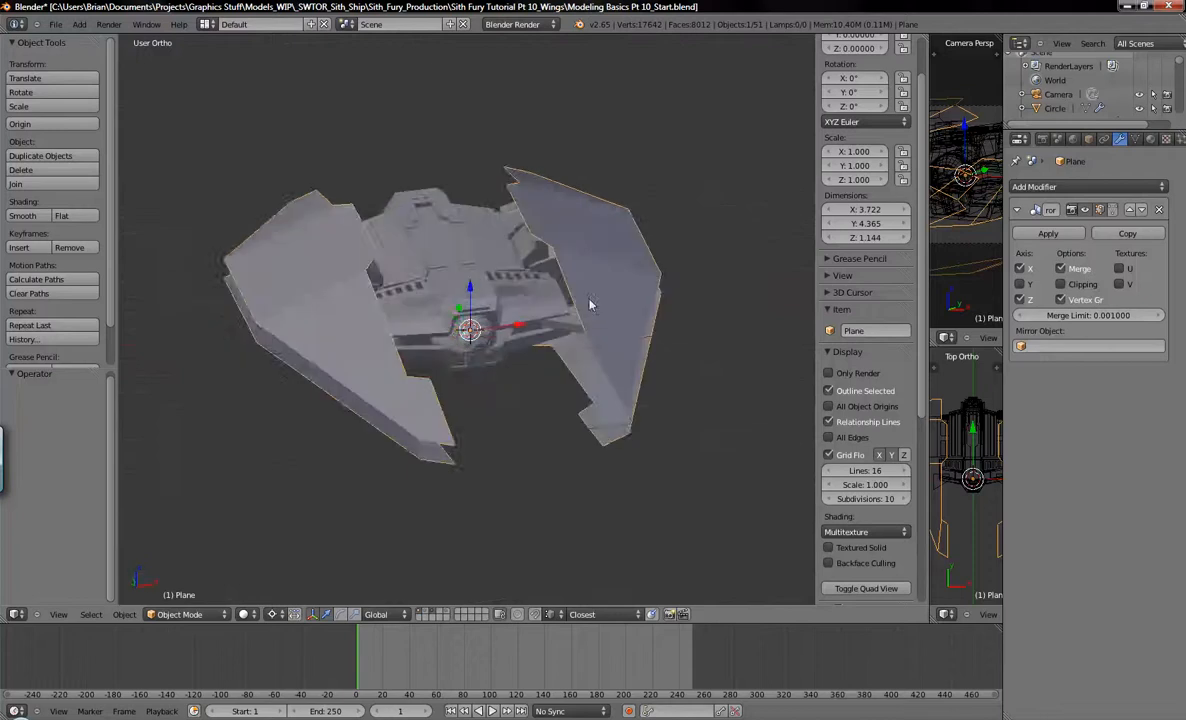
# Inspect the modelled wings, and switch to Windows Photo Gallery to examine the ship reference images up to image 5.
pyautogui.scroll(5, 572, 304)
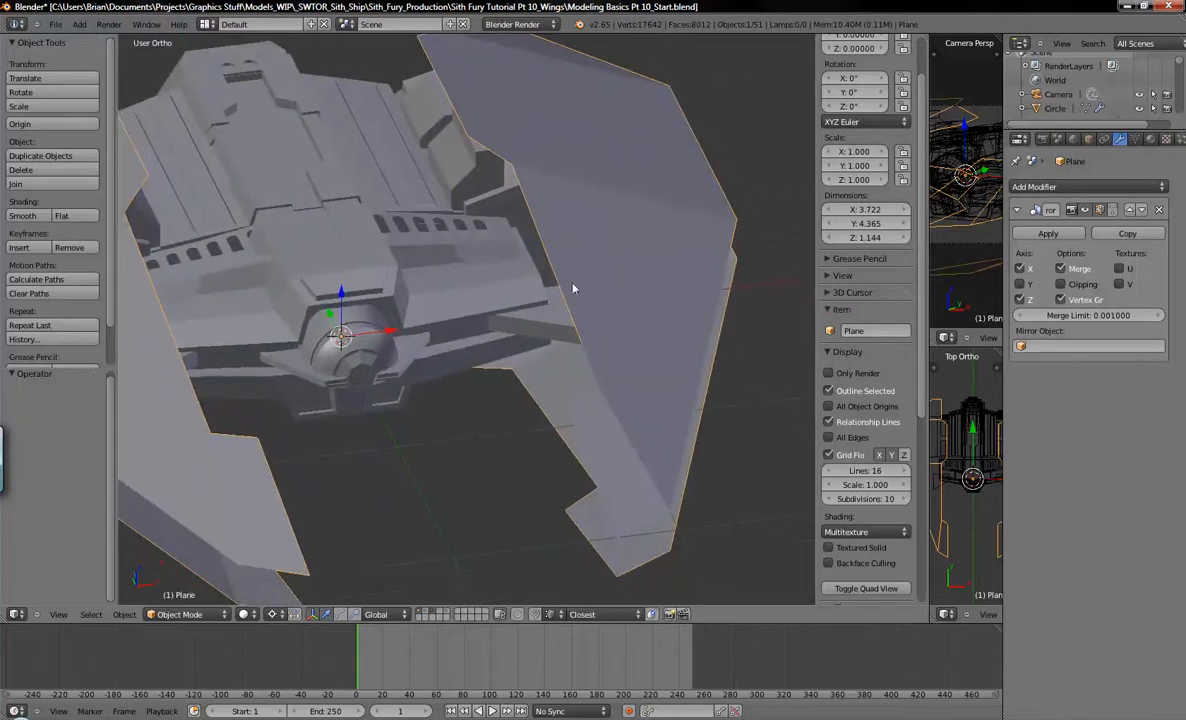
pyautogui.moveTo(487, 154); pyautogui.dragTo(395, 260, button='middle')
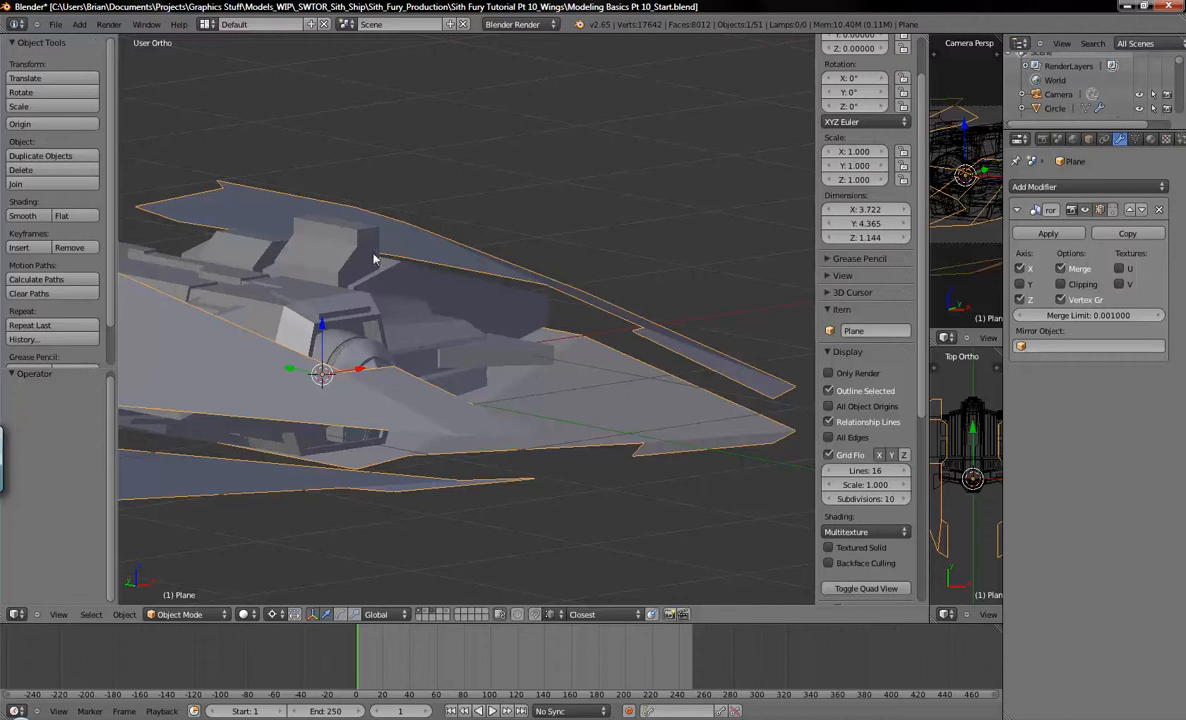
pyautogui.keyDown('shift'); pyautogui.moveTo(315, 236); pyautogui.dragTo(358, 281, button='middle'); pyautogui.keyUp('shift')
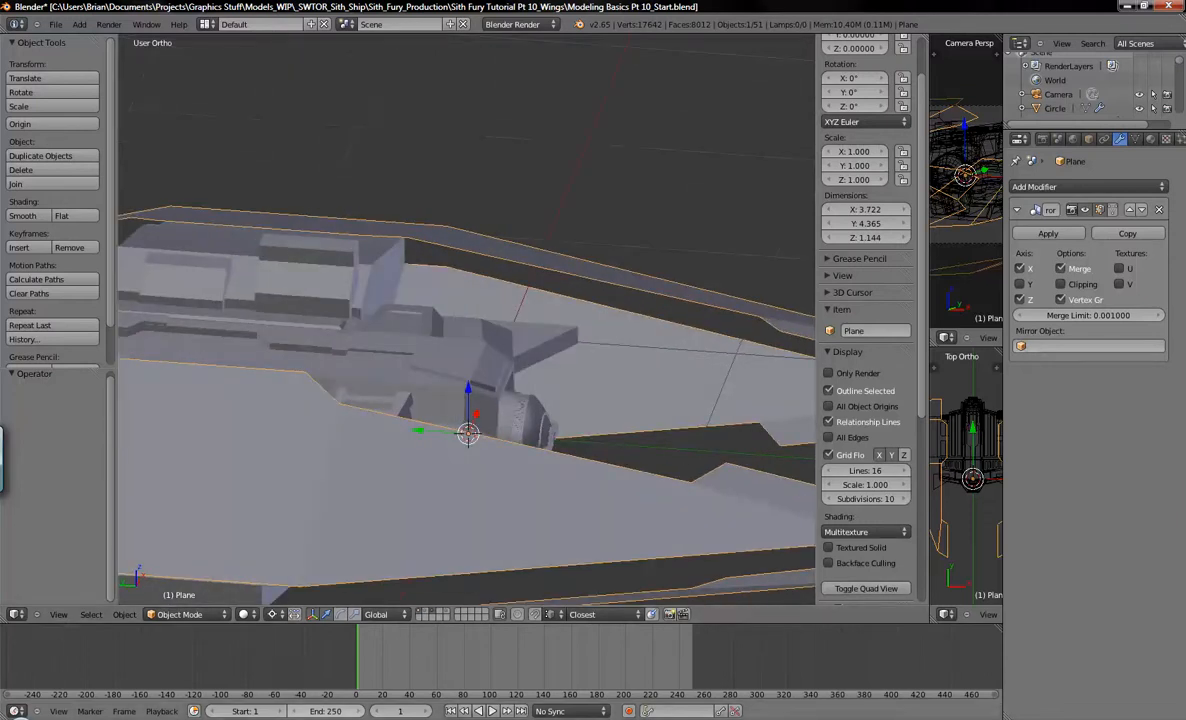
pyautogui.hotkey('alt', 'Tab')
pyautogui.scroll(5, 585, 290)
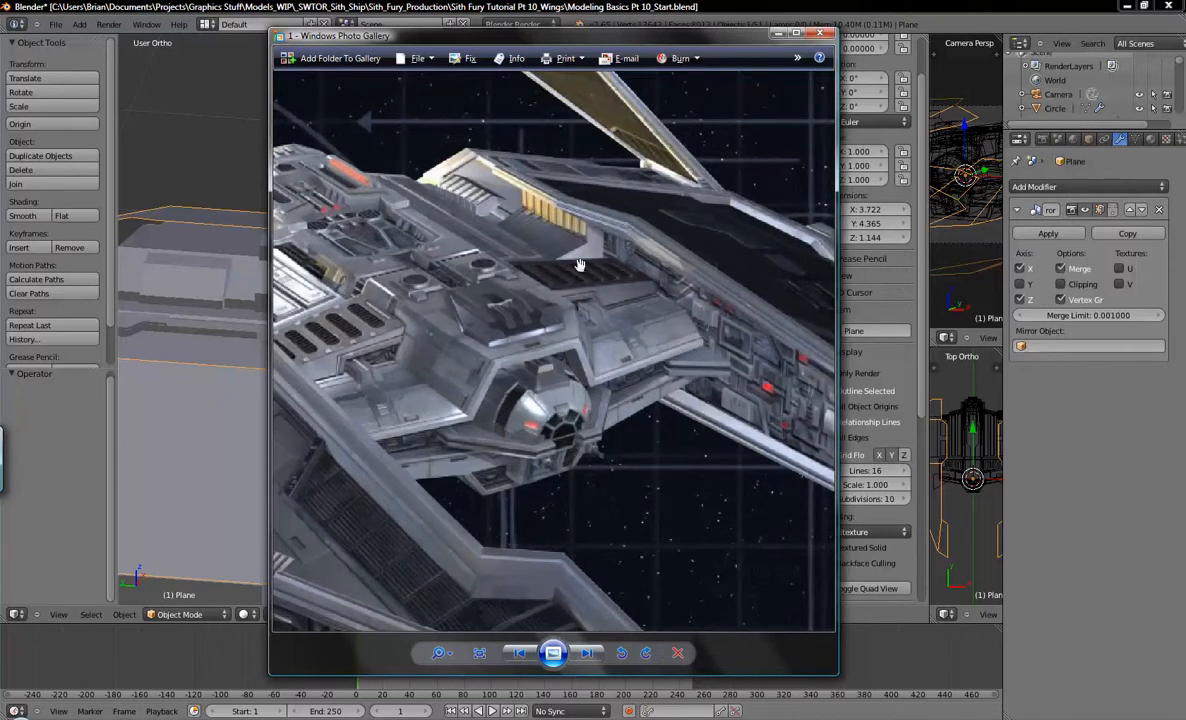
pyautogui.press('Right')
pyautogui.press('Right')
pyautogui.press('Right')
pyautogui.press('Left')
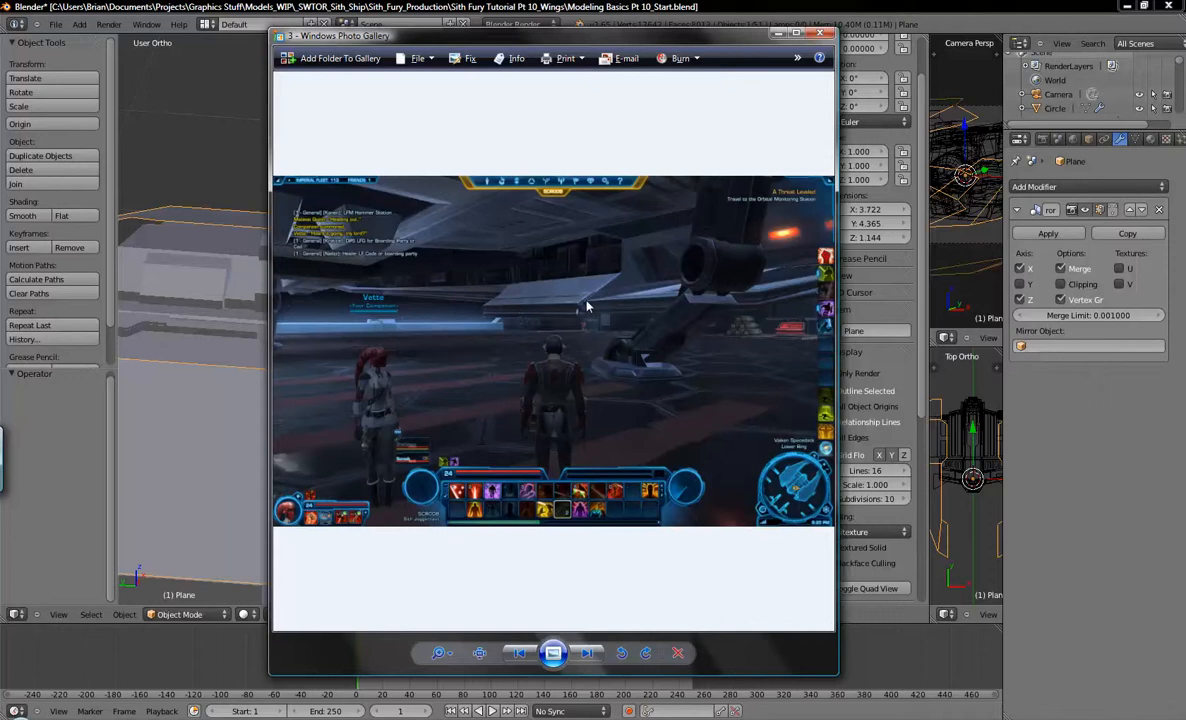
pyautogui.press('Right')
pyautogui.press('Right')
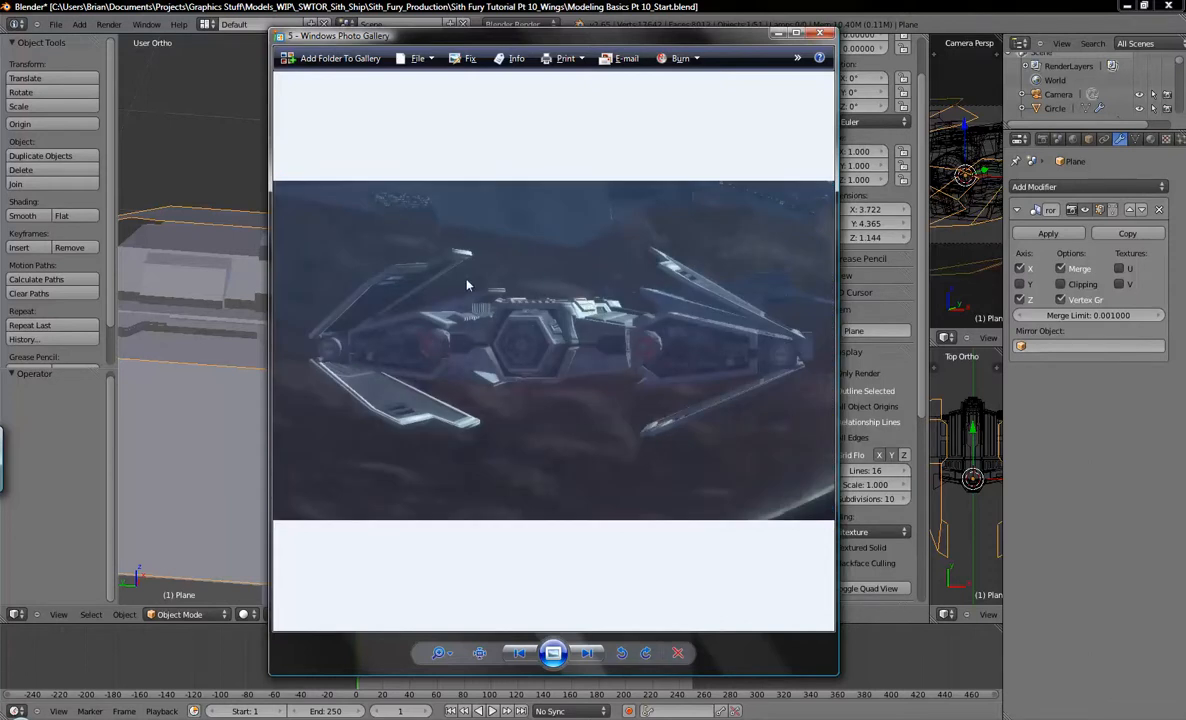
pyautogui.scroll(4, 466, 285)
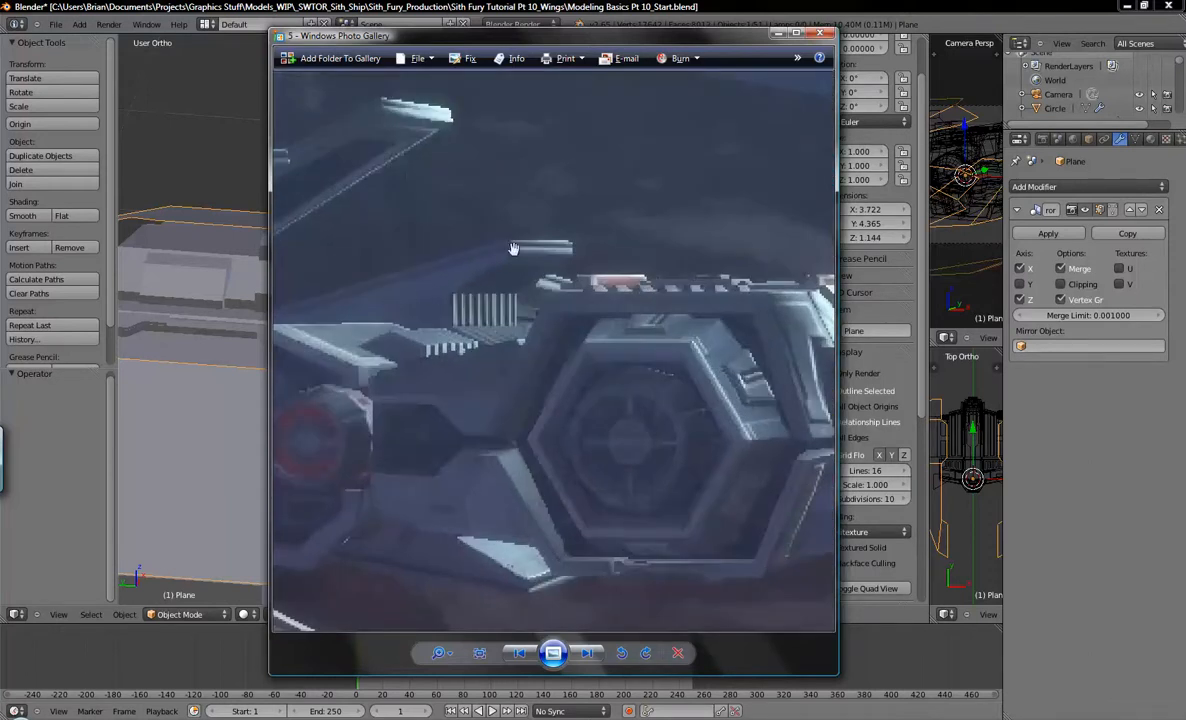
pyautogui.scroll(-1, 512, 248)
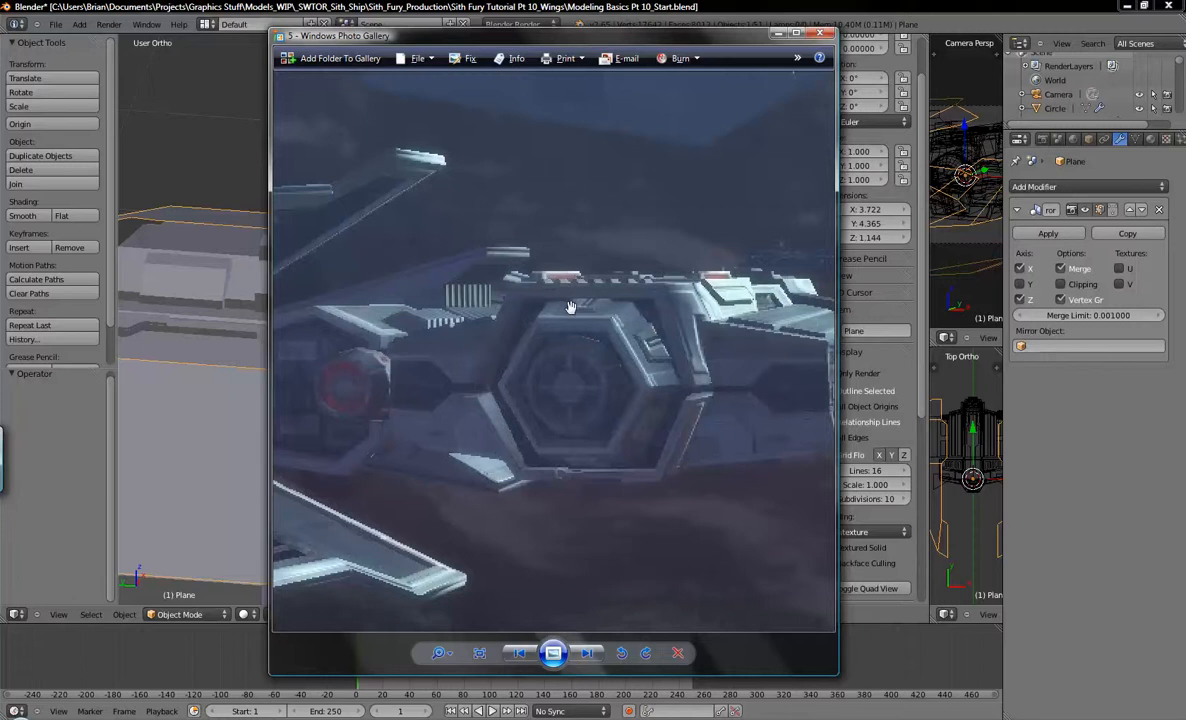
# Examine the front view of the ship and its wings in reference image 7, and return to Blender.
pyautogui.press('Right')
pyautogui.press('Right')
pyautogui.press('Right')
pyautogui.press('Left')
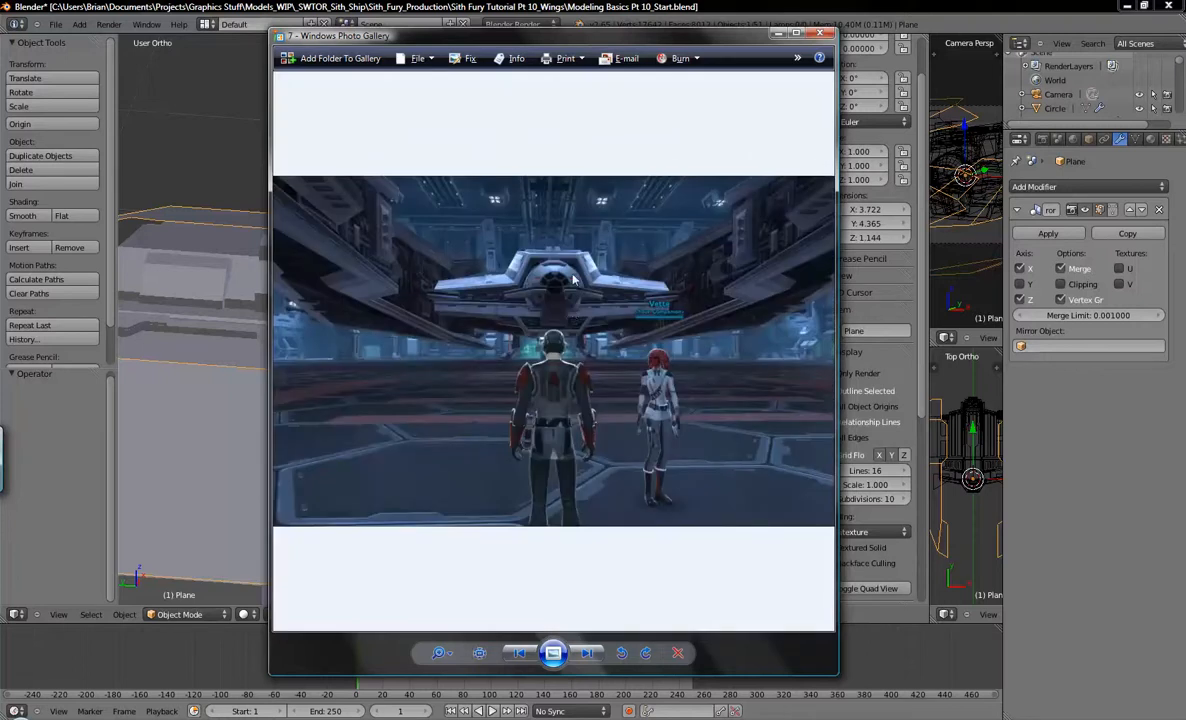
pyautogui.scroll(3, 566, 285)
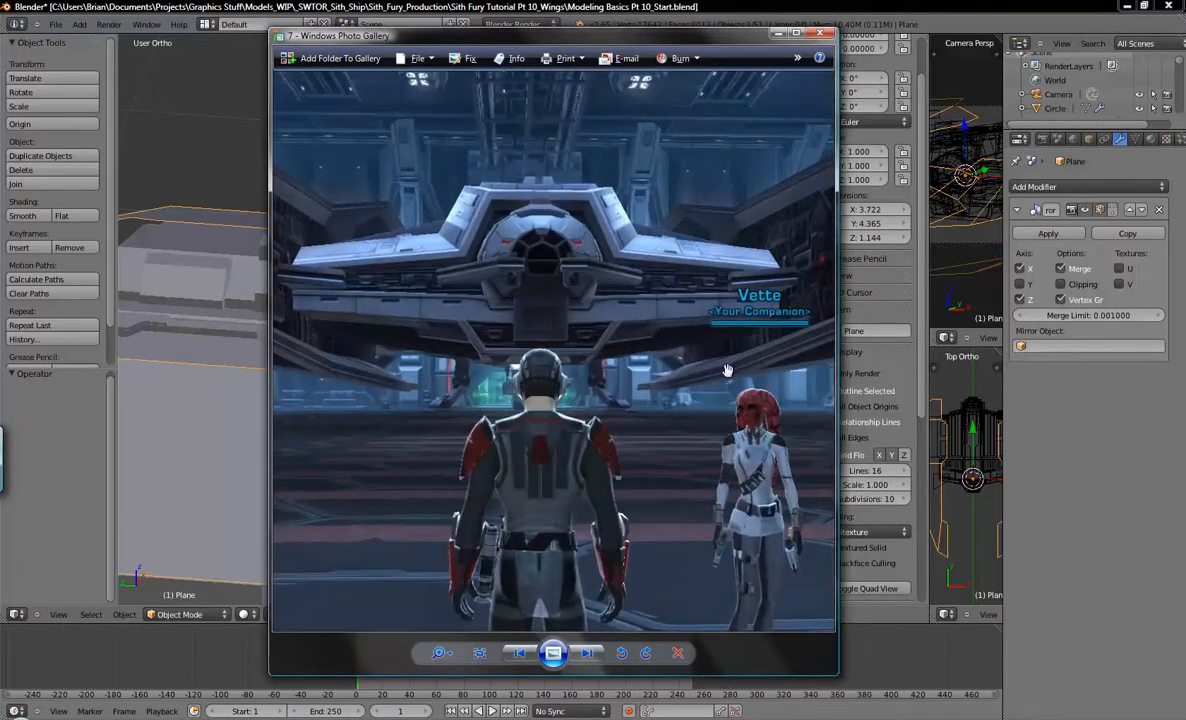
pyautogui.moveTo(650, 358); pyautogui.dragTo(513, 393)
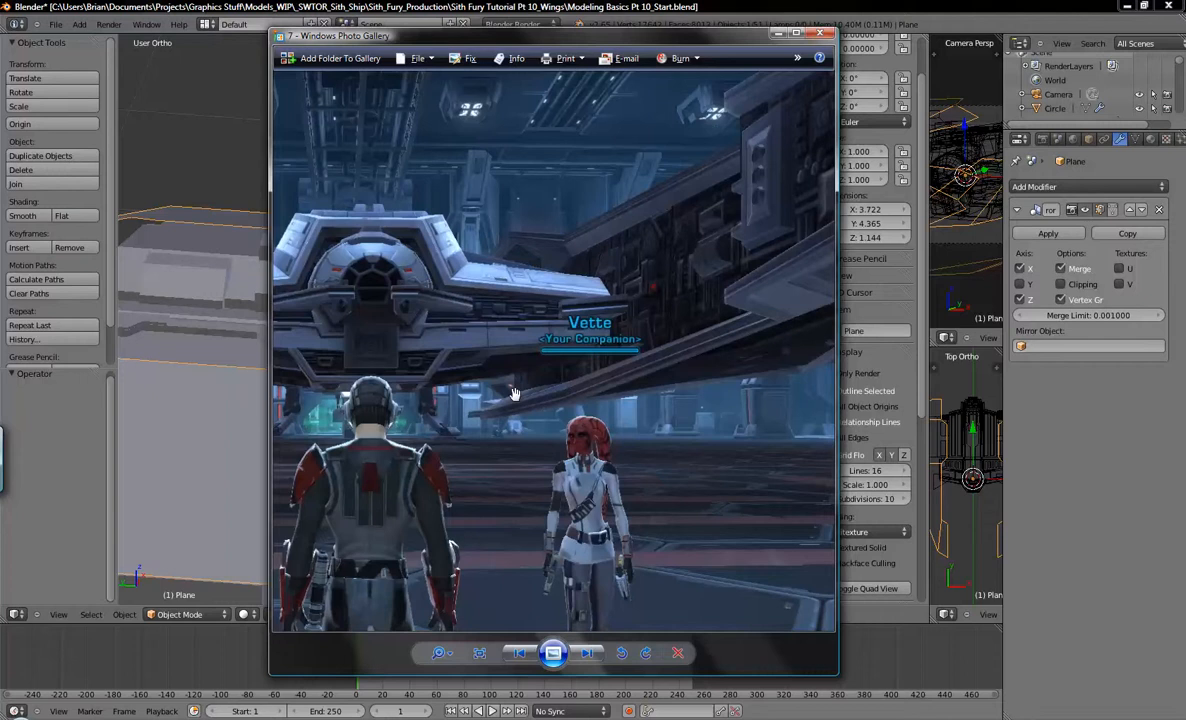
pyautogui.scroll(-3, 513, 393)
pyautogui.click(708, 8)
# Show only the first layer and bring the wing and its neighbouring blocks into a rear view.
pyautogui.keyDown('shift'); pyautogui.moveTo(560, 311); pyautogui.dragTo(612, 270, button='middle'); pyautogui.keyUp('shift')
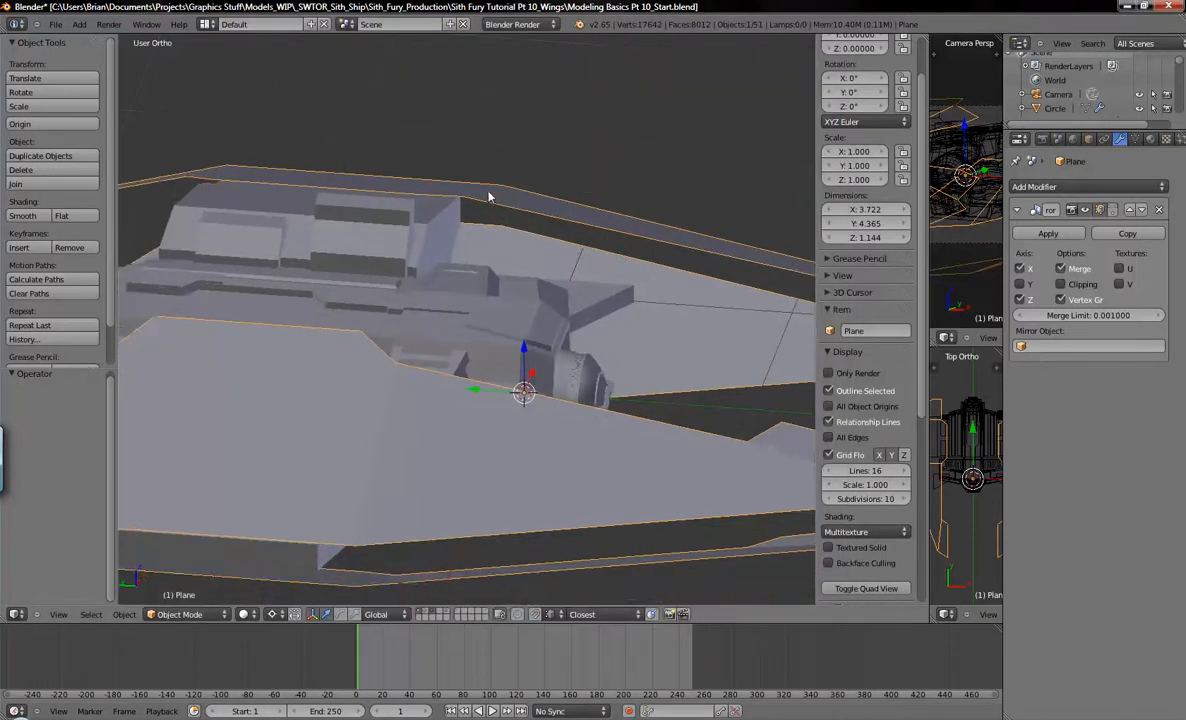
pyautogui.scroll(-5, 488, 279)
pyautogui.moveTo(460, 288); pyautogui.dragTo(487, 352, button='middle')
pyautogui.scroll(3, 495, 376)
pyautogui.click(419, 611)
pyautogui.scroll(4, 424, 344)
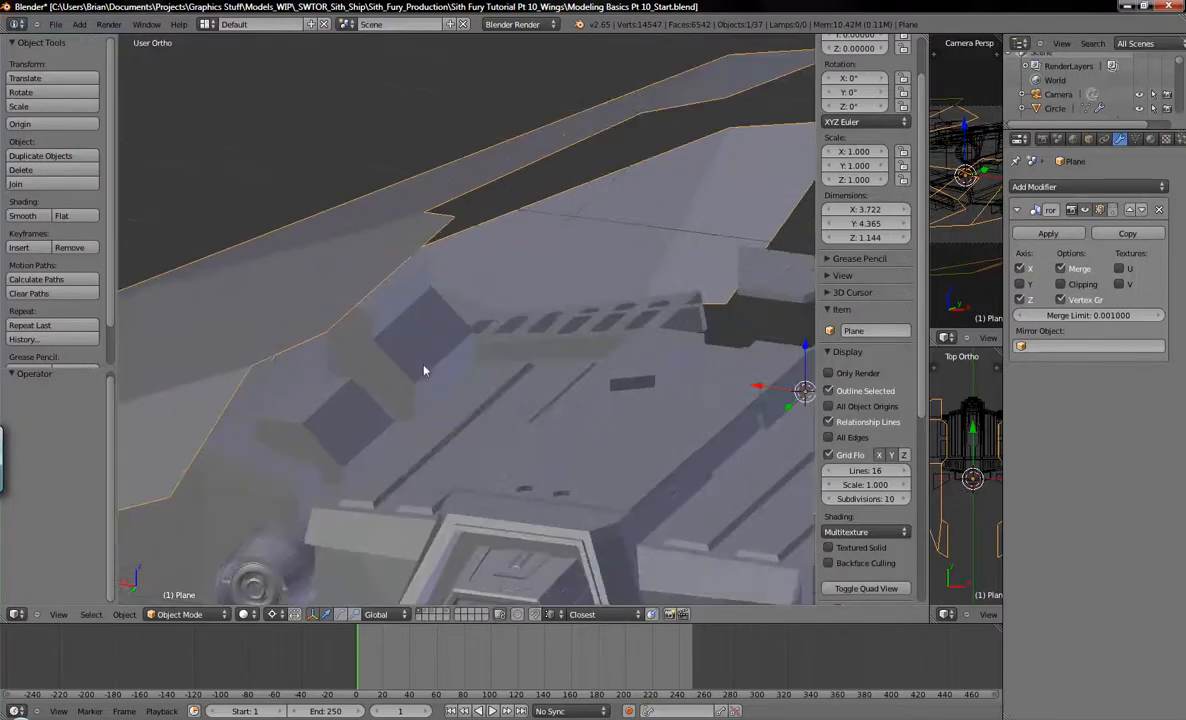
pyautogui.scroll(-4, 430, 390)
pyautogui.moveTo(371, 331); pyautogui.dragTo(273, 405, button='middle')
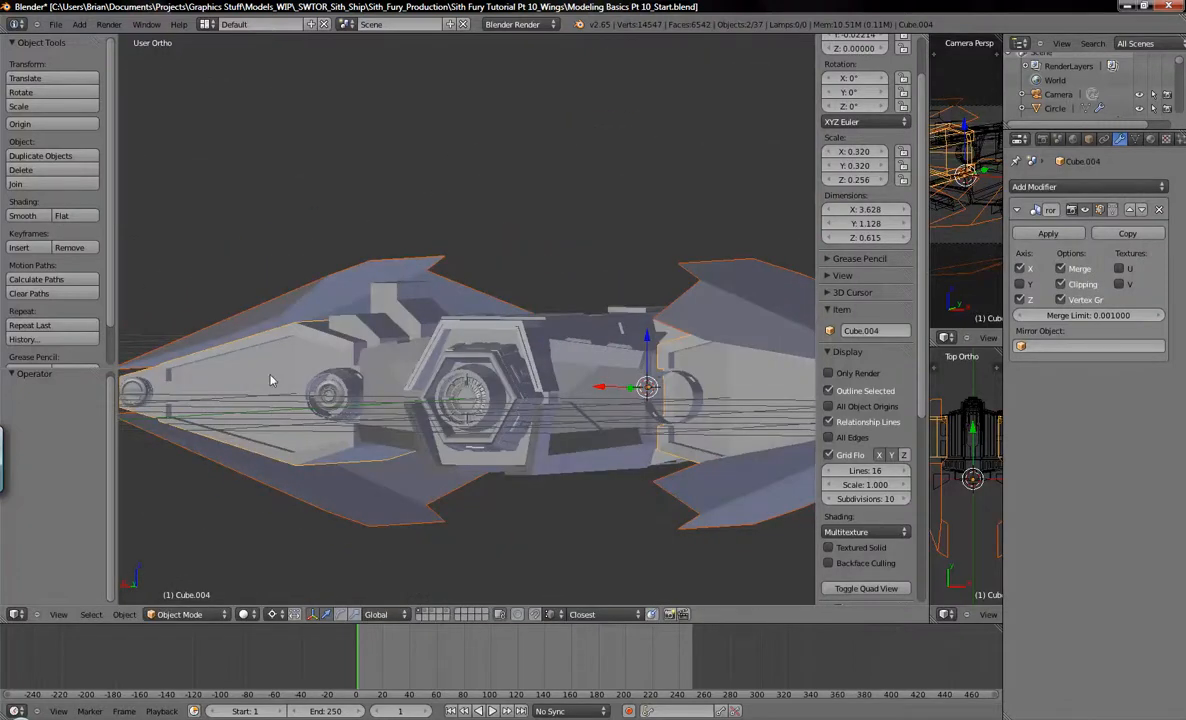
# Move the wing plane, the wing's inner body (Cube.004) and the upper block (Cube.013) together to layer 4.
pyautogui.press('g')
pyautogui.rightClick(241, 356)
pyautogui.rightClick(243, 360)
pyautogui.press('g')
pyautogui.rightClick(270, 200)
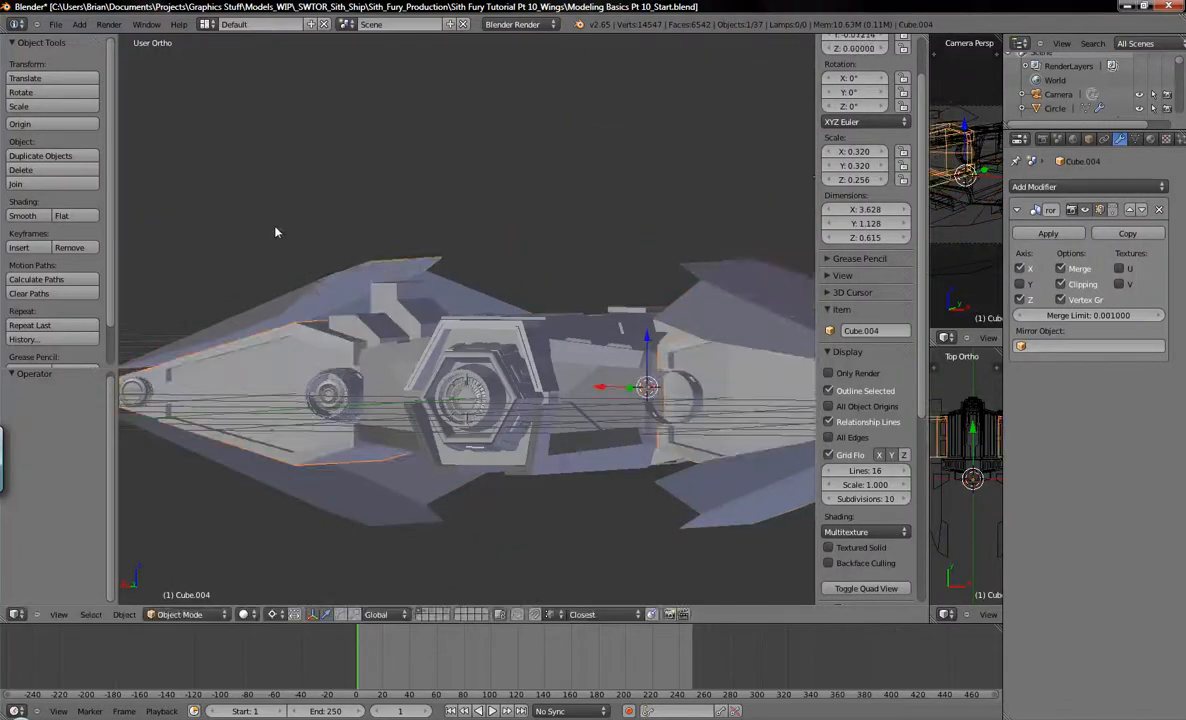
pyautogui.keyDown('shift'); pyautogui.rightClick(308, 289); pyautogui.keyUp('shift')
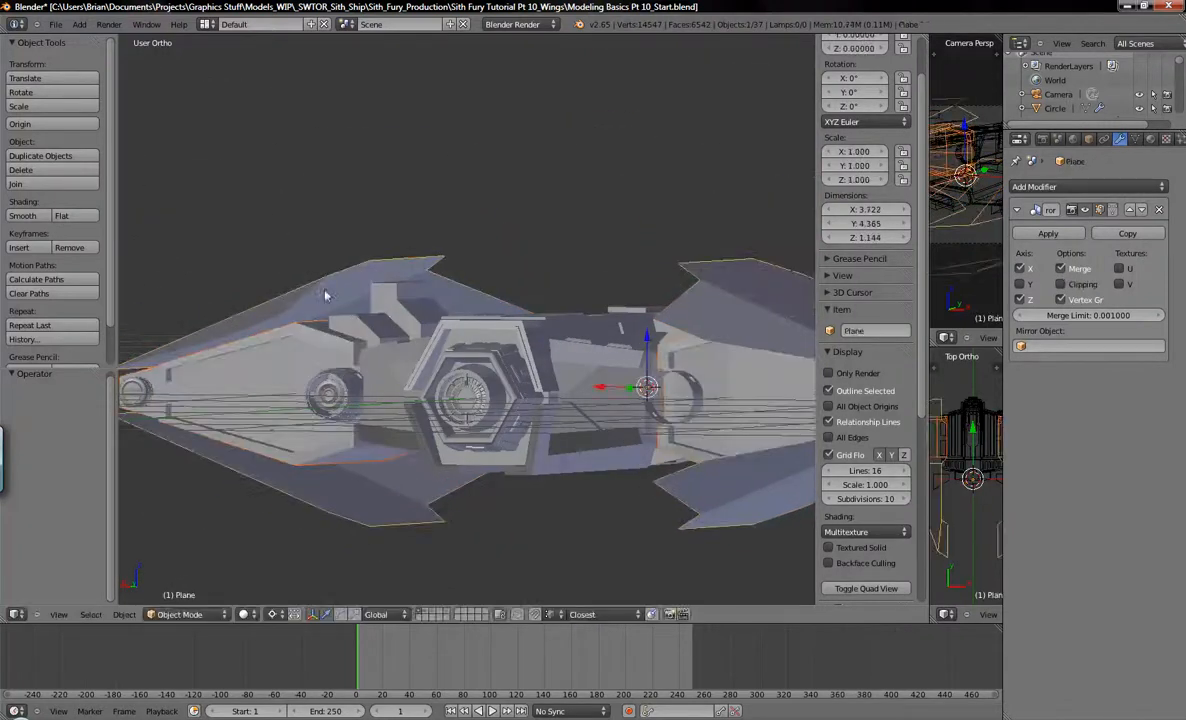
pyautogui.keyDown('shift'); pyautogui.rightClick(384, 294); pyautogui.keyUp('shift')
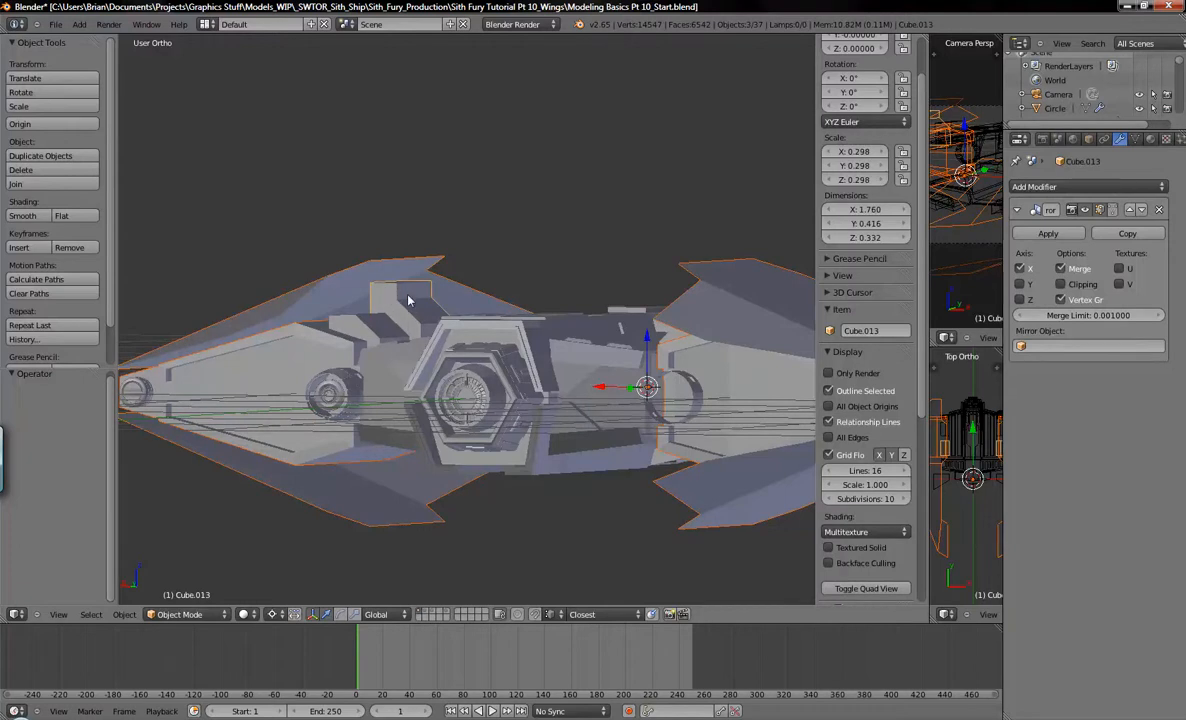
pyautogui.moveTo(409, 311); pyautogui.dragTo(376, 325, button='middle')
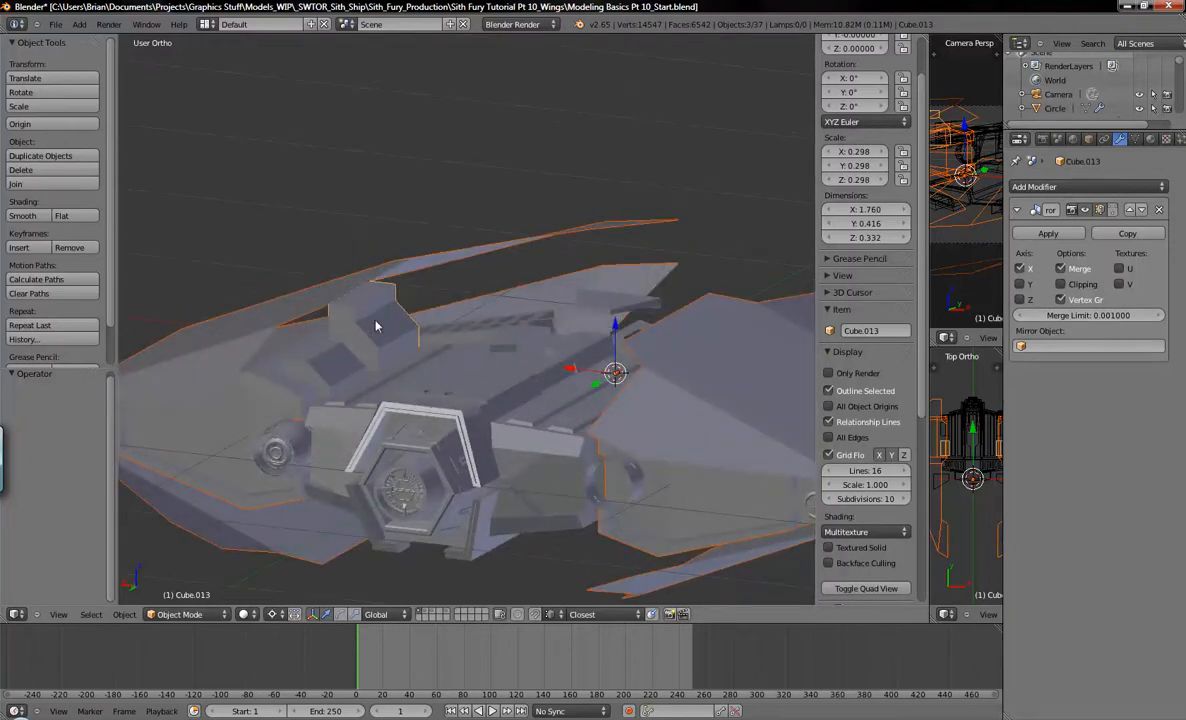
pyautogui.press('m')
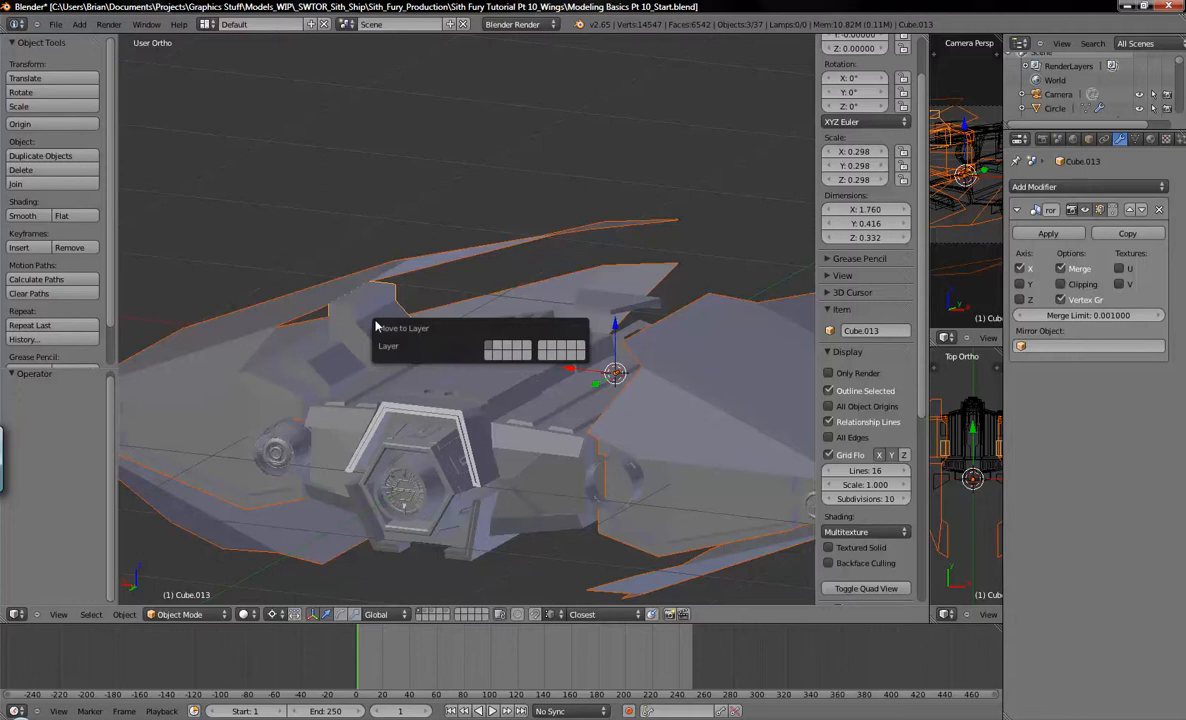
pyautogui.press('4')
pyautogui.press('Return')
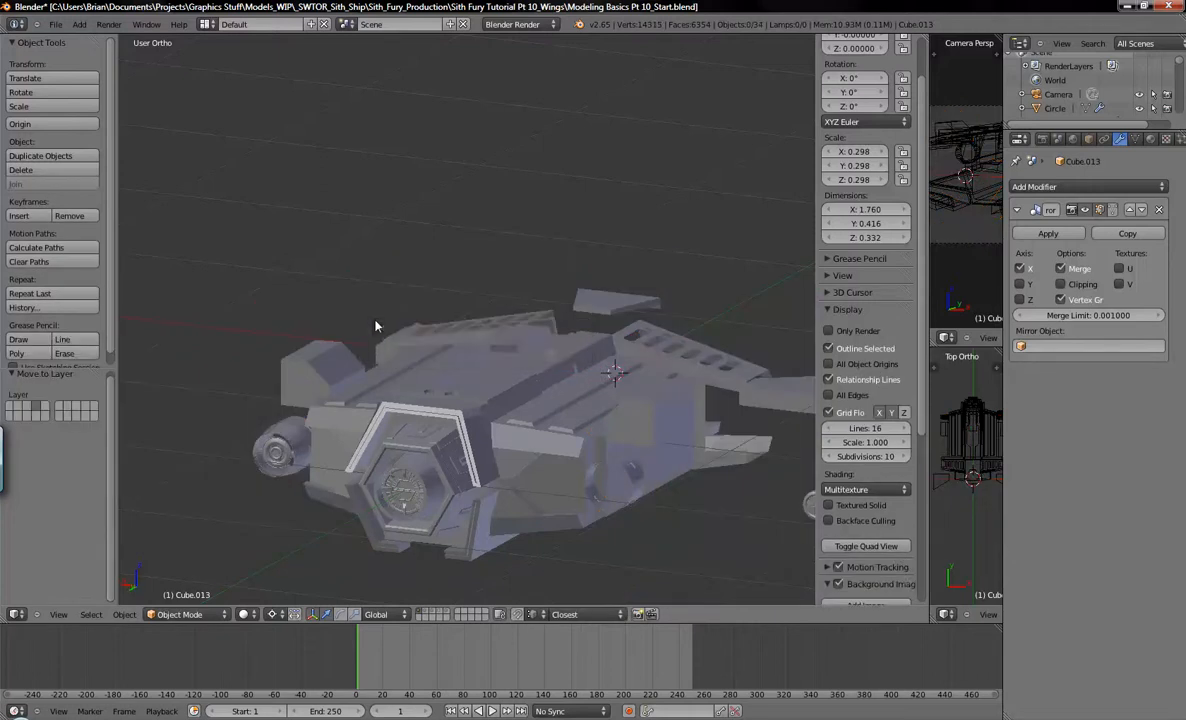
# Show only layer 4 and turn off X-axis mirroring for the wing plane and the wing's inner body (Cube.004).
pyautogui.press('4')
pyautogui.moveTo(548, 386); pyautogui.dragTo(561, 357, button='middle')
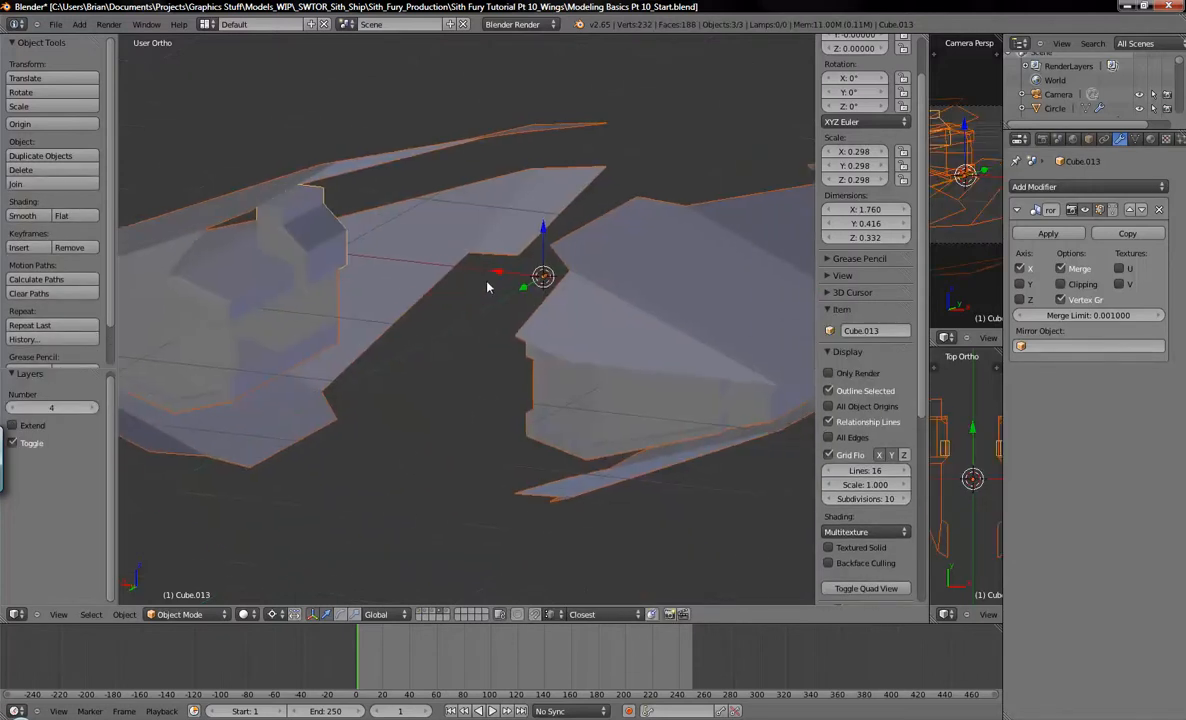
pyautogui.press('a')
pyautogui.rightClick(449, 221)
pyautogui.scroll(-2, 564, 392)
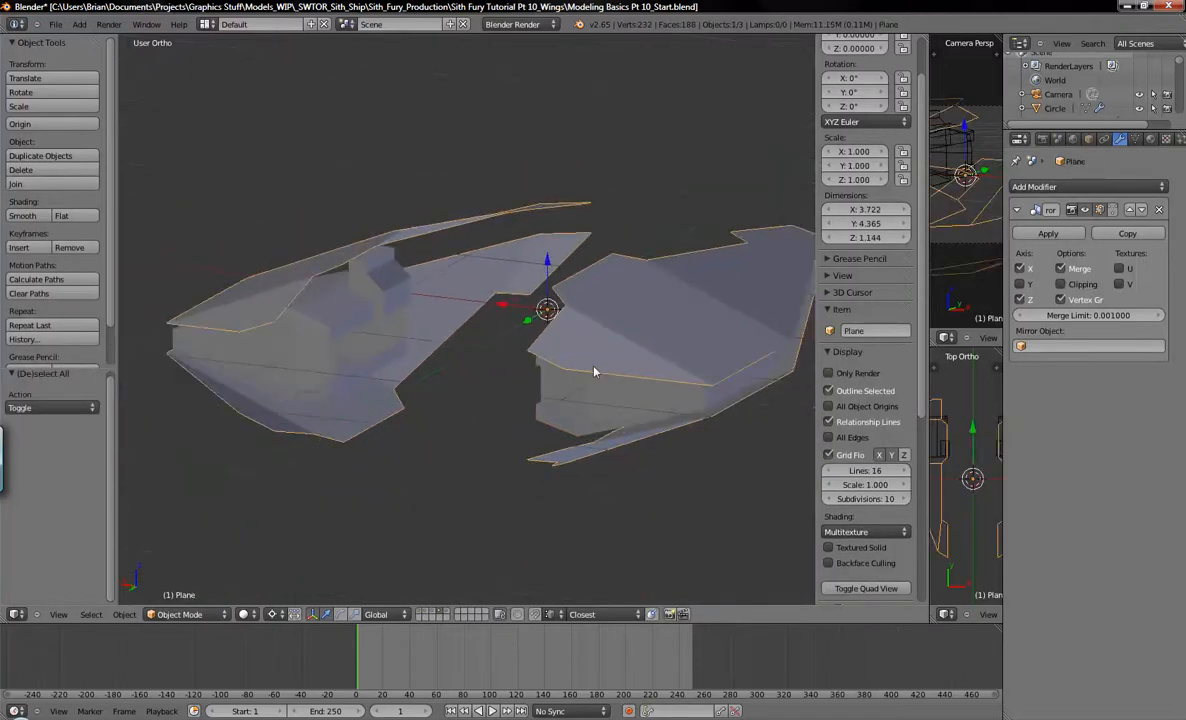
pyautogui.click(1020, 268)
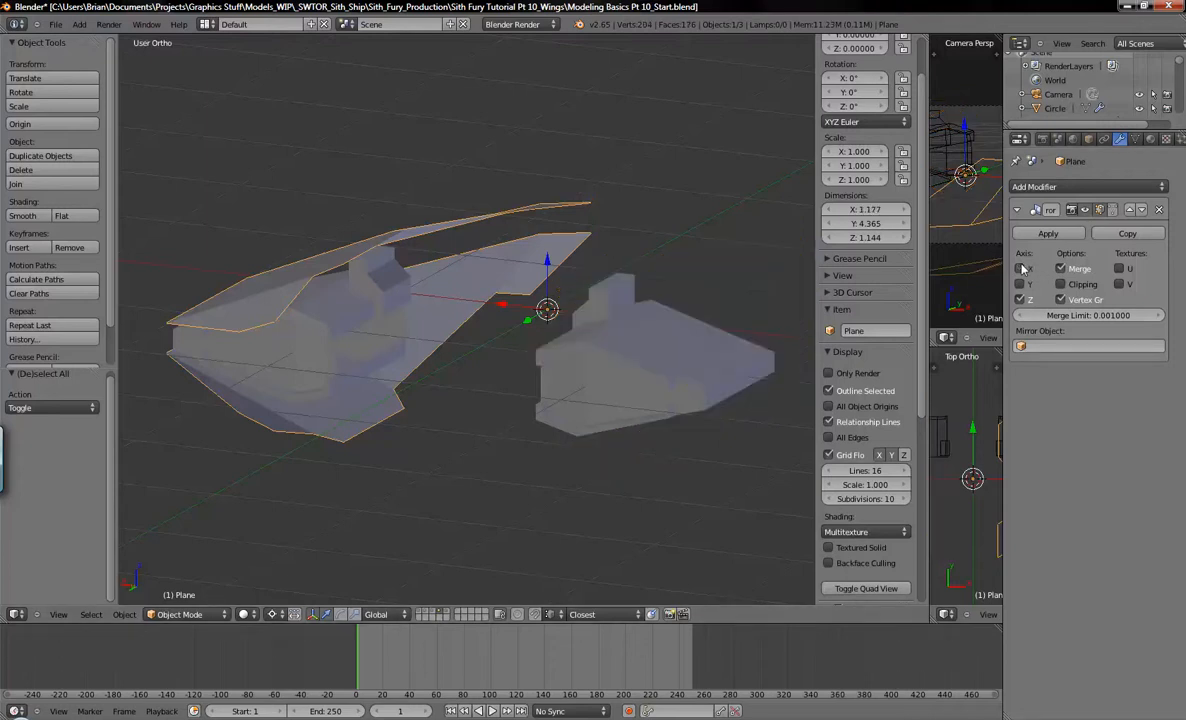
pyautogui.rightClick(341, 306)
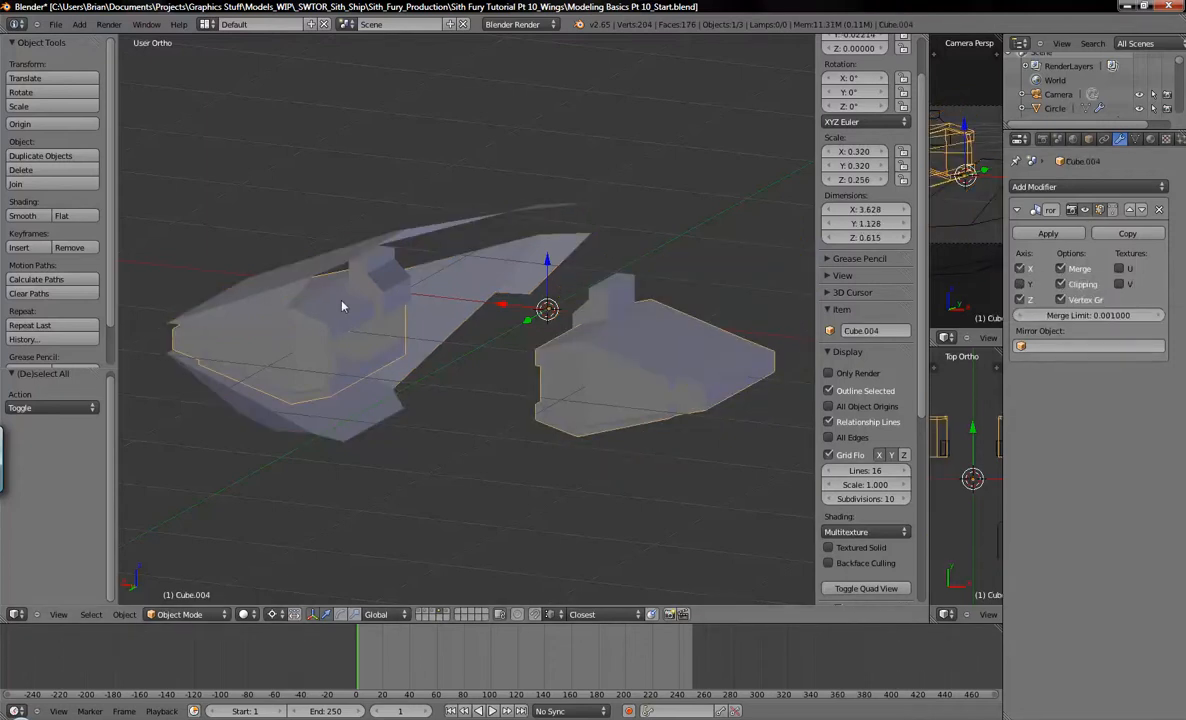
pyautogui.click(1020, 268)
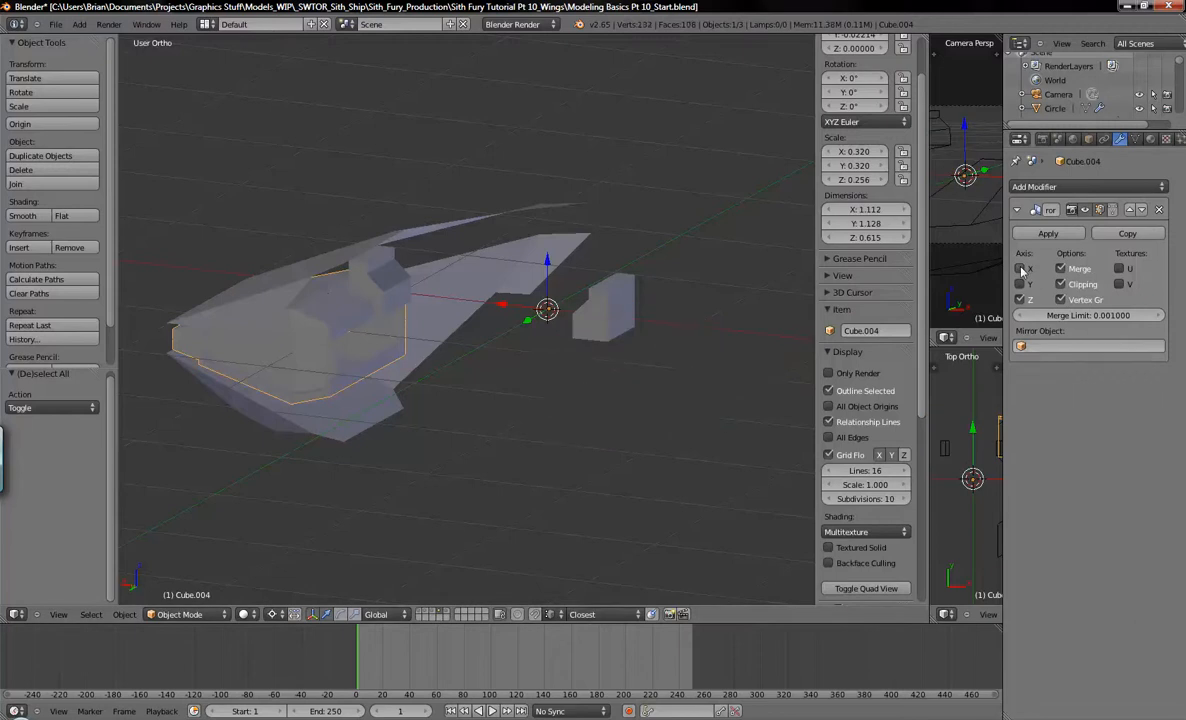
# Apply the Mirror modifier of the upper block (Cube.013) with its X axis kept enabled.
pyautogui.rightClick(358, 258)
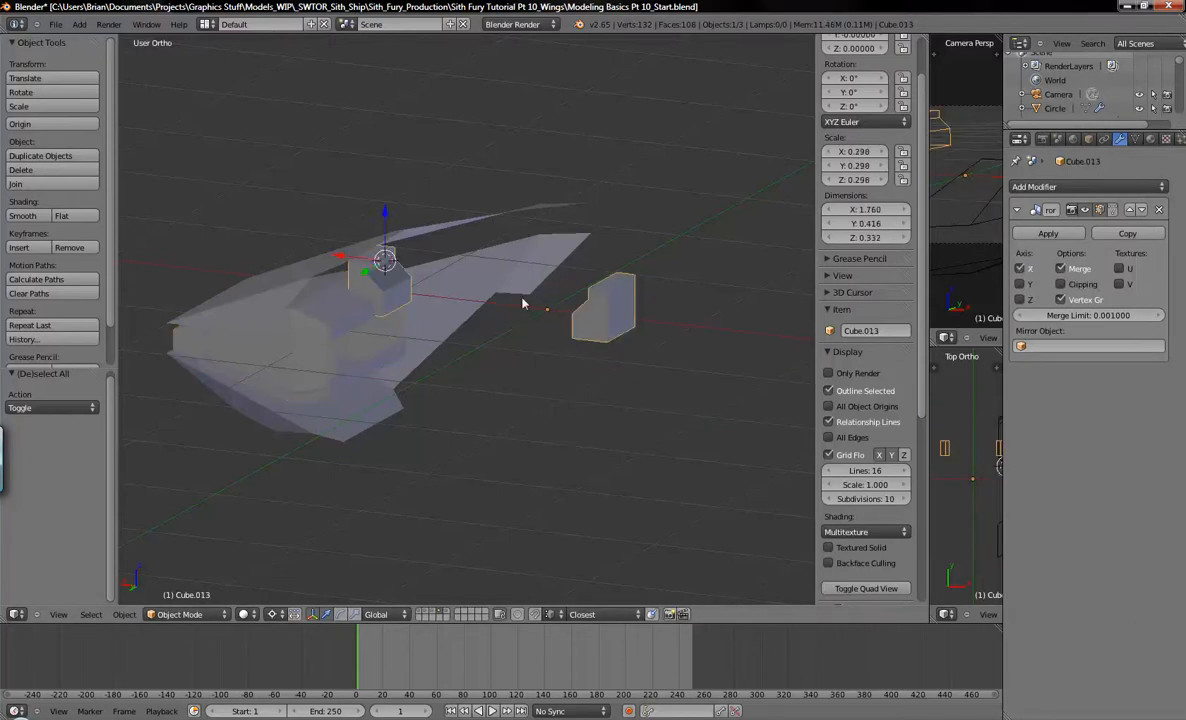
pyautogui.click(1020, 268)
pyautogui.click(1020, 268)
pyautogui.click(1050, 234)
# Delete the faces of the upper block's mirrored copy on the side without the wing, and return to solid shading in Object Mode.
pyautogui.press('Tab')
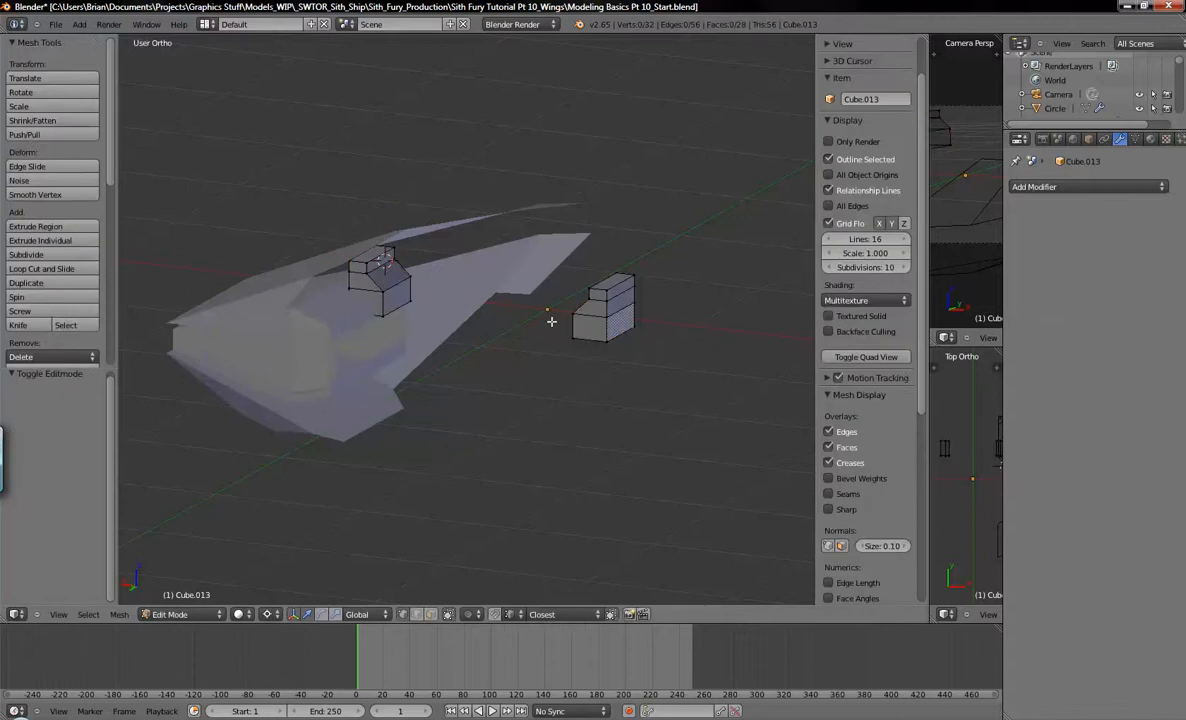
pyautogui.press('z')
pyautogui.press('a')
pyautogui.press('b')
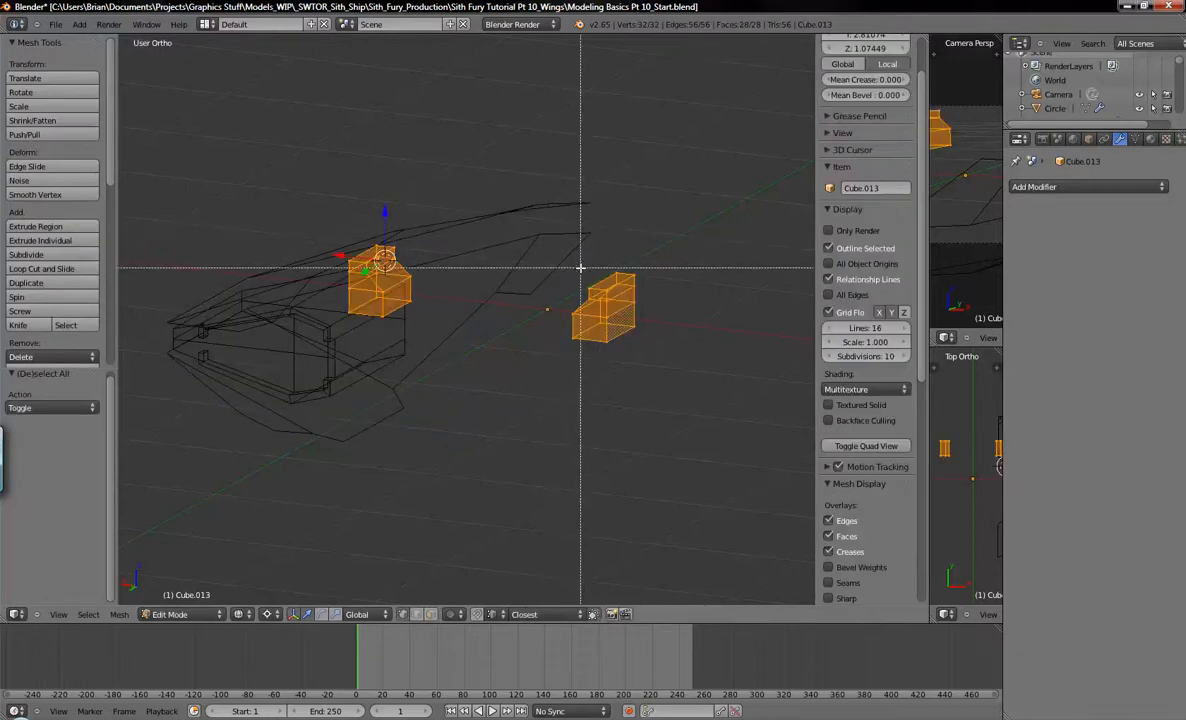
pyautogui.press('Escape')
pyautogui.press('a')
pyautogui.press('b')
pyautogui.moveTo(543, 233); pyautogui.dragTo(669, 402)
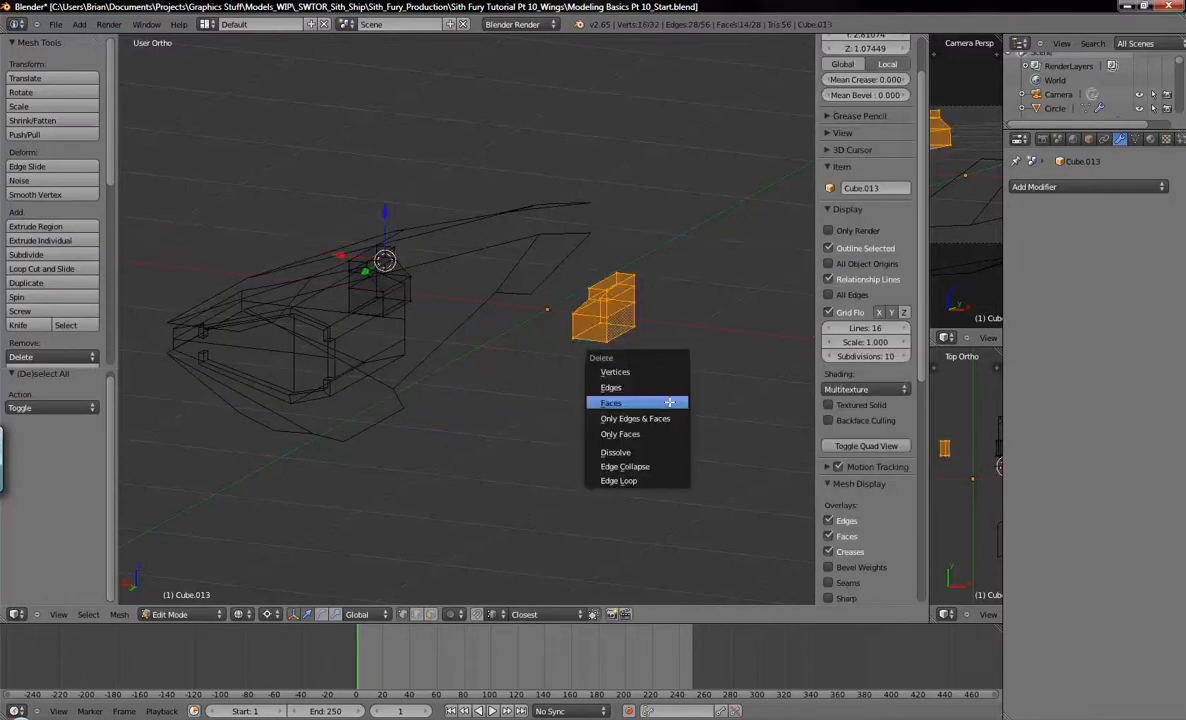
pyautogui.press('x')
pyautogui.click(669, 402)
pyautogui.press('Tab')
pyautogui.press('KP_Decimal')
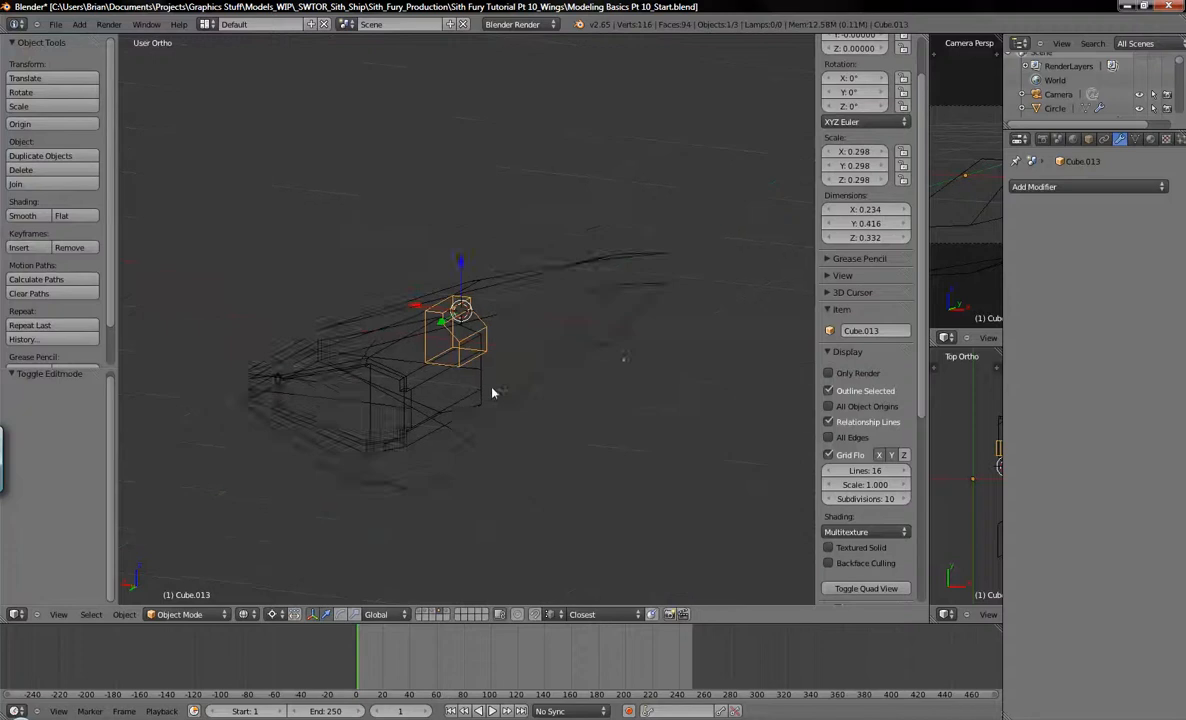
pyautogui.press('z')
# Snap the 3D cursor to the wing plane's outer-edge vertex at the corner of the inner body, and show it in right view.
pyautogui.moveTo(480, 353)
pyautogui.mouseDown(button='middle')
pyautogui.moveTo(511, 341)
pyautogui.moveTo(476, 336)
pyautogui.moveTo(484, 323)
pyautogui.moveTo(445, 333)
pyautogui.moveTo(471, 337)
pyautogui.mouseUp(button='middle')
pyautogui.press('a')
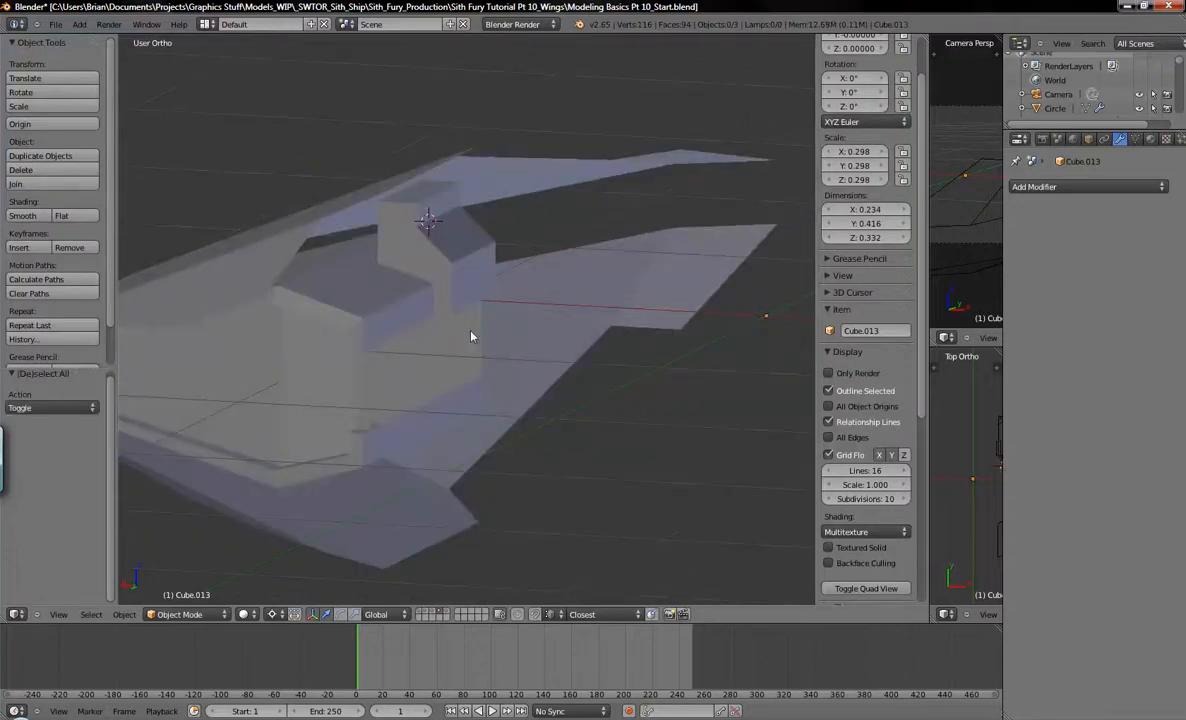
pyautogui.rightClick(288, 240)
pyautogui.moveTo(288, 240); pyautogui.dragTo(392, 304, button='middle')
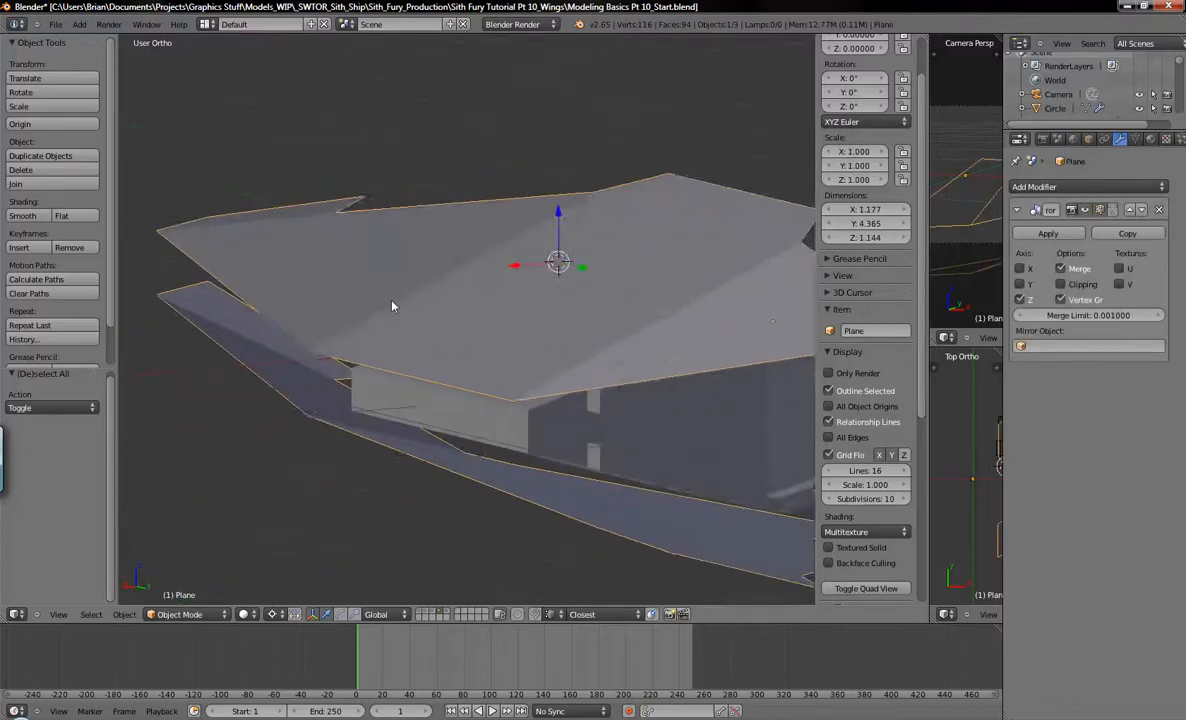
pyautogui.press('Tab')
pyautogui.rightClick(335, 356)
pyautogui.keyDown('shift'); pyautogui.moveTo(479, 347); pyautogui.dragTo(418, 275, button='middle'); pyautogui.keyUp('shift')
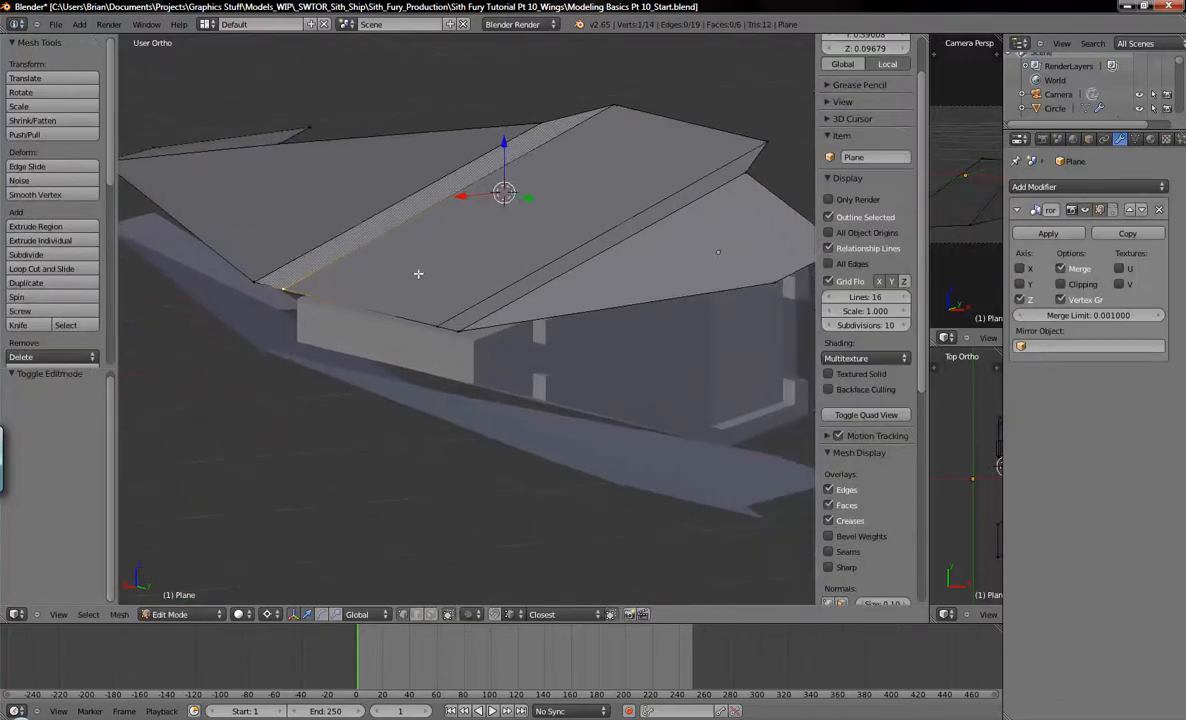
pyautogui.hotkey('shift', 's')
pyautogui.click(415, 274)
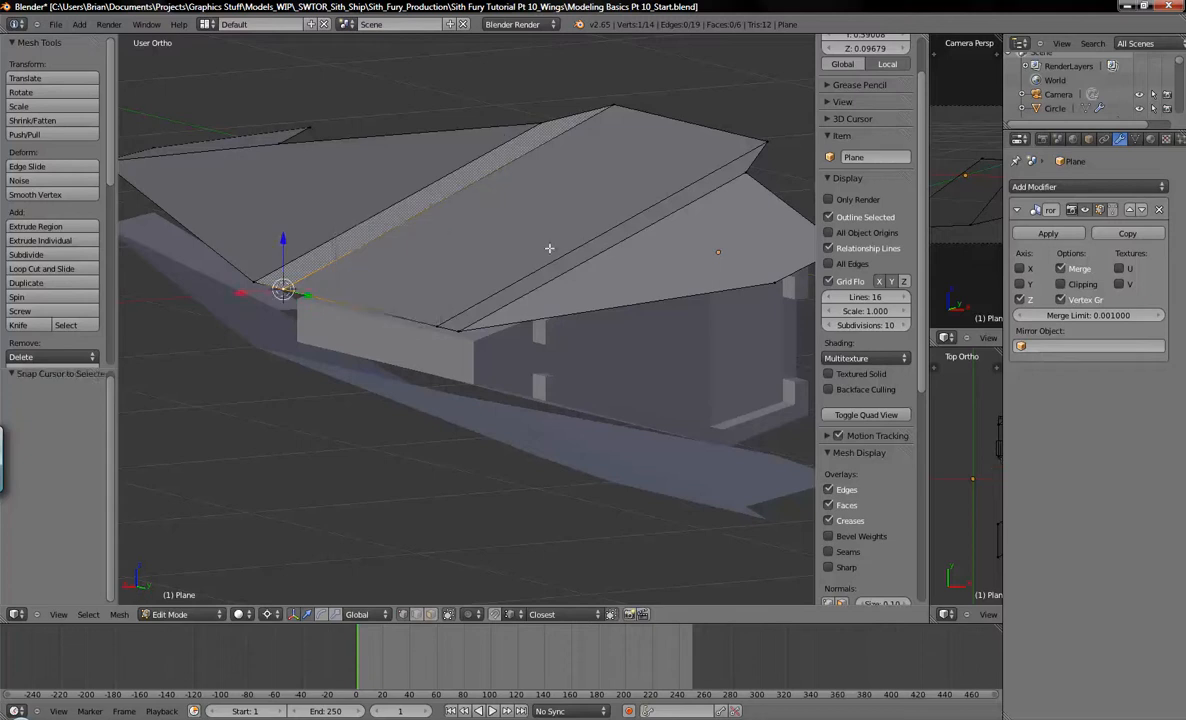
pyautogui.press('KP_3')
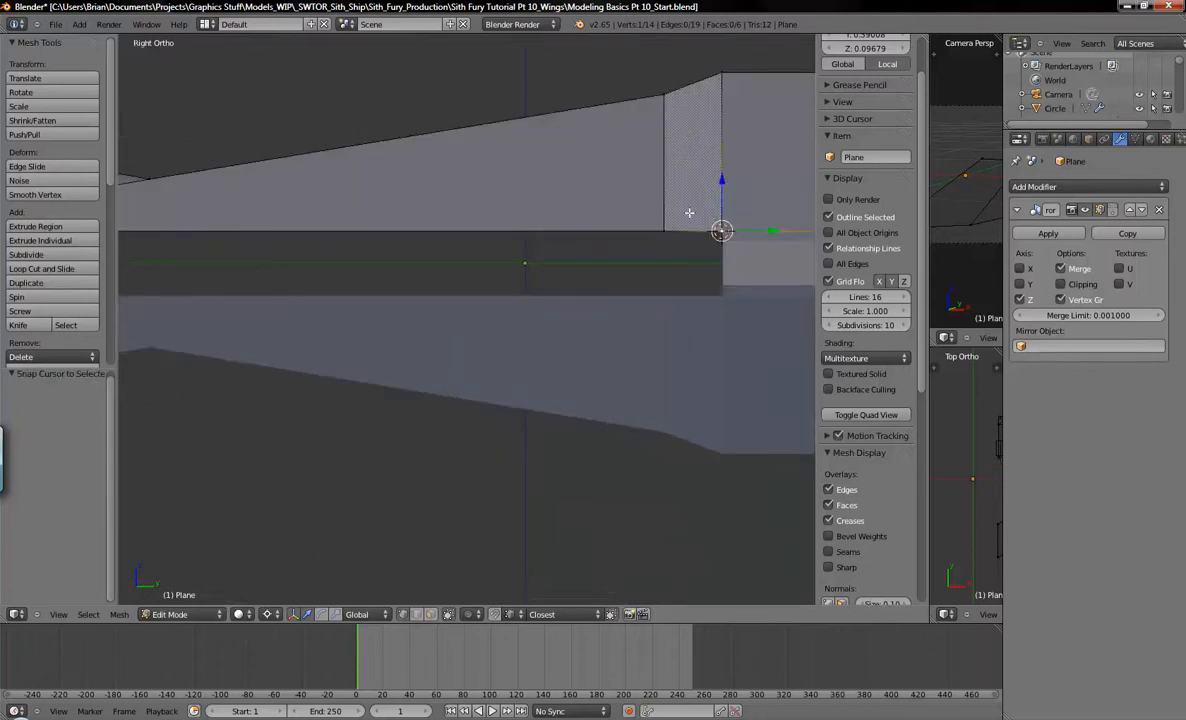
# Rotate the whole wing plane by about 4.04° in back view, using the 3D cursor as the pivot point.
pyautogui.moveTo(689, 213); pyautogui.dragTo(564, 244, button='middle')
pyautogui.keyDown('shift'); pyautogui.moveTo(759, 259); pyautogui.dragTo(453, 246, button='middle'); pyautogui.keyUp('shift')
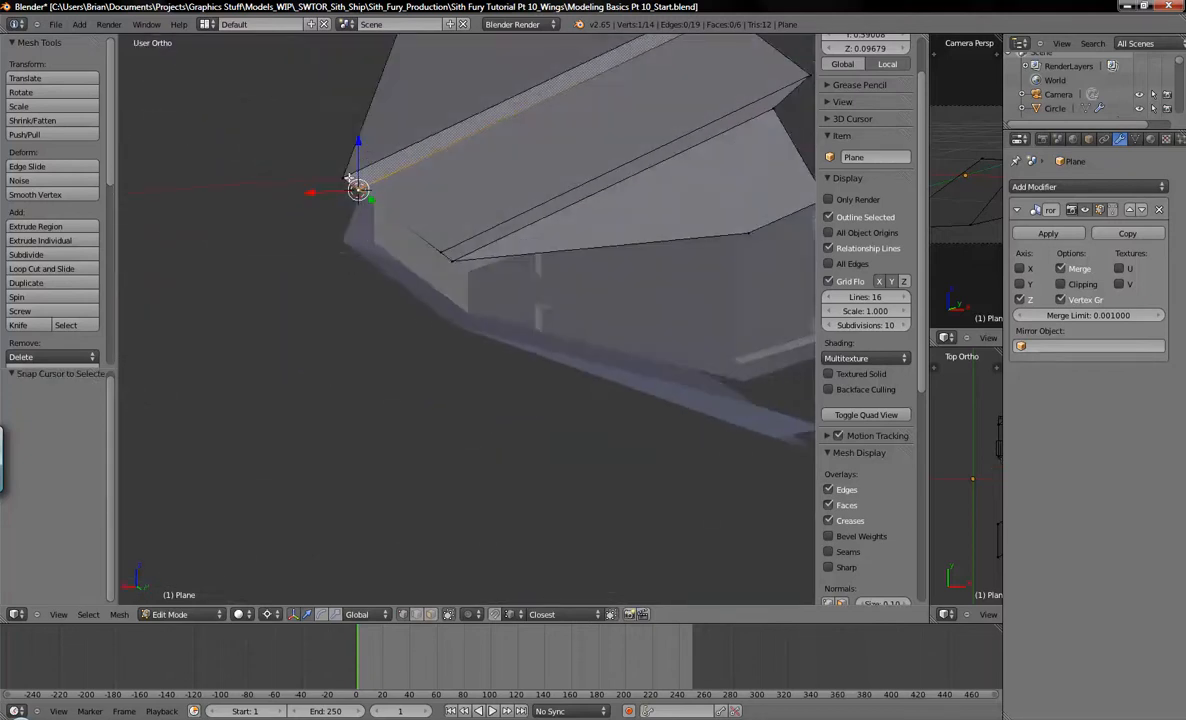
pyautogui.press('ctrl+KP_1')
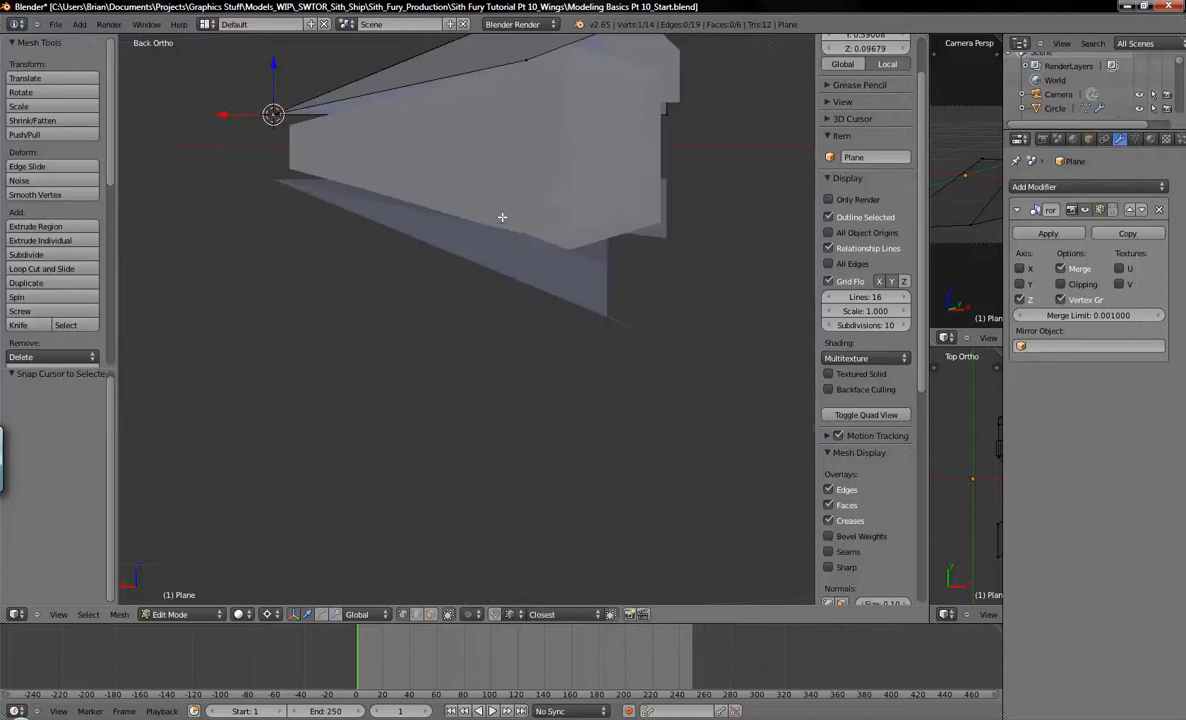
pyautogui.keyDown('shift'); pyautogui.moveTo(472, 181); pyautogui.dragTo(508, 331, button='middle'); pyautogui.keyUp('shift')
pyautogui.press('z')
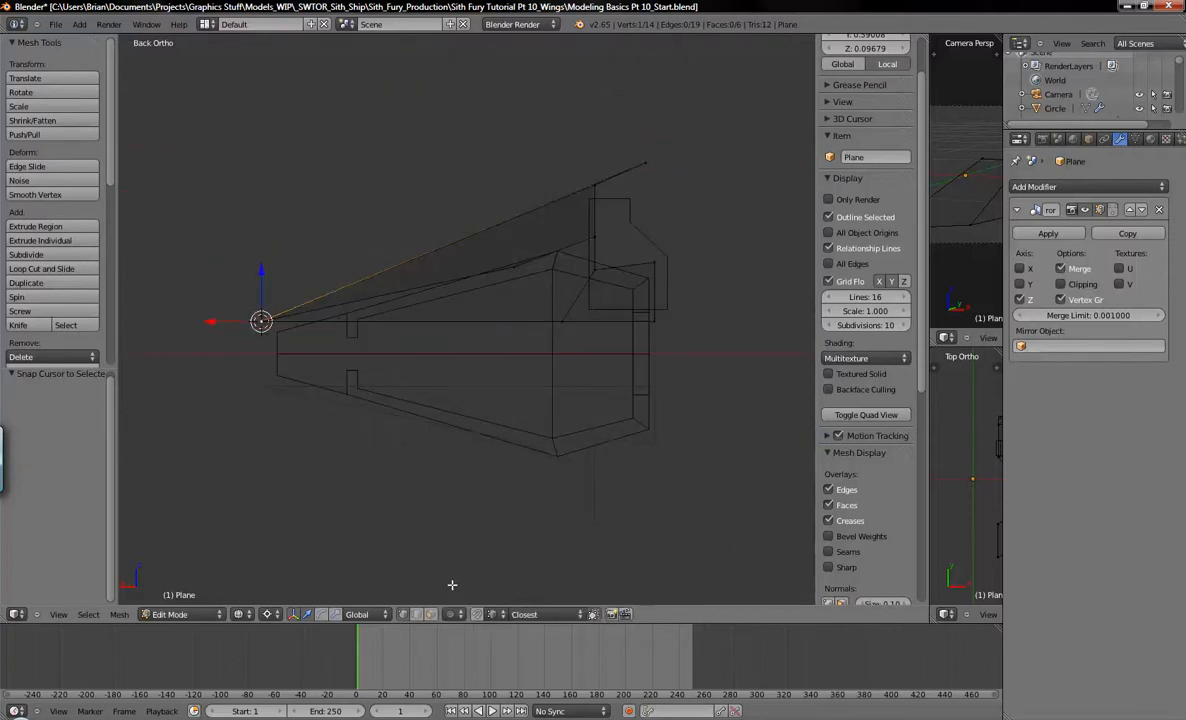
pyautogui.click(269, 615)
pyautogui.click(290, 585)
pyautogui.keyDown('shift'); pyautogui.moveTo(511, 265); pyautogui.dragTo(438, 292, button='middle'); pyautogui.keyUp('shift')
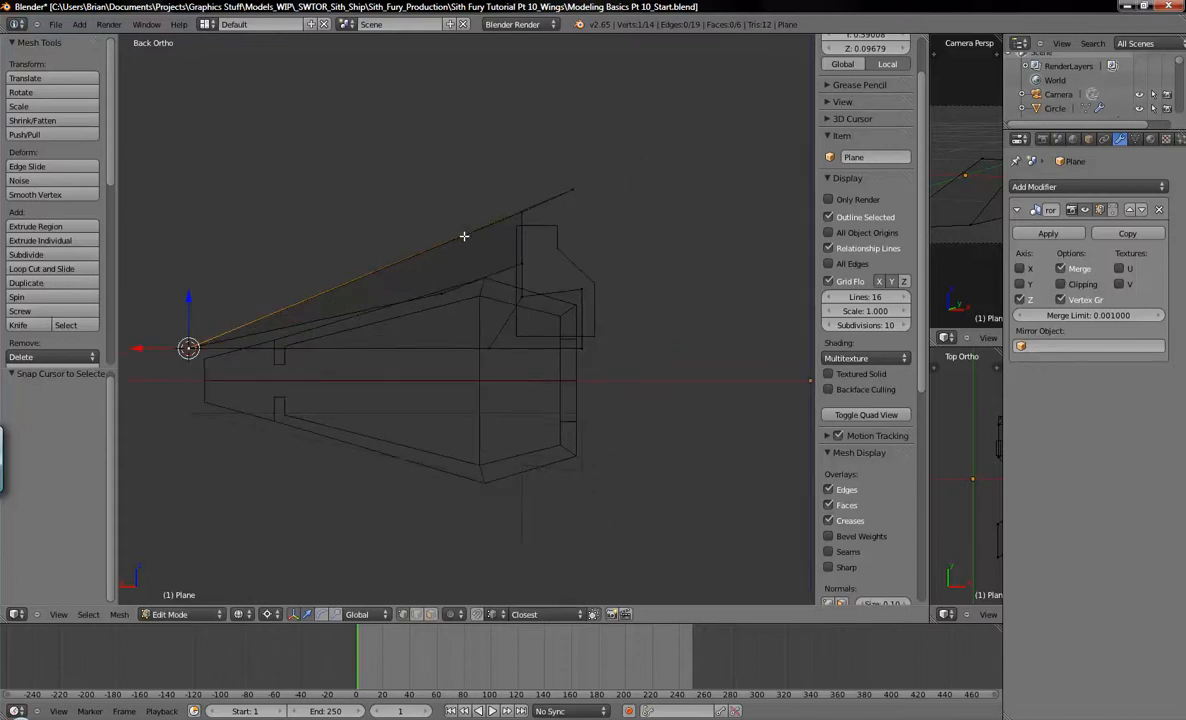
pyautogui.press('a')
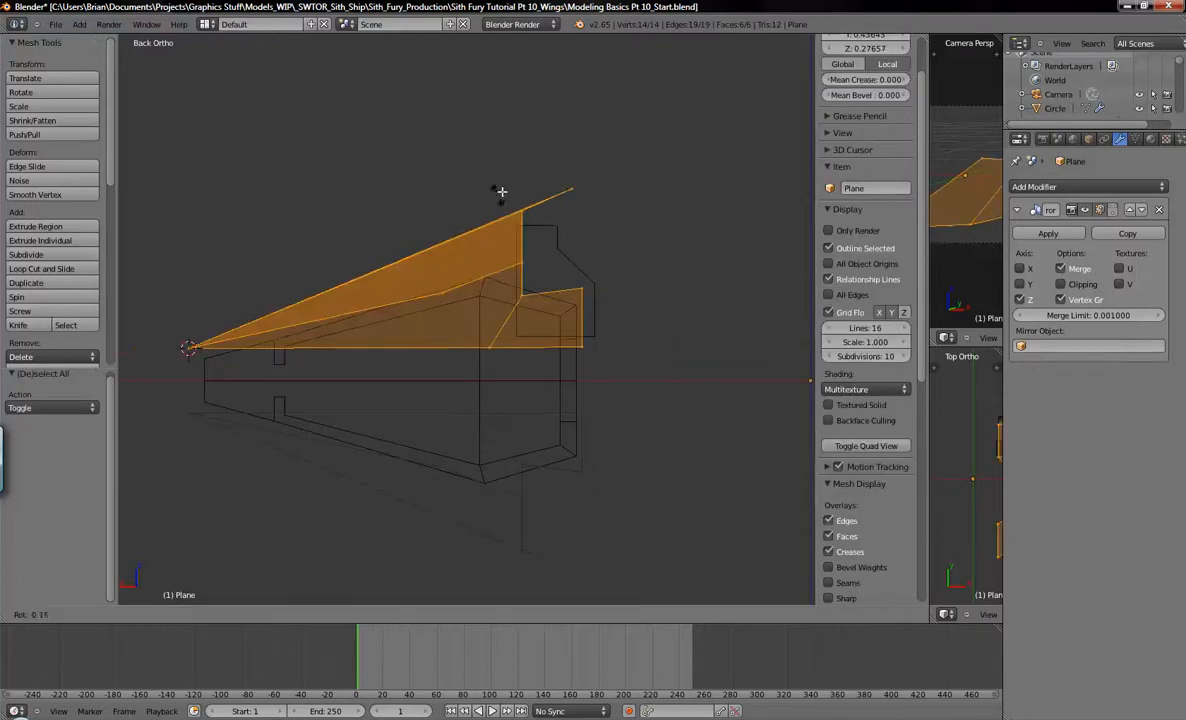
pyautogui.press('r')
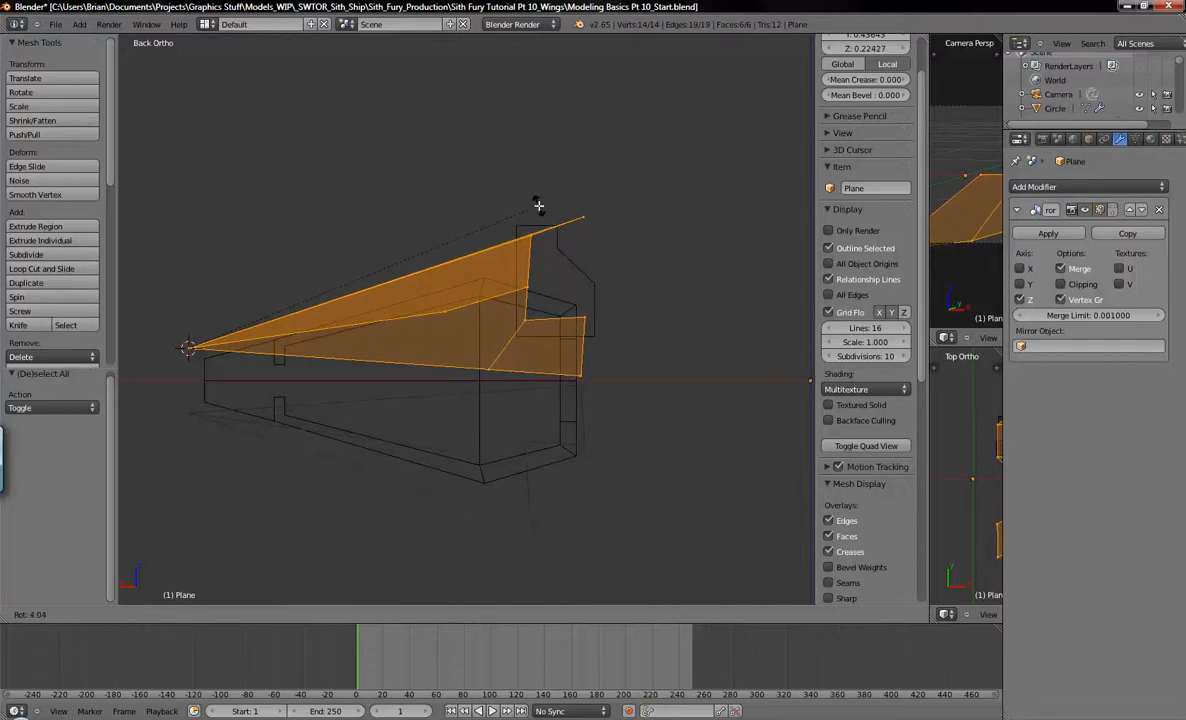
pyautogui.click(538, 206)
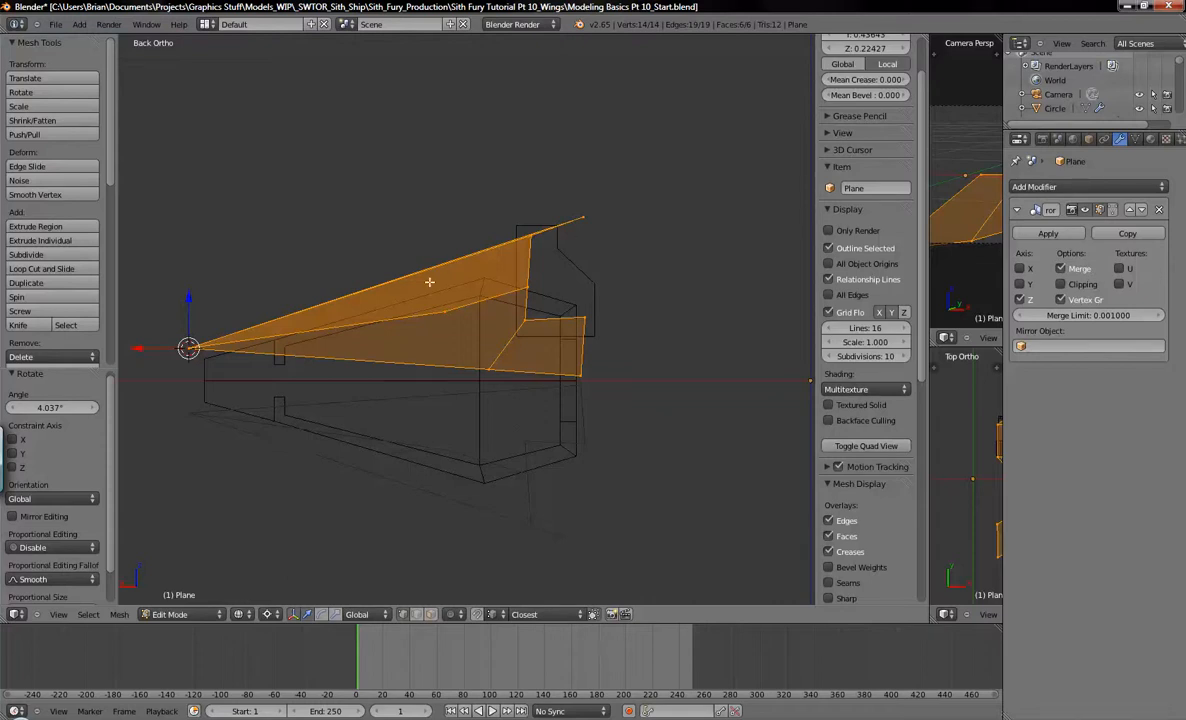
# Raise the four vertices at the wing plane's front end along Z by about 0.062 in right view to level the lower edge.
pyautogui.press('KP_3')
pyautogui.scroll(-3, 433, 282)
pyautogui.keyDown('shift'); pyautogui.moveTo(434, 327); pyautogui.dragTo(536, 344, button='middle'); pyautogui.keyUp('shift')
pyautogui.press('a')
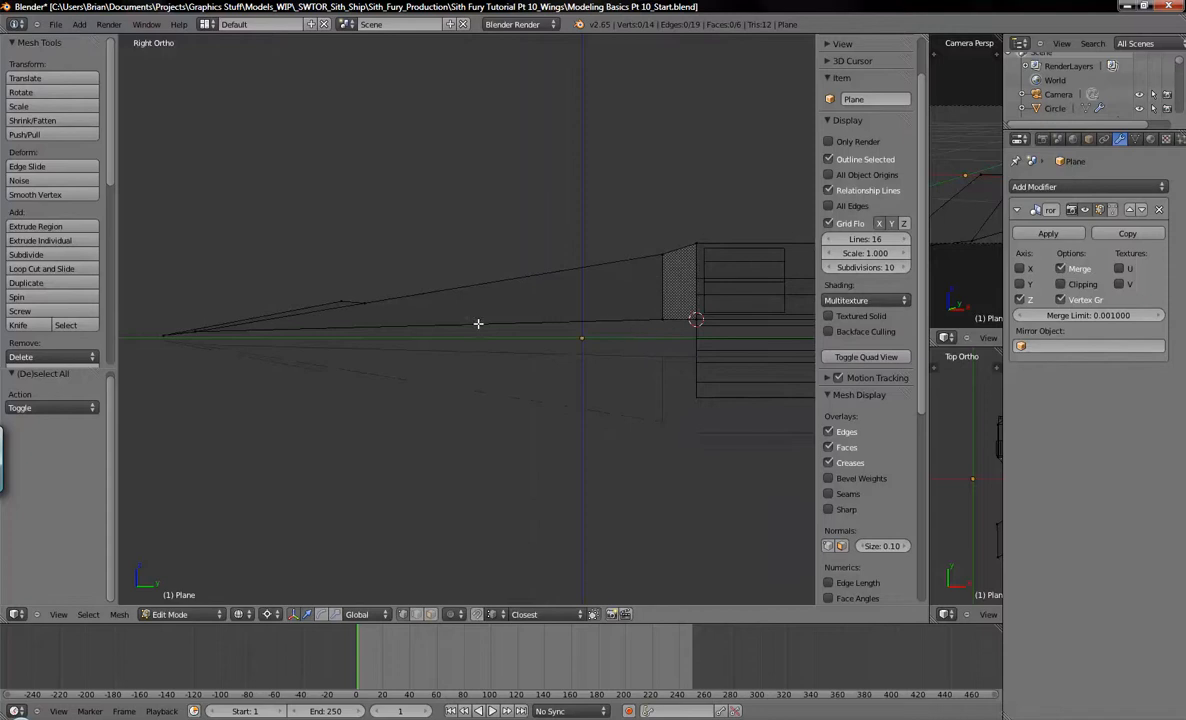
pyautogui.moveTo(124, 252); pyautogui.dragTo(427, 347)
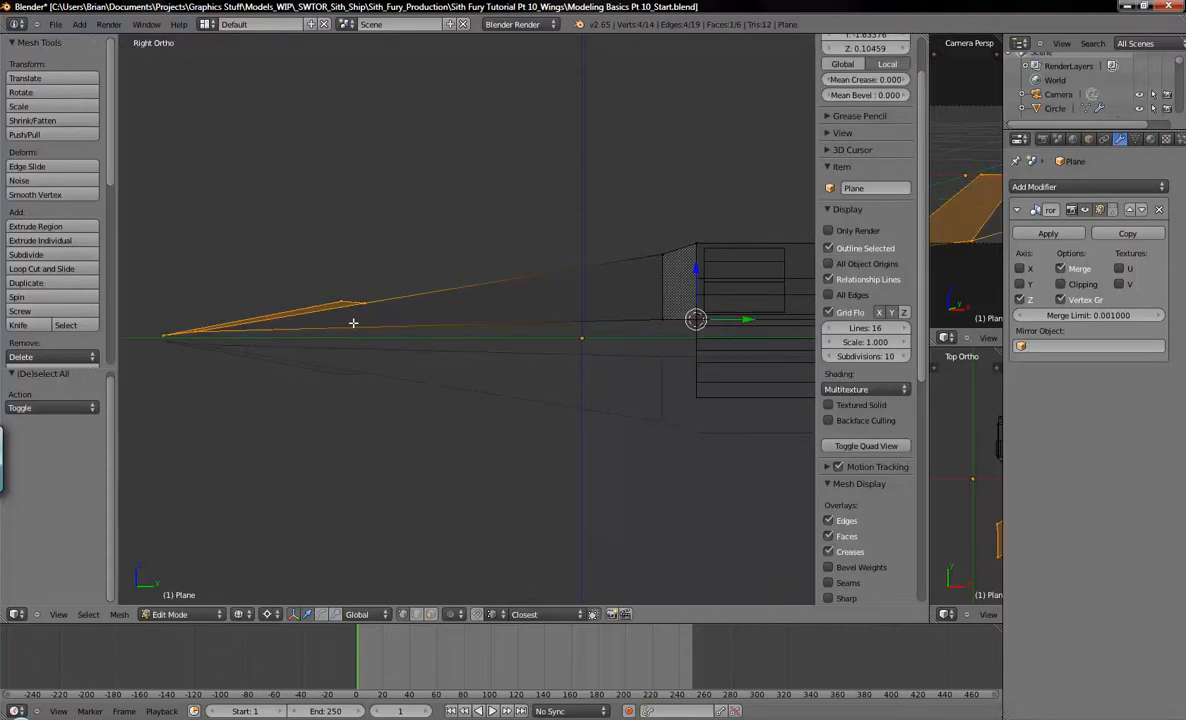
pyautogui.press('g')
pyautogui.press('z')
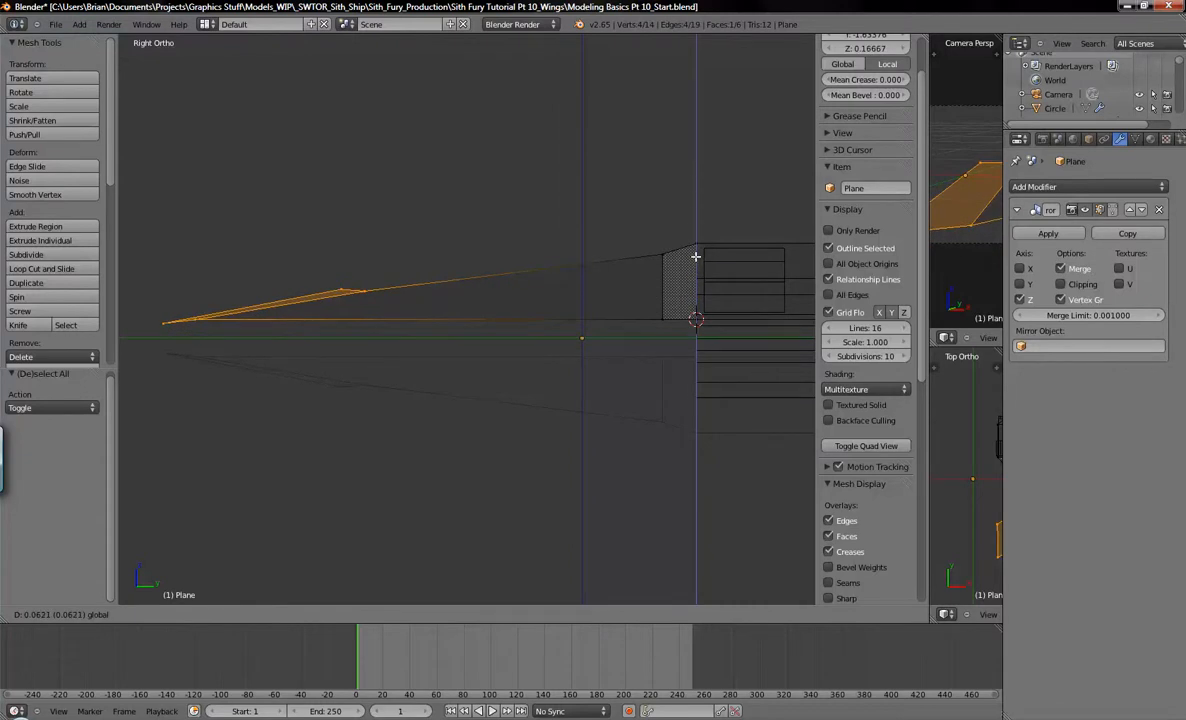
pyautogui.click(695, 257)
# Raise the wing plane's foremost tip vertex along Z by about 0.018, level with the straight lower edge.
pyautogui.keyDown('shift'); pyautogui.moveTo(276, 350); pyautogui.dragTo(455, 356, button='middle'); pyautogui.keyUp('shift')
pyautogui.scroll(6, 429, 346)
pyautogui.press('a')
pyautogui.press('b')
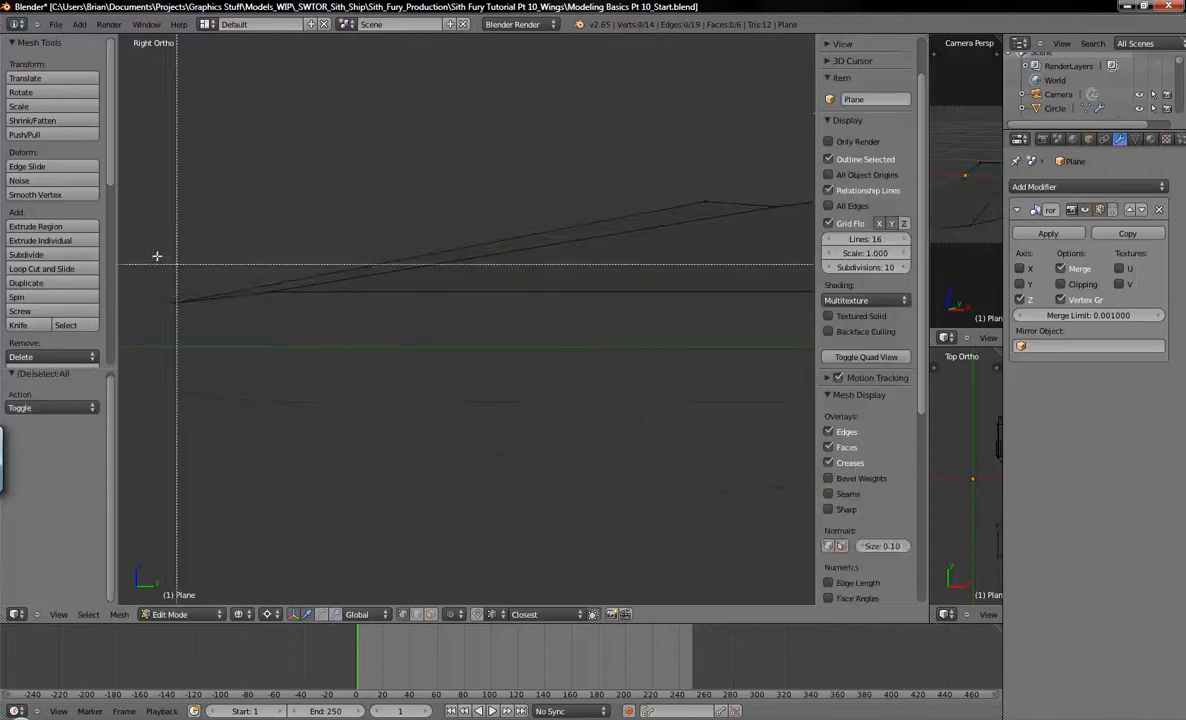
pyautogui.moveTo(157, 256); pyautogui.dragTo(228, 349)
pyautogui.press('g')
pyautogui.press('z')
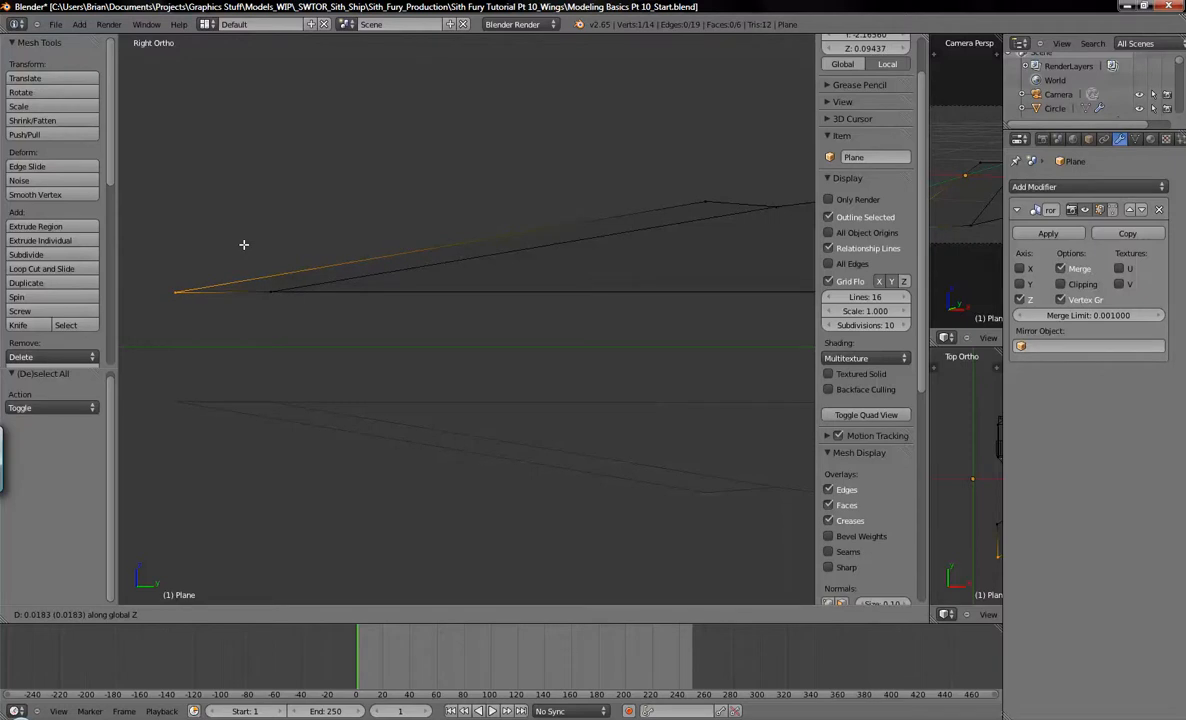
pyautogui.click(247, 246)
pyautogui.press('a')
# Try extruding the whole wing plane in solid shading and thickening it along its normals by about 0.037.
pyautogui.moveTo(611, 320)
pyautogui.mouseDown(button='middle')
pyautogui.moveTo(455, 344)
pyautogui.moveTo(628, 367)
pyautogui.moveTo(410, 336)
pyautogui.moveTo(529, 352)
pyautogui.moveTo(505, 388)
pyautogui.mouseUp(button='middle')
pyautogui.press('a')
pyautogui.press('z')
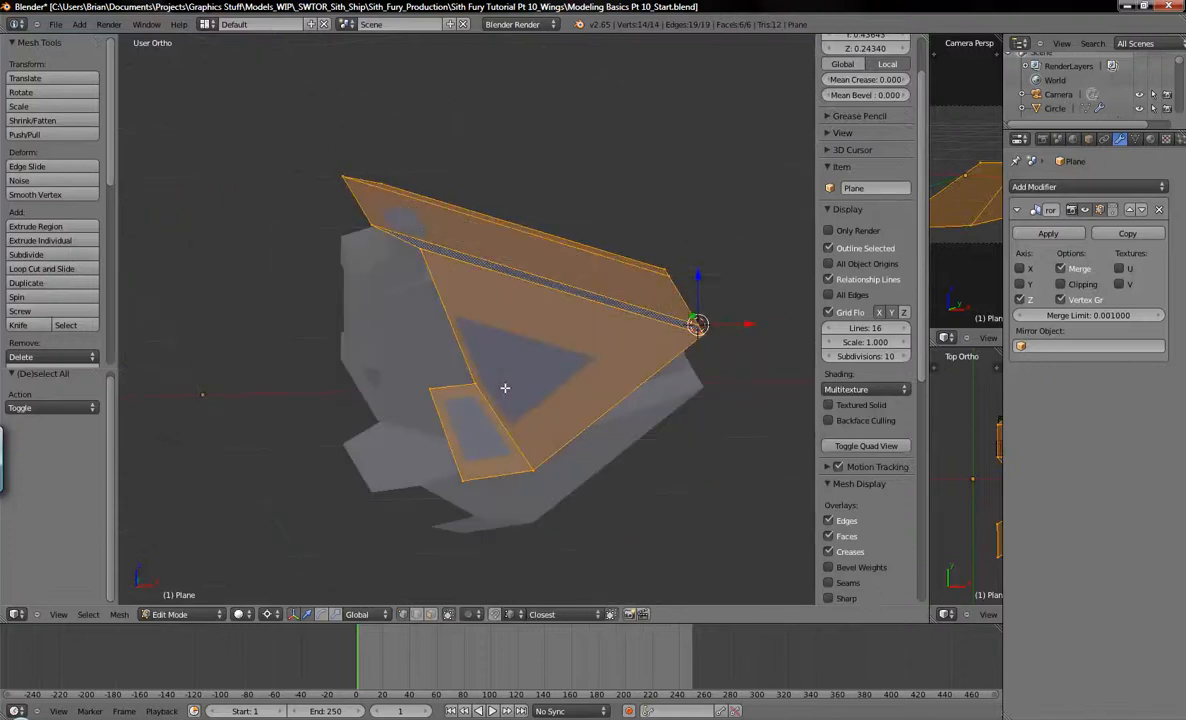
pyautogui.moveTo(440, 370); pyautogui.dragTo(431, 404, button='middle')
pyautogui.scroll(3, 479, 400)
pyautogui.scroll(-2, 490, 373)
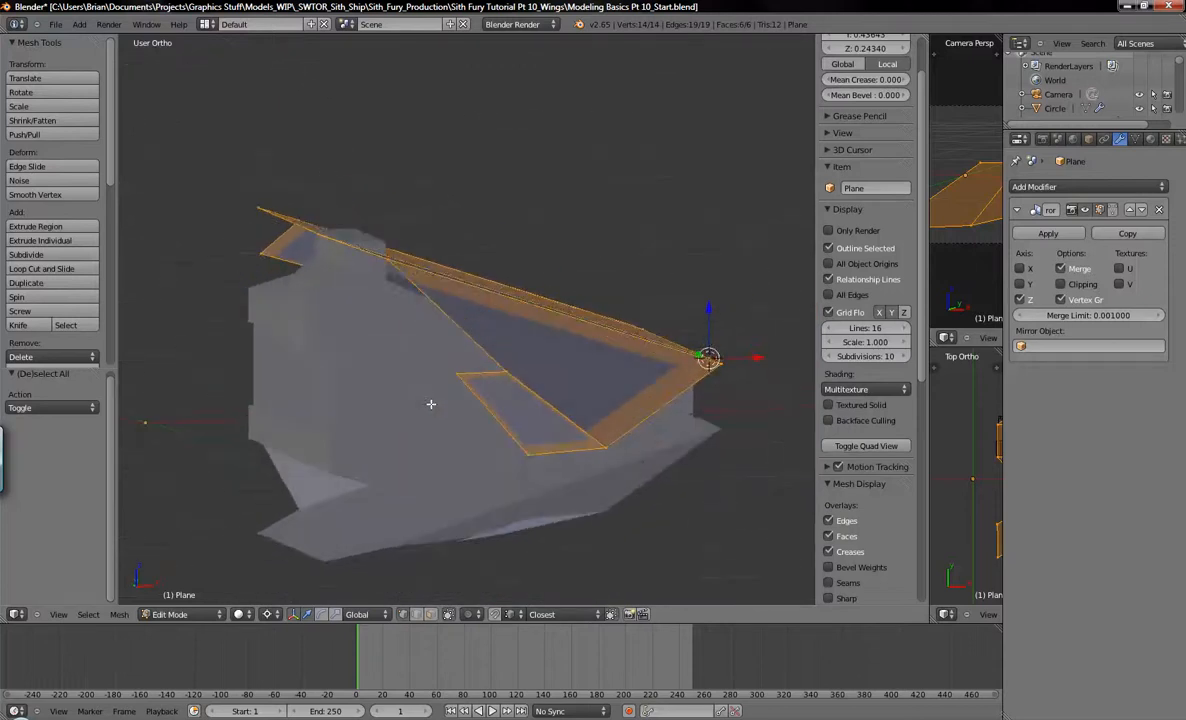
pyautogui.press('e')
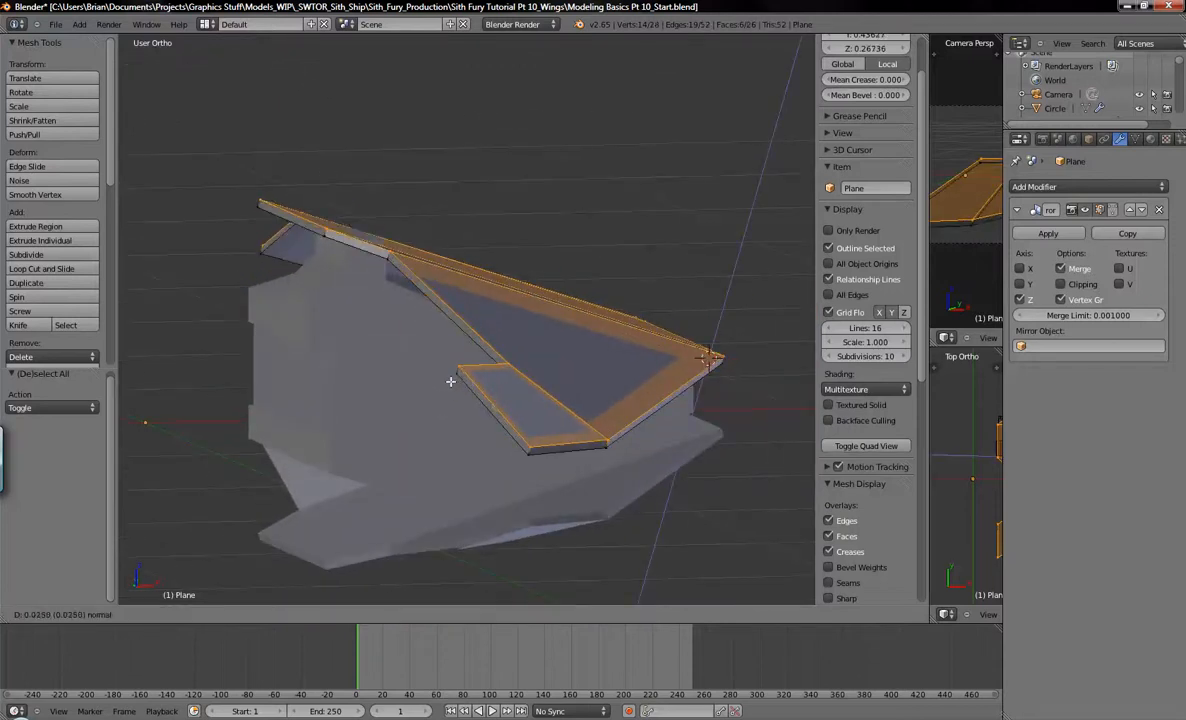
pyautogui.click(450, 381)
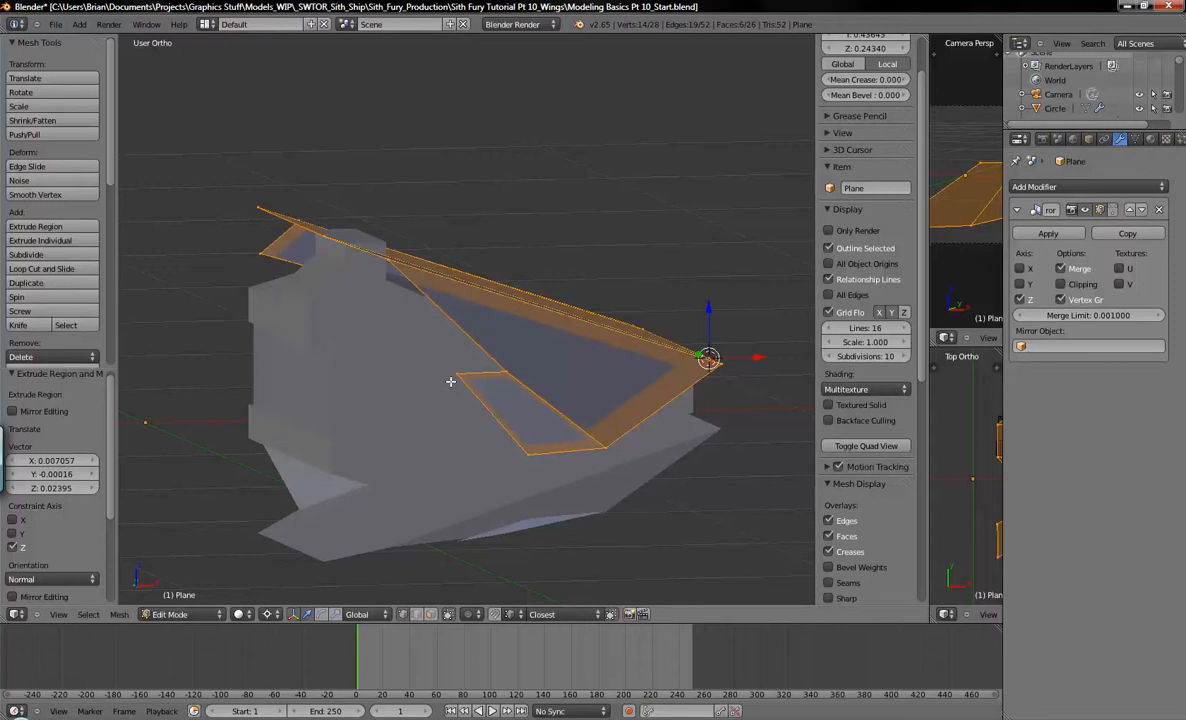
pyautogui.hotkey('alt', 's')
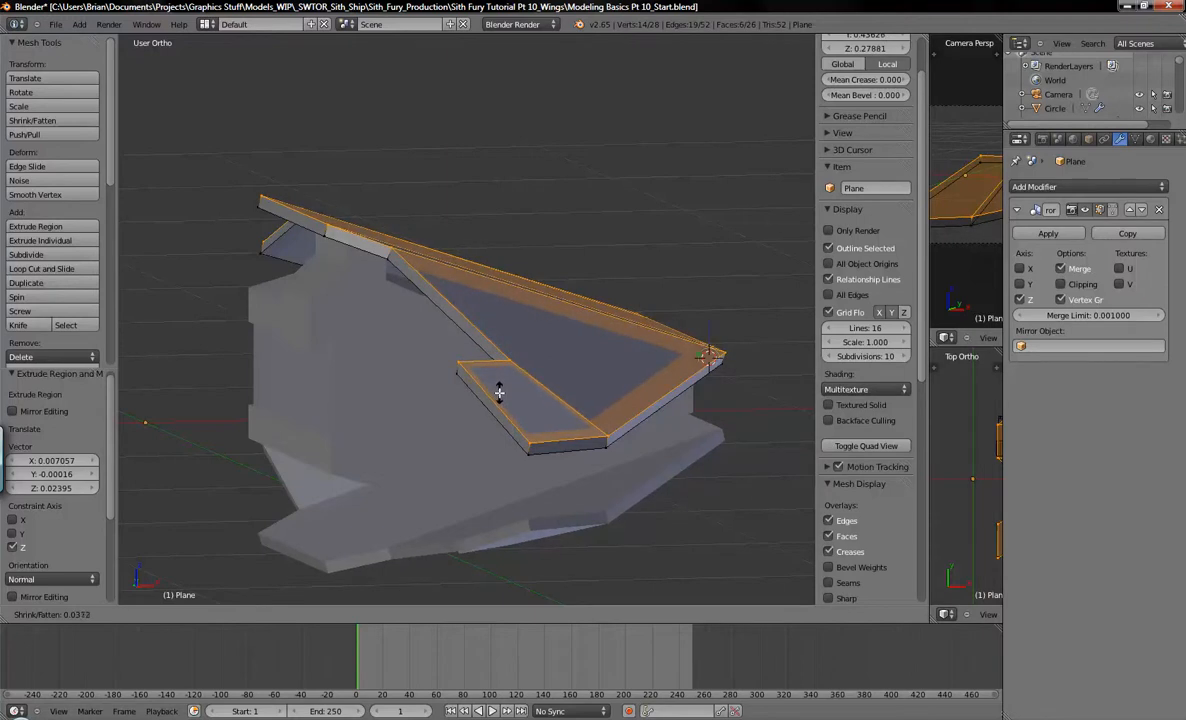
pyautogui.click(499, 392)
pyautogui.keyDown('shift'); pyautogui.moveTo(441, 395); pyautogui.dragTo(439, 421, button='middle'); pyautogui.keyUp('shift')
pyautogui.scroll(4, 439, 421)
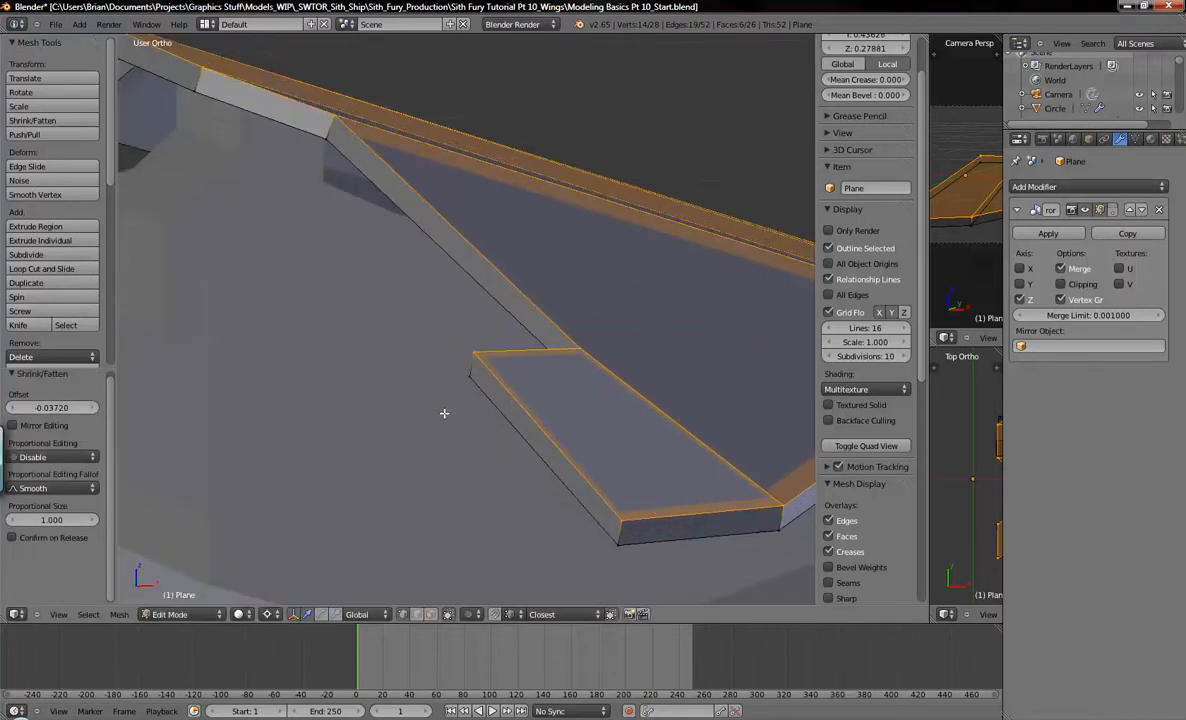
# Examine the thickness and side faces of the extruded wing from several angles in face select mode.
pyautogui.press('a')
pyautogui.scroll(-5, 418, 373)
pyautogui.moveTo(371, 373); pyautogui.dragTo(315, 461, button='middle')
pyautogui.scroll(4, 402, 416)
pyautogui.scroll(-3, 325, 430)
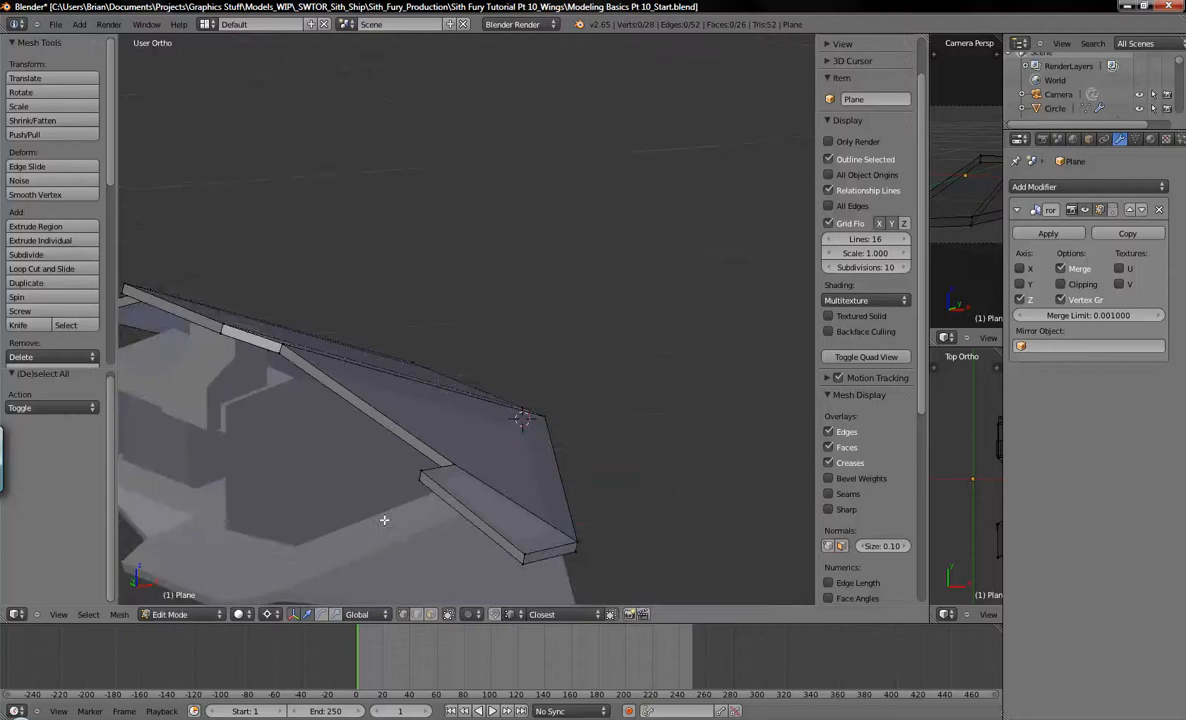
pyautogui.click(430, 616)
pyautogui.moveTo(509, 537); pyautogui.dragTo(462, 449, button='middle')
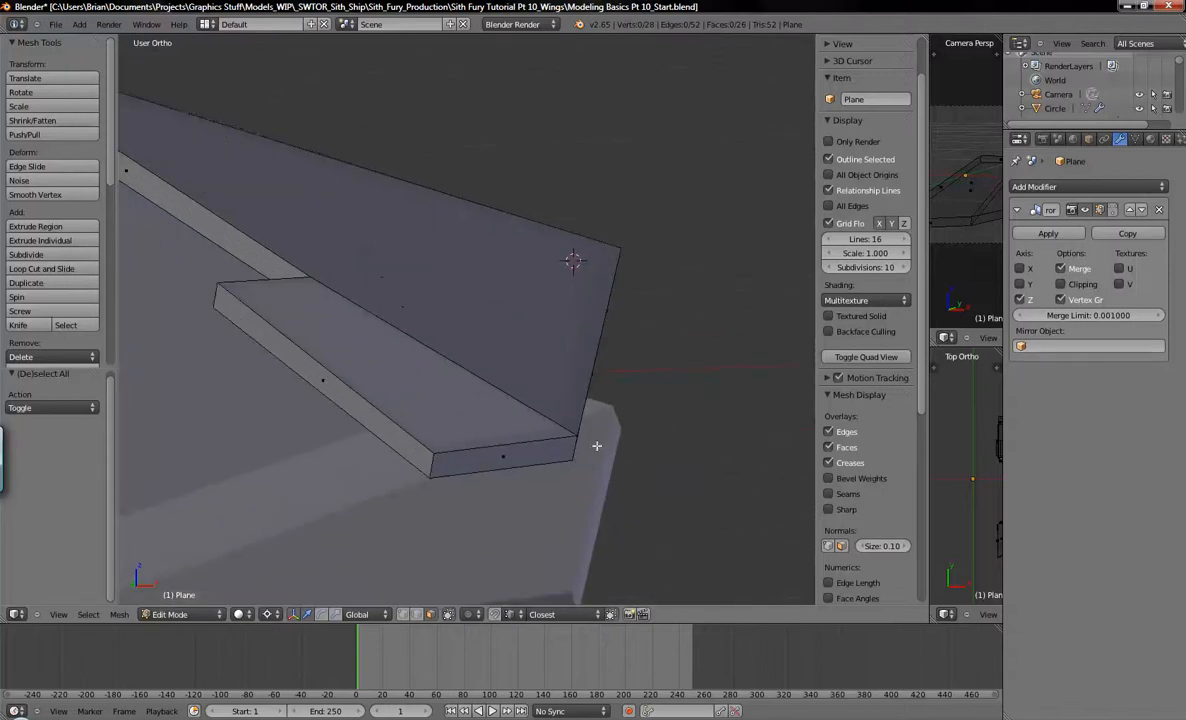
pyautogui.moveTo(216, 307); pyautogui.dragTo(612, 432, button='middle')
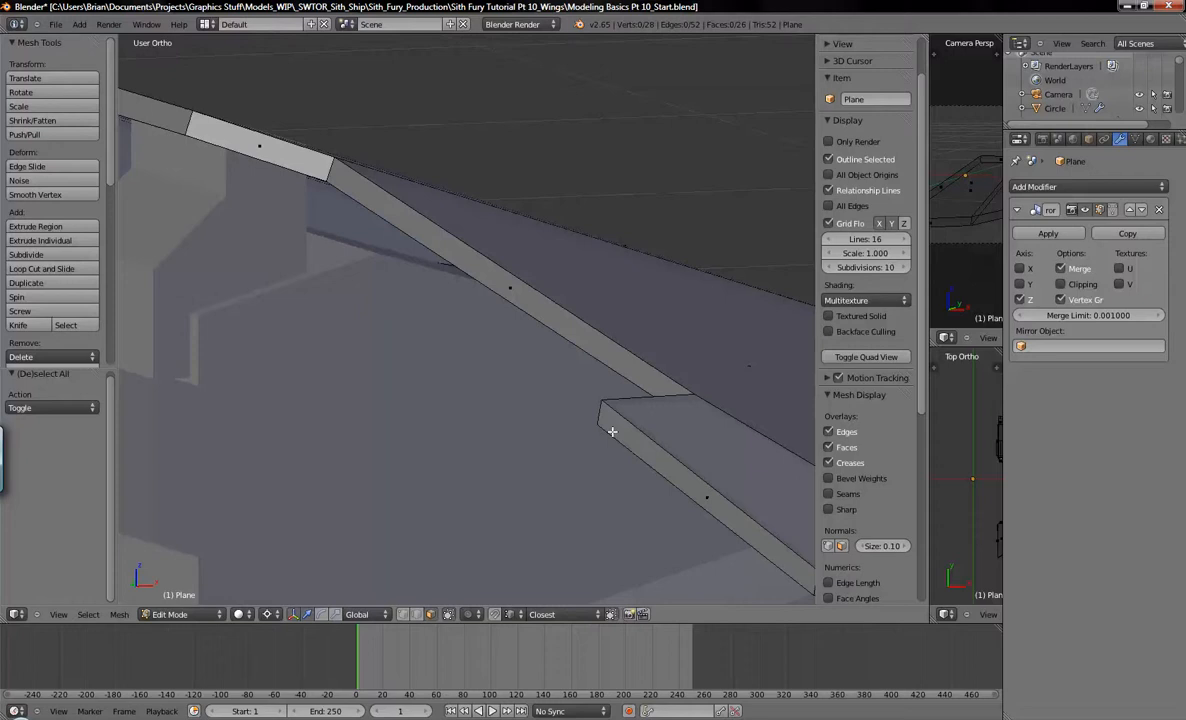
# Undo the wing plane's extrusion and thickening, and remove double vertices from the whole plane.
pyautogui.hotkey('ctrl', 'z')
pyautogui.hotkey('ctrl', 'z')
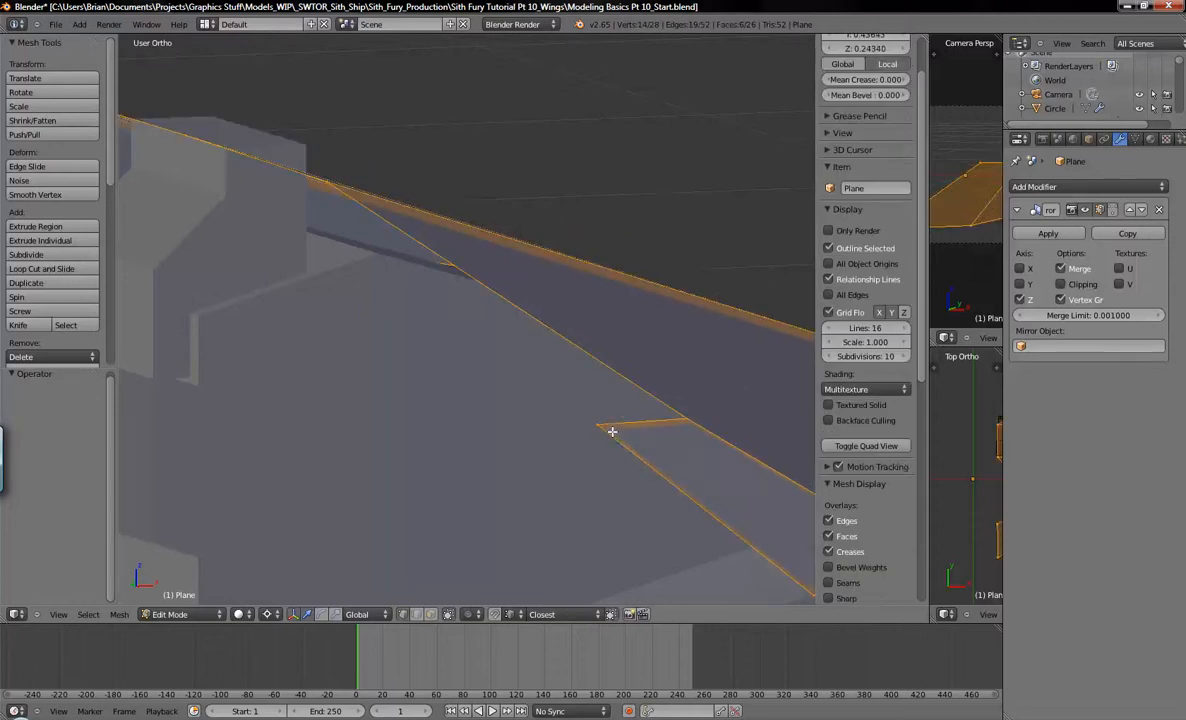
pyautogui.keyDown('shift'); pyautogui.moveTo(687, 410); pyautogui.dragTo(590, 402, button='middle'); pyautogui.keyUp('shift')
pyautogui.press('a')
pyautogui.press('a')
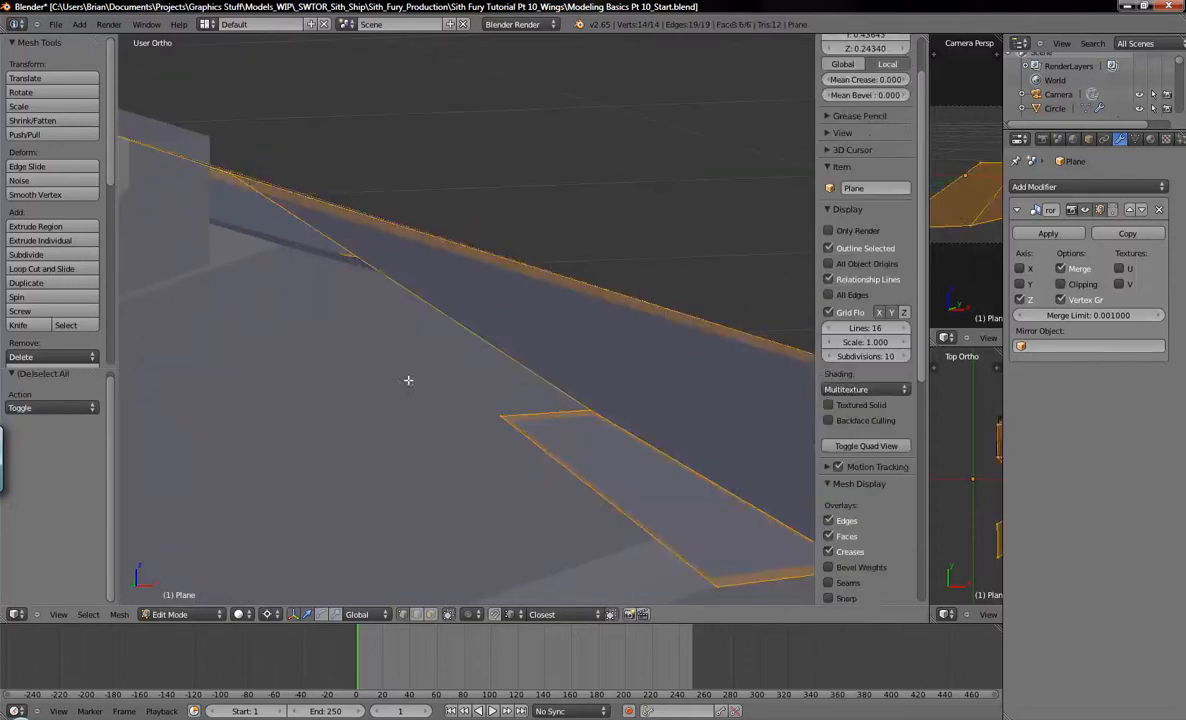
pyautogui.scroll(-3, 58, 317)
pyautogui.click(45, 300)
# Extrude the whole wing plane in place and thicken it with Shrink/Fatten by about 0.043, leaving nothing selected.
pyautogui.moveTo(394, 373); pyautogui.dragTo(512, 404, button='middle')
pyautogui.press('e')
pyautogui.click(516, 403)
pyautogui.hotkey('alt', 's')
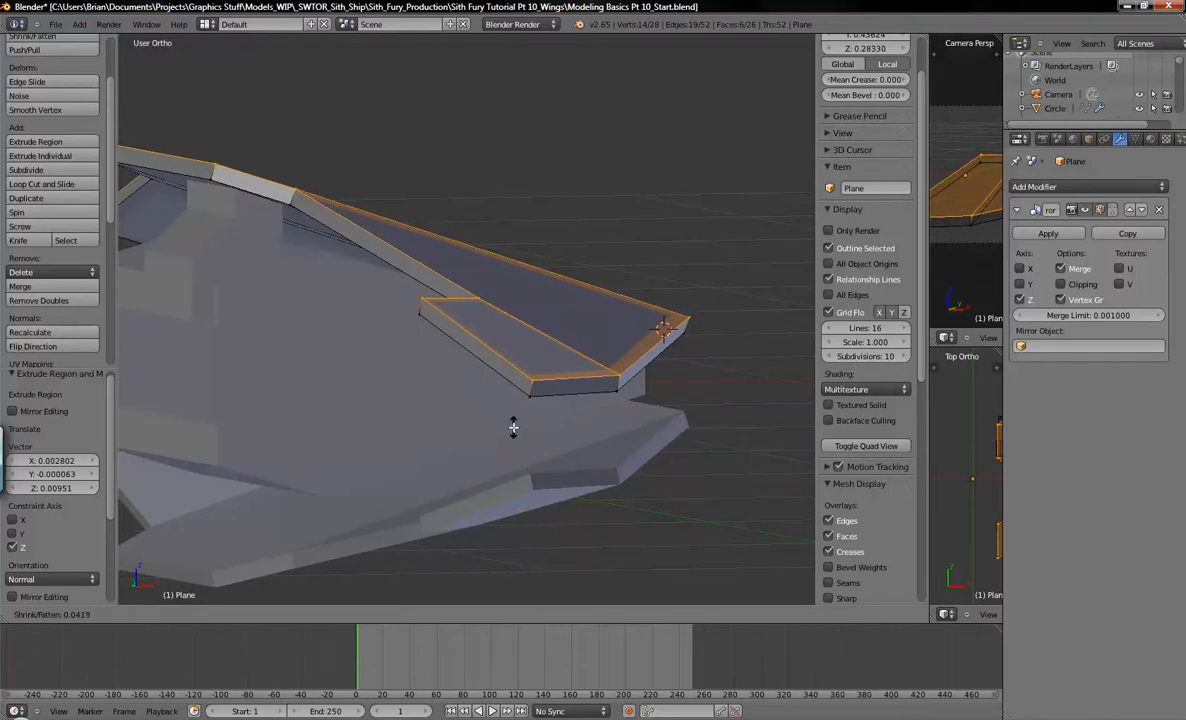
pyautogui.click(505, 424)
pyautogui.scroll(3, 469, 405)
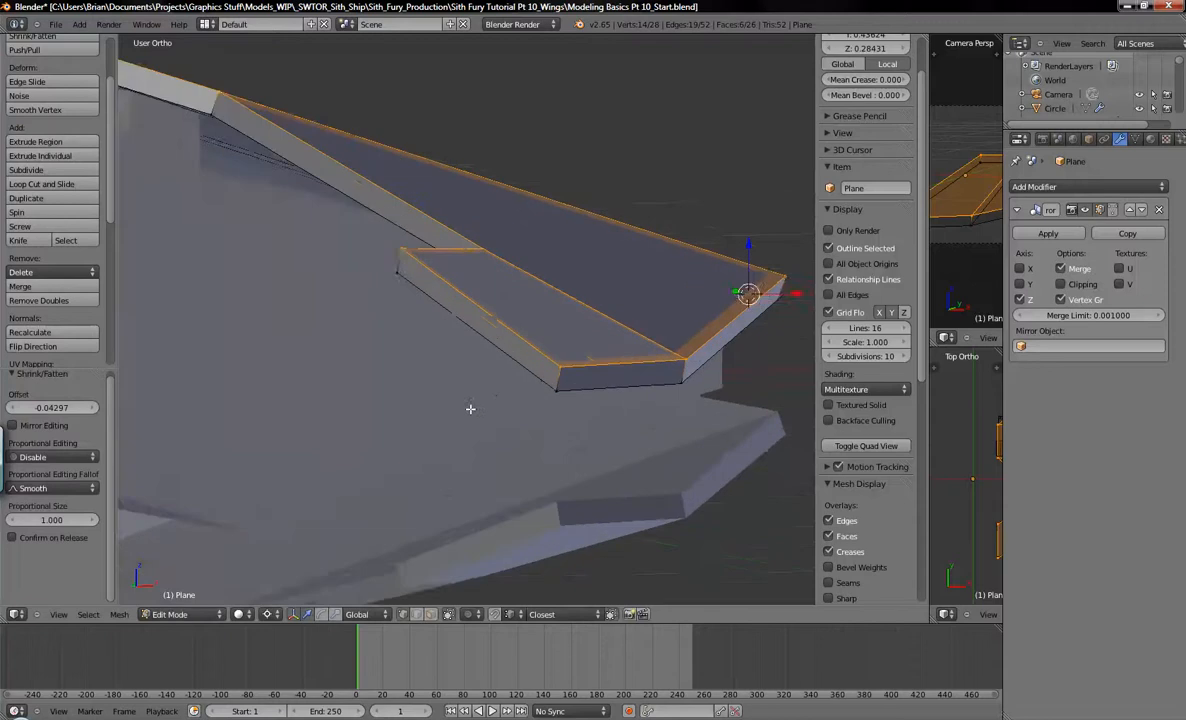
pyautogui.keyDown('shift'); pyautogui.moveTo(446, 316); pyautogui.dragTo(456, 406, button='middle'); pyautogui.keyUp('shift')
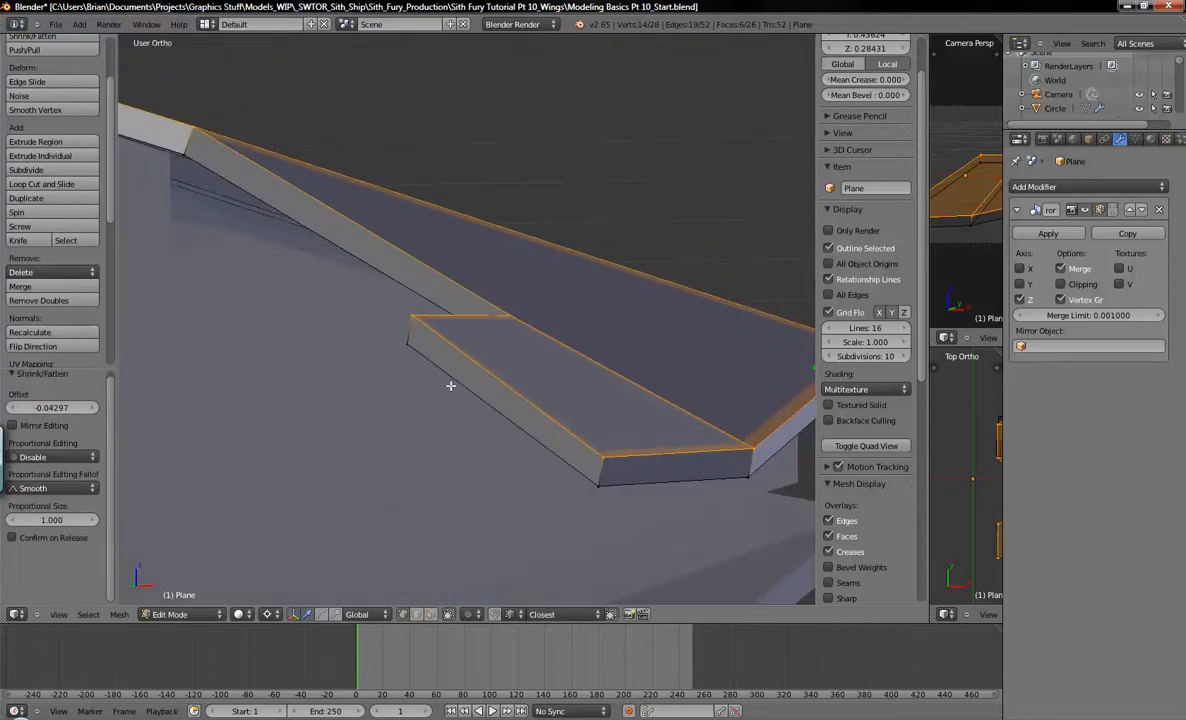
pyautogui.press('a')
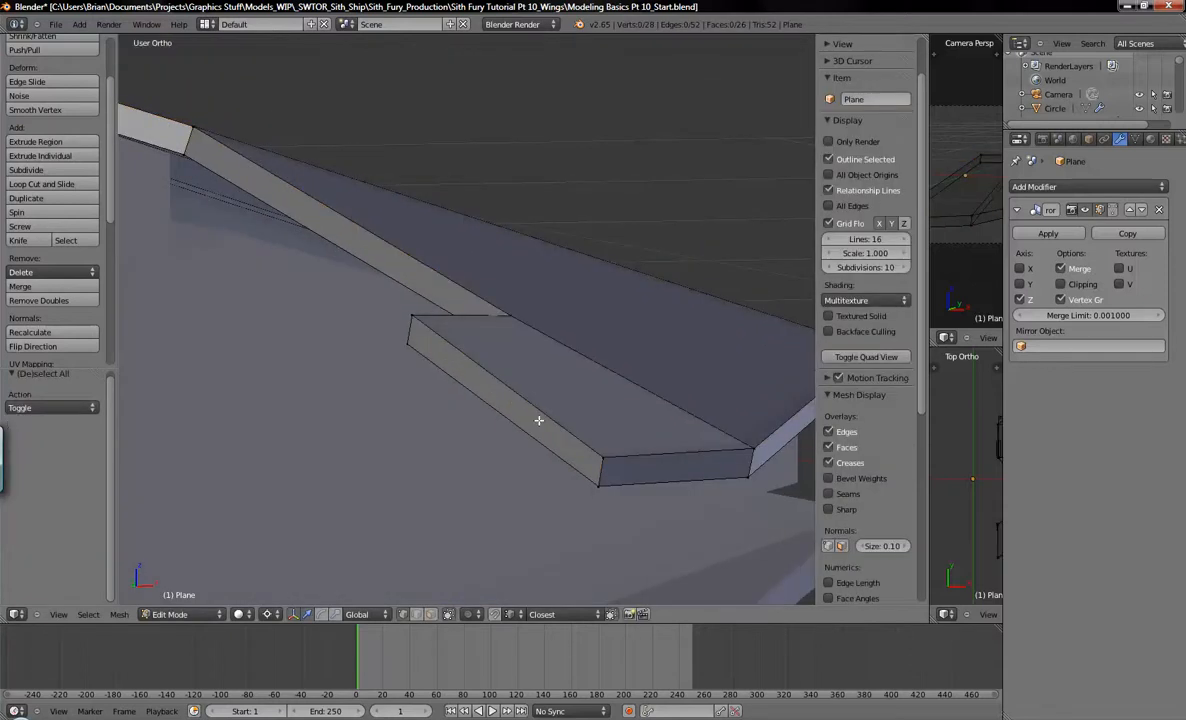
# Select the loop of side faces around the wing's rim and inset it by about 0.016.
pyautogui.click(429, 615)
pyautogui.keyDown('alt'); pyautogui.rightClick(601, 470); pyautogui.keyUp('alt')
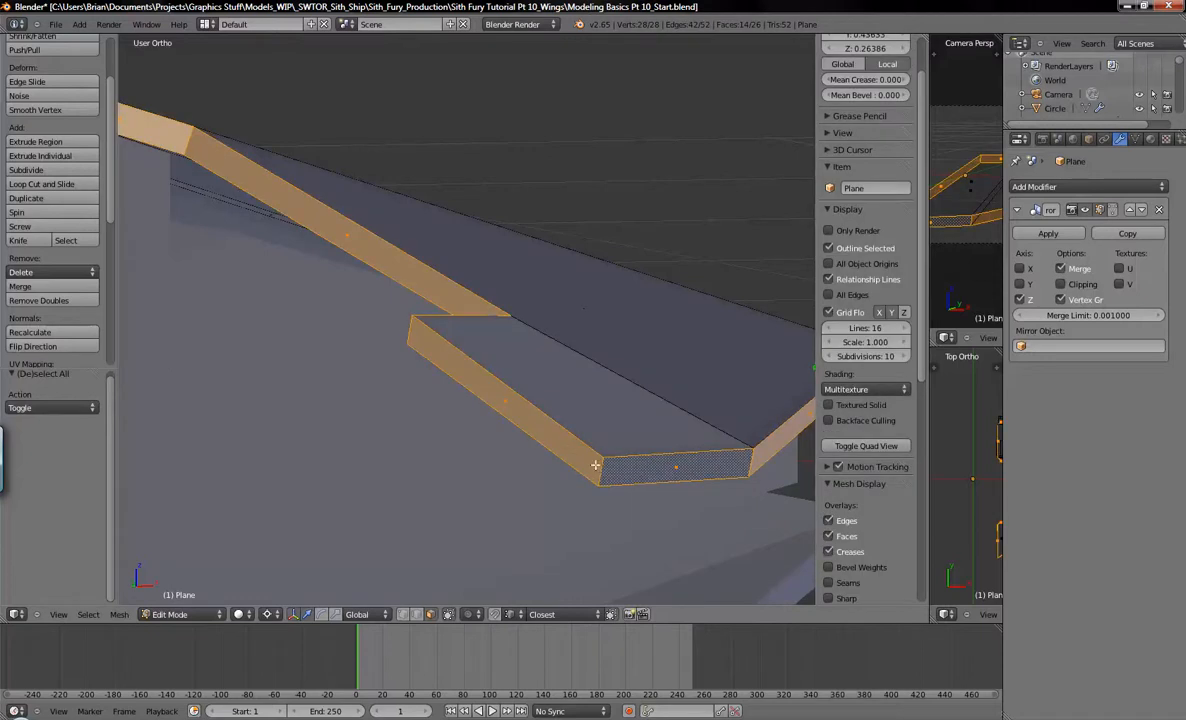
pyautogui.moveTo(929, 481); pyautogui.dragTo(693, 481)
pyautogui.moveTo(803, 418); pyautogui.dragTo(797, 420, button='middle')
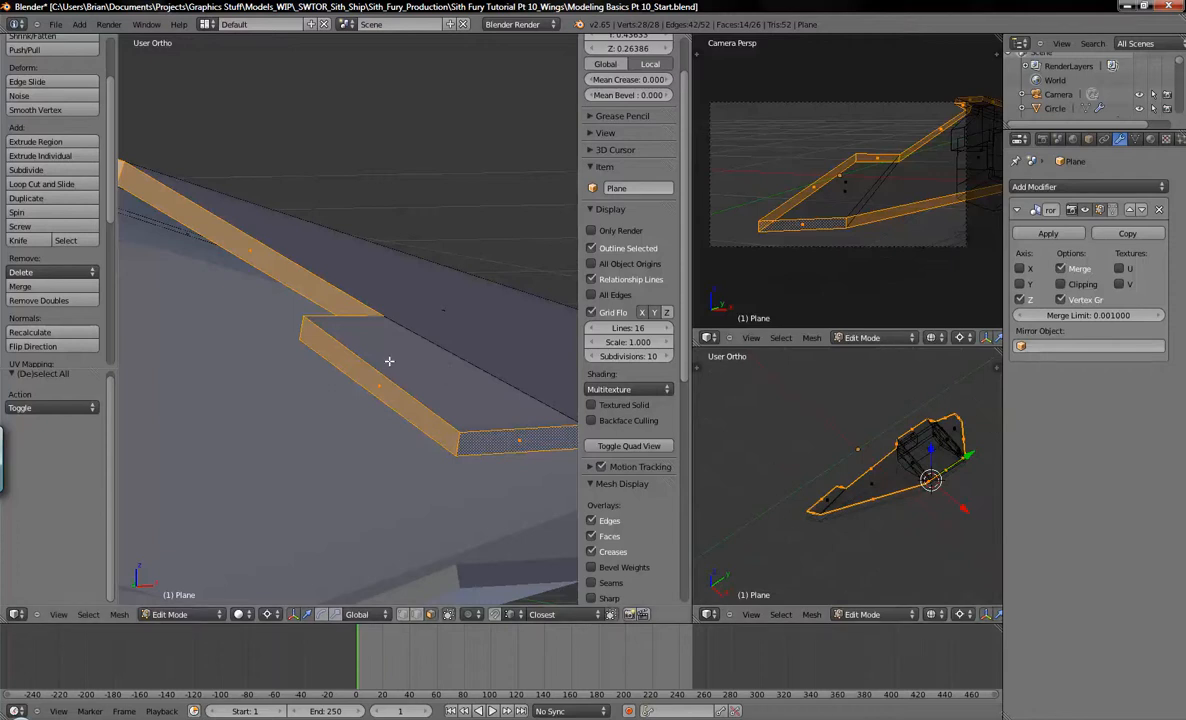
pyautogui.moveTo(389, 360); pyautogui.dragTo(341, 435, button='middle')
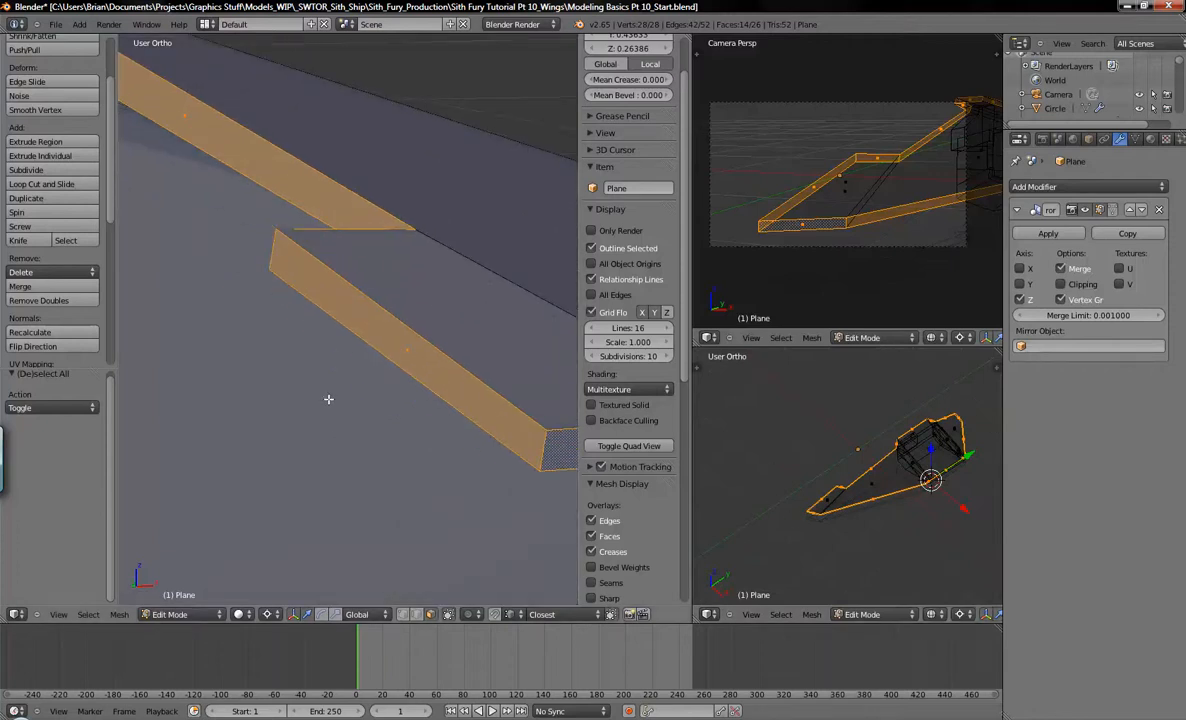
pyautogui.press('i')
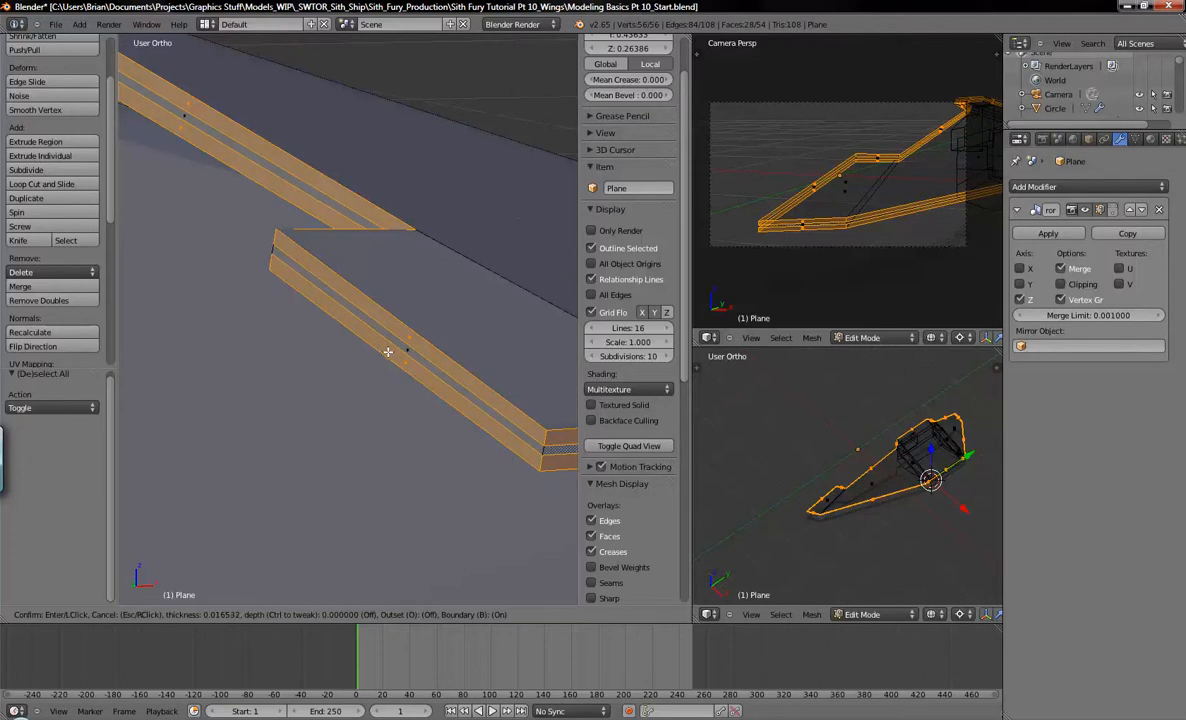
pyautogui.click(386, 352)
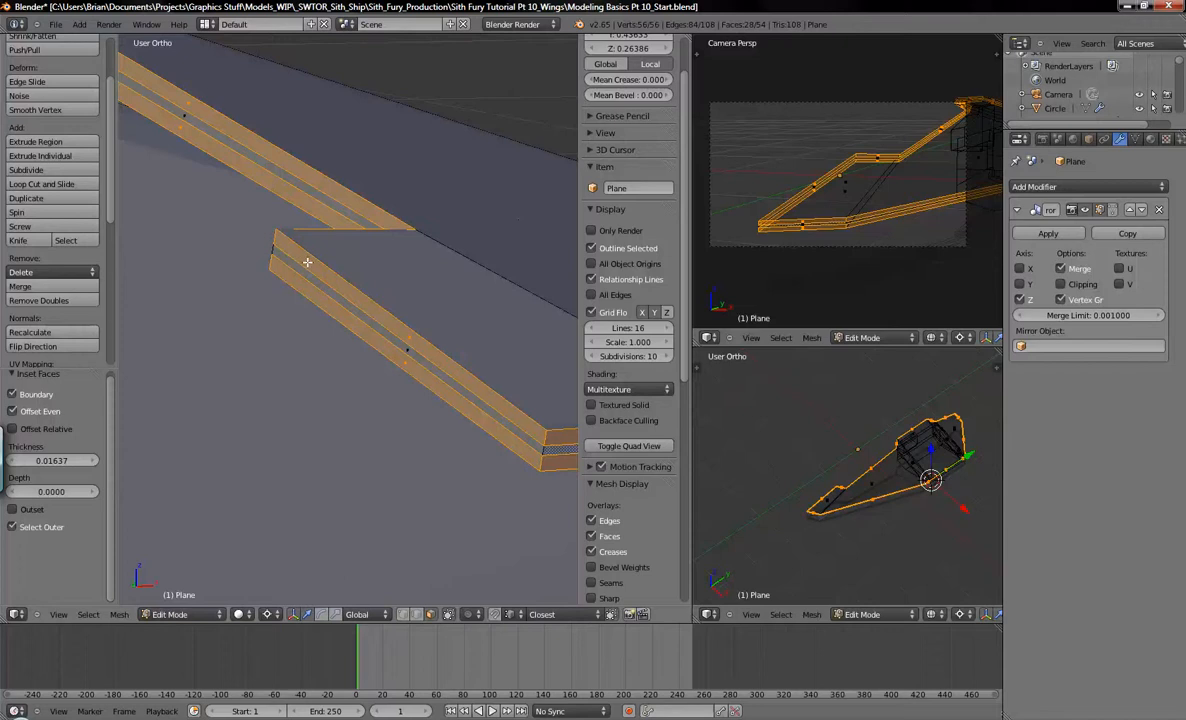
# Select the middle face loop around the wing's rim, extrude it and sink it inward by about 0.0088 with Shrink/Fatten.
pyautogui.keyDown('shift'); pyautogui.moveTo(341, 283); pyautogui.dragTo(360, 343, button='middle'); pyautogui.keyUp('shift')
pyautogui.keyDown('shift'); pyautogui.moveTo(517, 440); pyautogui.dragTo(326, 317, button='middle'); pyautogui.keyUp('shift')
pyautogui.keyDown('alt'); pyautogui.rightClick(381, 379); pyautogui.keyUp('alt')
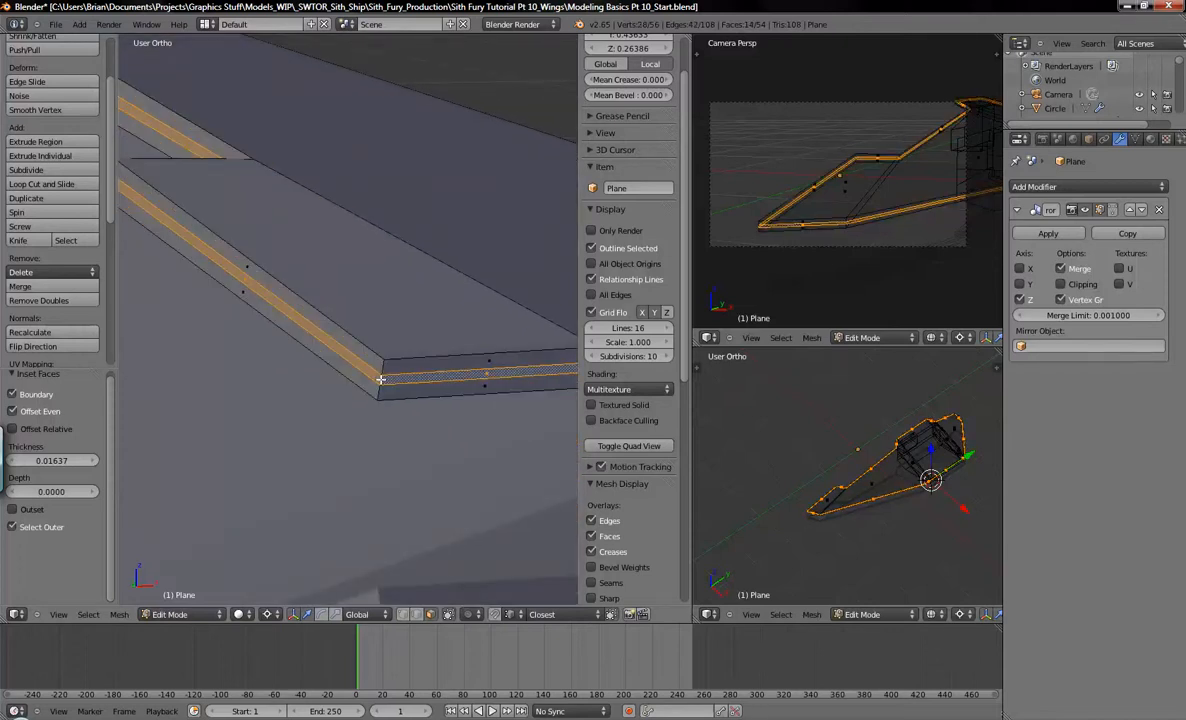
pyautogui.keyDown('shift'); pyautogui.moveTo(227, 256); pyautogui.dragTo(373, 357, button='middle'); pyautogui.keyUp('shift')
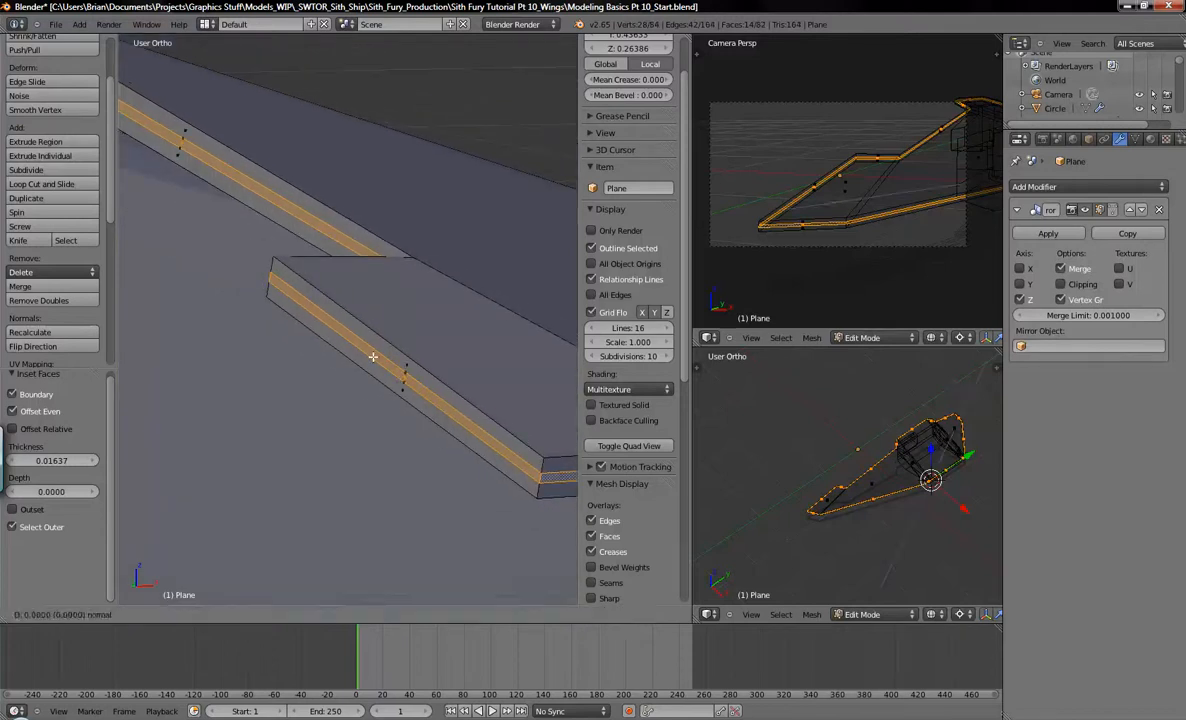
pyautogui.press('e')
pyautogui.click(381, 361)
pyautogui.hotkey('alt', 's')
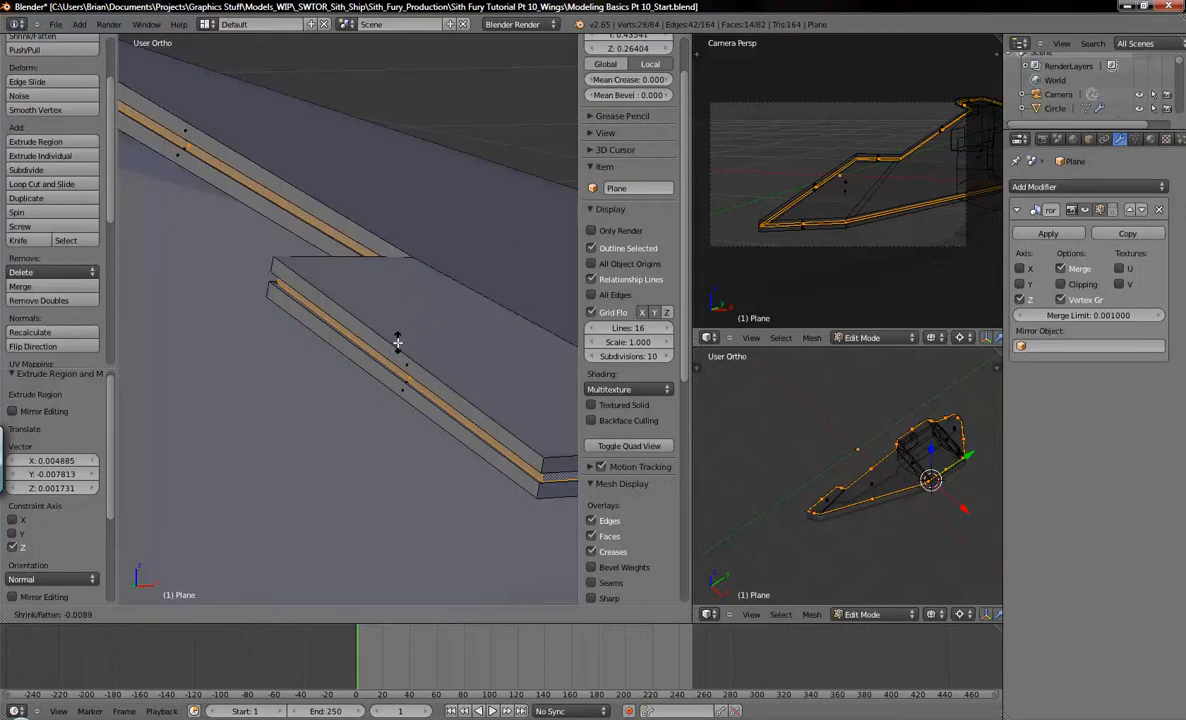
pyautogui.click(397, 342)
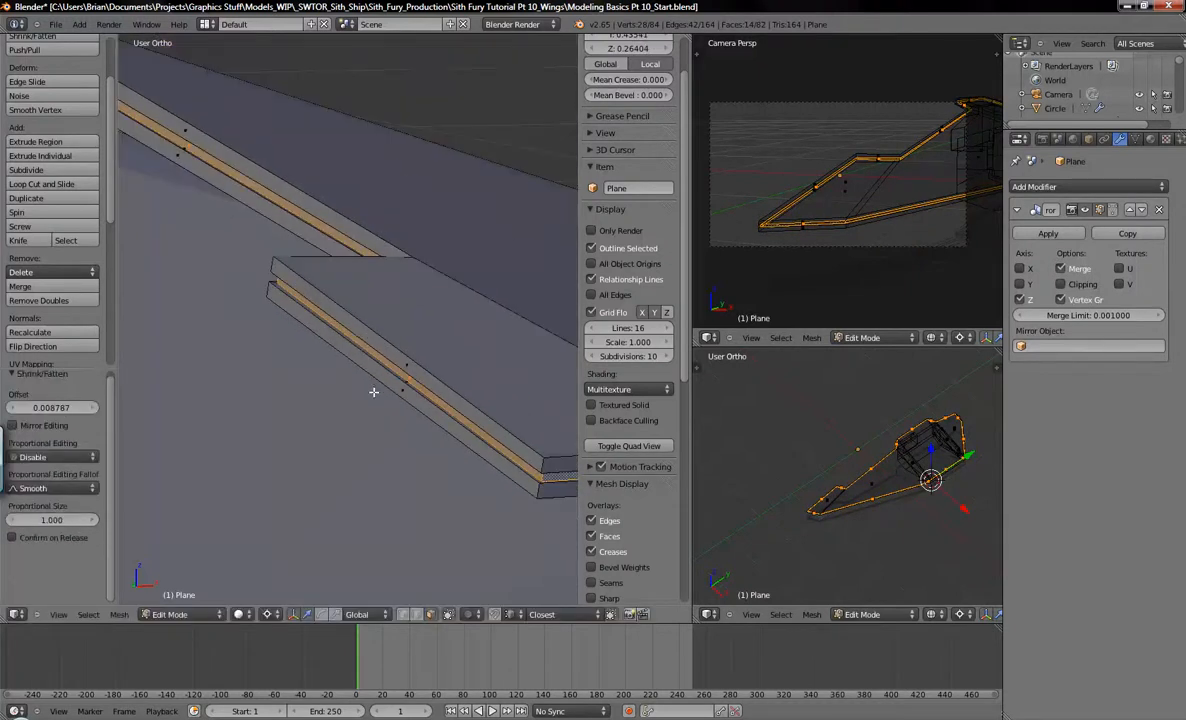
# Select the loop of side faces above the groove on the wing's rim.
pyautogui.keyDown('shift'); pyautogui.moveTo(445, 381); pyautogui.dragTo(331, 347, button='middle'); pyautogui.keyUp('shift')
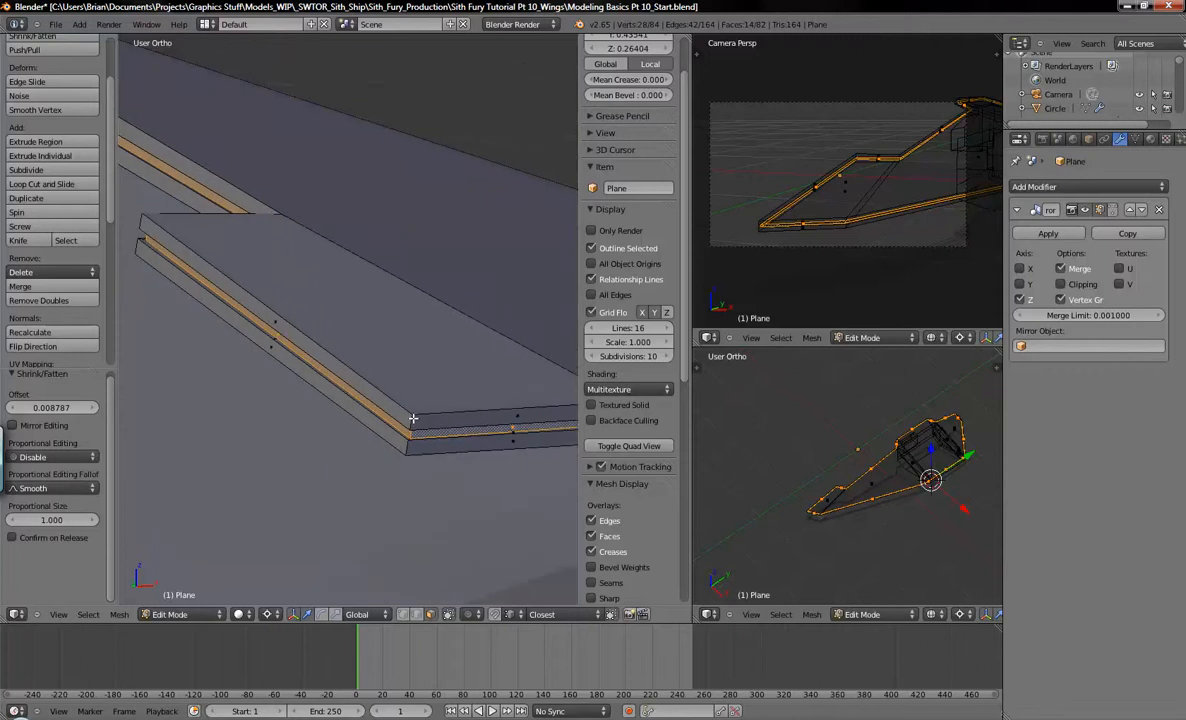
pyautogui.keyDown('alt'); pyautogui.rightClick(383, 389); pyautogui.keyUp('alt')
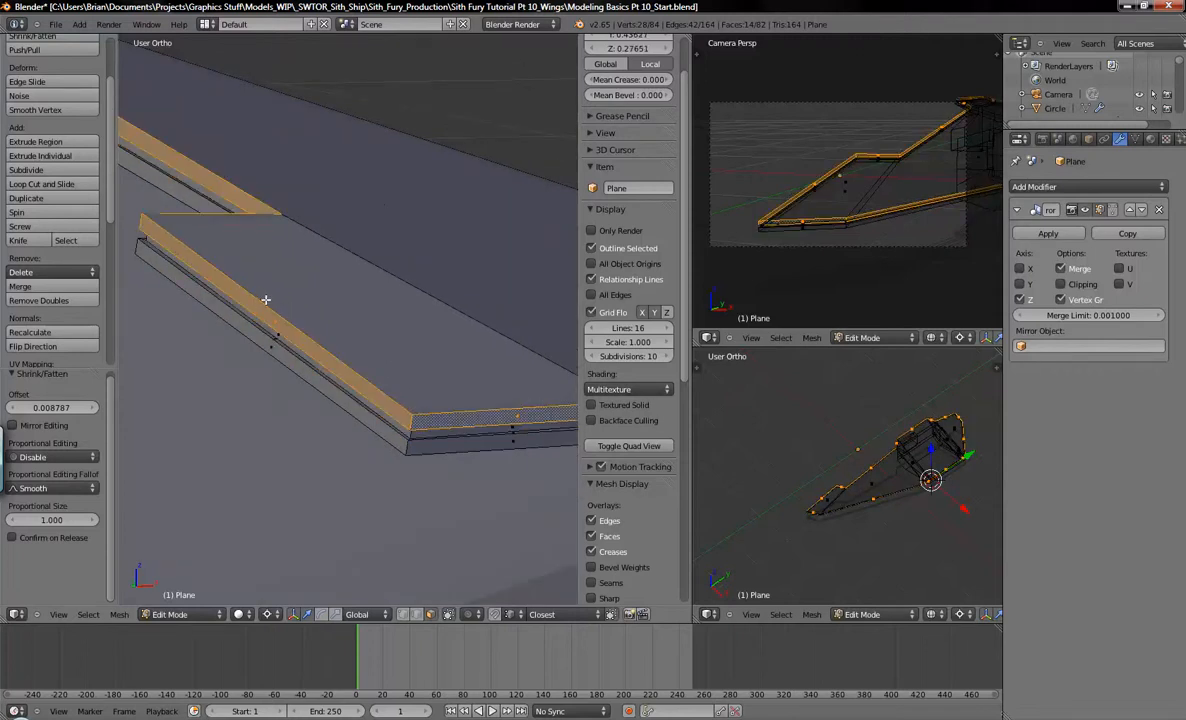
pyautogui.press('i')
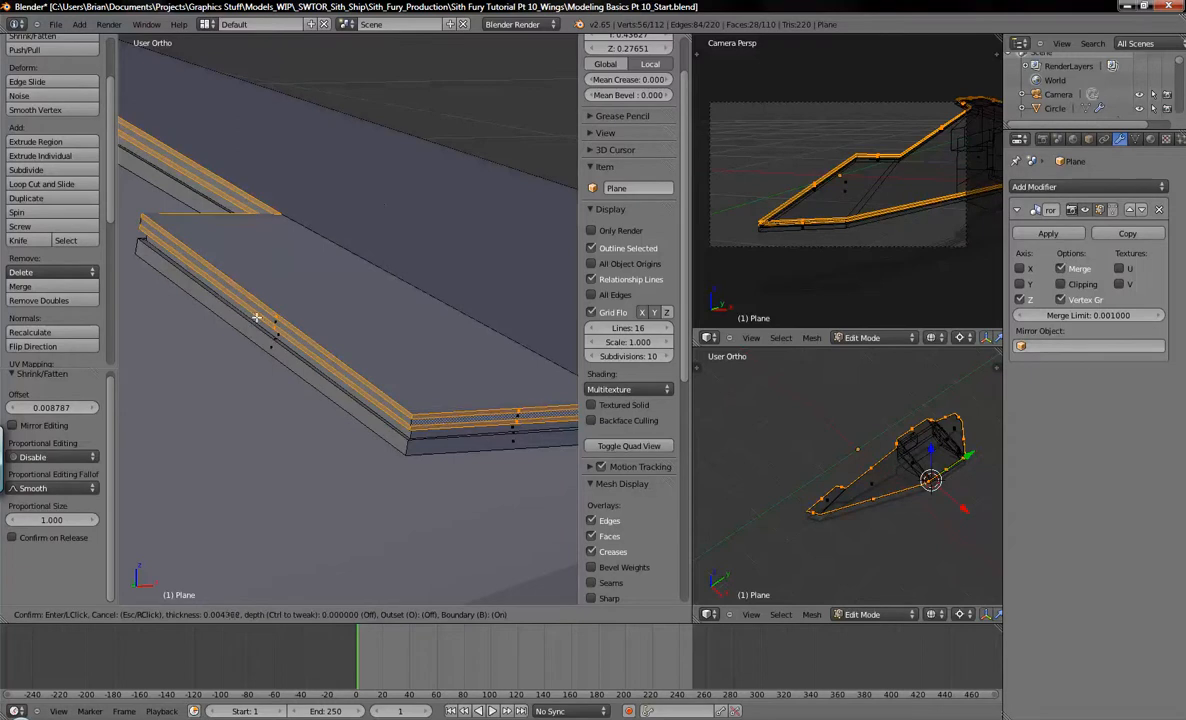
pyautogui.click(258, 320)
pyautogui.scroll(3, 260, 324)
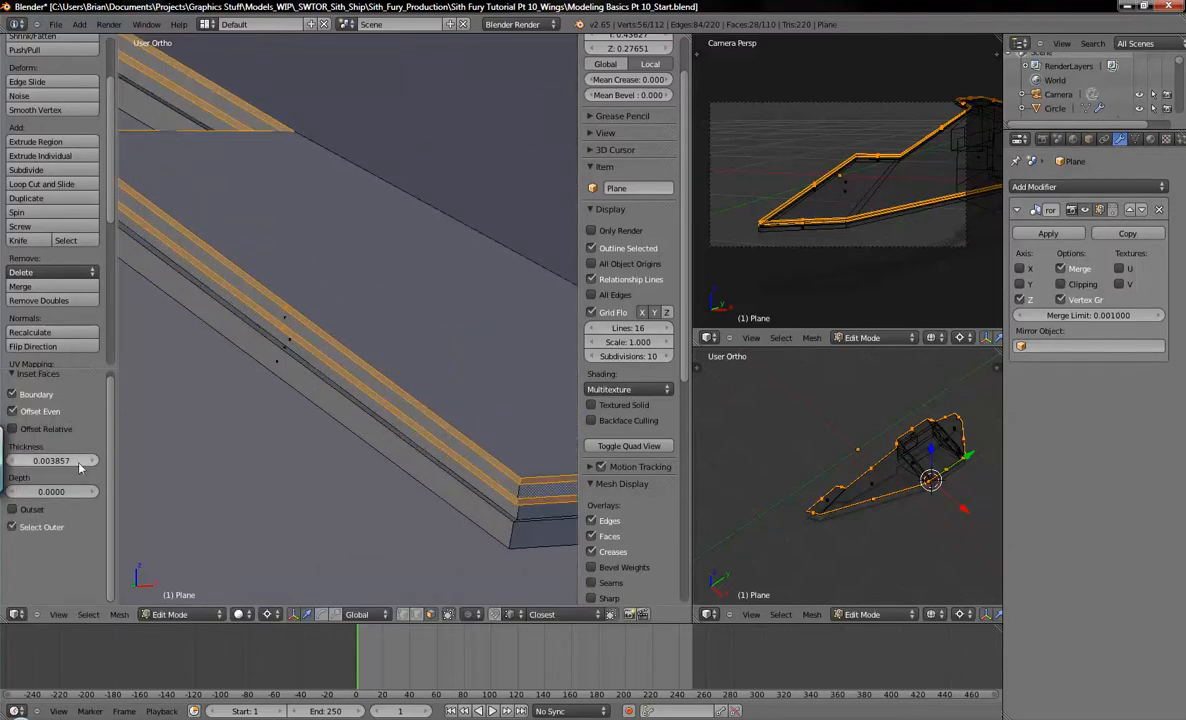
pyautogui.moveTo(52, 463); pyautogui.dragTo(49, 469)
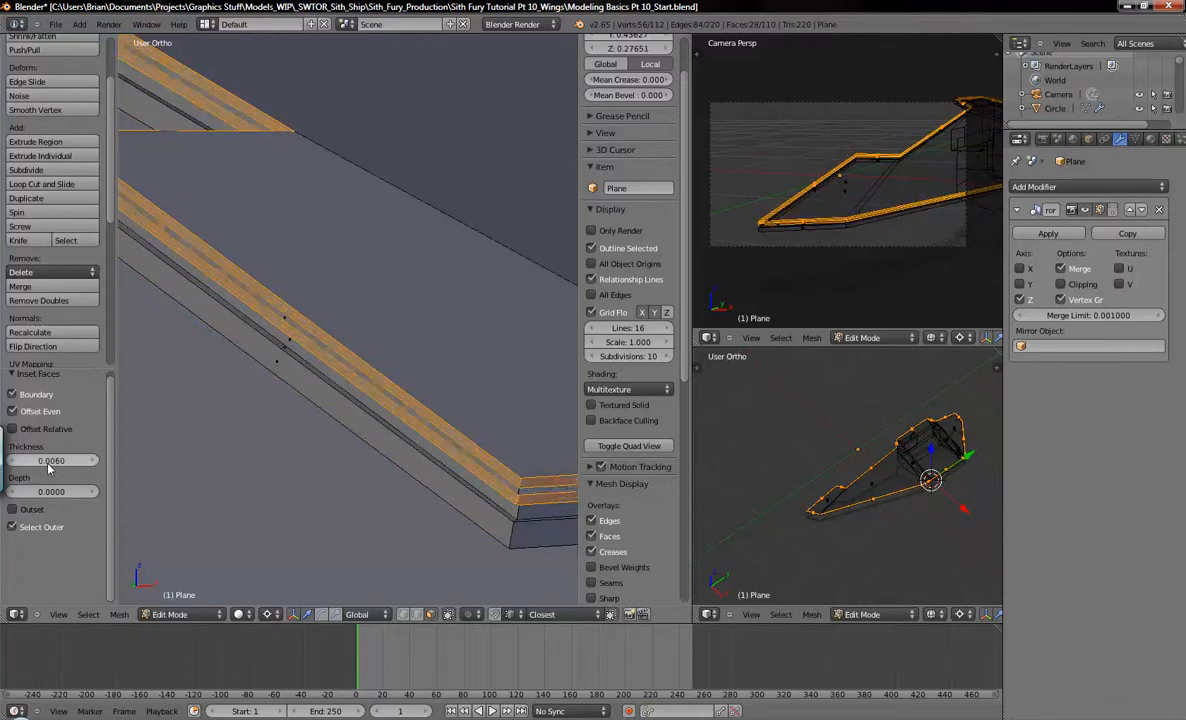
pyautogui.hotkey('ctrl', 'z')
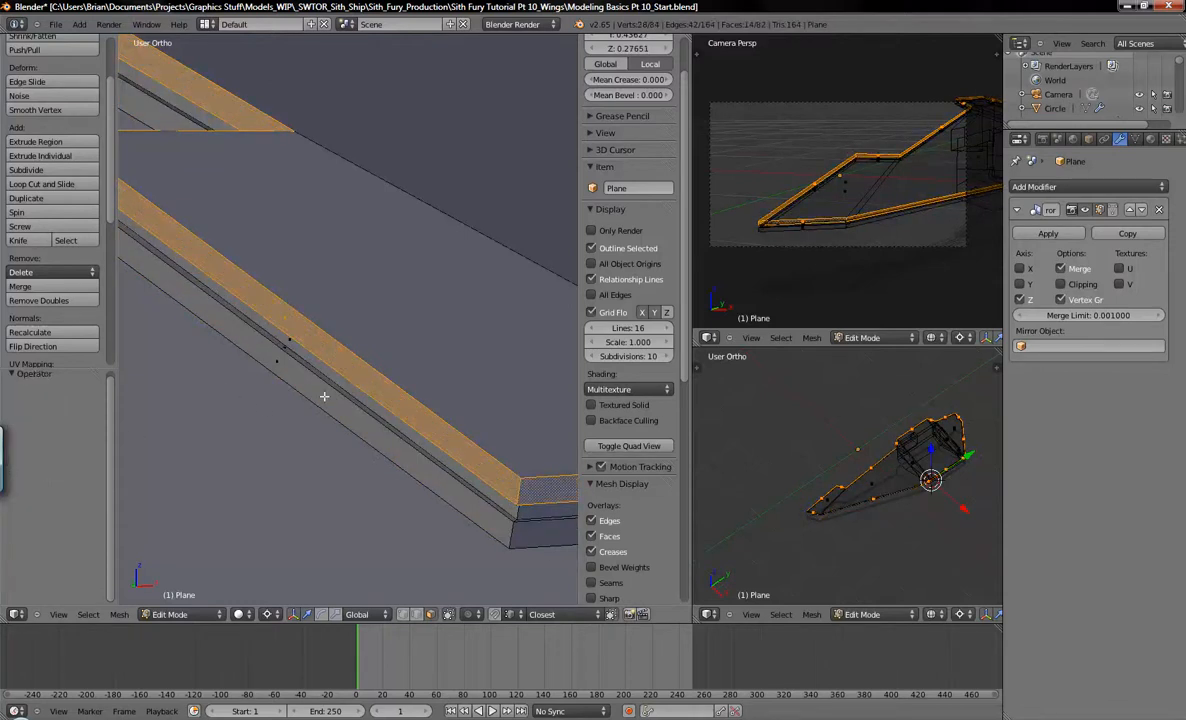
# Inset the face loop above the groove by about 0.0045.
pyautogui.keyDown('shift'); pyautogui.moveTo(357, 430); pyautogui.dragTo(317, 442, button='middle'); pyautogui.keyUp('shift')
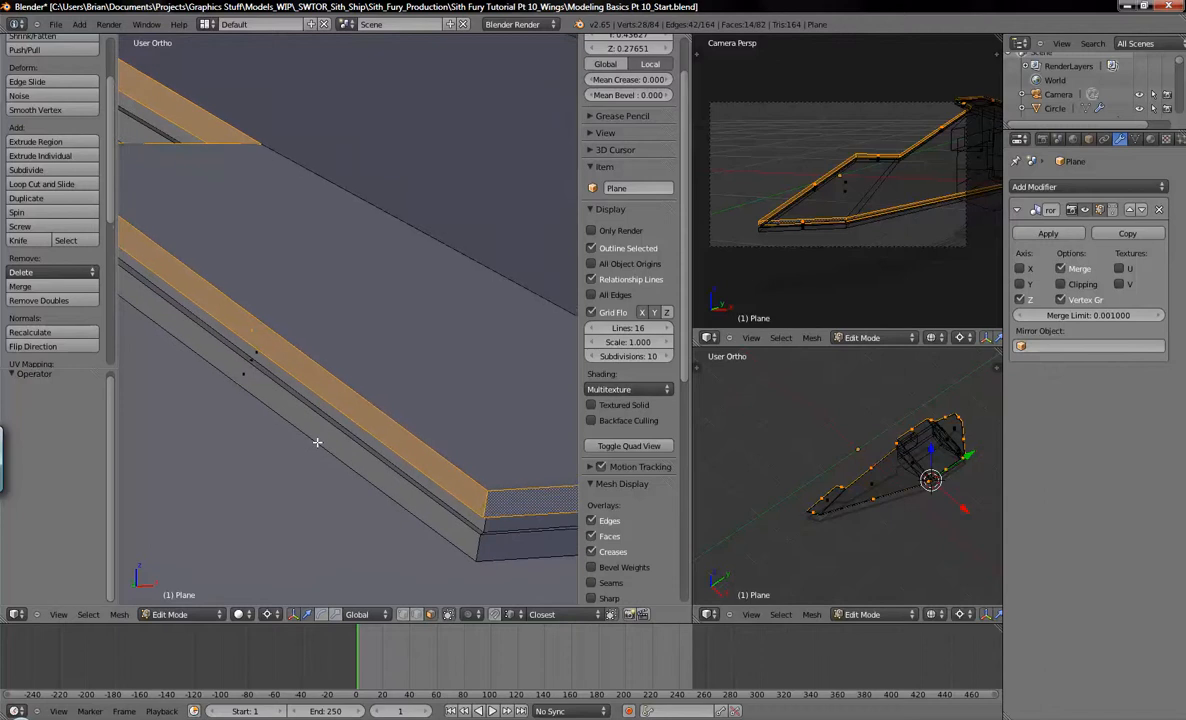
pyautogui.press('i')
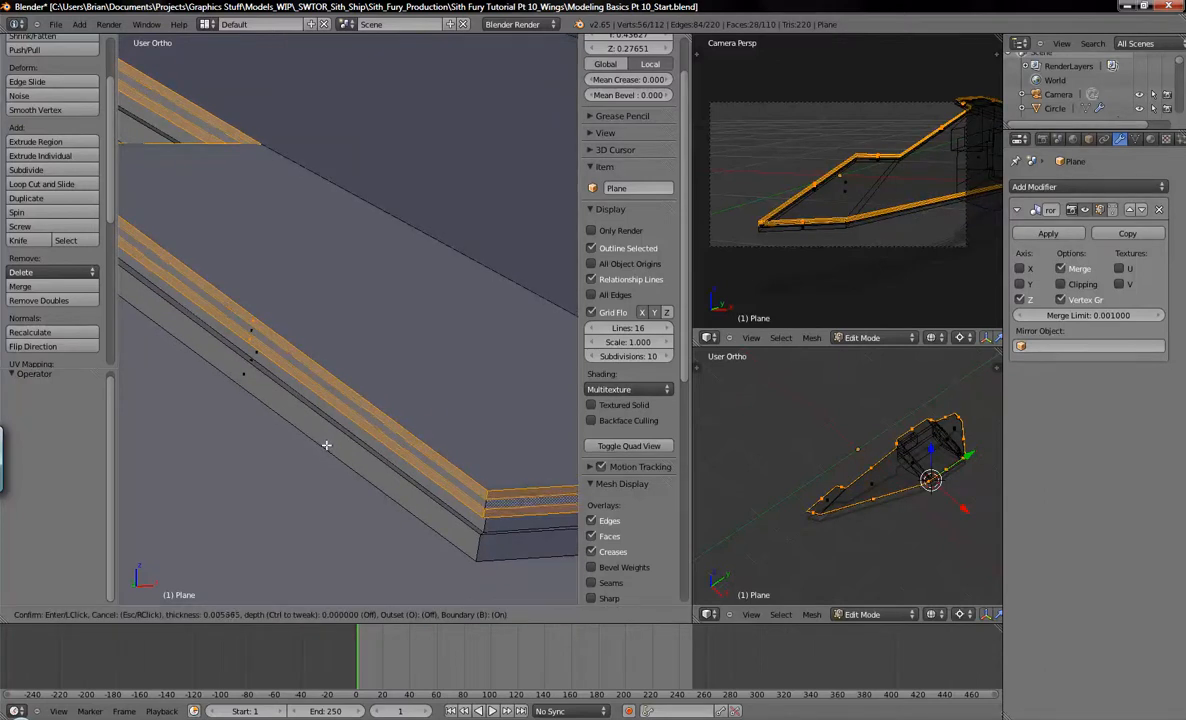
pyautogui.click(327, 445)
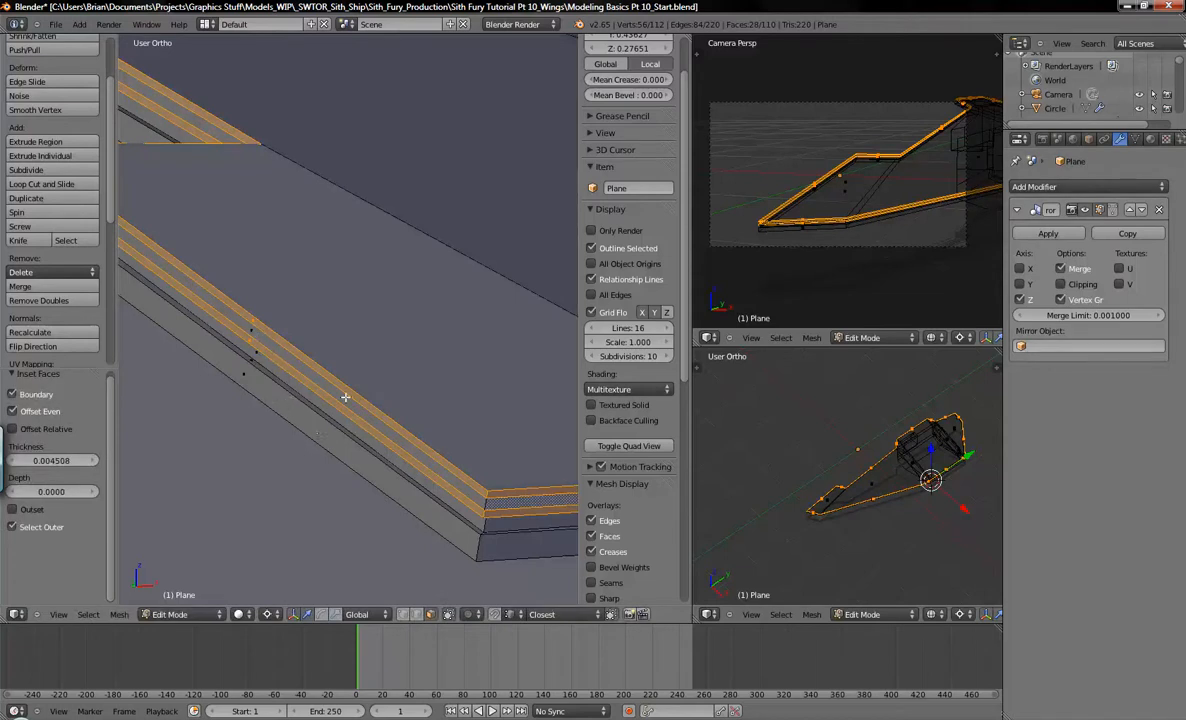
# Select the inset's inner face loop above the groove, extrude it and push it outward by about 0.0067 with Shrink/Fatten.
pyautogui.keyDown('alt'); pyautogui.rightClick(478, 497); pyautogui.keyUp('alt')
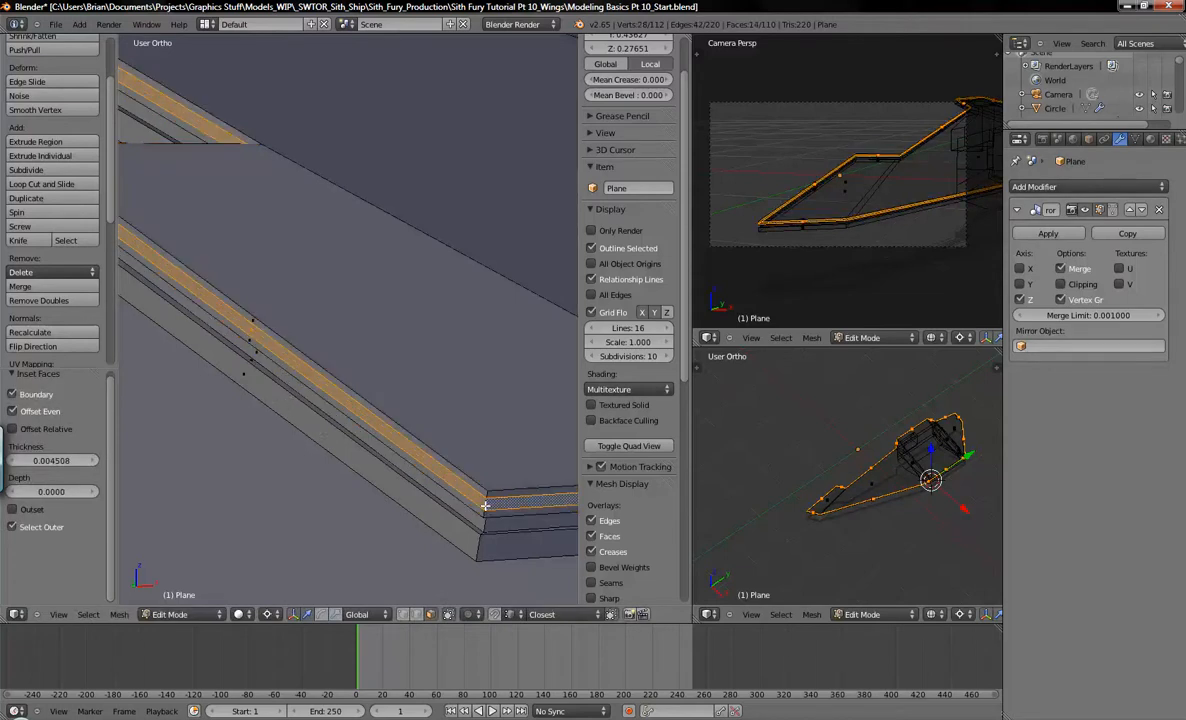
pyautogui.press('e')
pyautogui.click(301, 372)
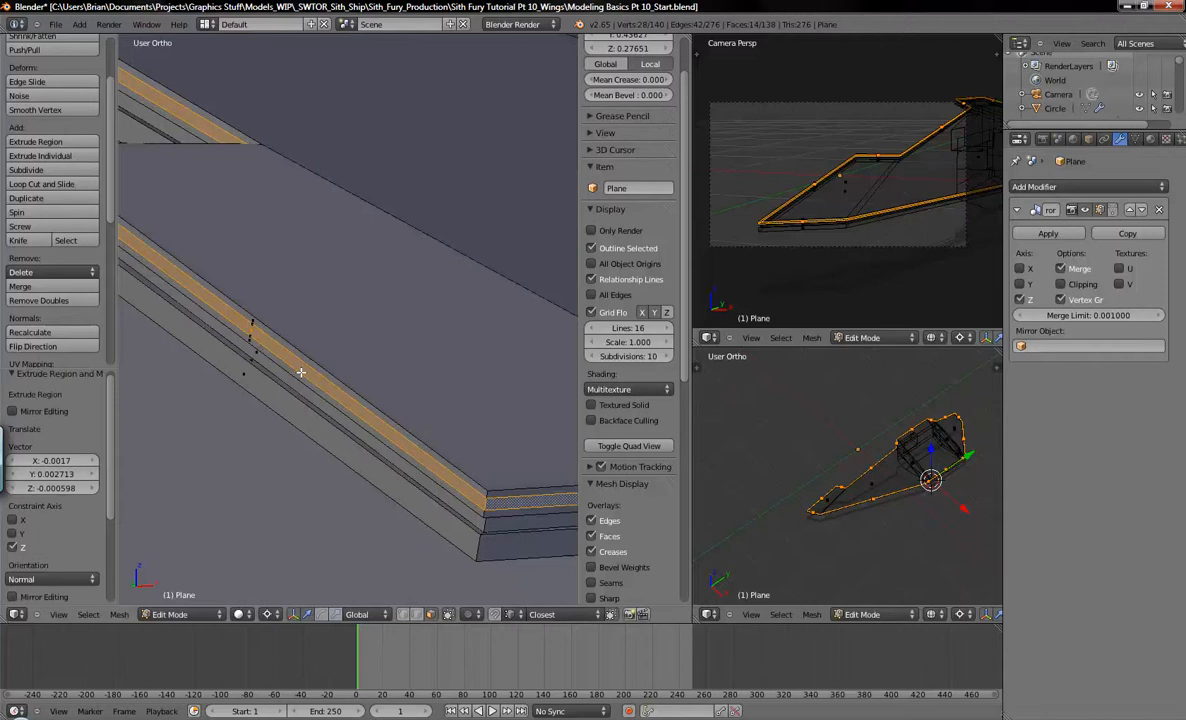
pyautogui.hotkey('alt', 's')
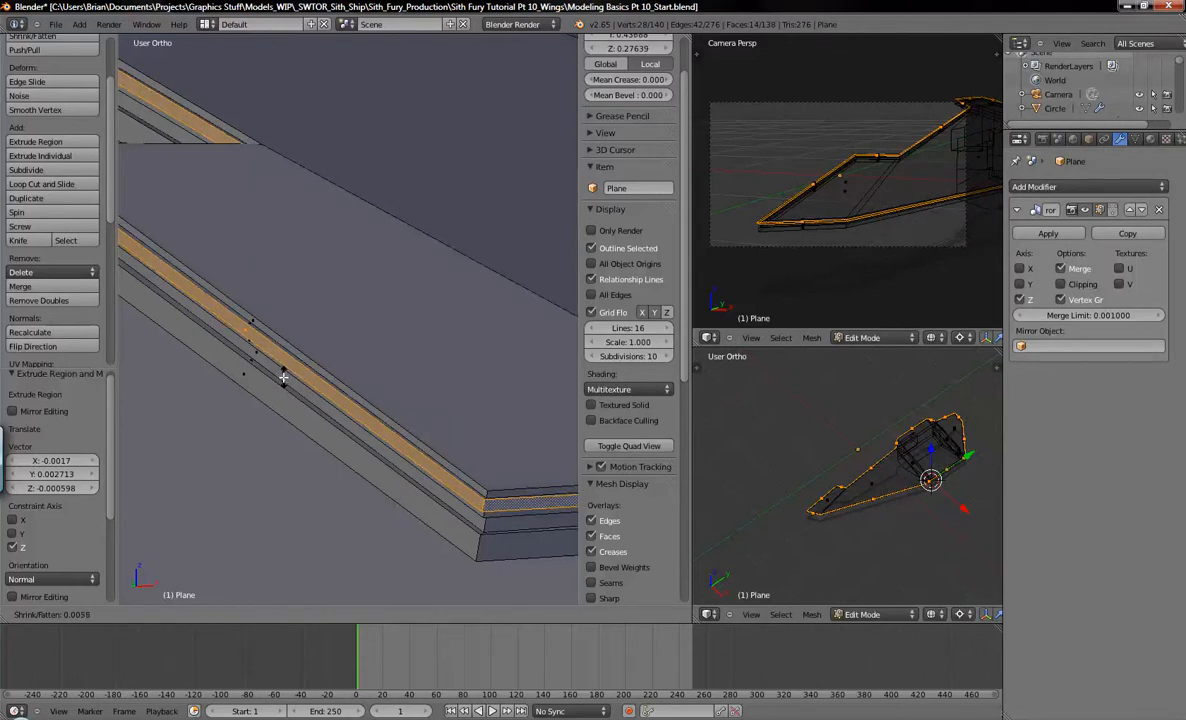
pyautogui.click(282, 377)
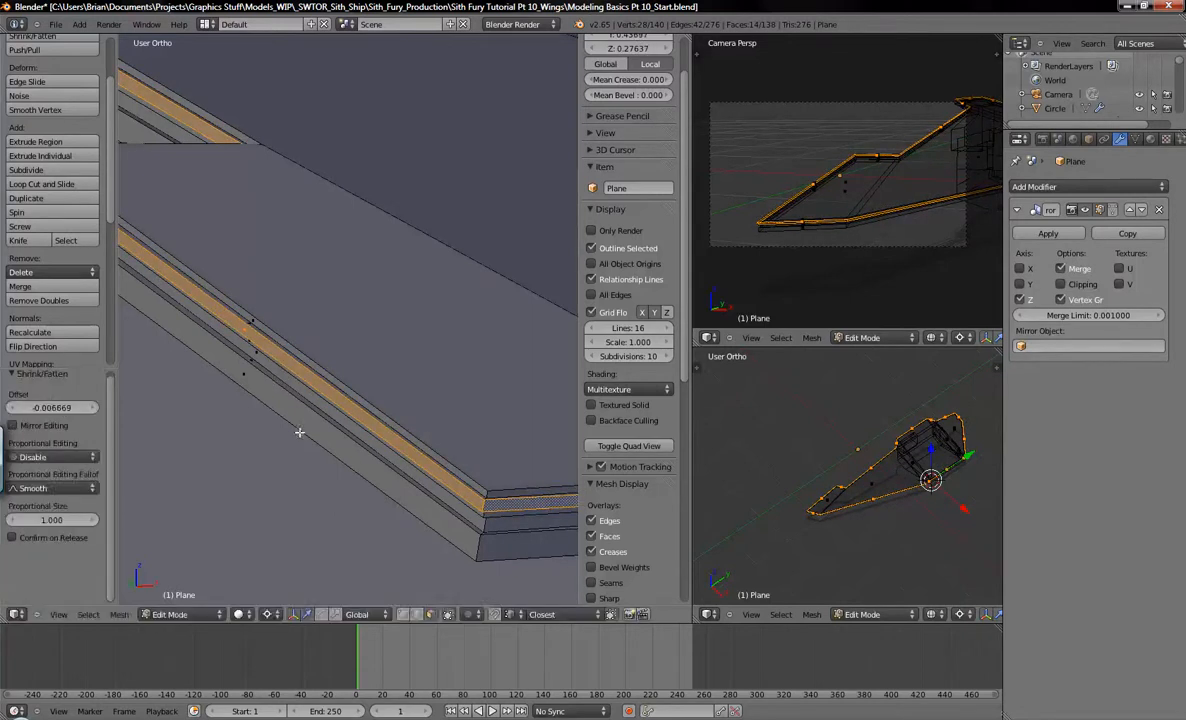
# Select the loop of side faces below the groove and inset it by about 0.0043.
pyautogui.rightClick(482, 546)
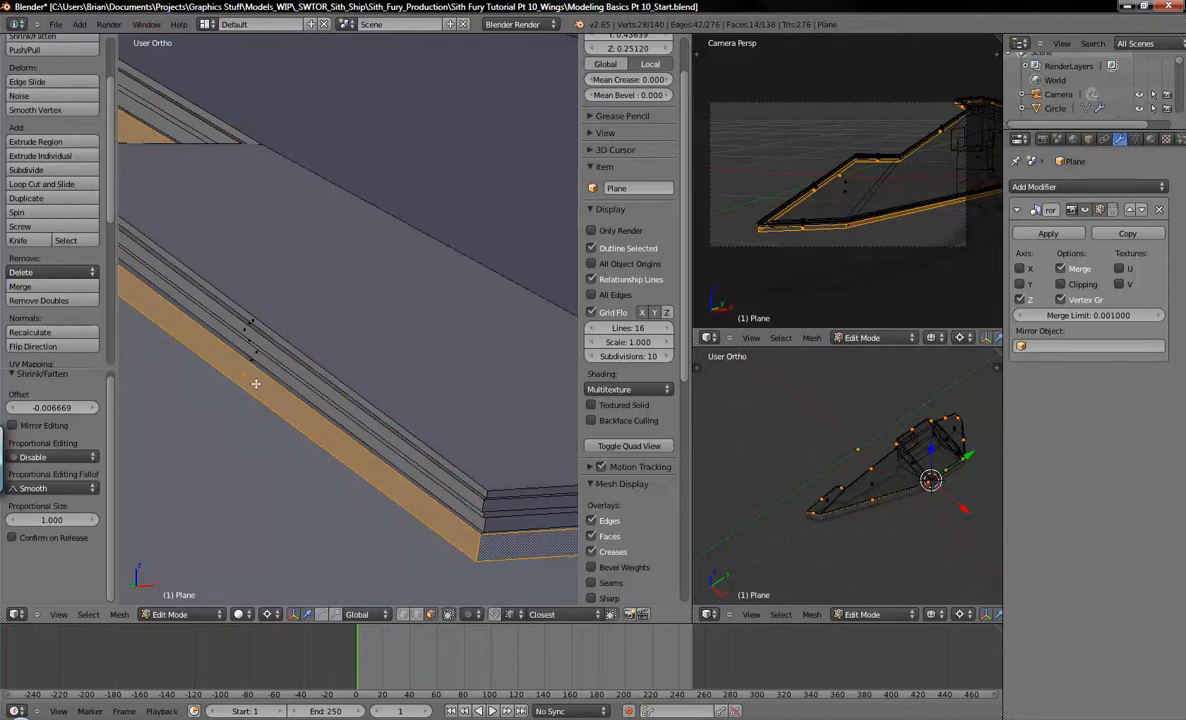
pyautogui.press('i')
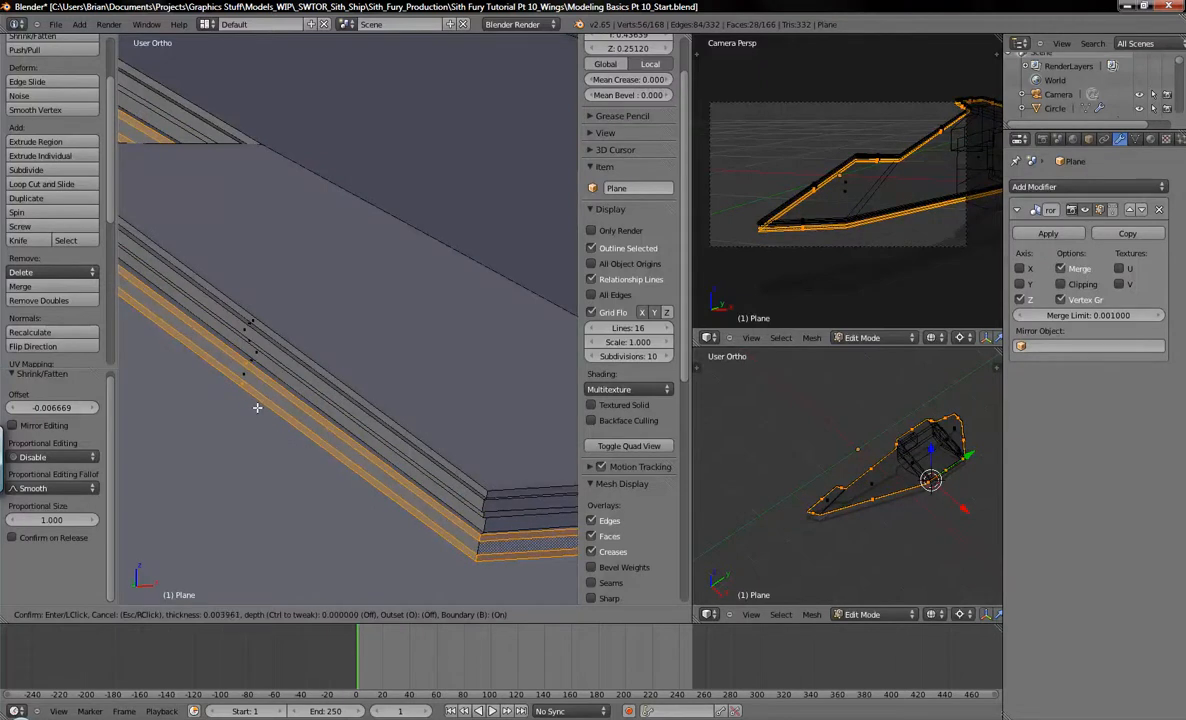
pyautogui.click(252, 404)
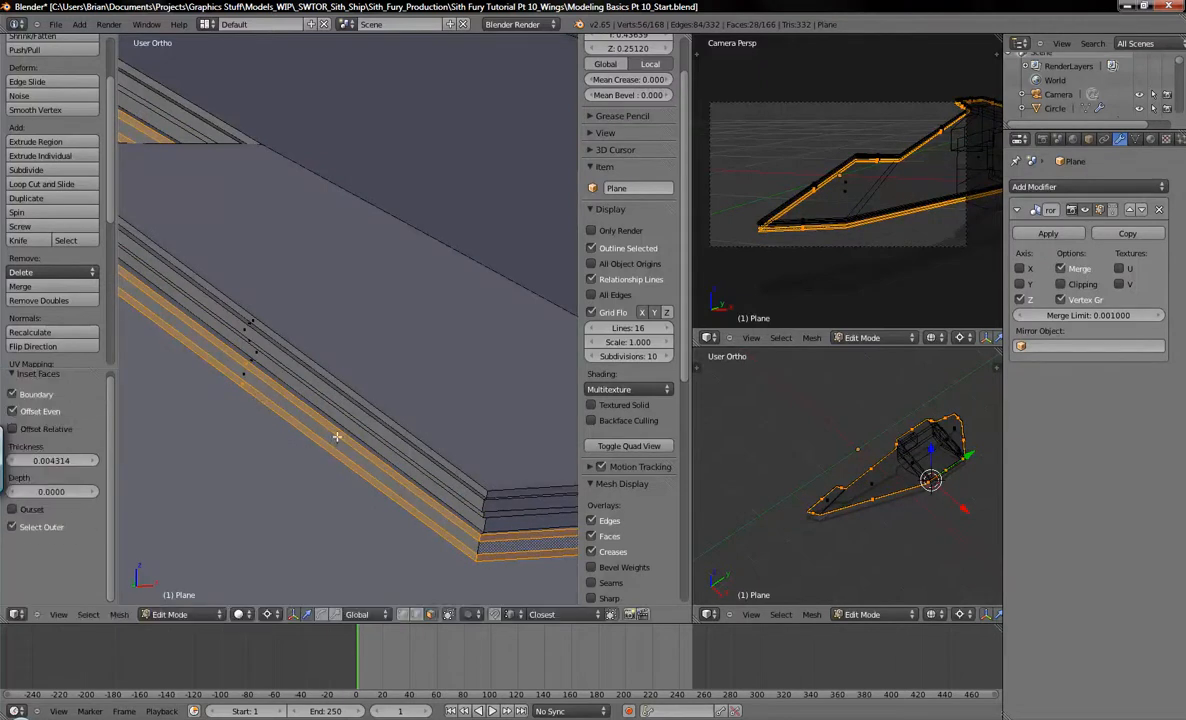
# Select the inset's inner face loop below the groove, extrude it and push it outward by about 0.0083 with Shrink/Fatten.
pyautogui.keyDown('alt'); pyautogui.click(450, 528); pyautogui.keyUp('alt')
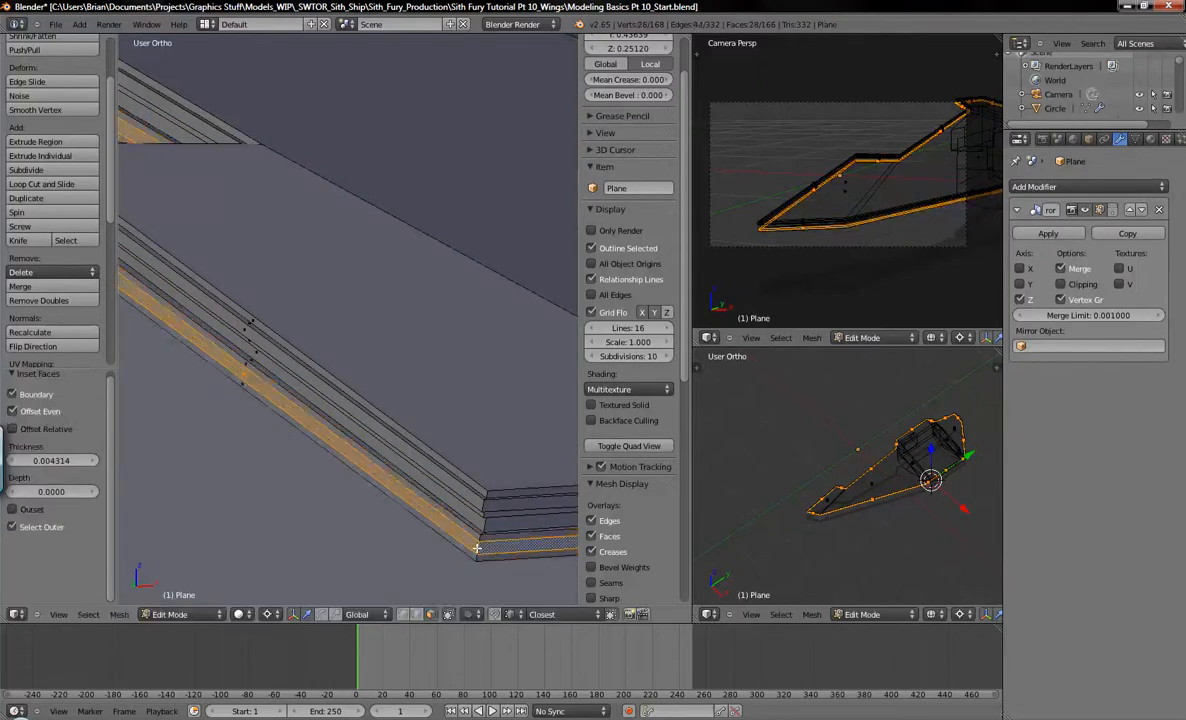
pyautogui.press('e')
pyautogui.click(316, 433)
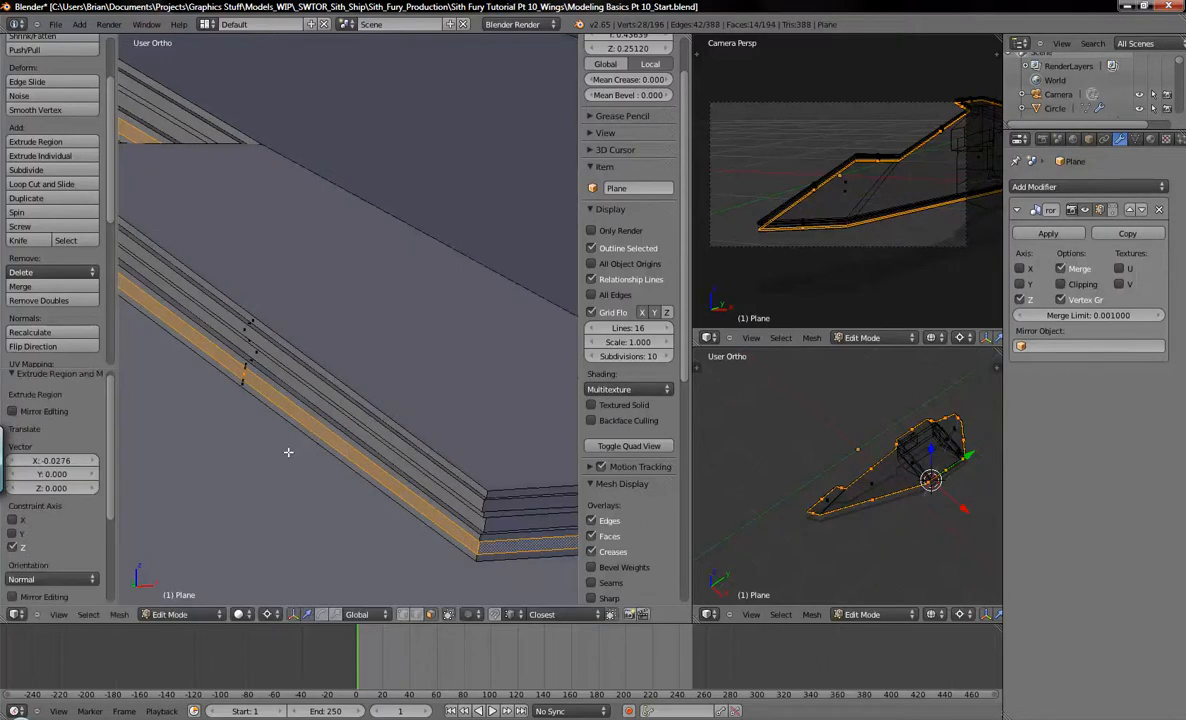
pyautogui.hotkey('alt', 's')
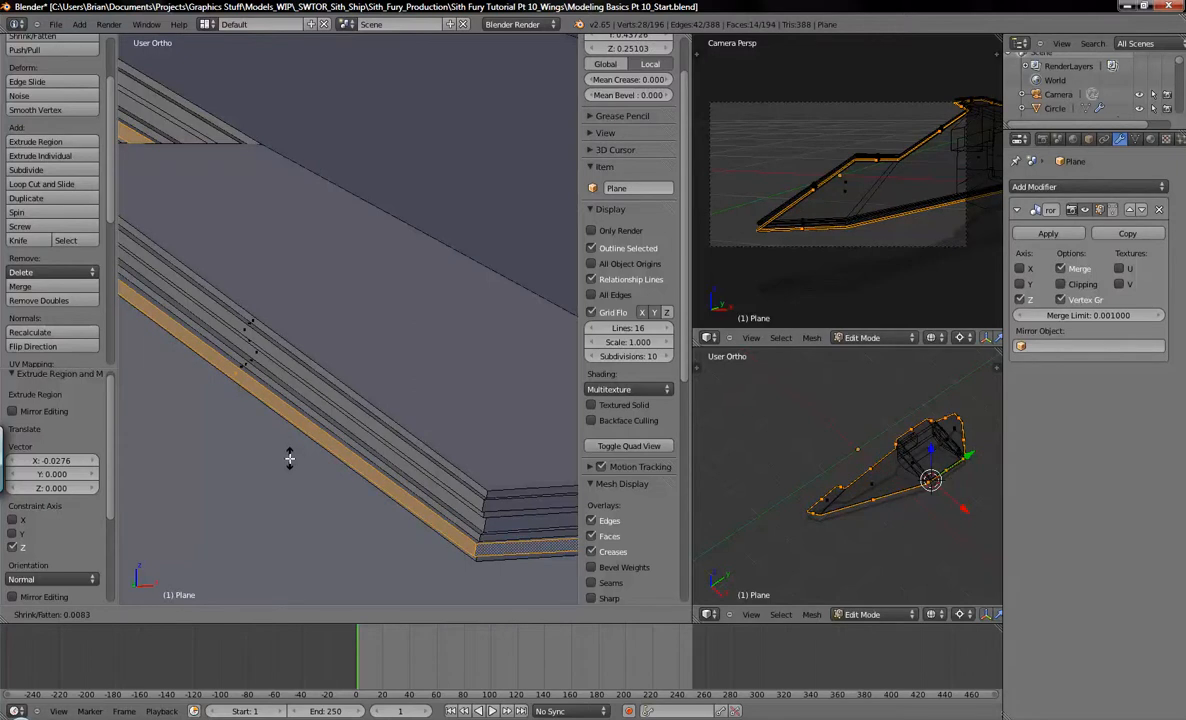
pyautogui.click(289, 459)
# Examine the finished rim profile at the wing's corner and clear the selection.
pyautogui.moveTo(318, 463); pyautogui.dragTo(539, 381, button='middle')
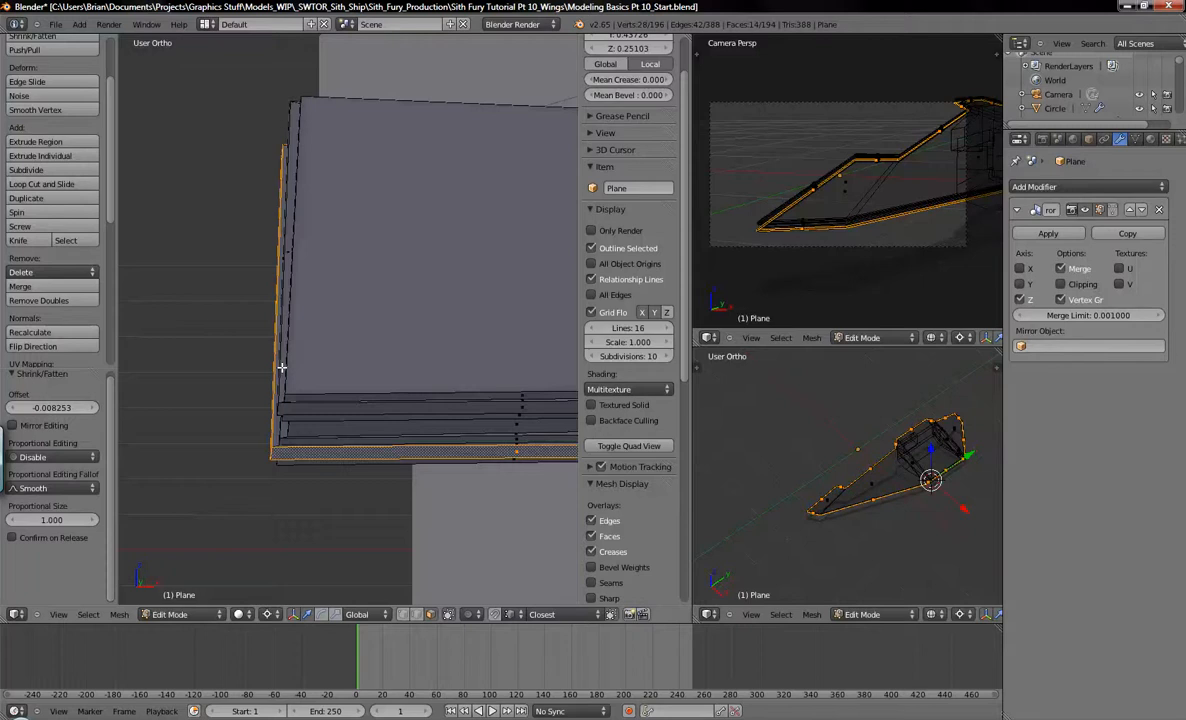
pyautogui.press('a')
pyautogui.scroll(3, 302, 386)
pyautogui.rightClick(268, 411)
pyautogui.moveTo(268, 411); pyautogui.dragTo(377, 397, button='middle')
pyautogui.press('a')
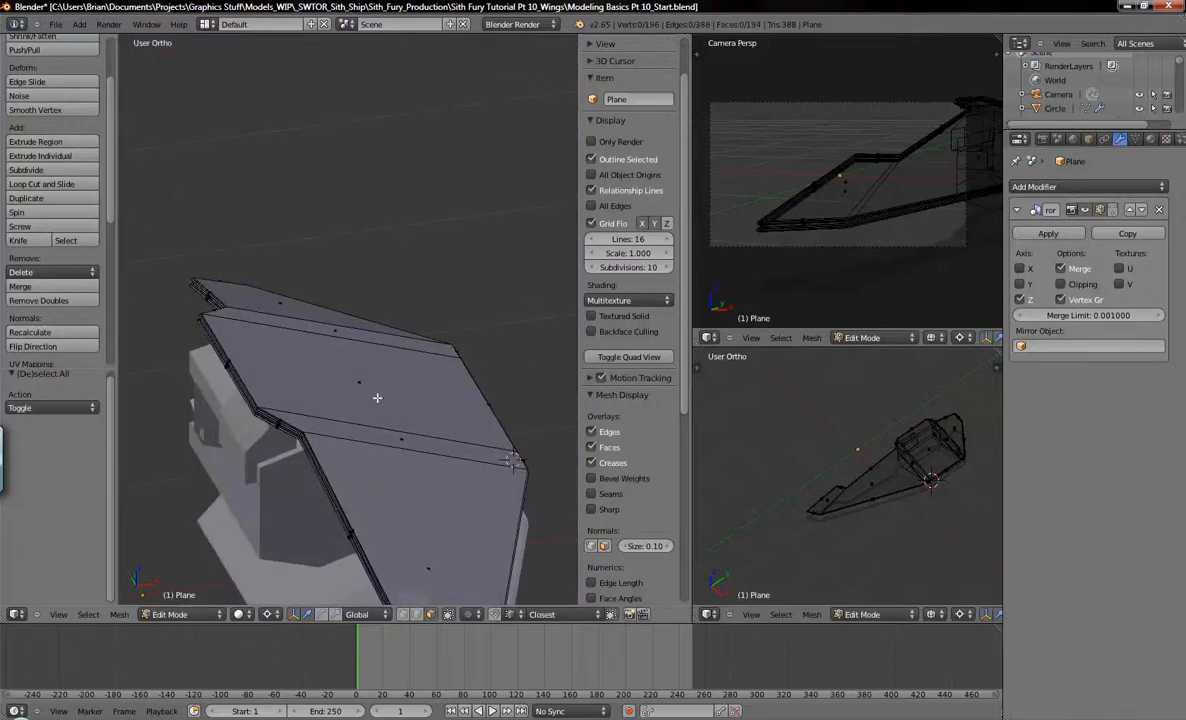
# In wireframe top view, add a loop cut across the wing's wide middle section and slide it by about -0.18.
pyautogui.press('KP_7')
pyautogui.scroll(-4, 405, 410)
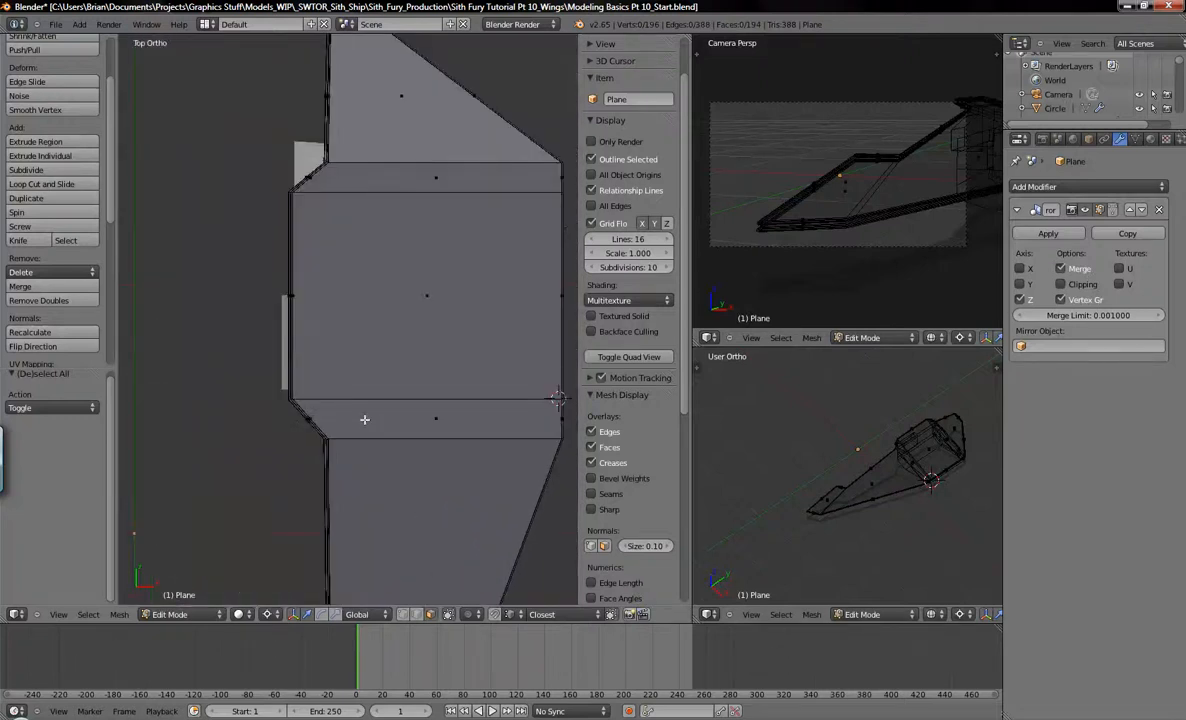
pyautogui.click(417, 614)
pyautogui.press('z')
pyautogui.moveTo(447, 274)
pyautogui.keyDown('shift'); pyautogui.mouseDown(button='middle')
pyautogui.moveTo(437, 339)
pyautogui.moveTo(373, 362)
pyautogui.mouseUp(button='middle'); pyautogui.keyUp('shift')
pyautogui.hotkey('ctrl', 'r')
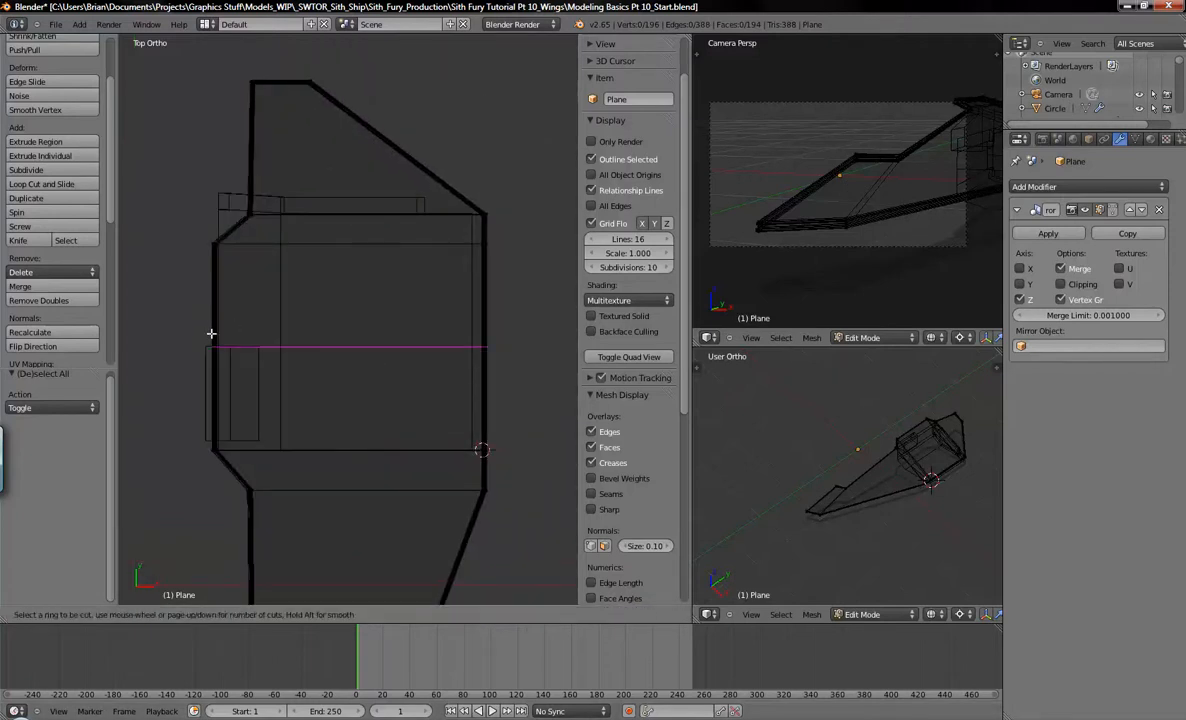
pyautogui.click(212, 330)
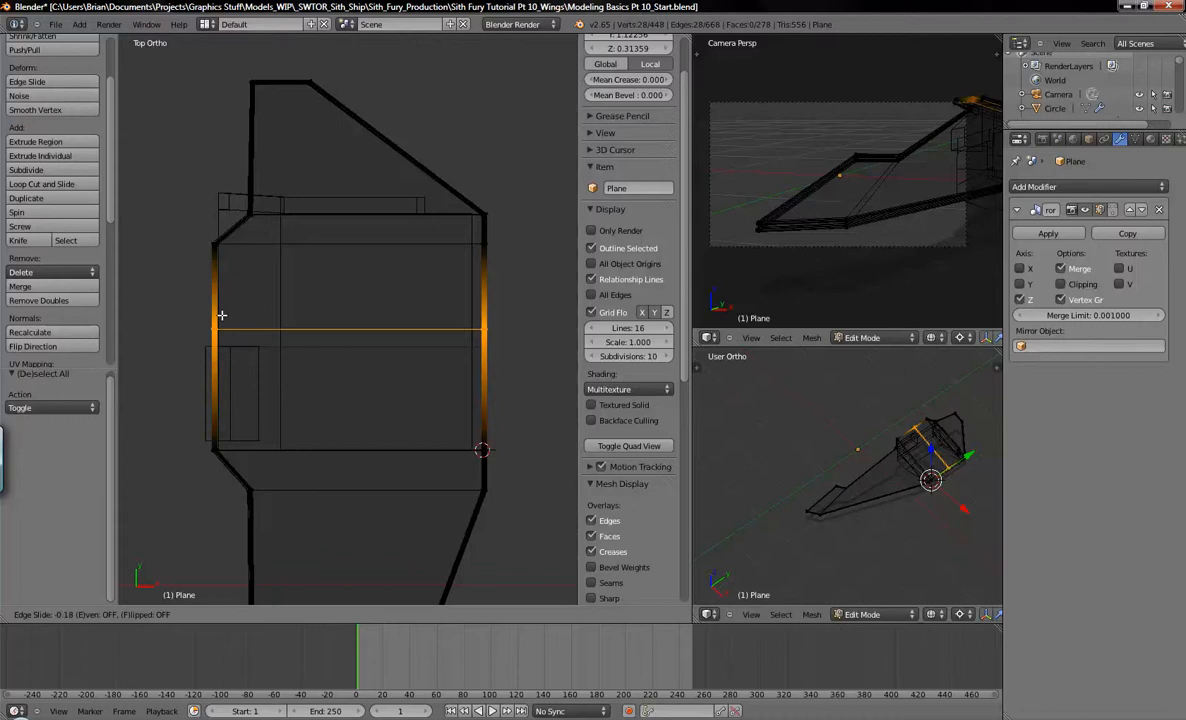
pyautogui.click(221, 315)
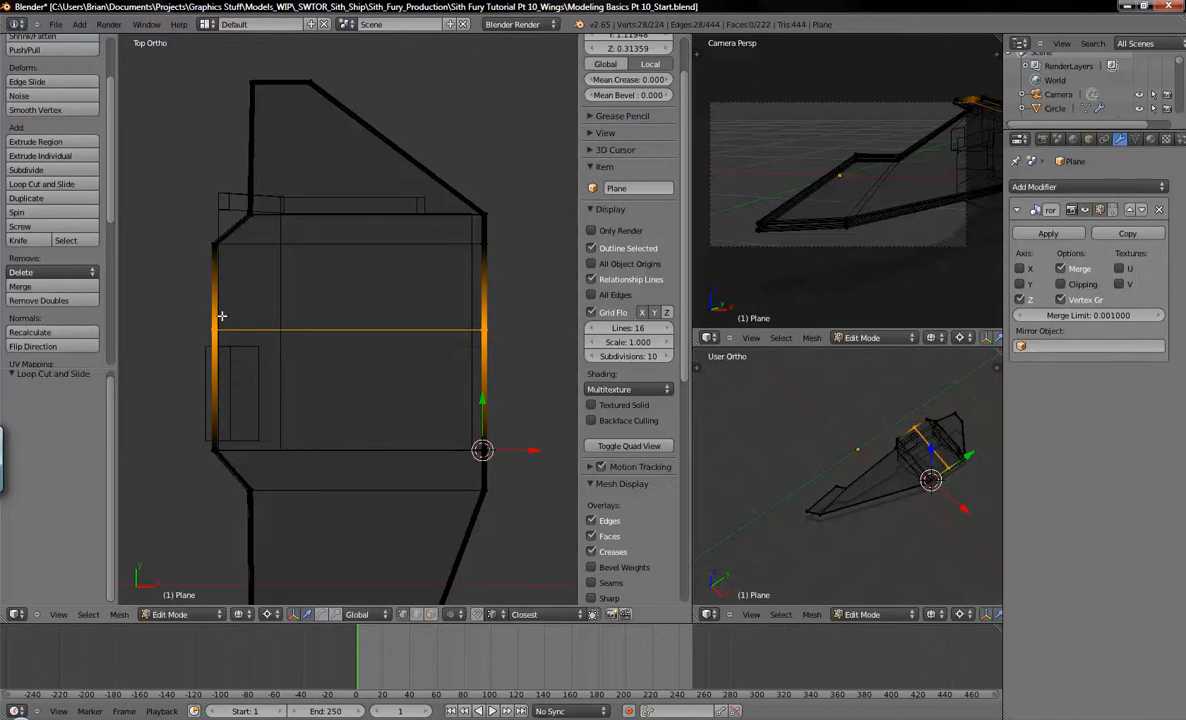
pyautogui.keyDown('shift'); pyautogui.moveTo(279, 387); pyautogui.dragTo(348, 372, button='middle'); pyautogui.keyUp('shift')
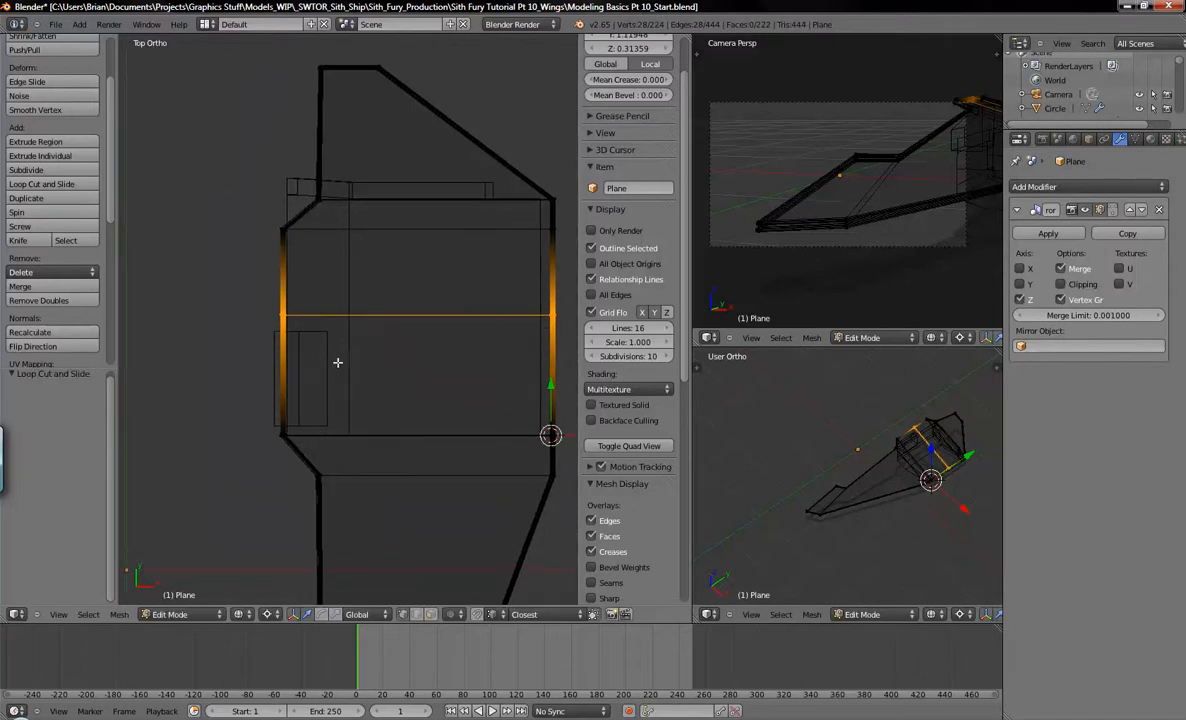
# Check the whole wing from above in solid object mode, and return to editing it in wireframe.
pyautogui.press('Tab')
pyautogui.press('z')
pyautogui.keyDown('shift'); pyautogui.moveTo(489, 365); pyautogui.dragTo(437, 397, button='middle'); pyautogui.keyUp('shift')
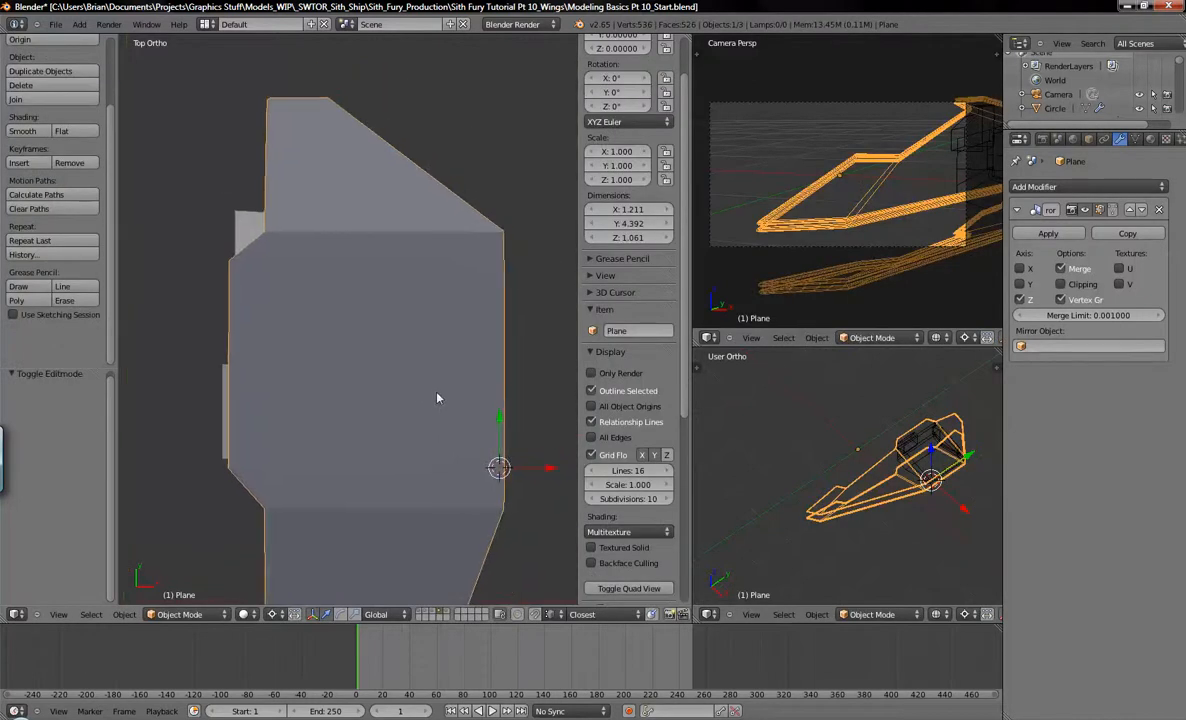
pyautogui.press('z')
pyautogui.press('Tab')
# Box-select the wing's shorter end up to the new loop cut, separate it into its own object and select that object.
pyautogui.press('a')
pyautogui.press('b')
pyautogui.moveTo(199, 53); pyautogui.dragTo(553, 352)
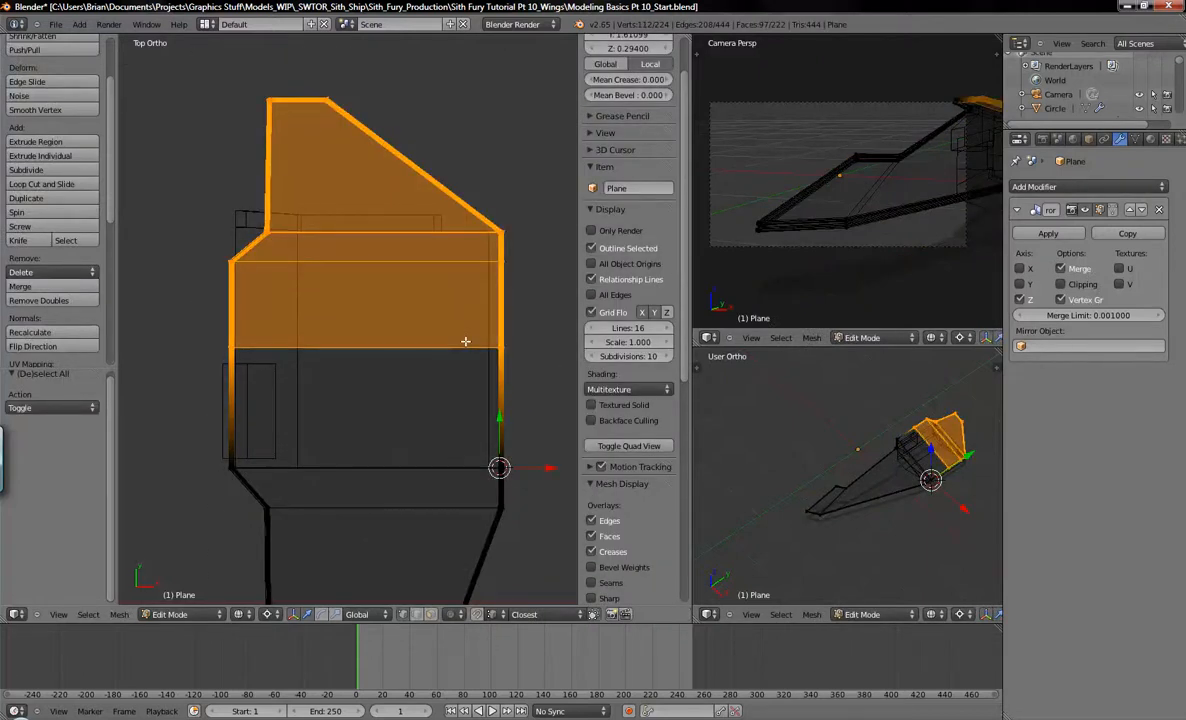
pyautogui.press('p')
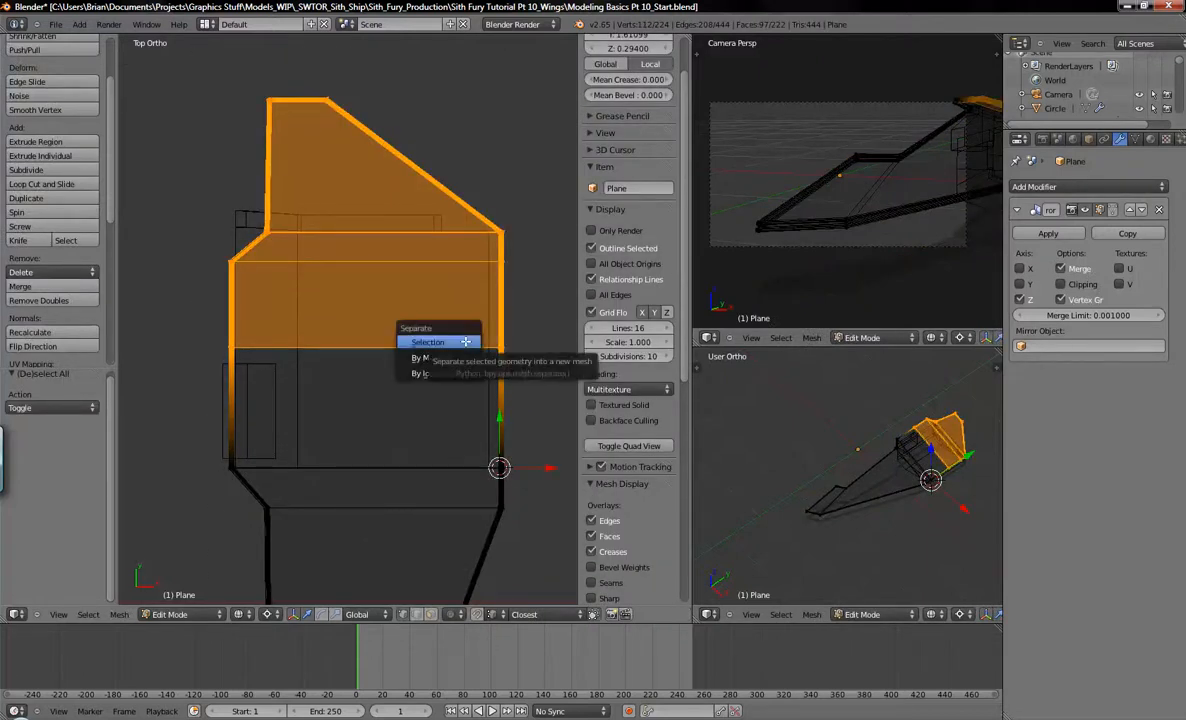
pyautogui.click(465, 342)
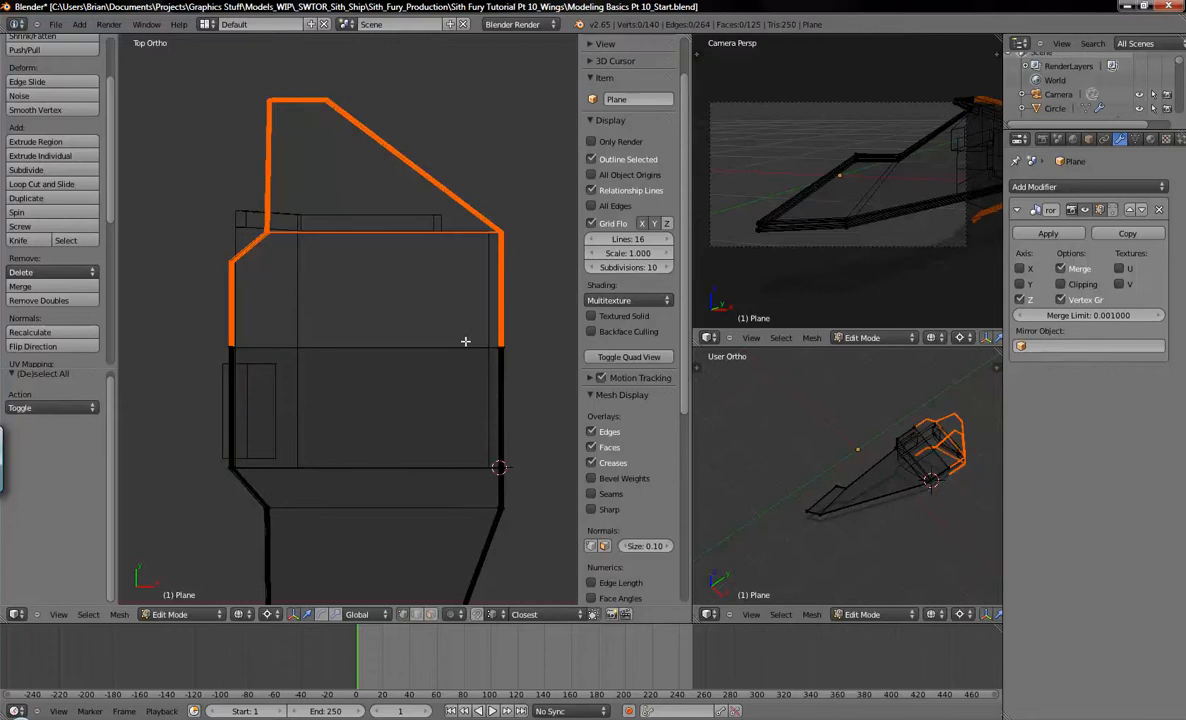
pyautogui.press('Tab')
pyautogui.rightClick(453, 207)
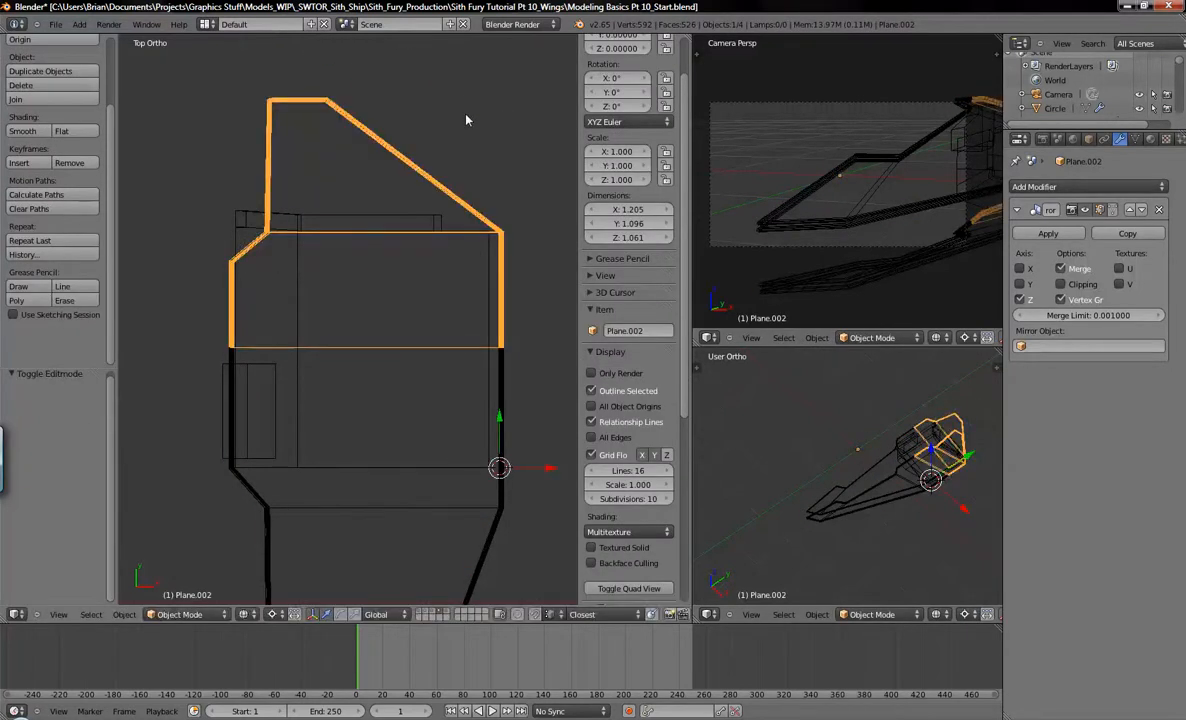
# Move the separated wing section to layer 2, select the remaining wing and check it from an angled view.
pyautogui.press('m')
pyautogui.press('2')
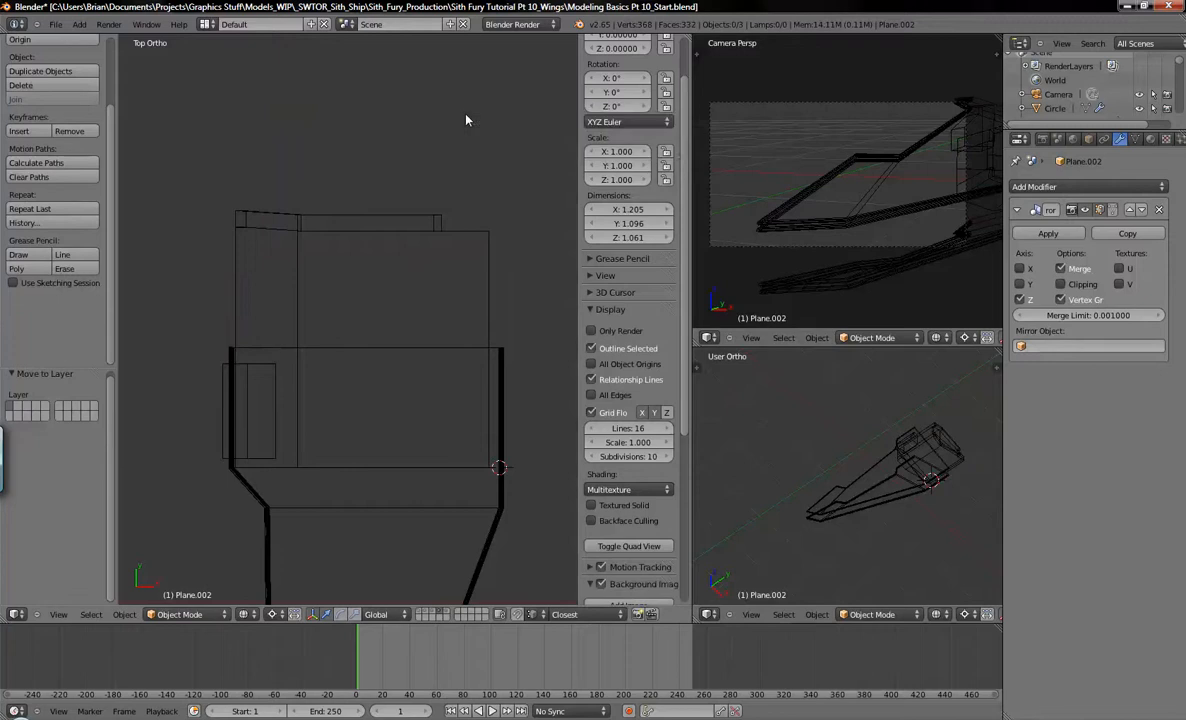
pyautogui.keyDown('shift'); pyautogui.moveTo(456, 230); pyautogui.dragTo(450, 192, button='middle'); pyautogui.keyUp('shift')
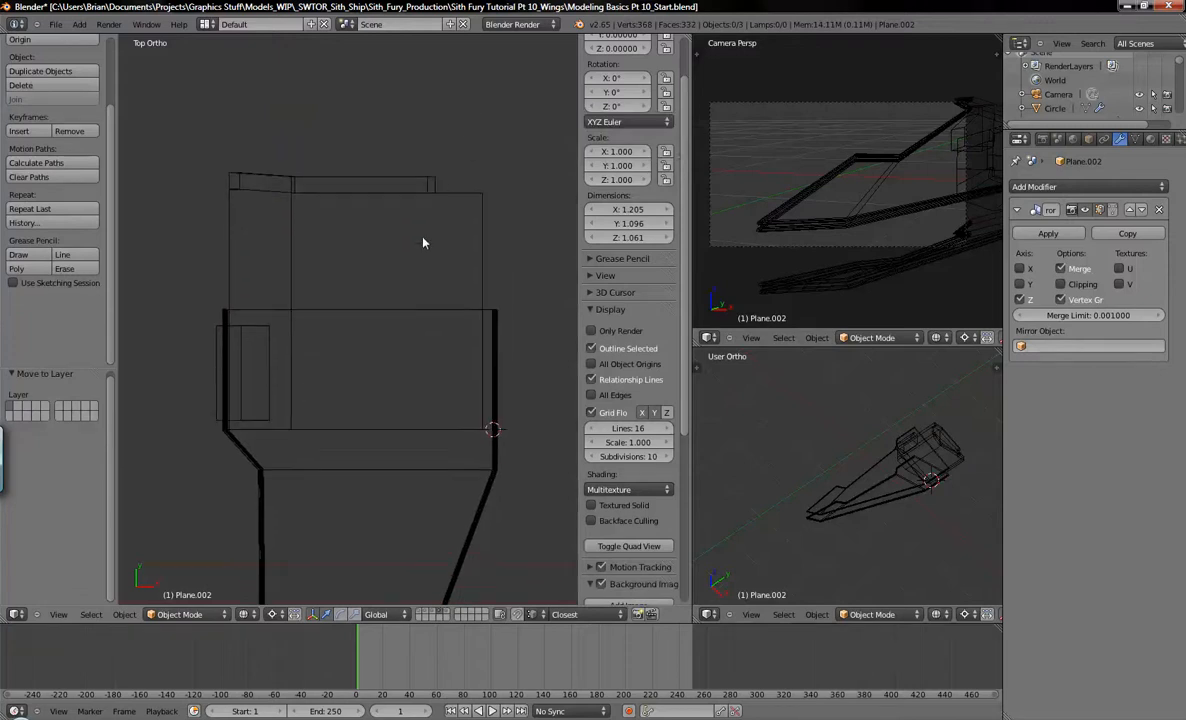
pyautogui.rightClick(219, 320)
pyautogui.moveTo(346, 362)
pyautogui.mouseDown(button='middle')
pyautogui.moveTo(381, 408)
pyautogui.moveTo(431, 379)
pyautogui.moveTo(466, 310)
pyautogui.moveTo(386, 347)
pyautogui.moveTo(371, 379)
pyautogui.moveTo(347, 347)
pyautogui.moveTo(393, 392)
pyautogui.moveTo(341, 362)
pyautogui.mouseUp(button='middle')
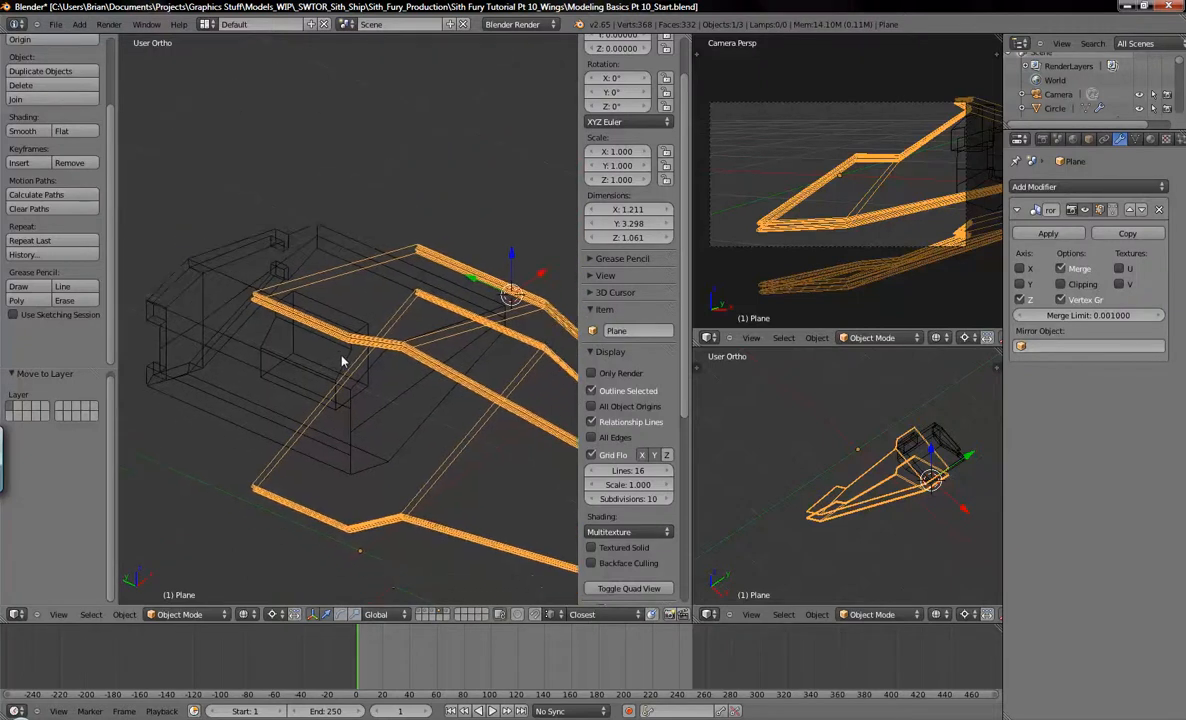
# In top view, move the lower end vertices of the large block inside the wing about 0.53 along Y to the wing's cut line.
pyautogui.rightClick(222, 342)
pyautogui.press('Tab')
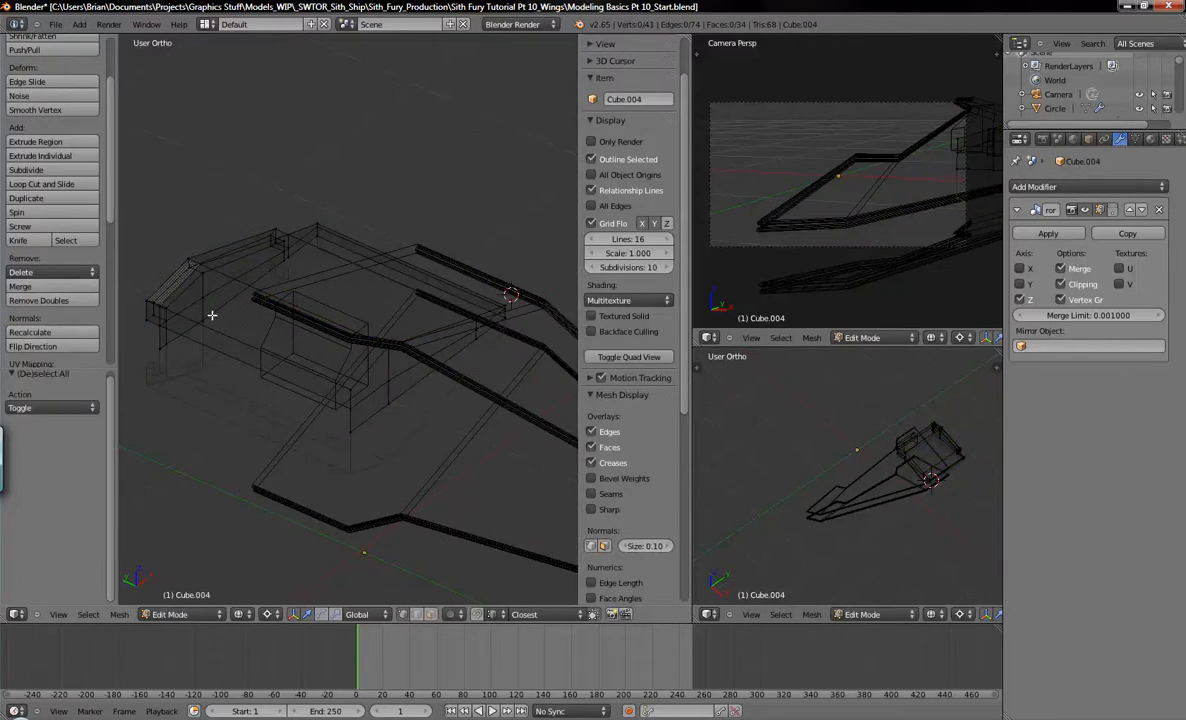
pyautogui.press('KP_7')
pyautogui.scroll(-6, 282, 298)
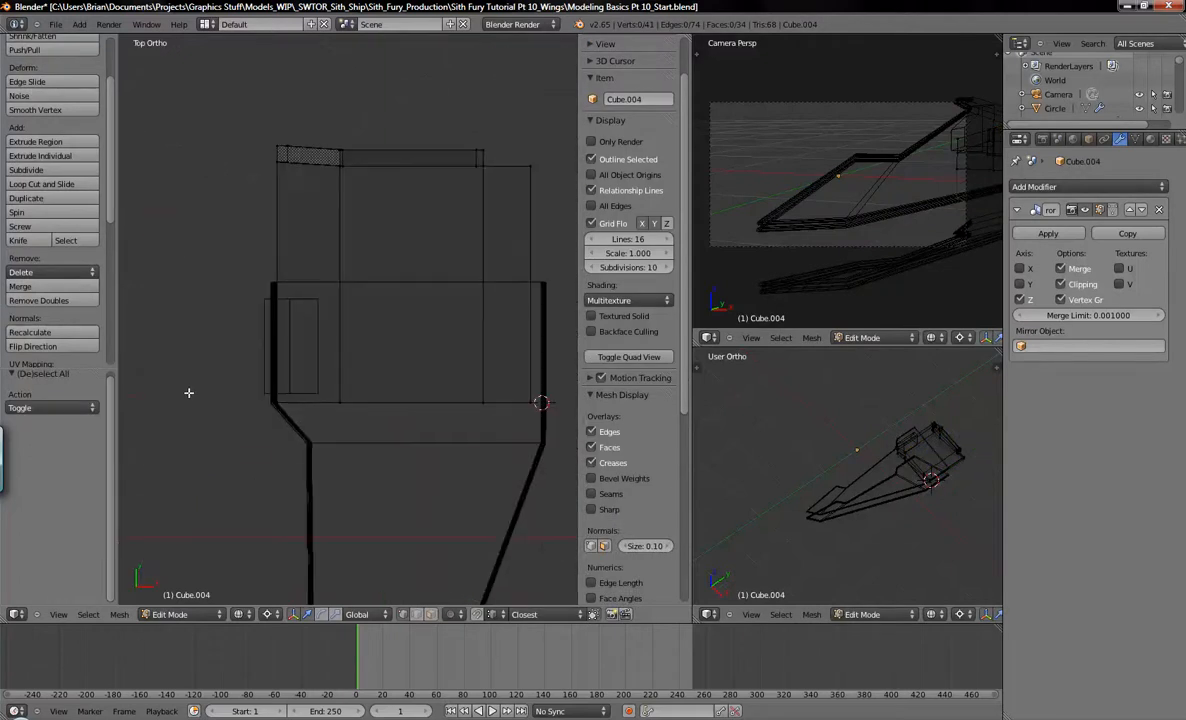
pyautogui.press('b')
pyautogui.moveTo(218, 360); pyautogui.dragTo(576, 435)
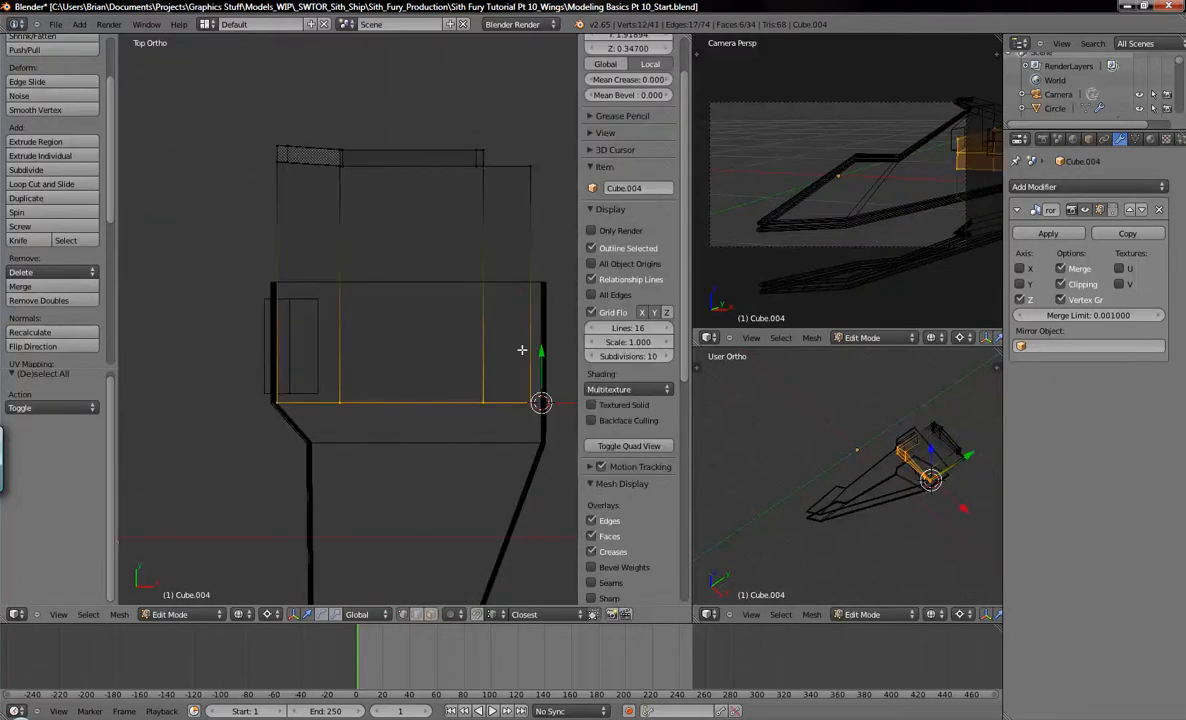
pyautogui.press('g')
pyautogui.press('y')
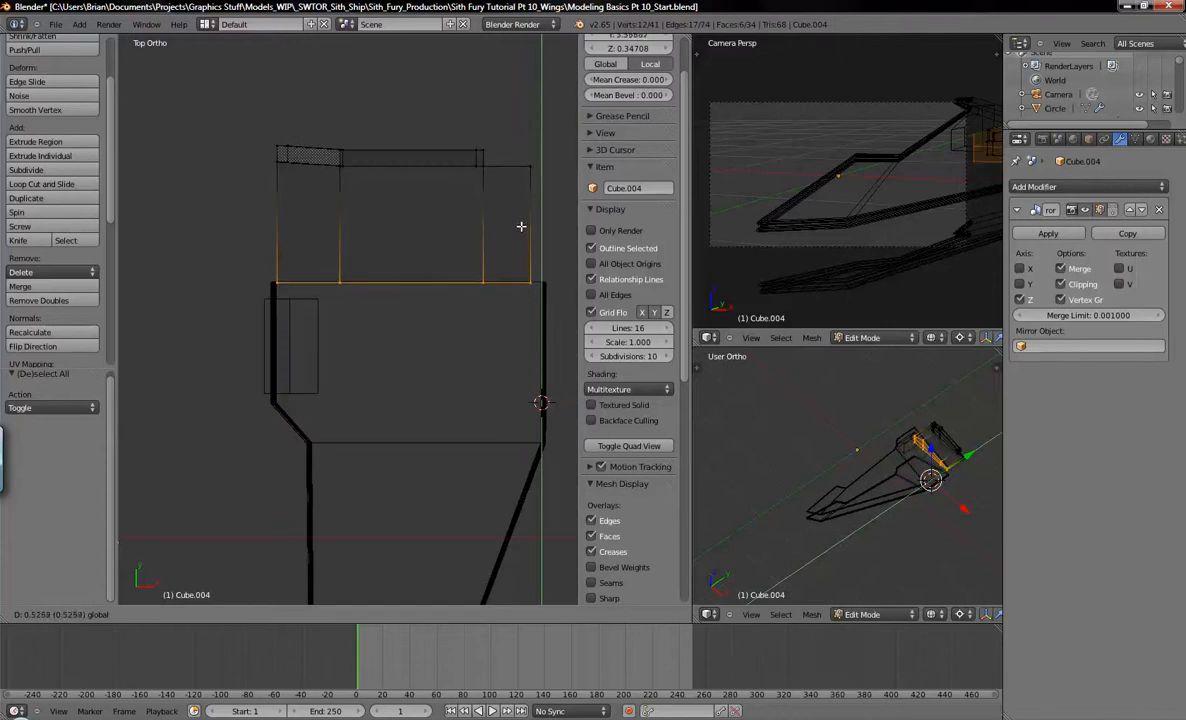
pyautogui.click(521, 221)
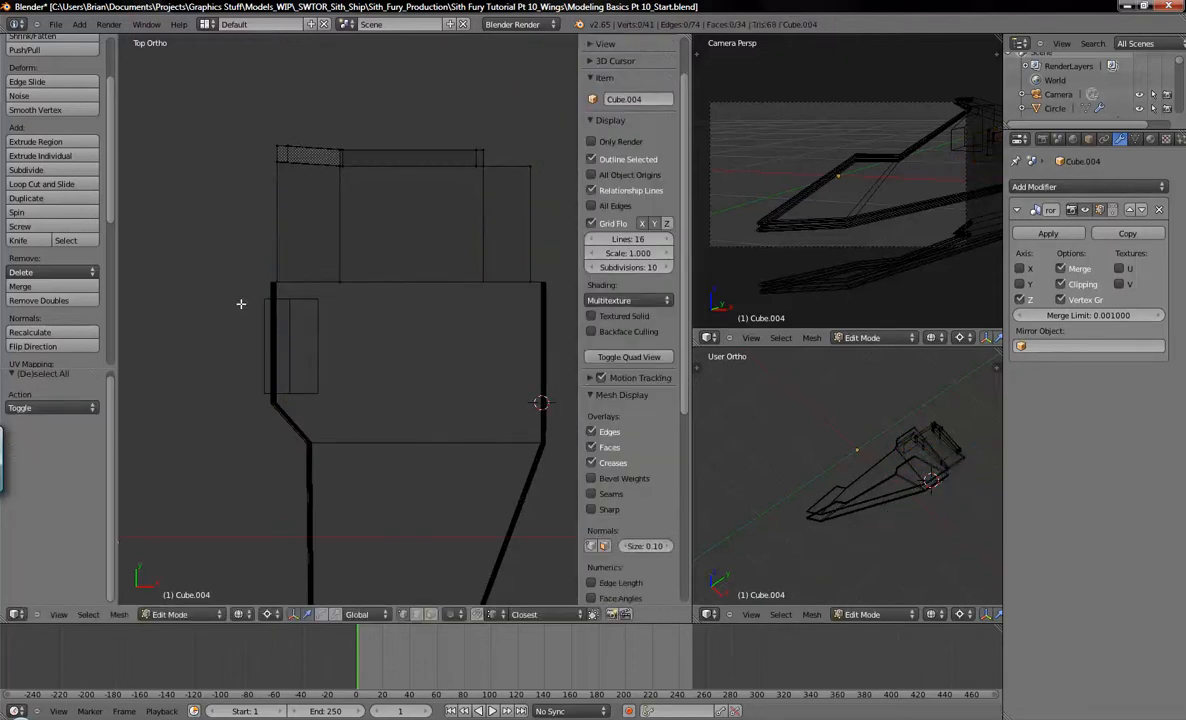
# Edit the small box at the wing's inner edge and move its upper end vertices to the wing's cut line.
pyautogui.scroll(4, 246, 312)
pyautogui.press('Tab')
pyautogui.rightClick(341, 303)
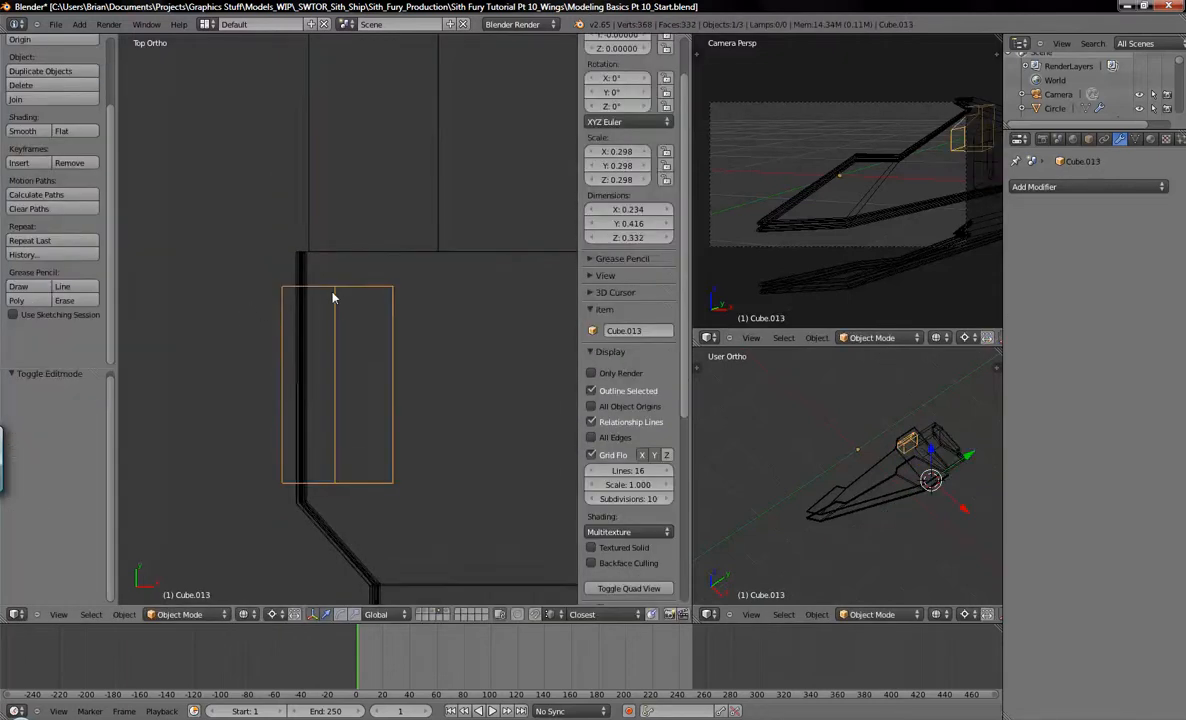
pyautogui.press('Tab')
pyautogui.press('b')
pyautogui.moveTo(243, 257); pyautogui.dragTo(440, 329)
pyautogui.press('g')
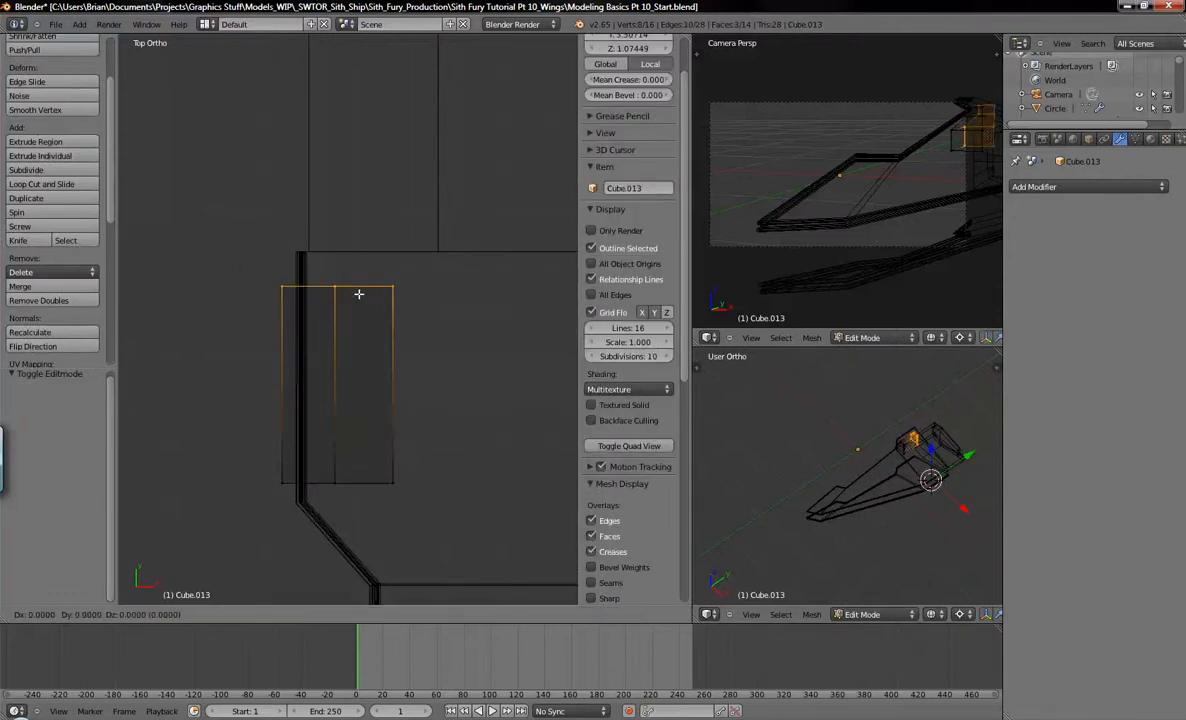
pyautogui.click(360, 259)
pyautogui.press('a')
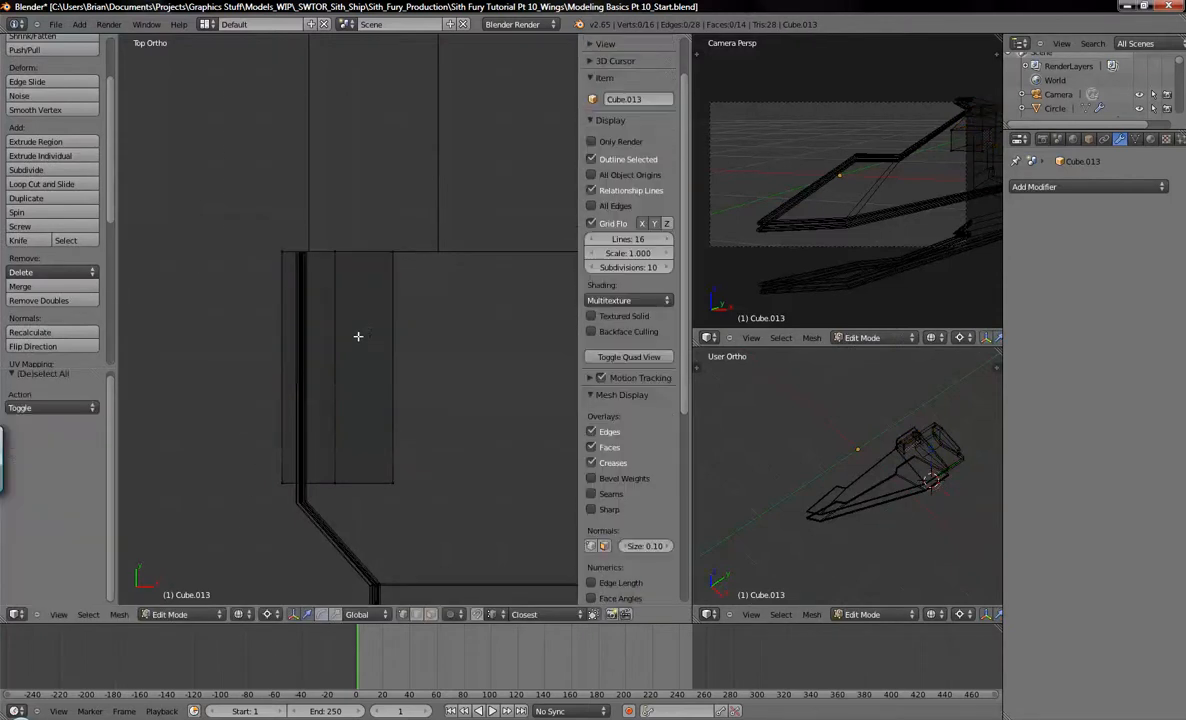
# Move the small box's lower end vertices along Y towards the wing's bend, making the box about 0.531 long.
pyautogui.press('b')
pyautogui.moveTo(280, 447); pyautogui.dragTo(424, 499)
pyautogui.moveTo(245, 440); pyautogui.dragTo(410, 492)
pyautogui.press('g')
pyautogui.press('y')
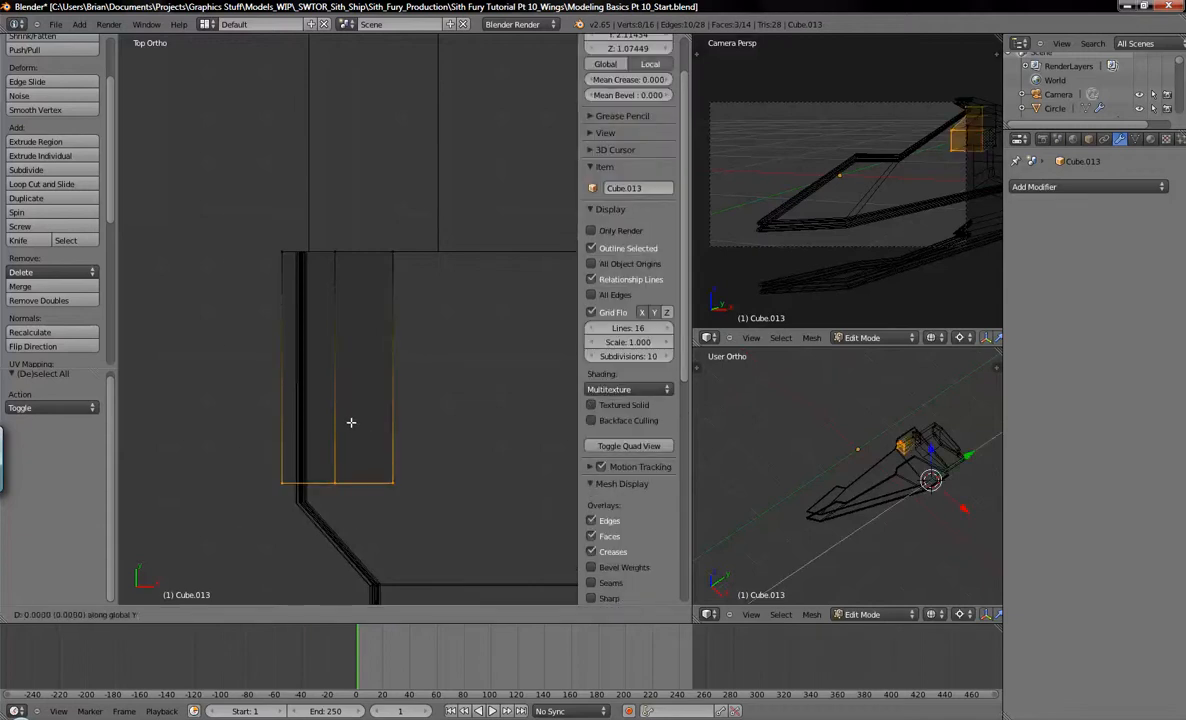
pyautogui.click(357, 447)
pyautogui.press('a')
pyautogui.scroll(-4, 413, 445)
pyautogui.keyDown('shift'); pyautogui.moveTo(428, 436); pyautogui.dragTo(315, 398, button='middle'); pyautogui.keyUp('shift')
pyautogui.moveTo(357, 440); pyautogui.dragTo(437, 386, button='middle')
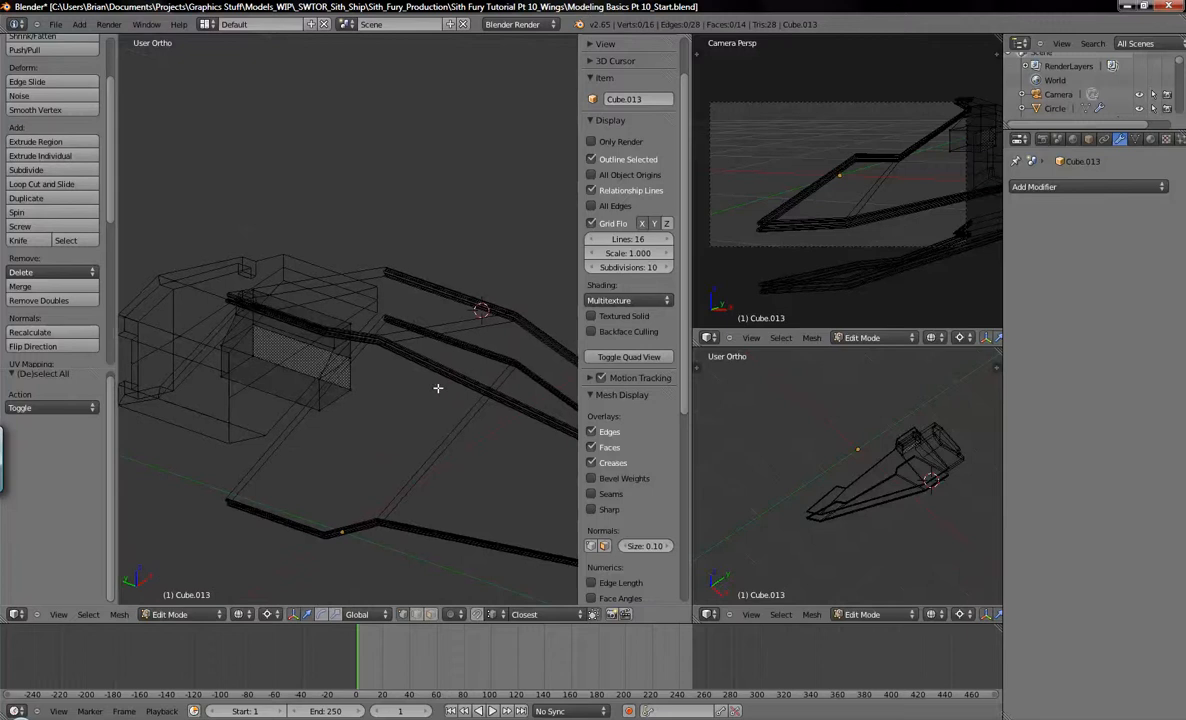
pyautogui.press('Tab')
pyautogui.keyDown('shift'); pyautogui.moveTo(320, 402); pyautogui.dragTo(352, 389, button='middle'); pyautogui.keyUp('shift')
pyautogui.press('a')
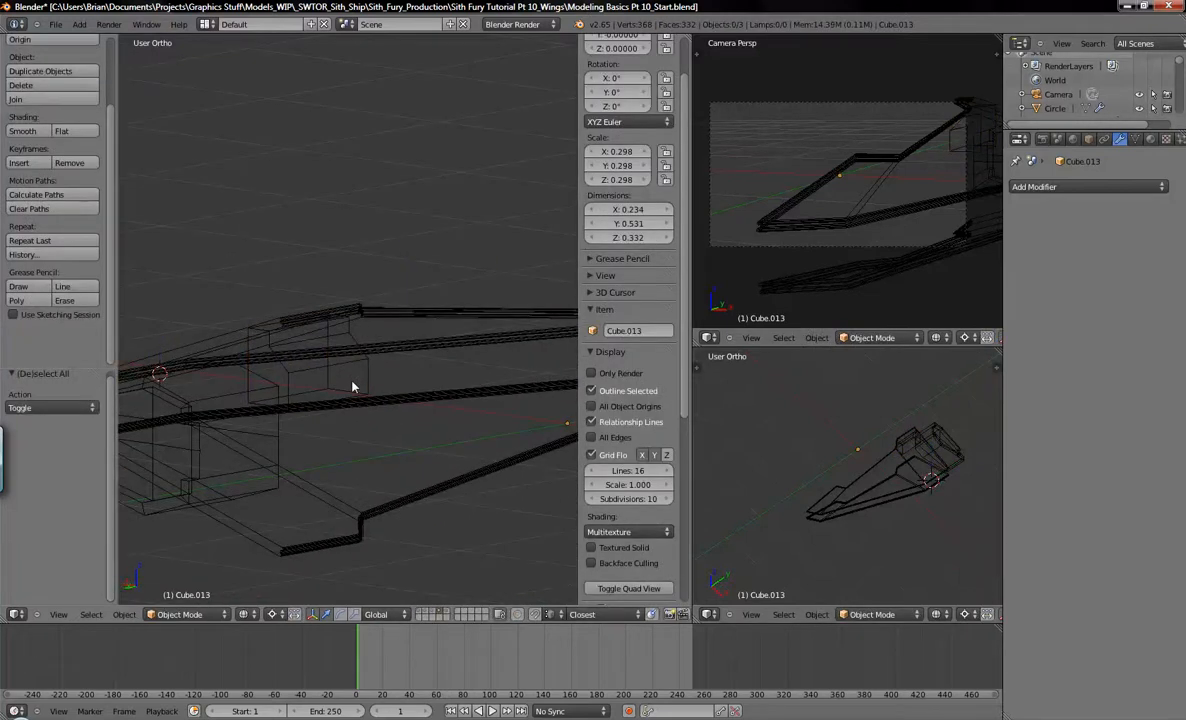
# Add a cube at the scene's centre and check the ship's reference screenshot in Windows Photo Gallery.
pyautogui.scroll(-5, 352, 387)
pyautogui.moveTo(322, 400); pyautogui.dragTo(385, 399, button='middle')
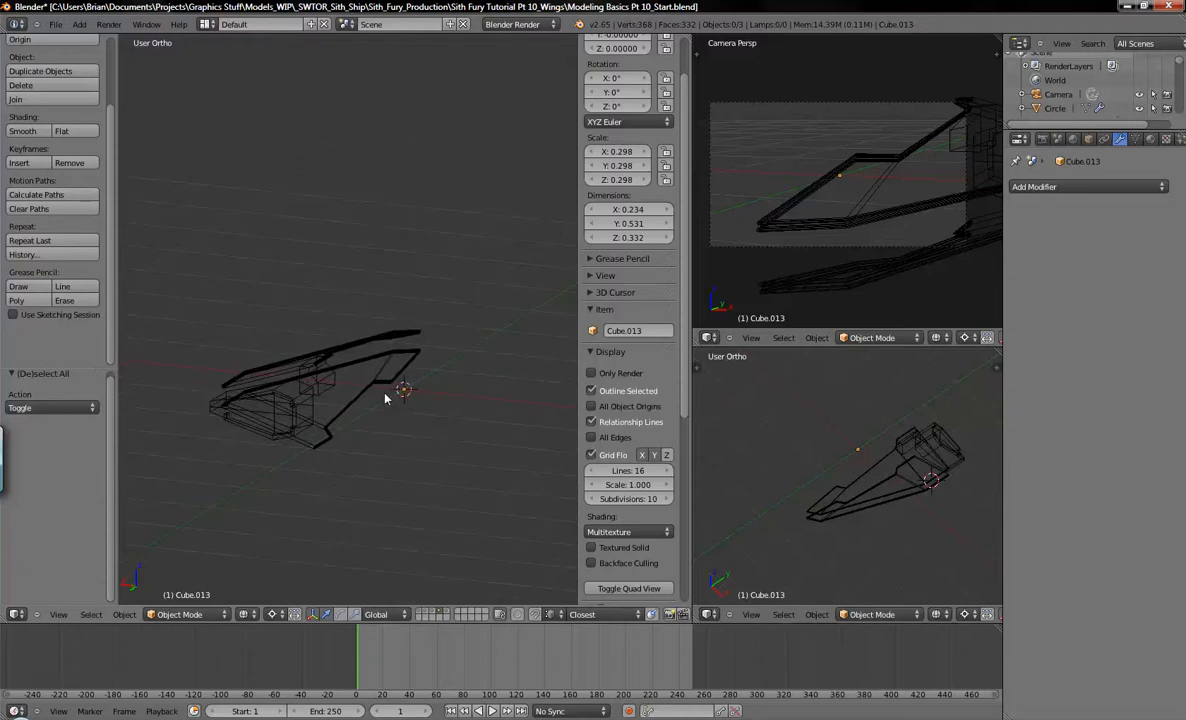
pyautogui.hotkey('shift', 'a')
pyautogui.moveTo(385, 398)
pyautogui.click(420, 408)
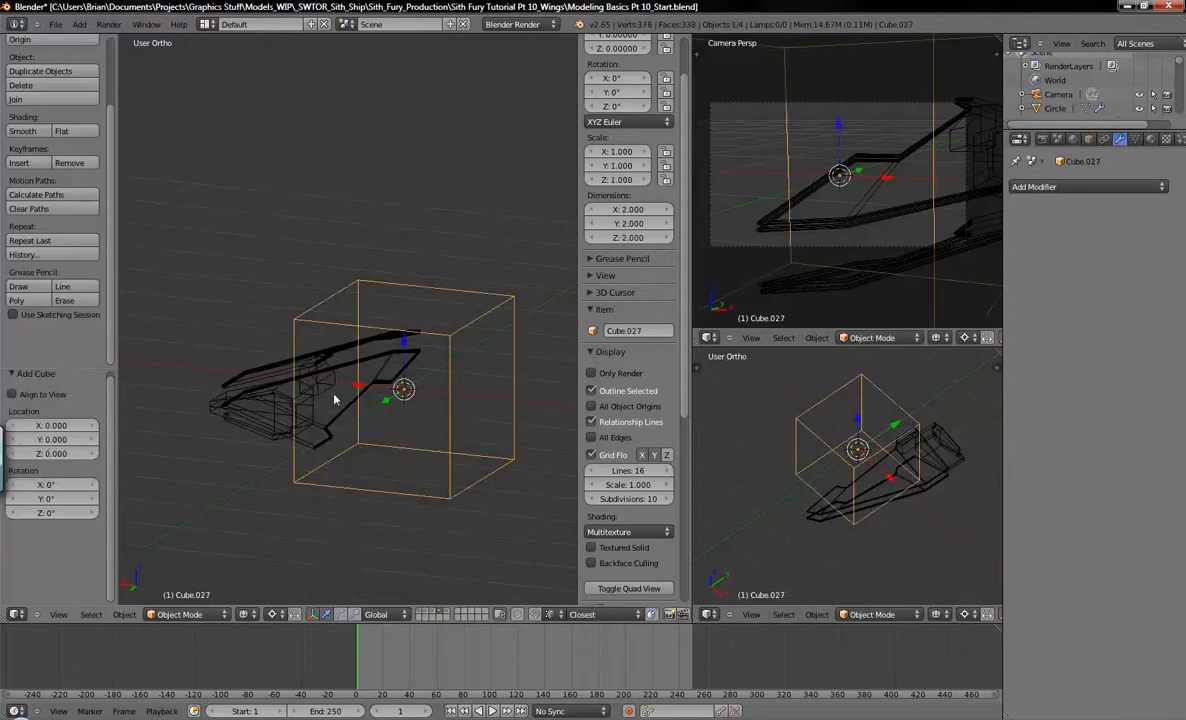
pyautogui.moveTo(290, 420); pyautogui.dragTo(389, 416, button='middle')
pyautogui.click(277, 718)
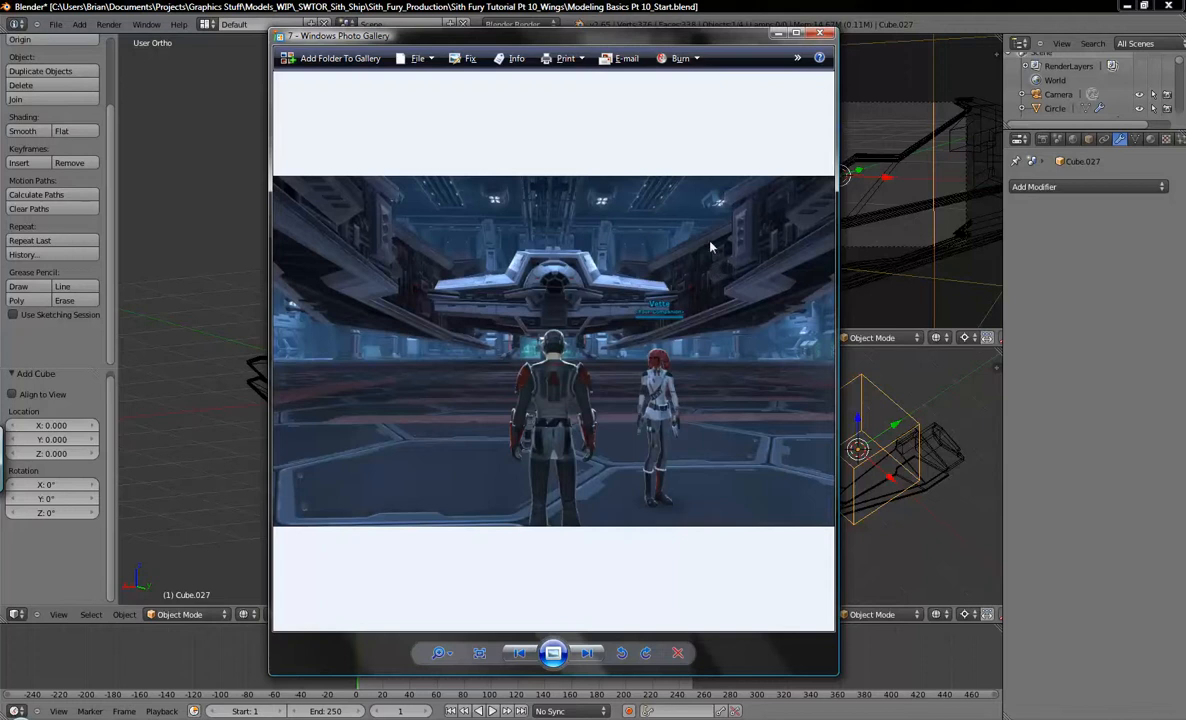
pyautogui.click(369, 716)
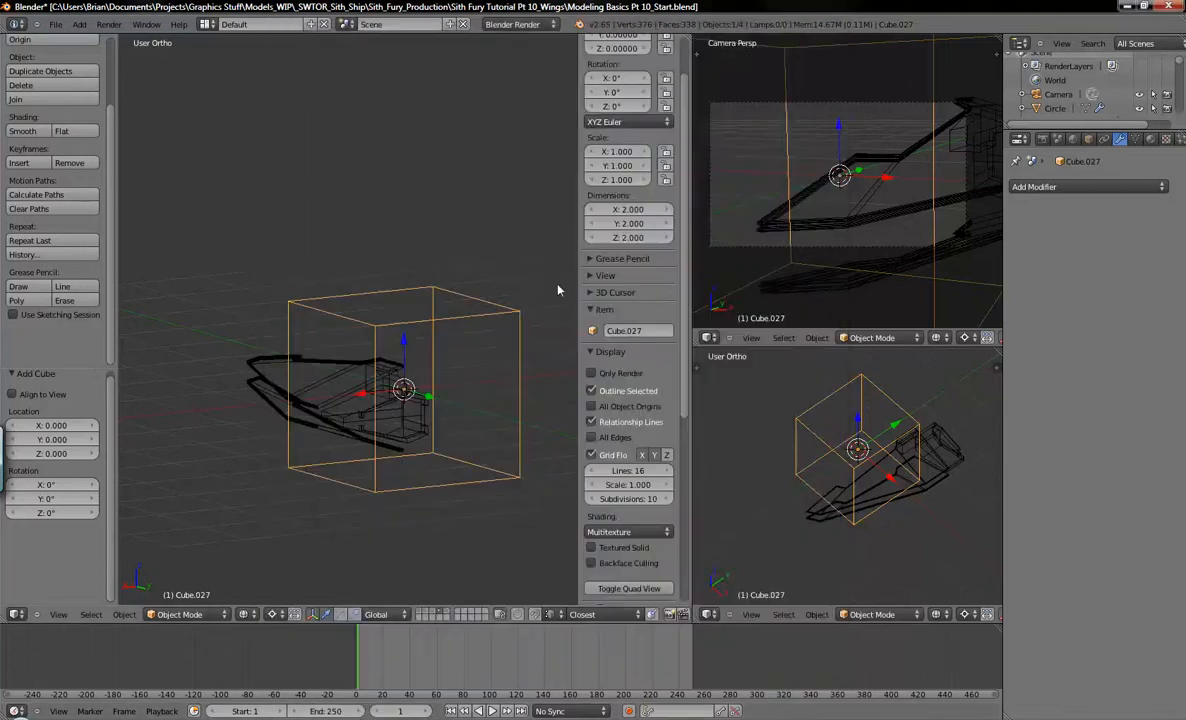
# In top view, delete the new cube's top, bottom and +Y end faces.
pyautogui.press('KP_7')
pyautogui.keyDown('shift'); pyautogui.moveTo(405, 318); pyautogui.dragTo(421, 379, button='middle'); pyautogui.keyUp('shift')
pyautogui.press('Tab')
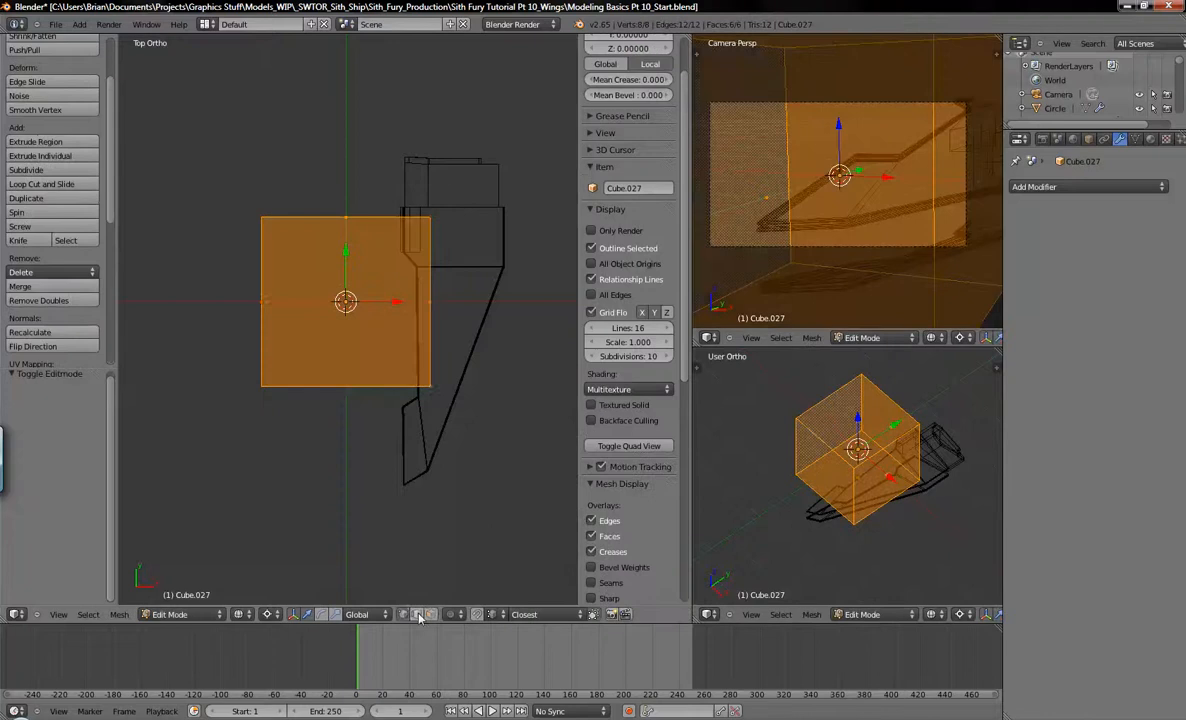
pyautogui.press('a')
pyautogui.press('b')
pyautogui.moveTo(333, 174); pyautogui.dragTo(355, 324)
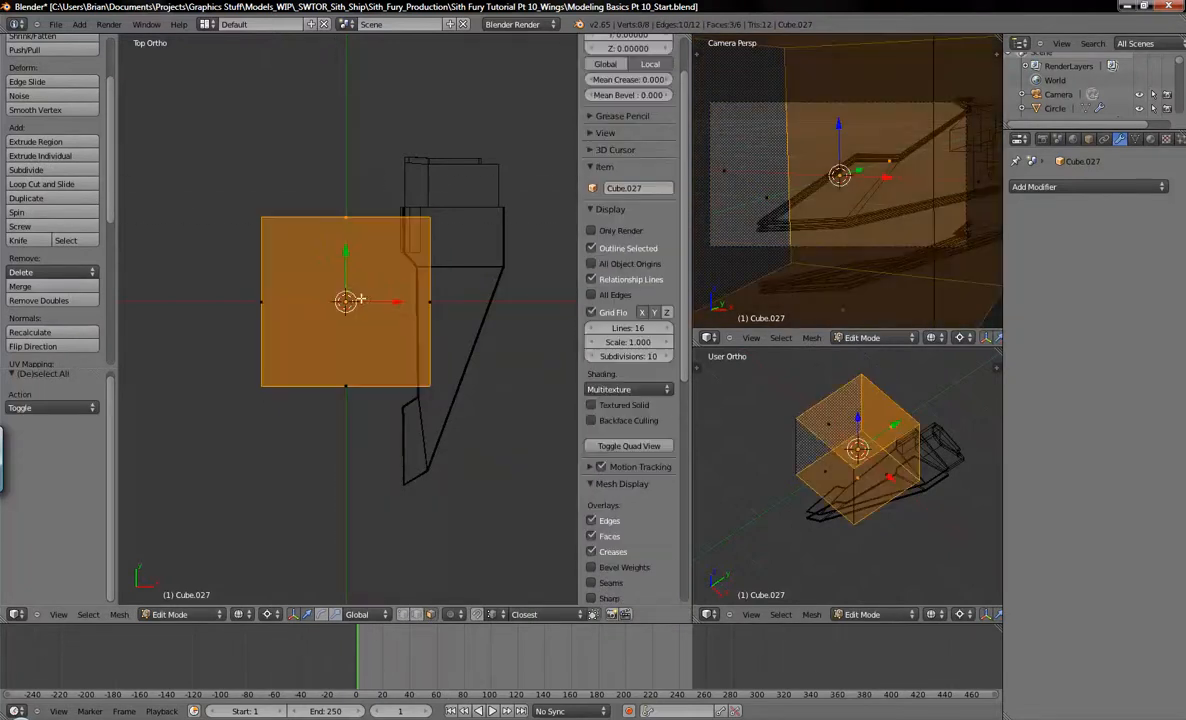
pyautogui.press('x')
pyautogui.click(339, 219)
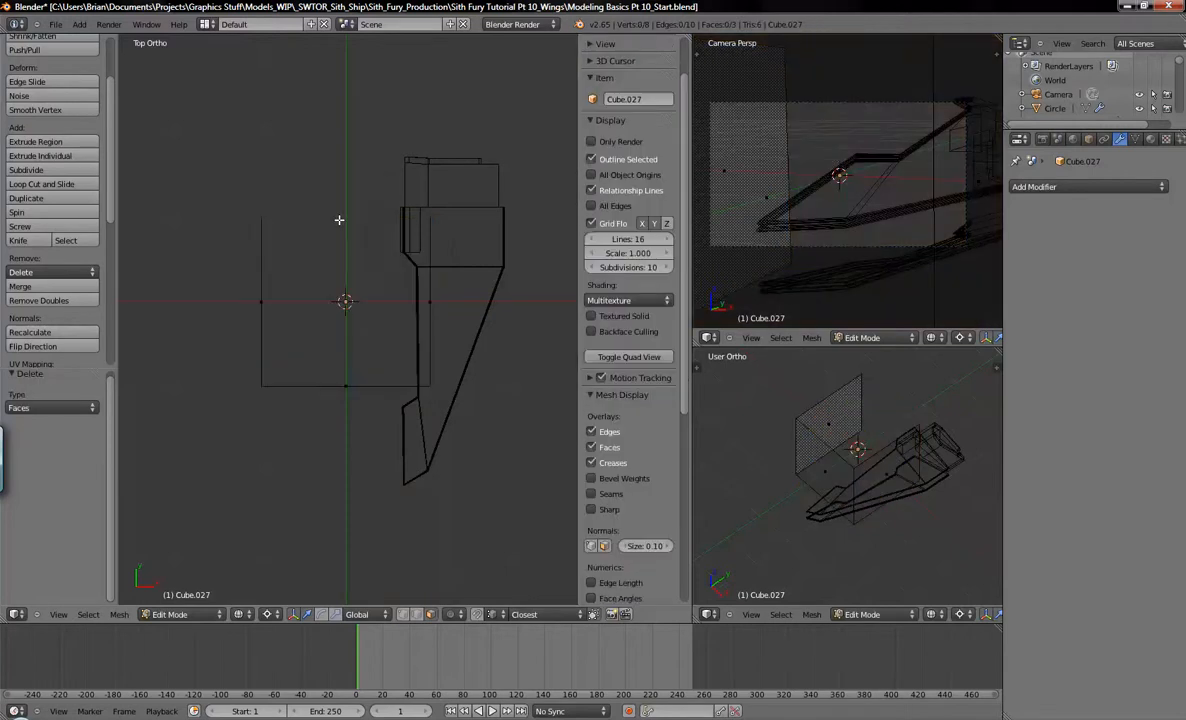
# Move the cube's +X side face about 0.83 in X and 0.11 in Y to the inside of the wing's outer rim.
pyautogui.click(402, 614)
pyautogui.keyDown('shift'); pyautogui.moveTo(433, 356); pyautogui.dragTo(392, 380, button='middle'); pyautogui.keyUp('shift')
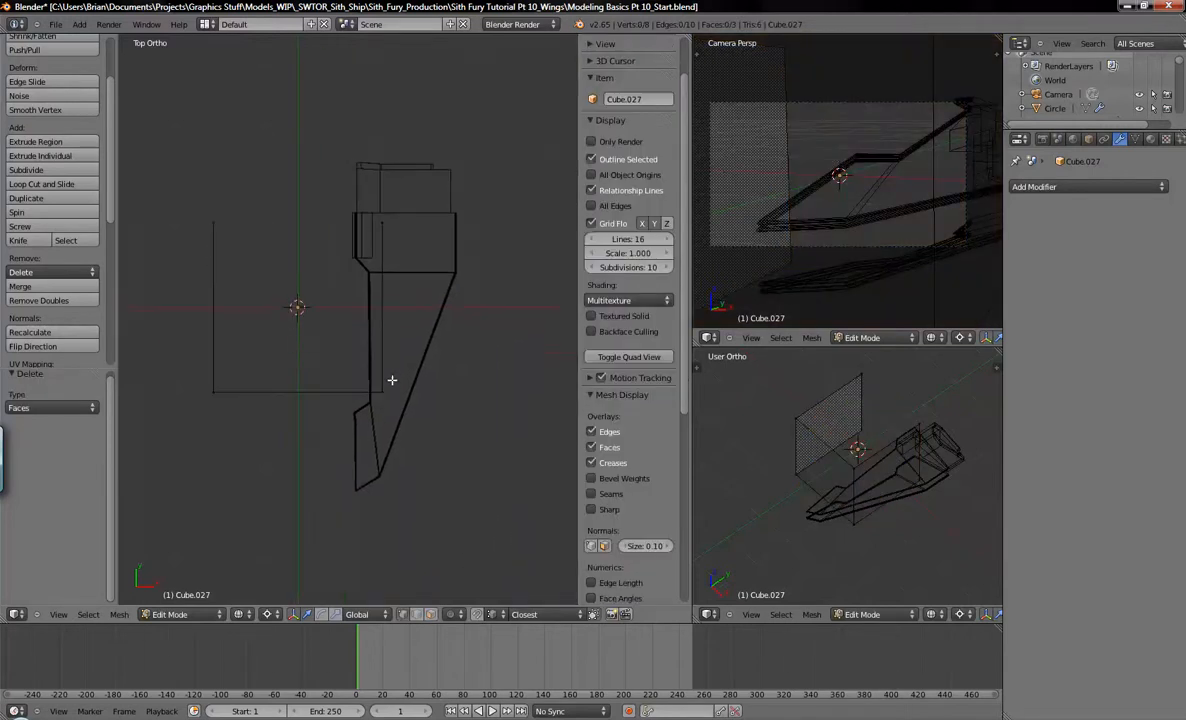
pyautogui.press('b')
pyautogui.moveTo(316, 172); pyautogui.dragTo(414, 408)
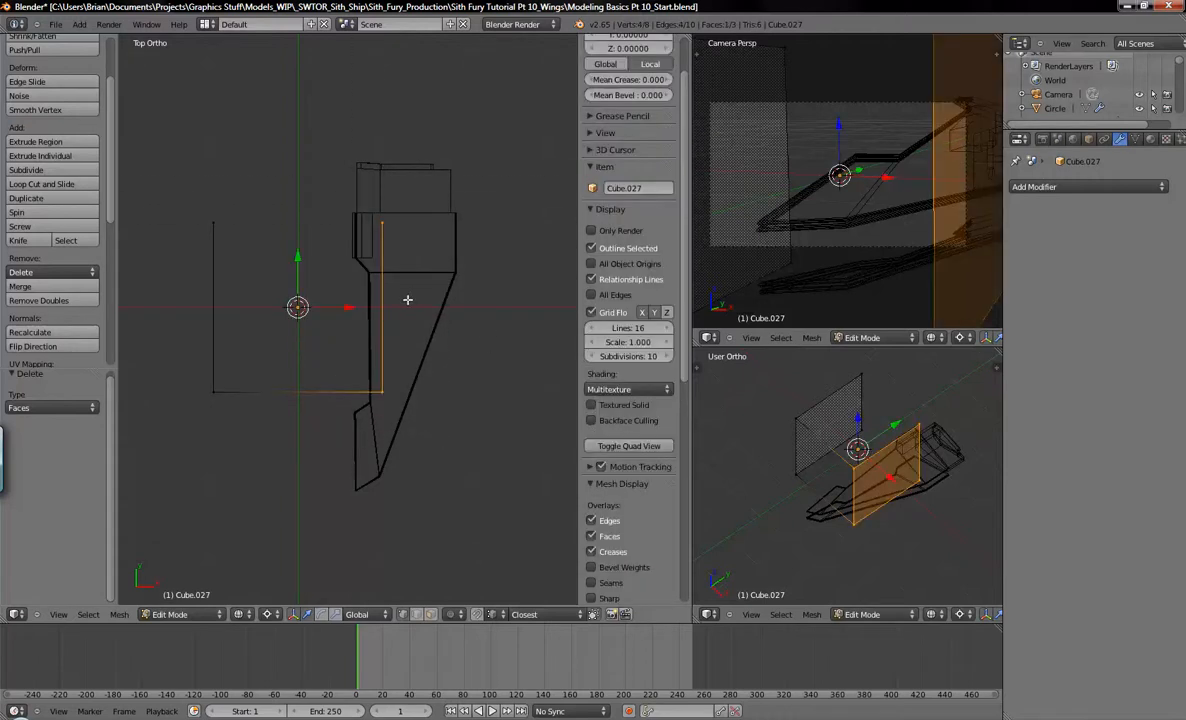
pyautogui.press('g')
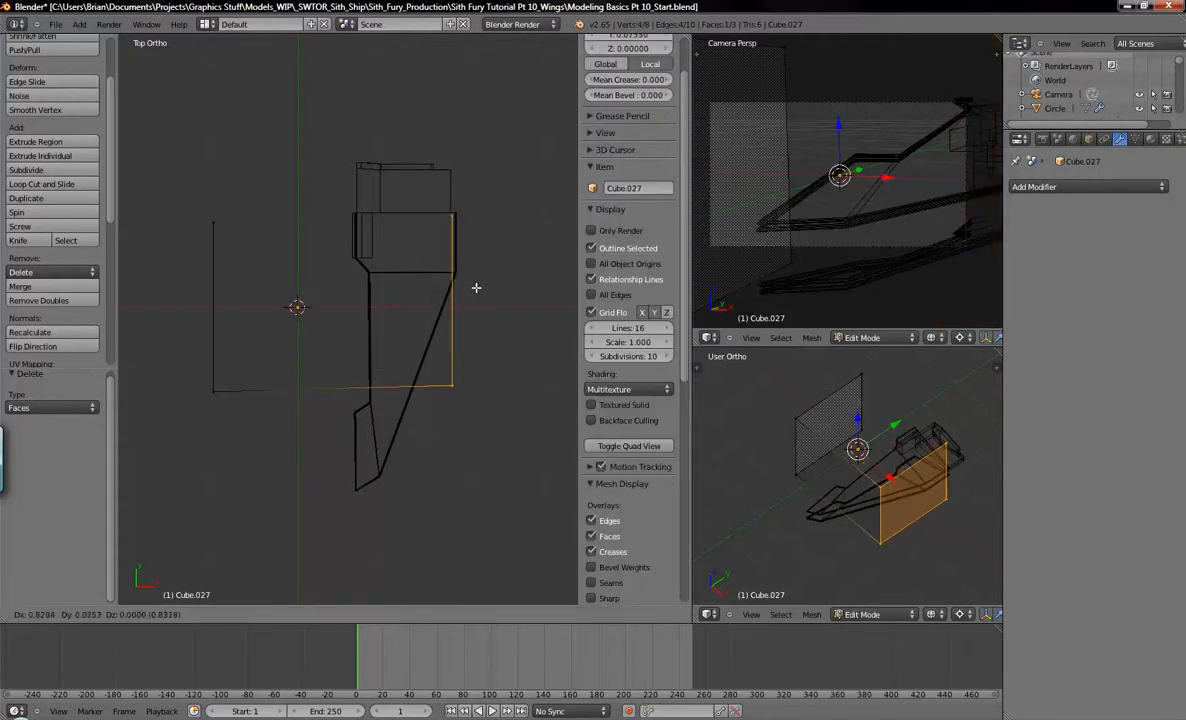
pyautogui.click(476, 278)
pyautogui.scroll(5, 466, 255)
pyautogui.keyDown('ctrl'); pyautogui.scroll(-3, 439, 336); pyautogui.keyUp('ctrl')
pyautogui.press('g')
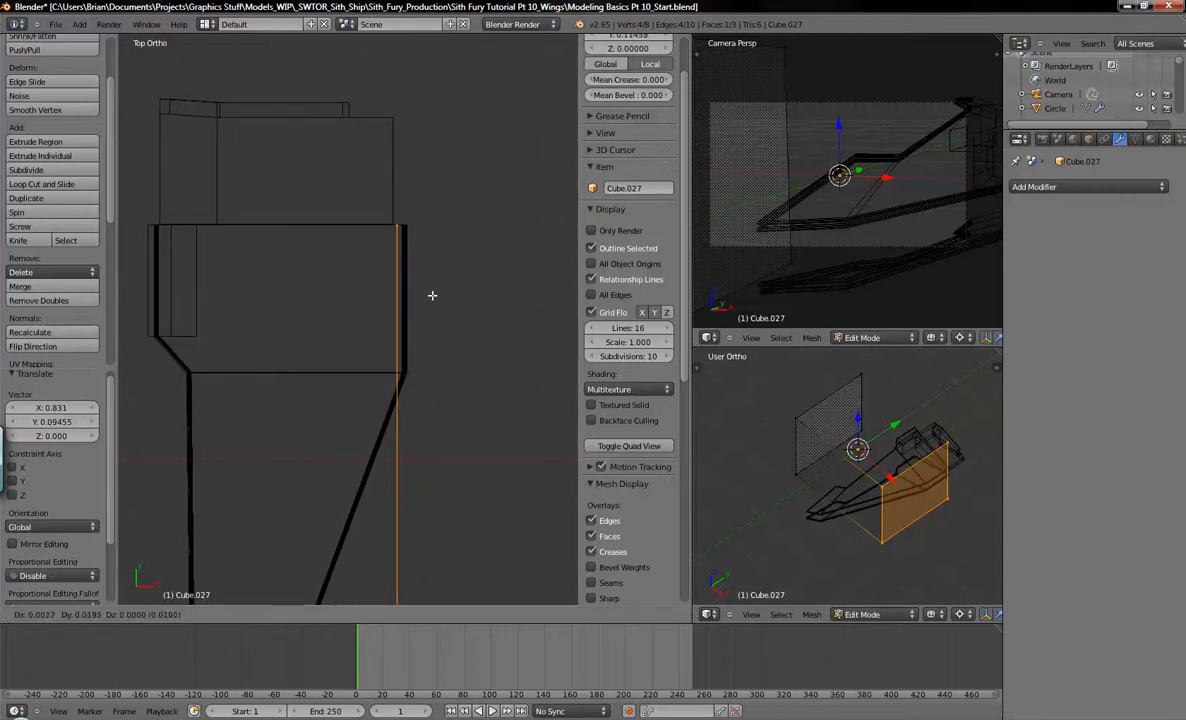
pyautogui.click(421, 294)
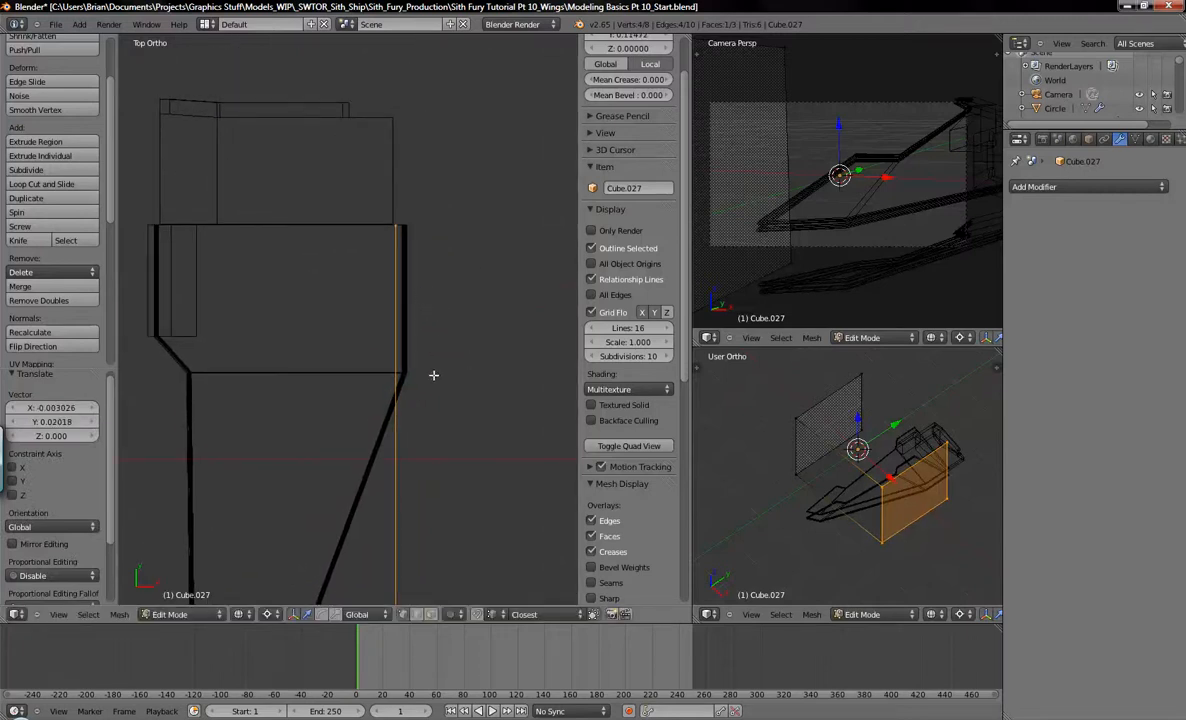
# Move the vertical edge at the side face's lower corner along Y to the bend in the wing's outer rim.
pyautogui.keyDown('shift'); pyautogui.moveTo(434, 376); pyautogui.dragTo(493, 202, button='middle'); pyautogui.keyUp('shift')
pyautogui.keyDown('shift'); pyautogui.moveTo(480, 345); pyautogui.dragTo(508, 312, button='middle'); pyautogui.keyUp('shift')
pyautogui.keyDown('shift'); pyautogui.moveTo(367, 315); pyautogui.dragTo(389, 266, button='middle'); pyautogui.keyUp('shift')
pyautogui.scroll(-2, 381, 341)
pyautogui.scroll(-1, 381, 341)
pyautogui.press('a')
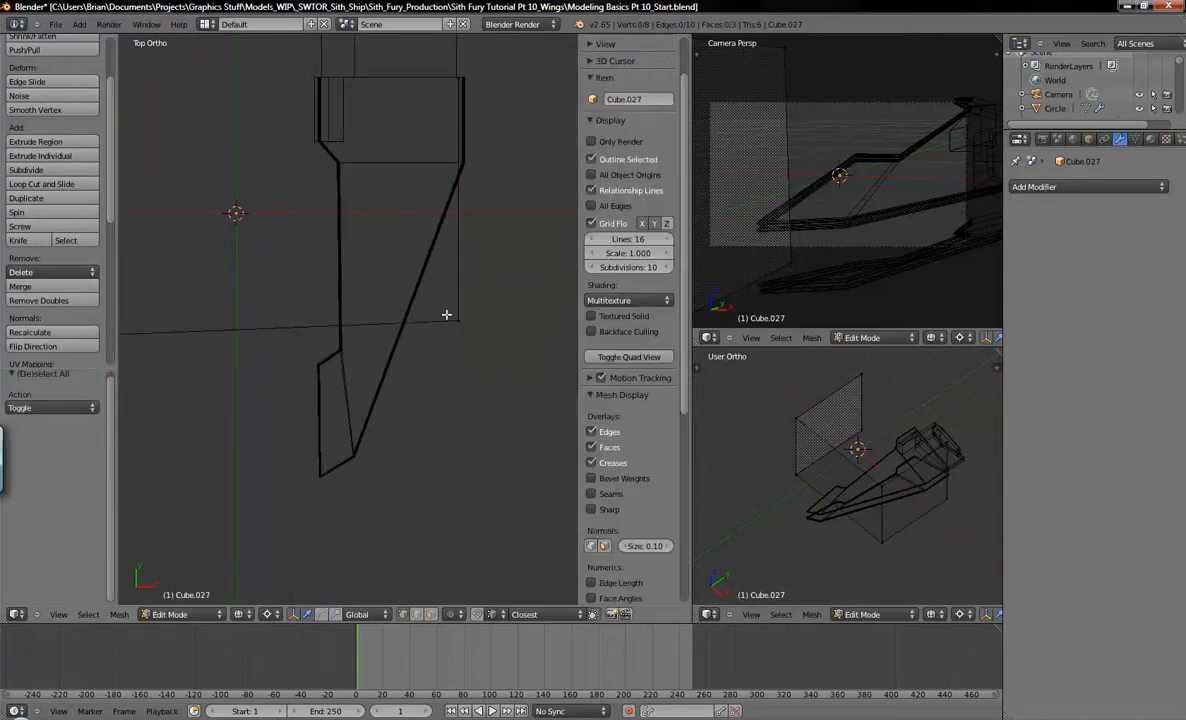
pyautogui.rightClick(466, 327)
pyautogui.press('g')
pyautogui.press('y')
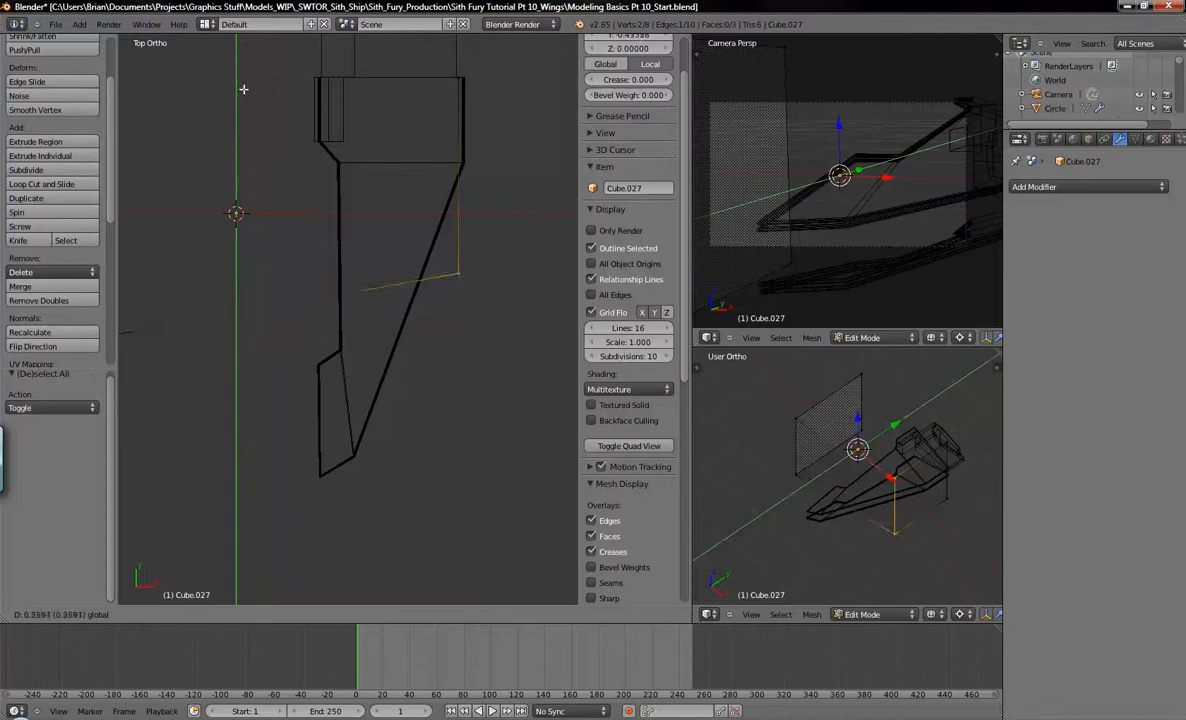
pyautogui.click(226, 33)
# Move the opposite side's lower vertical edge about 1.948 in X and -0.914 in Y to the wing's pointed end.
pyautogui.keyDown('shift'); pyautogui.moveTo(272, 290); pyautogui.dragTo(370, 360, button='middle'); pyautogui.keyUp('shift')
pyautogui.press('a')
pyautogui.press('b')
pyautogui.moveTo(325, 312); pyautogui.dragTo(286, 352)
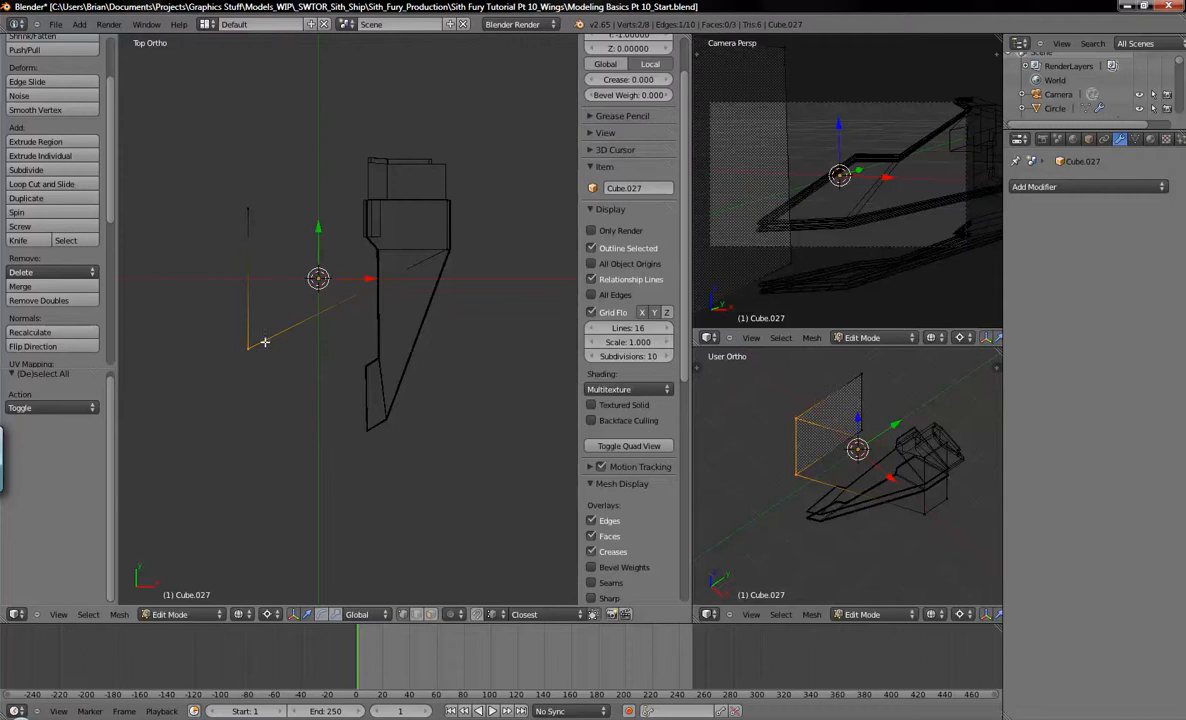
pyautogui.press('g')
pyautogui.click(396, 382)
pyautogui.scroll(3, 392, 428)
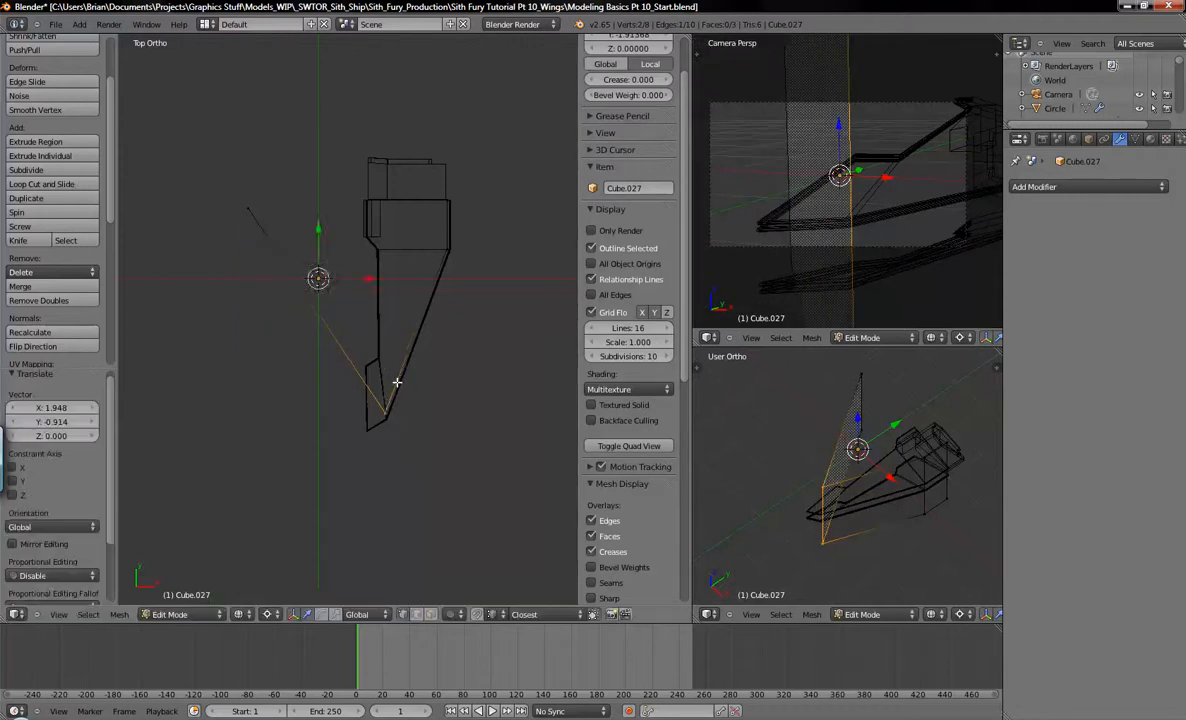
pyautogui.scroll(-5, 392, 428)
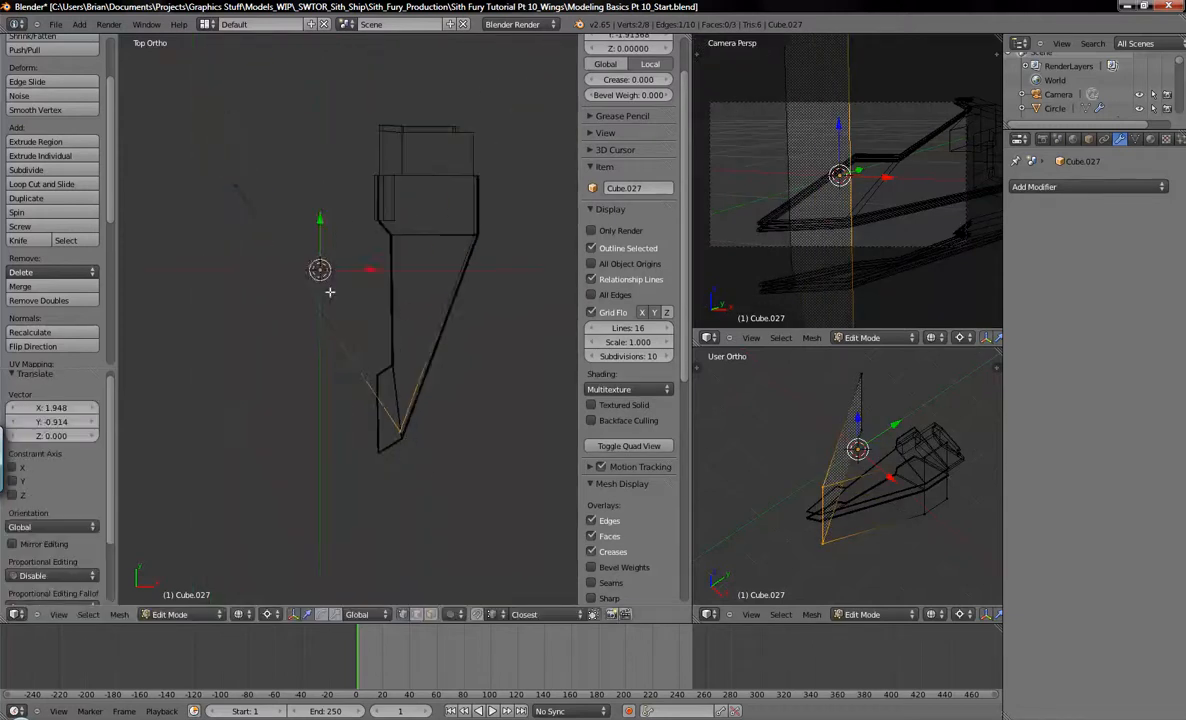
# Move the remaining far vertical edge about 1.715 in X and -2.686 in Y into the wing's tip section.
pyautogui.press('a')
pyautogui.press('b')
pyautogui.moveTo(183, 149); pyautogui.dragTo(286, 249)
pyautogui.press('g')
pyautogui.click(405, 425)
pyautogui.scroll(5, 404, 424)
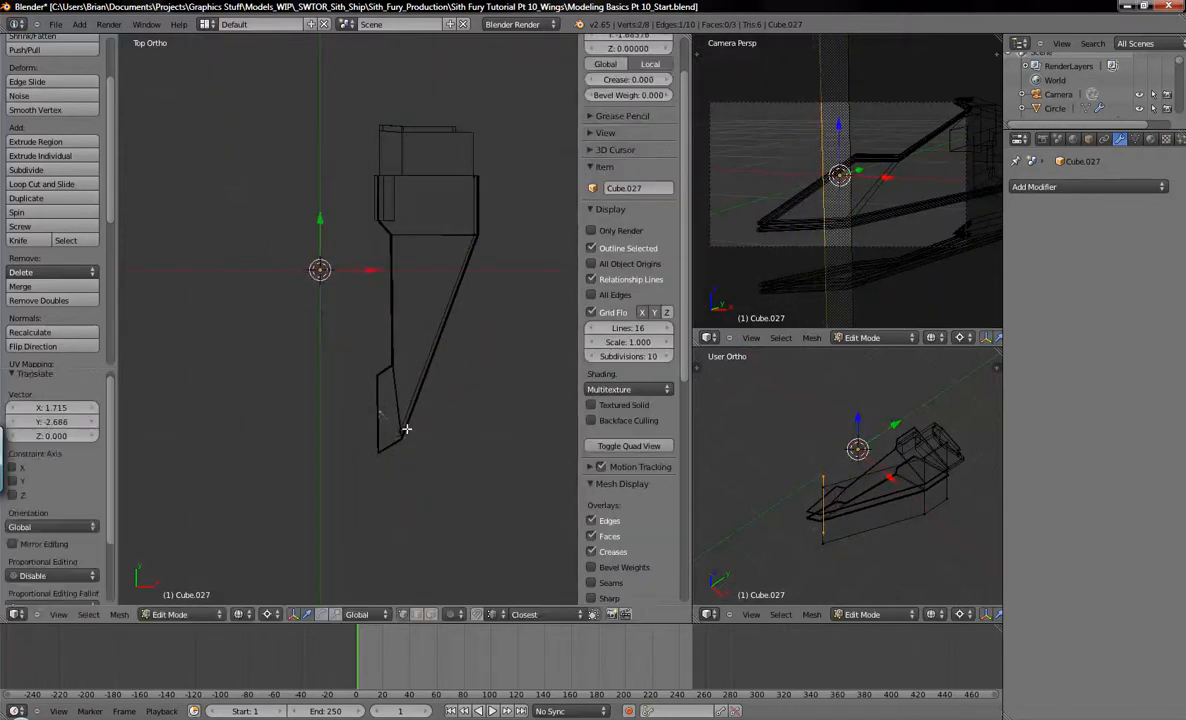
pyautogui.scroll(2, 400, 400)
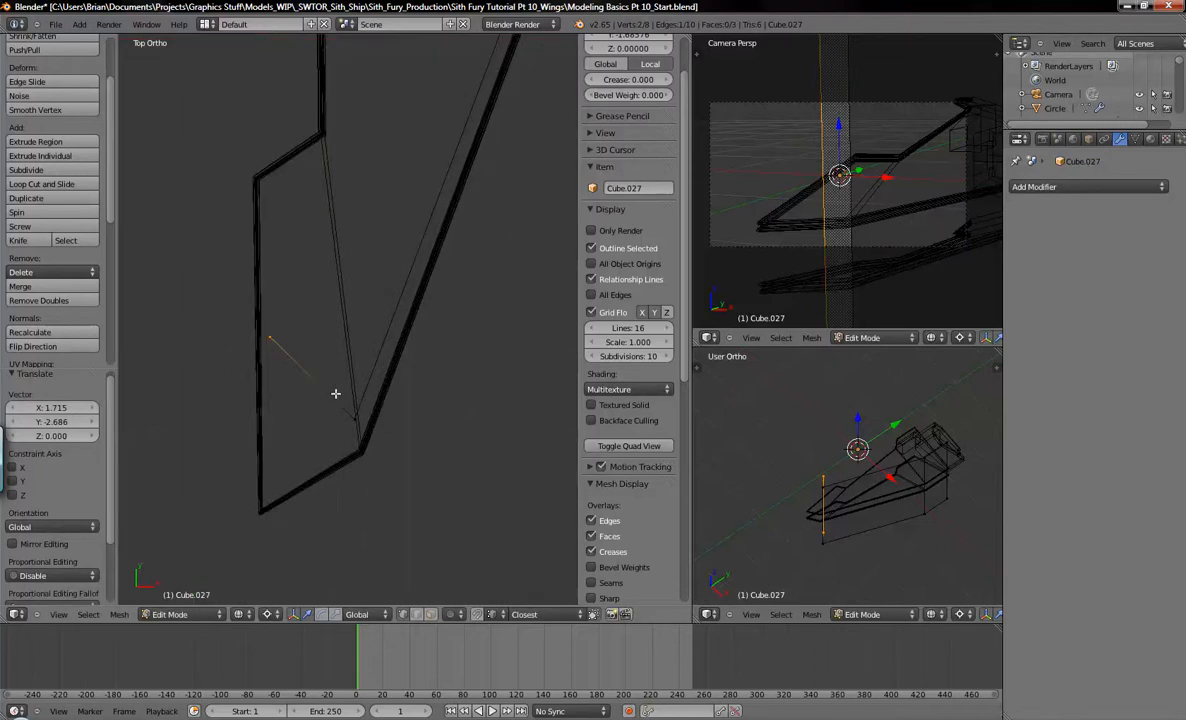
# Adjust the vertical edge at the rim's lower bend, and move the tip edge about 0.039 in X and -0.377 in Y into the wing's tip corner.
pyautogui.press('a')
pyautogui.rightClick(360, 416)
pyautogui.press('g')
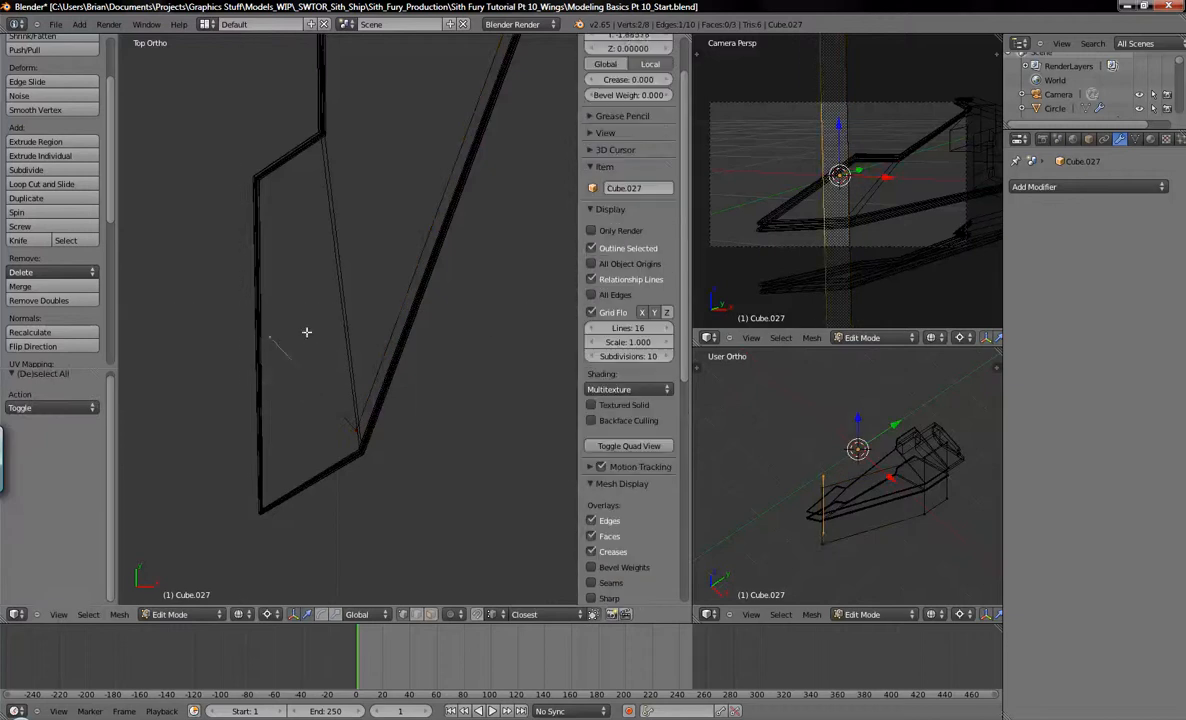
pyautogui.click(320, 469)
# Extrude the tip edge about 0.767 in Y along the rim, and extrude it again diagonally around the rim's notch.
pyautogui.press('e')
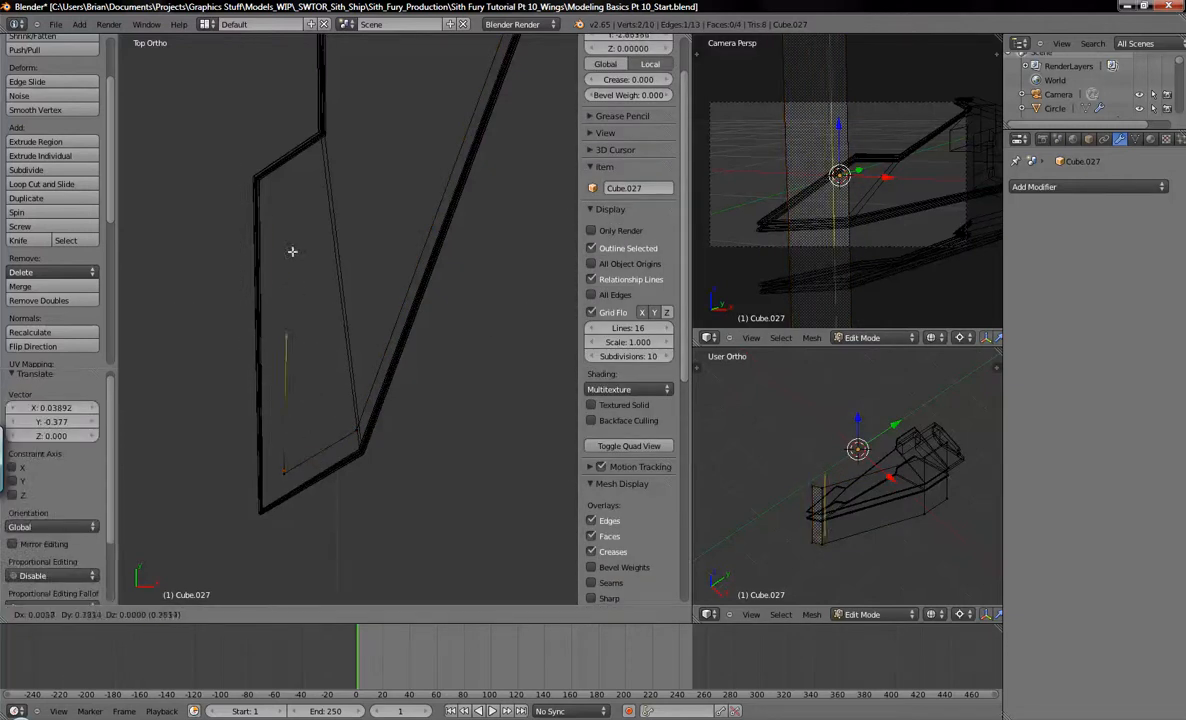
pyautogui.click(285, 142)
pyautogui.press('e')
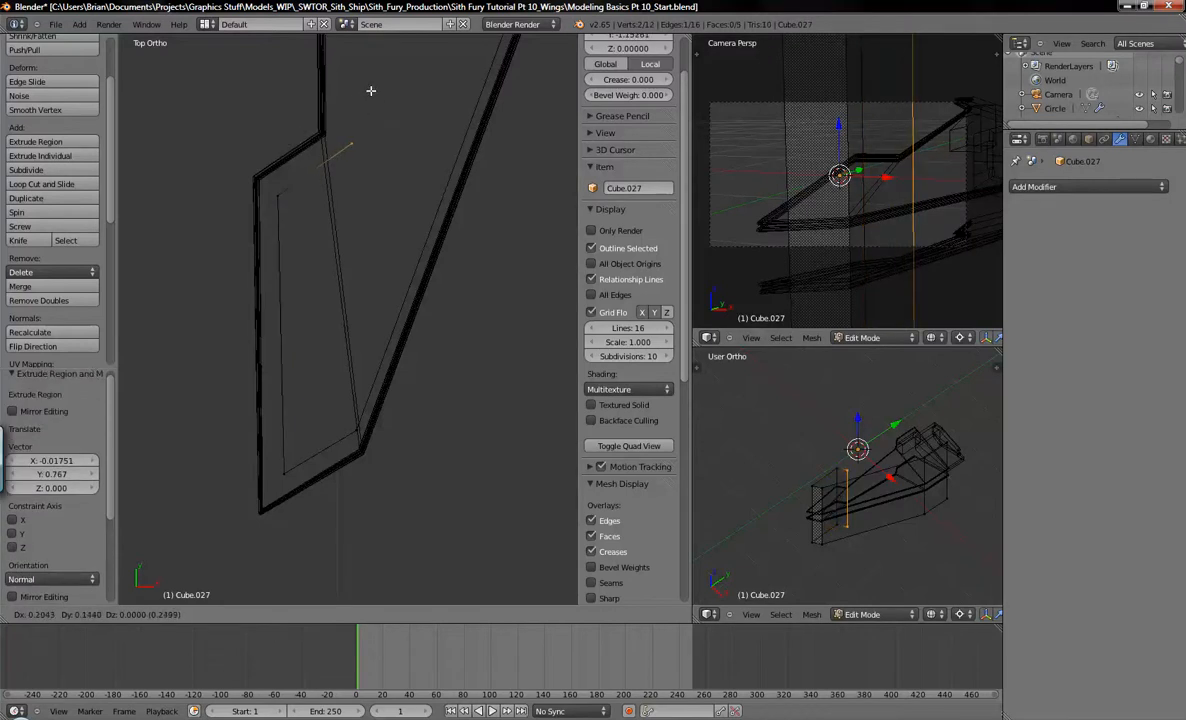
pyautogui.click(374, 162)
# Extrude the vertical edge beyond the notch and move the new edge about 0.918 along Y beside the rim's straight side.
pyautogui.keyDown('shift'); pyautogui.moveTo(374, 162); pyautogui.dragTo(380, 445, button='middle'); pyautogui.keyUp('shift')
pyautogui.press('e')
pyautogui.rightClick(410, 232)
pyautogui.keyDown('shift'); pyautogui.moveTo(382, 325); pyautogui.dragTo(332, 412, button='middle'); pyautogui.keyUp('shift')
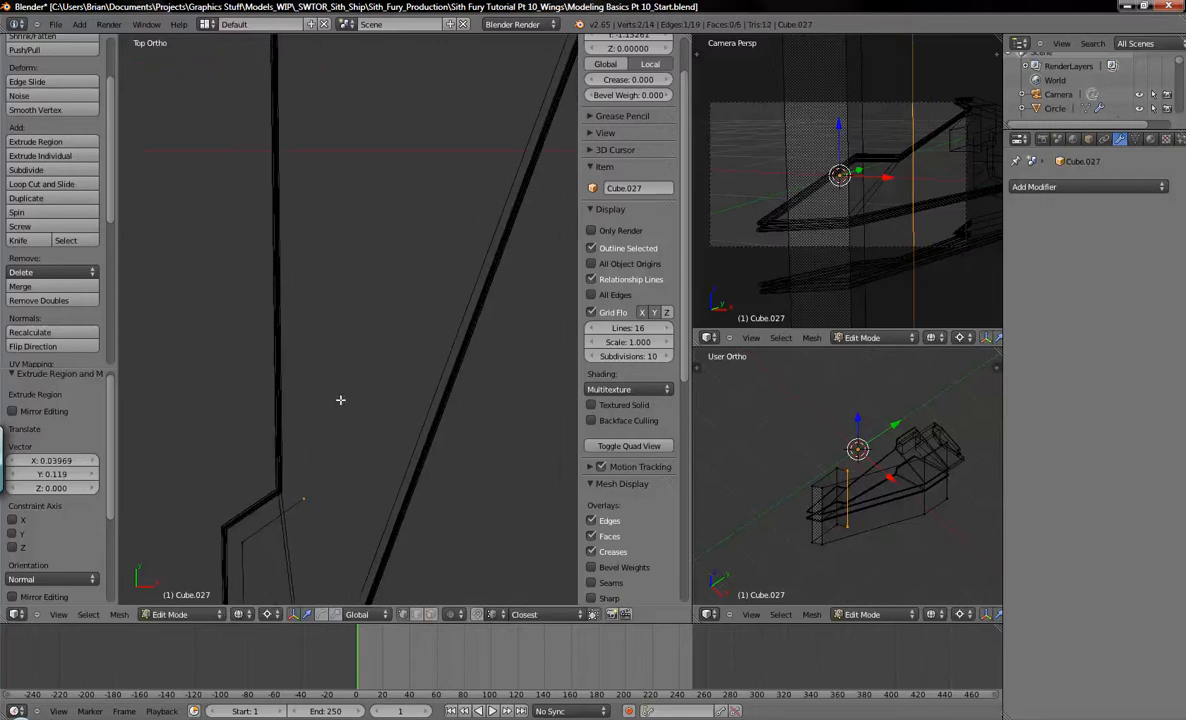
pyautogui.press('g')
pyautogui.press('y')
pyautogui.click(360, 122)
pyautogui.keyDown('shift'); pyautogui.moveTo(372, 299); pyautogui.dragTo(354, 233, button='middle'); pyautogui.keyUp('shift')
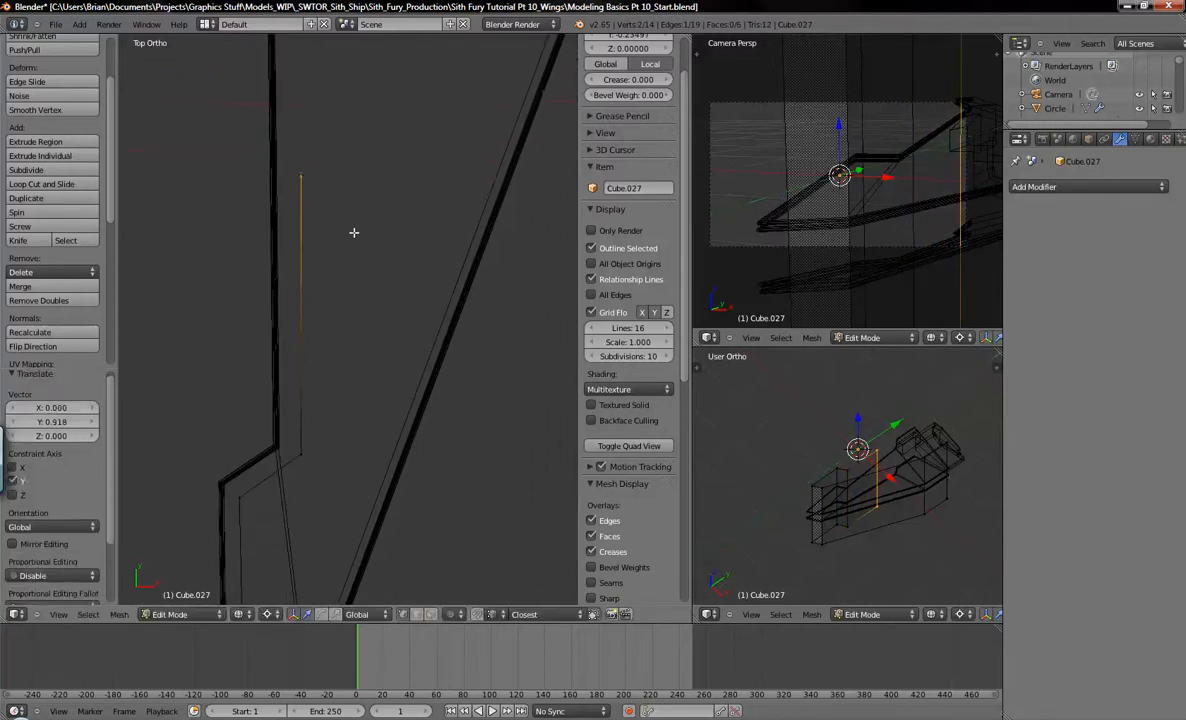
# Align the straight side face with the rim by shifting it about -0.021 and 0.012 along X.
pyautogui.press('b')
pyautogui.moveTo(257, 392); pyautogui.dragTo(296, 464)
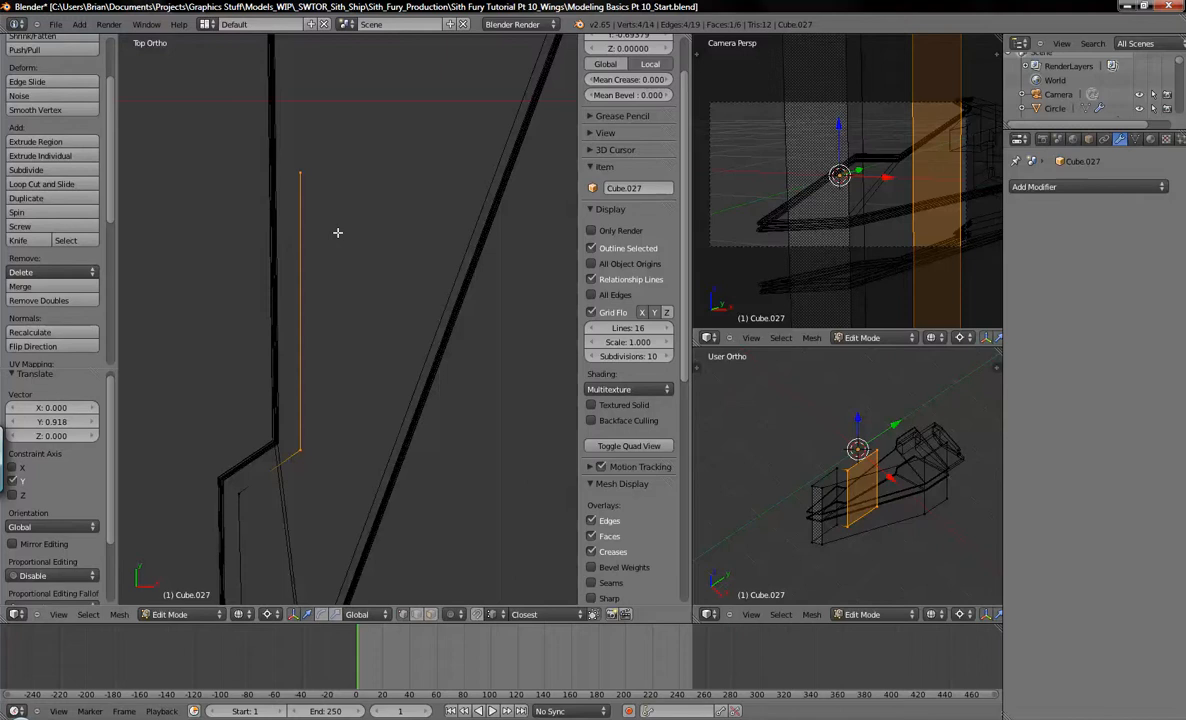
pyautogui.press('g')
pyautogui.press('x')
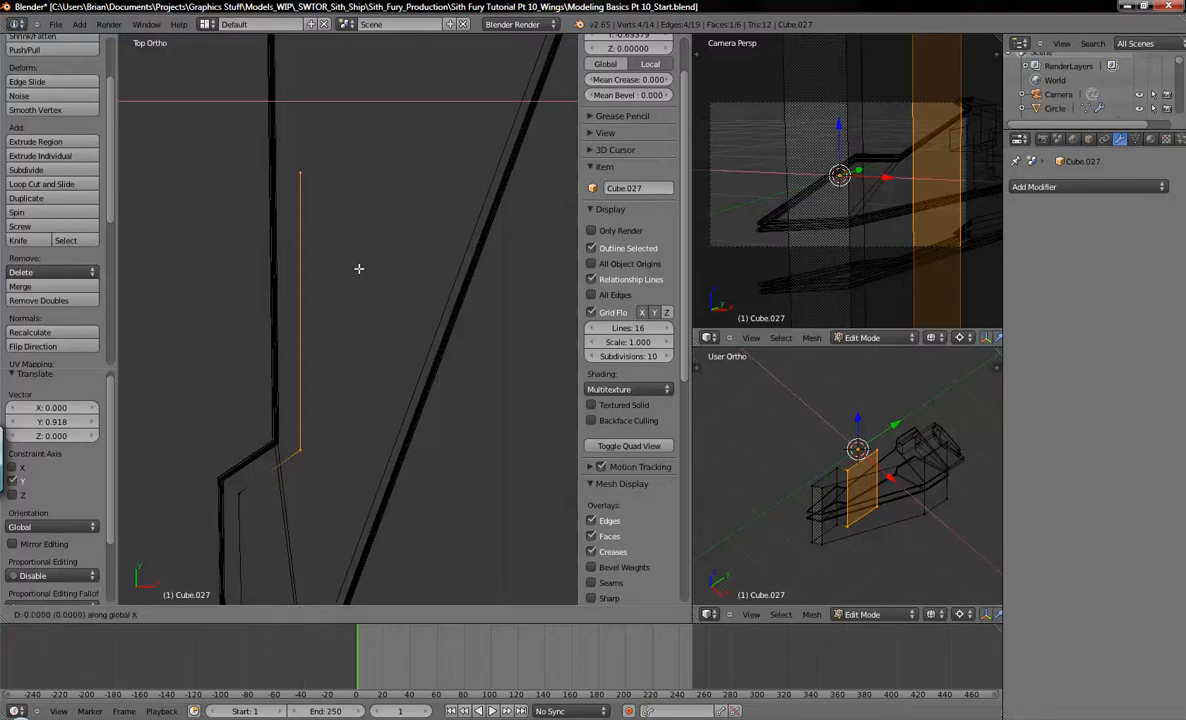
pyautogui.click(293, 296)
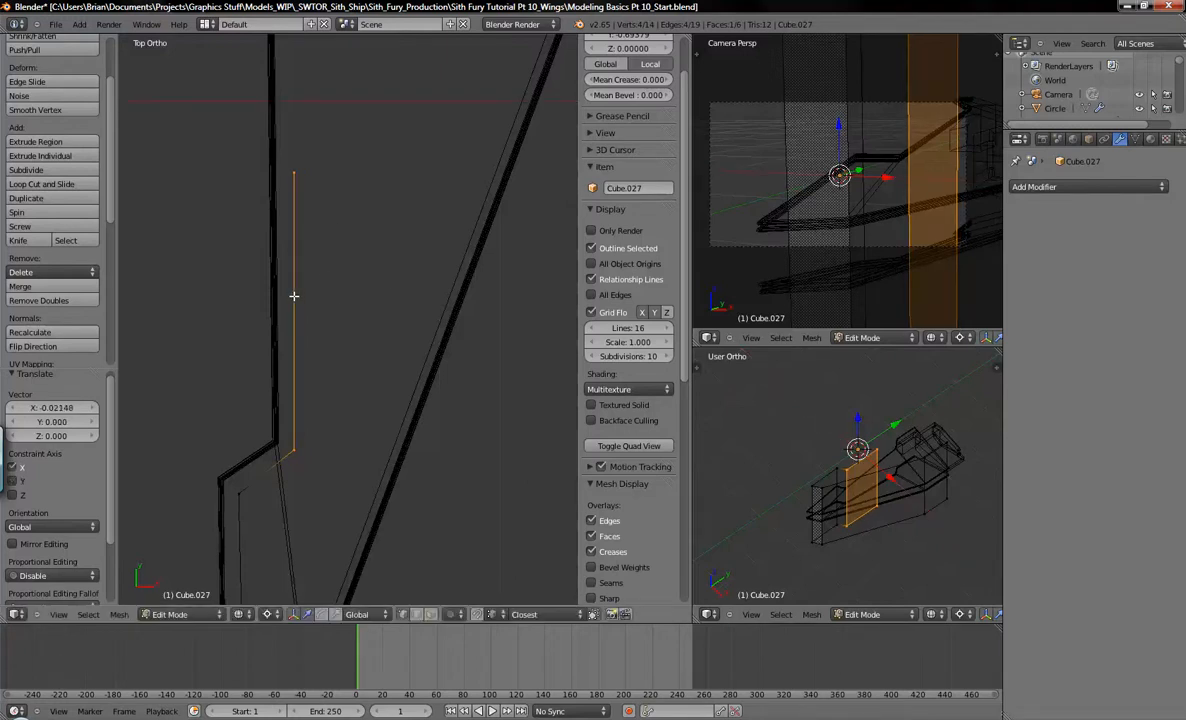
pyautogui.press('g')
pyautogui.press('x')
pyautogui.click(353, 336)
# Move the straight side's end edge about 1.352 along Y to the wing's rear edge.
pyautogui.keyDown('shift'); pyautogui.scroll(6, 353, 336); pyautogui.keyUp('shift')
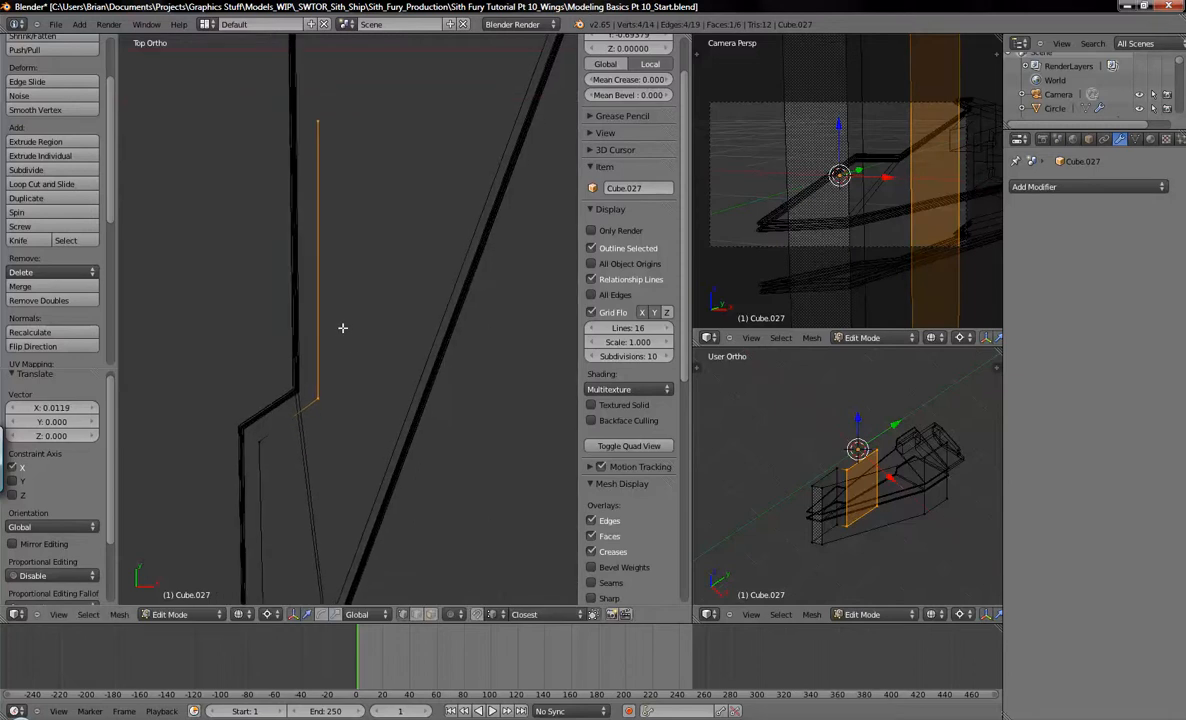
pyautogui.press('a')
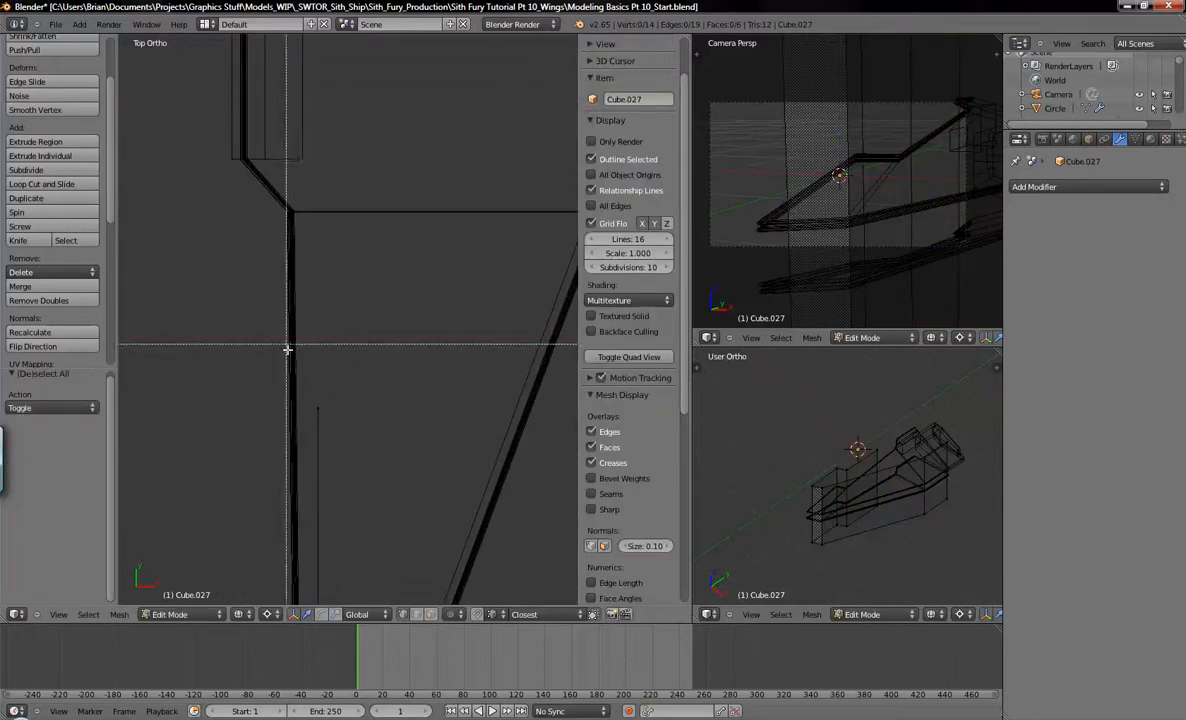
pyautogui.rightClick(337, 407)
pyautogui.keyDown('shift'); pyautogui.moveTo(355, 337); pyautogui.dragTo(312, 476, button='middle'); pyautogui.keyUp('shift')
pyautogui.press('g')
pyautogui.press('y')
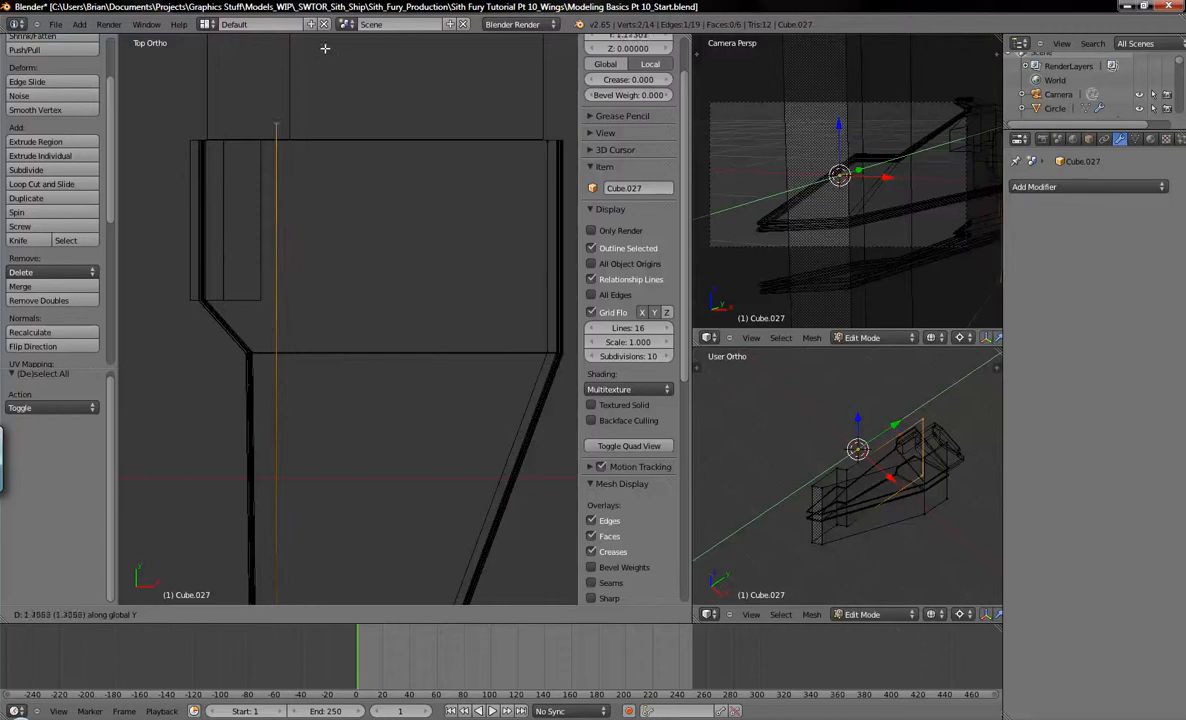
pyautogui.click(318, 65)
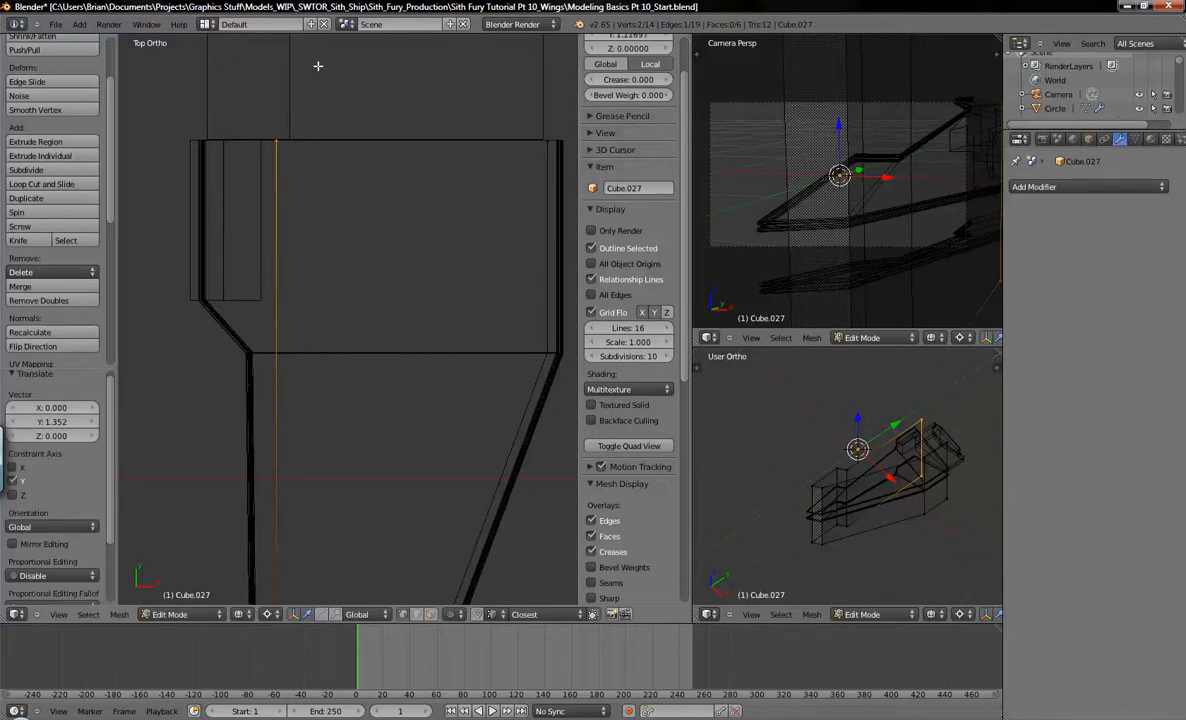
pyautogui.keyDown('shift'); pyautogui.moveTo(307, 362); pyautogui.dragTo(312, 286, button='middle'); pyautogui.keyUp('shift')
pyautogui.press('a')
# Add a horizontal loop cut around the panel, centred at half its height, working in the right orthographic view.
pyautogui.scroll(-1, 318, 331)
pyautogui.moveTo(318, 331); pyautogui.dragTo(390, 404, button='middle')
pyautogui.scroll(-2, 390, 404)
pyautogui.press('KP_3')
pyautogui.keyDown('shift'); pyautogui.moveTo(256, 406); pyautogui.dragTo(351, 402, button='middle'); pyautogui.keyUp('shift')
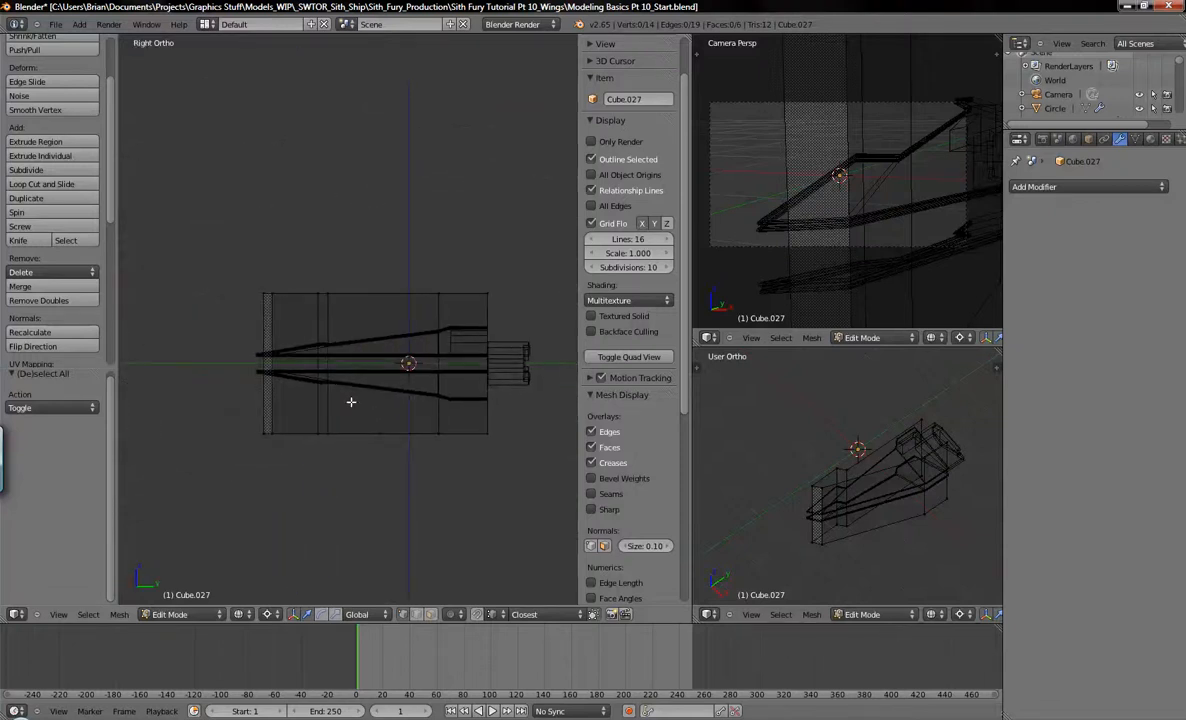
pyautogui.hotkey('ctrl', 'r')
pyautogui.click(282, 369)
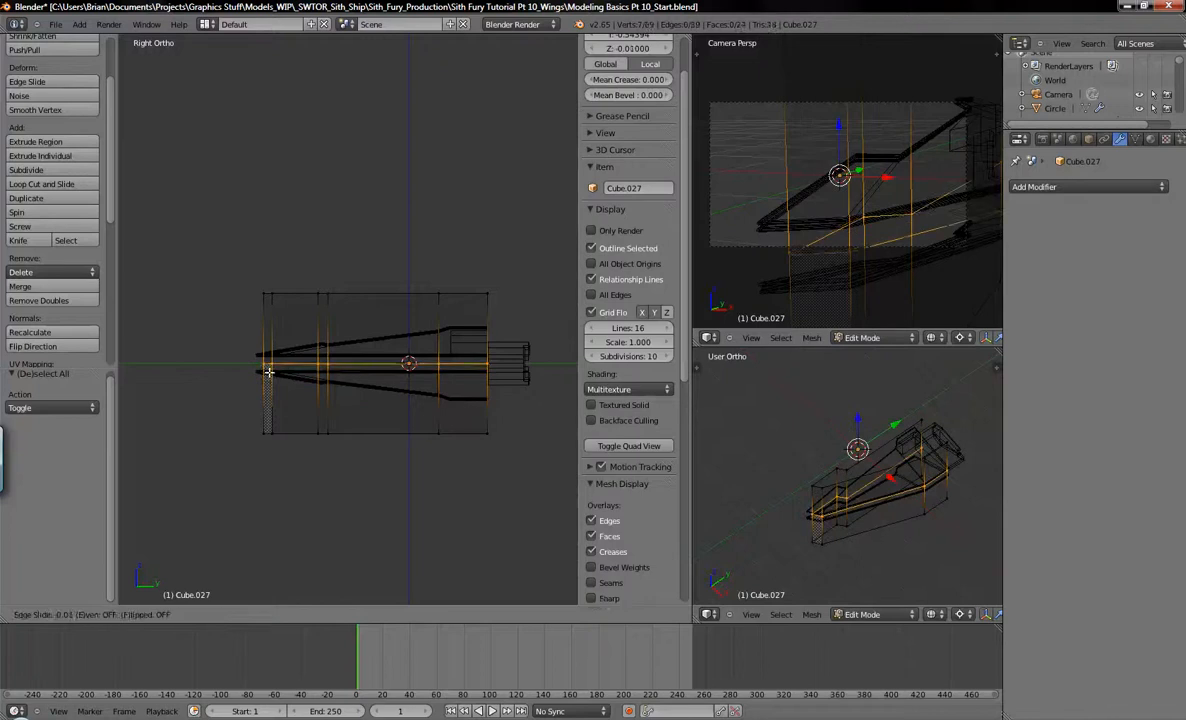
pyautogui.rightClick(268, 373)
# Select the vertices along the panel's bottom edge and delete them, leaving only the upper half.
pyautogui.press('a')
pyautogui.press('b')
pyautogui.moveTo(256, 415); pyautogui.dragTo(519, 468)
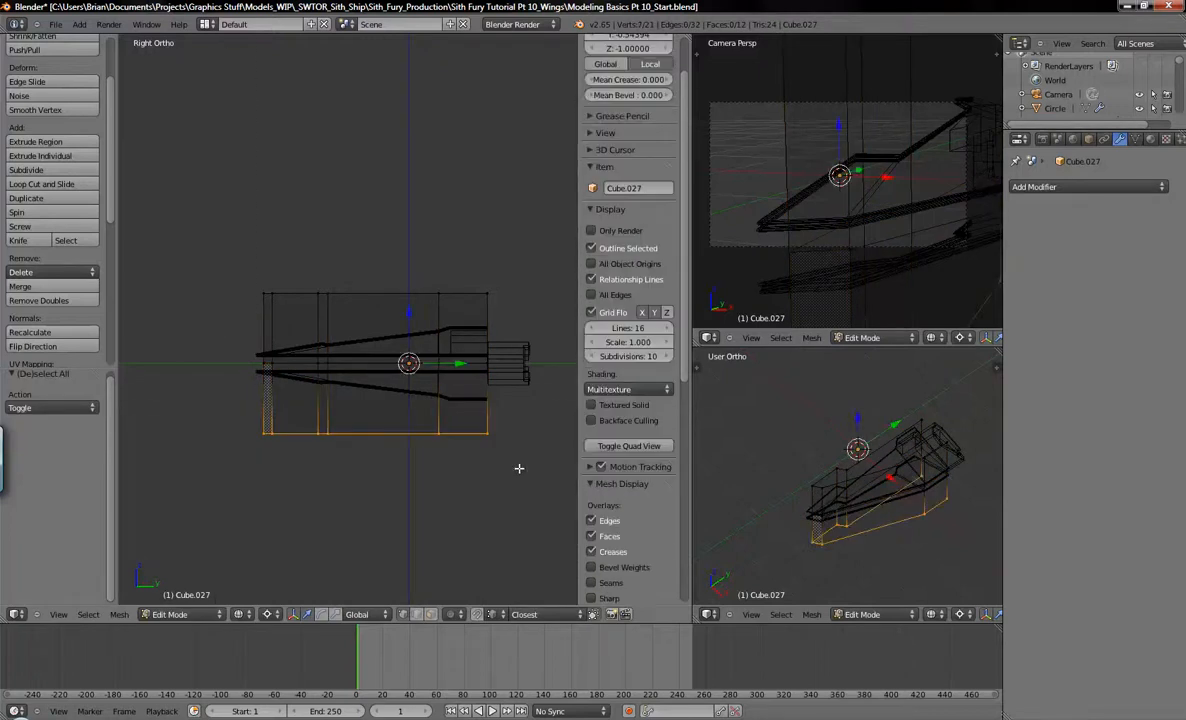
pyautogui.press('x')
pyautogui.press('Up')
pyautogui.press('Up')
pyautogui.press('Return')
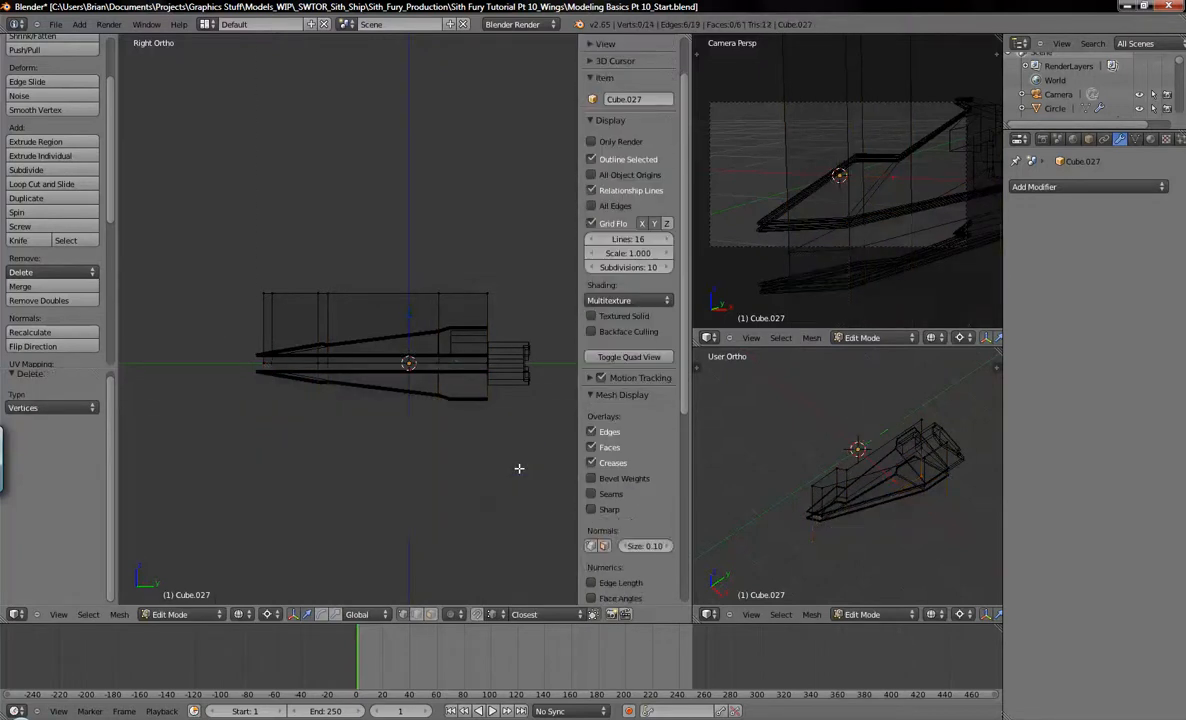
# Select the panel's entire upper edge in solid shading and lower it 0.560 in Z.
pyautogui.keyDown('shift'); pyautogui.moveTo(385, 413); pyautogui.dragTo(402, 453, button='middle'); pyautogui.keyUp('shift')
pyautogui.scroll(3, 402, 456)
pyautogui.moveTo(488, 415)
pyautogui.keyDown('shift'); pyautogui.mouseDown(button='middle')
pyautogui.moveTo(252, 439)
pyautogui.moveTo(357, 447)
pyautogui.moveTo(326, 418)
pyautogui.moveTo(336, 384)
pyautogui.mouseUp(button='middle'); pyautogui.keyUp('shift')
pyautogui.scroll(3, 340, 366)
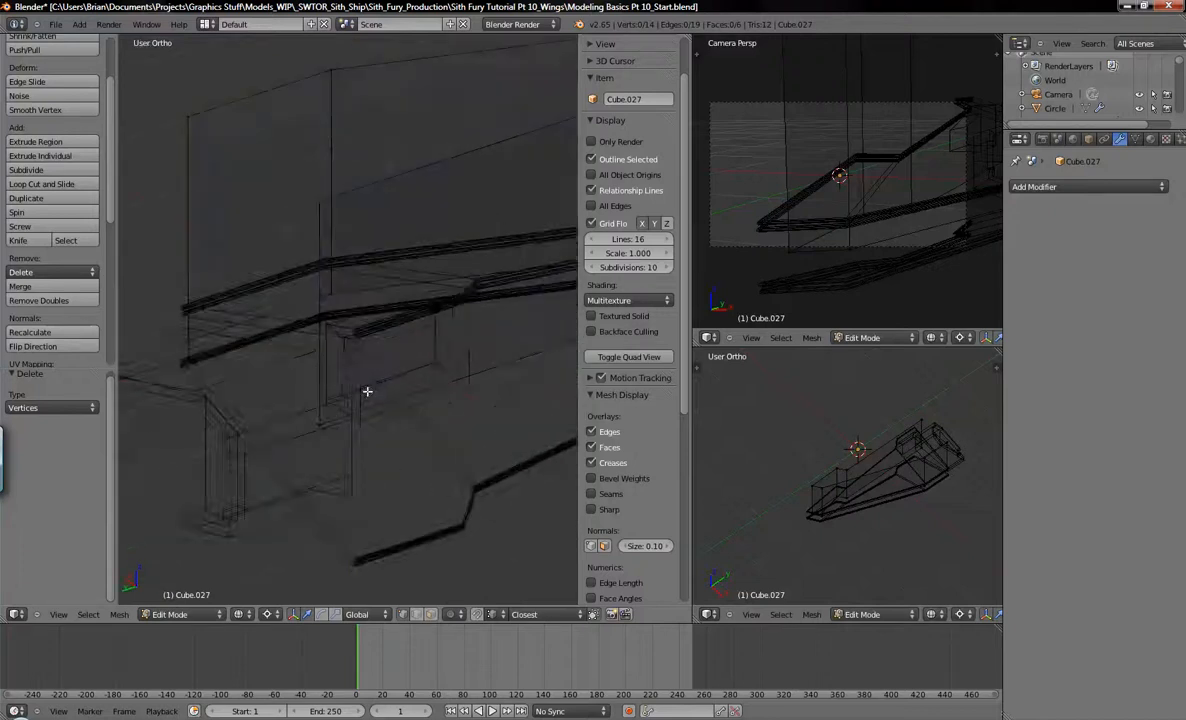
pyautogui.press('z')
pyautogui.rightClick(363, 248)
pyautogui.keyDown('shift'); pyautogui.moveTo(323, 305); pyautogui.dragTo(404, 336, button='middle'); pyautogui.keyUp('shift')
pyautogui.keyDown('shift'); pyautogui.rightClick(198, 168); pyautogui.keyUp('shift')
pyautogui.keyDown('alt'); pyautogui.keyDown('shift'); pyautogui.rightClick(429, 212); pyautogui.keyUp('shift'); pyautogui.keyUp('alt')
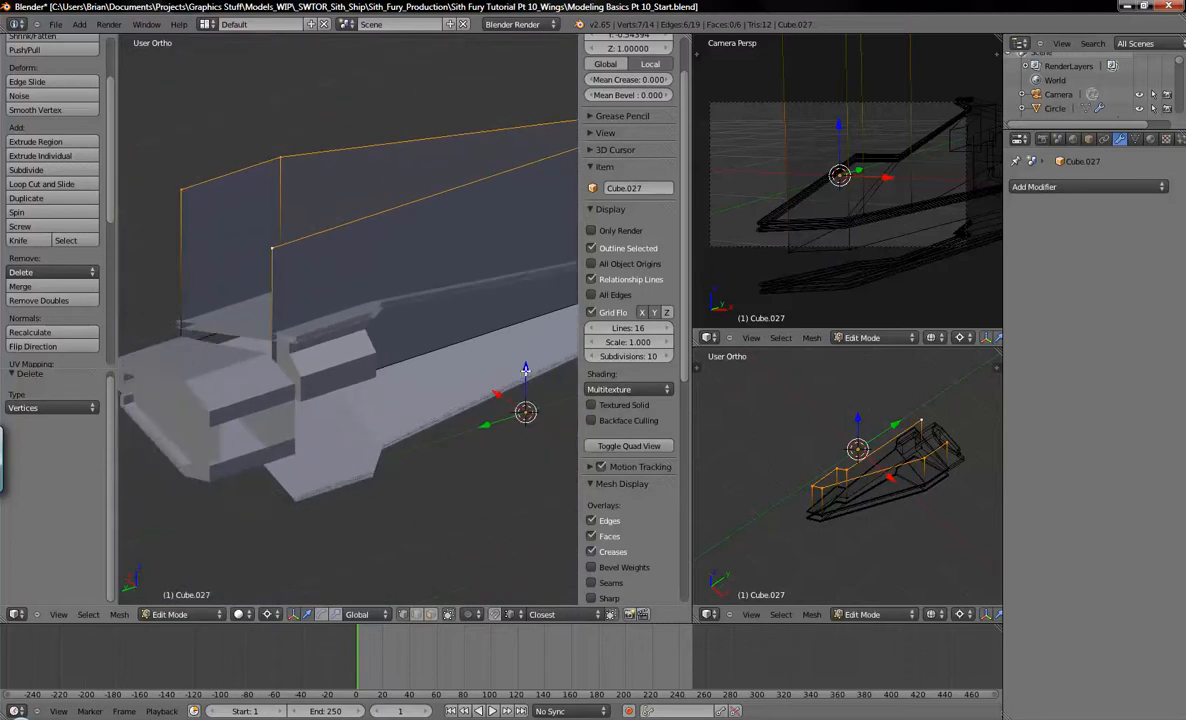
pyautogui.press('g')
pyautogui.press('z')
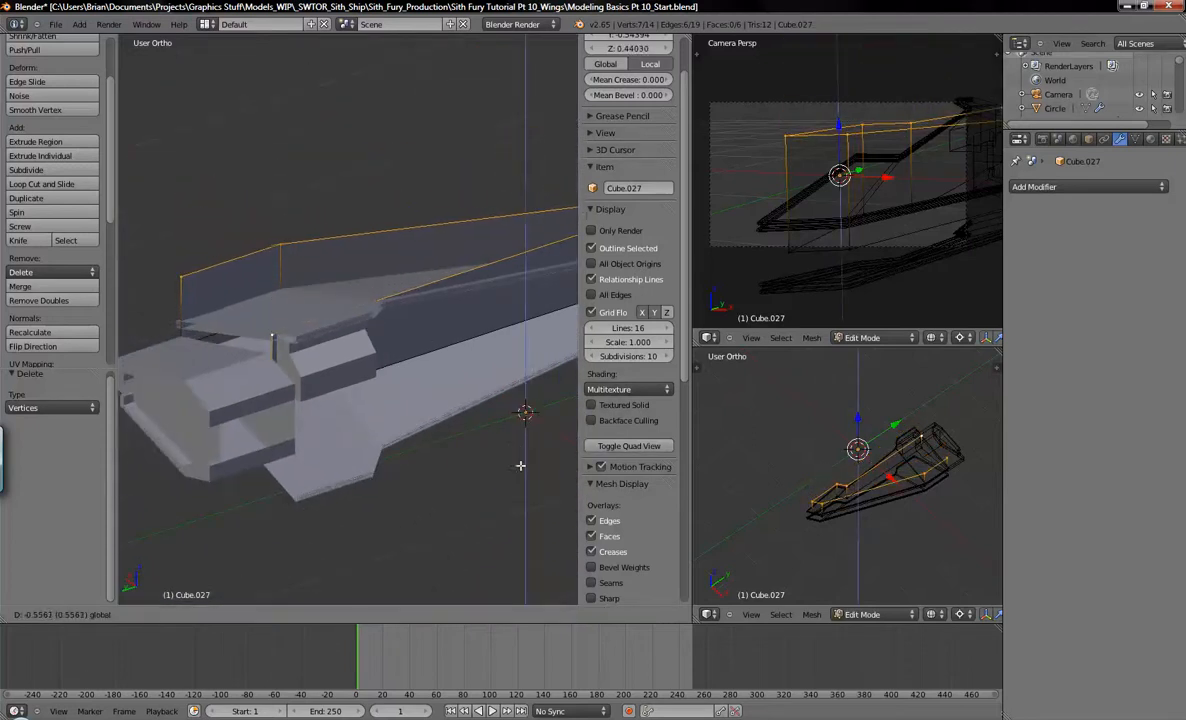
pyautogui.click(519, 456)
# Lower the upper vertex at the notch's inner corner about 0.19 in Z to the wing's upper plate.
pyautogui.moveTo(519, 456); pyautogui.dragTo(299, 396, button='middle')
pyautogui.scroll(4, 420, 286)
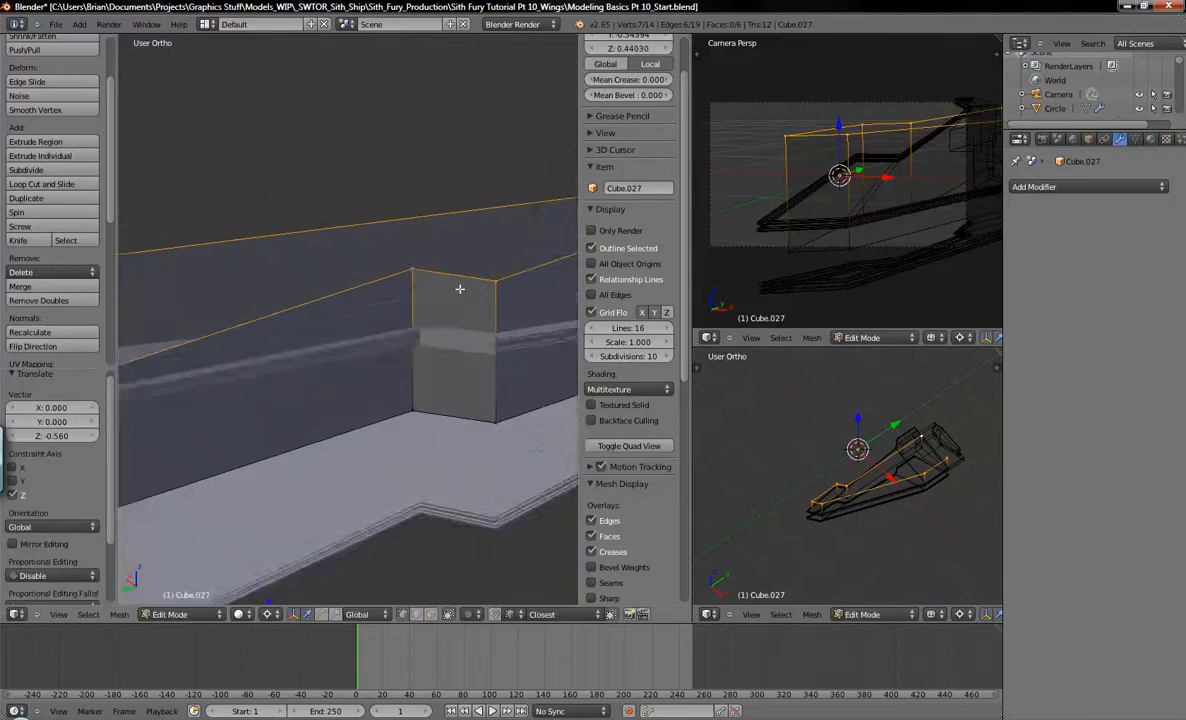
pyautogui.scroll(2, 416, 326)
pyautogui.keyDown('shift'); pyautogui.moveTo(437, 260); pyautogui.dragTo(318, 265, button='middle'); pyautogui.keyUp('shift')
pyautogui.rightClick(293, 264)
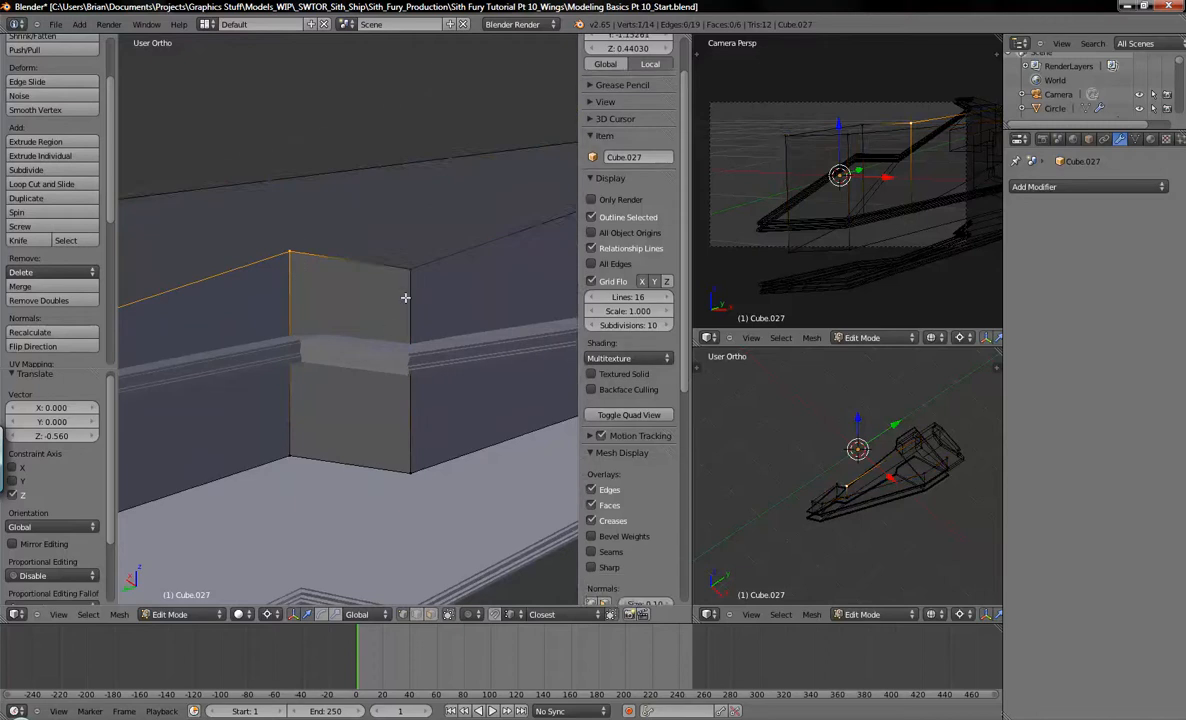
pyautogui.press('g')
pyautogui.press('z')
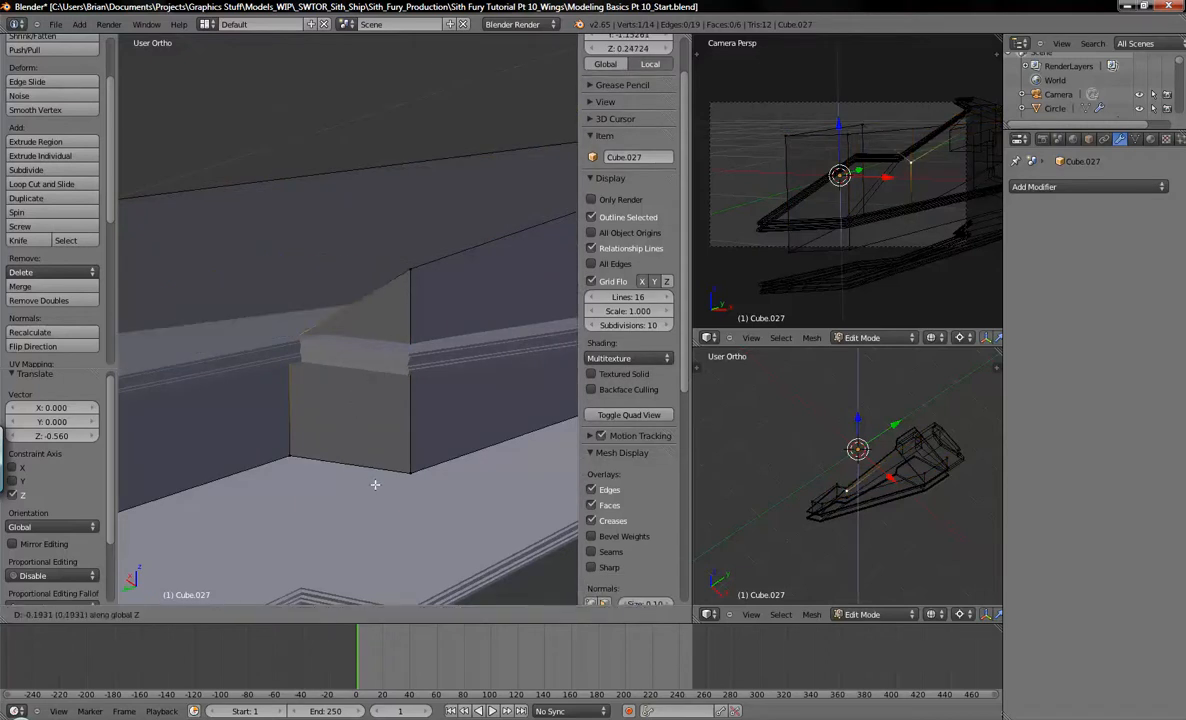
pyautogui.click(369, 475)
# Lower the upper vertex at the notch's other corner 0.170 in Z into the wing's upper plate.
pyautogui.press('a')
pyautogui.rightClick(404, 271)
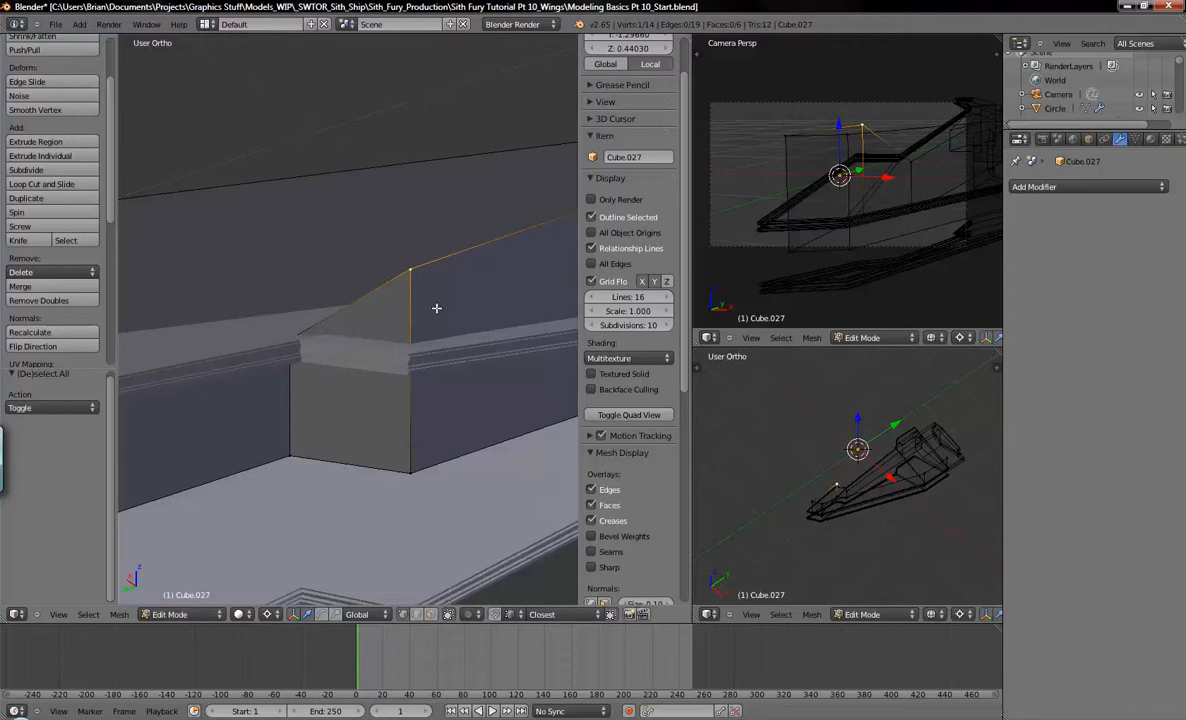
pyautogui.press('g')
pyautogui.press('z')
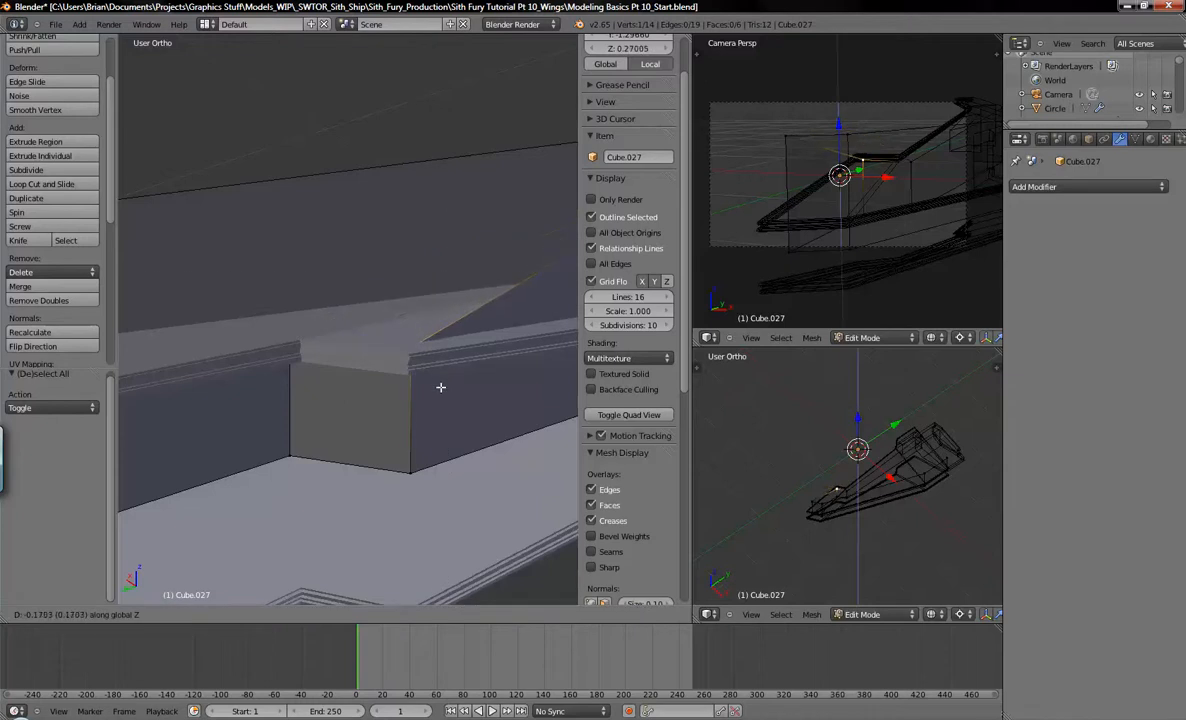
pyautogui.click(439, 394)
# Select the two upper vertices at the wing's tip and lower them along Z into the upper plate.
pyautogui.moveTo(439, 394); pyautogui.dragTo(438, 226, button='middle')
pyautogui.keyDown('shift'); pyautogui.rightClick(333, 194); pyautogui.keyUp('shift')
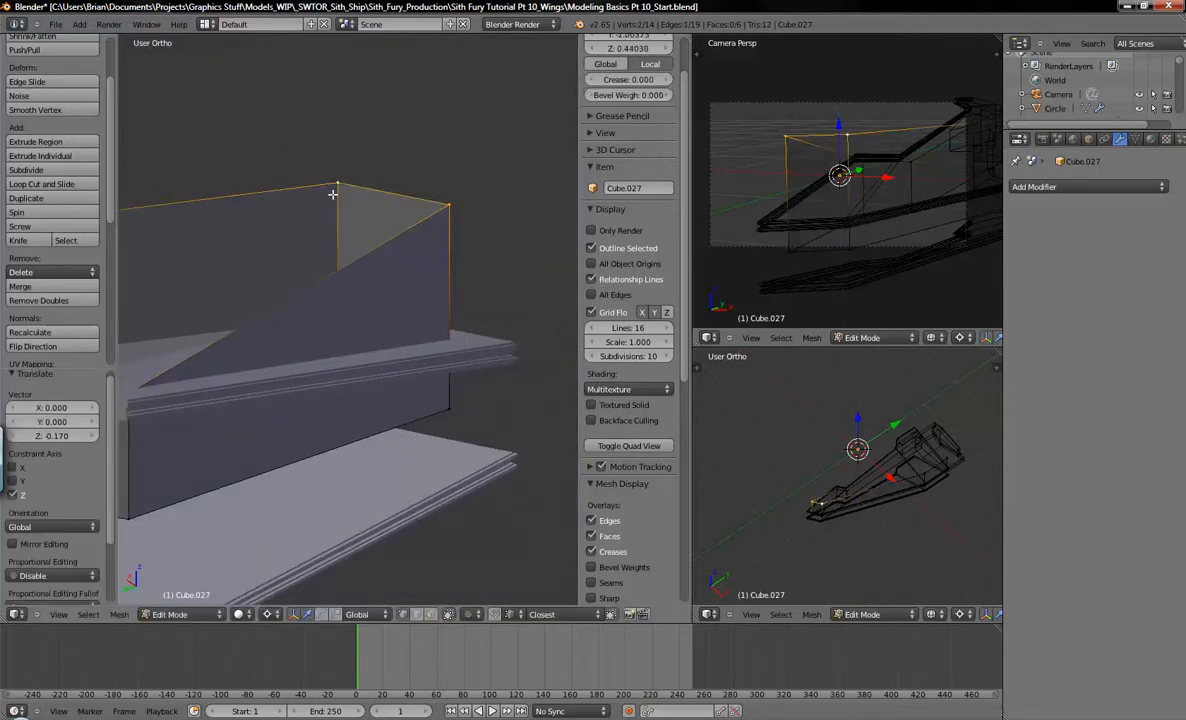
pyautogui.press('g')
pyautogui.press('z')
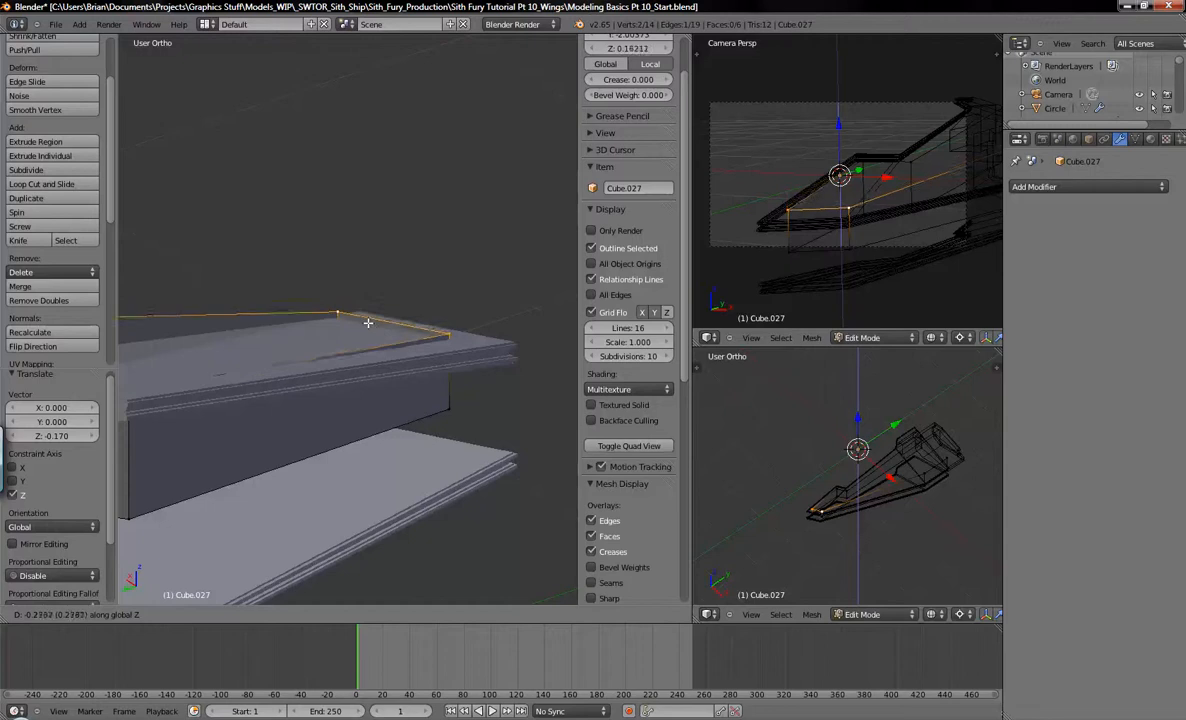
pyautogui.click(386, 328)
# Lower the two upper vertices at the rear of the panel's outer side to about Z 0.143, inside the upper plate.
pyautogui.moveTo(386, 328); pyautogui.dragTo(387, 397, button='middle')
pyautogui.scroll(-3, 474, 371)
pyautogui.scroll(-3, 190, 408)
pyautogui.keyDown('shift'); pyautogui.moveTo(503, 373); pyautogui.dragTo(296, 410, button='middle'); pyautogui.keyUp('shift')
pyautogui.press('a')
pyautogui.scroll(2, 394, 346)
pyautogui.rightClick(383, 340)
pyautogui.keyDown('shift'); pyautogui.rightClick(490, 318); pyautogui.keyUp('shift')
pyautogui.press('g')
pyautogui.press('z')
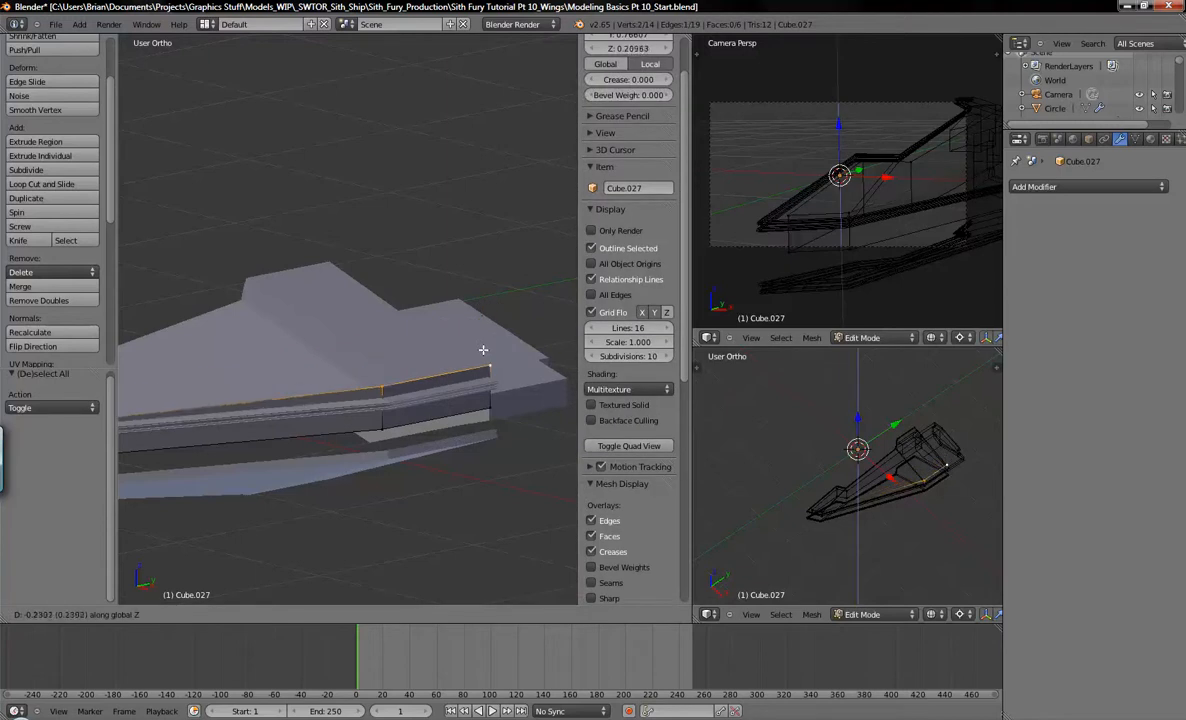
pyautogui.click(483, 362)
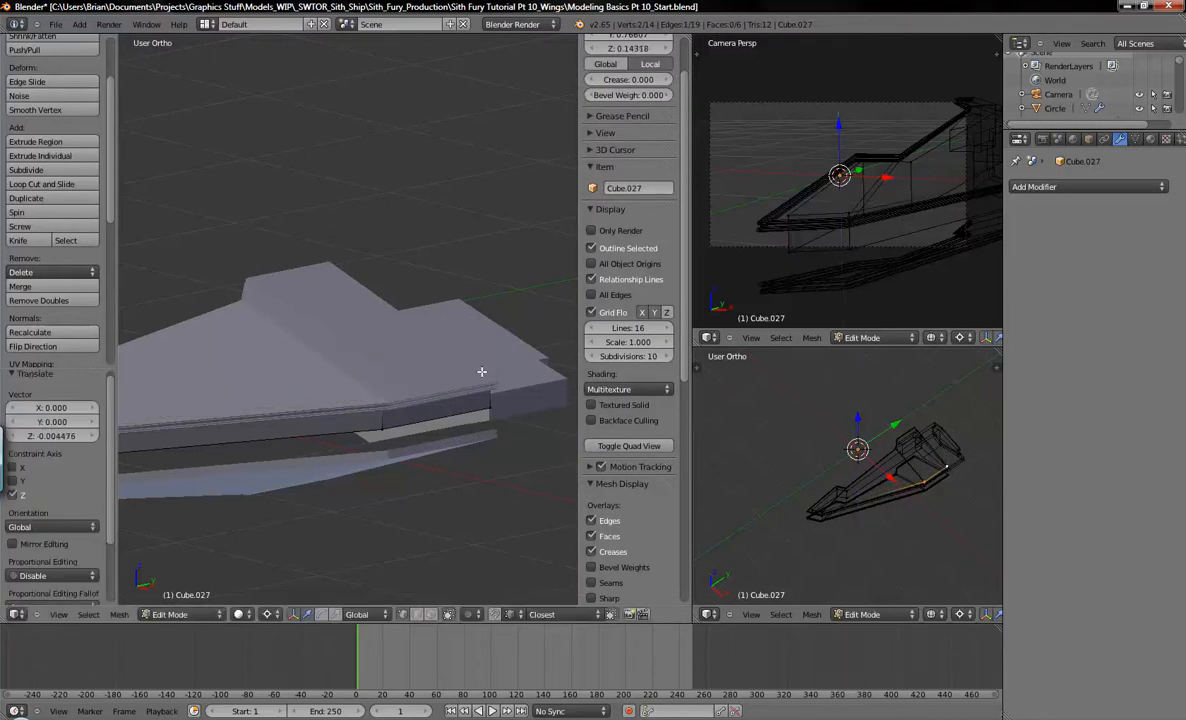
pyautogui.press('a')
# Add a Mirror modifier to the panel with only the Z axis enabled and clipping turned on.
pyautogui.moveTo(201, 406); pyautogui.dragTo(363, 402, button='middle')
pyautogui.keyDown('shift'); pyautogui.moveTo(240, 403); pyautogui.dragTo(376, 394, button='middle'); pyautogui.keyUp('shift')
pyautogui.press('Tab')
pyautogui.click(1030, 186)
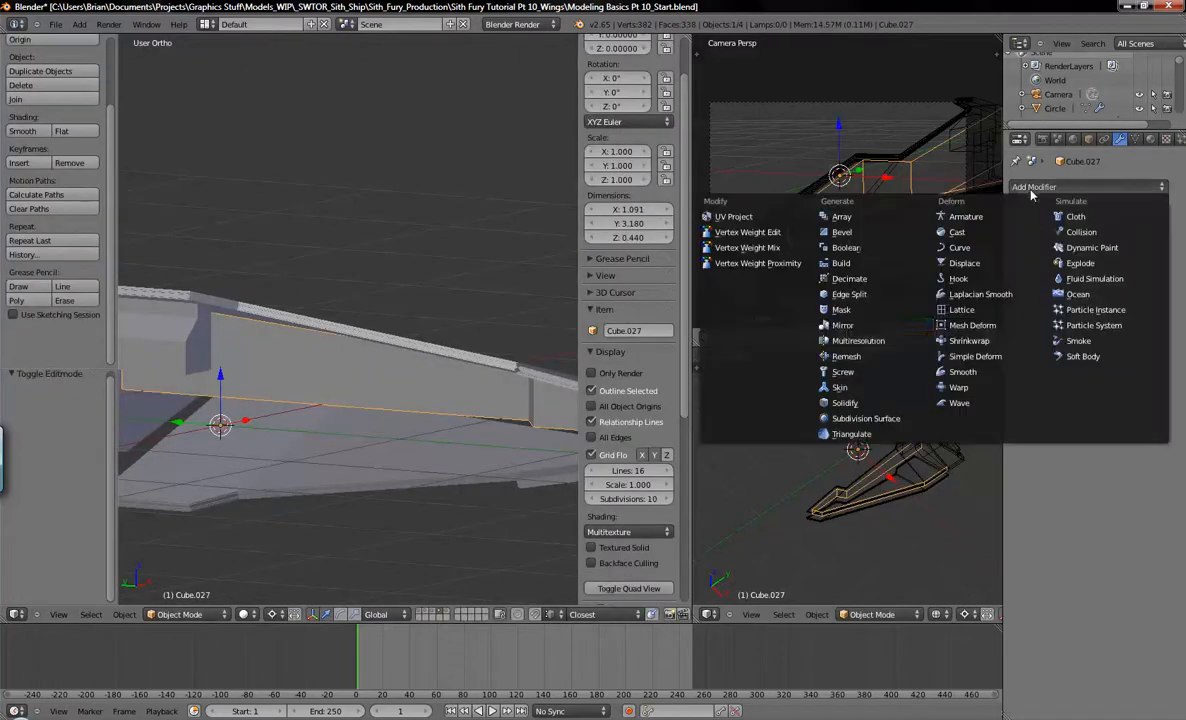
pyautogui.click(845, 327)
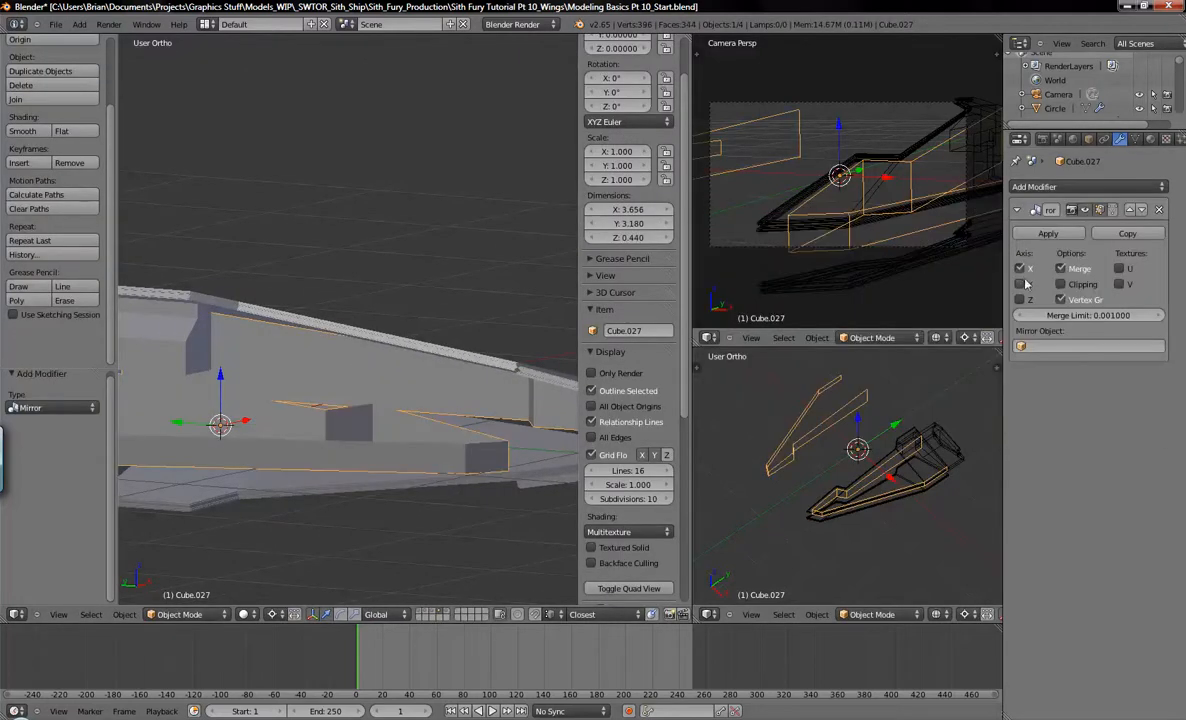
pyautogui.click(1020, 268)
pyautogui.click(1020, 299)
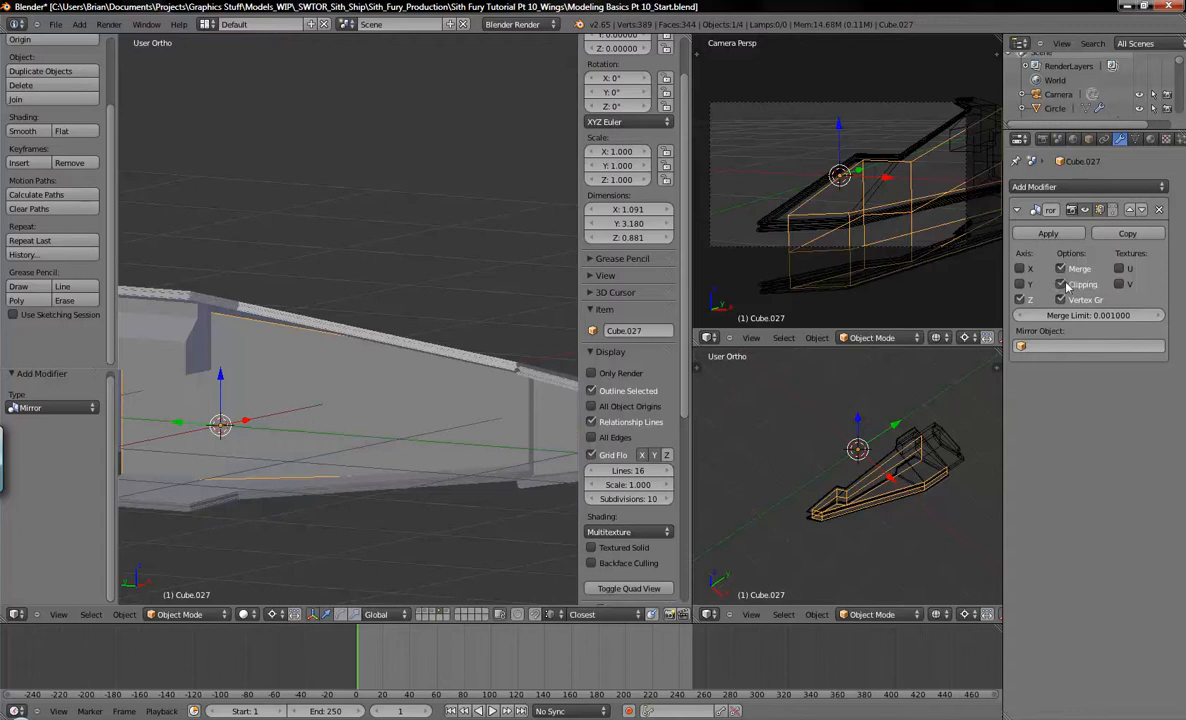
pyautogui.click(1061, 284)
# Cut a vertical edge loop across the side of the panel's upper half and slide it towards the rear, near the wing's notch.
pyautogui.moveTo(363, 372); pyautogui.dragTo(376, 336, button='middle')
pyautogui.press('Tab')
pyautogui.press('Tab')
pyautogui.press('z')
pyautogui.keyDown('shift'); pyautogui.moveTo(503, 340); pyautogui.dragTo(426, 369, button='middle'); pyautogui.keyUp('shift')
pyautogui.moveTo(426, 369); pyautogui.dragTo(368, 371, button='middle')
pyautogui.press('Tab')
pyautogui.keyDown('shift'); pyautogui.moveTo(442, 352); pyautogui.dragTo(306, 360, button='middle'); pyautogui.keyUp('shift')
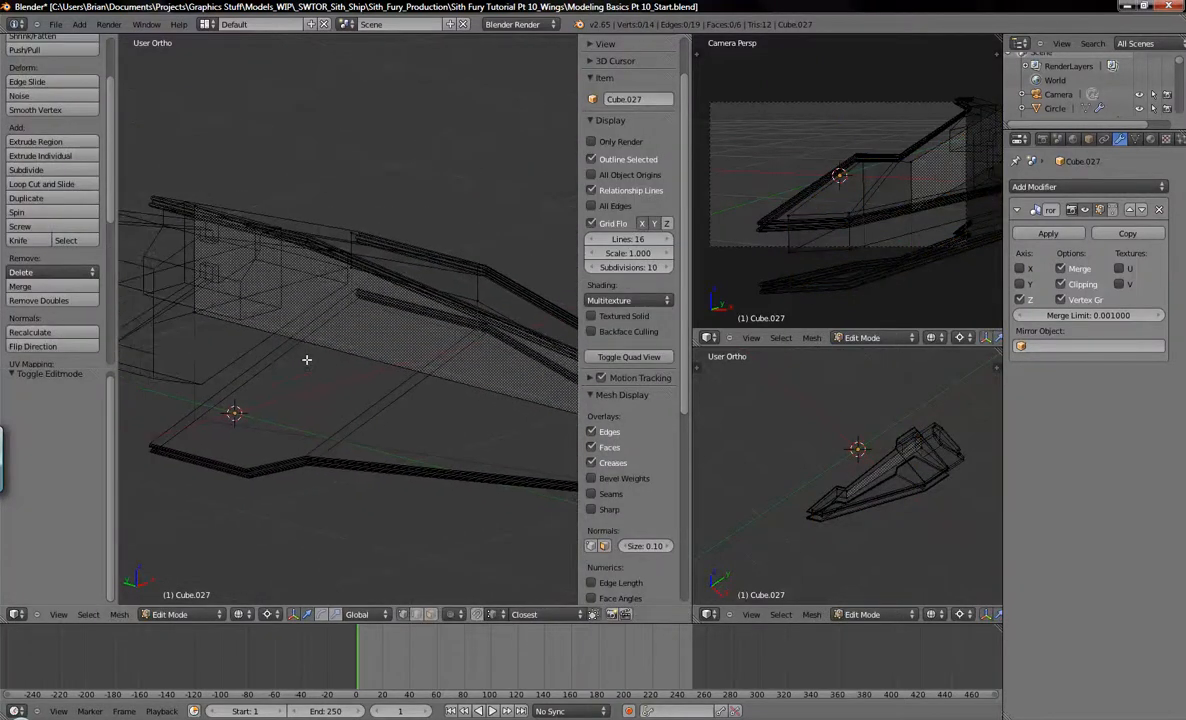
pyautogui.press('z')
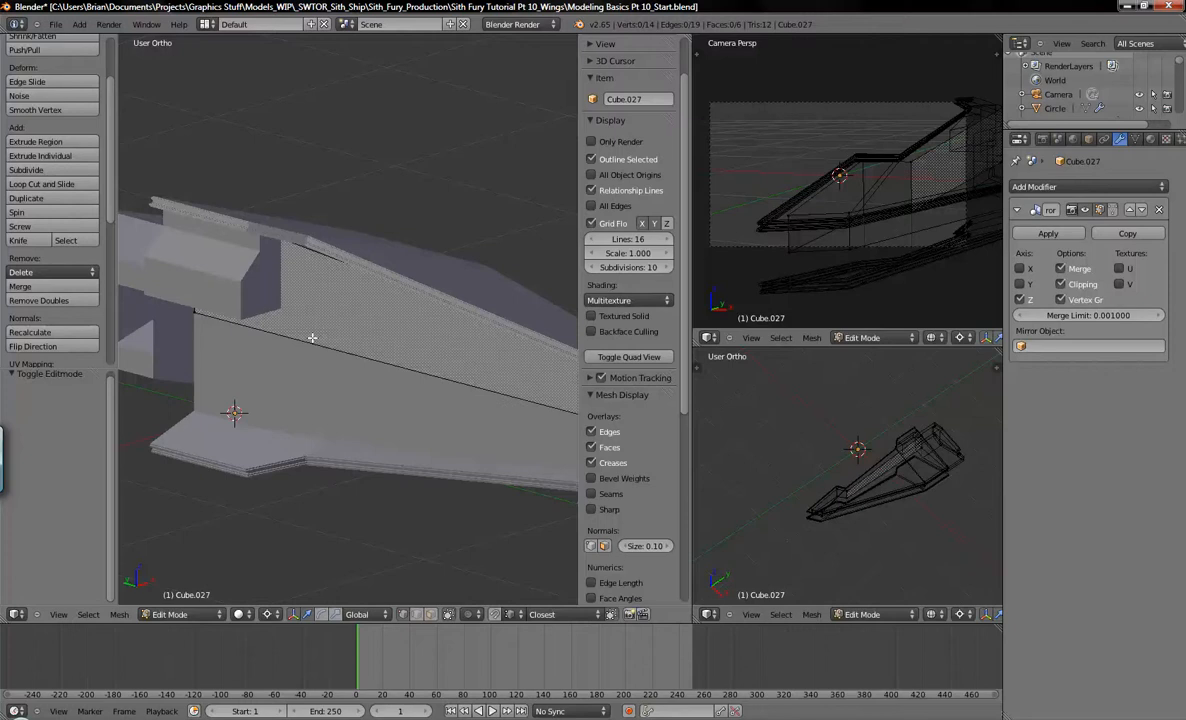
pyautogui.hotkey('ctrl', 'r')
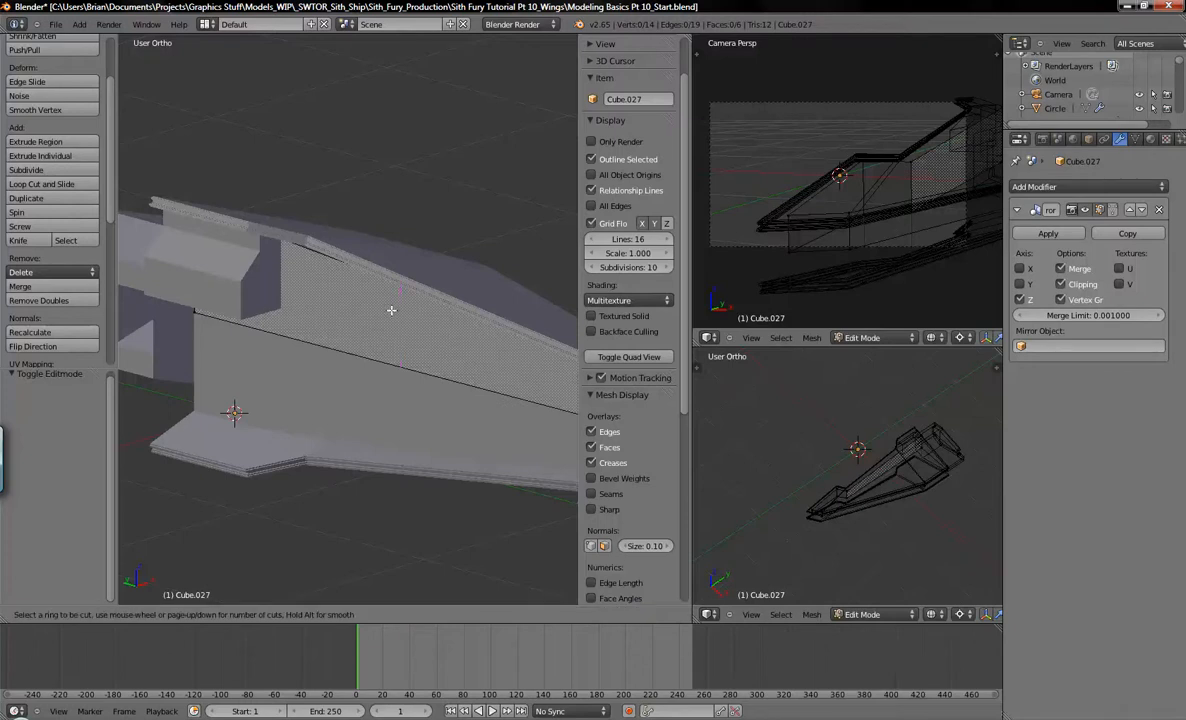
pyautogui.click(371, 280)
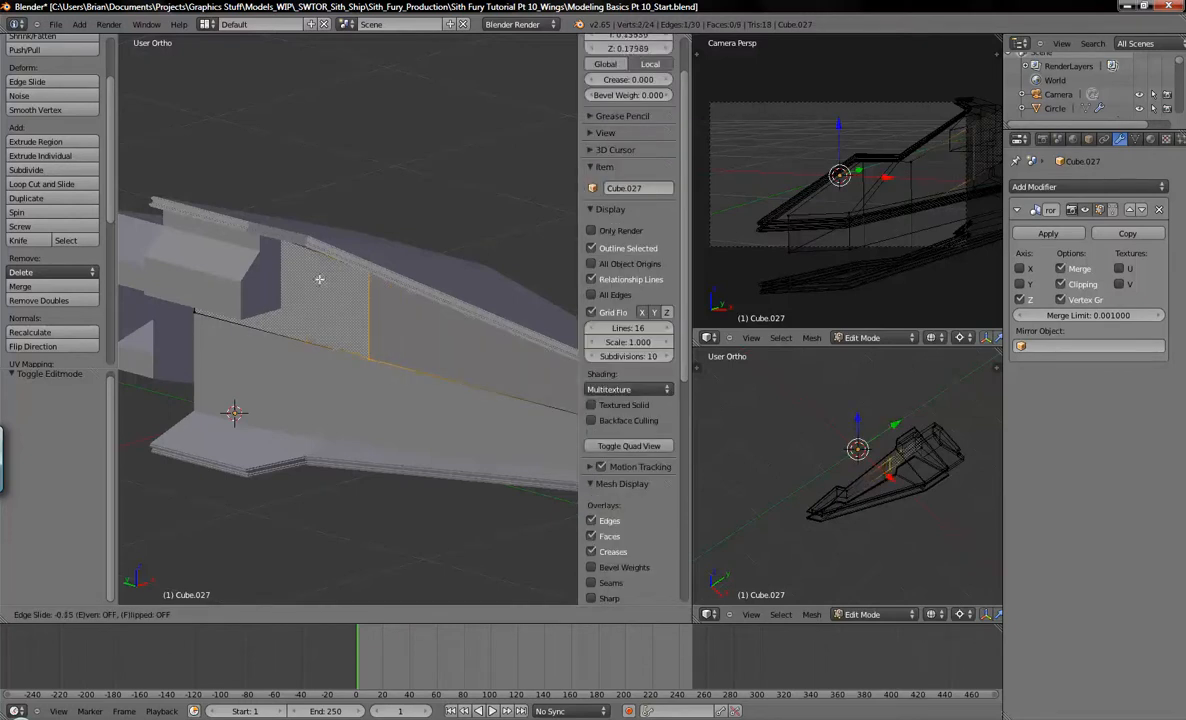
pyautogui.click(265, 274)
# Move the new edge -0.08755 along Y to line up with the corner of the wing's notch.
pyautogui.press('KP_7')
pyautogui.keyDown('shift'); pyautogui.moveTo(545, 36); pyautogui.dragTo(299, 310, button='middle'); pyautogui.keyUp('shift')
pyautogui.press('z')
pyautogui.scroll(2, 383, 306)
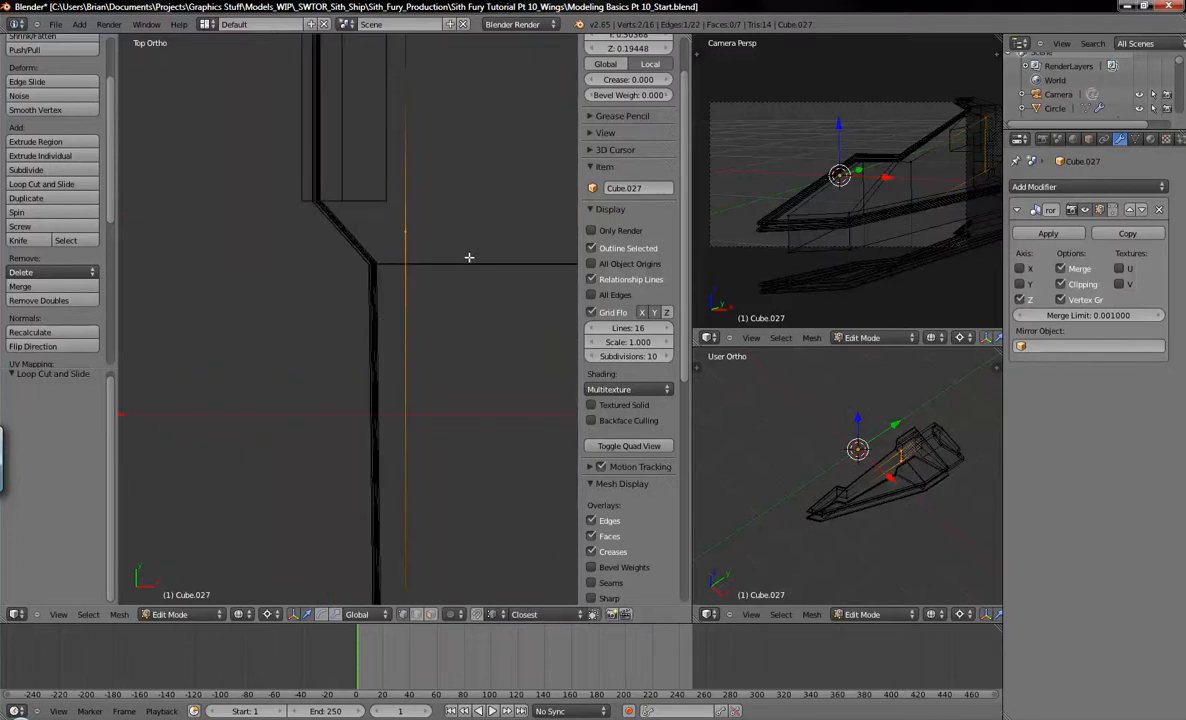
pyautogui.keyDown('shift'); pyautogui.moveTo(453, 264); pyautogui.dragTo(373, 280, button='middle'); pyautogui.keyUp('shift')
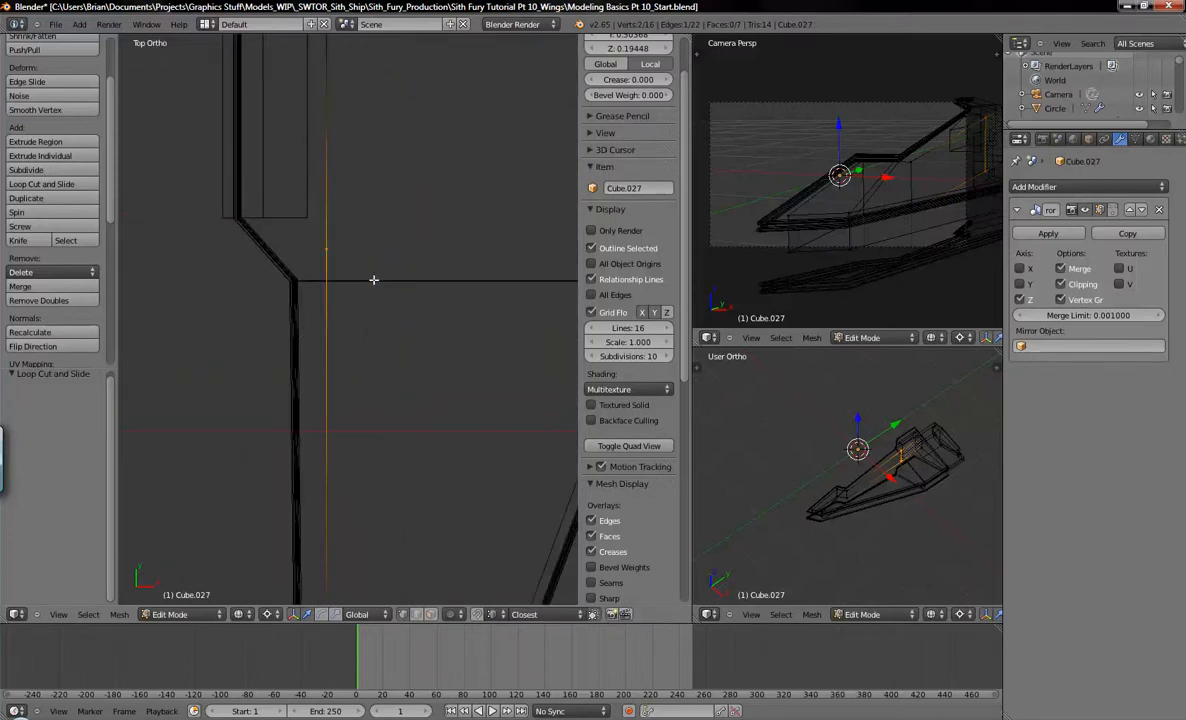
pyautogui.press('g')
pyautogui.press('y')
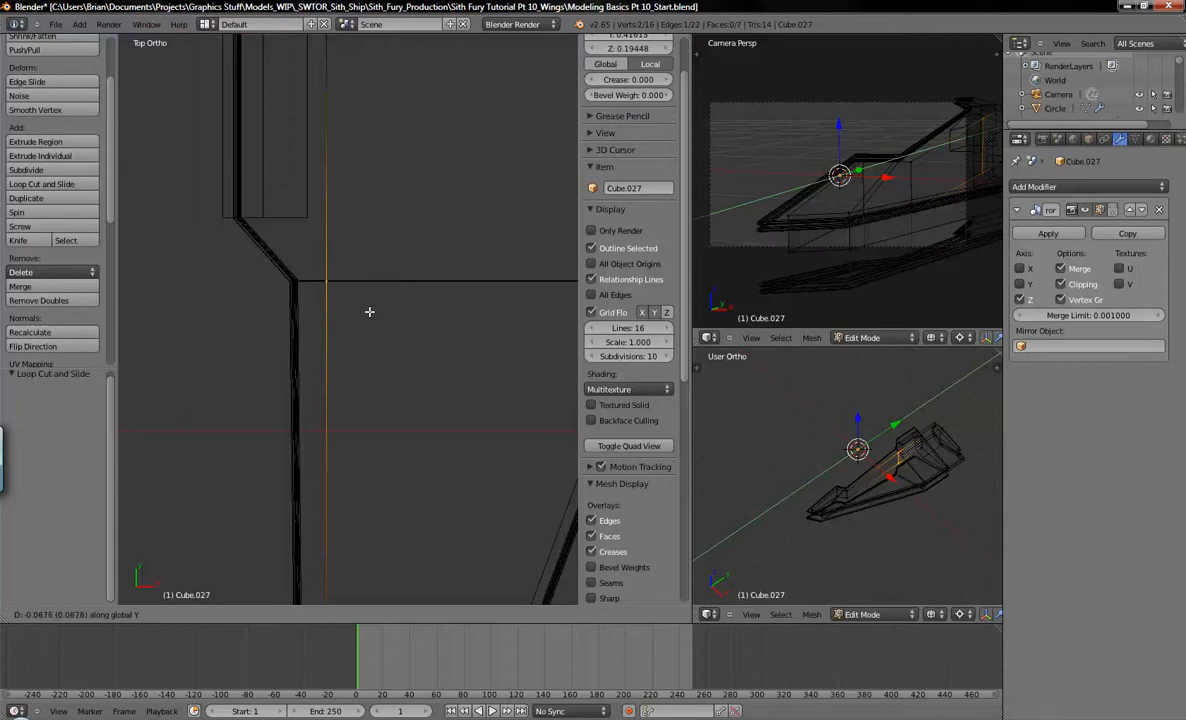
pyautogui.click(369, 311)
# Raise the new edge's upper vertex 0.02312 in Z, plus a slight further lift, into the upper plate and clear the selection.
pyautogui.moveTo(349, 296); pyautogui.dragTo(360, 270, button='middle')
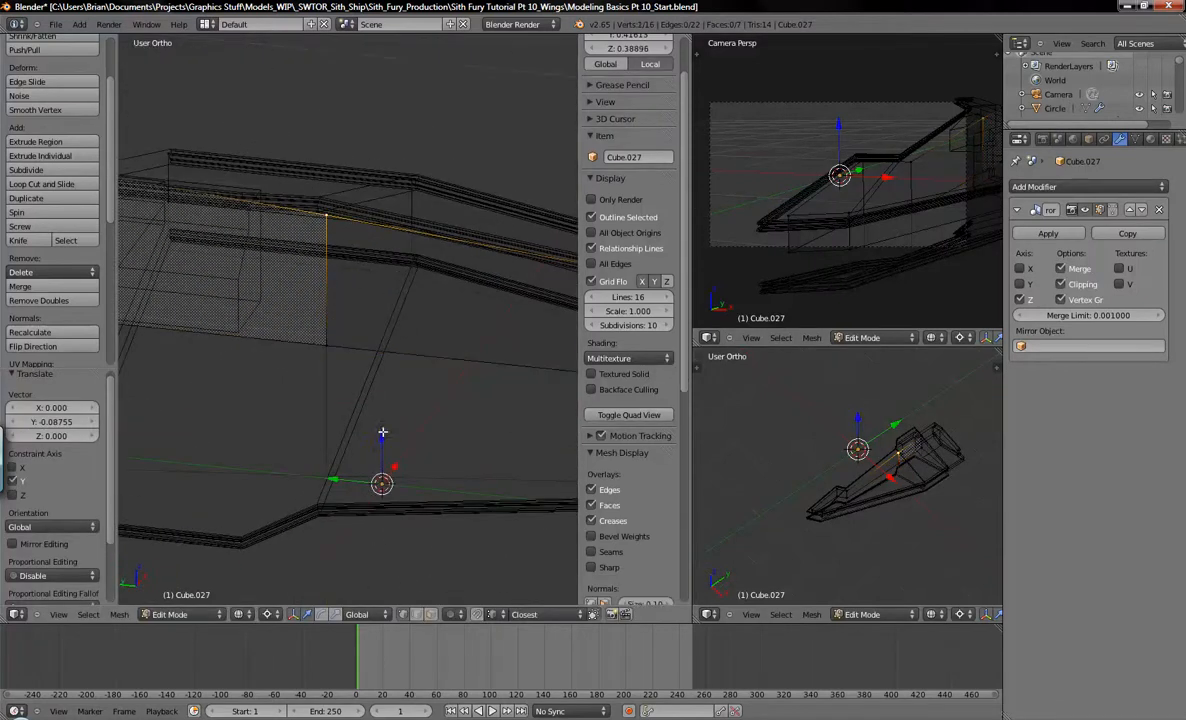
pyautogui.moveTo(380, 444); pyautogui.dragTo(381, 436)
pyautogui.press('z')
pyautogui.moveTo(394, 436)
pyautogui.mouseDown(button='middle')
pyautogui.moveTo(386, 364)
pyautogui.moveTo(398, 357)
pyautogui.mouseUp(button='middle')
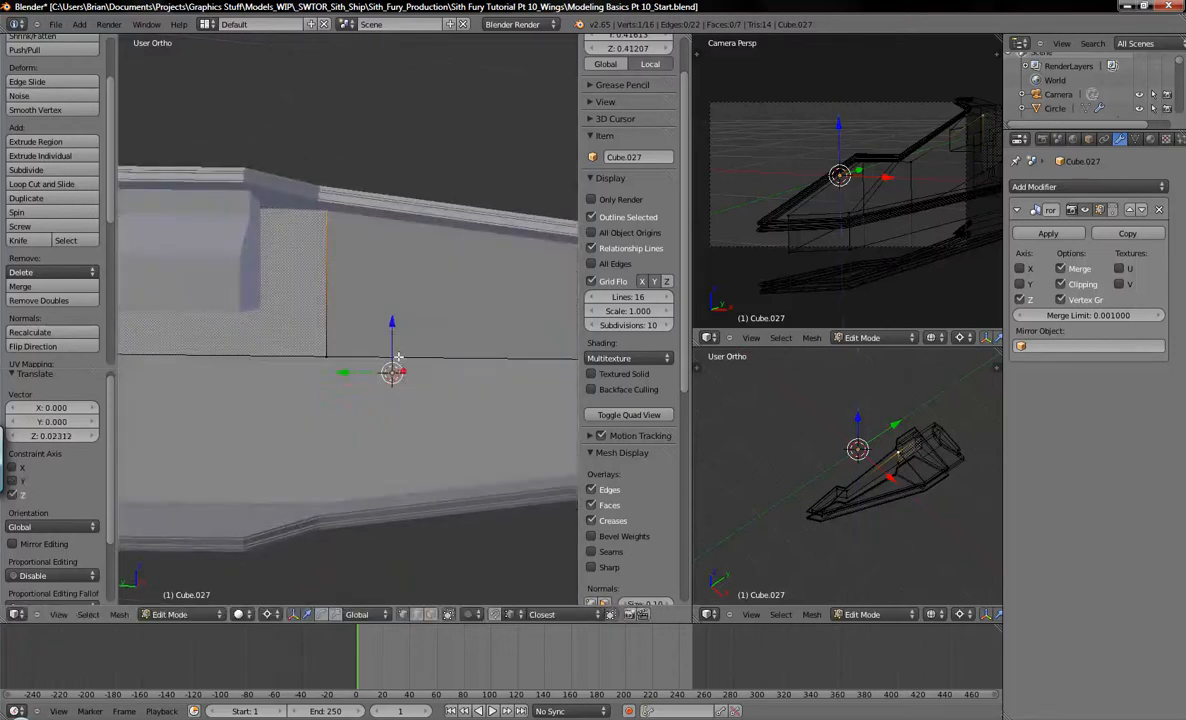
pyautogui.moveTo(393, 322); pyautogui.dragTo(393, 316)
pyautogui.press('a')
# Finish editing the panel and select the small stepped block Cube.013 at the wing's rear in Object Mode.
pyautogui.moveTo(412, 238); pyautogui.dragTo(310, 378, button='middle')
pyautogui.press('Tab')
pyautogui.scroll(-3, 280, 342)
pyautogui.rightClick(256, 332)
pyautogui.scroll(4, 363, 354)
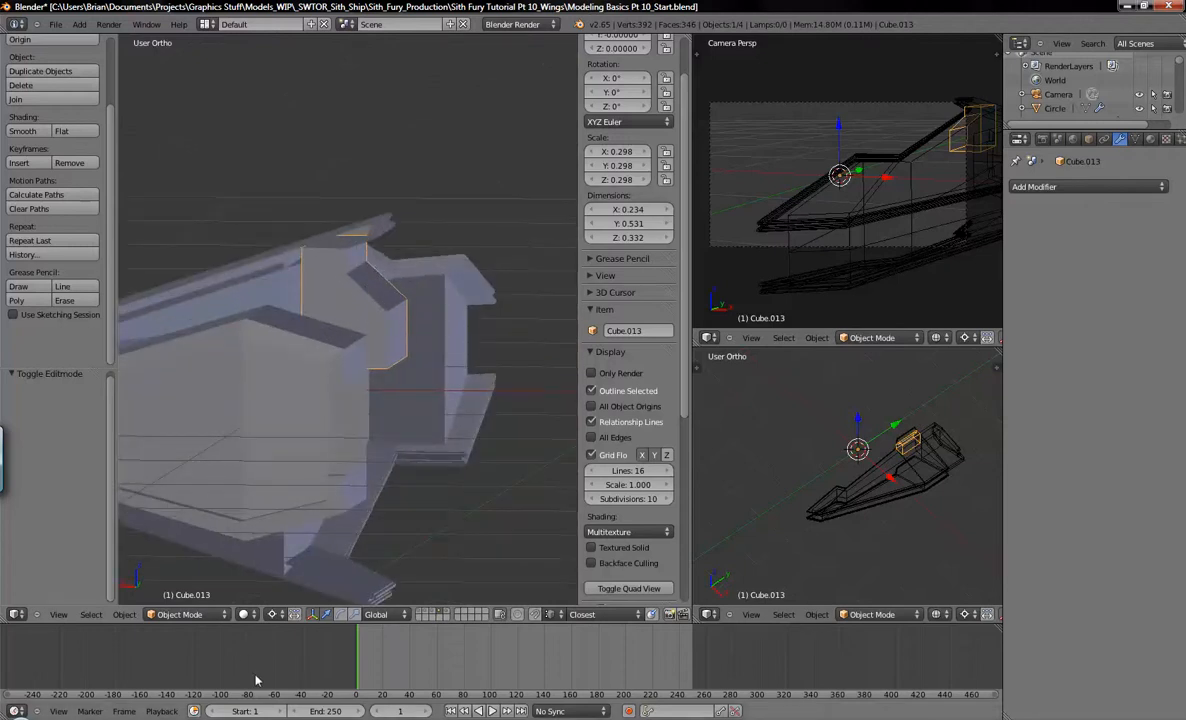
# Switch to Windows Photo Gallery, browse the ship reference images and examine the area around the hexagonal engine up close.
pyautogui.click(246, 718)
pyautogui.press('Right')
pyautogui.press('Right')
pyautogui.press('Right')
pyautogui.press('Right')
pyautogui.press('Right')
pyautogui.press('Right')
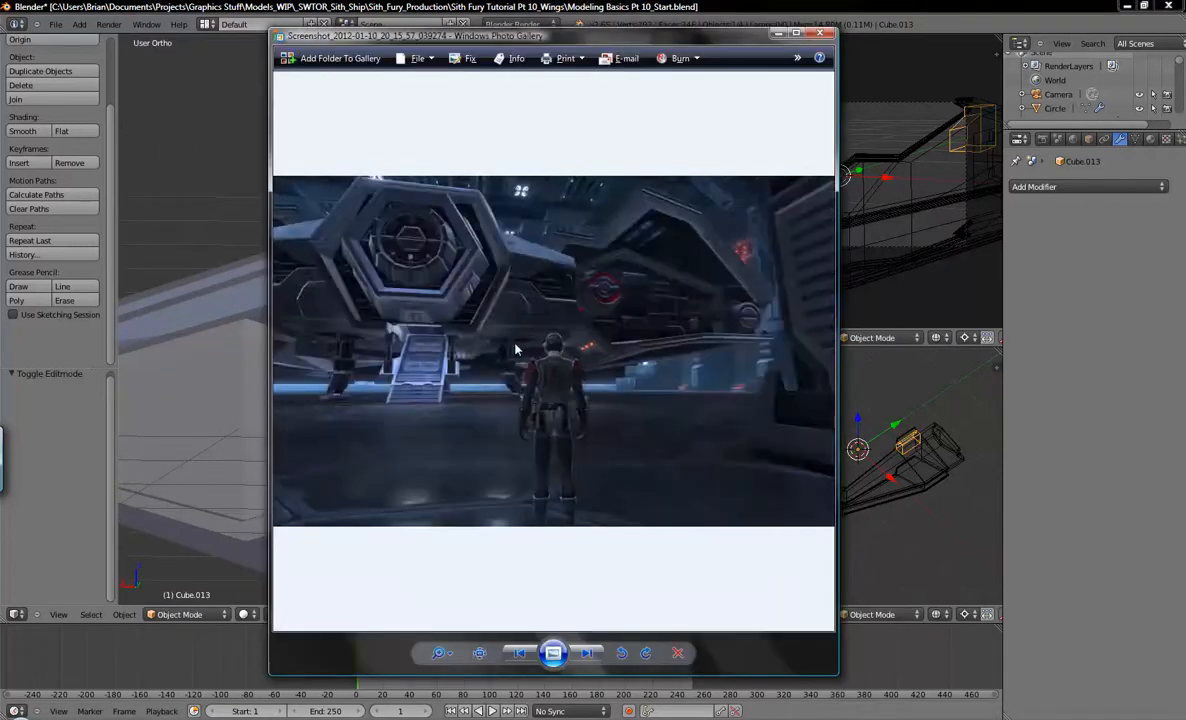
pyautogui.press('Right')
pyautogui.press('Right')
pyautogui.press('Right')
pyautogui.press('Right')
pyautogui.press('Right')
pyautogui.press('Right')
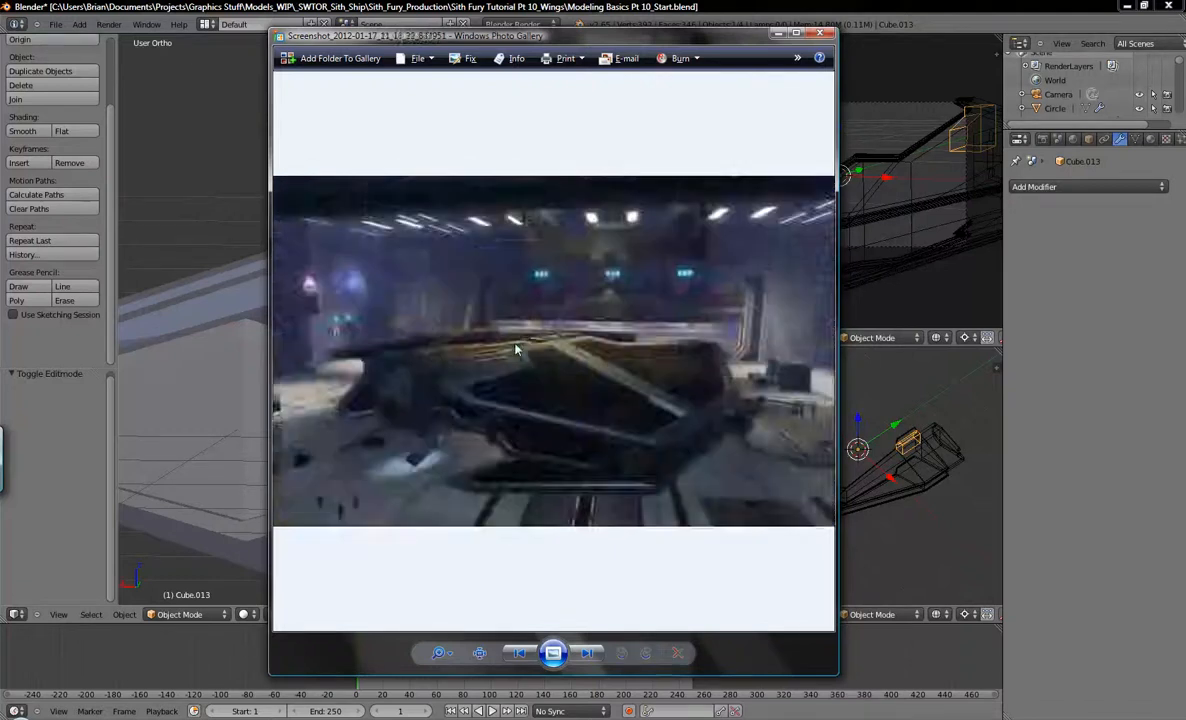
pyautogui.press('Right')
pyautogui.press('Right')
pyautogui.press('Right')
pyautogui.press('Right')
pyautogui.press('Right')
pyautogui.press('Right')
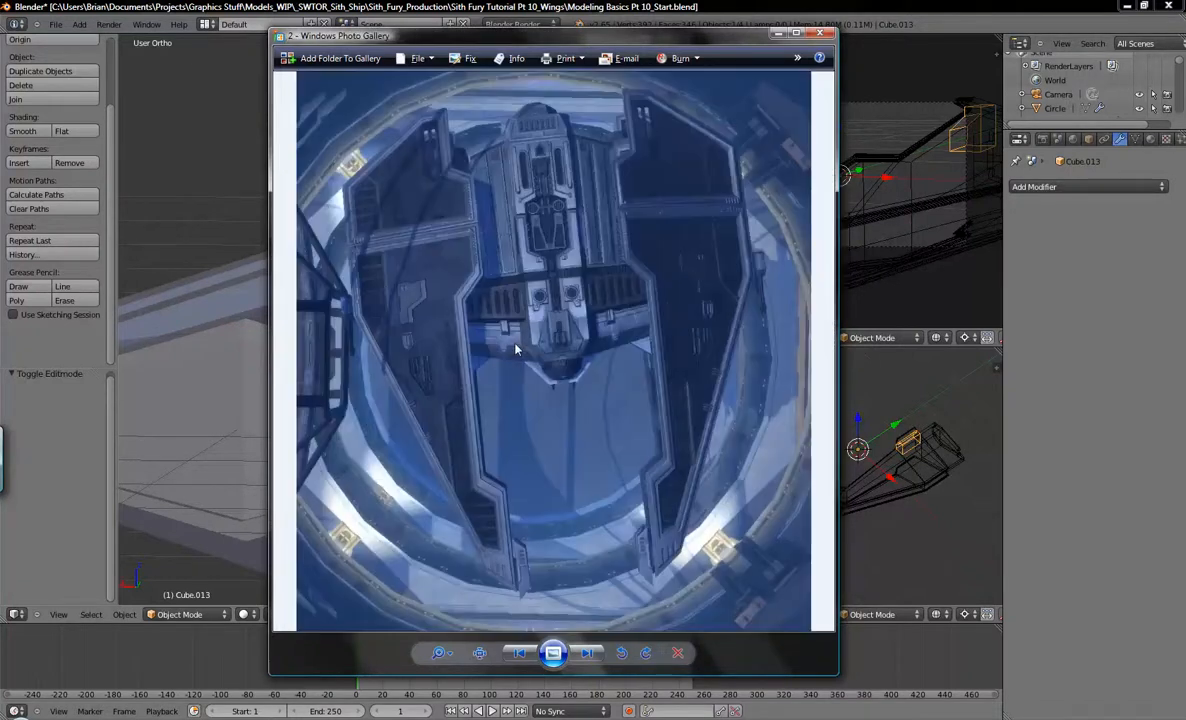
pyautogui.press('Right')
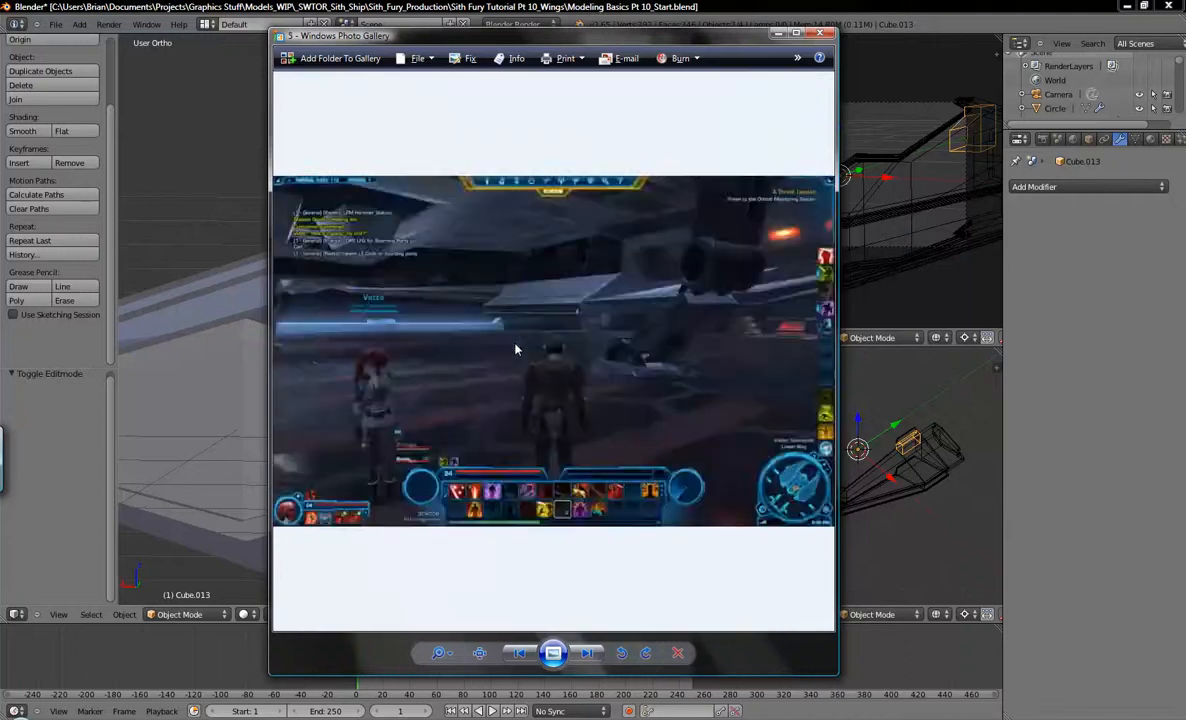
pyautogui.press('Right')
pyautogui.press('Right')
pyautogui.scroll(4, 516, 349)
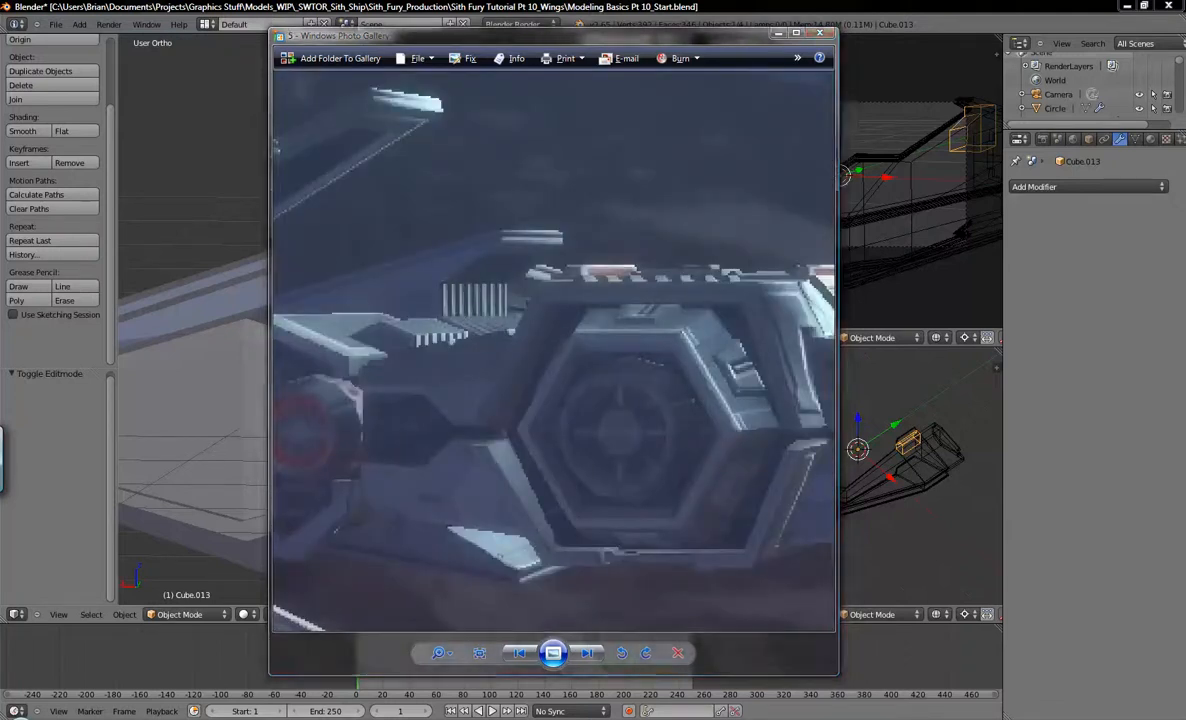
# Return to Blender and lower the stepped block's upper middle edge loop 0.06319 along Z in Edit Mode.
pyautogui.hotkey('alt', 'F4')
pyautogui.press('Tab')
pyautogui.scroll(3, 350, 295)
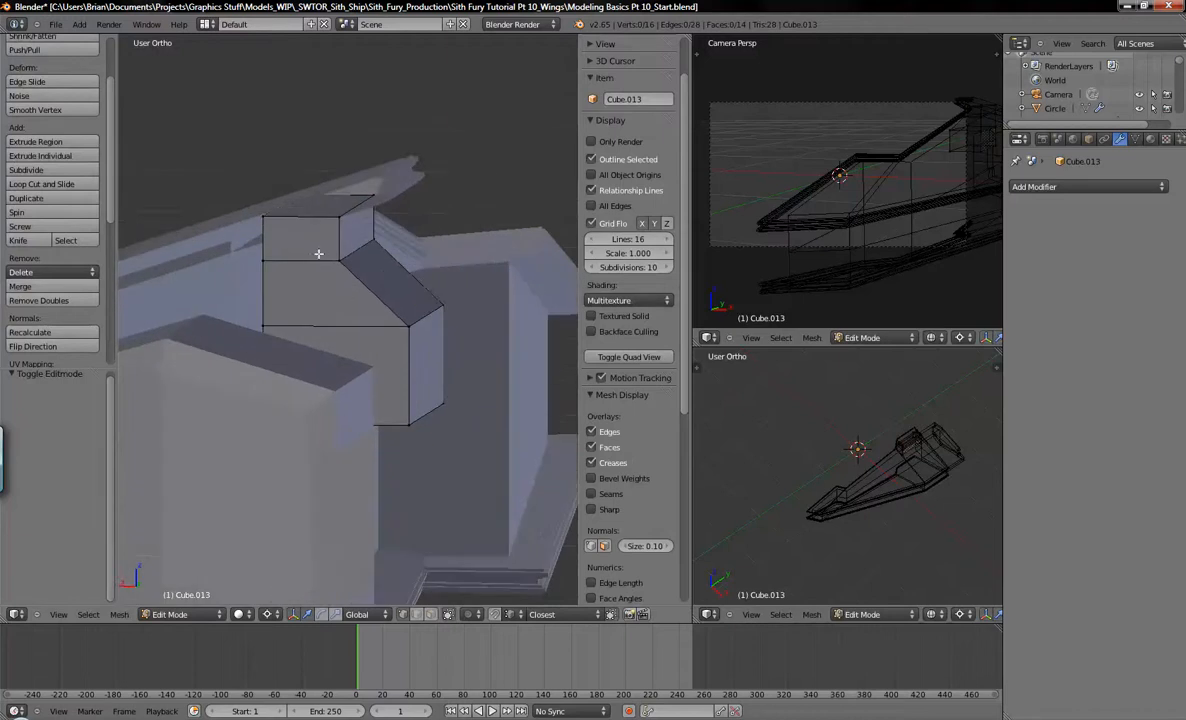
pyautogui.keyDown('alt'); pyautogui.rightClick(310, 259); pyautogui.keyUp('alt')
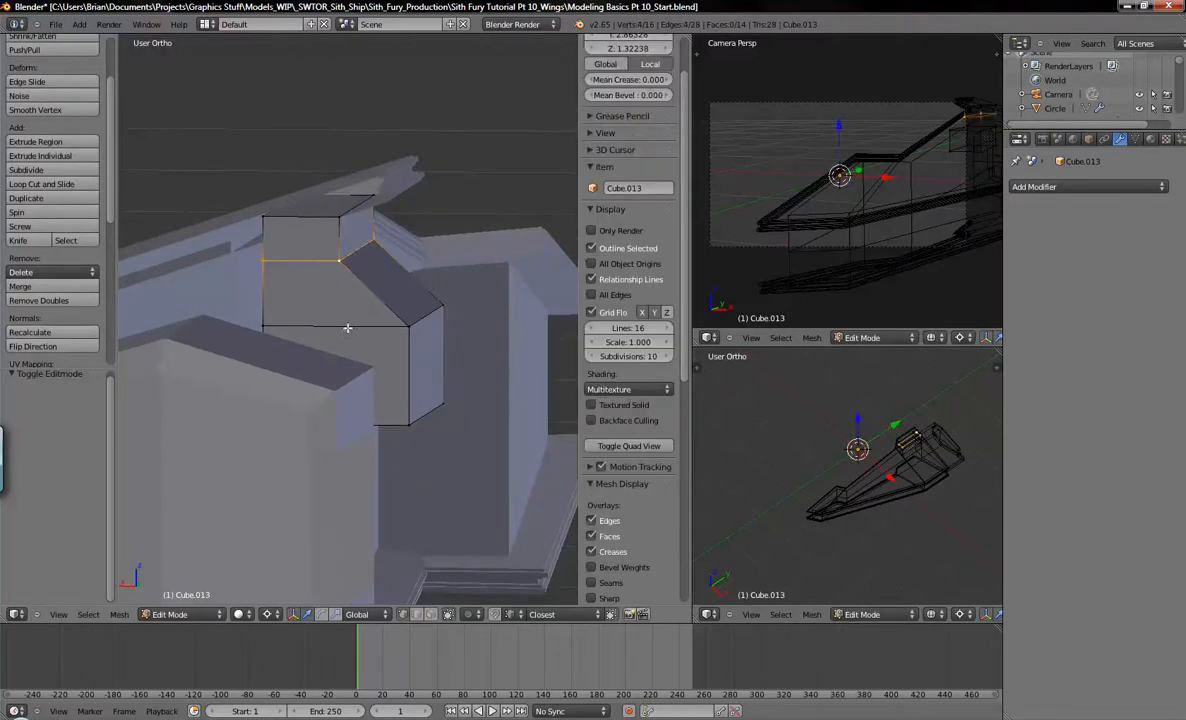
pyautogui.press('g')
pyautogui.press('z')
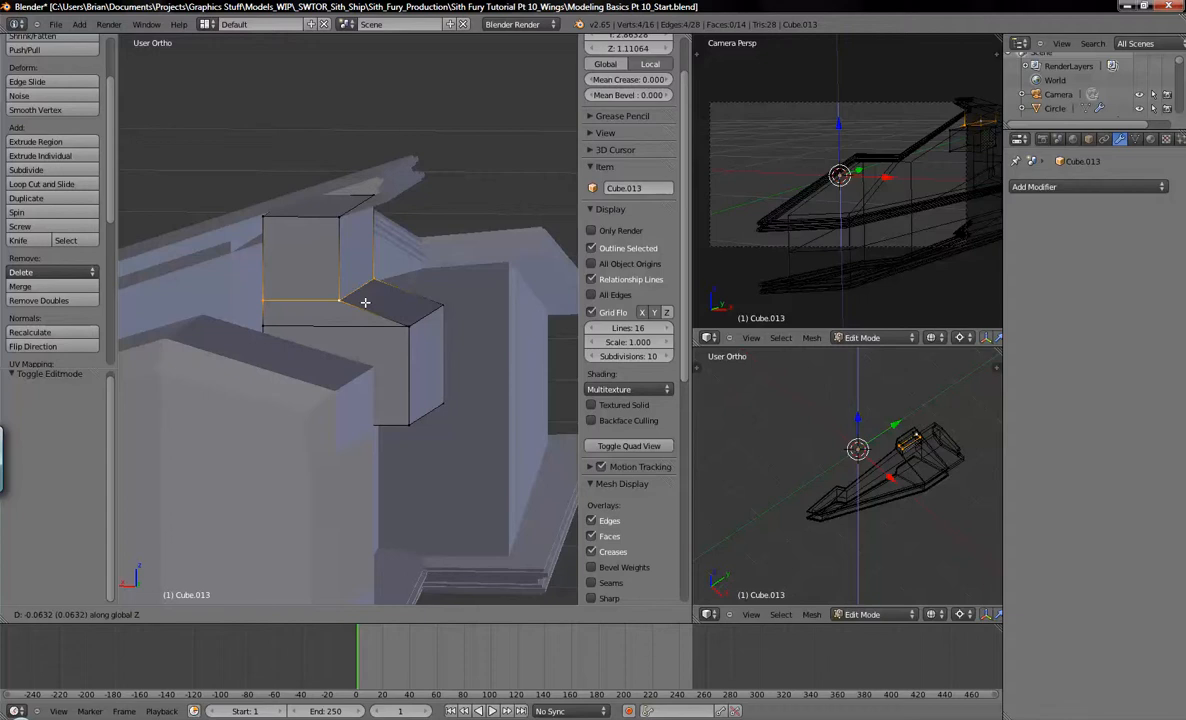
pyautogui.click(365, 302)
# Add the block's next lower edge loop to the selection and lower both 0.05078 in Z, plus a slight further drop.
pyautogui.keyDown('alt'); pyautogui.keyDown('shift'); pyautogui.rightClick(322, 329); pyautogui.keyUp('shift'); pyautogui.keyUp('alt')
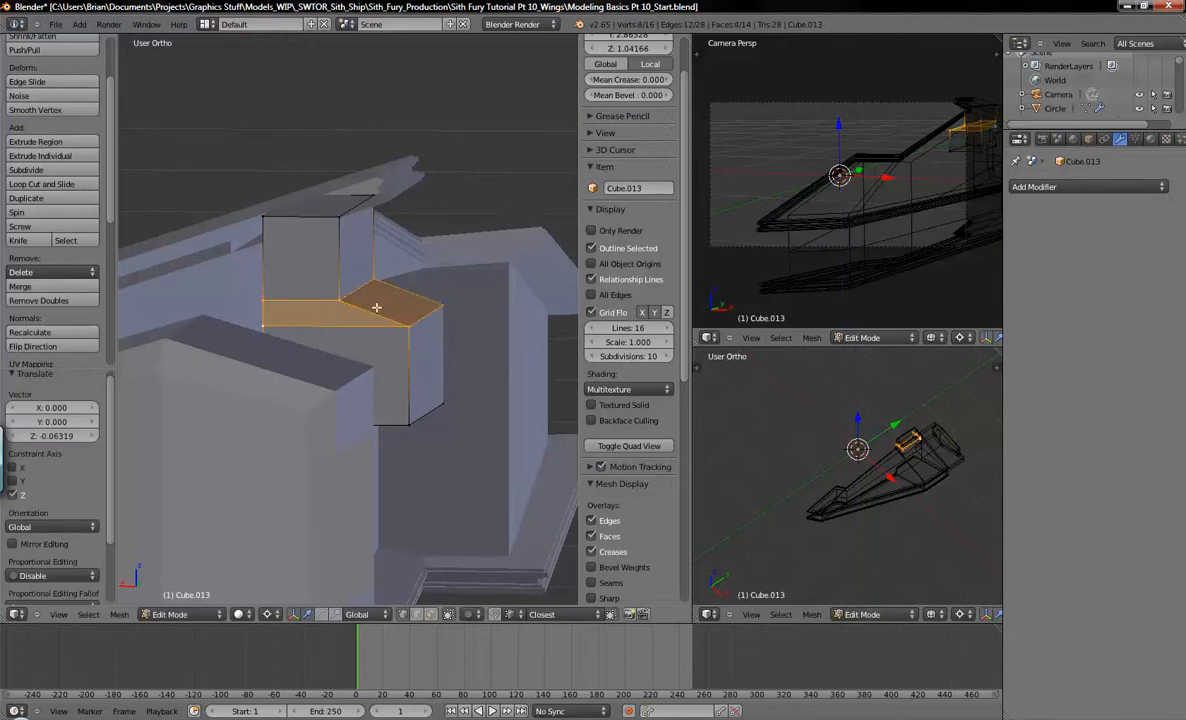
pyautogui.press('g')
pyautogui.press('z')
pyautogui.click(428, 364)
pyautogui.moveTo(428, 364); pyautogui.dragTo(453, 267, button='middle')
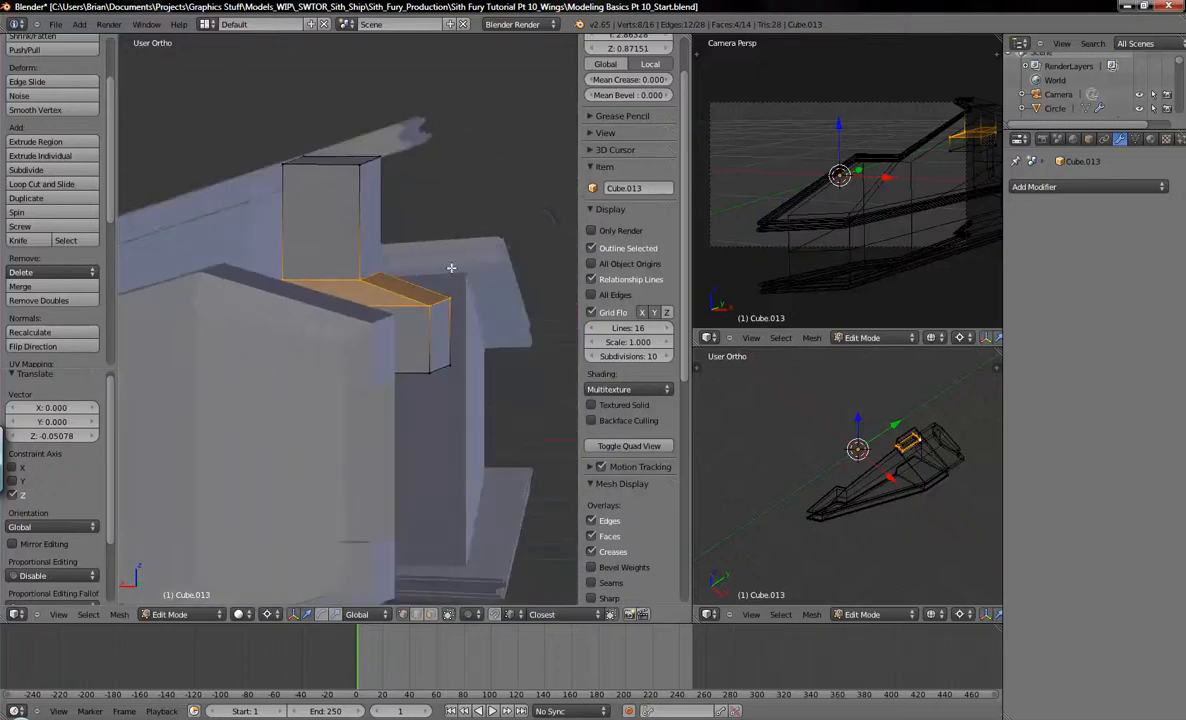
pyautogui.press('g')
pyautogui.press('z')
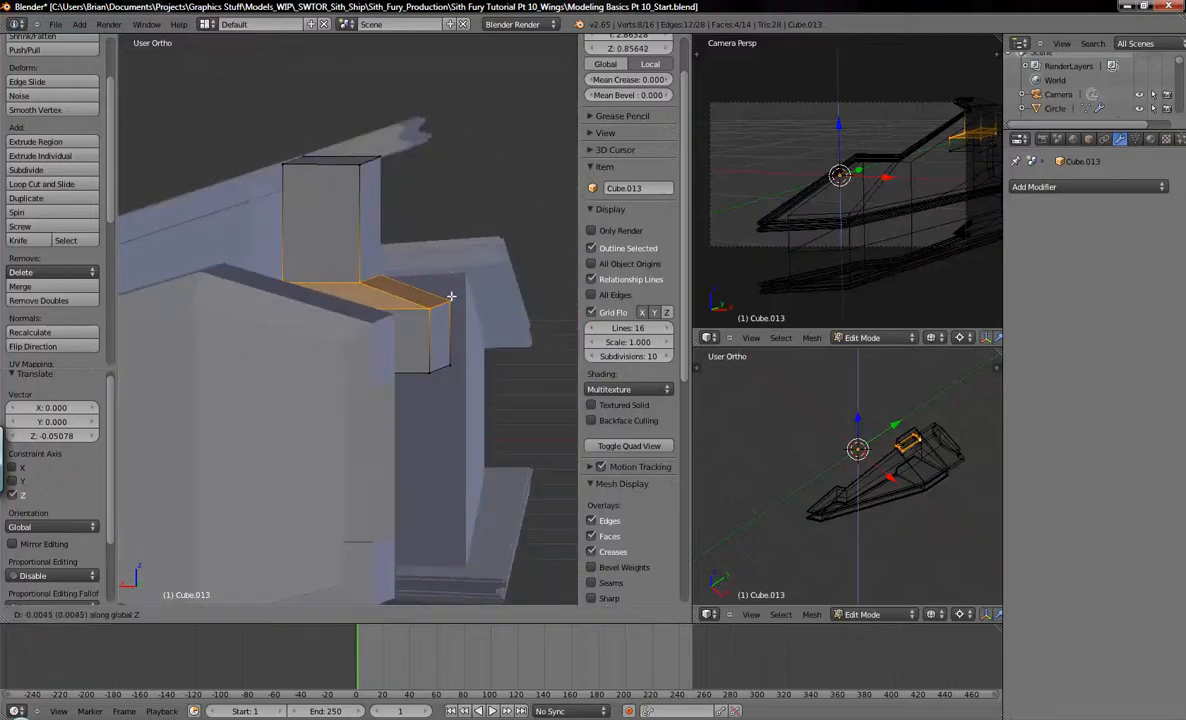
pyautogui.click(451, 298)
pyautogui.moveTo(397, 265); pyautogui.dragTo(397, 286, button='middle')
pyautogui.press('a')
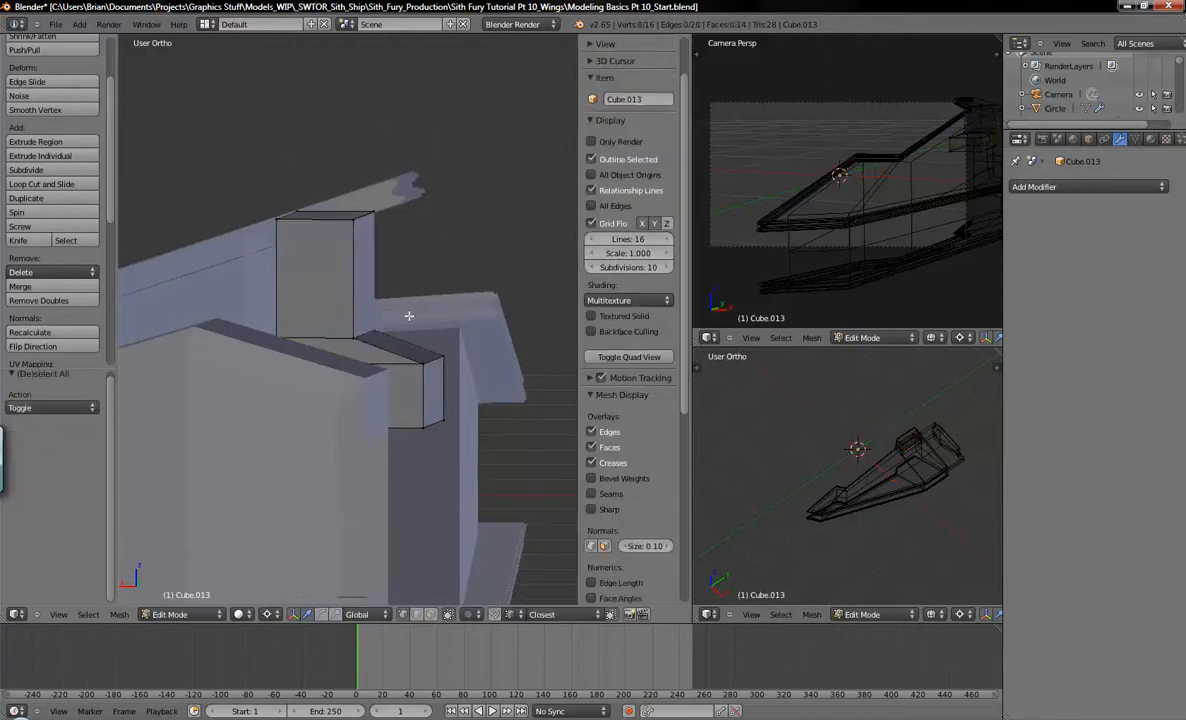
# Cut a centred horizontal edge loop through the tall upper section of the block.
pyautogui.press('ctrl+KP_1')
pyautogui.scroll(2, 397, 318)
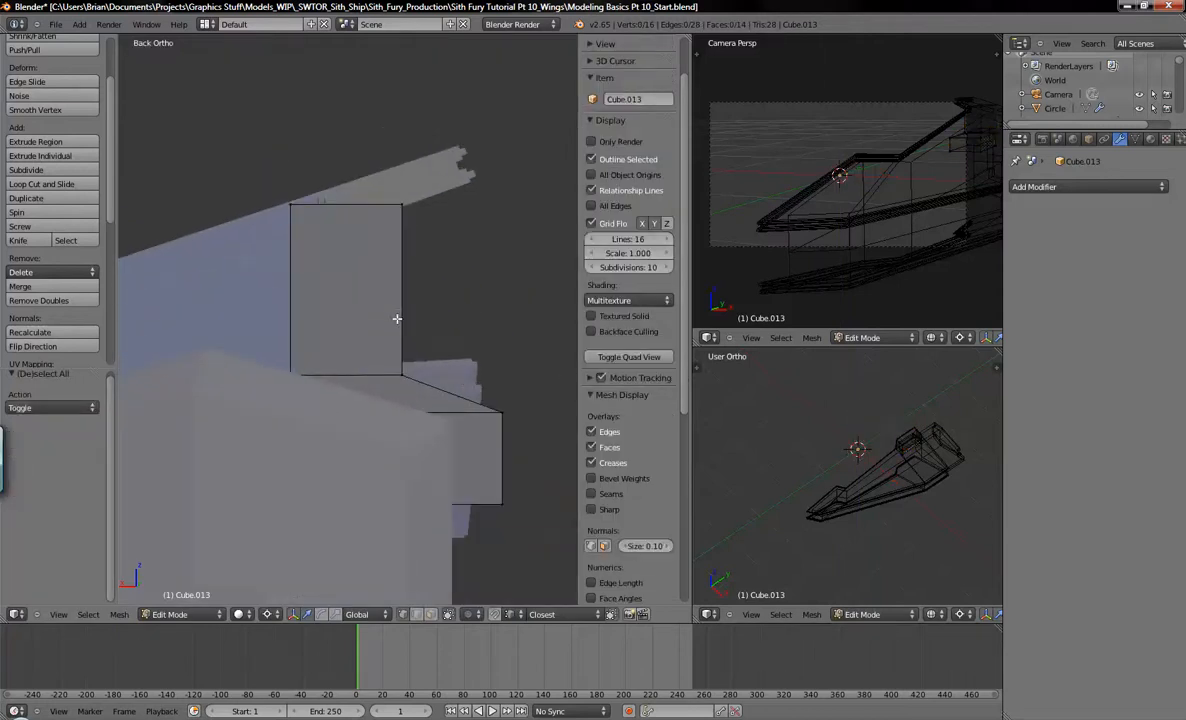
pyautogui.hotkey('ctrl', 'r')
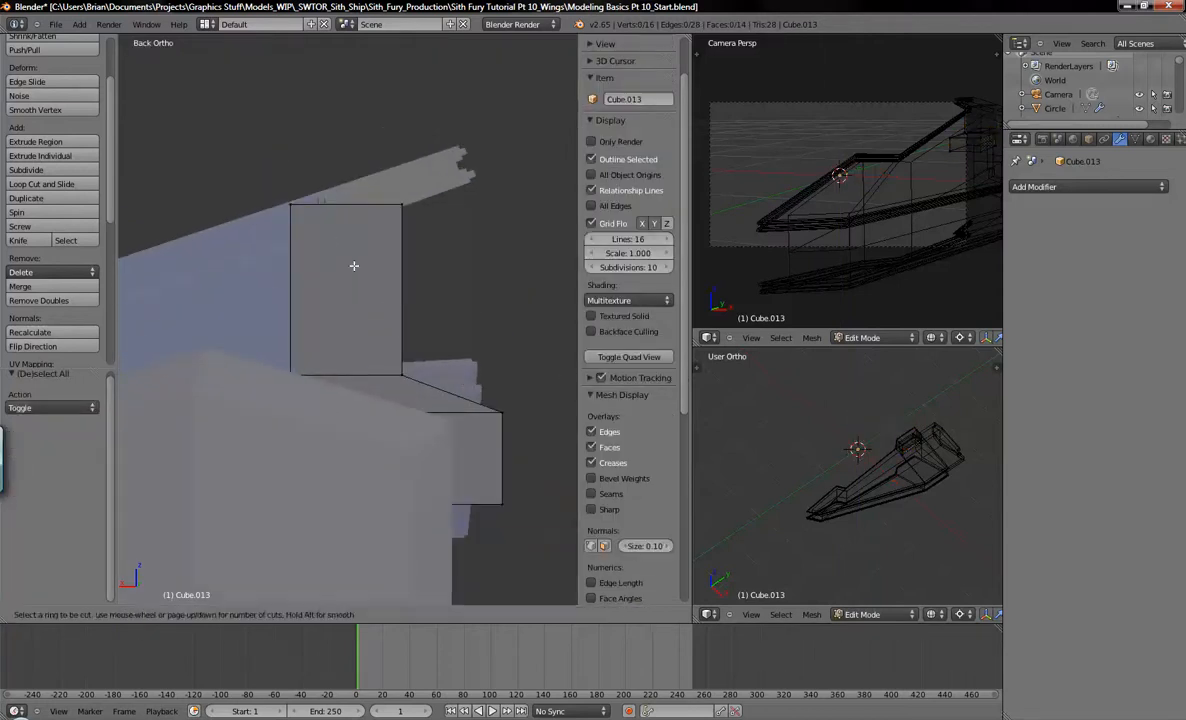
pyautogui.click(401, 267)
pyautogui.rightClick(433, 274)
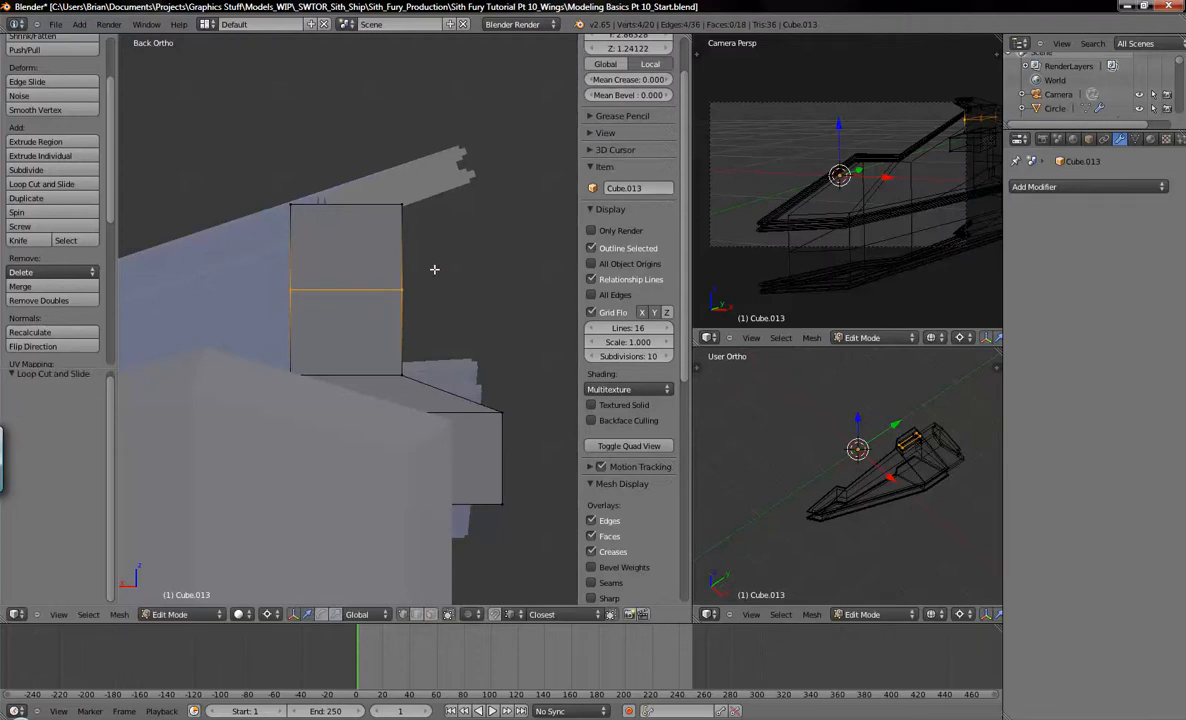
# Cut a second horizontal edge loop in the block and slide it up by about 0.80, just below its top.
pyautogui.hotkey('ctrl', 'r')
pyautogui.click(397, 243)
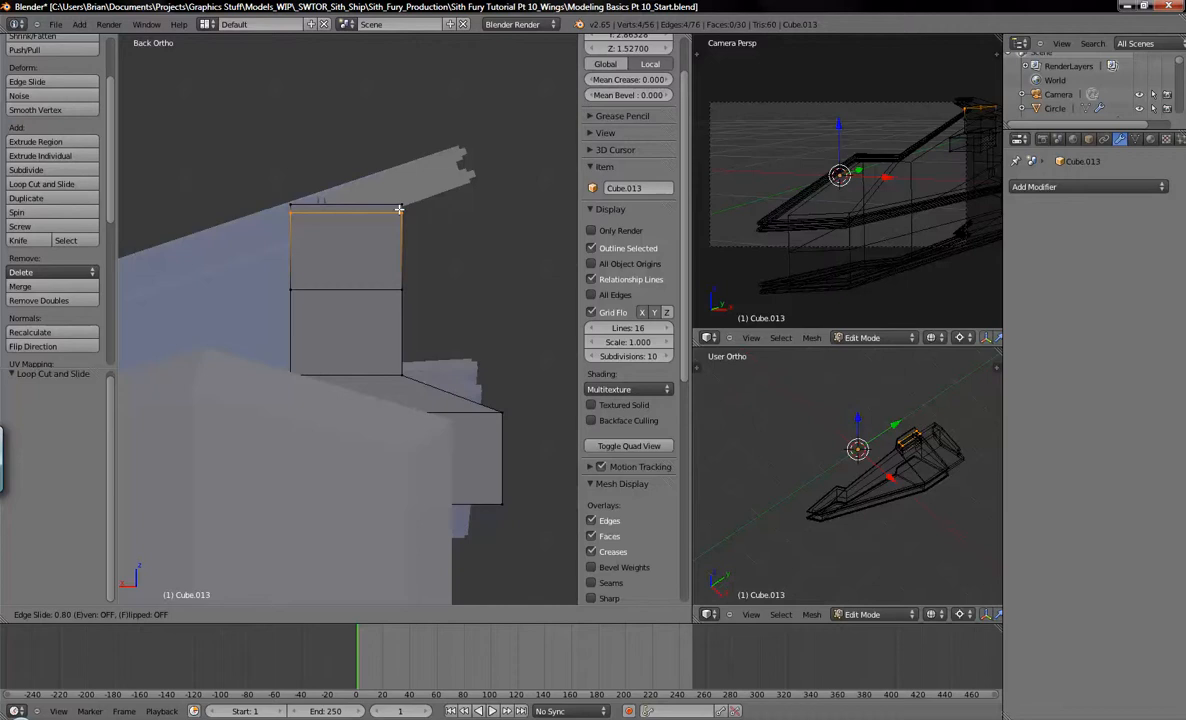
pyautogui.click(397, 200)
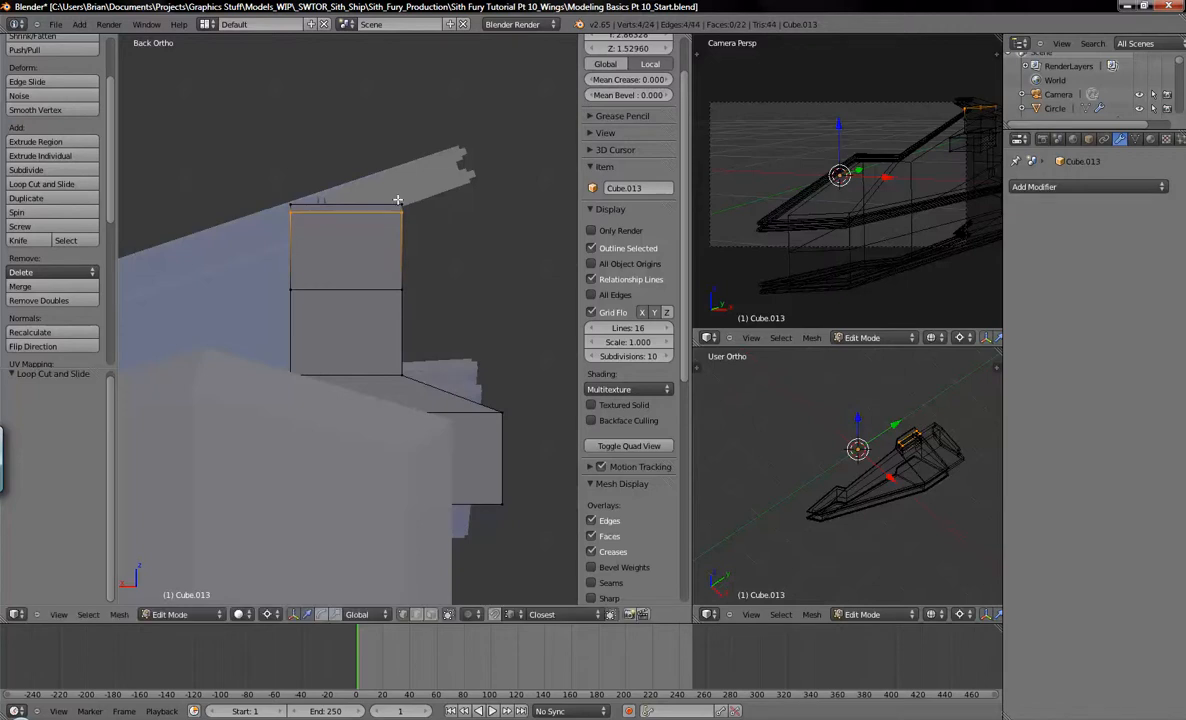
pyautogui.press('a')
# Move the four vertices at the block's outer top corner about 0.07 outward and slightly up against the upper plate's underside.
pyautogui.keyDown('shift'); pyautogui.moveTo(403, 246); pyautogui.dragTo(412, 286, button='middle'); pyautogui.keyUp('shift')
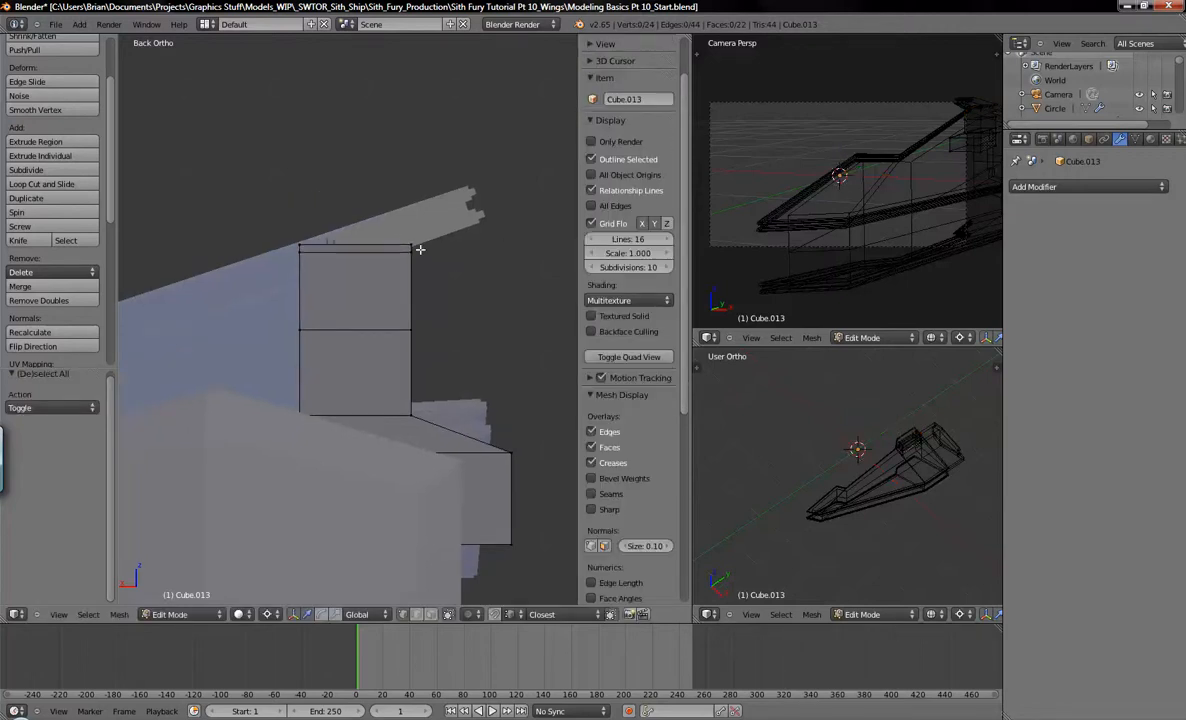
pyautogui.press('z')
pyautogui.press('b')
pyautogui.moveTo(387, 217); pyautogui.dragTo(447, 279)
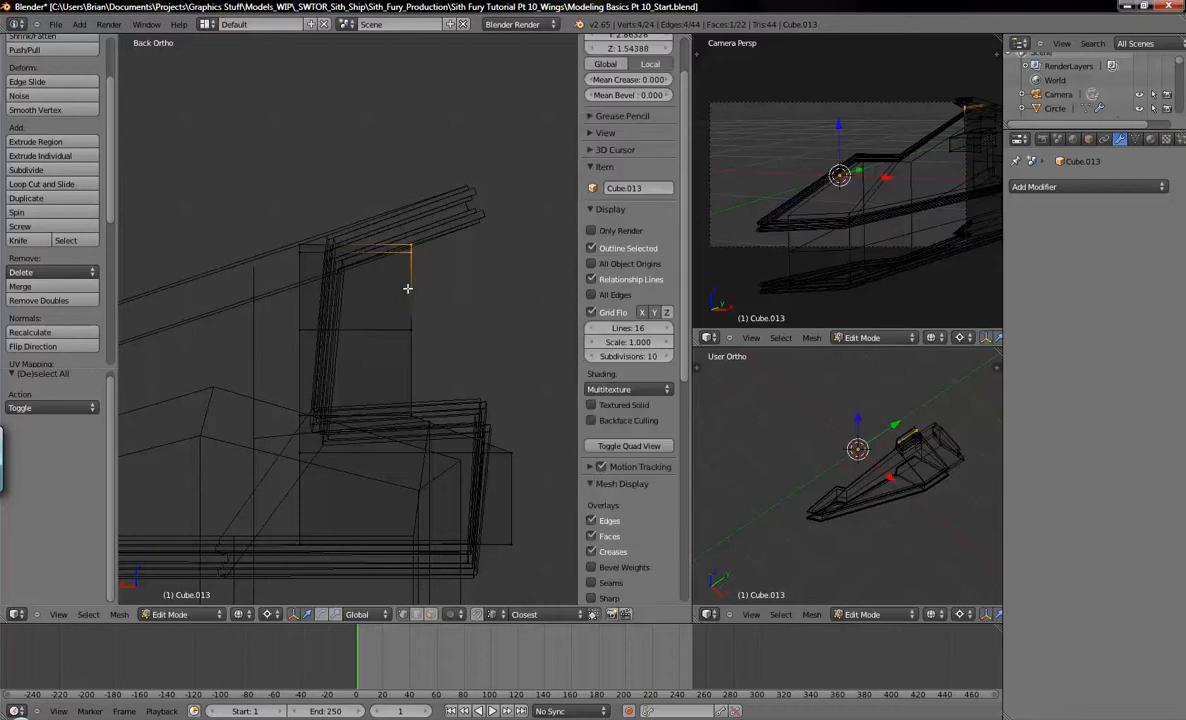
pyautogui.press('g')
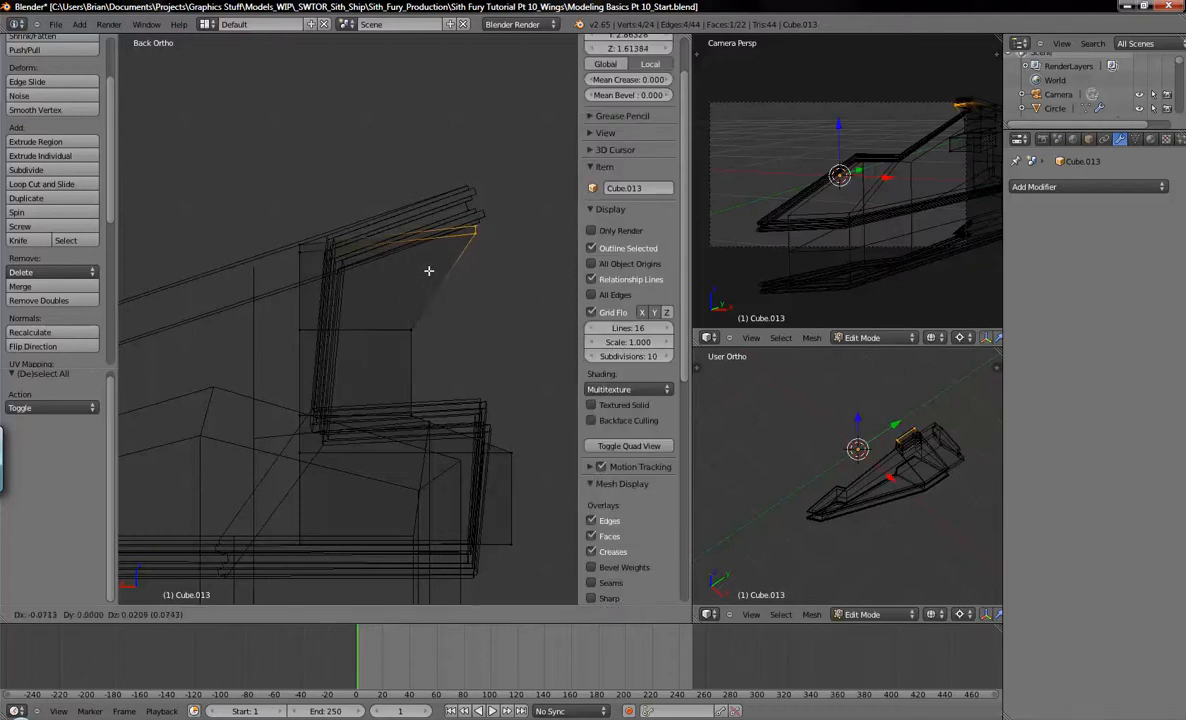
pyautogui.click(424, 268)
pyautogui.press('a')
# Lower the four vertices at the block's inner top corner about 0.047 in Z to match the upper plate's slope.
pyautogui.press('b')
pyautogui.moveTo(282, 264); pyautogui.dragTo(316, 230)
pyautogui.press('g')
pyautogui.press('z')
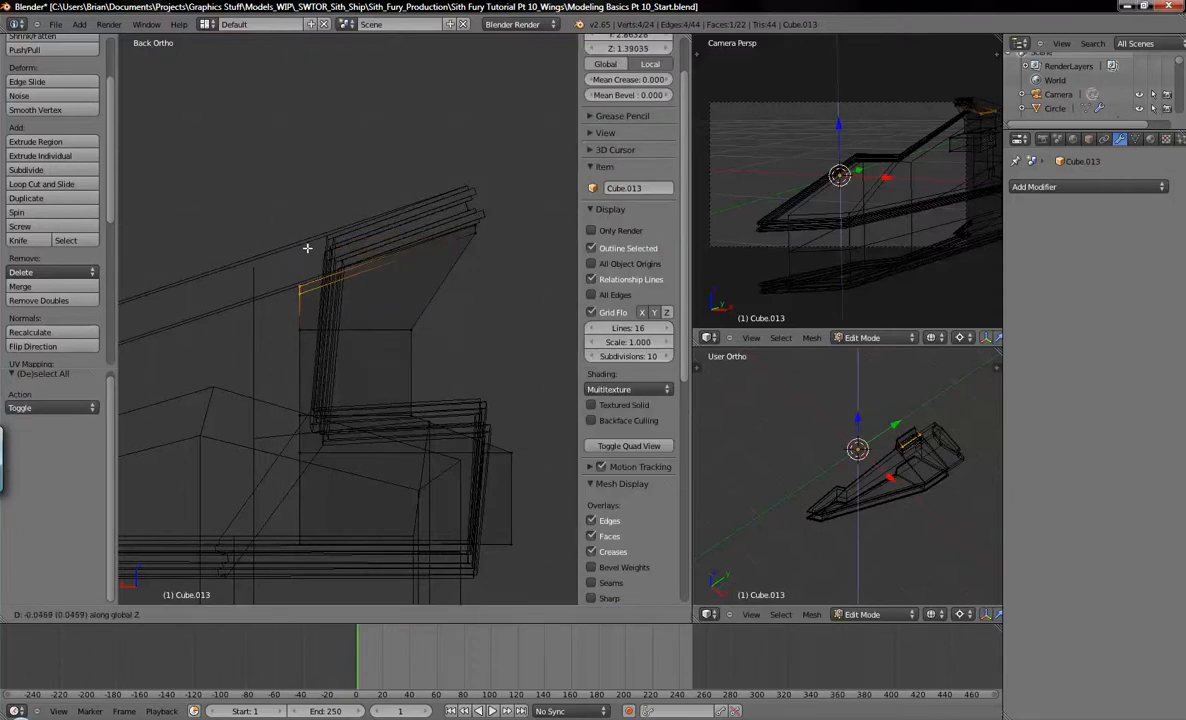
pyautogui.click(307, 248)
pyautogui.press('a')
# Raise the two outer vertices of the block's middle edge loop about 0.035 in Z to follow the upper plate's slope.
pyautogui.keyDown('shift'); pyautogui.moveTo(470, 310); pyautogui.dragTo(437, 281, button='middle'); pyautogui.keyUp('shift')
pyautogui.keyDown('alt'); pyautogui.rightClick(362, 294); pyautogui.keyUp('alt')
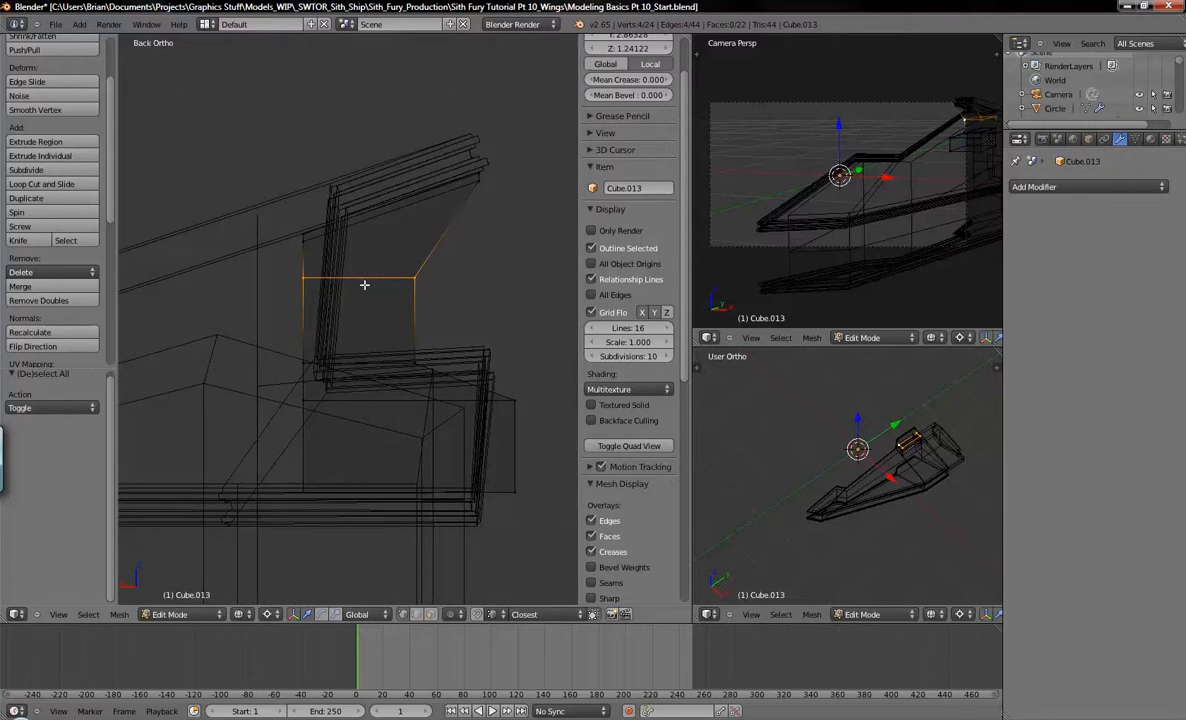
pyautogui.press('a')
pyautogui.press('b')
pyautogui.moveTo(394, 267); pyautogui.dragTo(455, 315)
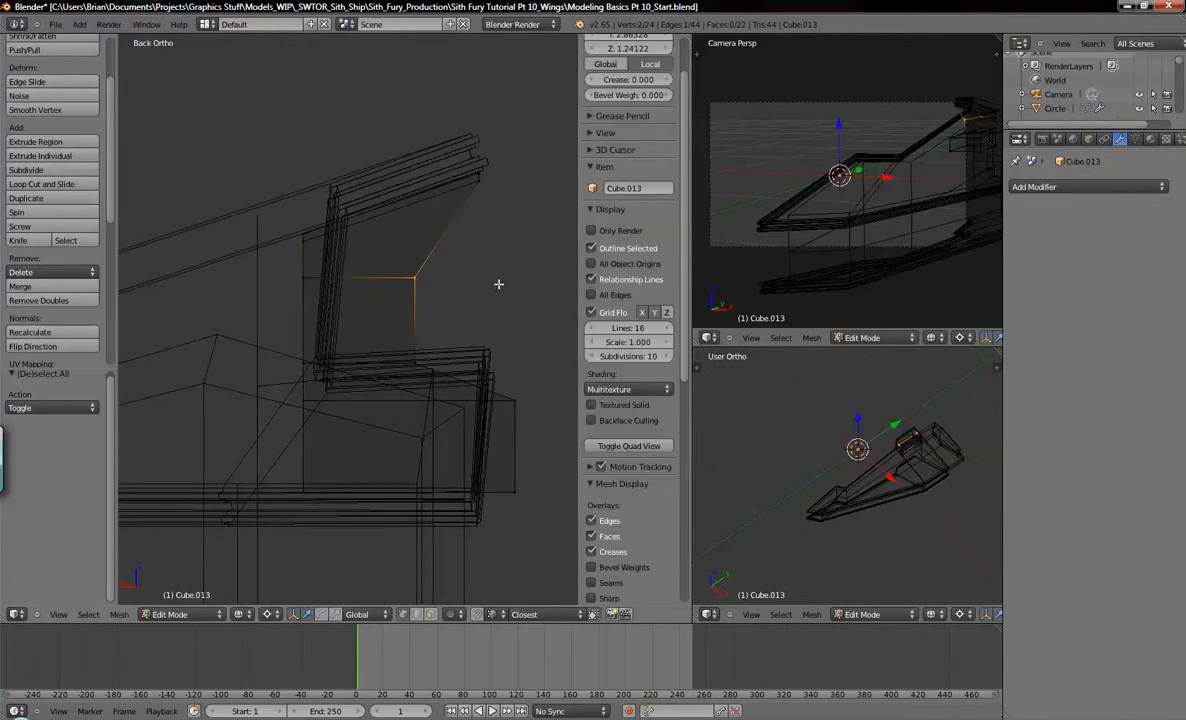
pyautogui.hotkey('alt', 'space')
pyautogui.press('Escape')
pyautogui.moveTo(503, 243); pyautogui.dragTo(485, 248, button='middle')
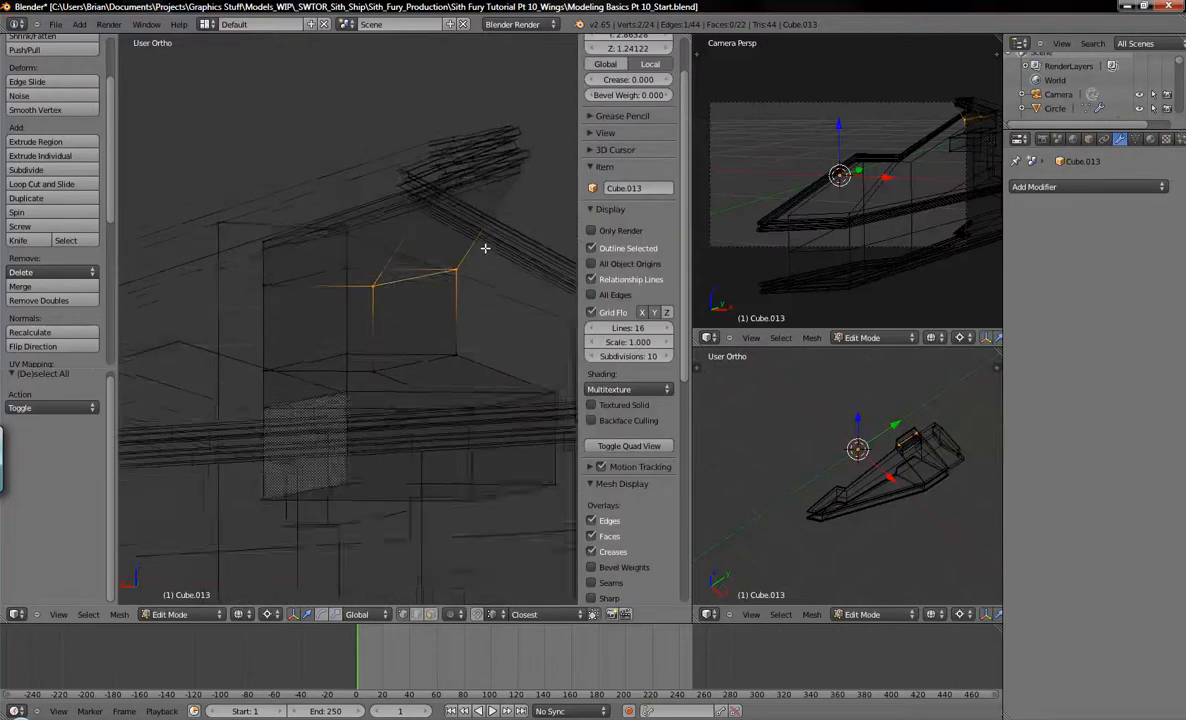
pyautogui.press('ctrl+KP_1')
pyautogui.scroll(-5, 323, 299)
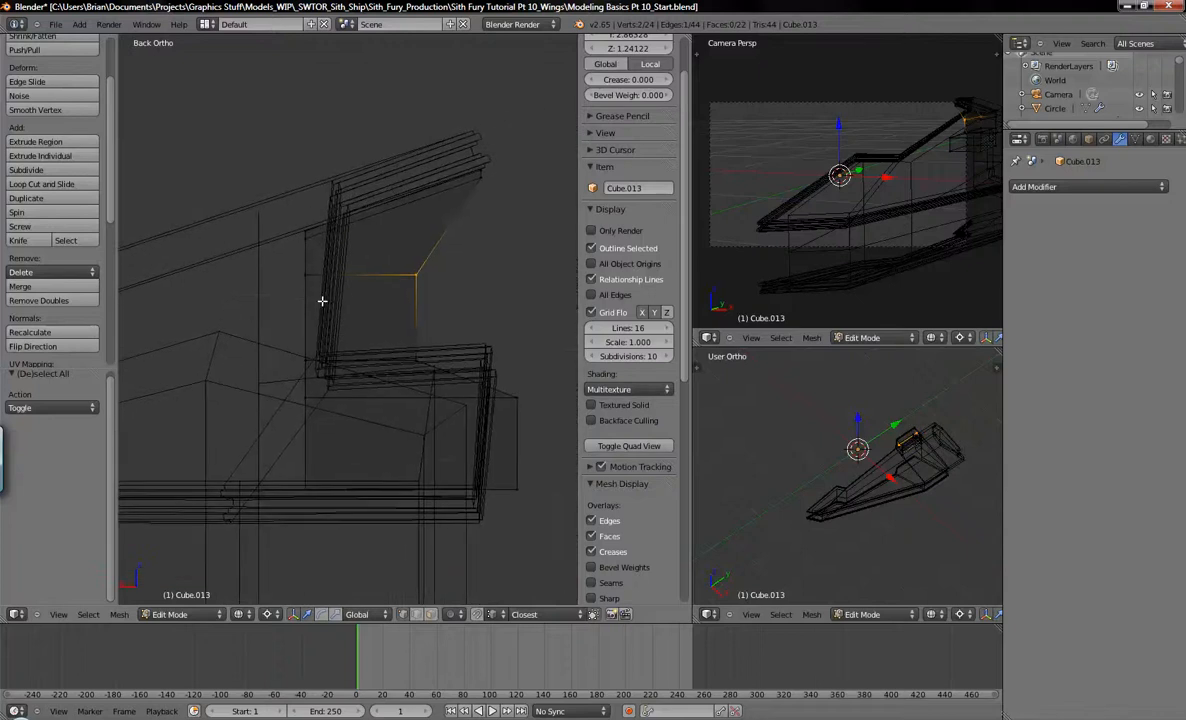
pyautogui.press('g')
pyautogui.press('z')
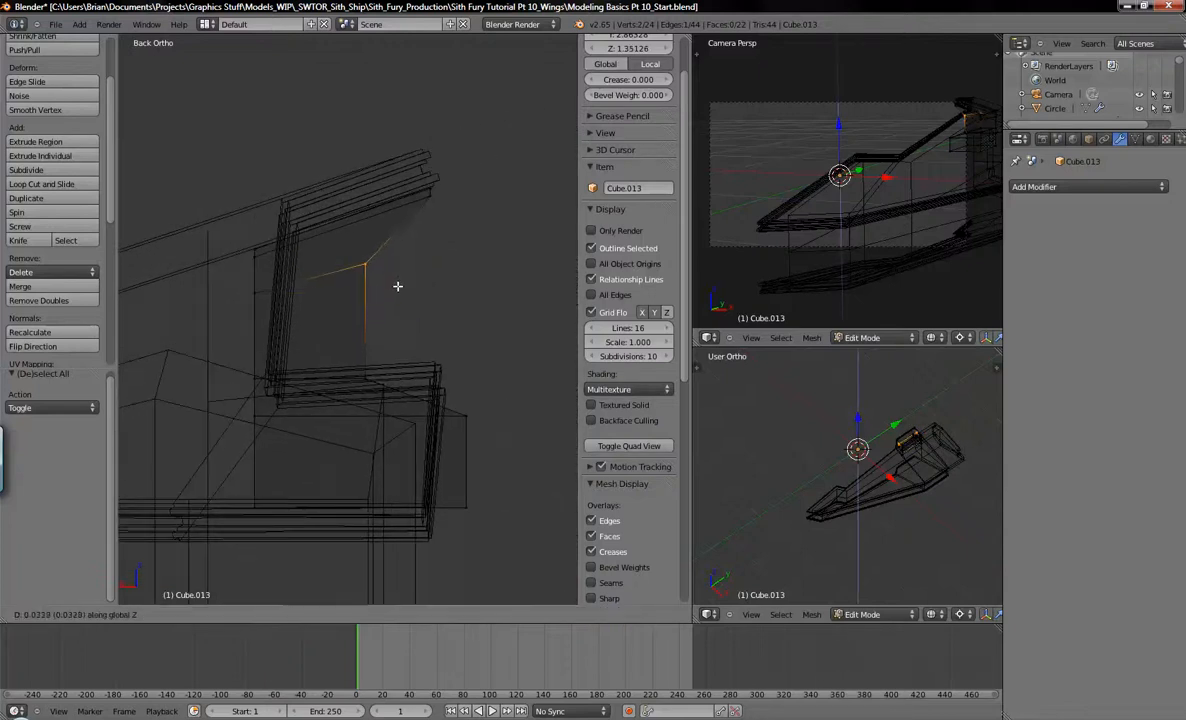
pyautogui.click(397, 284)
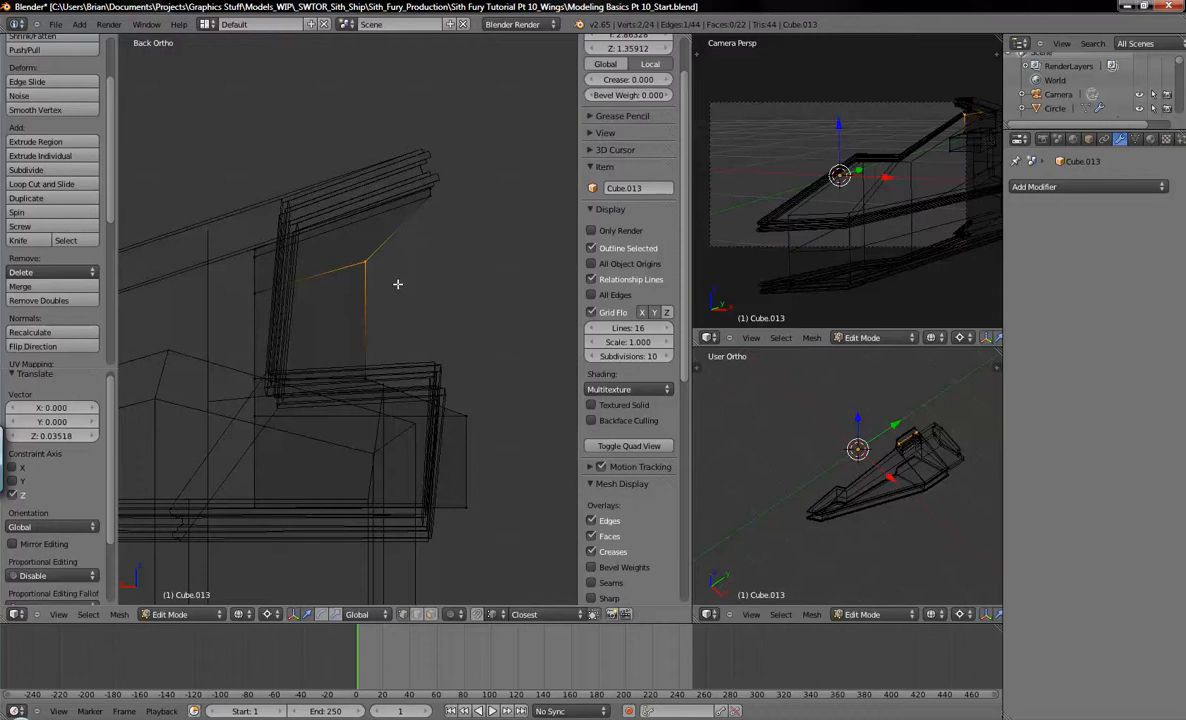
# Nudge the same two outer vertices slightly higher in Z and check the block's profile in solid shading.
pyautogui.press('g')
pyautogui.press('z')
pyautogui.click(397, 280)
pyautogui.press('Tab')
pyautogui.press('z')
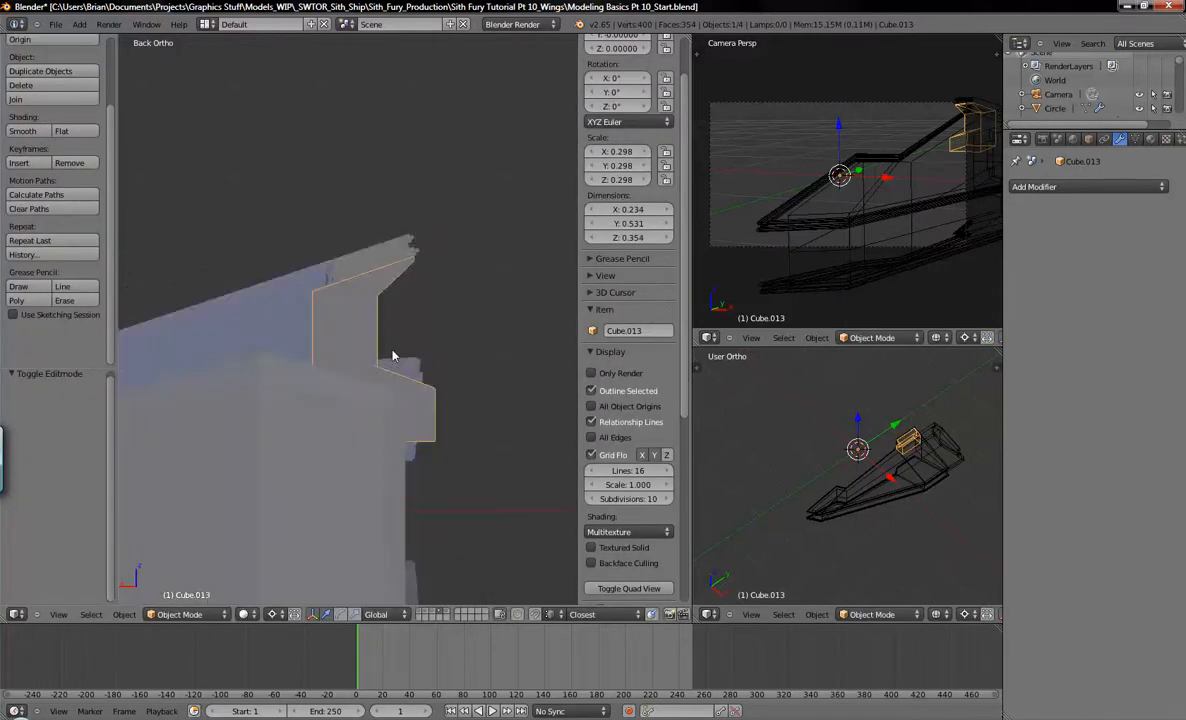
pyautogui.press('z')
# Select all twelve vertices along the block's inner side wall in Edit Mode and switch to face selection.
pyautogui.scroll(3, 350, 320)
pyautogui.press('Tab')
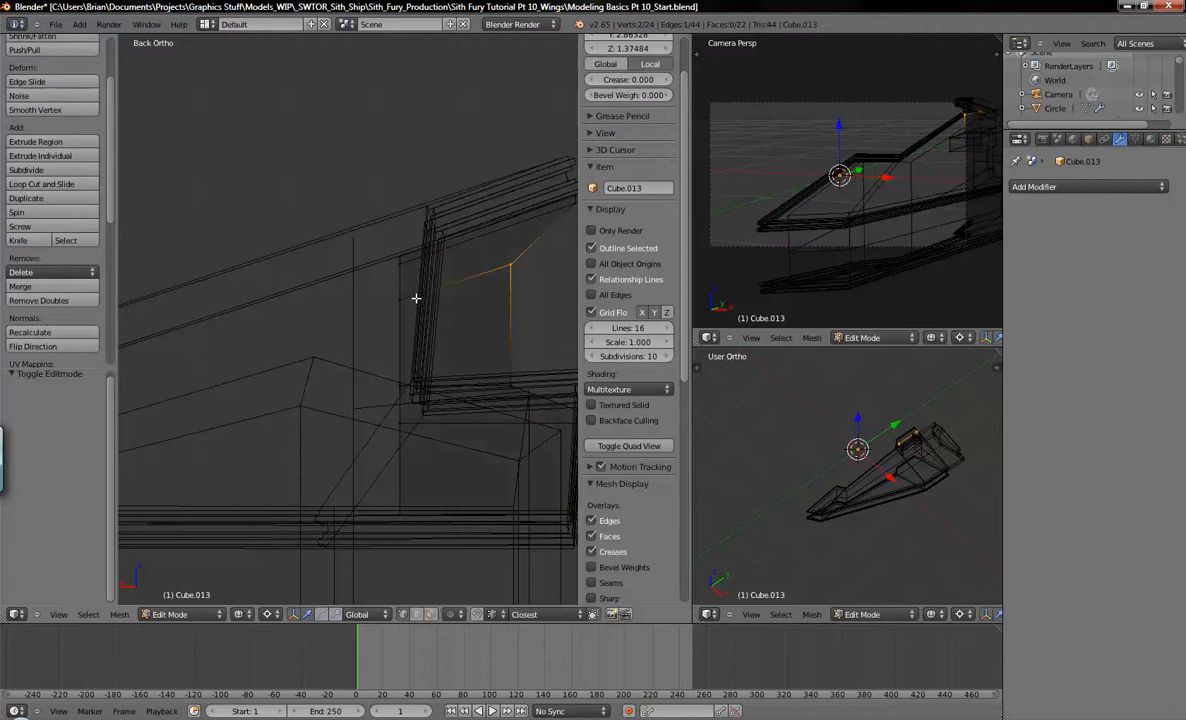
pyautogui.press('a')
pyautogui.press('b')
pyautogui.moveTo(368, 206); pyautogui.dragTo(424, 561)
pyautogui.moveTo(421, 355); pyautogui.dragTo(455, 361, button='middle')
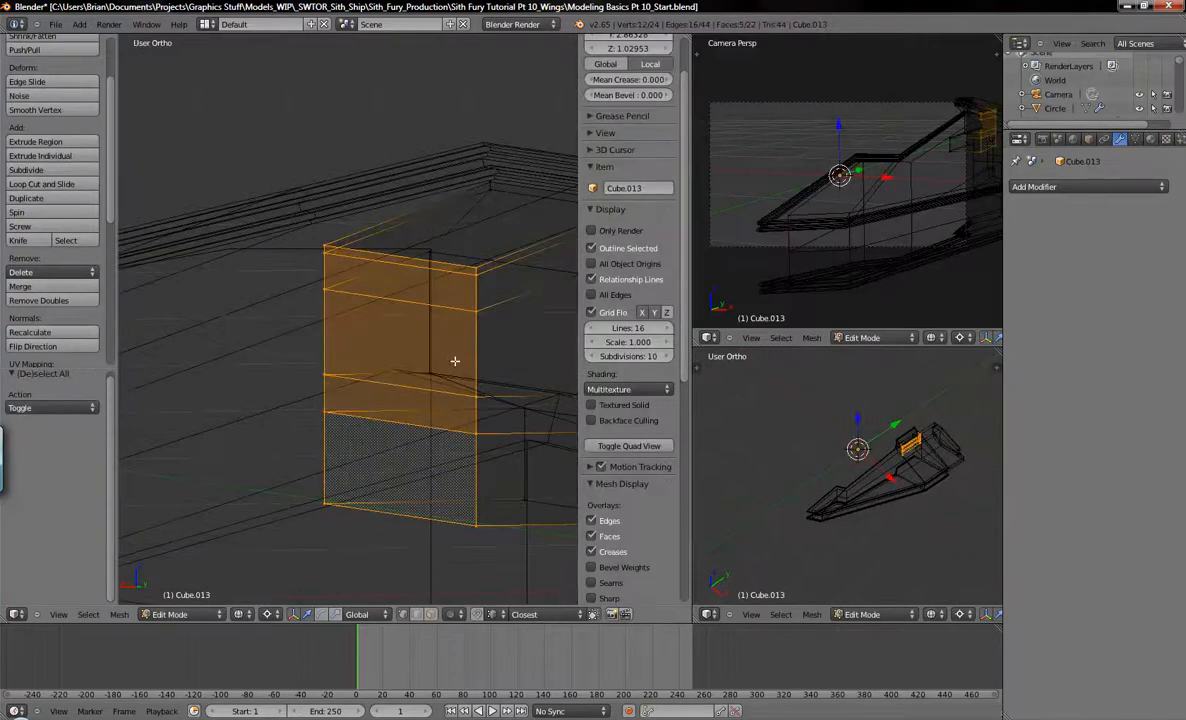
pyautogui.click(433, 615)
pyautogui.moveTo(470, 334); pyautogui.dragTo(416, 294, button='middle')
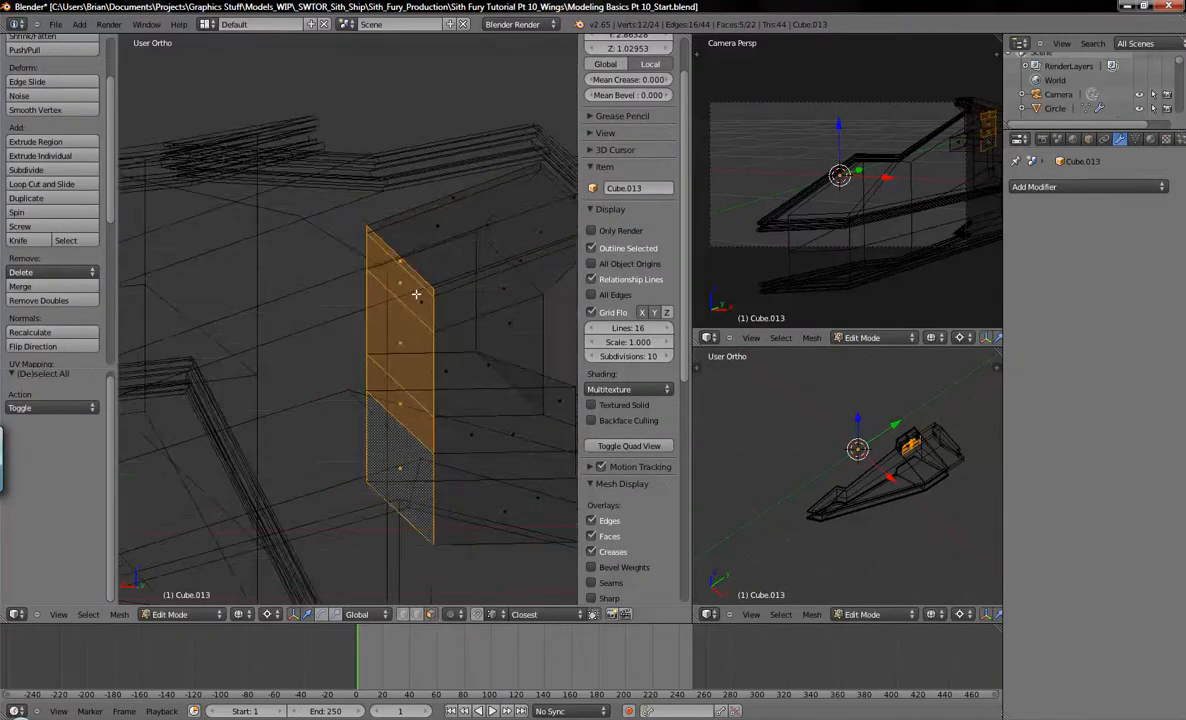
# Delete the block's five inner side faces together with its top and bottom faces.
pyautogui.rightClick(399, 264)
pyautogui.keyDown('shift'); pyautogui.rightClick(396, 300); pyautogui.keyUp('shift')
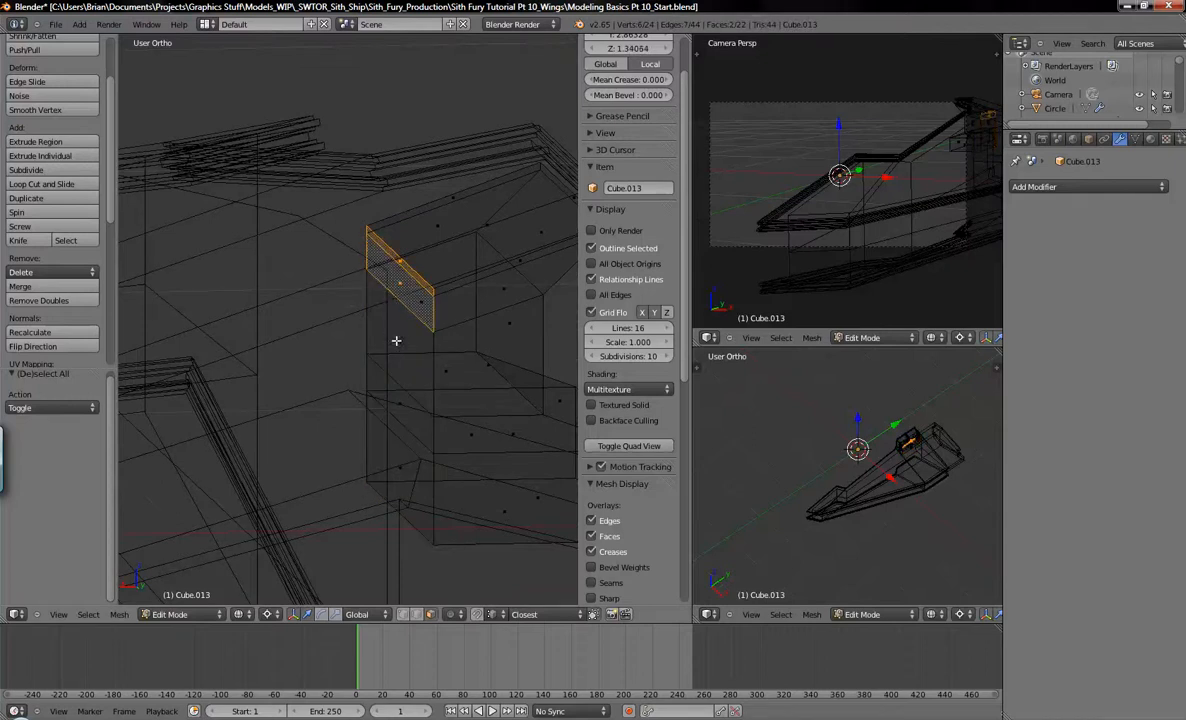
pyautogui.keyDown('shift'); pyautogui.rightClick(392, 355); pyautogui.keyUp('shift')
pyautogui.keyDown('shift'); pyautogui.rightClick(390, 410); pyautogui.keyUp('shift')
pyautogui.keyDown('shift'); pyautogui.rightClick(410, 470); pyautogui.keyUp('shift')
pyautogui.moveTo(435, 484); pyautogui.dragTo(296, 357, button='middle')
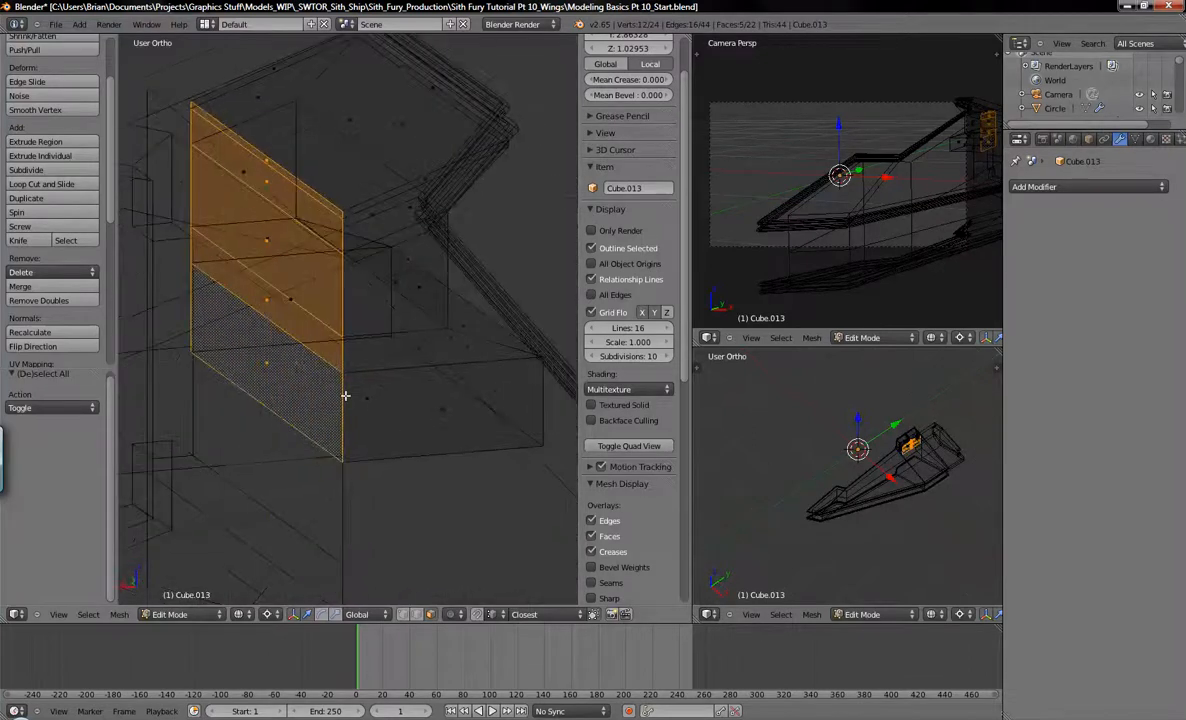
pyautogui.keyDown('shift'); pyautogui.rightClick(370, 410); pyautogui.keyUp('shift')
pyautogui.moveTo(370, 410); pyautogui.dragTo(390, 279, button='middle')
pyautogui.keyDown('shift'); pyautogui.rightClick(372, 325); pyautogui.keyUp('shift')
pyautogui.press('x')
pyautogui.press('Down')
pyautogui.press('Down')
pyautogui.press('Return')
# Duplicate the vertical inner edge line at one end of the block and separate the selection into its own object.
pyautogui.moveTo(390, 280)
pyautogui.mouseDown(button='middle')
pyautogui.moveTo(447, 315)
pyautogui.moveTo(431, 320)
pyautogui.moveTo(392, 258)
pyautogui.mouseUp(button='middle')
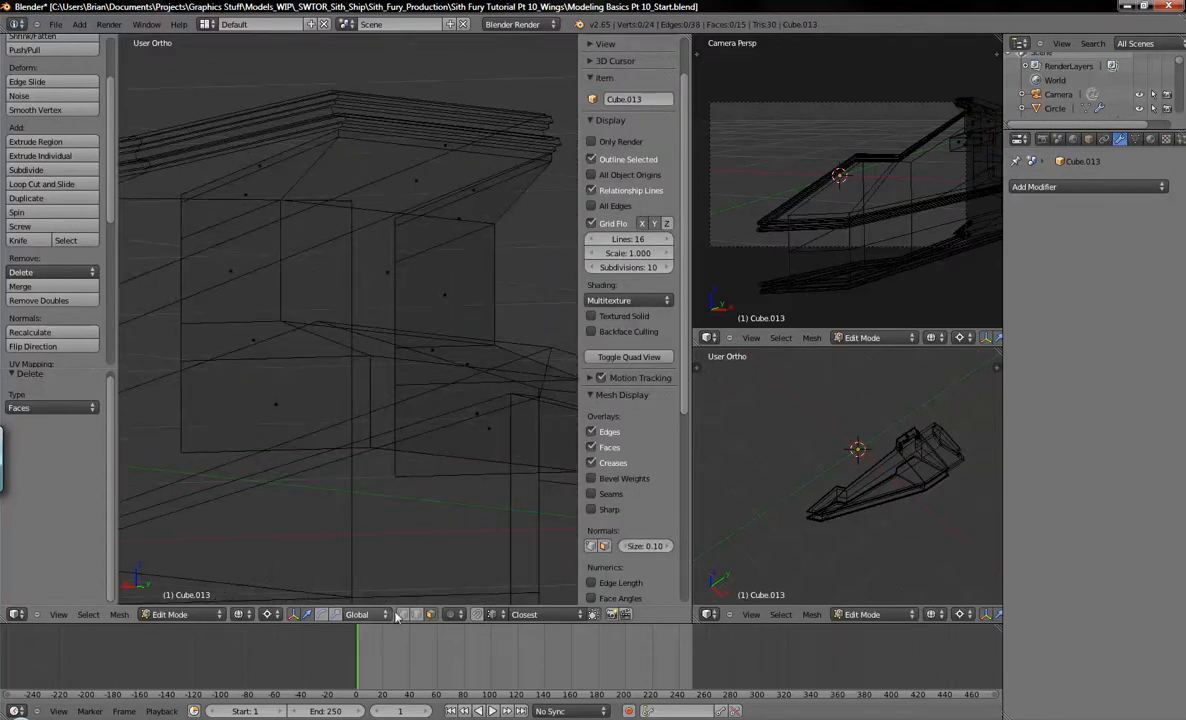
pyautogui.rightClick(399, 256)
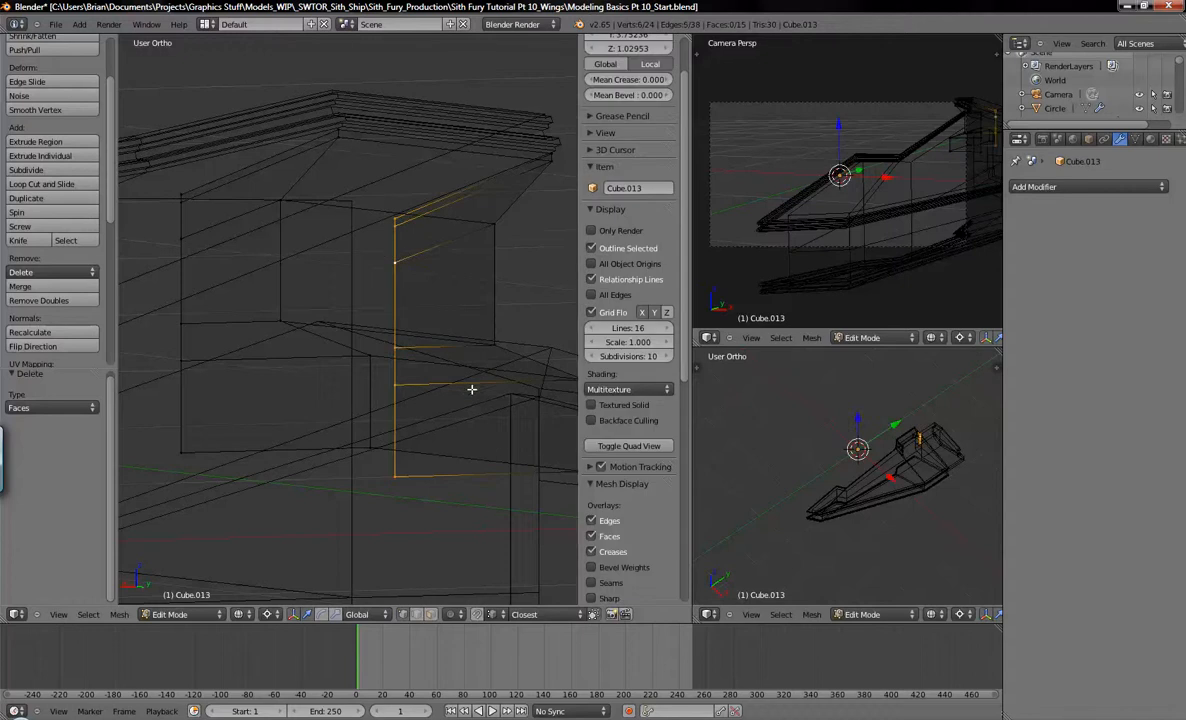
pyautogui.moveTo(452, 420); pyautogui.dragTo(373, 439, button='middle')
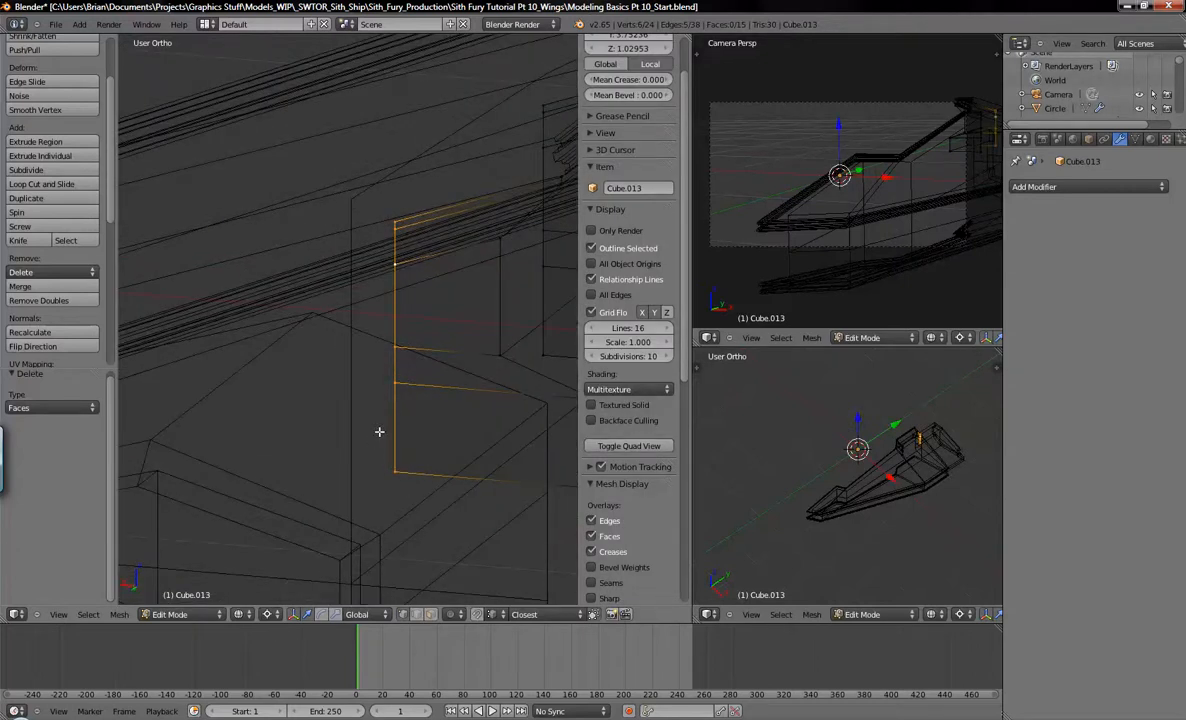
pyautogui.press('ctrl+KP_1')
pyautogui.scroll(-6, 537, 315)
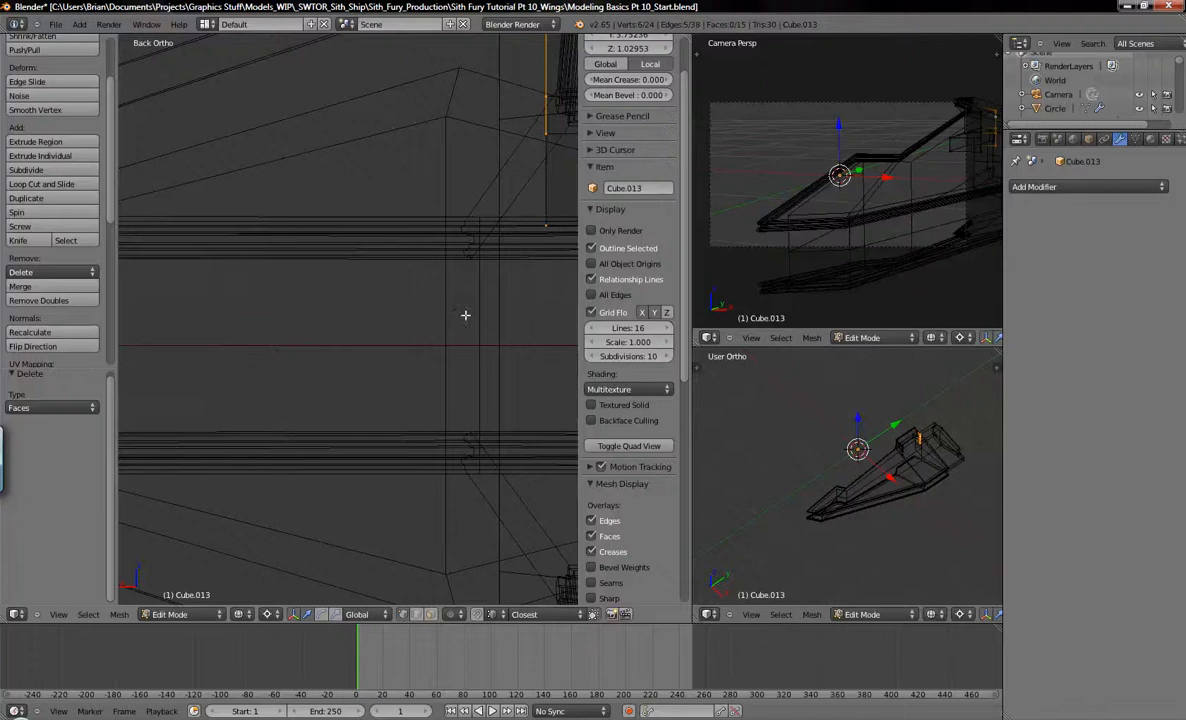
pyautogui.hotkey('shift', 'd')
pyautogui.click(394, 390)
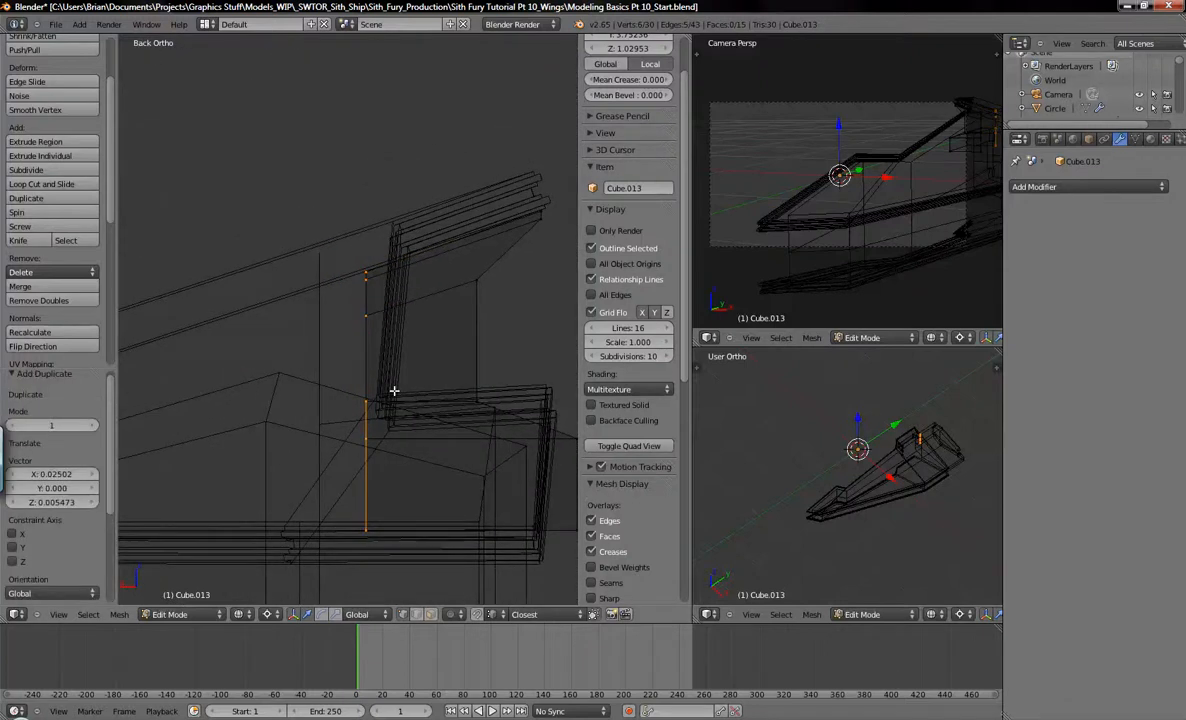
pyautogui.press('x')
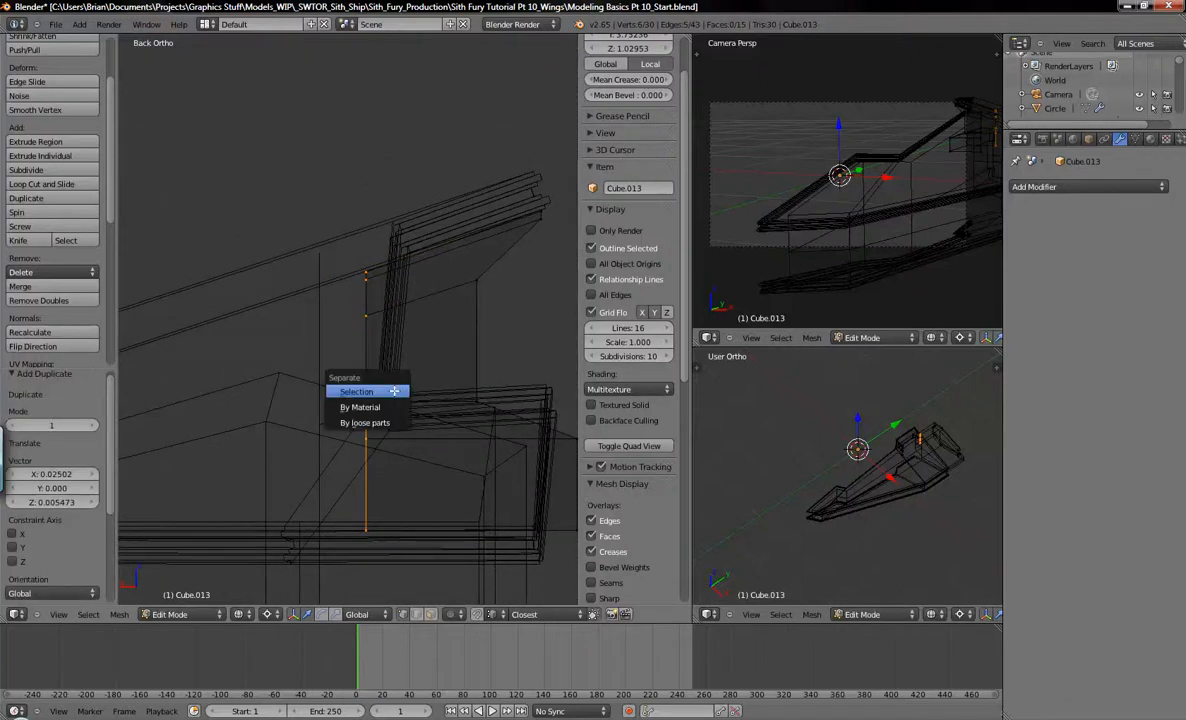
pyautogui.click(394, 390)
pyautogui.press('Tab')
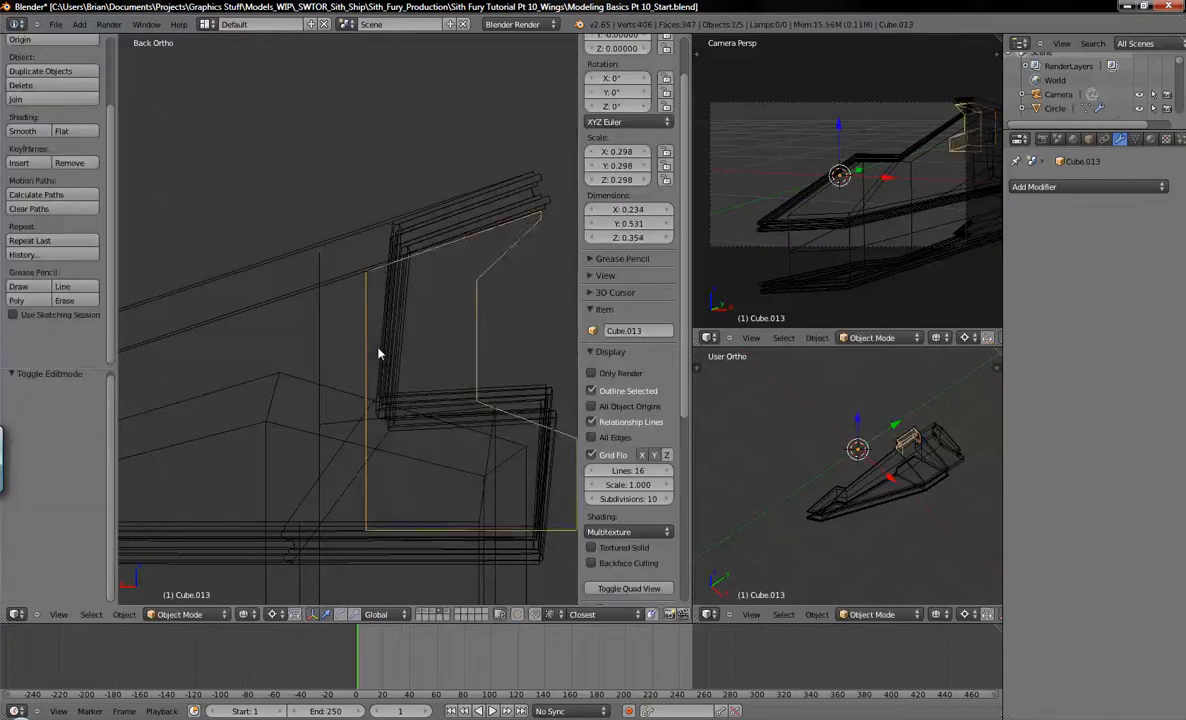
# Open the separated edge line for editing and shift all its vertices about 0.0009 along X.
pyautogui.rightClick(367, 350)
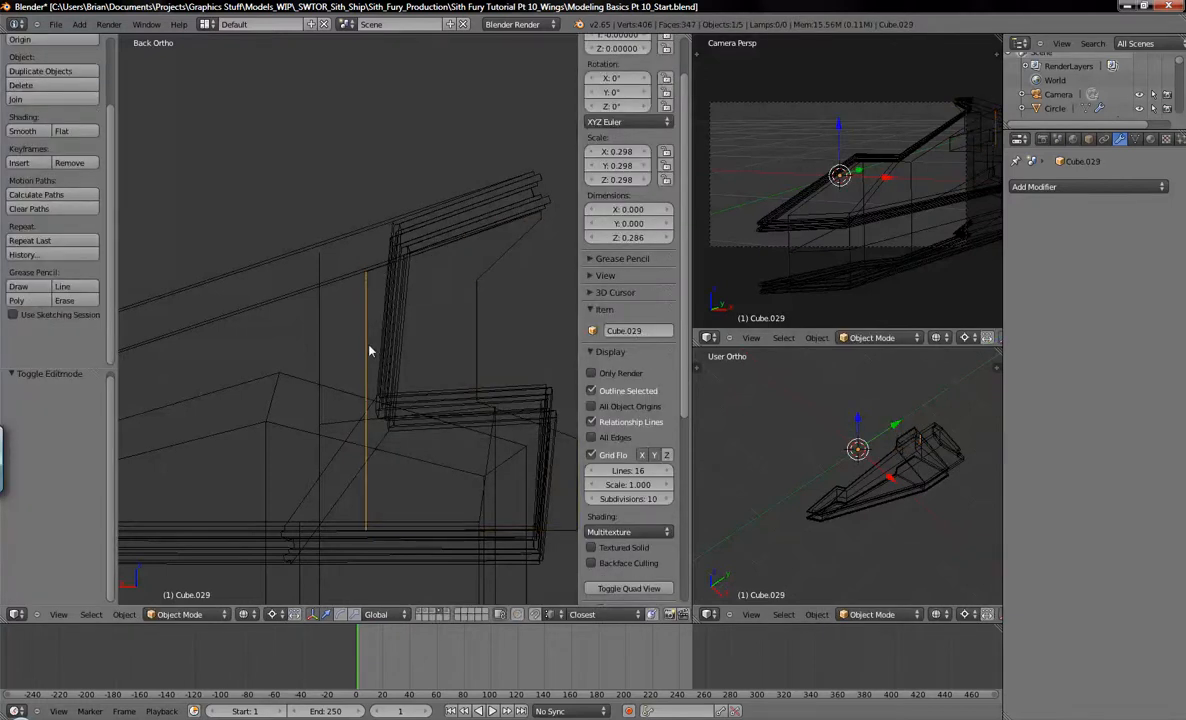
pyautogui.press('Tab')
pyautogui.scroll(2, 369, 350)
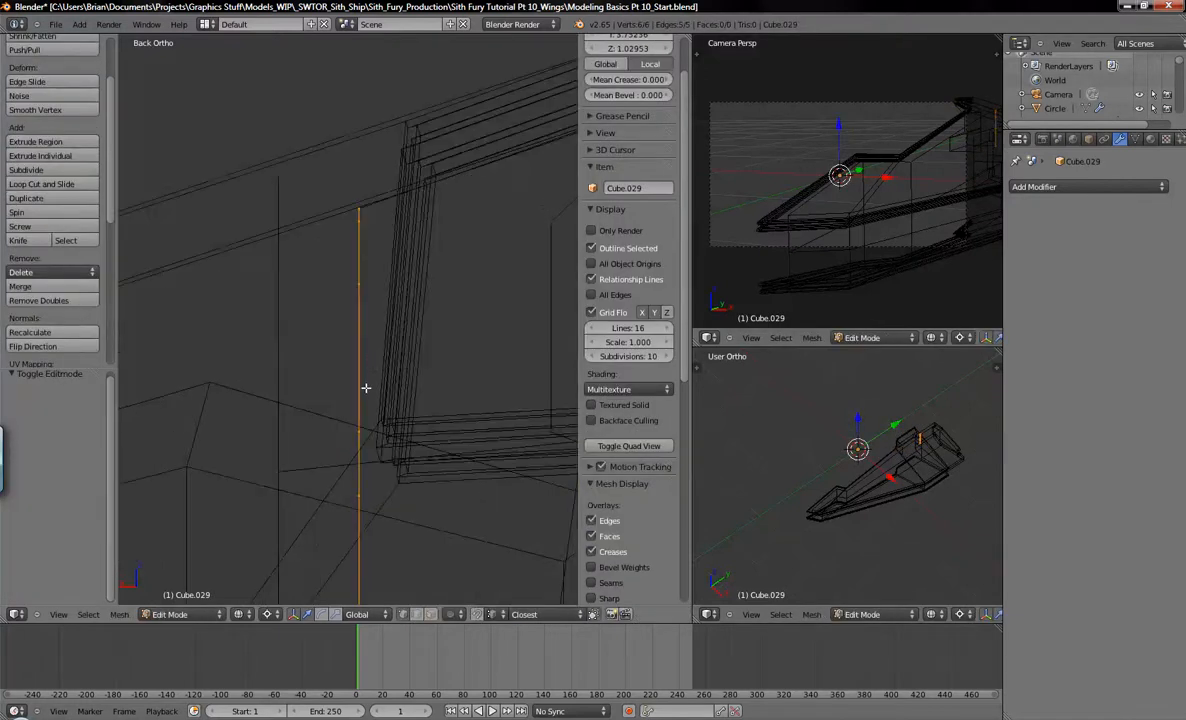
pyautogui.press('g')
pyautogui.press('x')
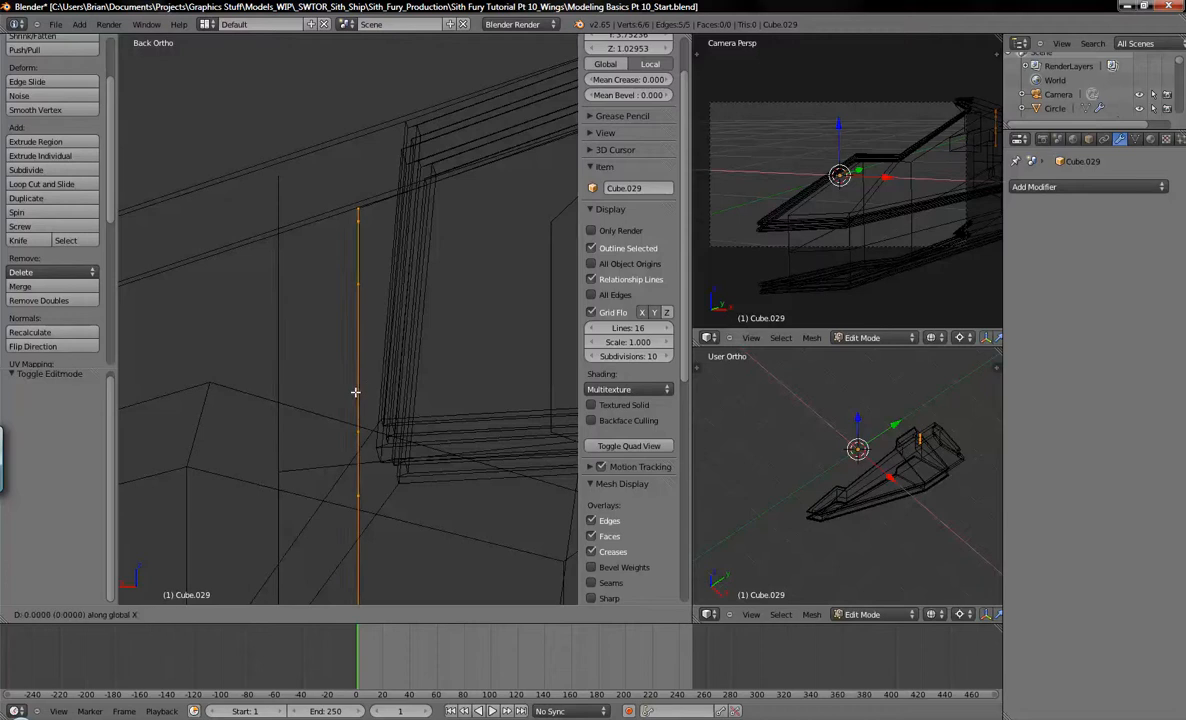
pyautogui.click(352, 394)
# Delete the four intermediate vertices of the separated edge line, keeping only its top and bottom vertices.
pyautogui.keyDown('shift'); pyautogui.moveTo(387, 412); pyautogui.dragTo(437, 307, button='middle'); pyautogui.keyUp('shift')
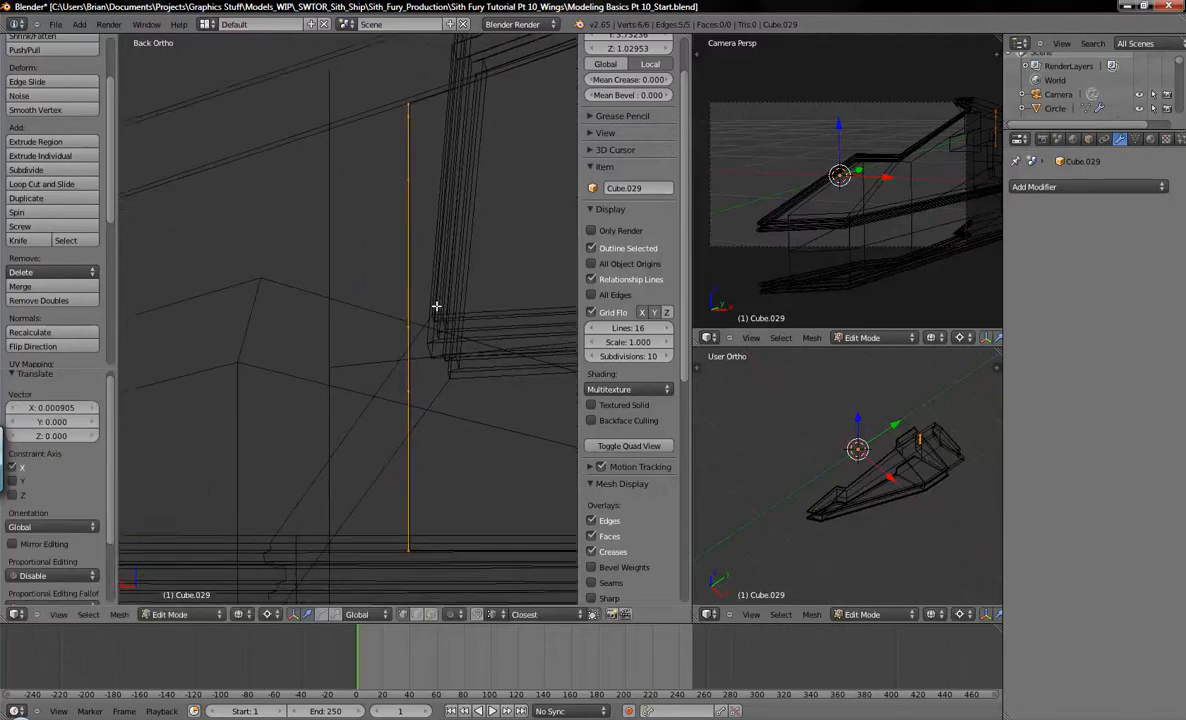
pyautogui.press('a')
pyautogui.press('b')
pyautogui.moveTo(386, 111); pyautogui.dragTo(501, 440)
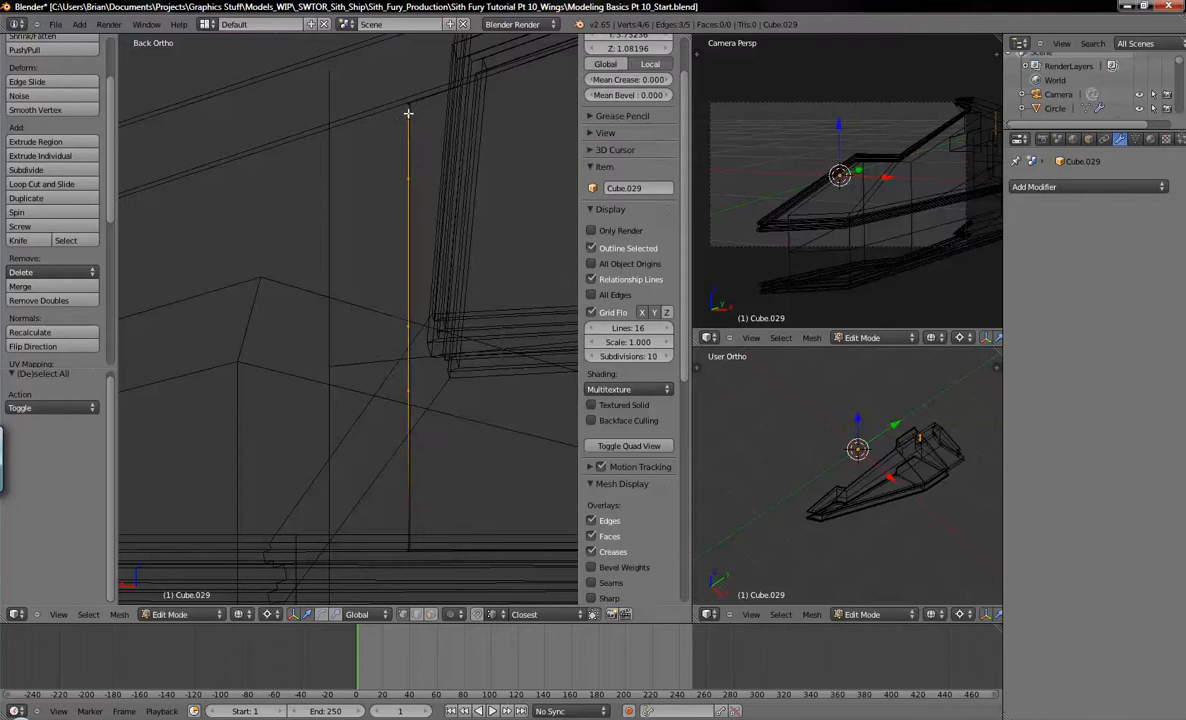
pyautogui.press('x')
pyautogui.press('Up')
pyautogui.press('Up')
pyautogui.press('Return')
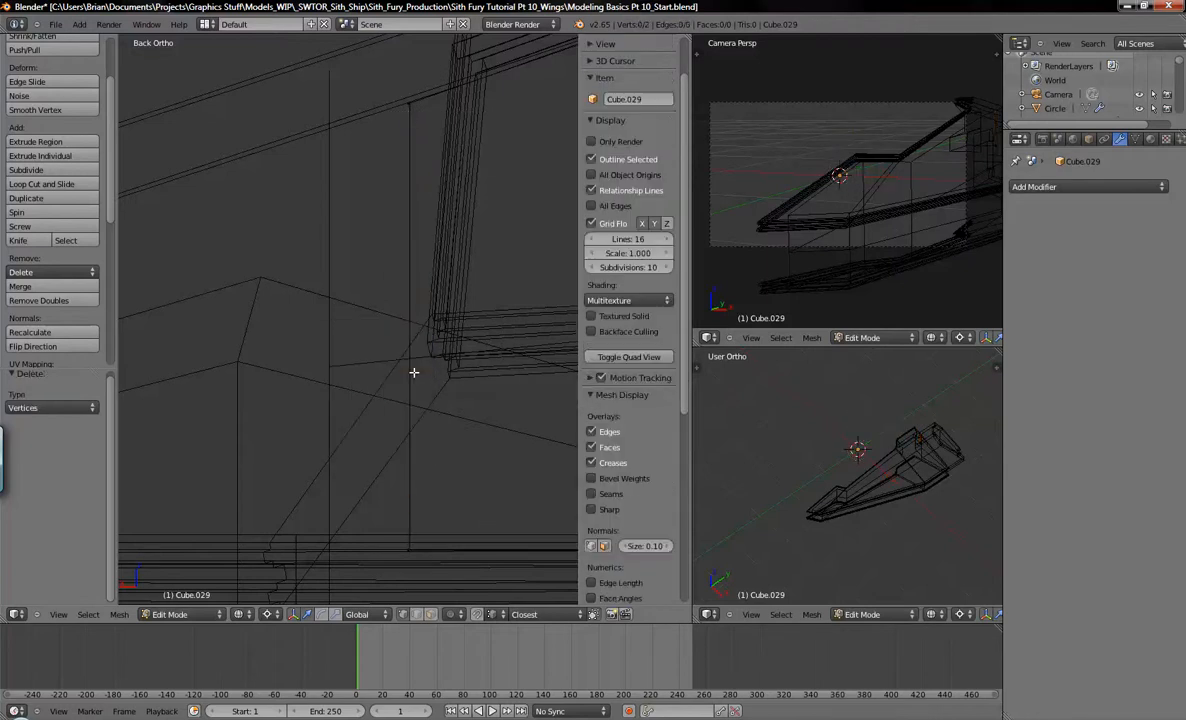
# Undo the vertex deletion and dissolve the selected intermediate vertices of the vertical line in Cube.029 instead.
pyautogui.rightClick(392, 117)
pyautogui.hotkey('ctrl', 'z')
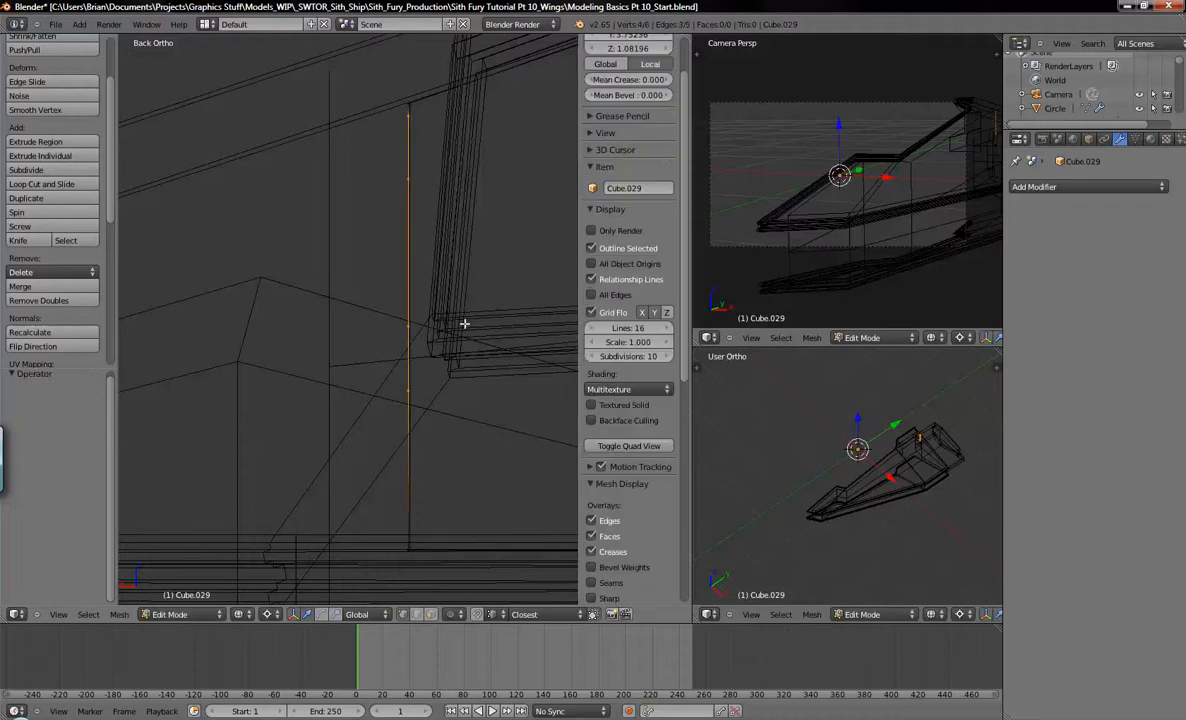
pyautogui.press('x')
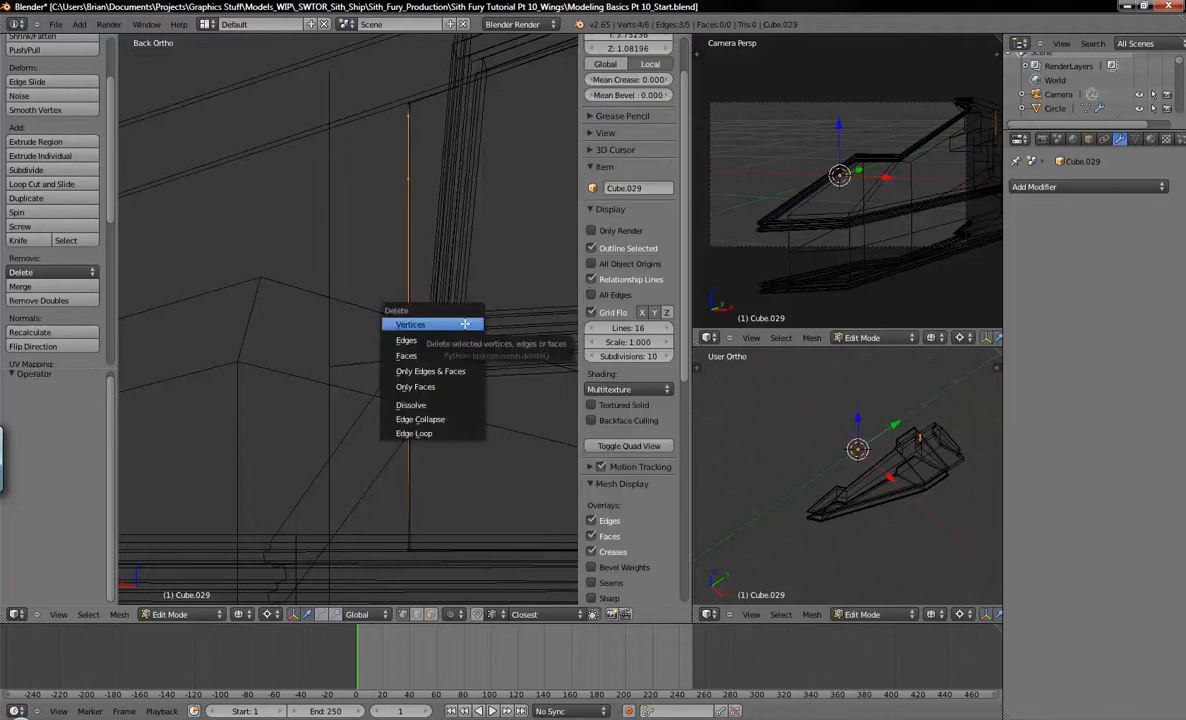
pyautogui.press('Down')
pyautogui.press('Down')
pyautogui.press('Down')
pyautogui.press('Down')
pyautogui.press('Down')
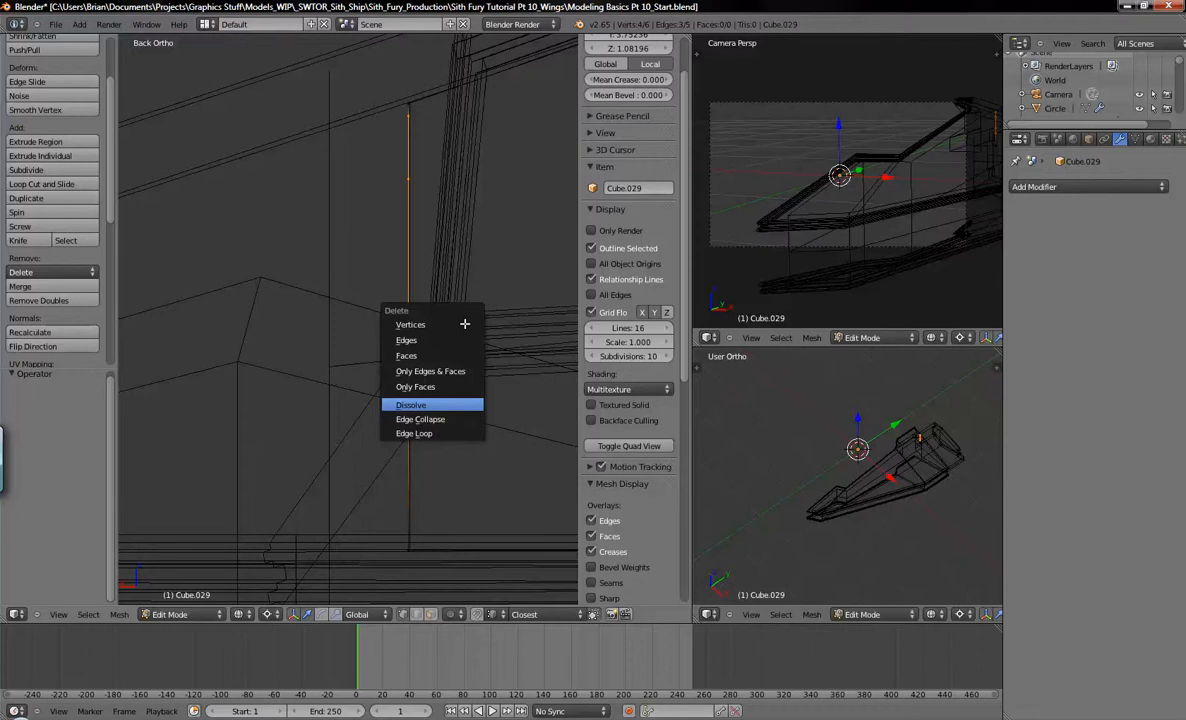
pyautogui.press('Return')
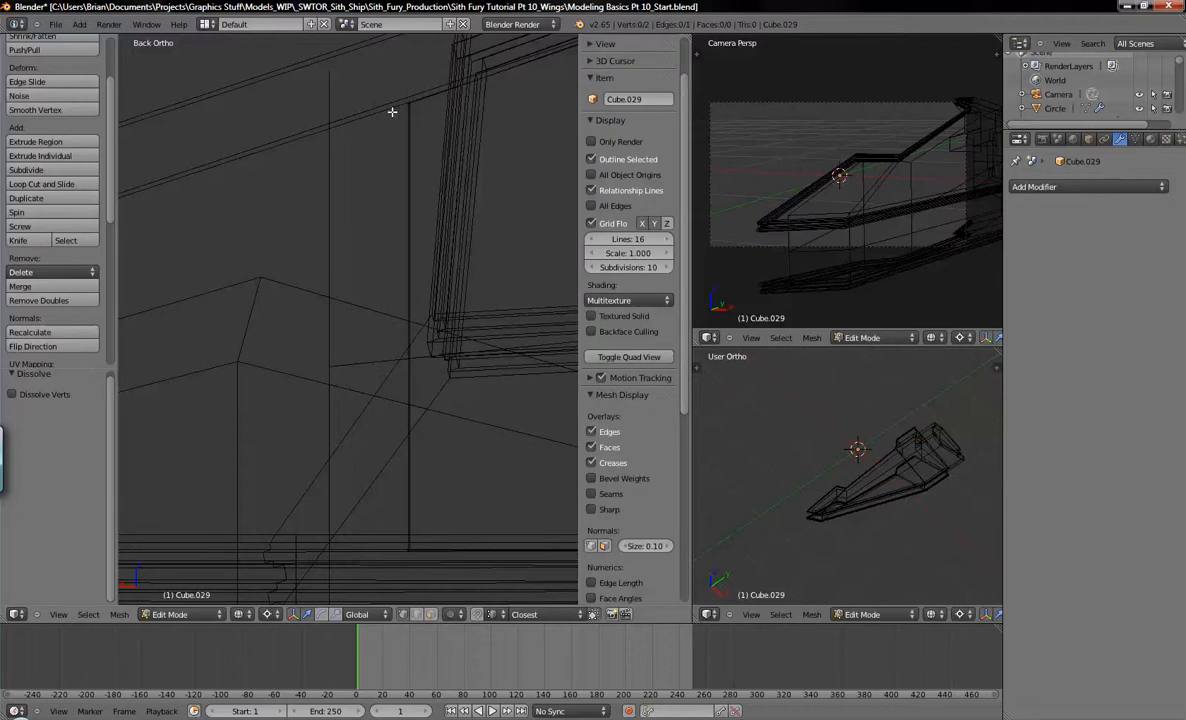
pyautogui.rightClick(400, 106)
pyautogui.press('g')
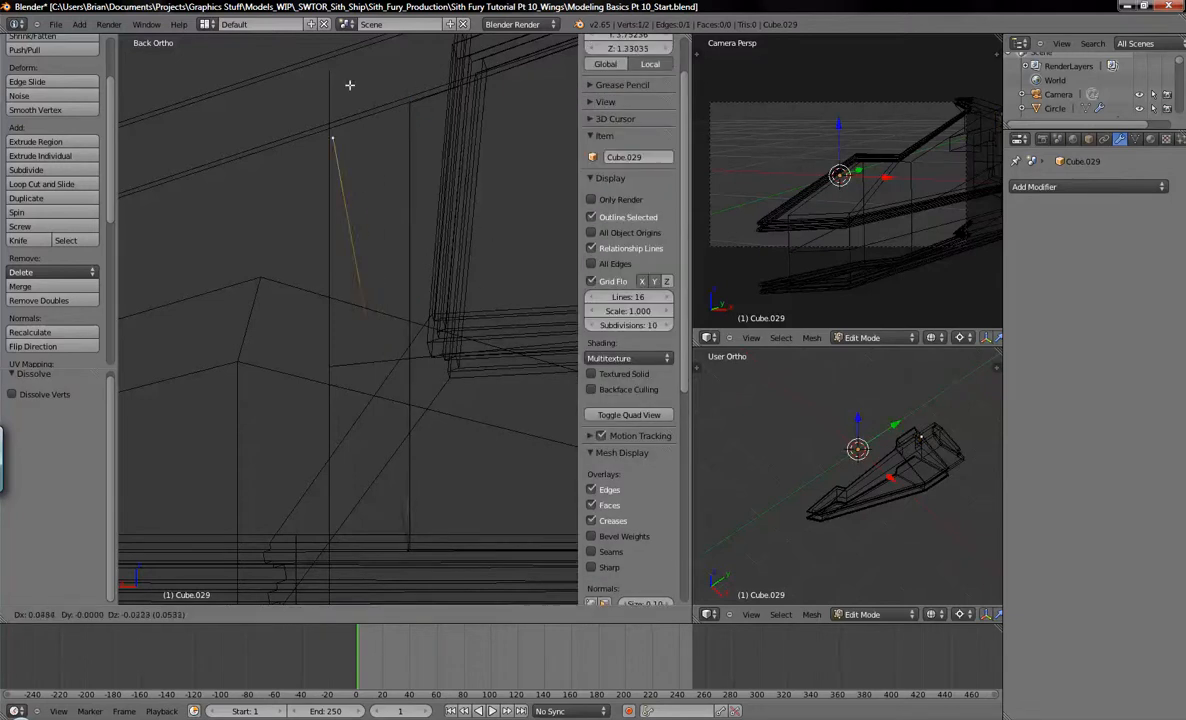
pyautogui.rightClick(382, 200)
pyautogui.rightClick(404, 568)
pyautogui.press('g')
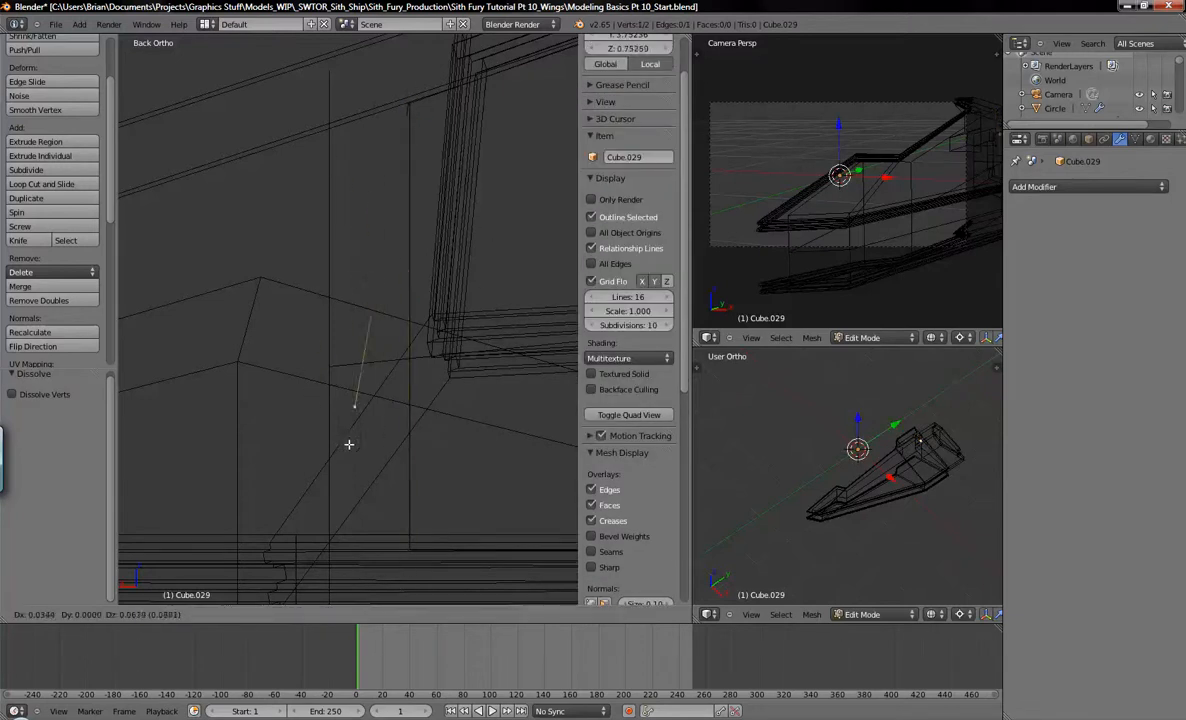
pyautogui.rightClick(325, 456)
# Extrude the full vertical edge of Cube.029 and move the new edge 0.533 along X toward the wing tip.
pyautogui.keyDown('shift'); pyautogui.moveTo(453, 326); pyautogui.dragTo(407, 375, button='middle'); pyautogui.keyUp('shift')
pyautogui.keyDown('shift'); pyautogui.rightClick(367, 159); pyautogui.keyUp('shift')
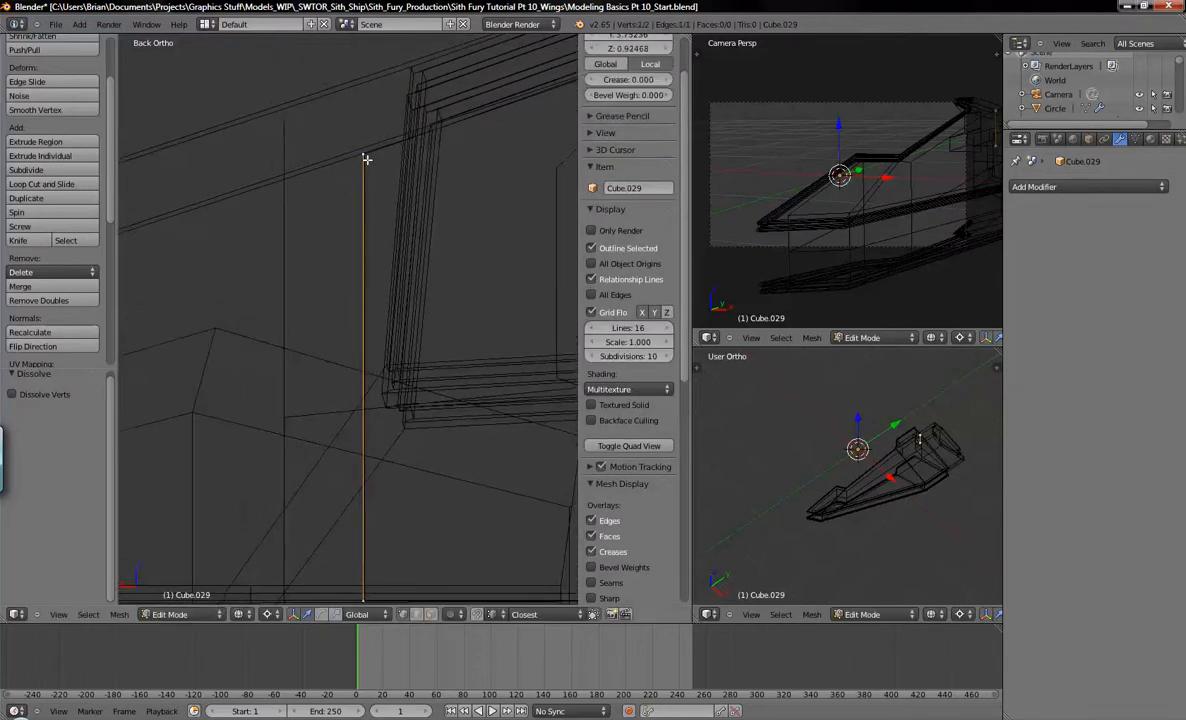
pyautogui.keyDown('shift'); pyautogui.moveTo(412, 289); pyautogui.dragTo(442, 222, button='middle'); pyautogui.keyUp('shift')
pyautogui.scroll(-4, 434, 260)
pyautogui.press('e')
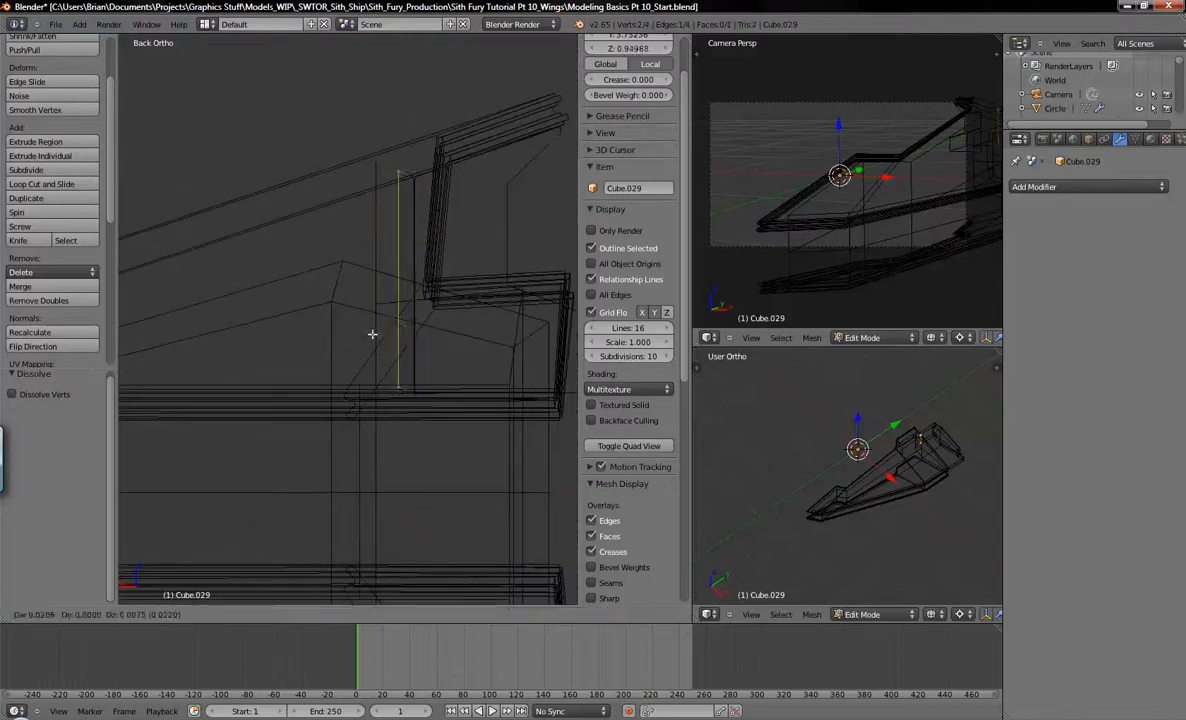
pyautogui.rightClick(312, 327)
pyautogui.keyDown('shift'); pyautogui.moveTo(306, 339); pyautogui.dragTo(405, 413, button='middle'); pyautogui.keyUp('shift')
pyautogui.scroll(-3, 420, 402)
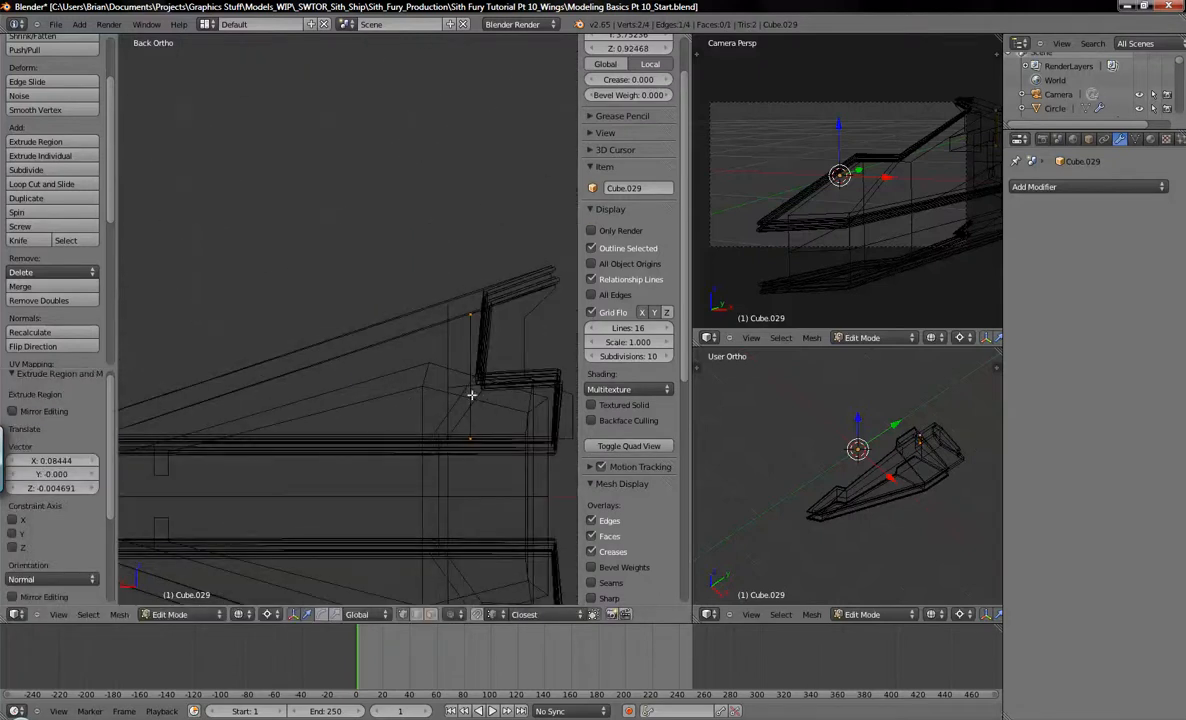
pyautogui.press('g')
pyautogui.press('x')
pyautogui.click(238, 431)
pyautogui.moveTo(238, 431)
pyautogui.keyDown('shift'); pyautogui.mouseDown(button='middle')
pyautogui.moveTo(464, 388)
pyautogui.moveTo(345, 362)
pyautogui.mouseUp(button='middle'); pyautogui.keyUp('shift')
pyautogui.keyDown('shift'); pyautogui.moveTo(422, 369); pyautogui.dragTo(313, 356, button='middle'); pyautogui.keyUp('shift')
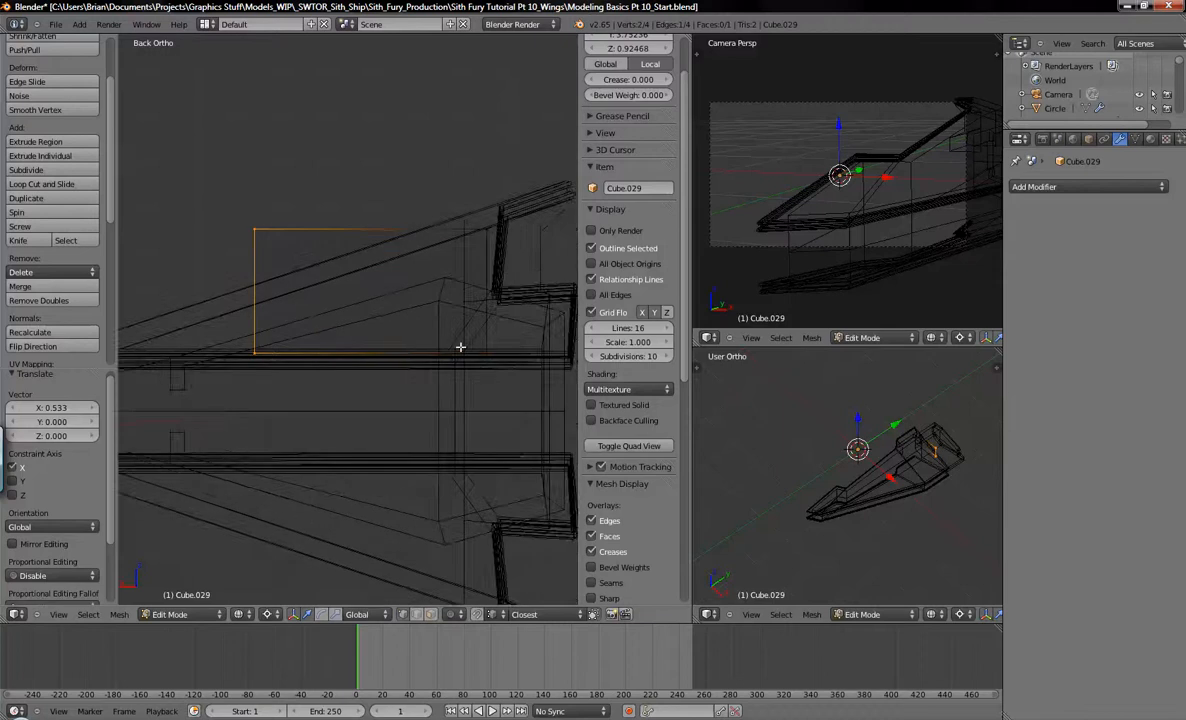
# Move the new face's lower edge by -0.132 along Z, down to the horizontal centre line.
pyautogui.rightClick(282, 353)
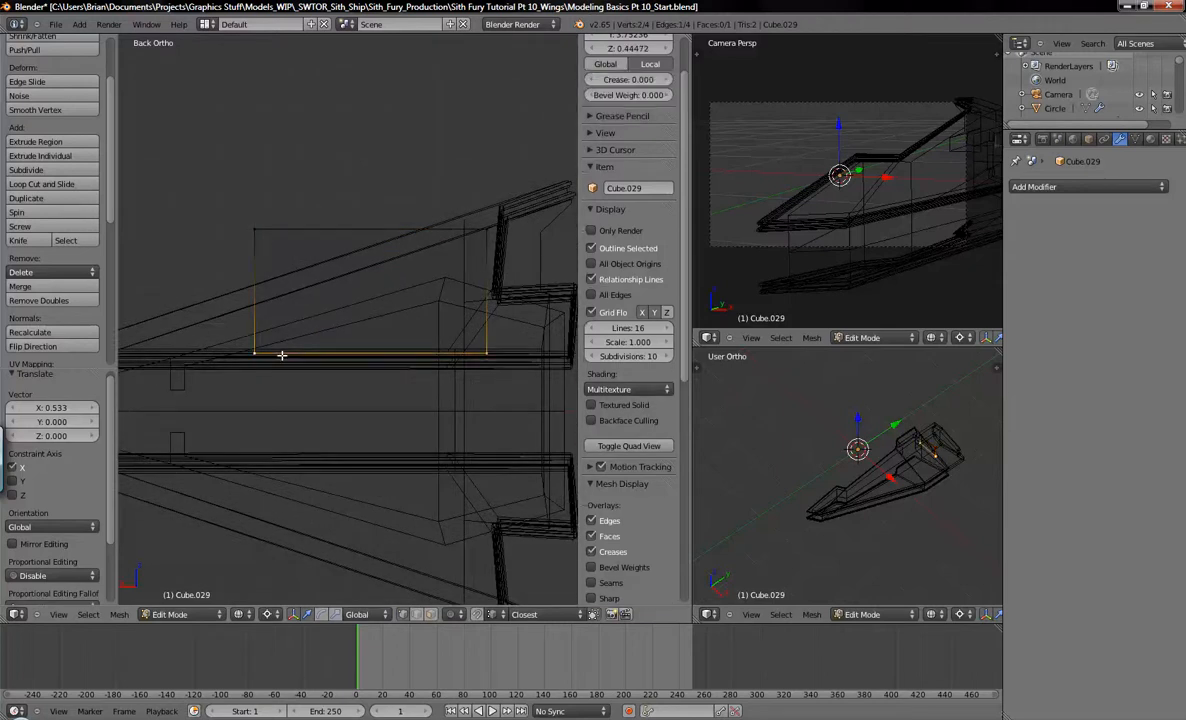
pyautogui.press('g')
pyautogui.press('z')
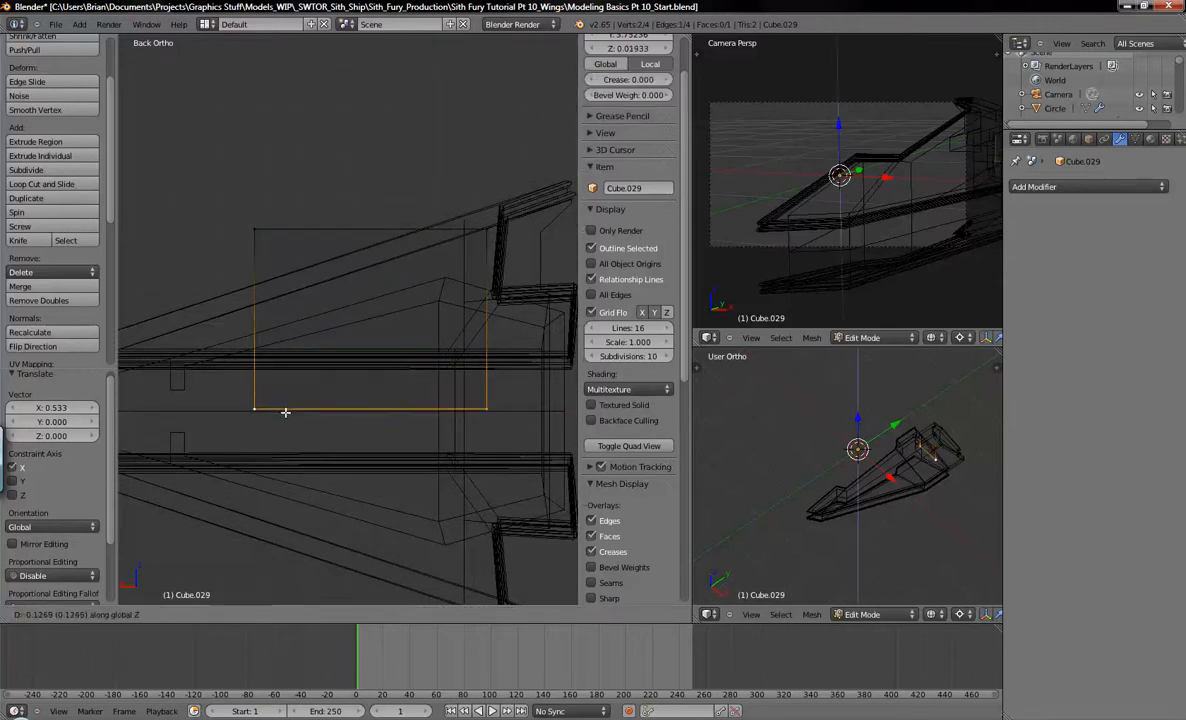
pyautogui.click(284, 434)
pyautogui.keyDown('shift'); pyautogui.moveTo(310, 368); pyautogui.dragTo(391, 388, button='middle'); pyautogui.keyUp('shift')
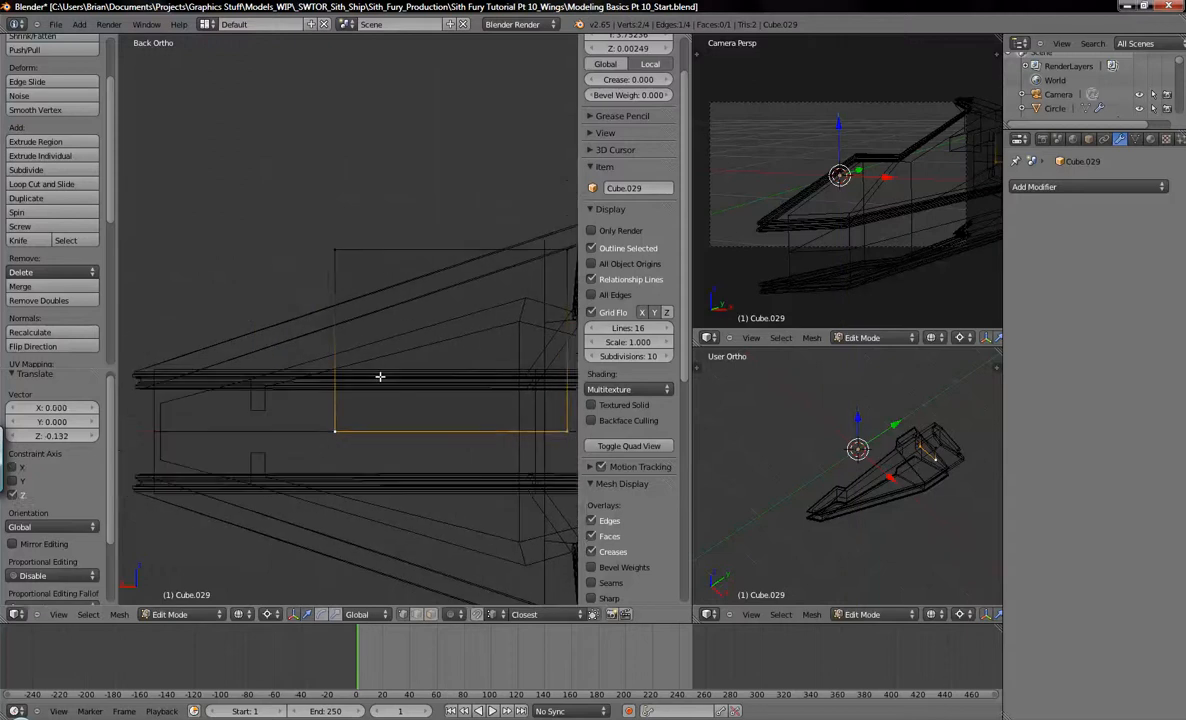
# Move the face's outer vertical edge along X, out close to the wing tip.
pyautogui.press('a')
pyautogui.moveTo(311, 225); pyautogui.dragTo(410, 460)
pyautogui.press('g')
pyautogui.press('x')
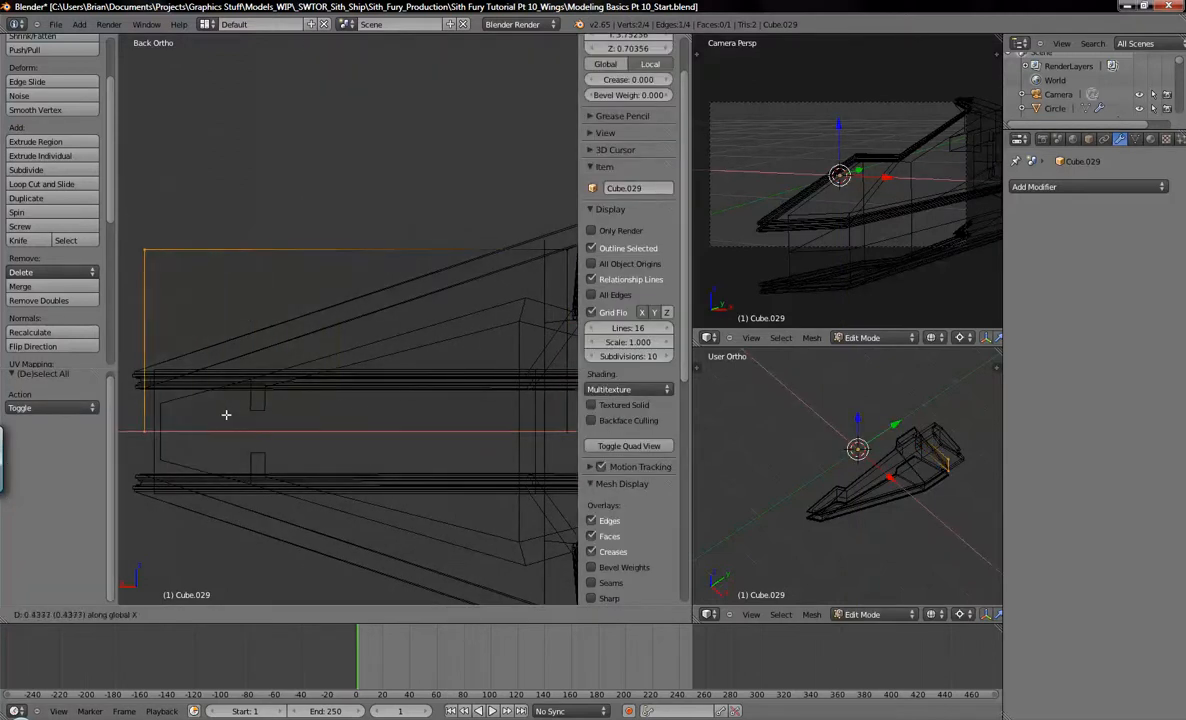
pyautogui.click(242, 417)
pyautogui.keyDown('shift'); pyautogui.moveTo(447, 389); pyautogui.dragTo(410, 392, button='middle'); pyautogui.keyUp('shift')
# Lower the face's upper outer vertex about 0.313 along Z so its top edge follows the slope of the wing.
pyautogui.press('a')
pyautogui.press('b')
pyautogui.moveTo(141, 226); pyautogui.dragTo(196, 262)
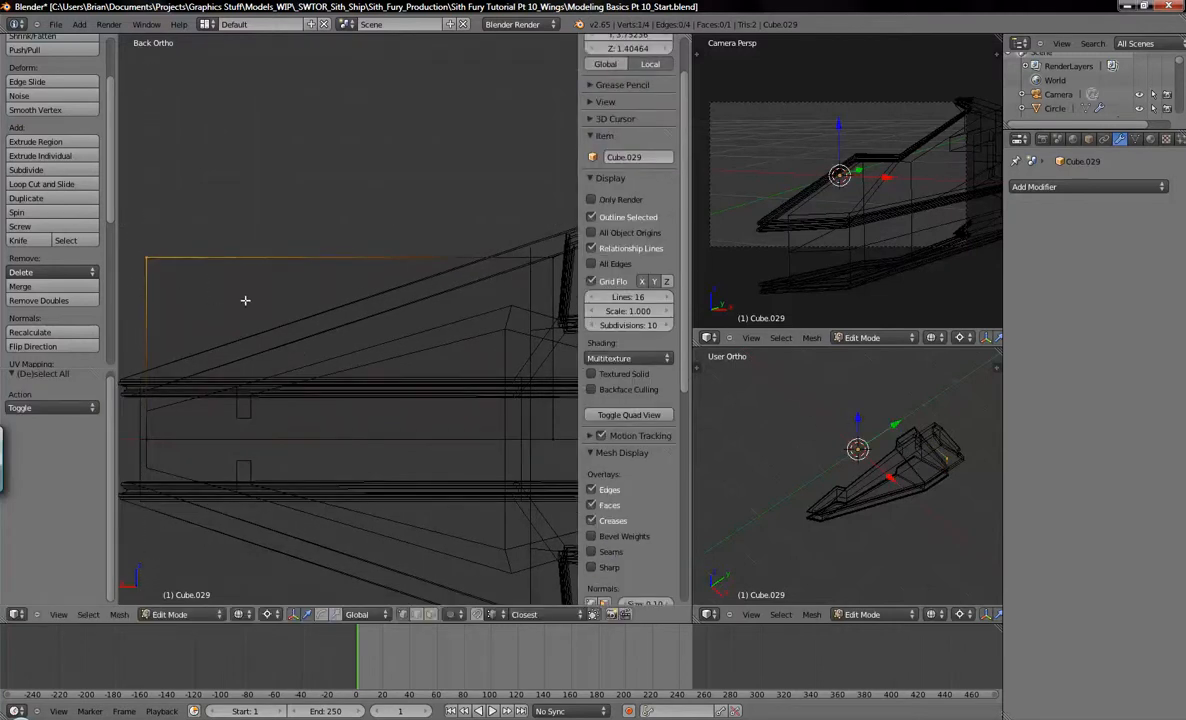
pyautogui.press('g')
pyautogui.press('z')
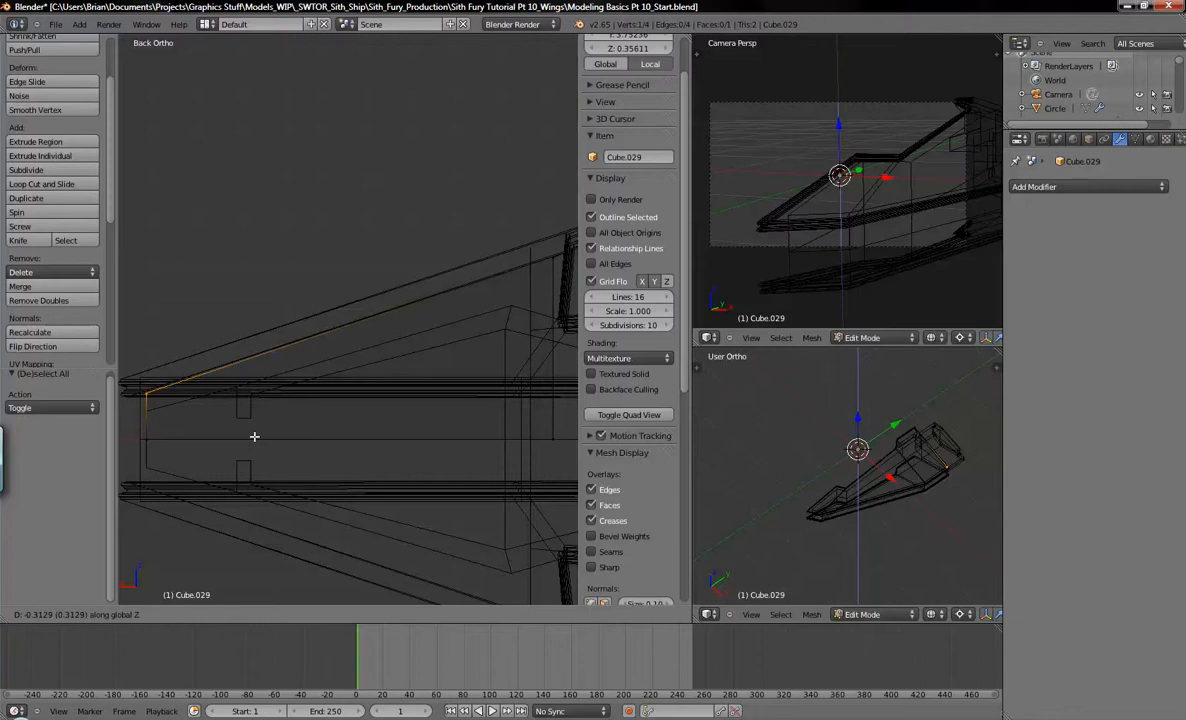
pyautogui.click(254, 436)
# Examine in solid and wireframe shading how the new panel fits against the wing and the surrounding parts.
pyautogui.press('z')
pyautogui.press('a')
pyautogui.moveTo(307, 422)
pyautogui.mouseDown(button='middle')
pyautogui.moveTo(378, 400)
pyautogui.moveTo(294, 413)
pyautogui.moveTo(318, 426)
pyautogui.moveTo(292, 409)
pyautogui.moveTo(296, 398)
pyautogui.mouseUp(button='middle')
pyautogui.press('Tab')
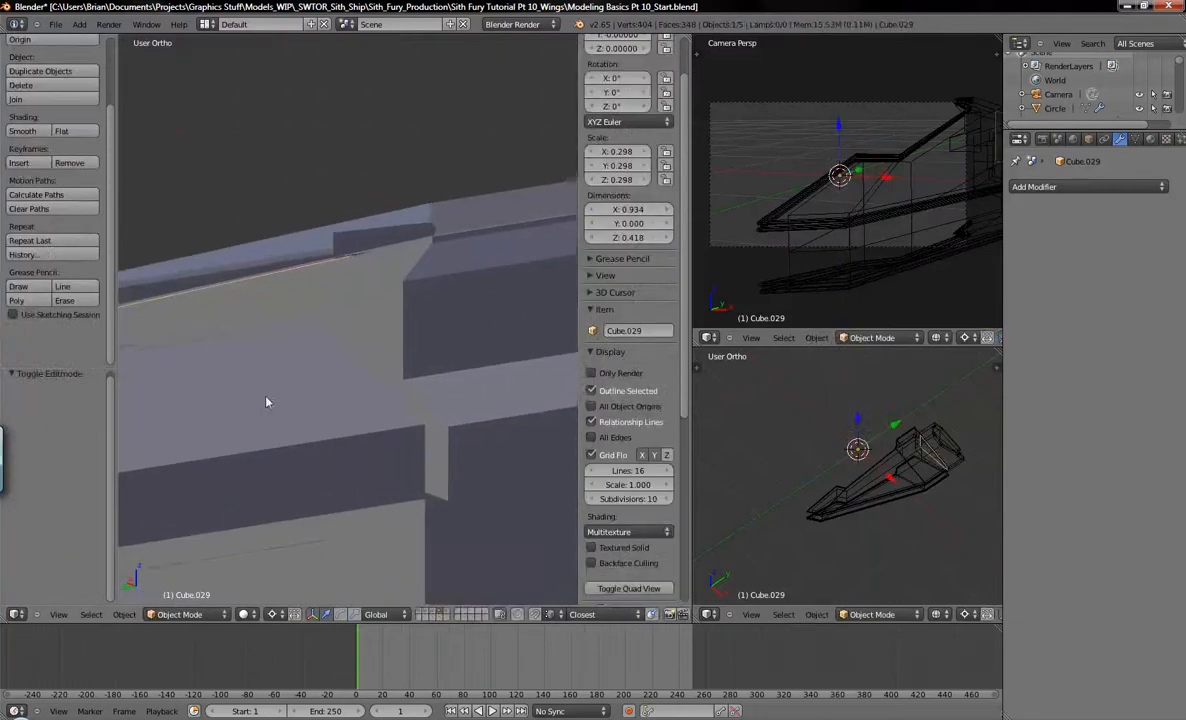
pyautogui.press('Tab')
pyautogui.keyDown('shift'); pyautogui.moveTo(359, 297); pyautogui.dragTo(287, 322, button='middle'); pyautogui.keyUp('shift')
pyautogui.press('z')
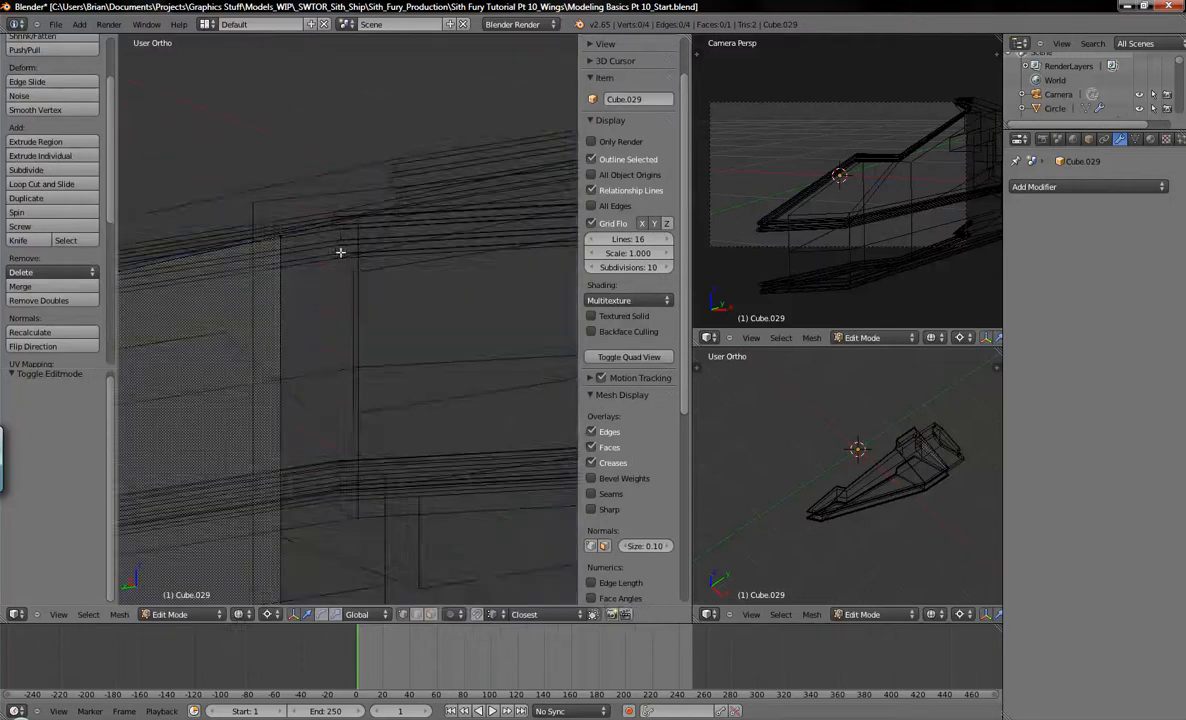
pyautogui.press('z')
pyautogui.moveTo(339, 341); pyautogui.dragTo(431, 307, button='middle')
pyautogui.press('Tab')
pyautogui.moveTo(357, 315); pyautogui.dragTo(304, 484, button='middle')
# Open the wing mesh Plane for editing in face selection mode.
pyautogui.rightClick(345, 265)
pyautogui.press('Tab')
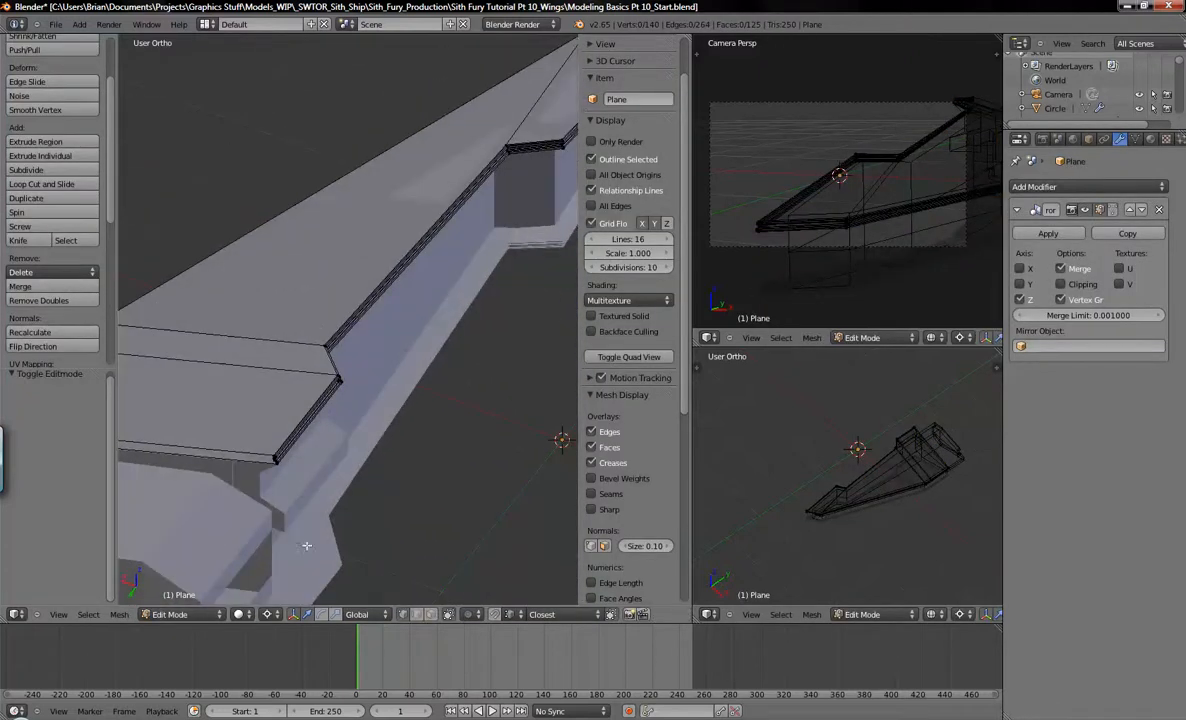
pyautogui.click(430, 614)
# Try dissolving the two adjoining top faces of the wing plate into a single face.
pyautogui.rightClick(175, 372)
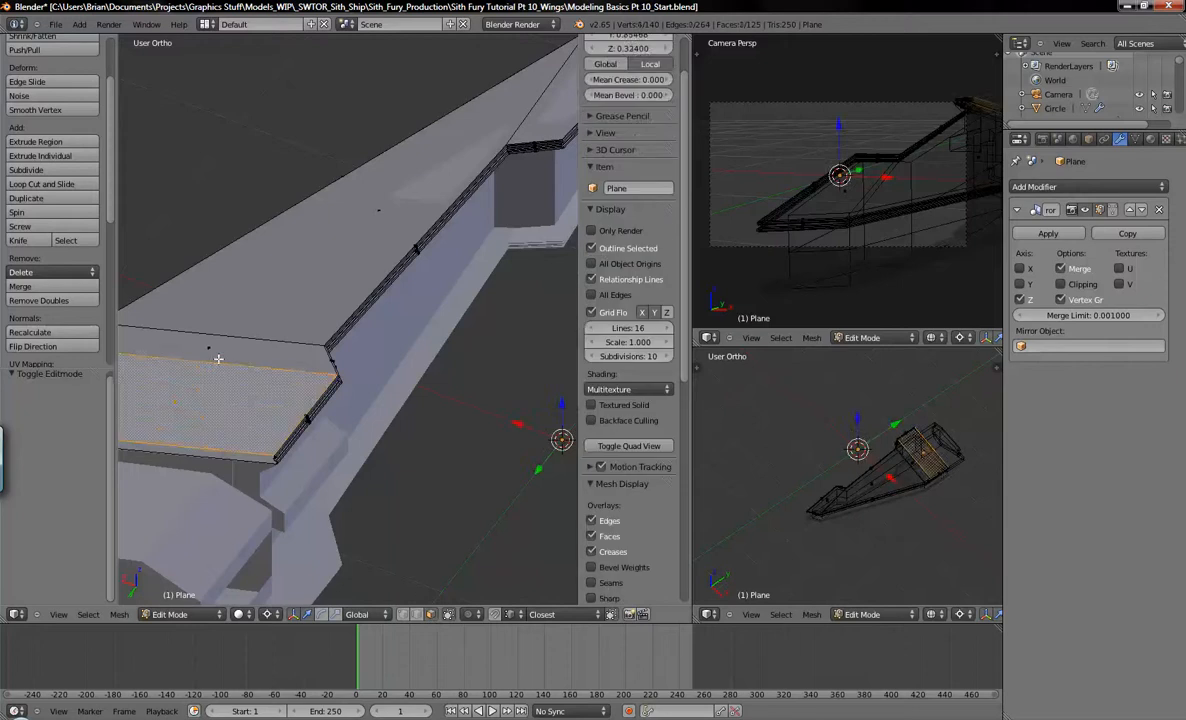
pyautogui.keyDown('shift'); pyautogui.moveTo(240, 384); pyautogui.dragTo(400, 406, button='middle'); pyautogui.keyUp('shift')
pyautogui.scroll(2, 400, 406)
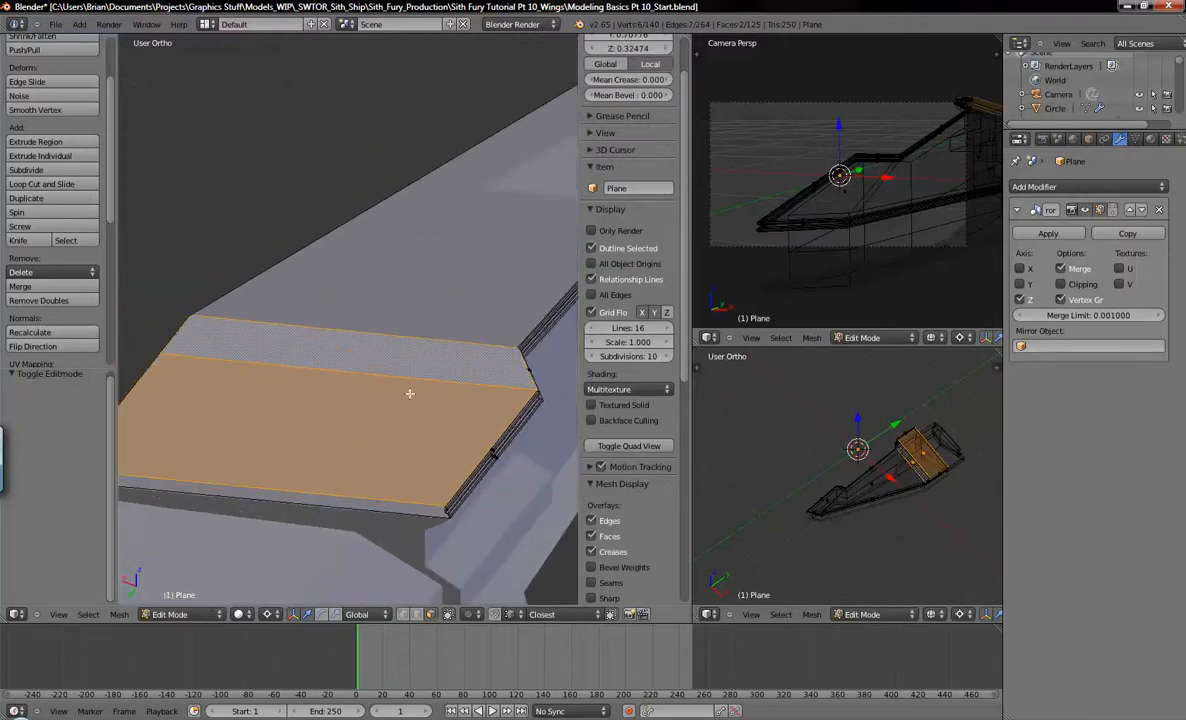
pyautogui.press('x')
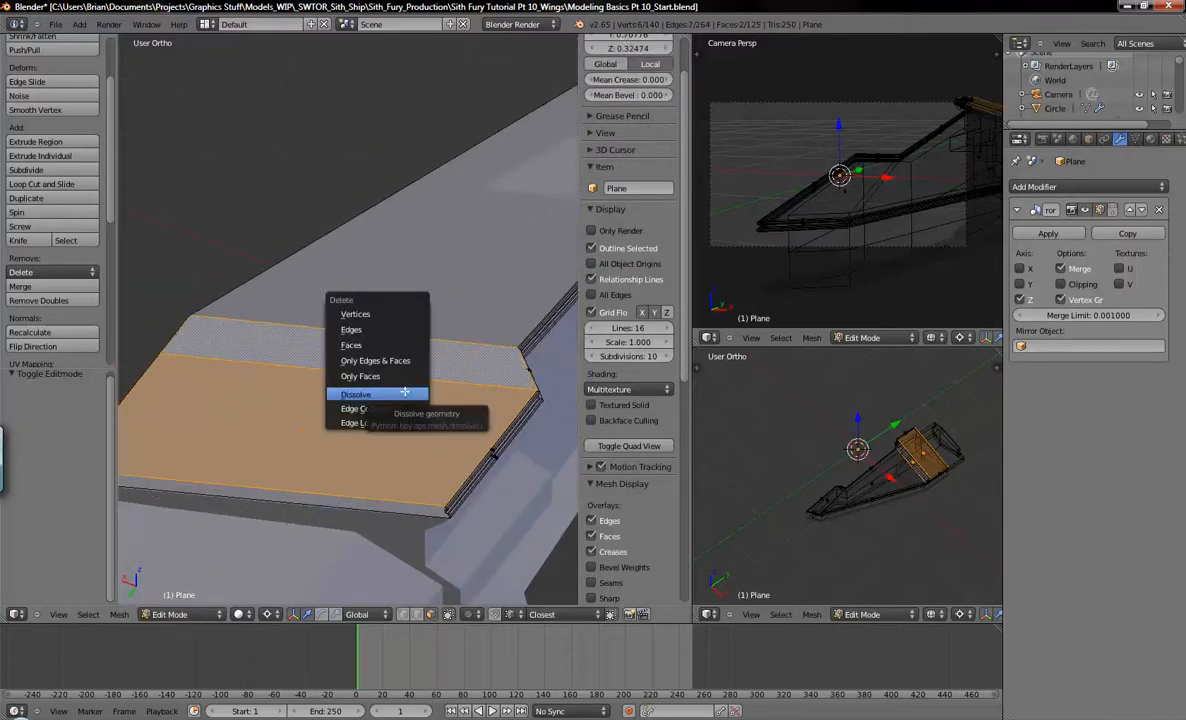
pyautogui.click(393, 391)
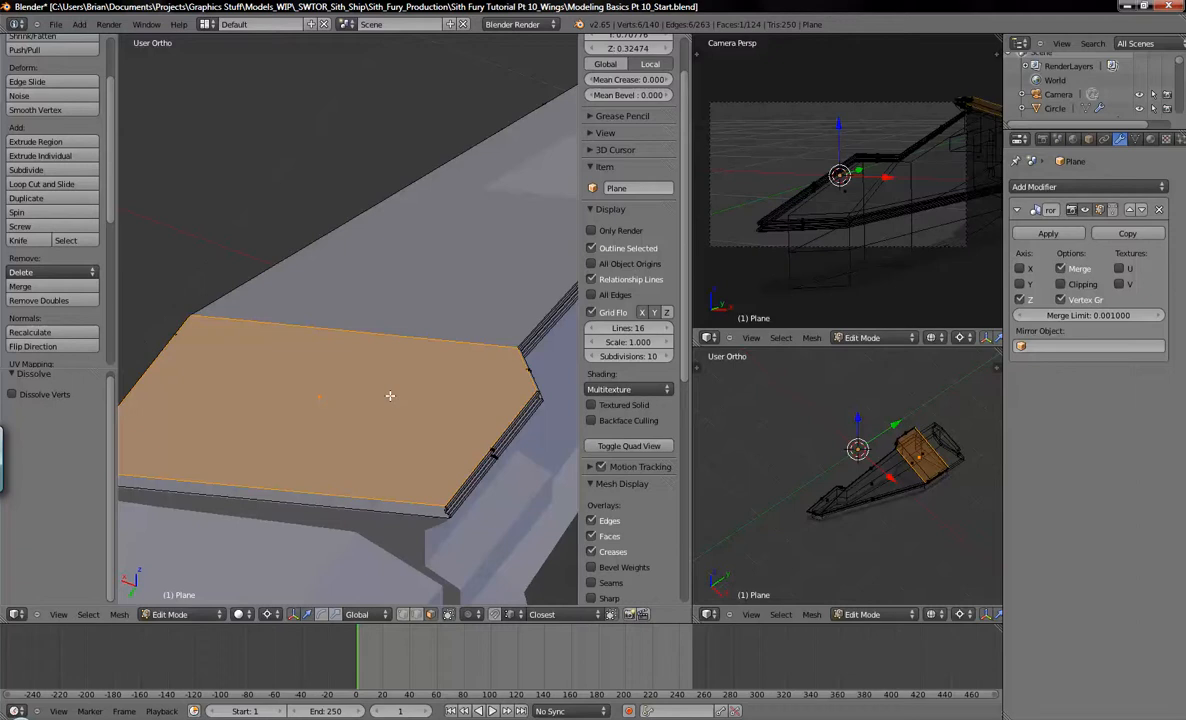
pyautogui.hotkey('ctrl', 'z')
pyautogui.keyDown('shift'); pyautogui.moveTo(456, 406); pyautogui.dragTo(426, 369, button='middle'); pyautogui.keyUp('shift')
pyautogui.press('a')
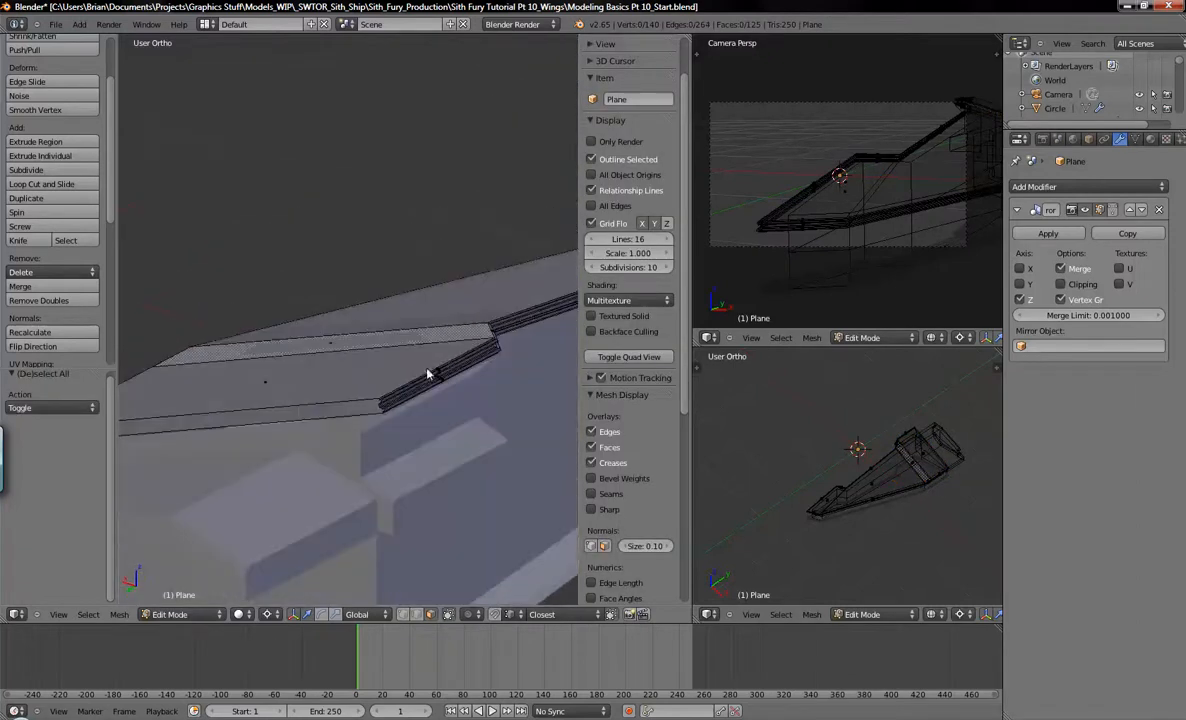
# Examine the edge of the wing plate and the parts beneath it from several angles.
pyautogui.press('Tab')
pyautogui.moveTo(416, 413); pyautogui.dragTo(345, 437, button='middle')
pyautogui.press('Tab')
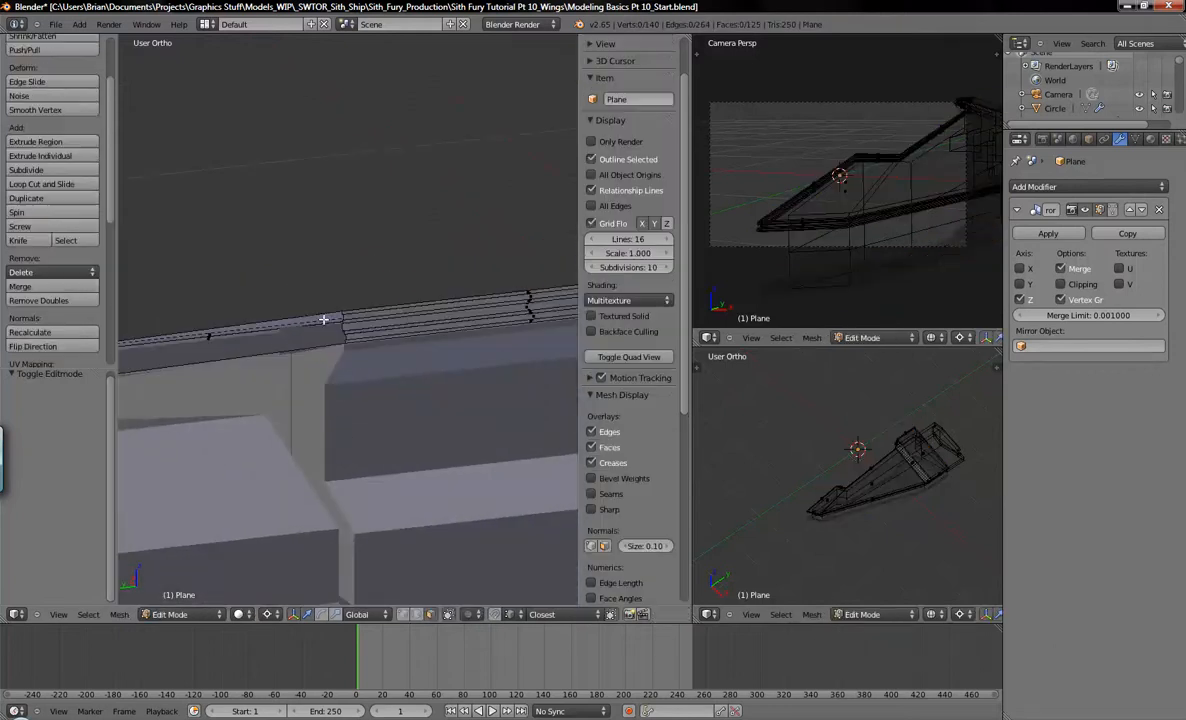
pyautogui.moveTo(324, 325)
pyautogui.mouseDown(button='middle')
pyautogui.moveTo(350, 370)
pyautogui.moveTo(333, 394)
pyautogui.moveTo(413, 405)
pyautogui.moveTo(312, 352)
pyautogui.moveTo(402, 426)
pyautogui.moveTo(410, 416)
pyautogui.moveTo(373, 373)
pyautogui.moveTo(400, 337)
pyautogui.moveTo(415, 349)
pyautogui.moveTo(334, 344)
pyautogui.moveTo(476, 347)
pyautogui.moveTo(344, 368)
pyautogui.moveTo(393, 372)
pyautogui.mouseUp(button='middle')
pyautogui.press('Tab')
pyautogui.press('Tab')
pyautogui.press('Tab')
pyautogui.scroll(5, 333, 331)
# Move the wing object Plane to layer 6 and display only that layer.
pyautogui.rightClick(336, 315)
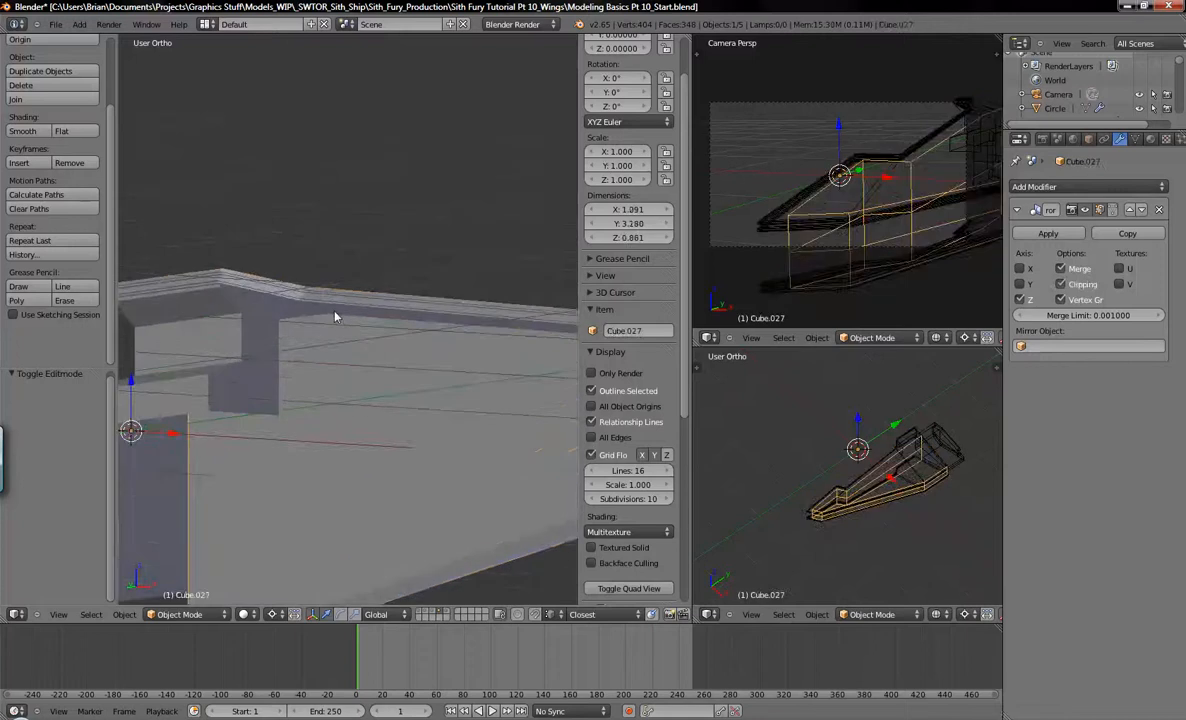
pyautogui.rightClick(335, 303)
pyautogui.press('Tab')
pyautogui.moveTo(373, 341); pyautogui.dragTo(349, 367, button='middle')
pyautogui.press('Tab')
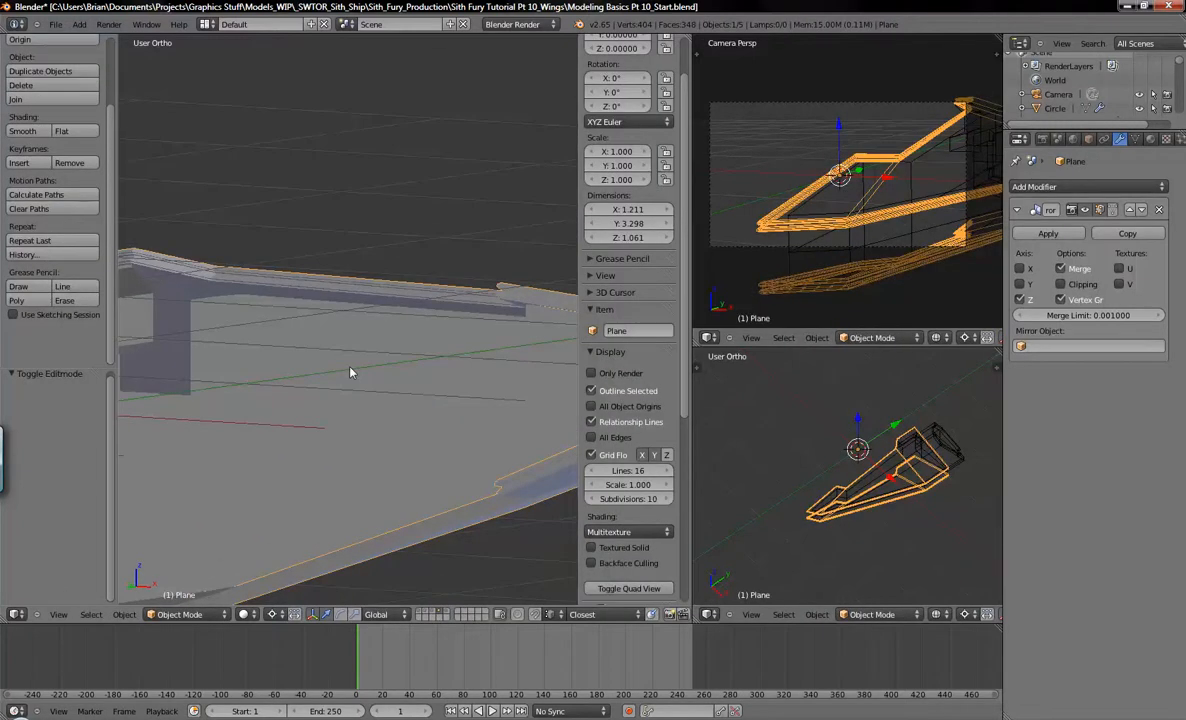
pyautogui.press('m')
pyautogui.press('2')
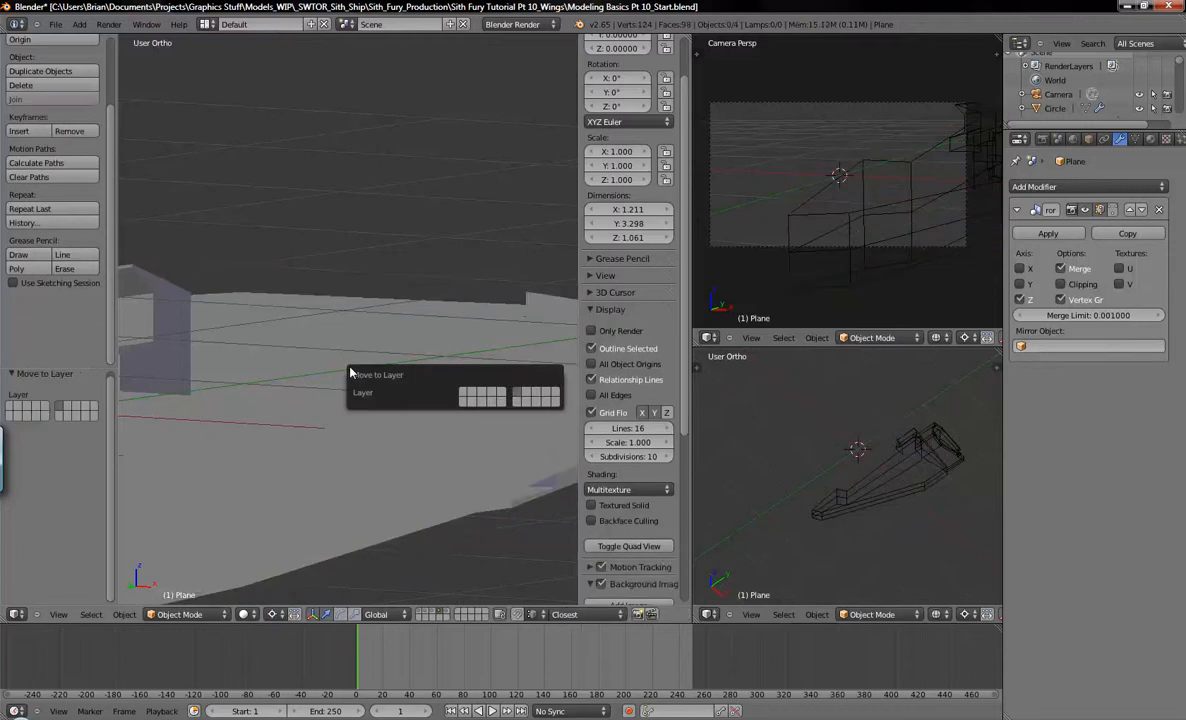
pyautogui.press('6')
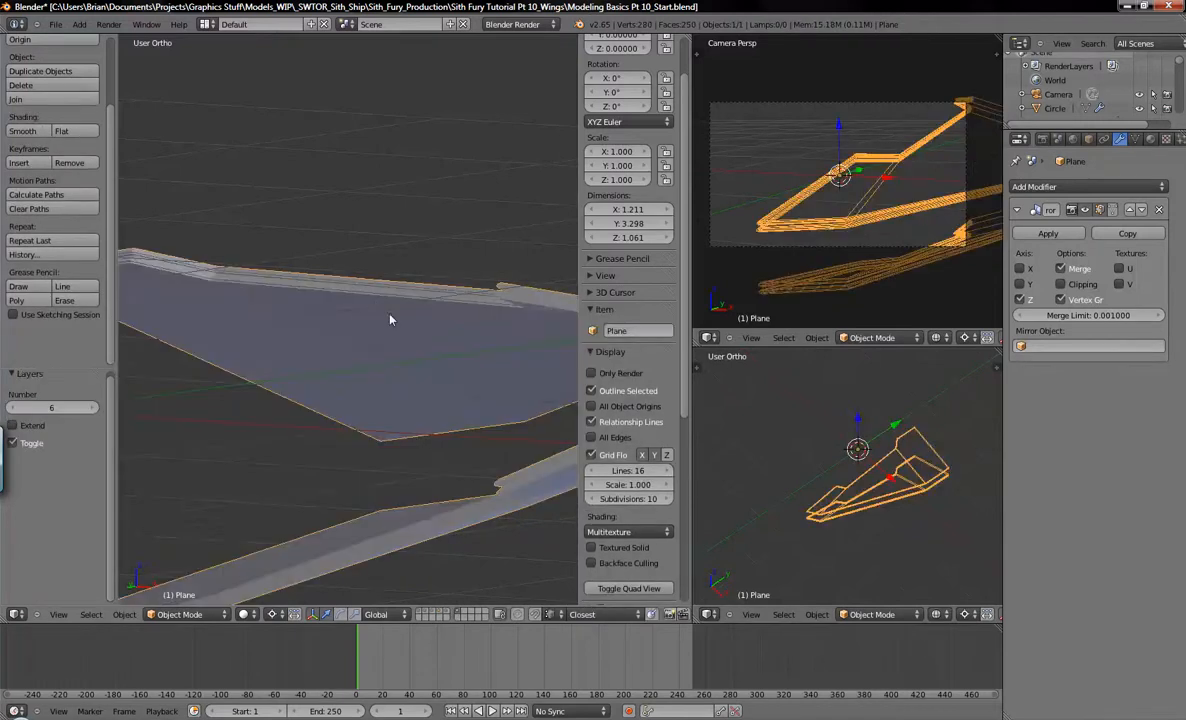
# Select the four large adjoining faces on the inner side of the upper wing plate and additionally display layer 4.
pyautogui.press('Tab')
pyautogui.moveTo(475, 449); pyautogui.dragTo(433, 361, button='middle')
pyautogui.keyDown('shift'); pyautogui.moveTo(265, 462); pyautogui.dragTo(154, 381, button='middle'); pyautogui.keyUp('shift')
pyautogui.rightClick(311, 365)
pyautogui.keyDown('shift'); pyautogui.rightClick(408, 325); pyautogui.keyUp('shift')
pyautogui.keyDown('shift'); pyautogui.rightClick(519, 275); pyautogui.keyUp('shift')
pyautogui.keyDown('shift'); pyautogui.moveTo(512, 287); pyautogui.dragTo(357, 307, button='middle'); pyautogui.keyUp('shift')
pyautogui.keyDown('shift'); pyautogui.rightClick(433, 241); pyautogui.keyUp('shift')
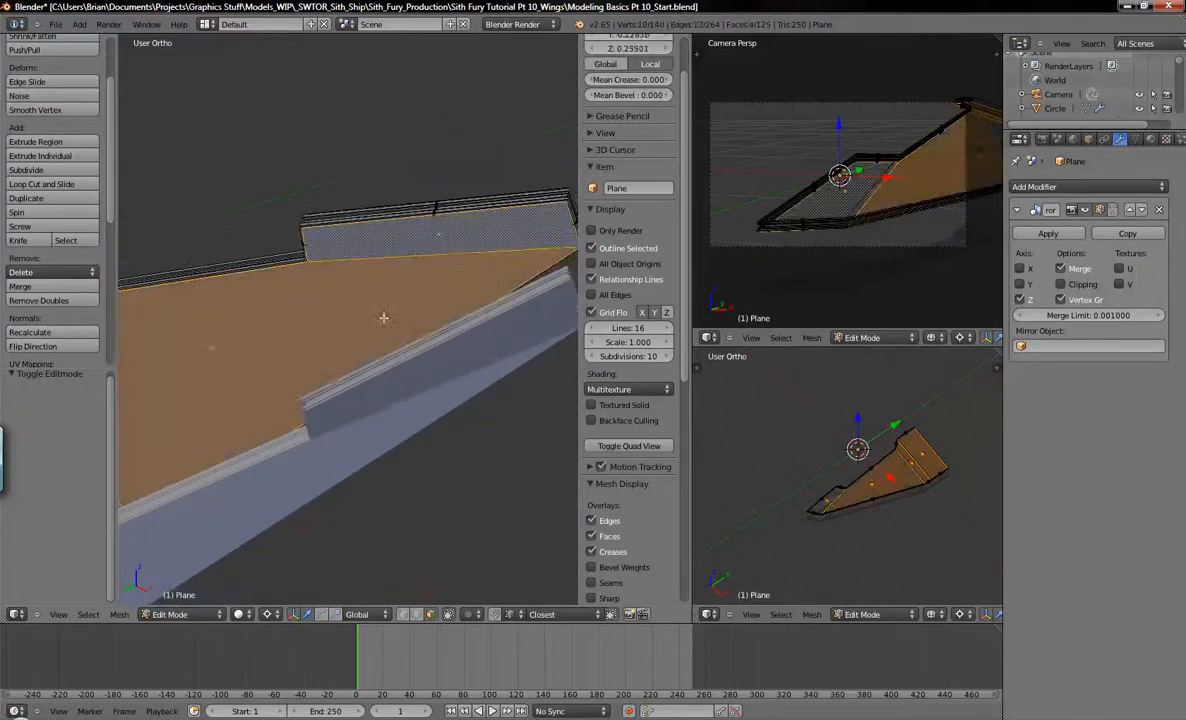
pyautogui.moveTo(302, 336); pyautogui.dragTo(390, 298, button='middle')
pyautogui.hotkey('shift', '4')
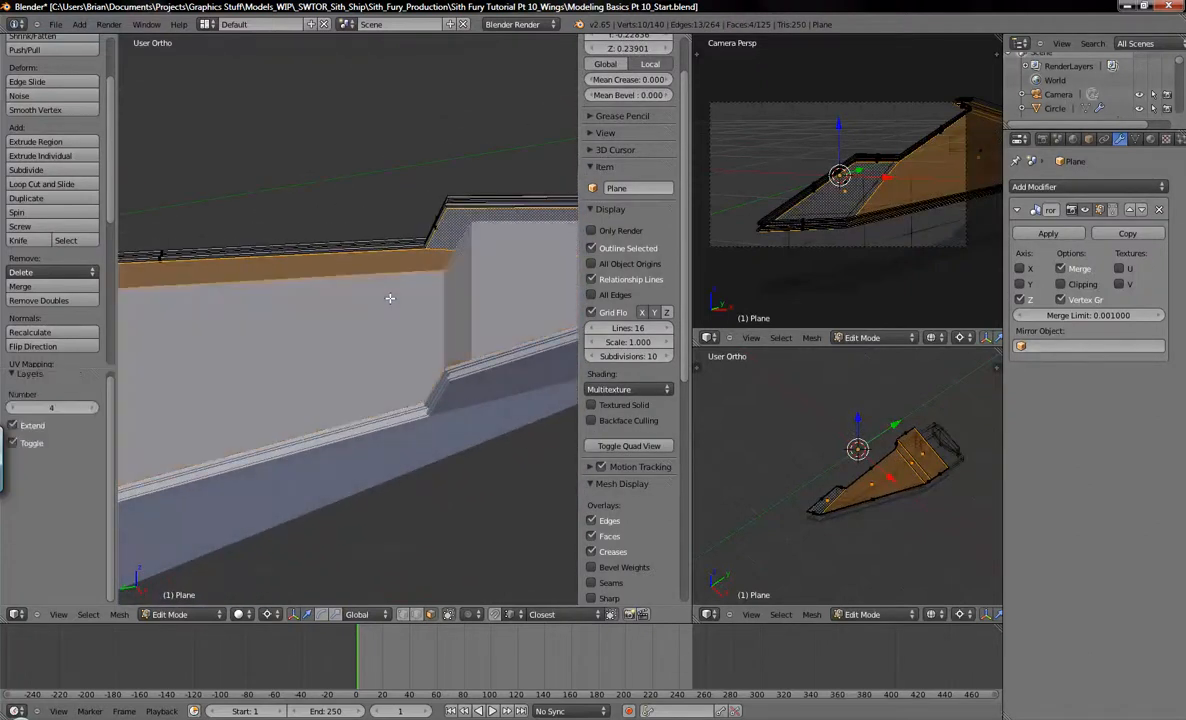
pyautogui.moveTo(452, 282); pyautogui.dragTo(346, 328, button='middle')
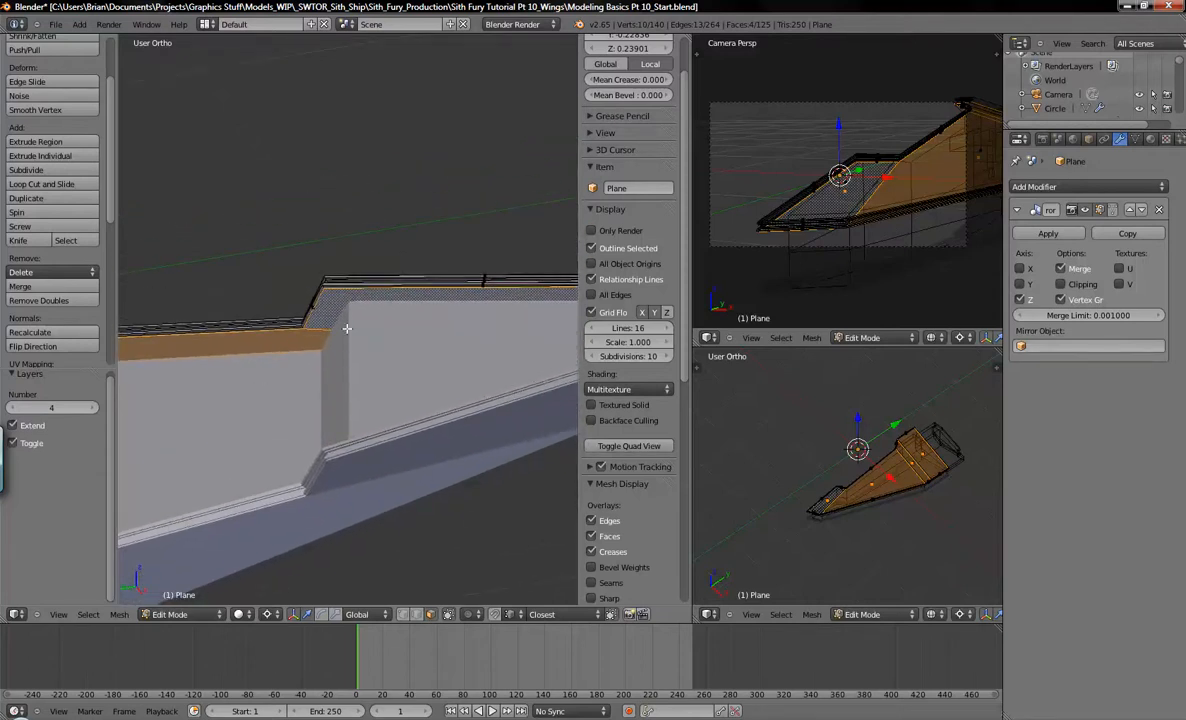
# Inset the selected wing faces with a thickness of about 0.093.
pyautogui.press('i')
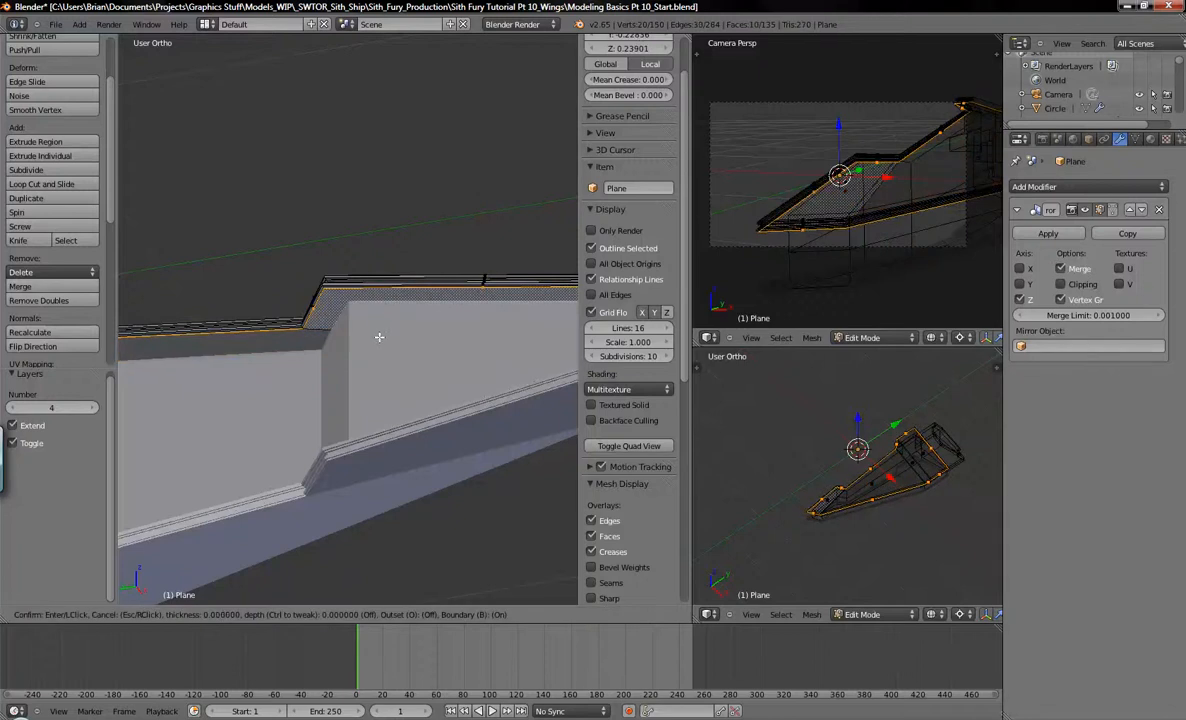
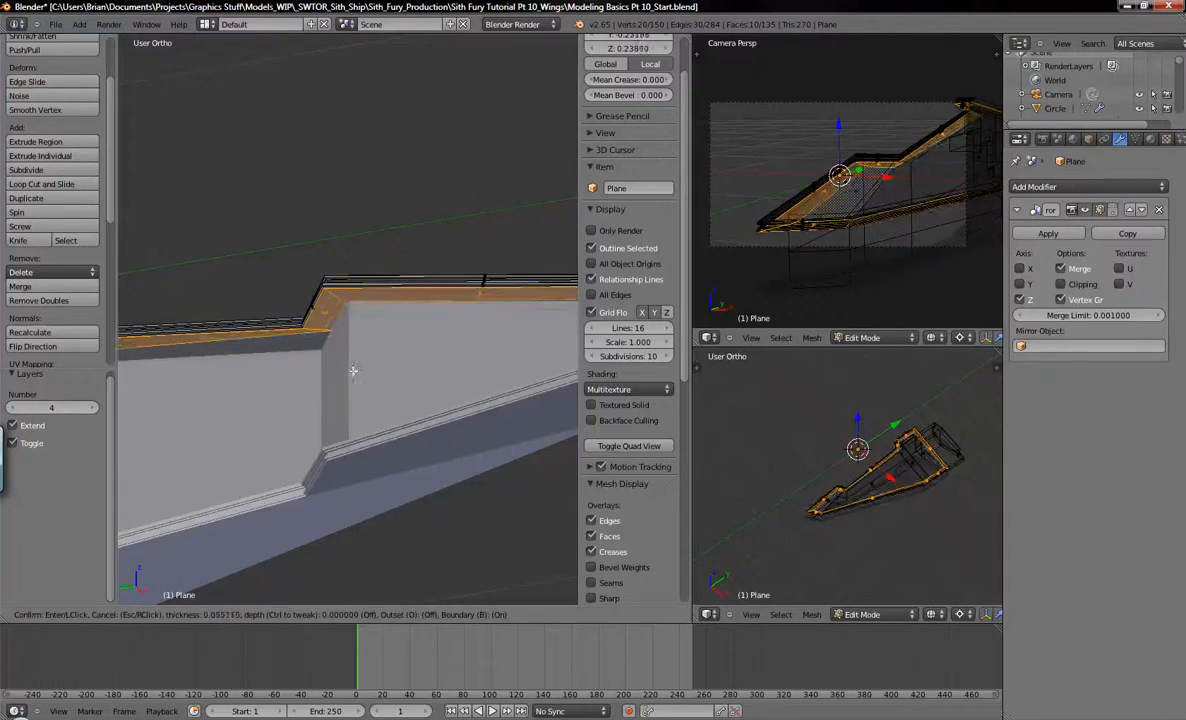
pyautogui.click(291, 378)
pyautogui.moveTo(291, 378)
pyautogui.mouseDown(button='middle')
pyautogui.moveTo(275, 344)
pyautogui.moveTo(490, 347)
pyautogui.moveTo(471, 368)
pyautogui.moveTo(445, 339)
pyautogui.moveTo(502, 327)
pyautogui.moveTo(455, 315)
pyautogui.moveTo(442, 396)
pyautogui.moveTo(420, 285)
pyautogui.moveTo(456, 276)
pyautogui.moveTo(338, 329)
pyautogui.moveTo(357, 374)
pyautogui.mouseUp(button='middle')
pyautogui.press('z')
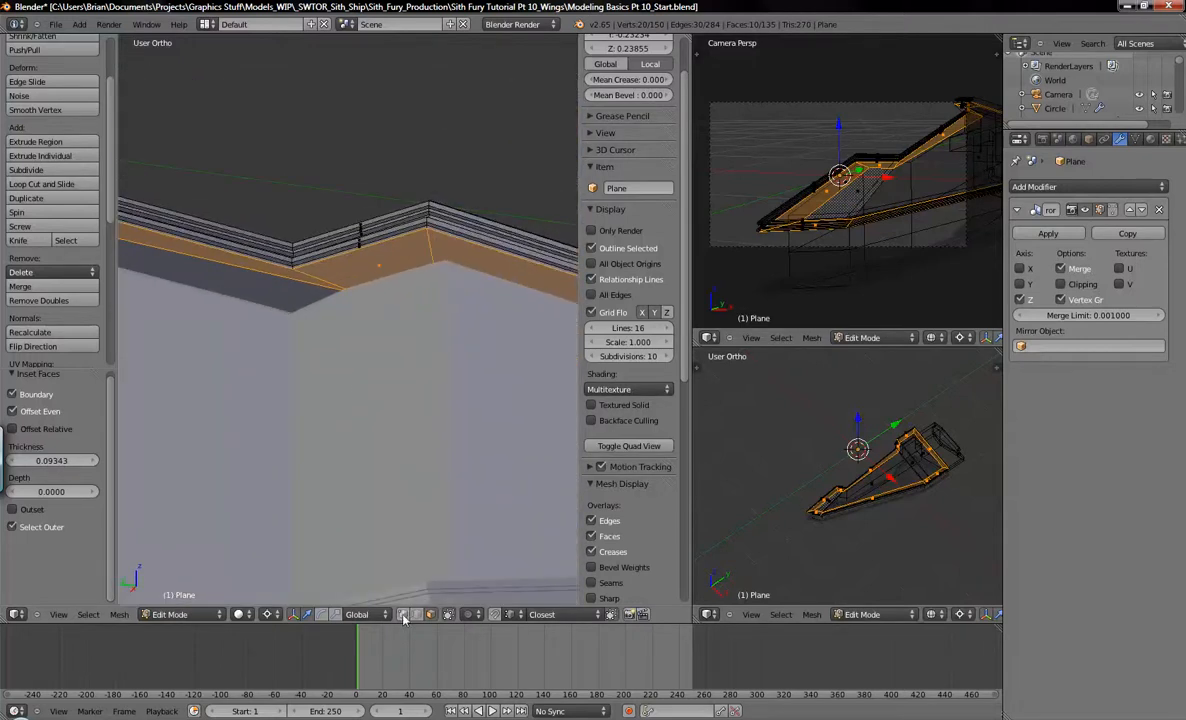
# Examine the inset border faces of the wing plate against the parts beneath from several angles, in both wireframe and solid shading.
pyautogui.press('z')
pyautogui.moveTo(427, 467); pyautogui.dragTo(393, 400, button='middle')
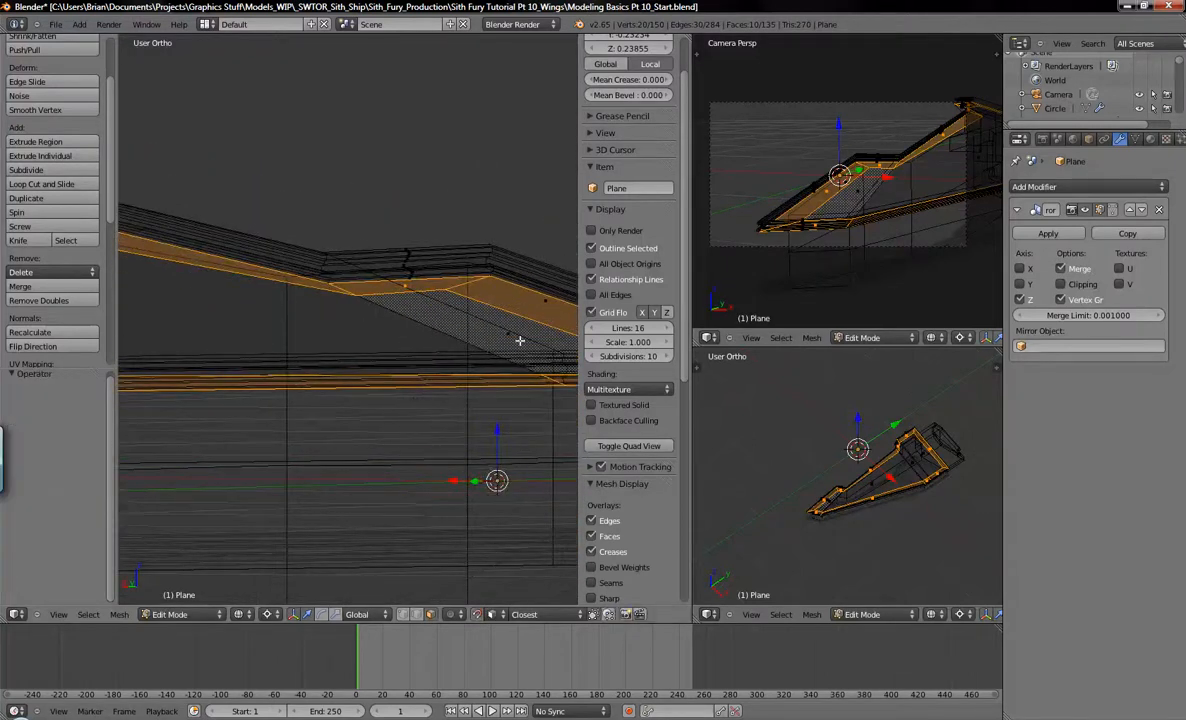
pyautogui.moveTo(346, 350); pyautogui.dragTo(460, 304, button='middle')
pyautogui.press('z')
pyautogui.moveTo(466, 355); pyautogui.dragTo(290, 283, button='middle')
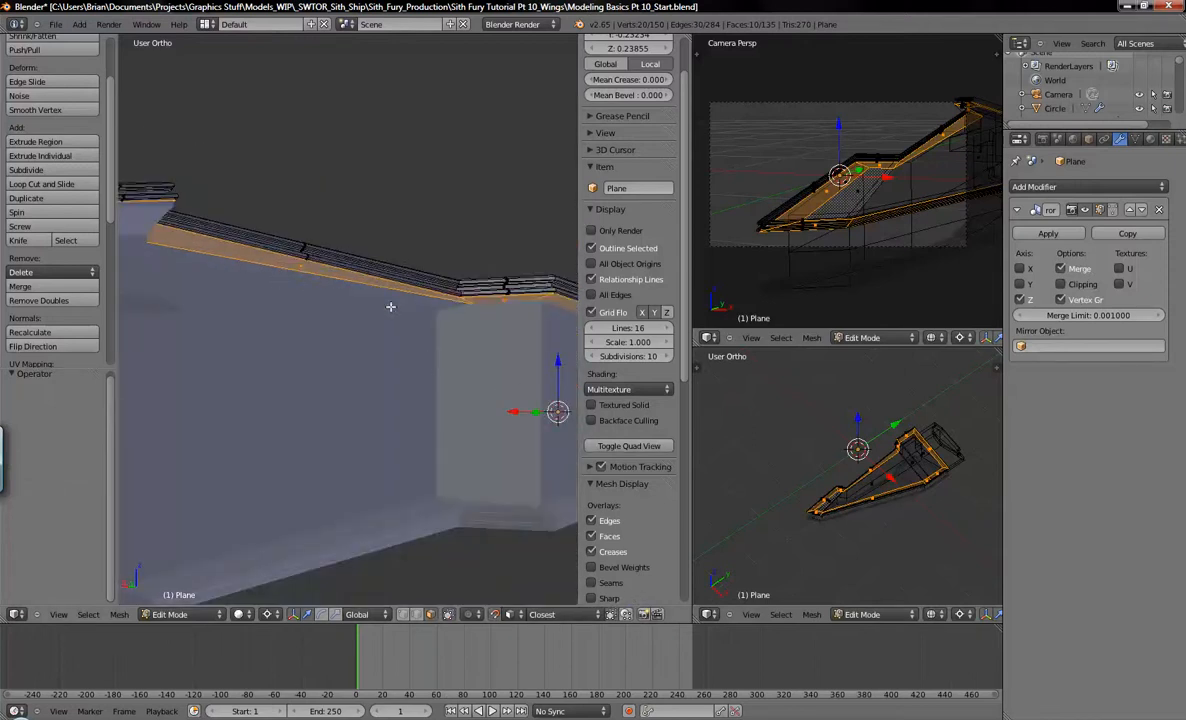
pyautogui.moveTo(384, 299); pyautogui.dragTo(422, 343, button='middle')
pyautogui.press('z')
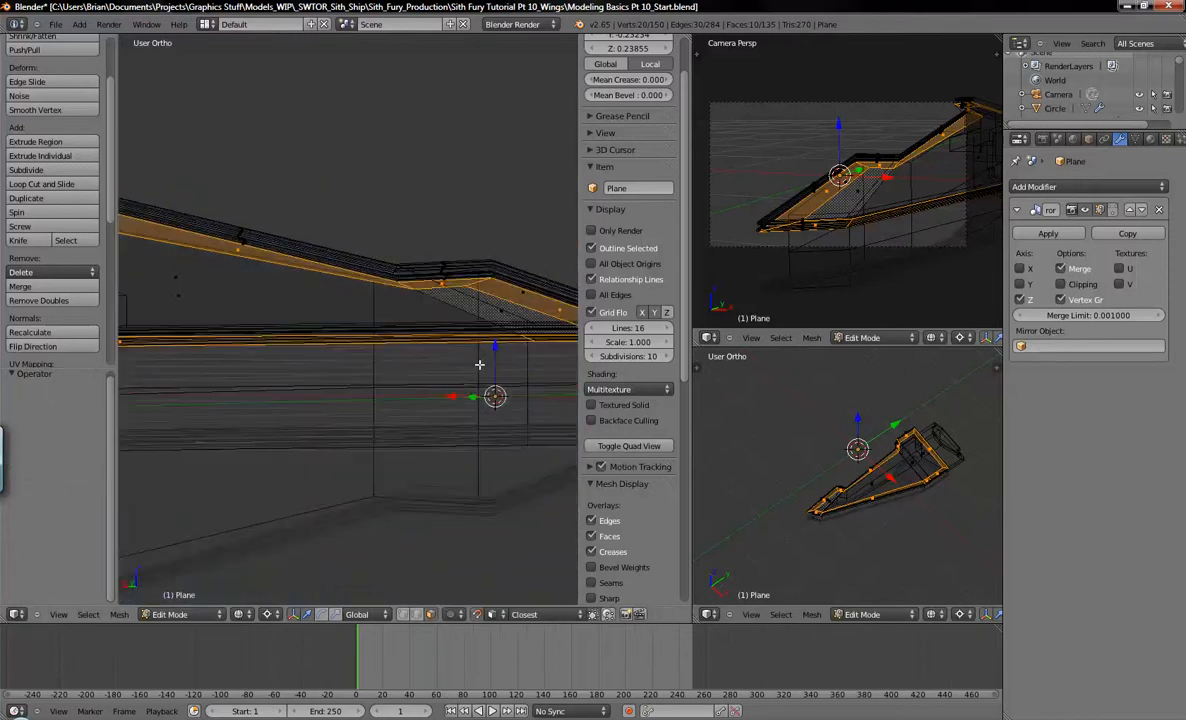
# Display only layer 6 and delete the four large inner faces enclosed by the inset border of the wing plate.
pyautogui.press('6')
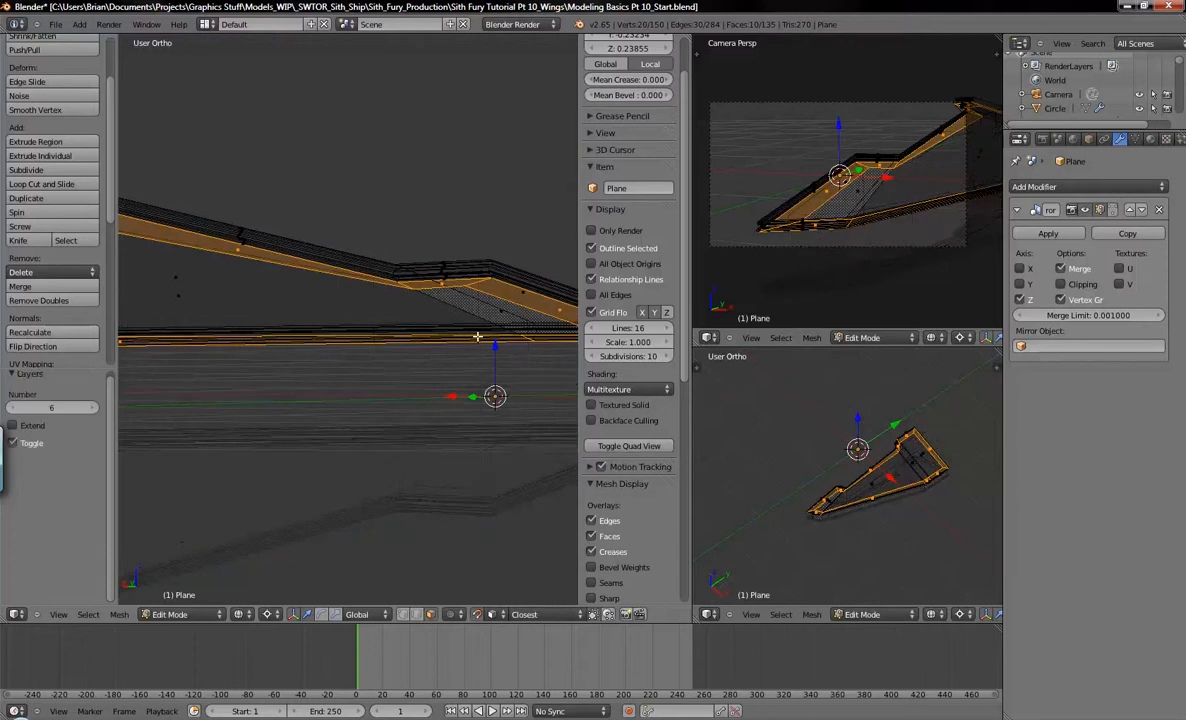
pyautogui.press('z')
pyautogui.moveTo(445, 346)
pyautogui.mouseDown(button='middle')
pyautogui.moveTo(479, 344)
pyautogui.moveTo(455, 333)
pyautogui.moveTo(503, 386)
pyautogui.moveTo(487, 331)
pyautogui.moveTo(577, 372)
pyautogui.mouseUp(button='middle')
pyautogui.rightClick(208, 245)
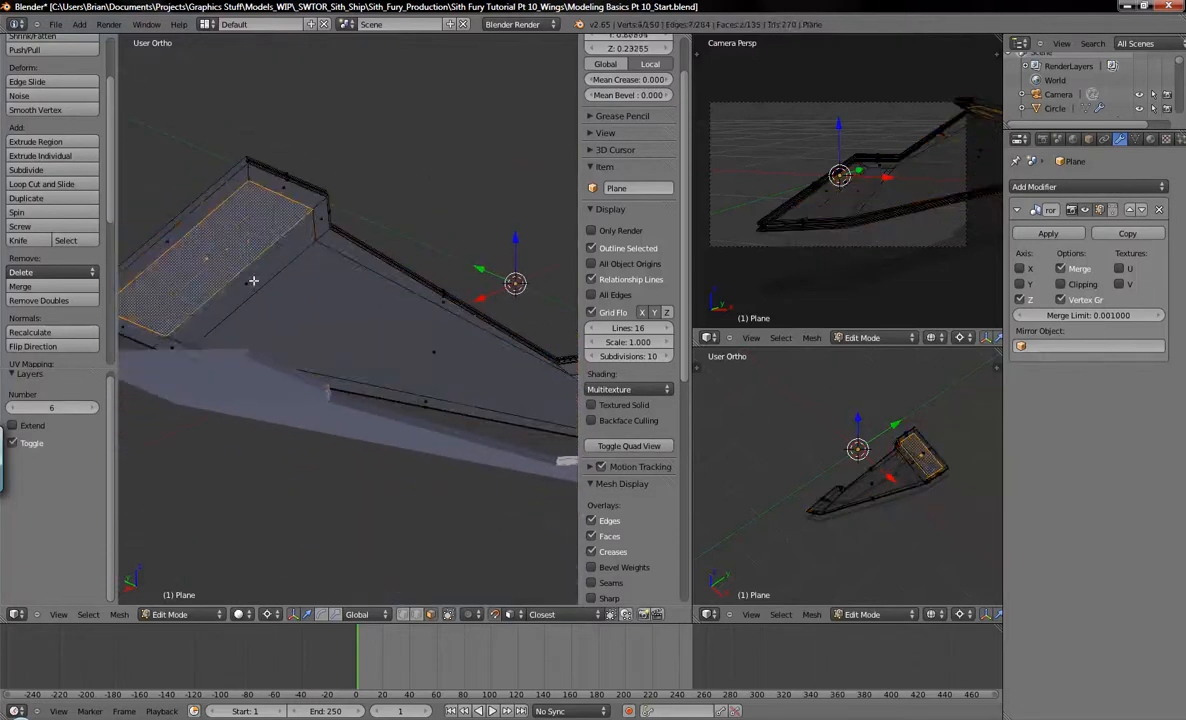
pyautogui.keyDown('shift'); pyautogui.rightClick(254, 281); pyautogui.keyUp('shift')
pyautogui.keyDown('shift'); pyautogui.rightClick(434, 351); pyautogui.keyUp('shift')
pyautogui.keyDown('shift'); pyautogui.moveTo(462, 362); pyautogui.dragTo(267, 288, button='middle'); pyautogui.keyUp('shift')
pyautogui.keyDown('shift'); pyautogui.rightClick(439, 337); pyautogui.keyUp('shift')
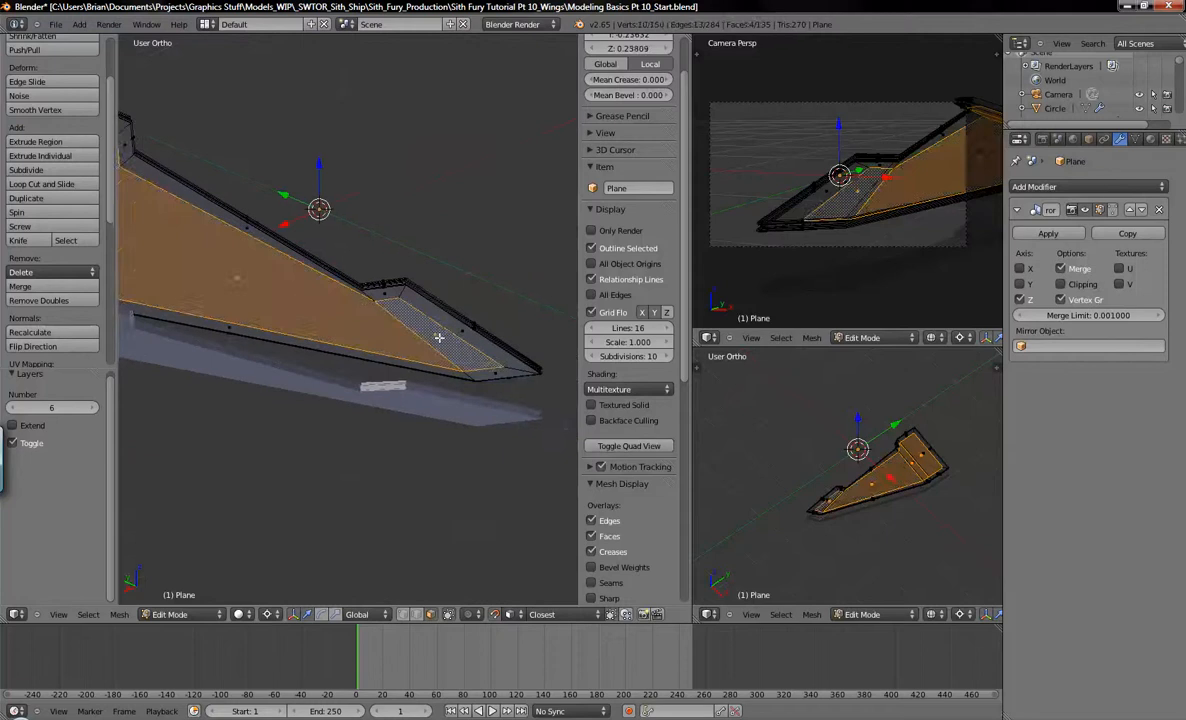
pyautogui.press('x')
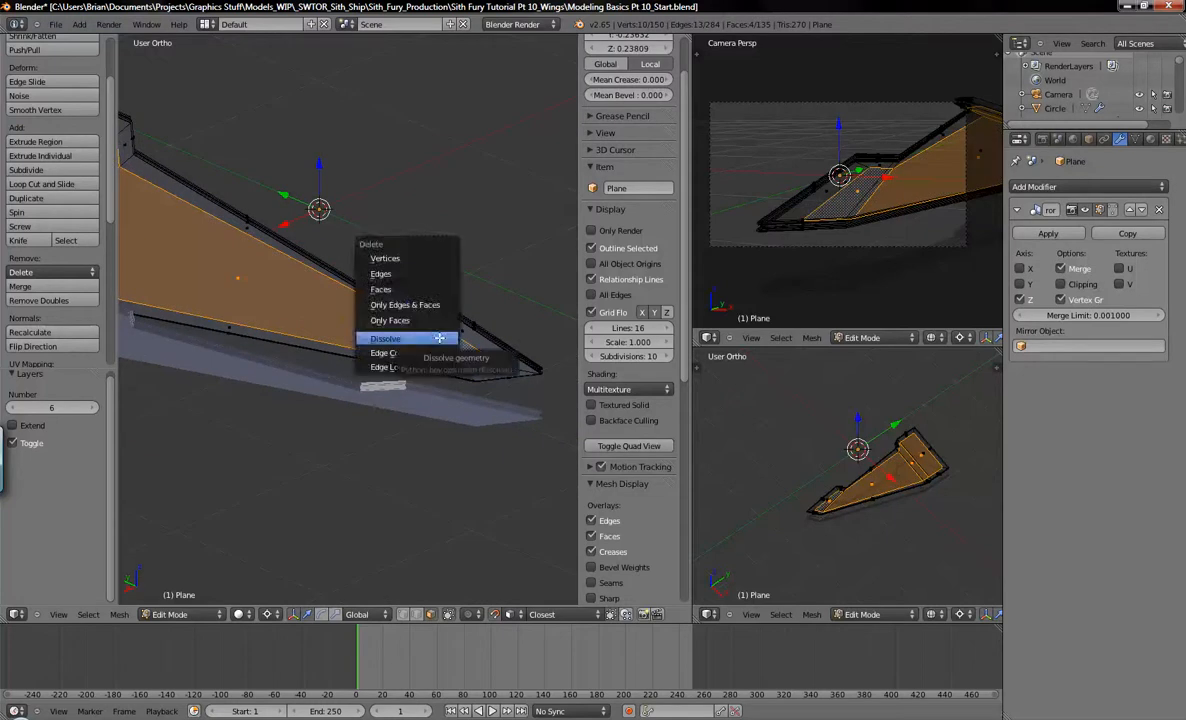
pyautogui.press('Up')
pyautogui.press('Up')
pyautogui.press('Up')
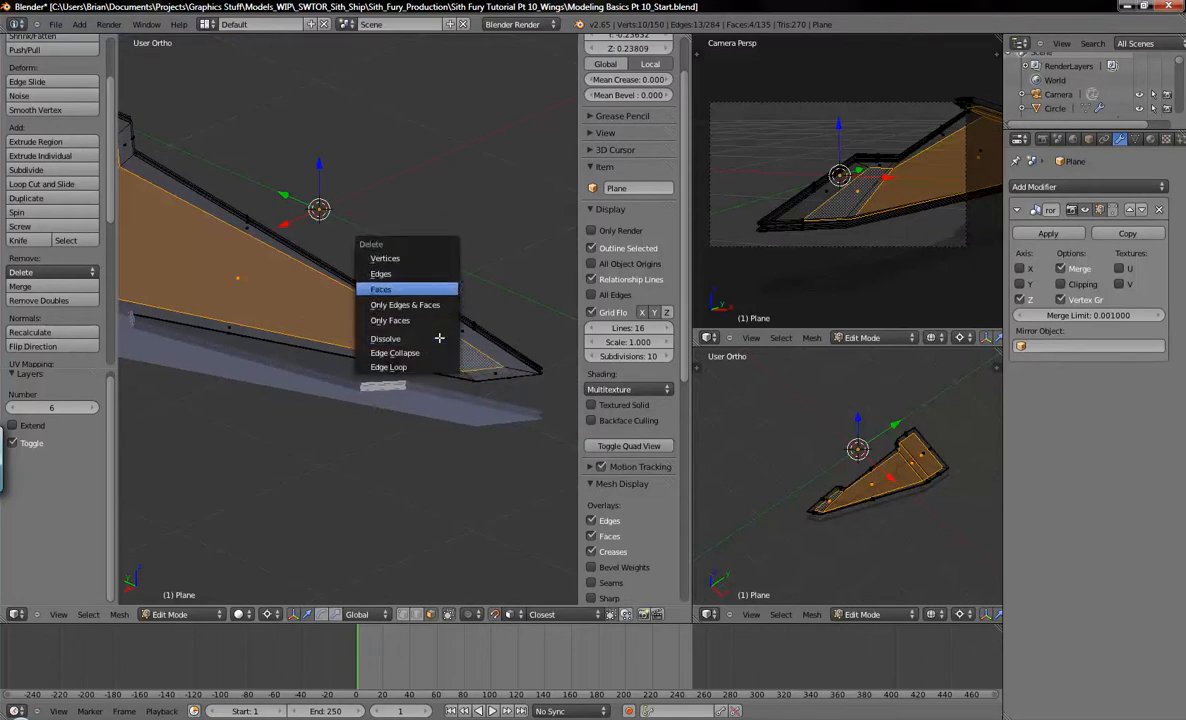
pyautogui.press('Return')
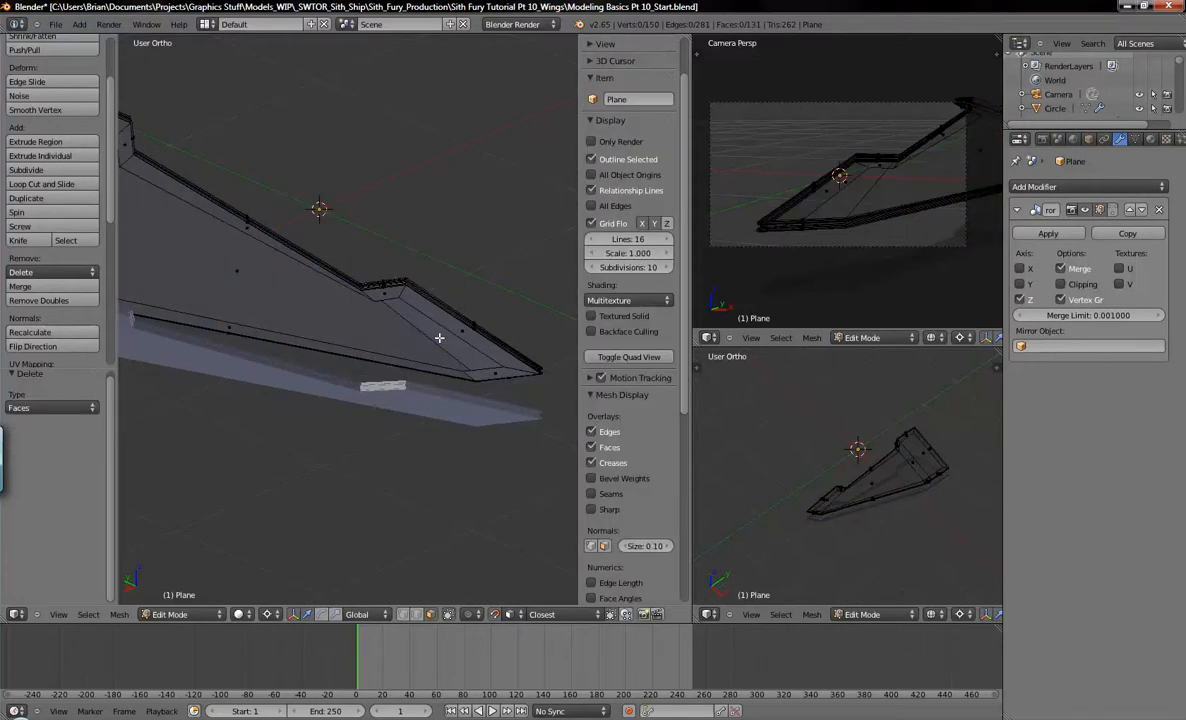
# Select the inner edge loop around the opening in the wing plate and additionally display layer 4.
pyautogui.moveTo(392, 331); pyautogui.dragTo(356, 362, button='middle')
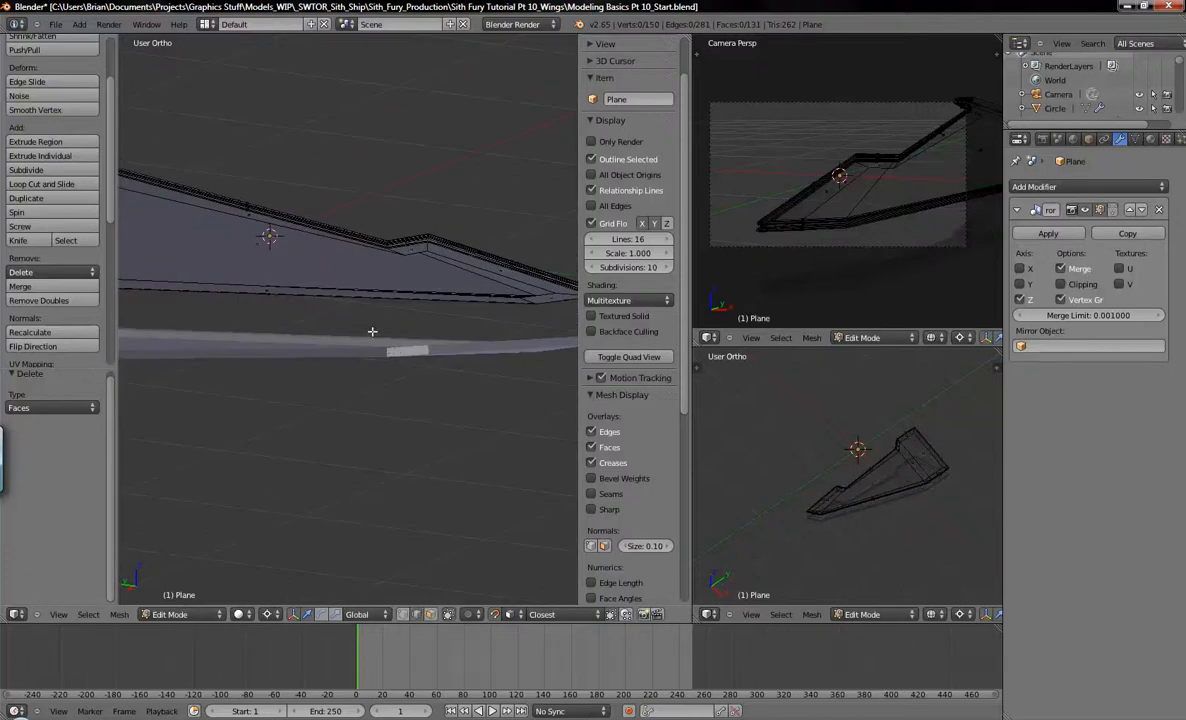
pyautogui.scroll(5, 390, 296)
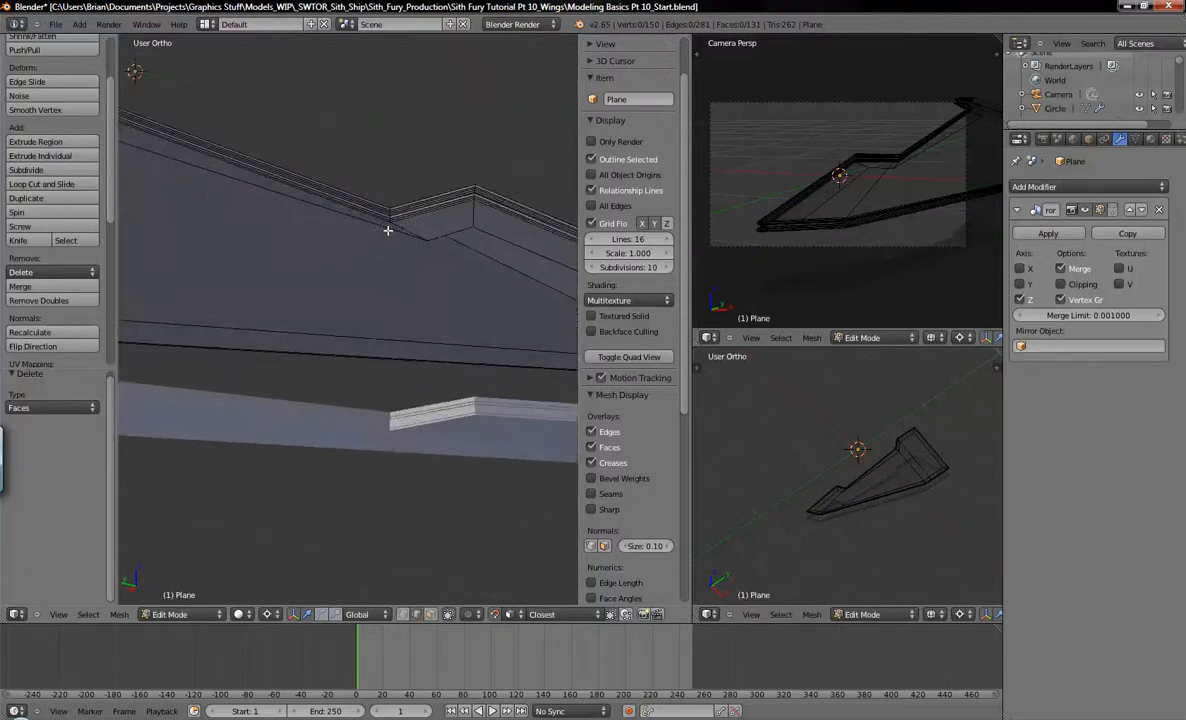
pyautogui.keyDown('alt'); pyautogui.rightClick(388, 230); pyautogui.keyUp('alt')
pyautogui.moveTo(445, 362); pyautogui.dragTo(391, 319, button='middle')
pyautogui.hotkey('shift', '4')
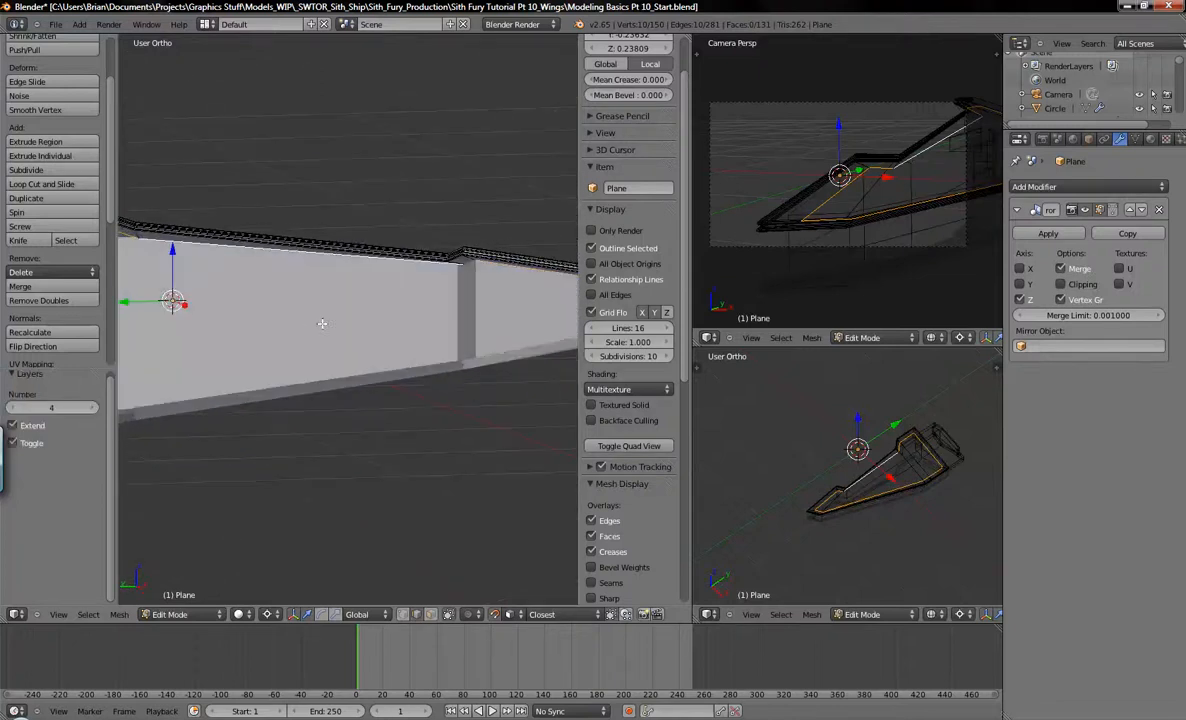
pyautogui.moveTo(437, 320); pyautogui.dragTo(456, 300, button='middle')
pyautogui.moveTo(385, 301); pyautogui.dragTo(384, 329, button='middle')
pyautogui.scroll(4, 342, 305)
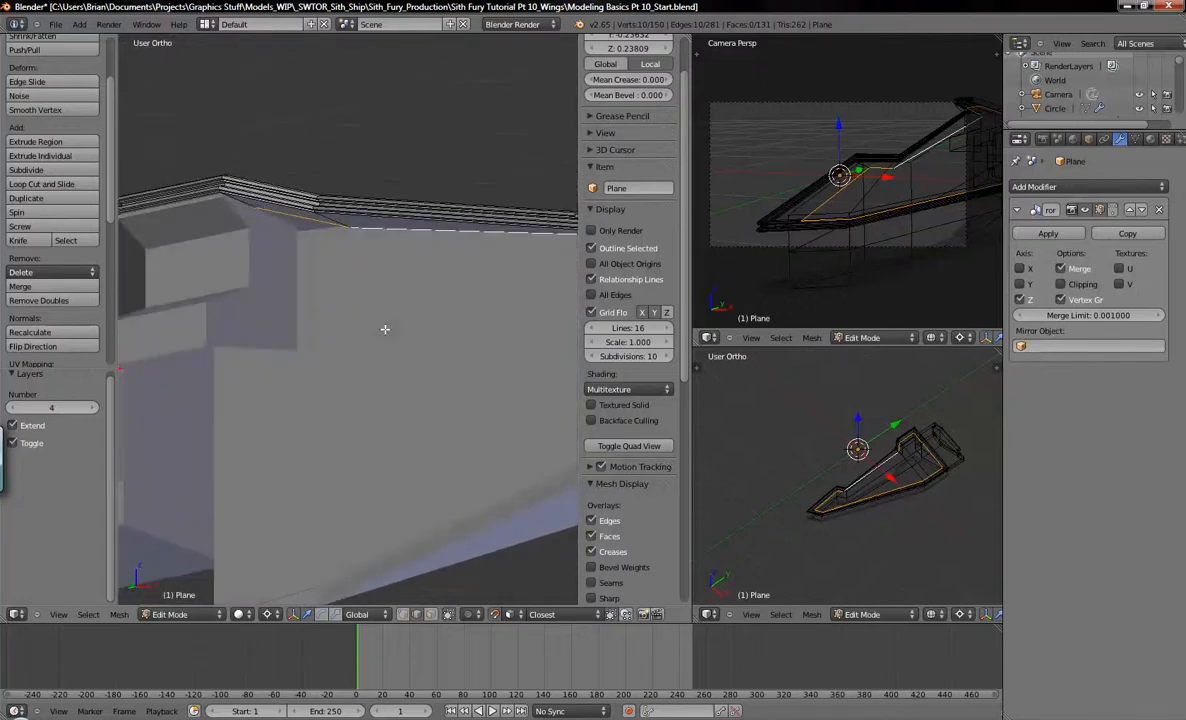
pyautogui.press('g')
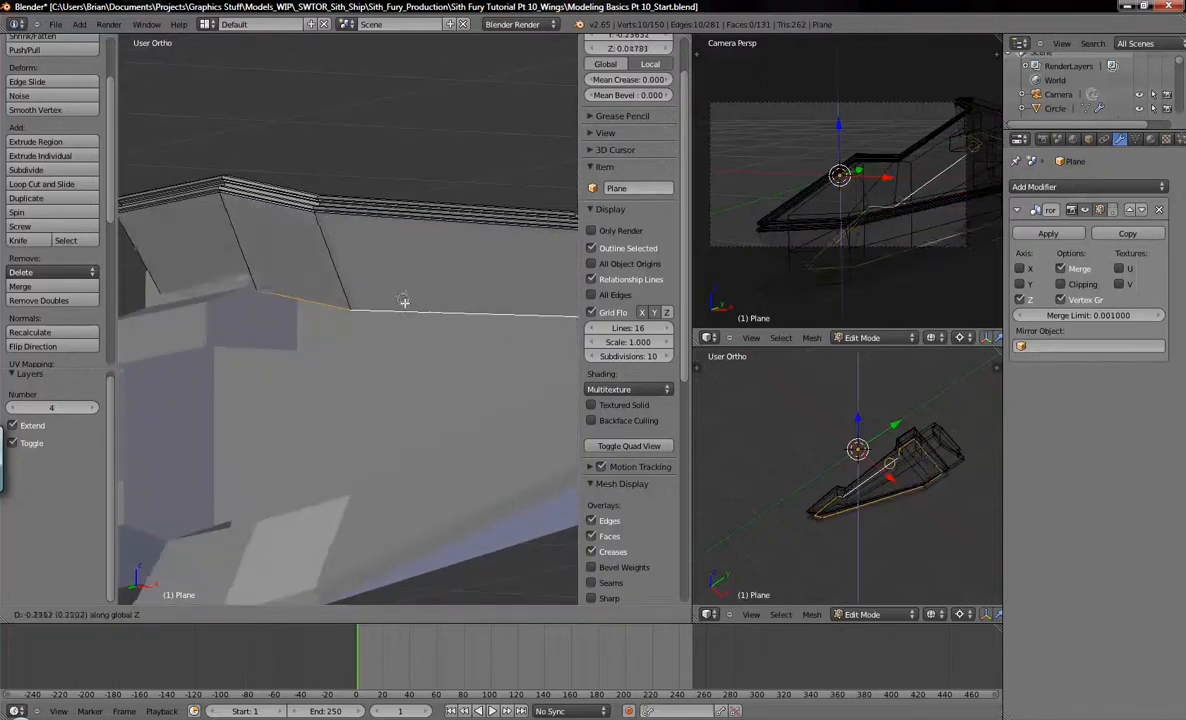
pyautogui.click(437, 355)
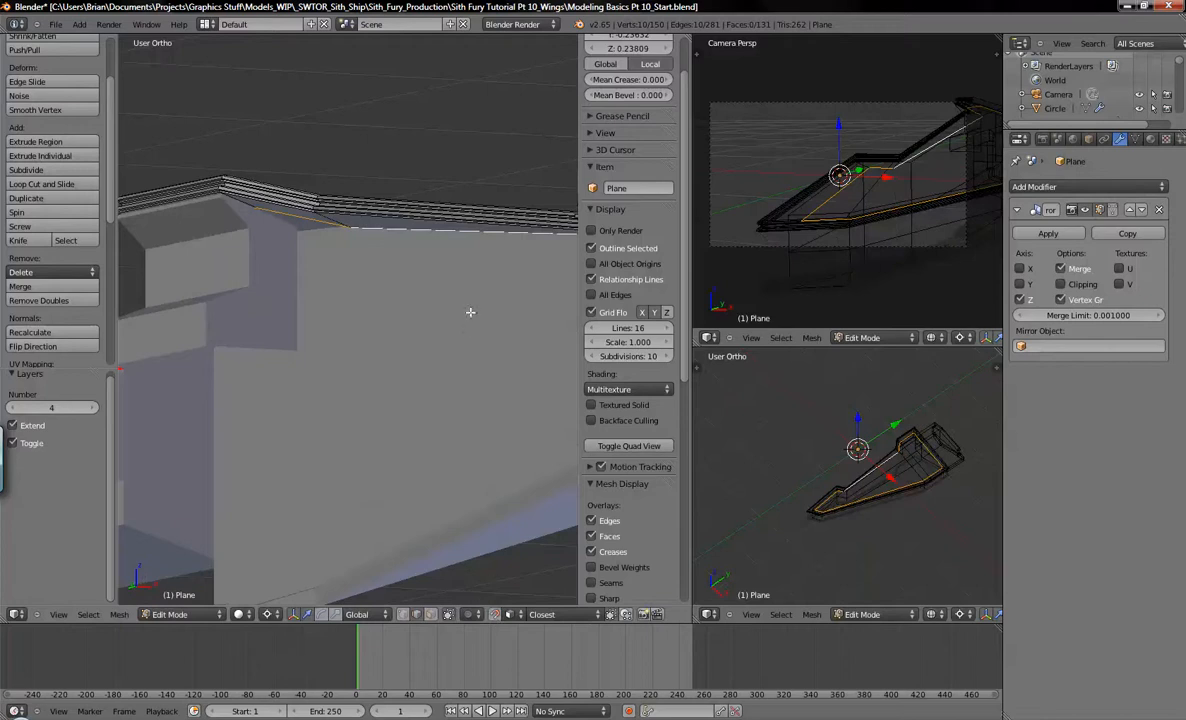
pyautogui.press('g')
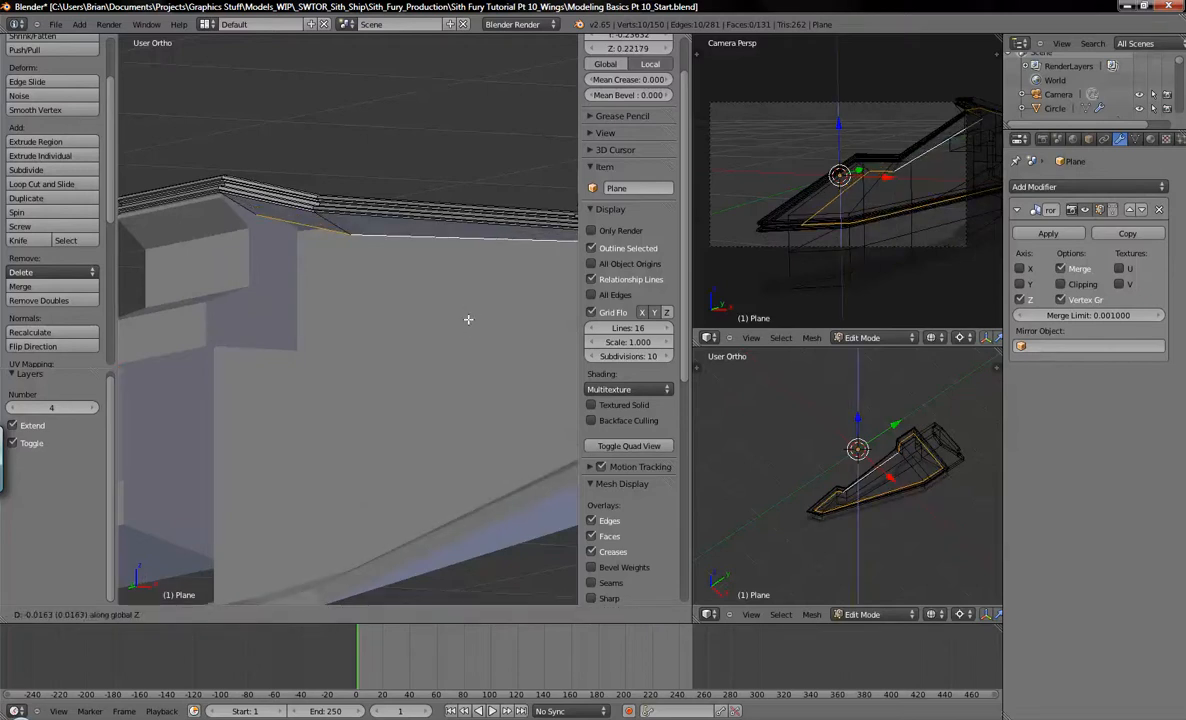
pyautogui.click(495, 323)
# Lower the selected inner edge loop by about 0.026 along the global Z axis.
pyautogui.moveTo(495, 323); pyautogui.dragTo(324, 302, button='middle')
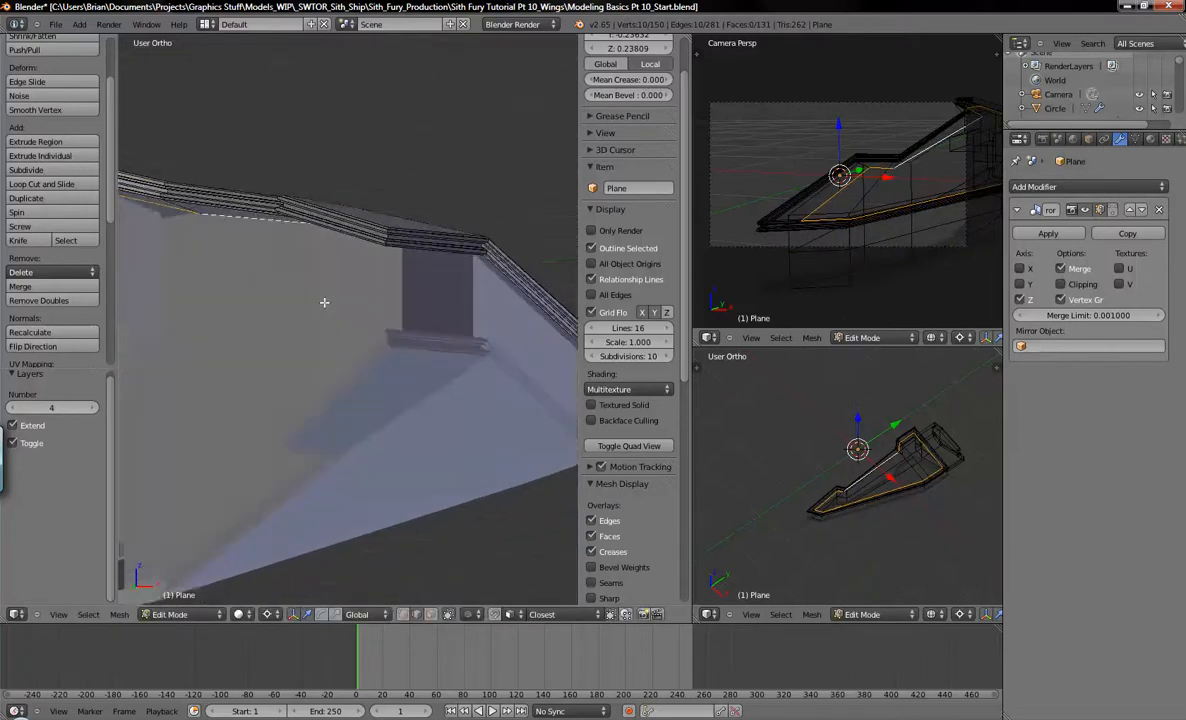
pyautogui.press('g')
pyautogui.press('z')
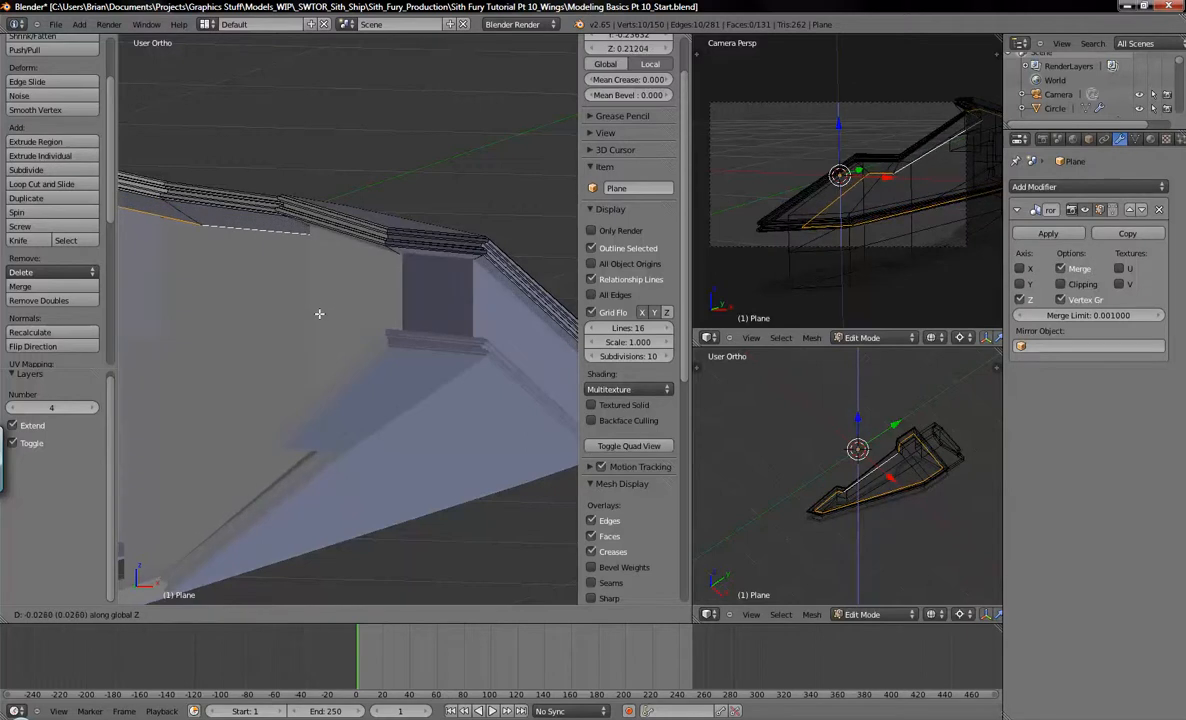
pyautogui.click(319, 313)
# Select the loop's inner corner vertex at the wing notch and show that corner close up in solid shading in the second 3D view.
pyautogui.moveTo(319, 313); pyautogui.dragTo(430, 330, button='middle')
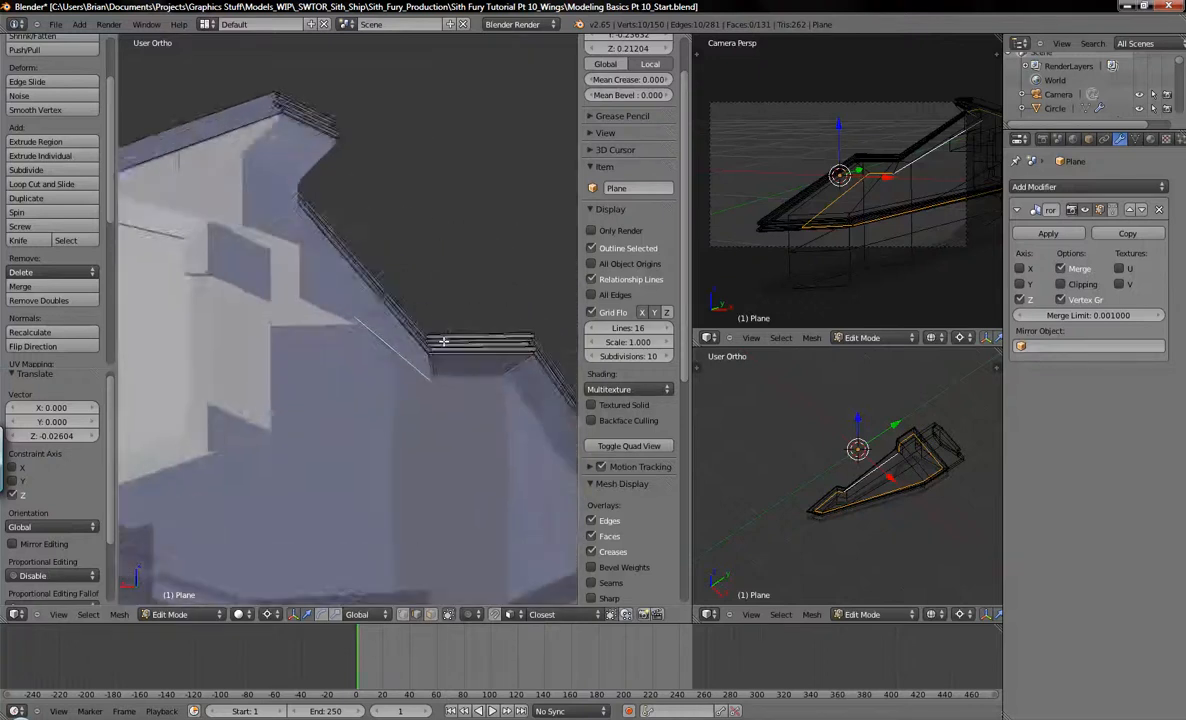
pyautogui.scroll(4, 430, 330)
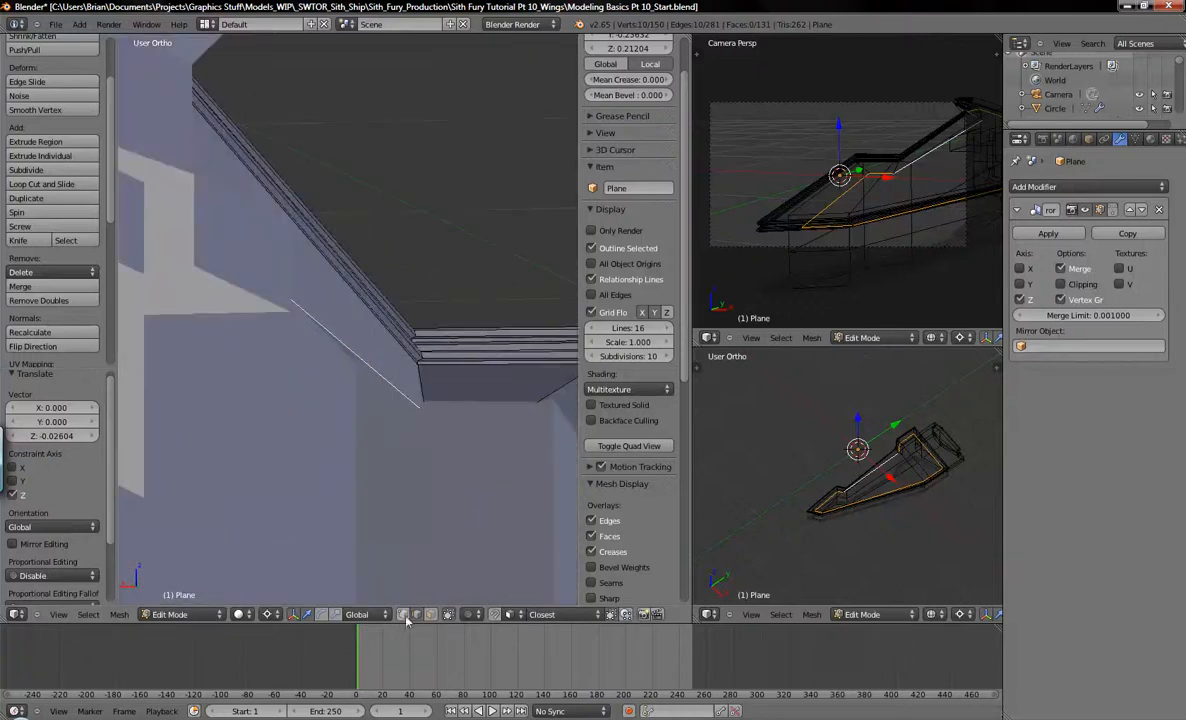
pyautogui.press('z')
pyautogui.click(425, 413)
pyautogui.moveTo(426, 413); pyautogui.dragTo(567, 437, button='middle')
pyautogui.press('z')
pyautogui.moveTo(869, 488); pyautogui.dragTo(1016, 441, button='middle')
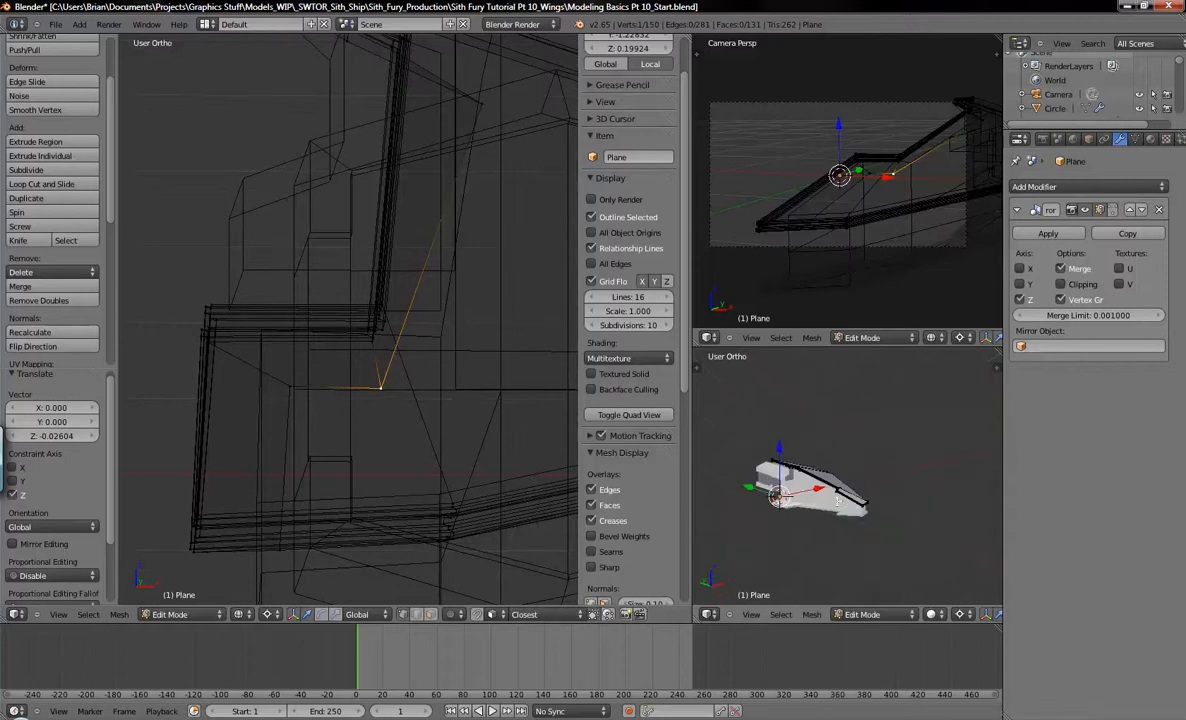
pyautogui.scroll(10, 839, 484)
pyautogui.moveTo(839, 484)
pyautogui.mouseDown(button='middle')
pyautogui.moveTo(853, 408)
pyautogui.moveTo(944, 401)
pyautogui.moveTo(913, 468)
pyautogui.moveTo(866, 447)
pyautogui.mouseUp(button='middle')
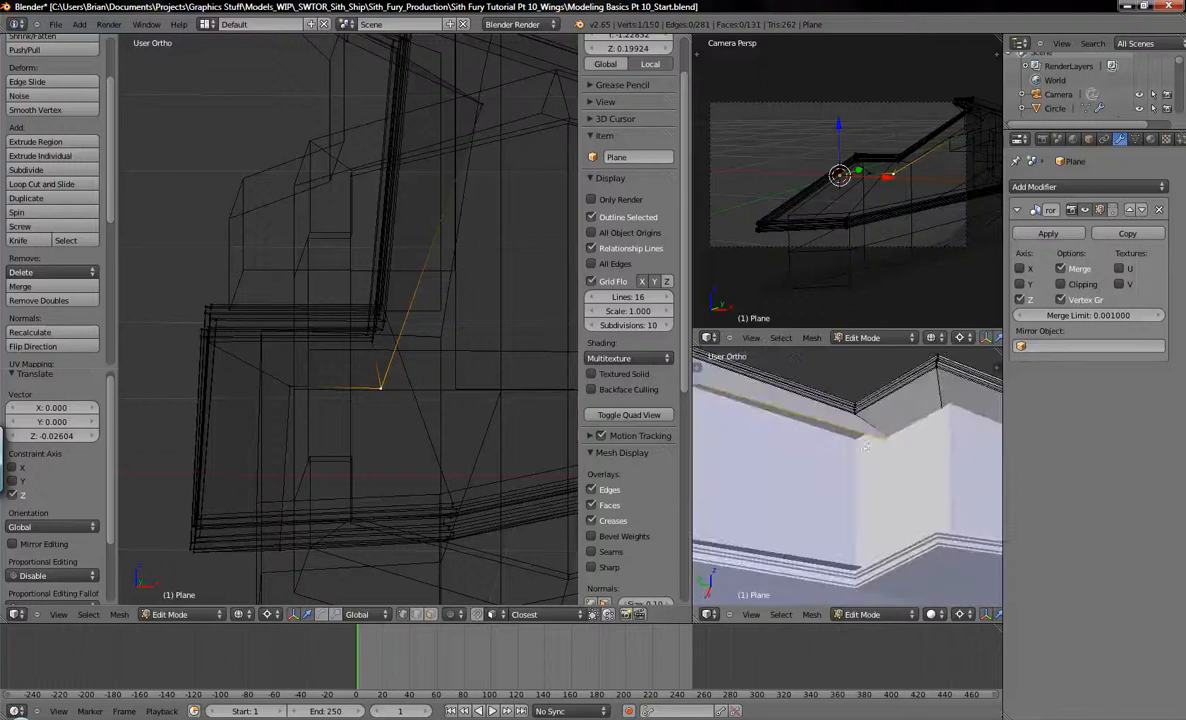
# Enlarge the second 3D view and, from the front, move the corner vertex about 0.068 along X and 0.002 along Z.
pyautogui.moveTo(419, 397); pyautogui.dragTo(417, 350, button='middle')
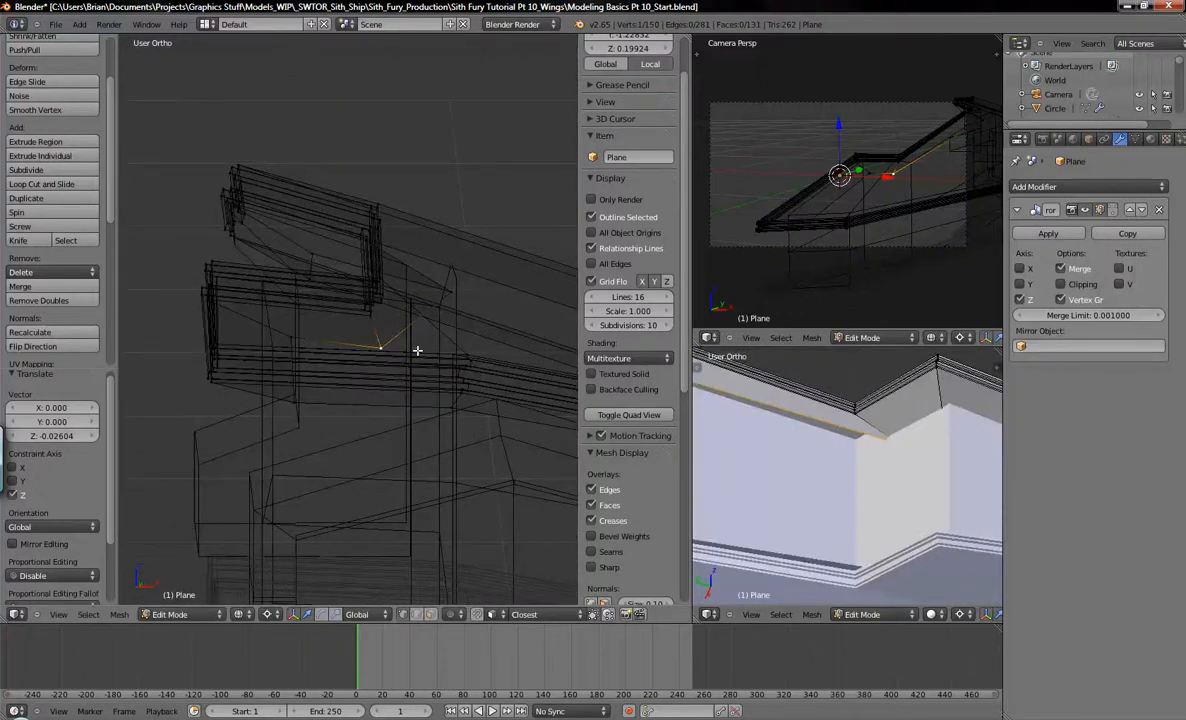
pyautogui.keyDown('shift'); pyautogui.moveTo(417, 350); pyautogui.dragTo(341, 318, button='middle'); pyautogui.keyUp('shift')
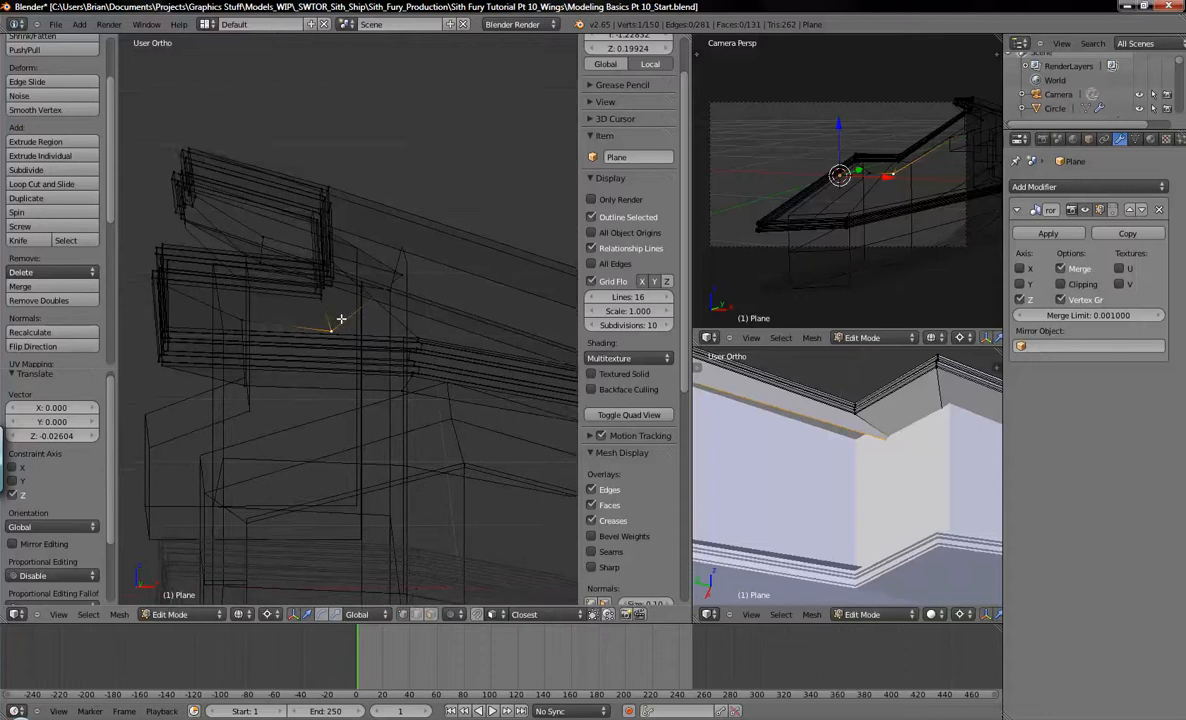
pyautogui.press('ctrl+KP_1')
pyautogui.press('KP_1')
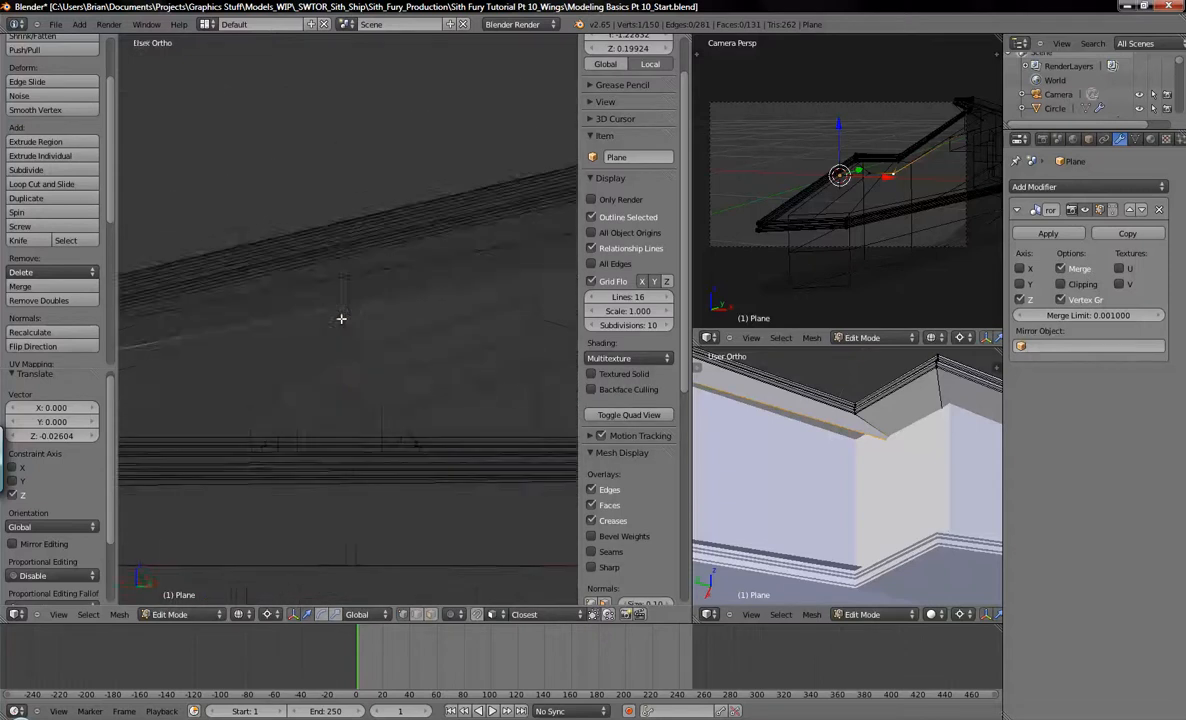
pyautogui.keyDown('shift'); pyautogui.moveTo(372, 330); pyautogui.dragTo(422, 311, button='middle'); pyautogui.keyUp('shift')
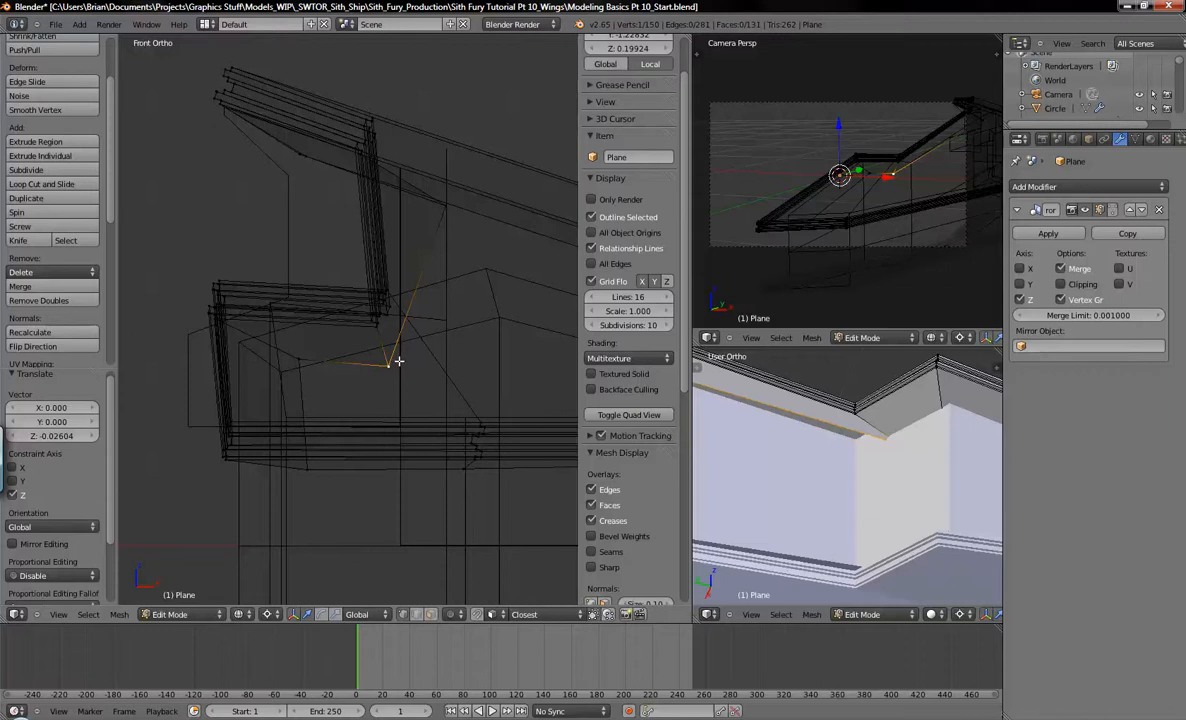
pyautogui.moveTo(882, 480); pyautogui.dragTo(875, 507, button='middle')
pyautogui.moveTo(841, 334); pyautogui.dragTo(808, 126)
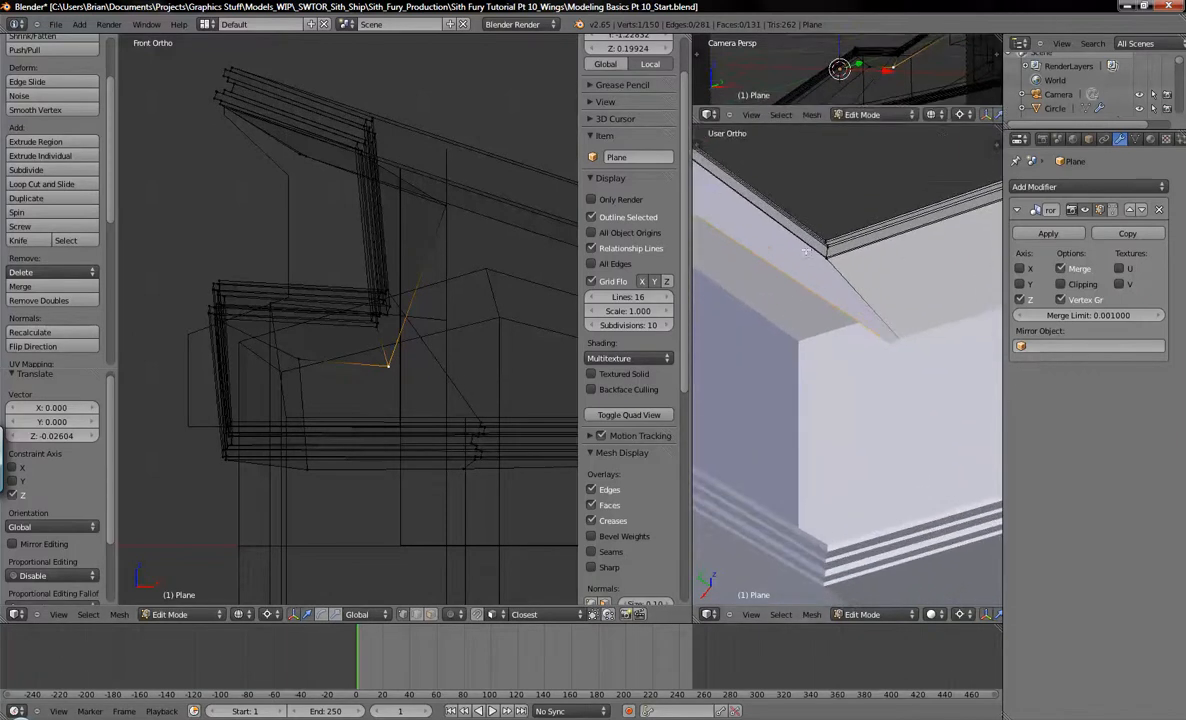
pyautogui.press('g')
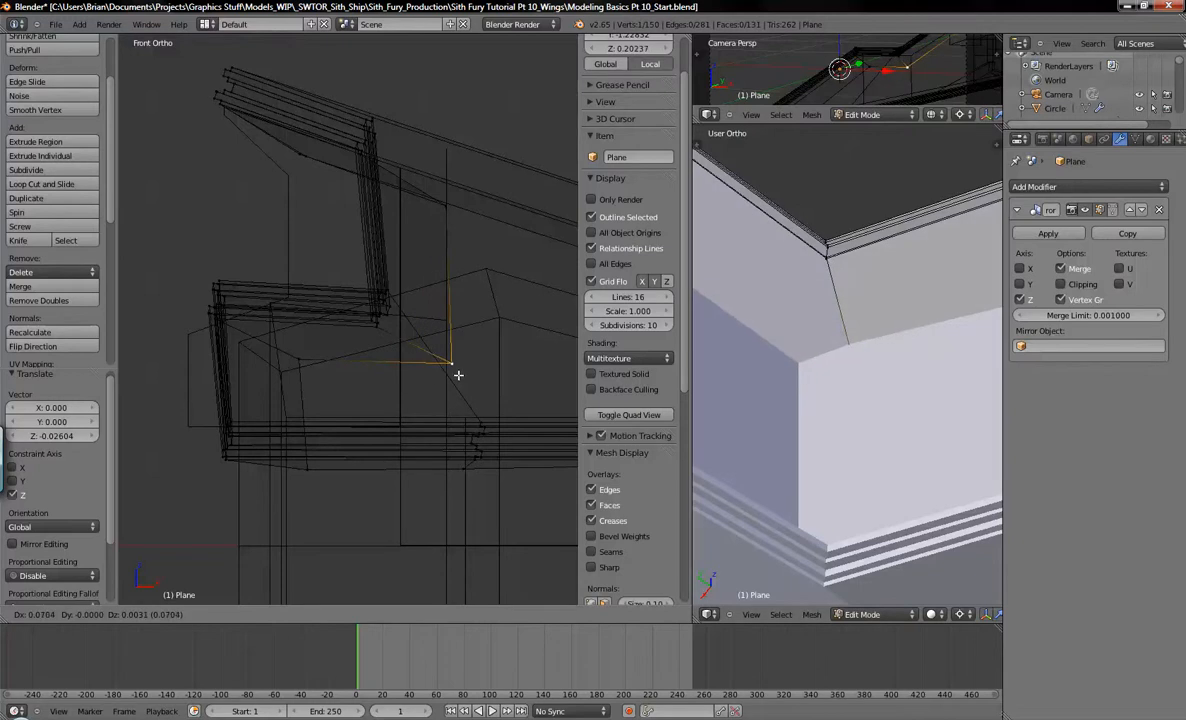
pyautogui.click(455, 381)
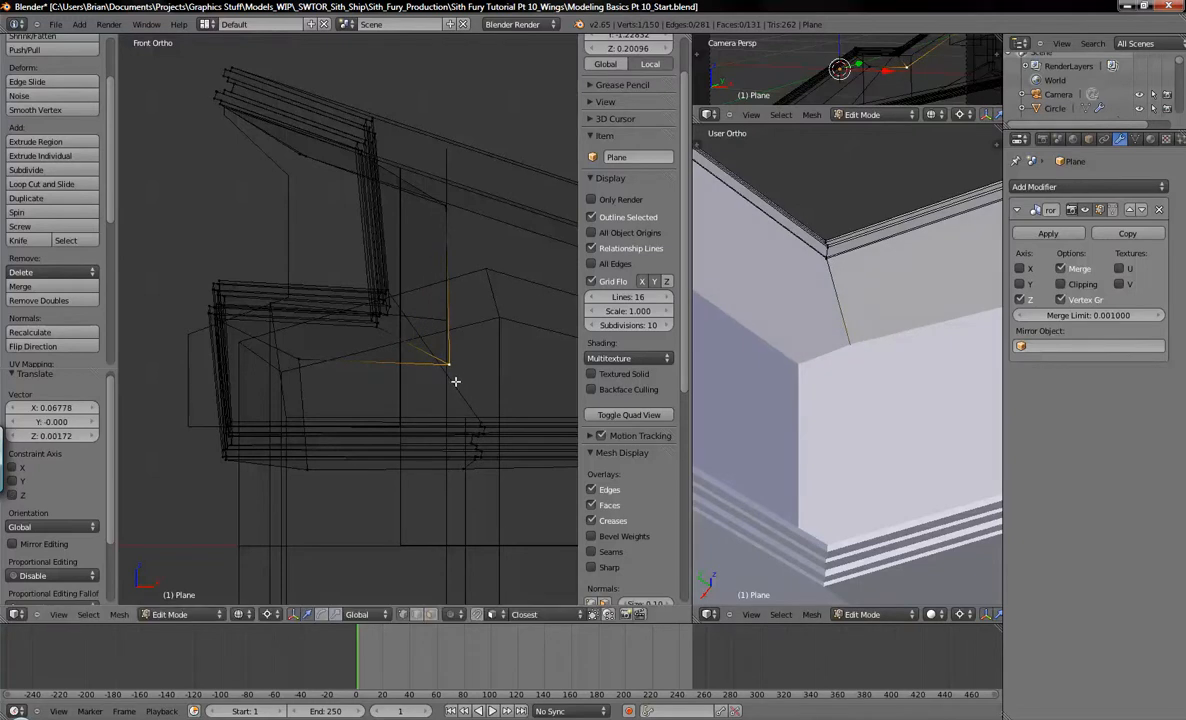
# From the top view, move the same corner vertex about 0.011 along X and 0.069 along Y.
pyautogui.moveTo(855, 348); pyautogui.dragTo(869, 373, button='middle')
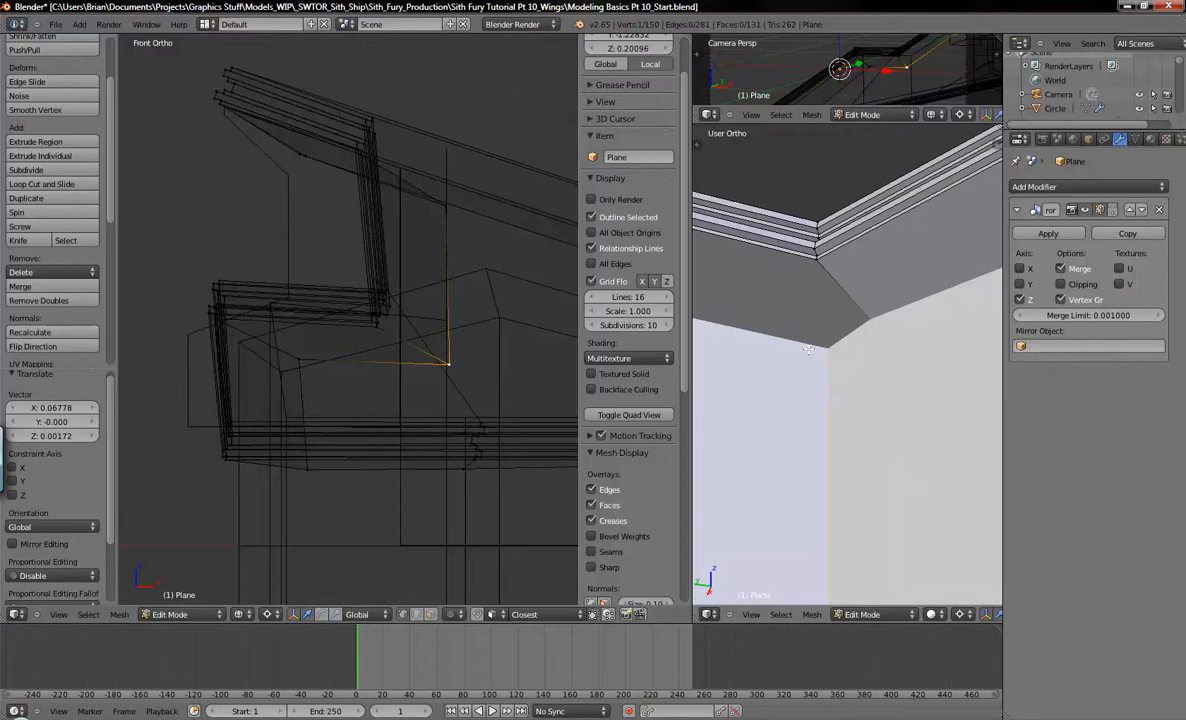
pyautogui.press('KP_7')
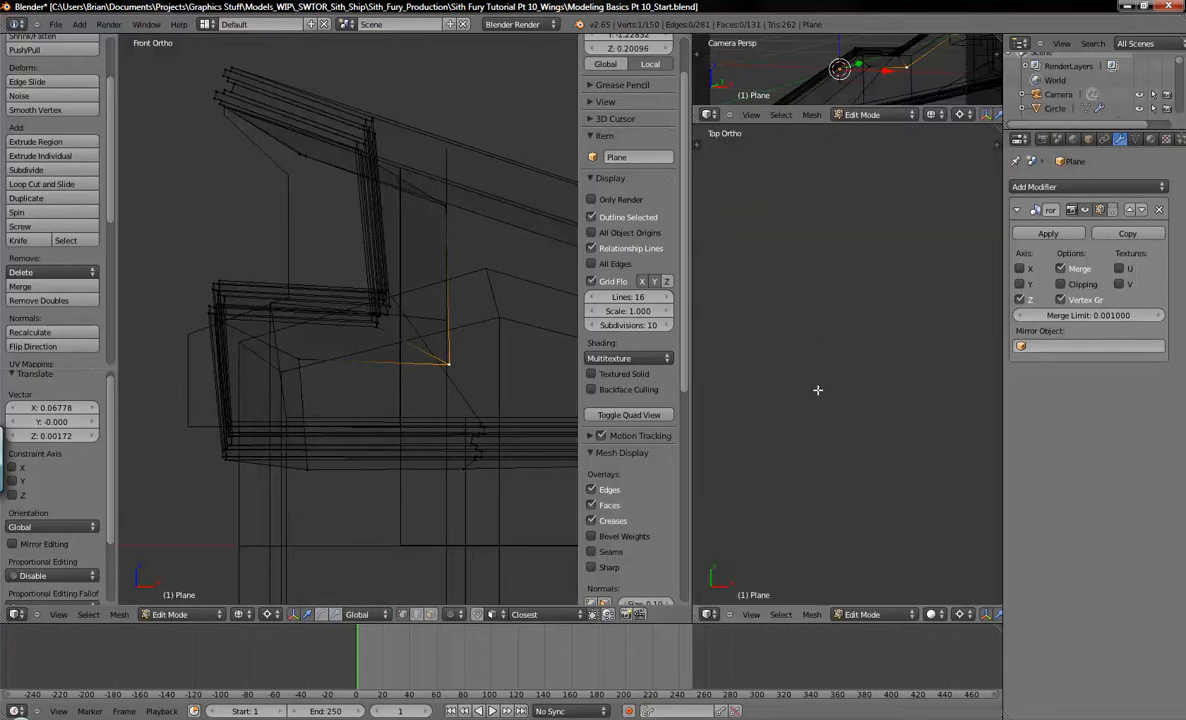
pyautogui.scroll(-6, 817, 390)
pyautogui.keyDown('shift'); pyautogui.moveTo(869, 316); pyautogui.dragTo(830, 395, button='middle'); pyautogui.keyUp('shift')
pyautogui.scroll(2, 796, 417)
pyautogui.press('g')
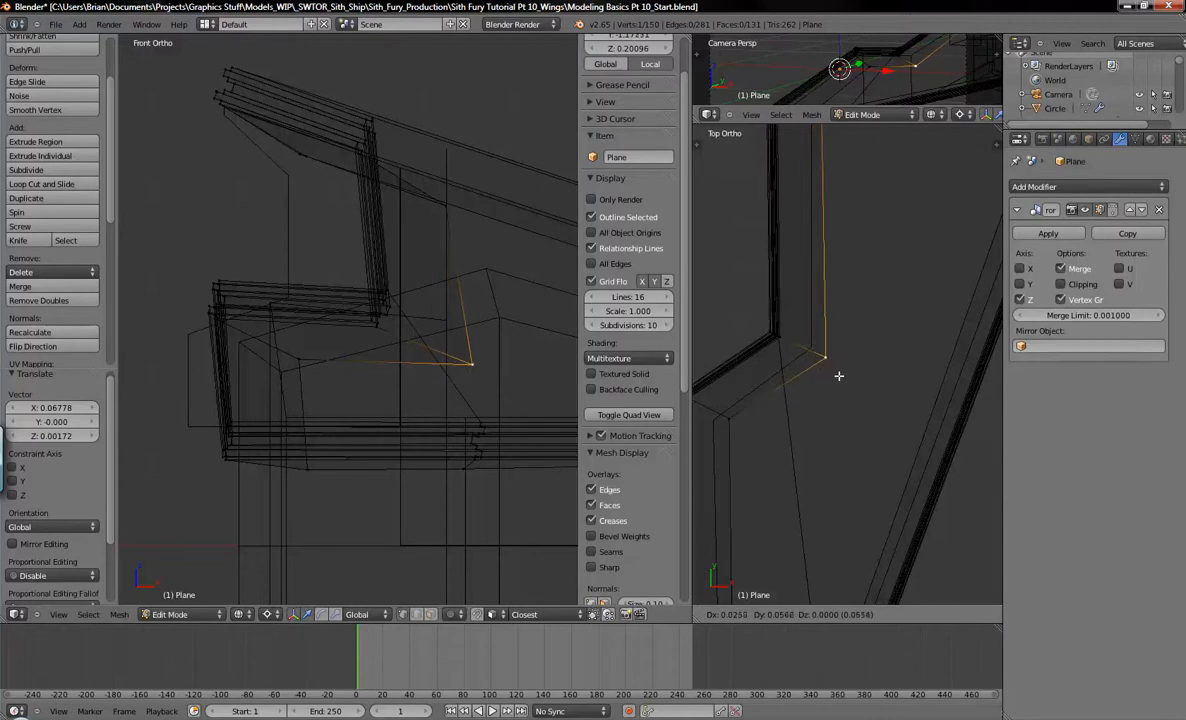
pyautogui.click(831, 370)
# Move the neighbouring corner vertex of the inner loop about -0.017 along X and -0.013 along Y in the top view.
pyautogui.keyDown('shift'); pyautogui.moveTo(815, 420); pyautogui.dragTo(872, 337, button='middle'); pyautogui.keyUp('shift')
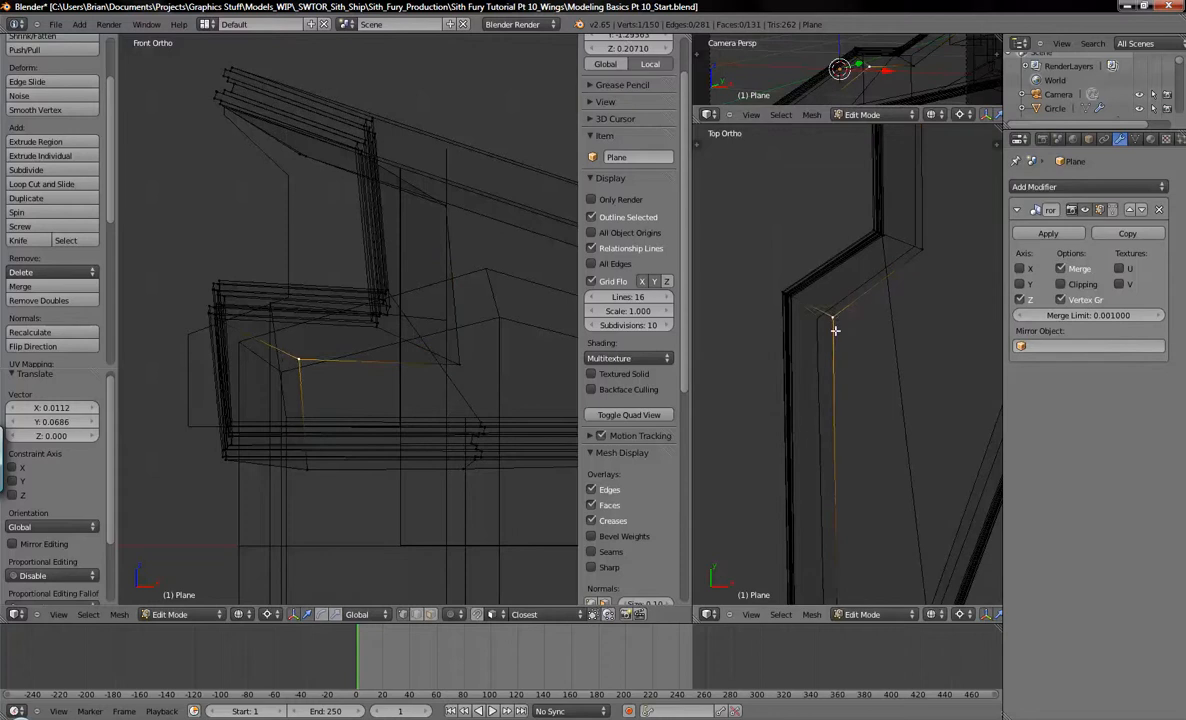
pyautogui.press('g')
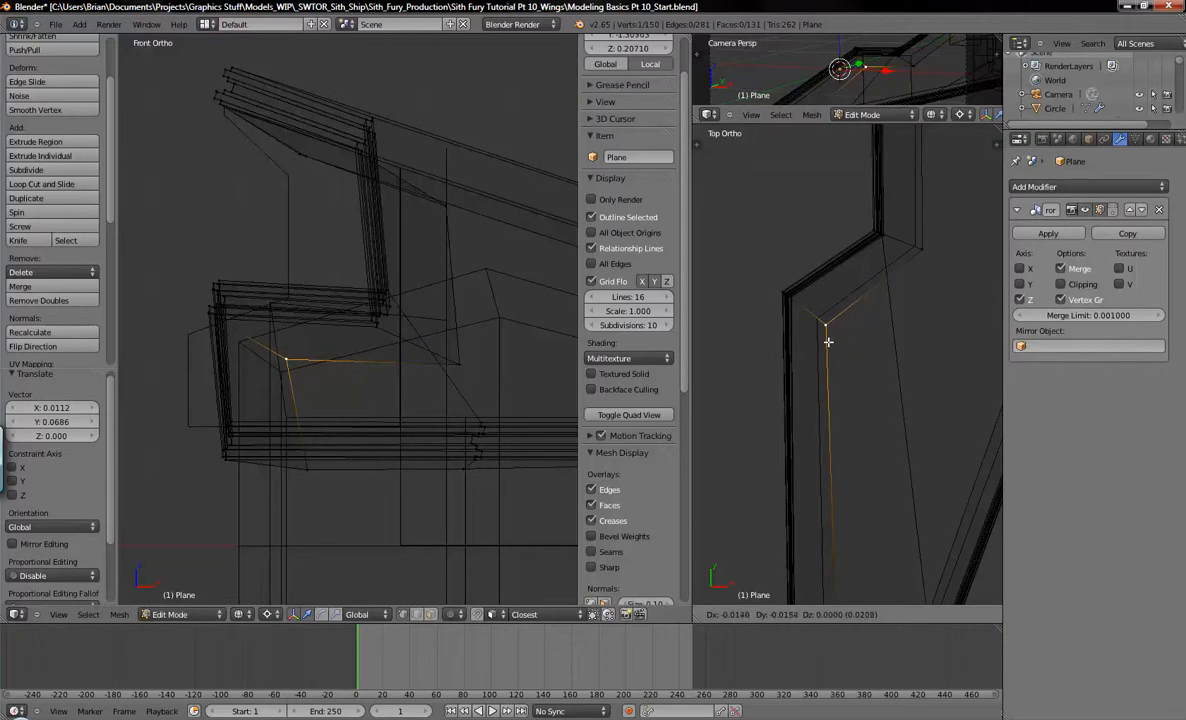
pyautogui.keyDown('shift'); pyautogui.moveTo(849, 566); pyautogui.dragTo(860, 400, button='middle'); pyautogui.keyUp('shift')
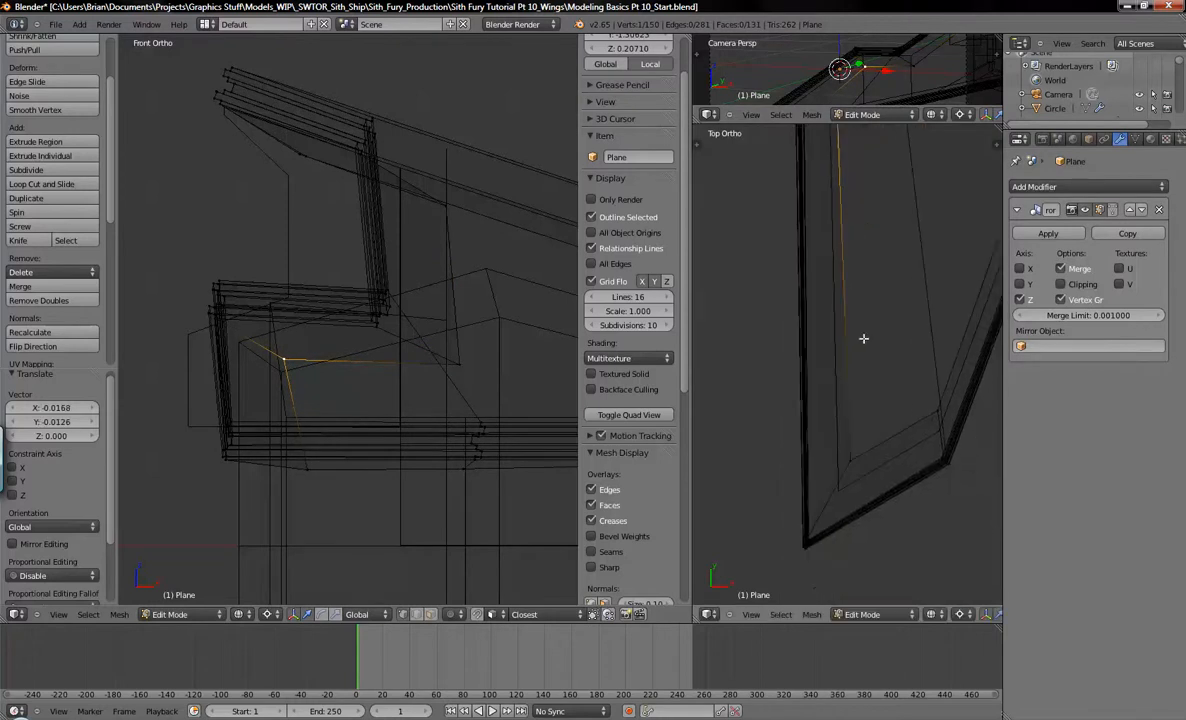
# From the top view, move the inner loop's vertex at the wing's lower tip about -0.013 along X and -0.038 along Y.
pyautogui.keyDown('shift'); pyautogui.moveTo(851, 466); pyautogui.dragTo(852, 402, button='middle'); pyautogui.keyUp('shift')
pyautogui.press('g')
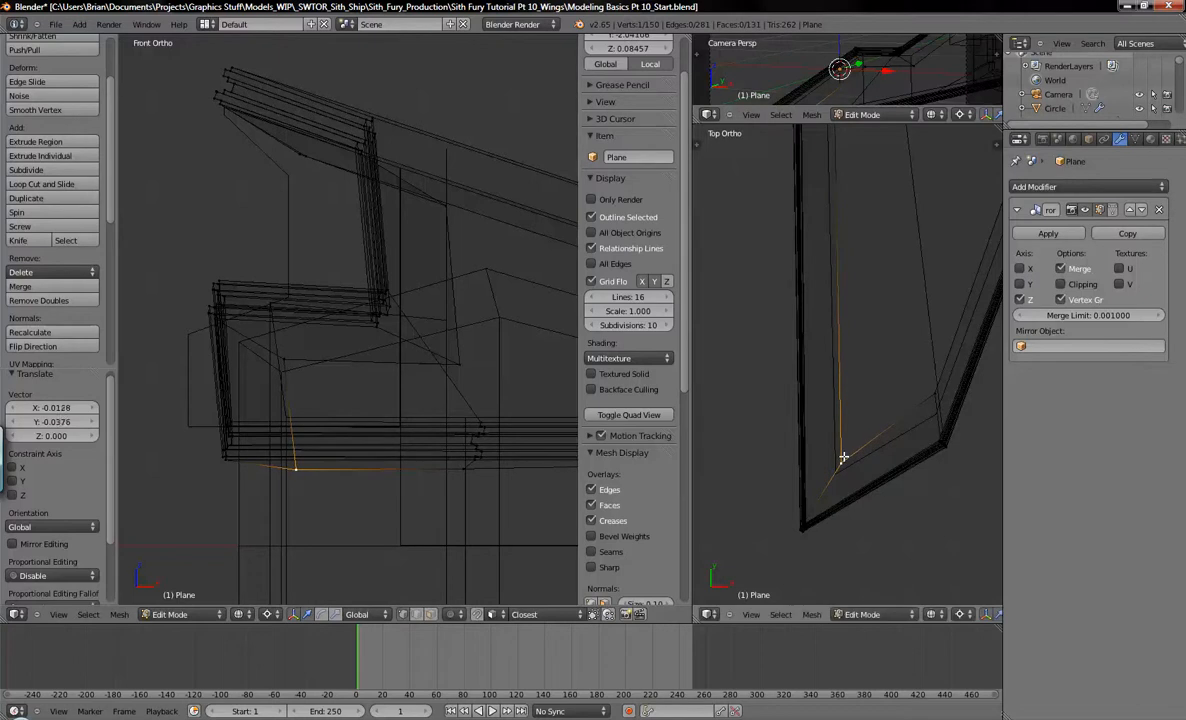
pyautogui.click(843, 457)
# Move the inner loop's lower outer corner vertex about -0.021 along Y.
pyautogui.press('a')
pyautogui.rightClick(930, 387)
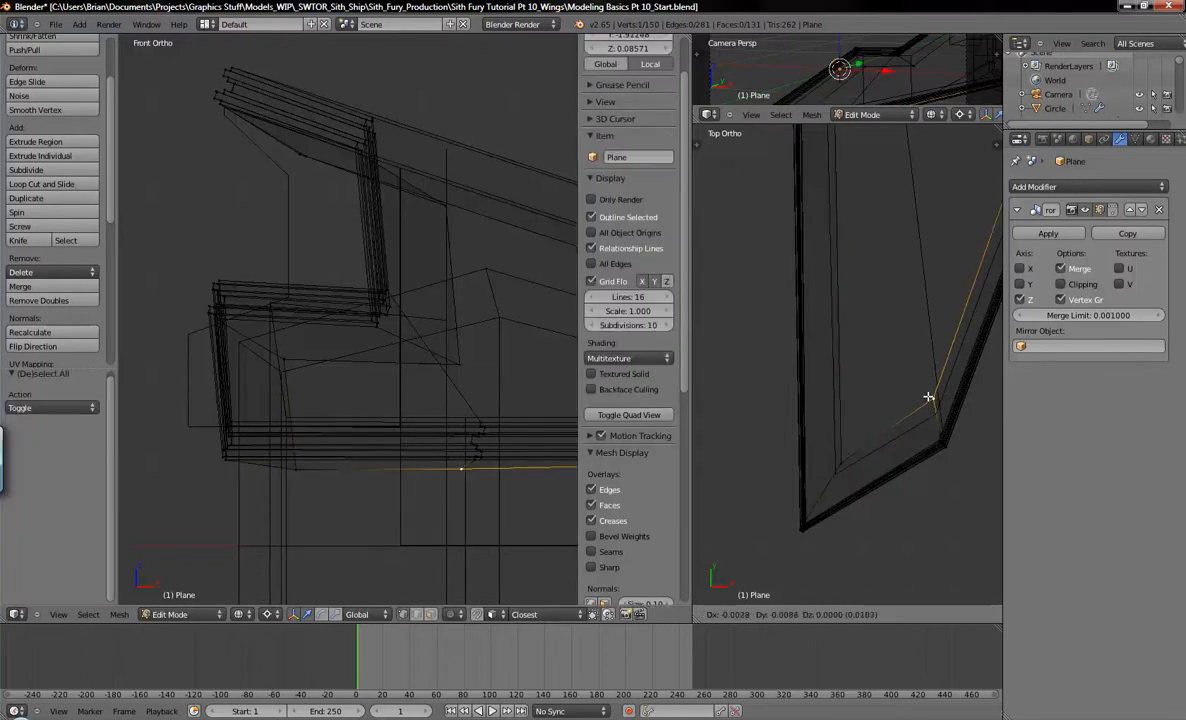
pyautogui.click(930, 401)
pyautogui.scroll(5, 932, 371)
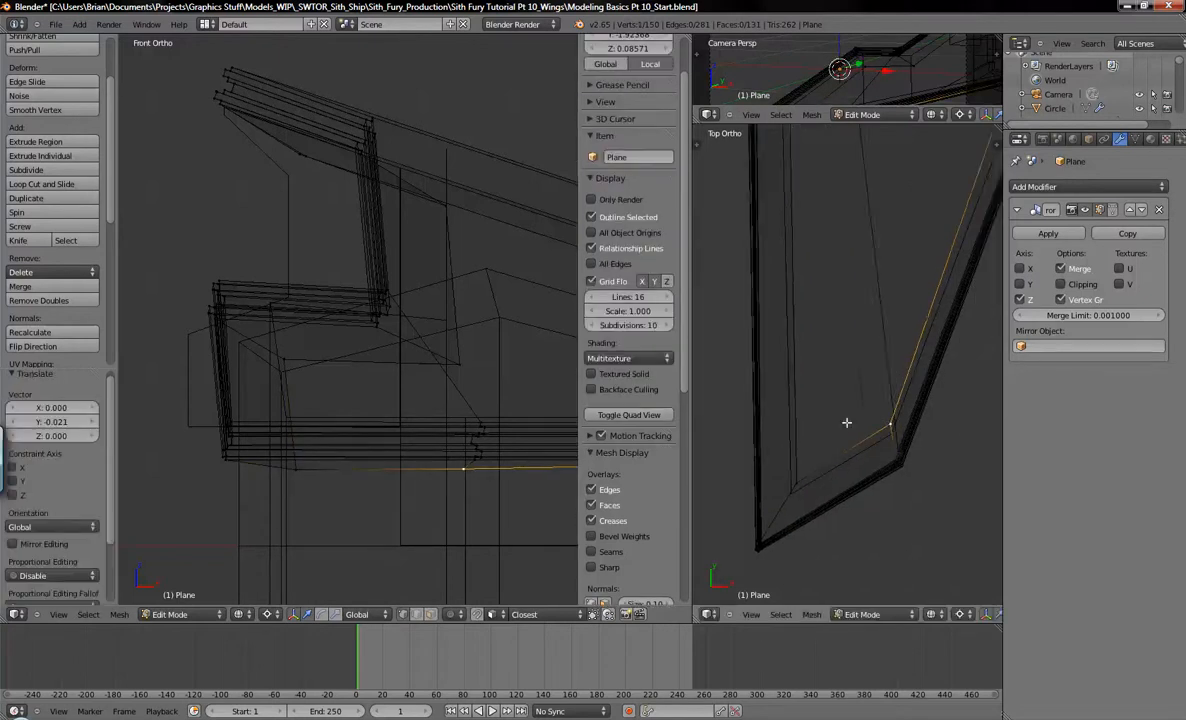
# Try to move the inner loop's bend vertex on the outer side about 0.031 along X and 0.003 along Y.
pyautogui.keyDown('shift'); pyautogui.moveTo(932, 320); pyautogui.dragTo(874, 344, button='middle'); pyautogui.keyUp('shift')
pyautogui.press('g')
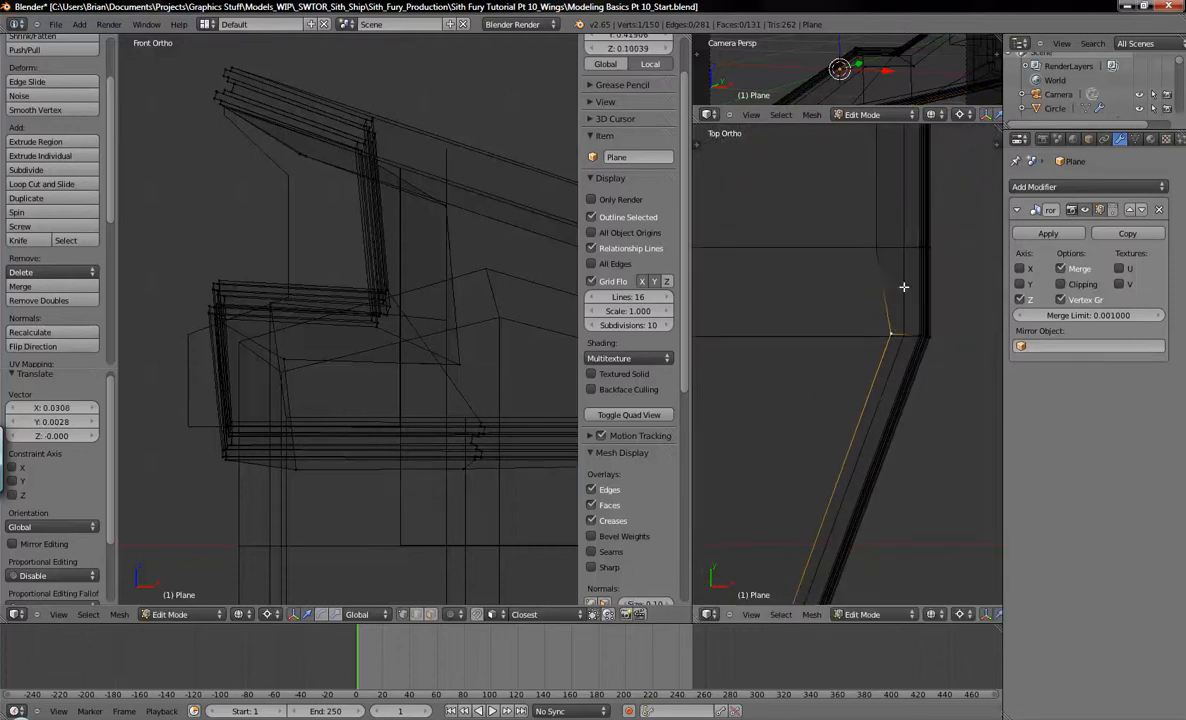
pyautogui.keyDown('shift'); pyautogui.moveTo(906, 274); pyautogui.dragTo(880, 350, button='middle'); pyautogui.keyUp('shift')
pyautogui.hotkey('ctrl', 'z')
# Move the three inner loop vertices along the straight outer side about 0.032 along X.
pyautogui.keyDown('shift'); pyautogui.rightClick(851, 322); pyautogui.keyUp('shift')
pyautogui.keyDown('shift'); pyautogui.moveTo(873, 254); pyautogui.dragTo(863, 376, button='middle'); pyautogui.keyUp('shift')
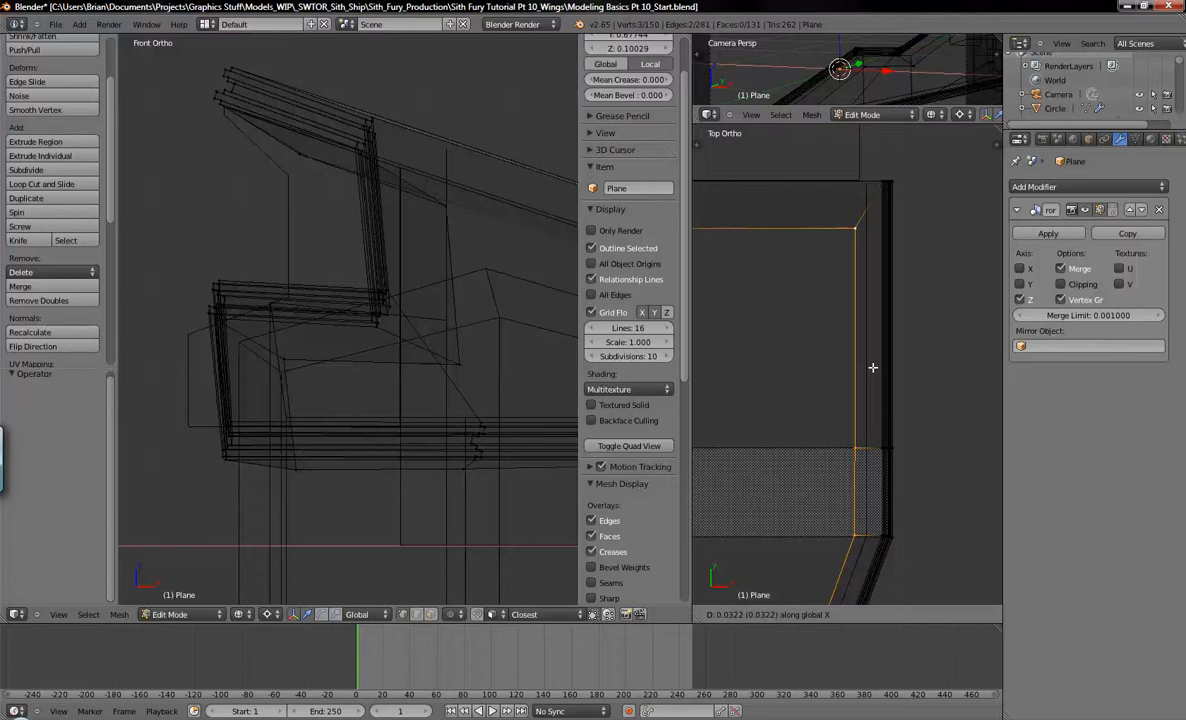
pyautogui.click(873, 368)
pyautogui.scroll(-3, 829, 439)
pyautogui.press('a')
# Select the two end vertices of the inner loop's upper edge and move them about 0.093 along Y.
pyautogui.keyDown('shift'); pyautogui.moveTo(855, 437); pyautogui.dragTo(858, 431, button='middle'); pyautogui.keyUp('shift')
pyautogui.keyDown('shift'); pyautogui.moveTo(836, 381); pyautogui.dragTo(845, 441, button='middle'); pyautogui.keyUp('shift')
pyautogui.rightClick(869, 387)
pyautogui.keyDown('shift'); pyautogui.moveTo(776, 430); pyautogui.dragTo(947, 423, button='middle'); pyautogui.keyUp('shift')
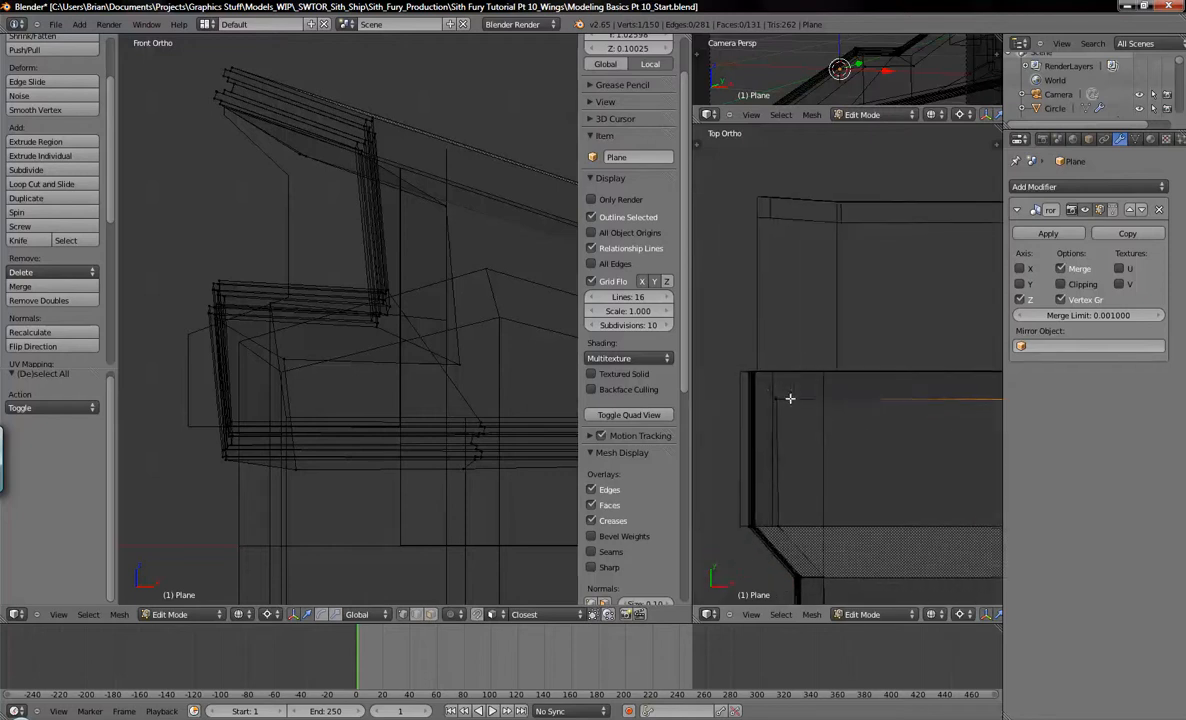
pyautogui.keyDown('shift'); pyautogui.rightClick(785, 398); pyautogui.keyUp('shift')
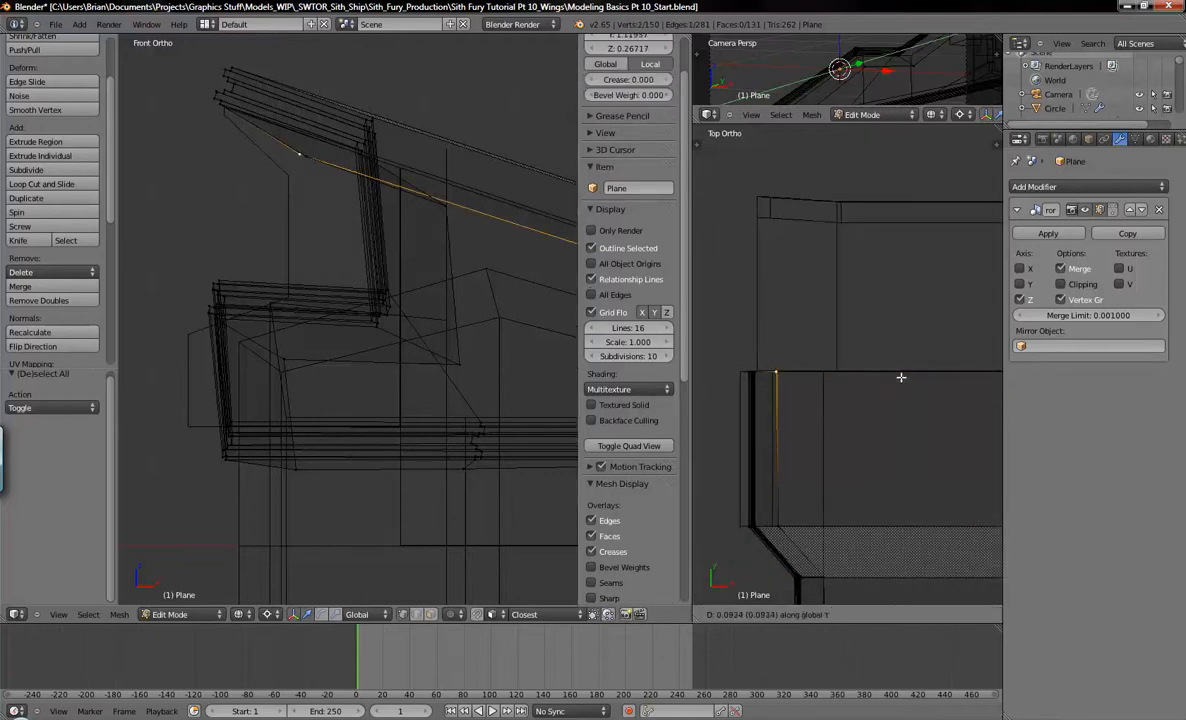
pyautogui.click(901, 377)
pyautogui.keyDown('shift'); pyautogui.moveTo(898, 469); pyautogui.dragTo(844, 357, button='middle'); pyautogui.keyUp('shift')
pyautogui.press('a')
# Examine how the inner loop meets the inner panel from several angles, comparing solid and wireframe shading.
pyautogui.moveTo(835, 448)
pyautogui.keyDown('shift'); pyautogui.mouseDown(button='middle')
pyautogui.moveTo(881, 349)
pyautogui.moveTo(843, 439)
pyautogui.mouseUp(button='middle'); pyautogui.keyUp('shift')
pyautogui.moveTo(869, 387); pyautogui.dragTo(858, 341, button='middle')
pyautogui.press('z')
pyautogui.moveTo(826, 201)
pyautogui.mouseDown(button='middle')
pyautogui.moveTo(892, 450)
pyautogui.moveTo(967, 399)
pyautogui.moveTo(974, 347)
pyautogui.moveTo(881, 514)
pyautogui.moveTo(749, 529)
pyautogui.moveTo(828, 368)
pyautogui.mouseUp(button='middle')
pyautogui.keyDown('shift'); pyautogui.moveTo(816, 455); pyautogui.dragTo(881, 302, button='middle'); pyautogui.keyUp('shift')
pyautogui.scroll(5, 863, 405)
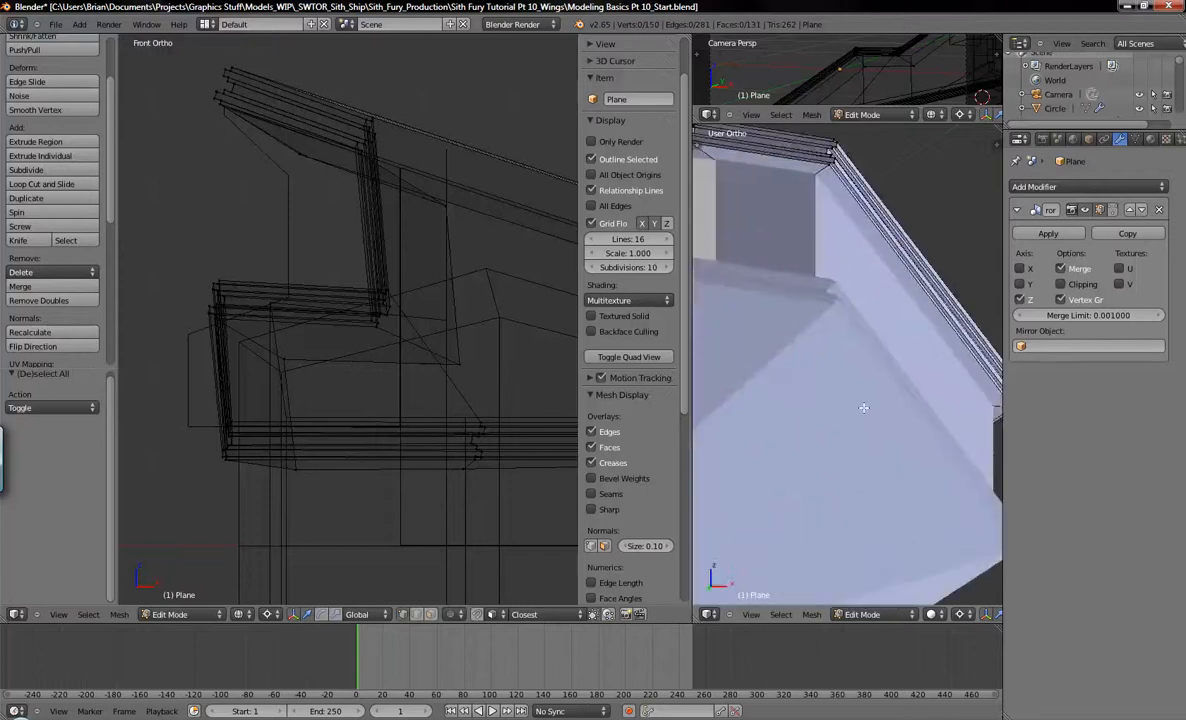
pyautogui.moveTo(863, 405); pyautogui.dragTo(894, 394, button='middle')
pyautogui.press('z')
pyautogui.press('z')
pyautogui.keyDown('shift'); pyautogui.moveTo(930, 339); pyautogui.dragTo(750, 310, button='middle'); pyautogui.keyUp('shift')
pyautogui.keyDown('shift'); pyautogui.moveTo(893, 387); pyautogui.dragTo(836, 451, button='middle'); pyautogui.keyUp('shift')
pyautogui.press('z')
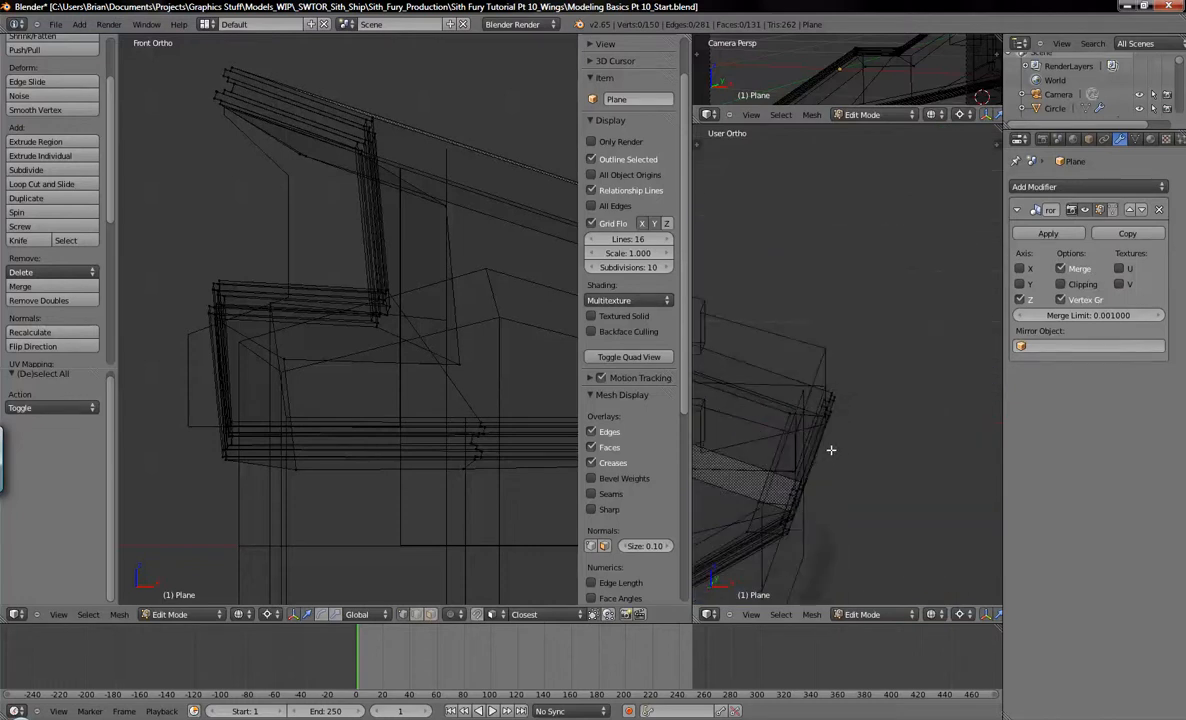
# Select the three inner loop vertices of the straight outer side and move them about -0.013 along Z.
pyautogui.rightClick(787, 413)
pyautogui.keyDown('shift'); pyautogui.moveTo(787, 413); pyautogui.dragTo(876, 278, button='middle'); pyautogui.keyUp('shift')
pyautogui.keyDown('shift'); pyautogui.rightClick(884, 376); pyautogui.keyUp('shift')
pyautogui.keyDown('shift'); pyautogui.rightClick(882, 355); pyautogui.keyUp('shift')
pyautogui.keyDown('shift'); pyautogui.moveTo(815, 440); pyautogui.dragTo(866, 331, button='middle'); pyautogui.keyUp('shift')
pyautogui.scroll(-4, 855, 518)
pyautogui.moveTo(855, 522)
pyautogui.mouseDown(button='middle')
pyautogui.moveTo(818, 450)
pyautogui.moveTo(900, 443)
pyautogui.moveTo(898, 418)
pyautogui.moveTo(895, 503)
pyautogui.moveTo(875, 516)
pyautogui.moveTo(873, 400)
pyautogui.mouseUp(button='middle')
pyautogui.press('z')
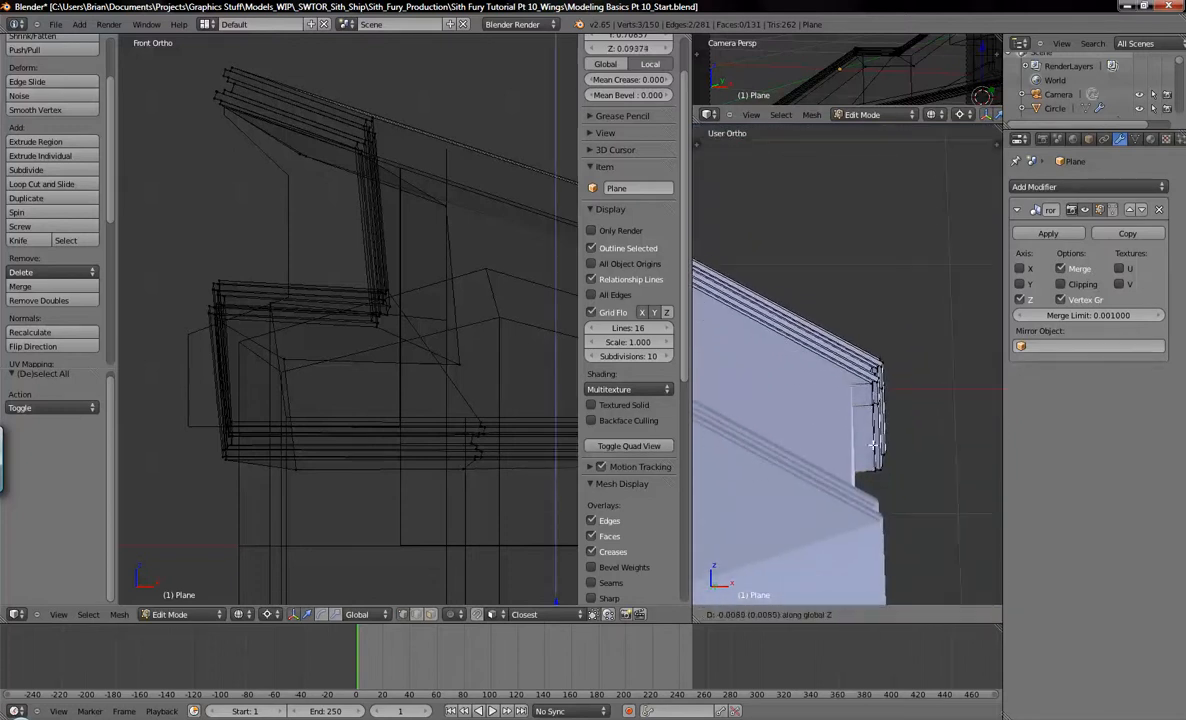
pyautogui.click(881, 479)
pyautogui.moveTo(881, 479); pyautogui.dragTo(846, 421, button='middle')
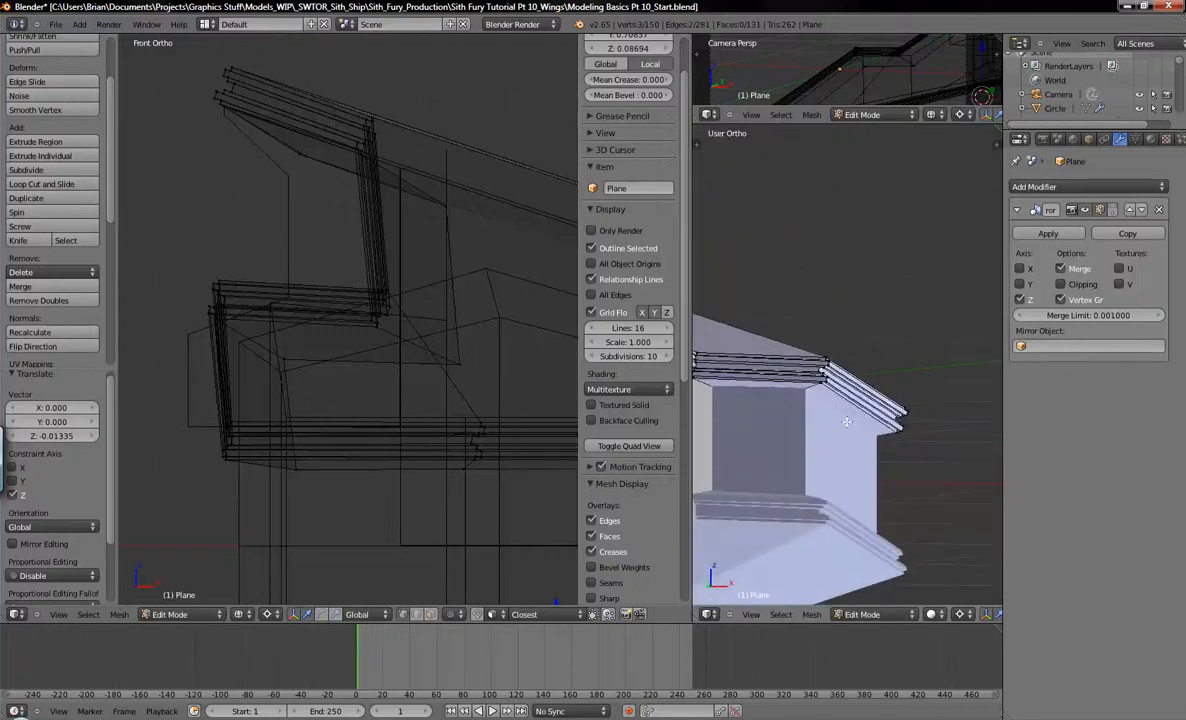
# Lower the inner loop's lower outer corner vertex slightly and clear the selection.
pyautogui.rightClick(803, 395)
pyautogui.moveTo(824, 397)
pyautogui.mouseDown(button='middle')
pyautogui.moveTo(807, 415)
pyautogui.moveTo(806, 483)
pyautogui.moveTo(829, 424)
pyautogui.moveTo(815, 484)
pyautogui.moveTo(815, 376)
pyautogui.moveTo(837, 311)
pyautogui.mouseUp(button='middle')
pyautogui.press('z')
pyautogui.press('z')
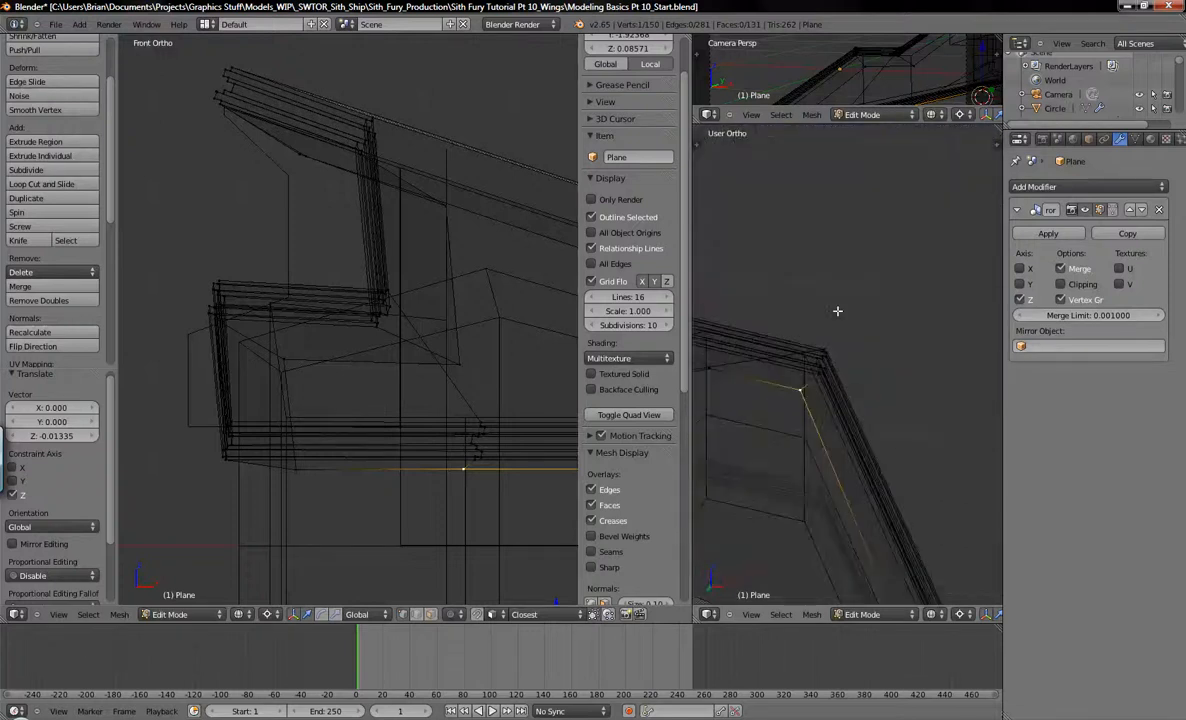
pyautogui.click(845, 418)
pyautogui.moveTo(845, 418); pyautogui.dragTo(908, 339, button='middle')
pyautogui.press('a')
pyautogui.rightClick(908, 339)
pyautogui.moveTo(926, 389); pyautogui.dragTo(865, 320, button='middle')
pyautogui.press('a')
pyautogui.moveTo(846, 333)
pyautogui.mouseDown(button='middle')
pyautogui.moveTo(852, 233)
pyautogui.moveTo(852, 362)
pyautogui.moveTo(834, 327)
pyautogui.moveTo(825, 375)
pyautogui.moveTo(836, 418)
pyautogui.moveTo(810, 388)
pyautogui.mouseUp(button='middle')
pyautogui.press('z')
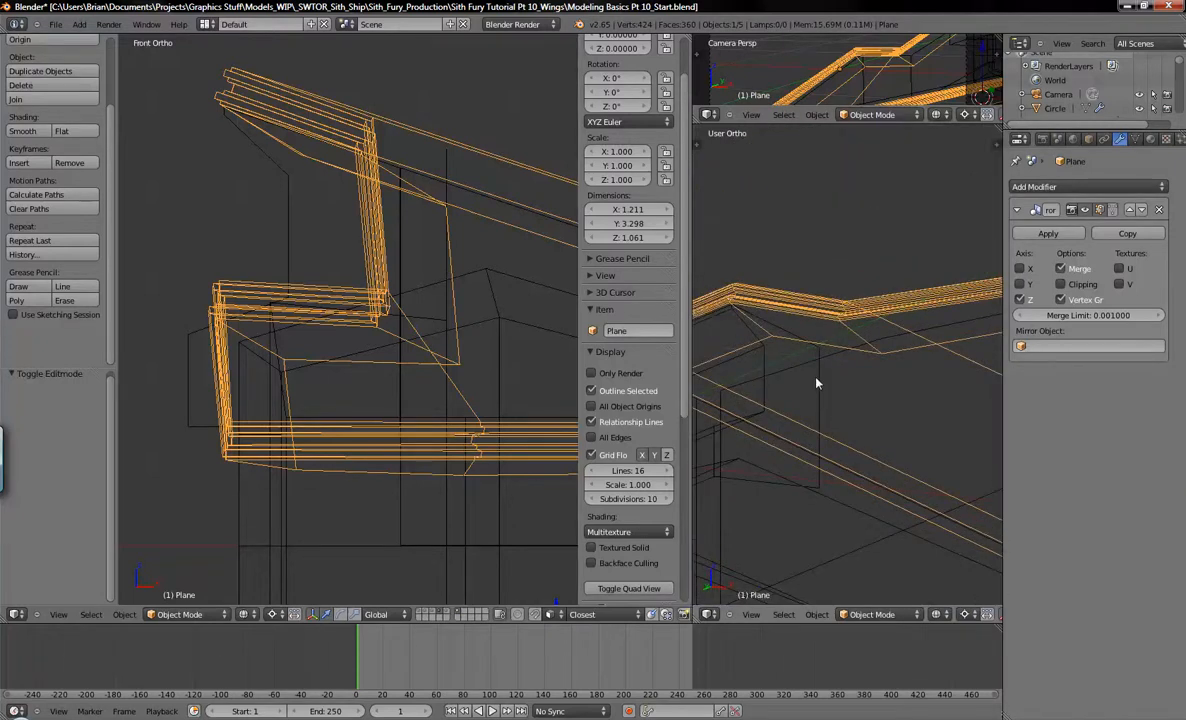
# Move the inner loop's two vertices beneath the raised inner edge about 0.102 along X and -0.062 along Z from the front.
pyautogui.press('Tab')
pyautogui.press('z')
pyautogui.moveTo(801, 402); pyautogui.dragTo(856, 391, button='middle')
pyautogui.rightClick(775, 313)
pyautogui.moveTo(775, 313); pyautogui.dragTo(830, 378, button='middle')
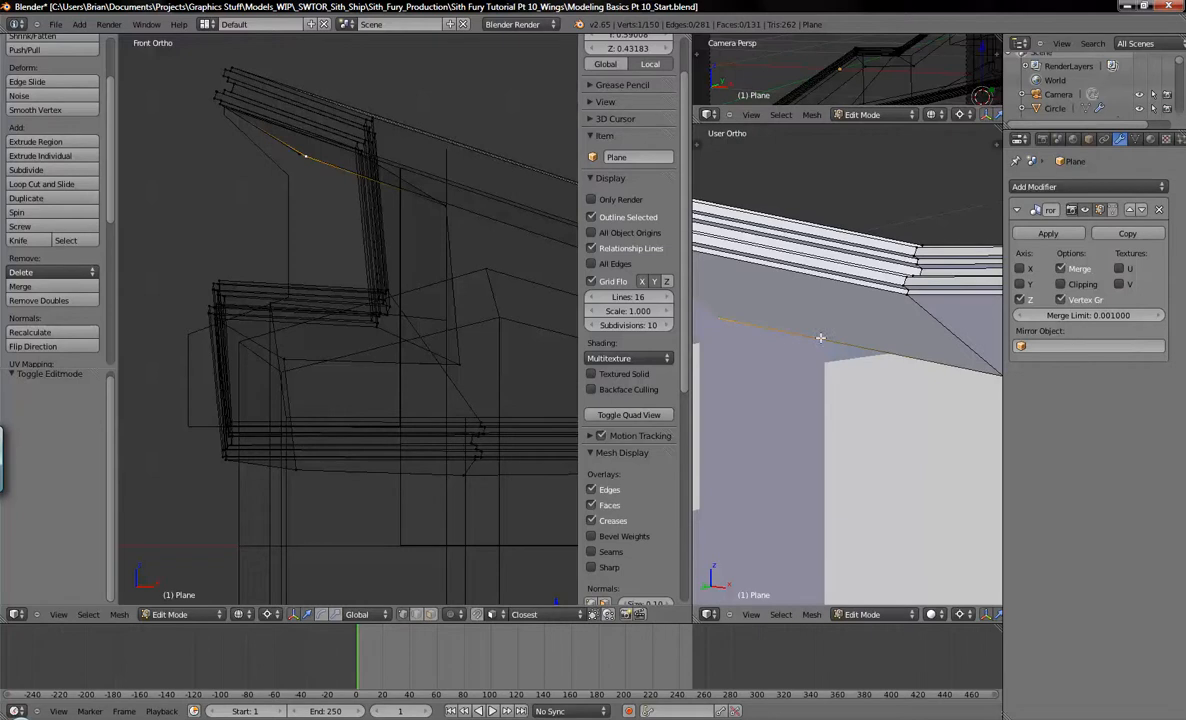
pyautogui.moveTo(820, 338)
pyautogui.mouseDown(button='middle')
pyautogui.moveTo(860, 468)
pyautogui.moveTo(855, 389)
pyautogui.moveTo(868, 416)
pyautogui.moveTo(853, 441)
pyautogui.moveTo(842, 429)
pyautogui.moveTo(845, 440)
pyautogui.moveTo(770, 497)
pyautogui.moveTo(785, 485)
pyautogui.moveTo(876, 514)
pyautogui.moveTo(780, 525)
pyautogui.moveTo(863, 484)
pyautogui.moveTo(876, 458)
pyautogui.moveTo(760, 430)
pyautogui.moveTo(780, 380)
pyautogui.mouseUp(button='middle')
pyautogui.keyDown('shift'); pyautogui.rightClick(787, 486); pyautogui.keyUp('shift')
pyautogui.press('z')
pyautogui.scroll(3, 876, 485)
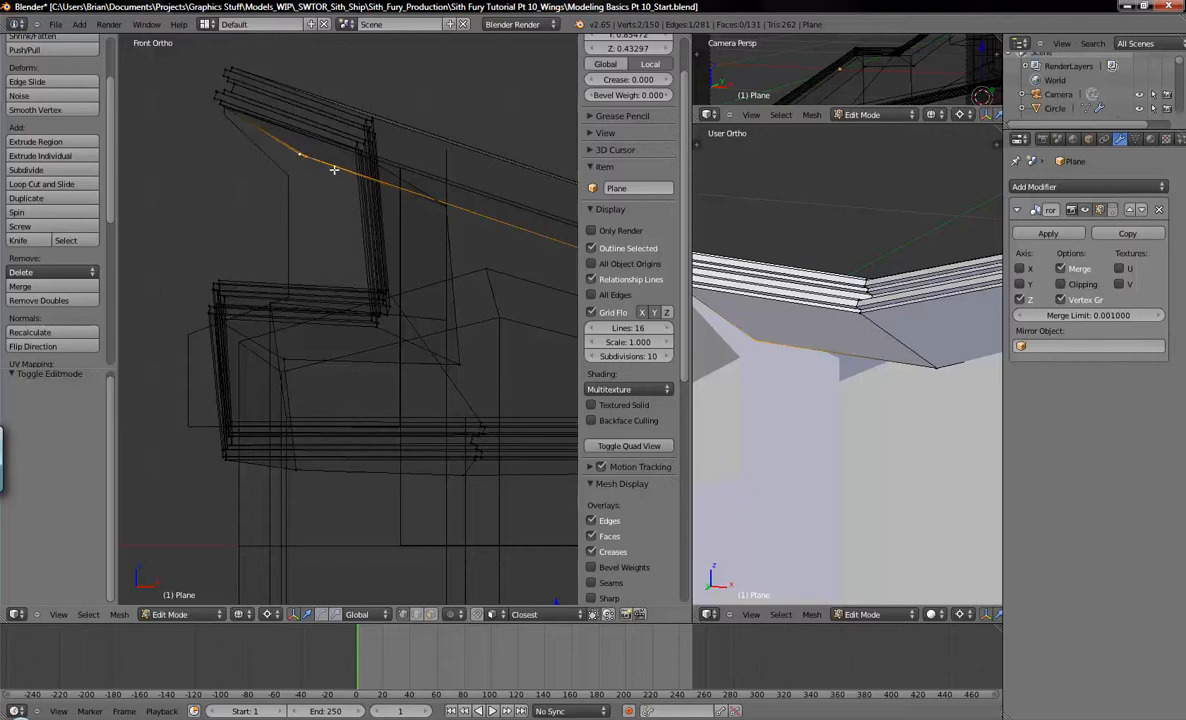
pyautogui.press('g')
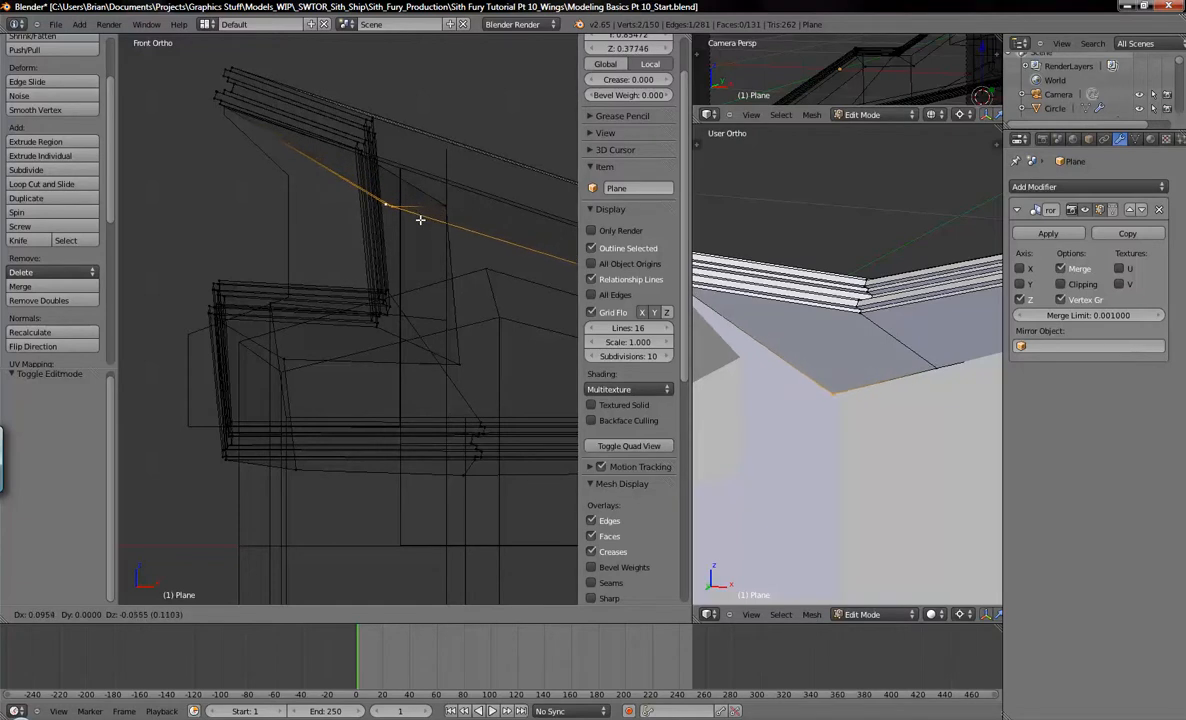
pyautogui.click(426, 224)
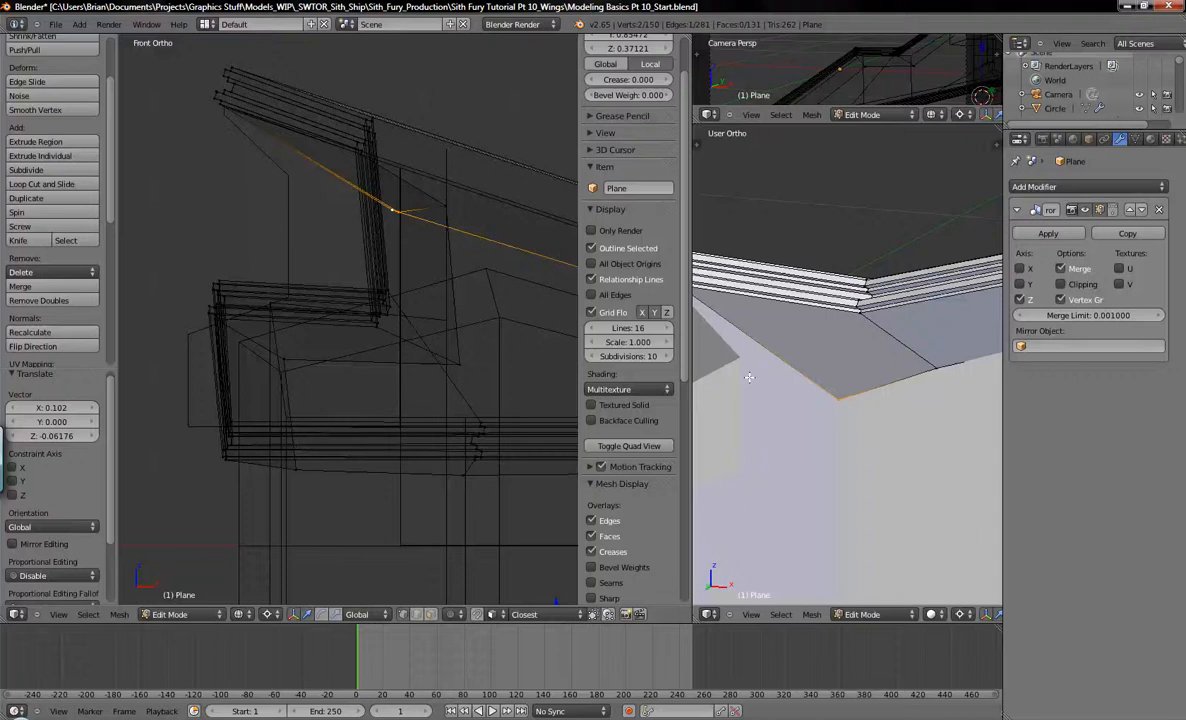
# Switch mesh editing from the wing plate to the block beneath its raised inner edge, Cube.013.
pyautogui.scroll(5, 900, 400)
pyautogui.moveTo(985, 423); pyautogui.dragTo(844, 343, button='middle')
pyautogui.scroll(3, 830, 311)
pyautogui.press('Tab')
pyautogui.rightClick(789, 322)
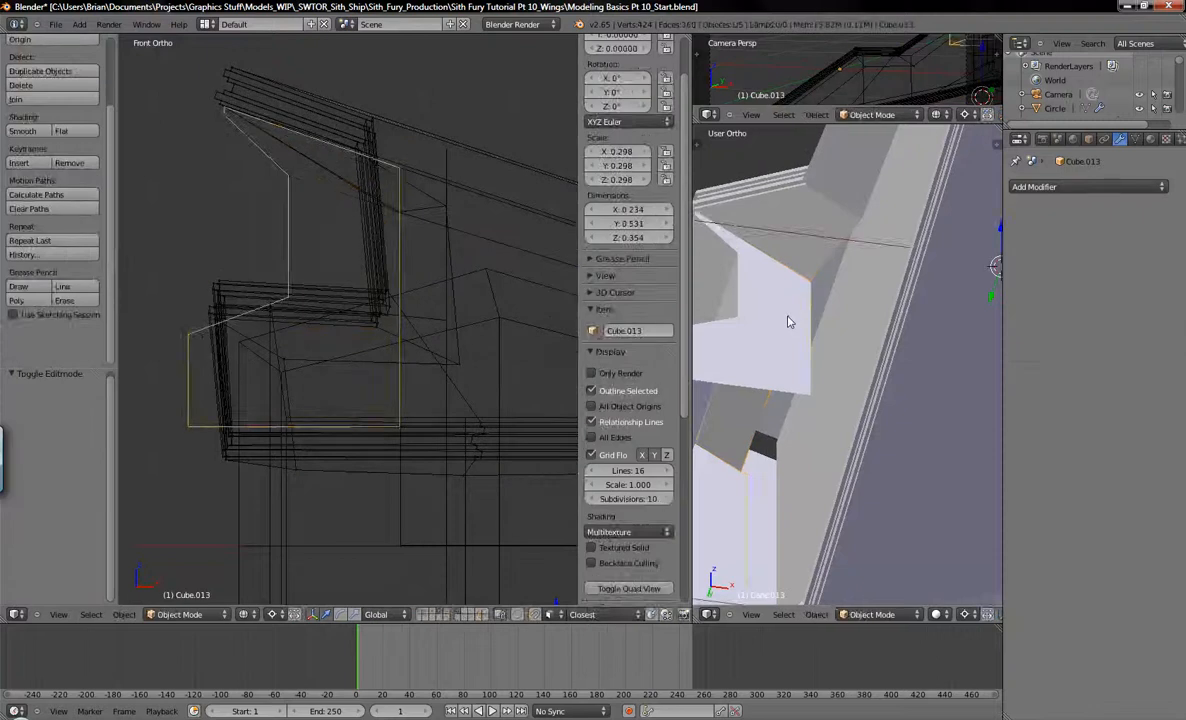
pyautogui.press('Tab')
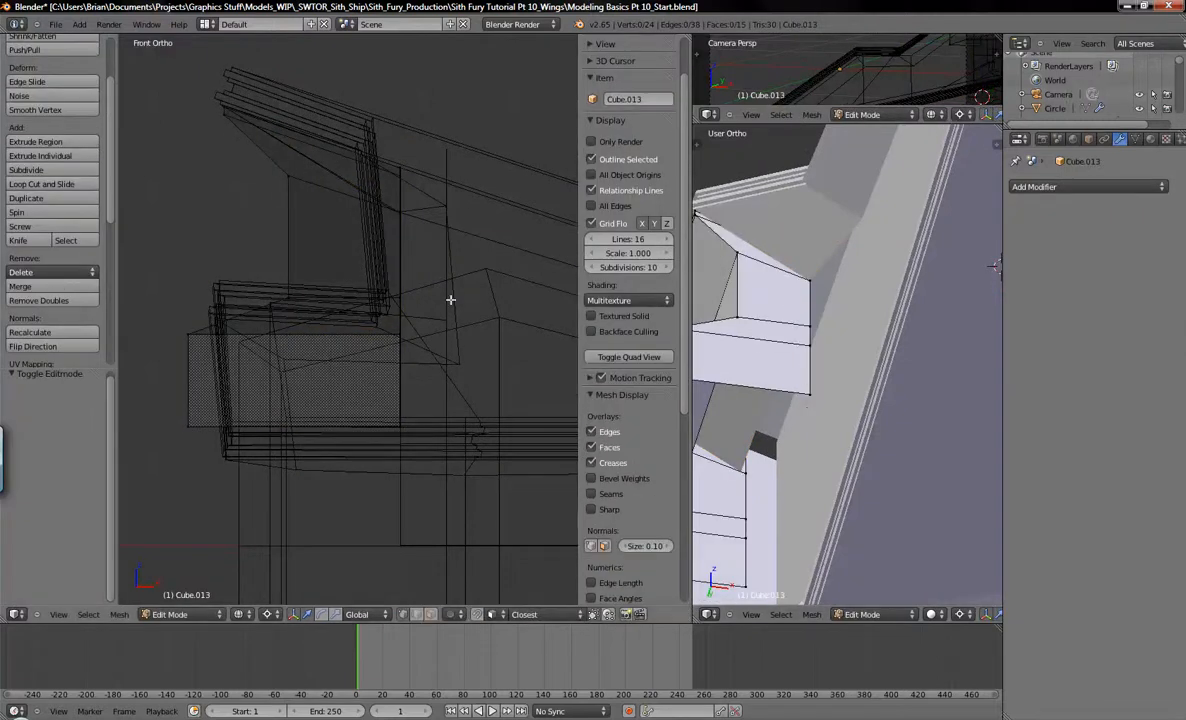
# From the back view, select all vertices on the block's outward vertical side and move them about 0.056 along X.
pyautogui.press('ctrl+KP_1')
pyautogui.press('b')
pyautogui.moveTo(299, 157); pyautogui.dragTo(241, 241)
pyautogui.press('b')
pyautogui.moveTo(250, 76); pyautogui.dragTo(352, 431)
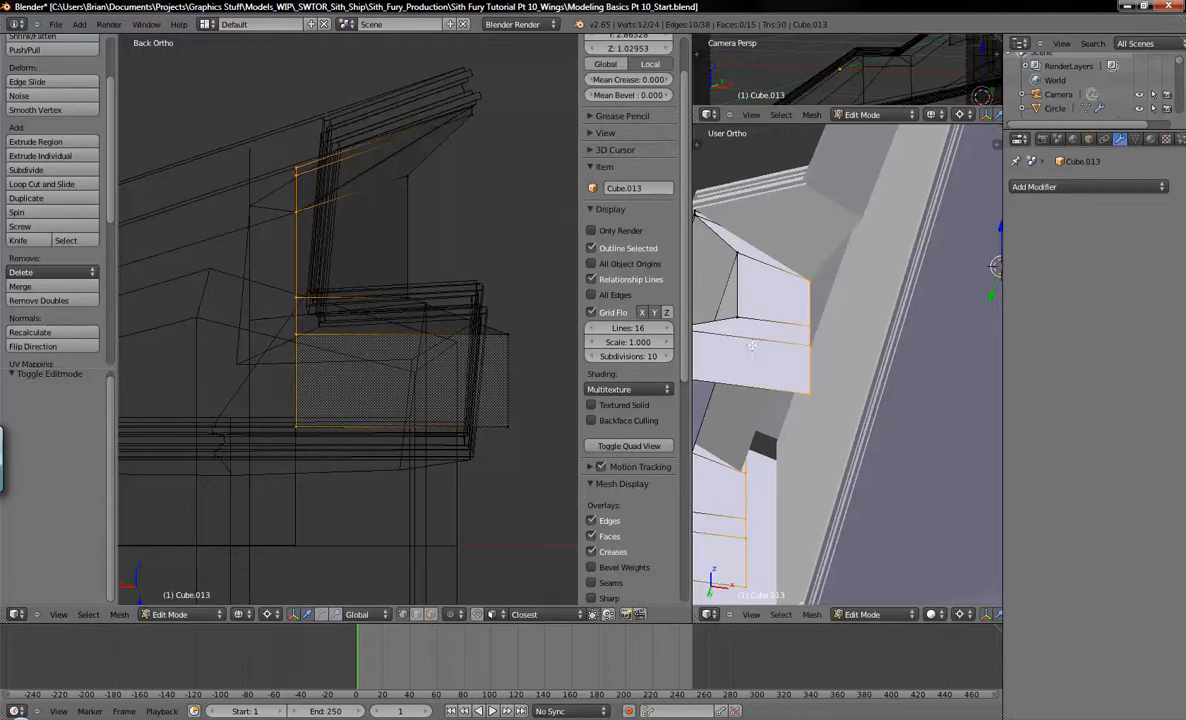
pyautogui.press('g')
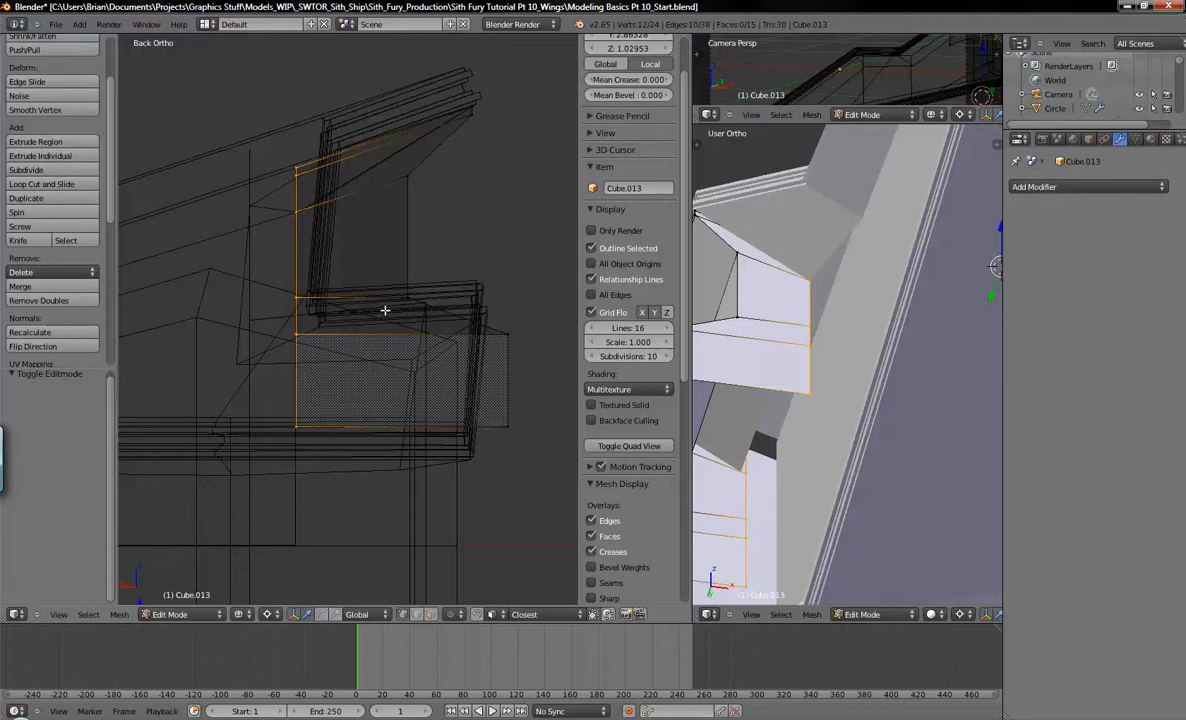
pyautogui.press('x')
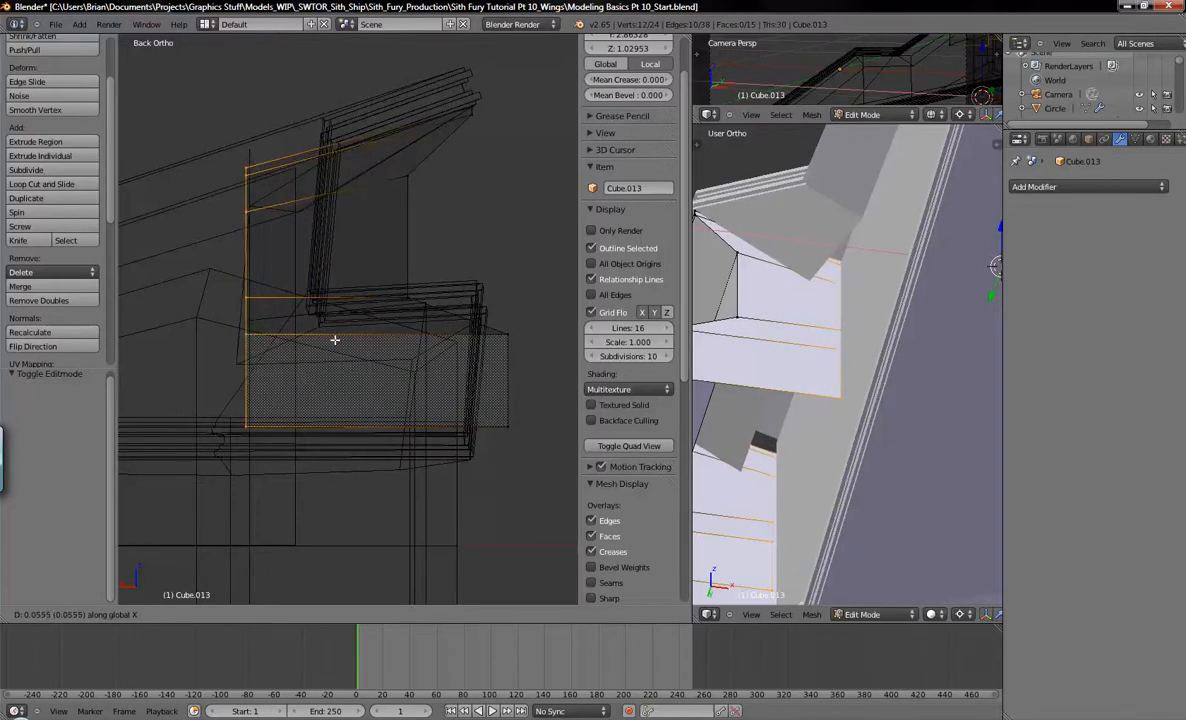
pyautogui.click(334, 340)
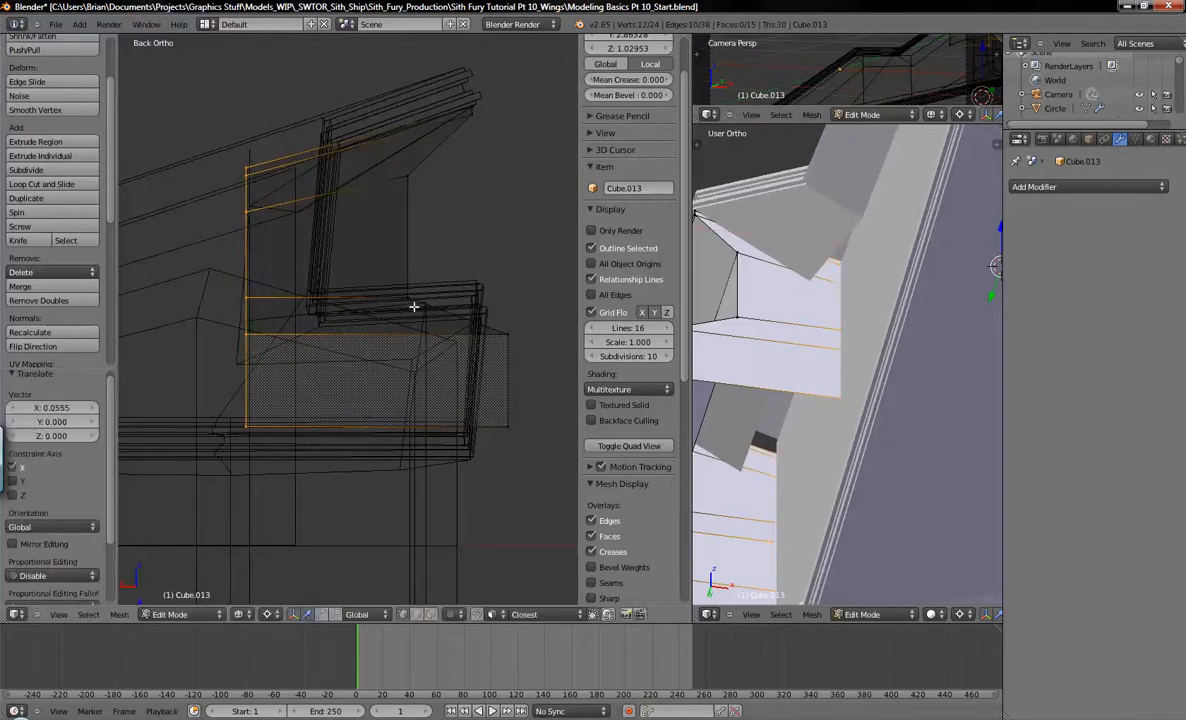
# Move the upper vertices of the block's extended side about -0.018 along Z and leave mesh editing.
pyautogui.press('a')
pyautogui.press('b')
pyautogui.moveTo(198, 132); pyautogui.dragTo(260, 226)
pyautogui.press('g')
pyautogui.press('z')
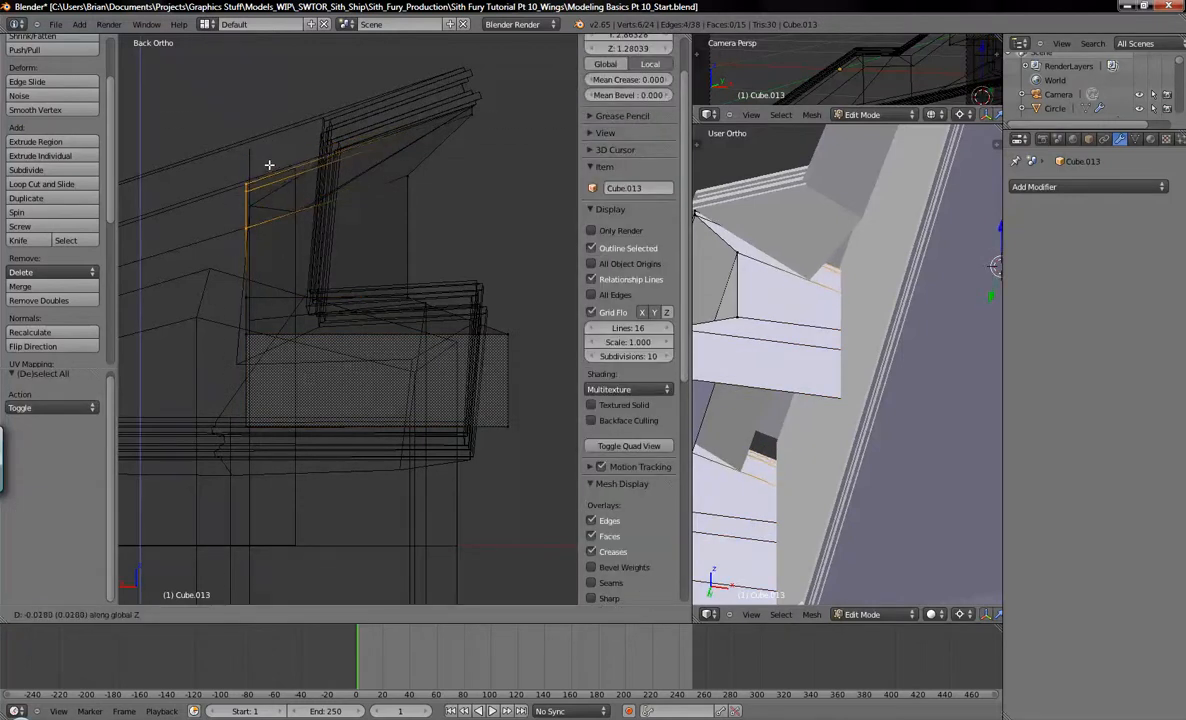
pyautogui.click(269, 164)
pyautogui.press('a')
pyautogui.press('Tab')
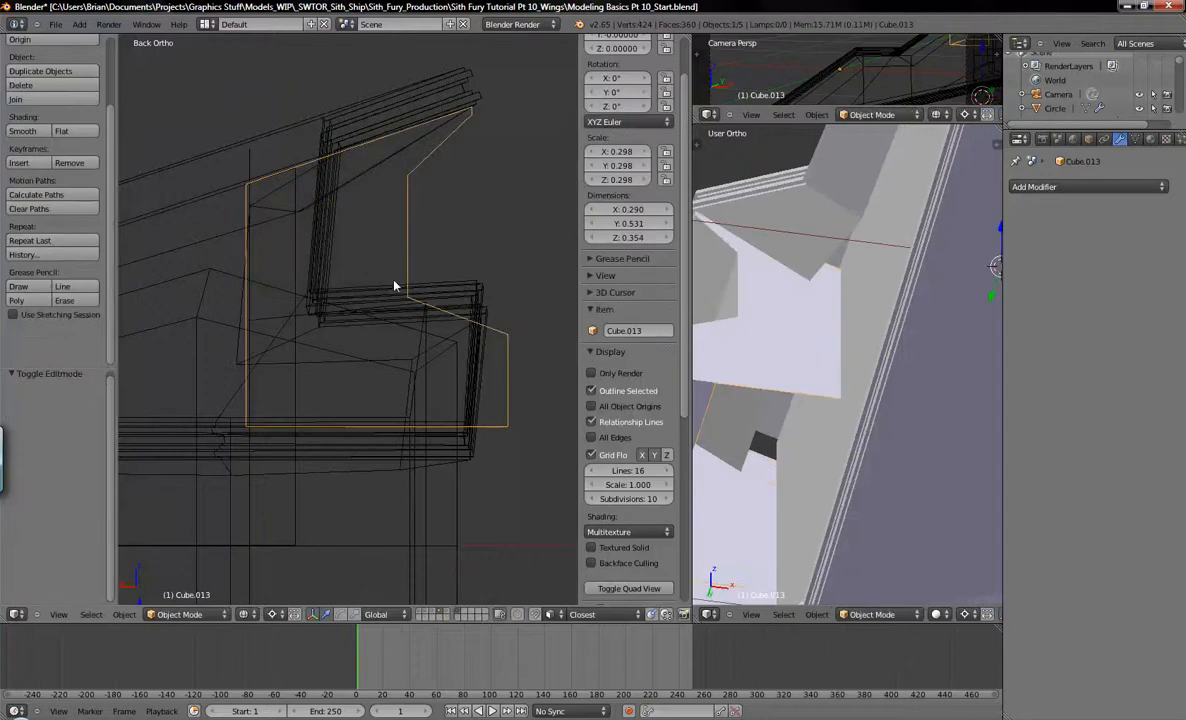
# Select the inner panel Cube.027 and open its mesh for editing in a wireframe top view.
pyautogui.press('z')
pyautogui.moveTo(397, 257); pyautogui.dragTo(451, 288, button='middle')
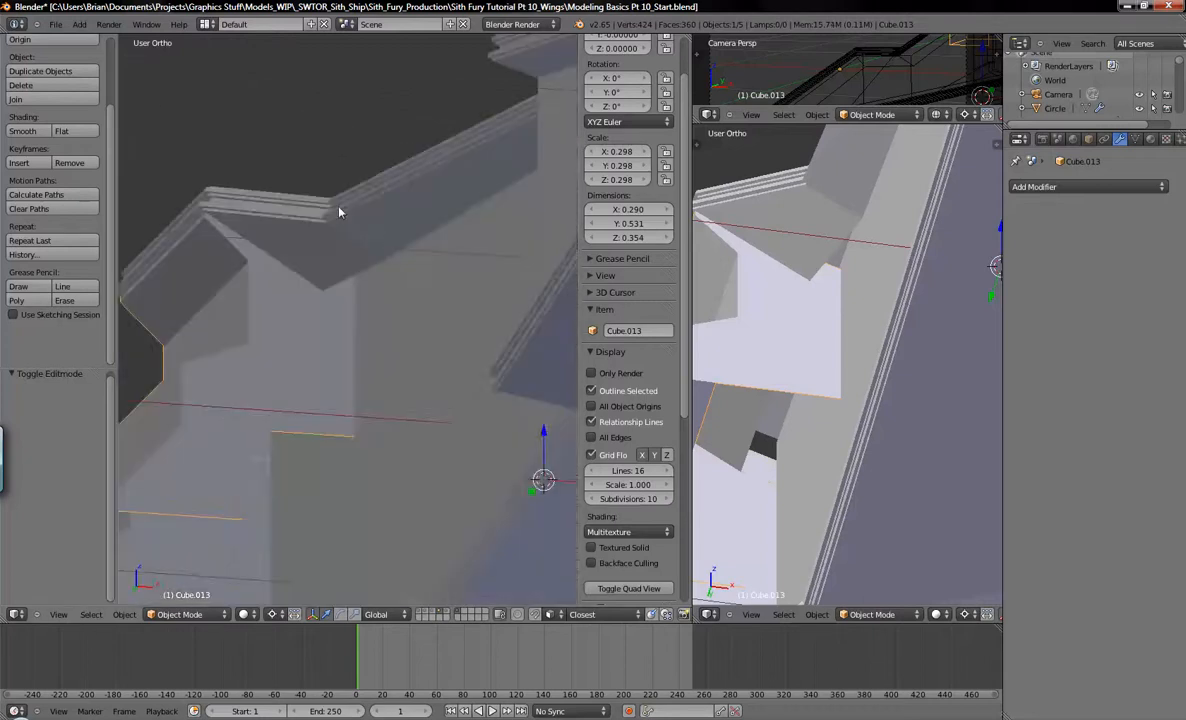
pyautogui.keyDown('shift'); pyautogui.moveTo(339, 209); pyautogui.dragTo(371, 273, button='middle'); pyautogui.keyUp('shift')
pyautogui.rightClick(460, 349)
pyautogui.moveTo(460, 349)
pyautogui.mouseDown(button='middle')
pyautogui.moveTo(416, 318)
pyautogui.moveTo(400, 334)
pyautogui.moveTo(418, 344)
pyautogui.moveTo(405, 333)
pyautogui.moveTo(392, 386)
pyautogui.moveTo(375, 373)
pyautogui.mouseUp(button='middle')
pyautogui.press('z')
pyautogui.press('KP_7')
pyautogui.scroll(-2, 426, 334)
pyautogui.press('Tab')
# Select the vertices along the inner panel's long inner side and move them about -0.033 along X.
pyautogui.keyDown('shift'); pyautogui.moveTo(425, 380); pyautogui.dragTo(416, 285, button='middle'); pyautogui.keyUp('shift')
pyautogui.press('b')
pyautogui.moveTo(376, 130); pyautogui.dragTo(437, 461)
pyautogui.scroll(3, 424, 410)
pyautogui.press('g')
pyautogui.press('x')
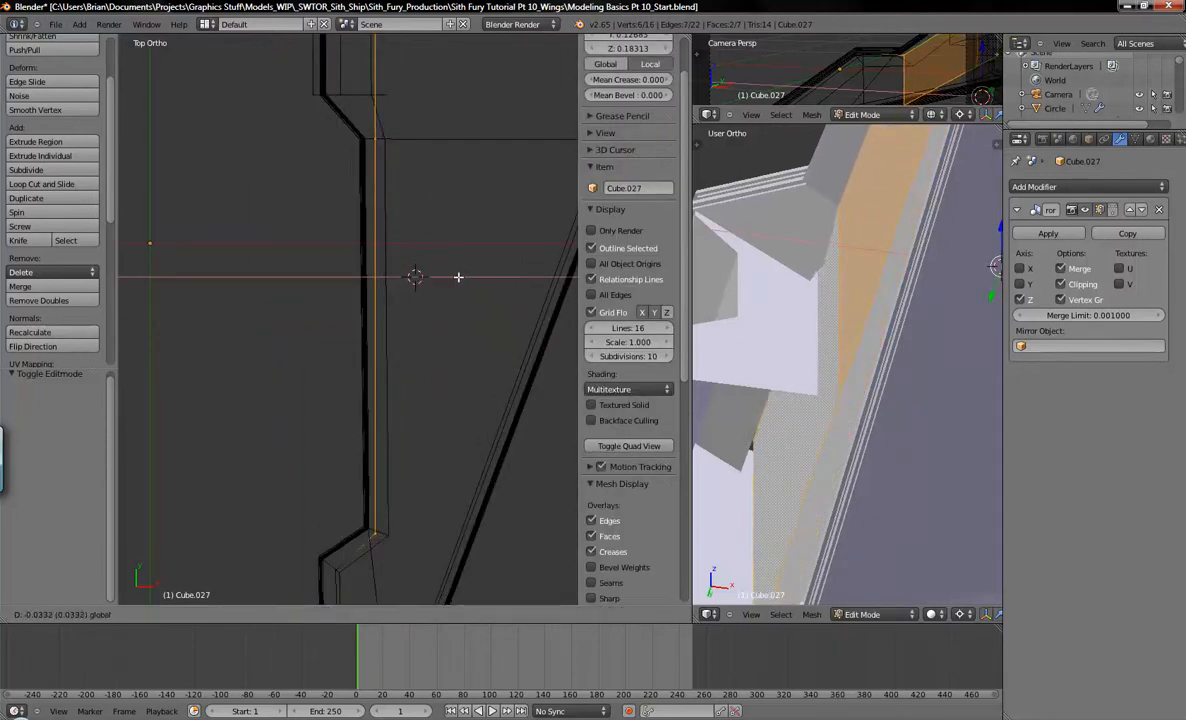
pyautogui.click(458, 277)
pyautogui.press('a')
# Move the inner panel's vertices at the notch corner about -0.008 along X and 0.031 along Y.
pyautogui.keyDown('shift'); pyautogui.moveTo(450, 278); pyautogui.dragTo(484, 238, button='middle'); pyautogui.keyUp('shift')
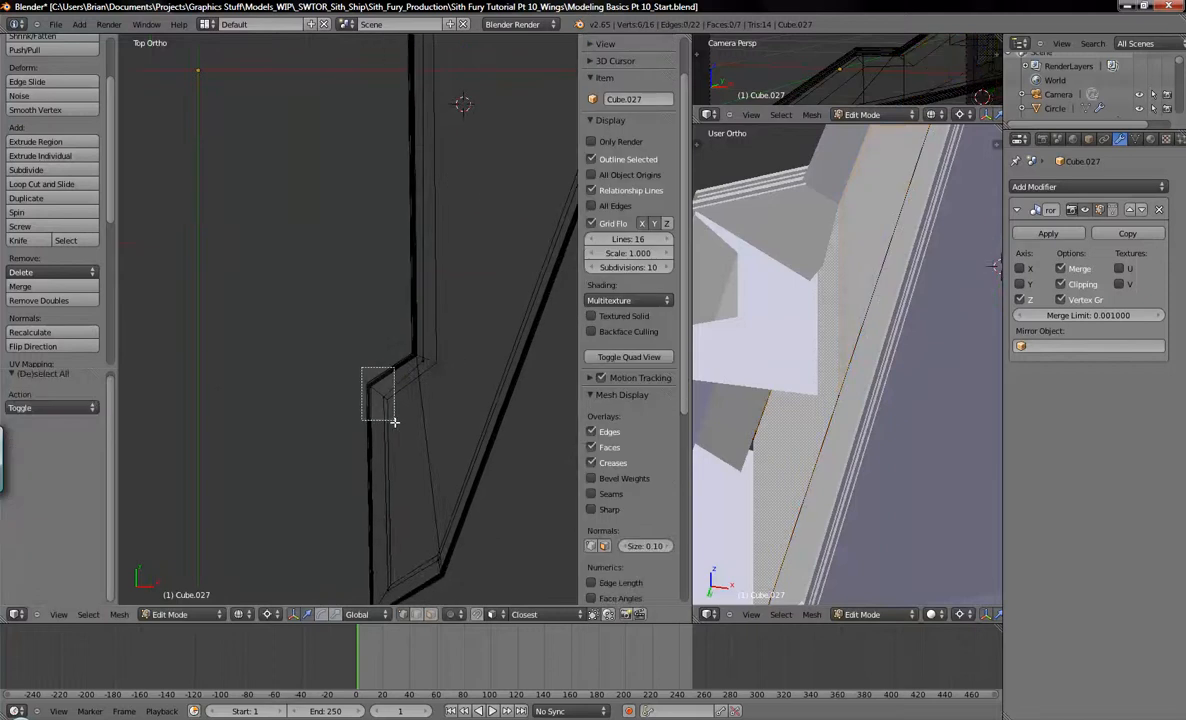
pyautogui.moveTo(387, 405); pyautogui.dragTo(410, 437)
pyautogui.scroll(3, 429, 431)
pyautogui.keyDown('shift'); pyautogui.moveTo(397, 424); pyautogui.dragTo(439, 410, button='middle'); pyautogui.keyUp('shift')
pyautogui.press('g')
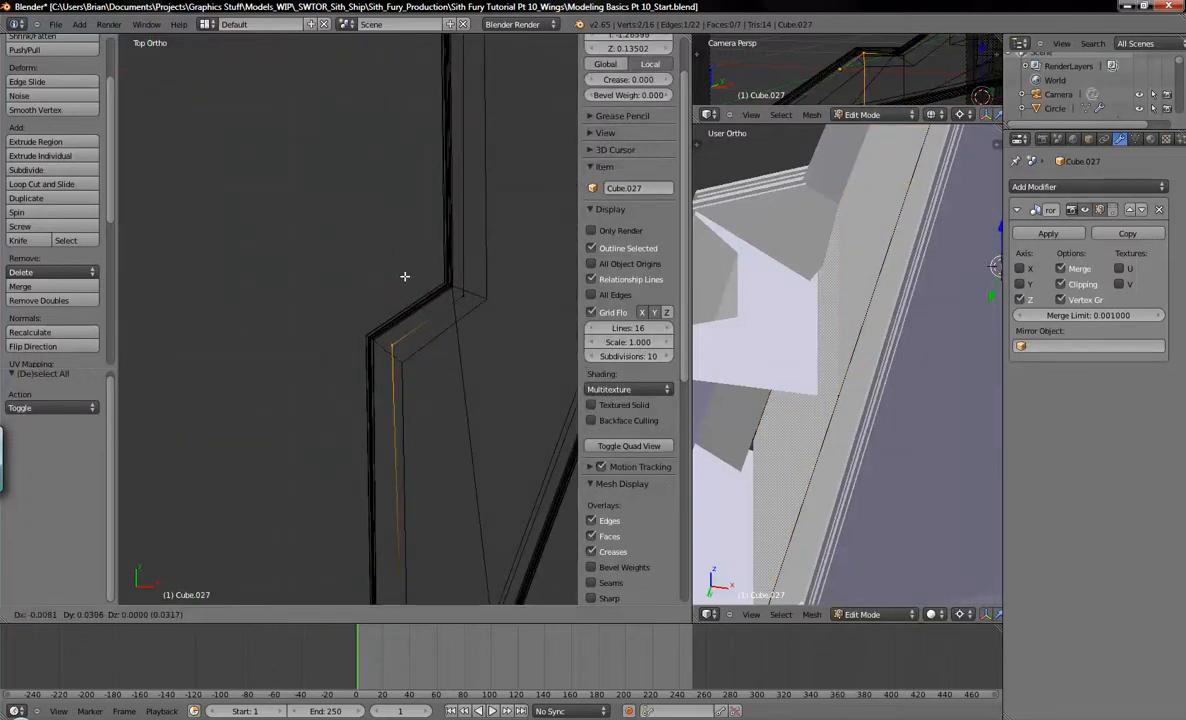
pyautogui.click(405, 276)
pyautogui.keyDown('shift'); pyautogui.moveTo(479, 386); pyautogui.dragTo(476, 299, button='middle'); pyautogui.keyUp('shift')
pyautogui.scroll(-1, 444, 372)
pyautogui.press('a')
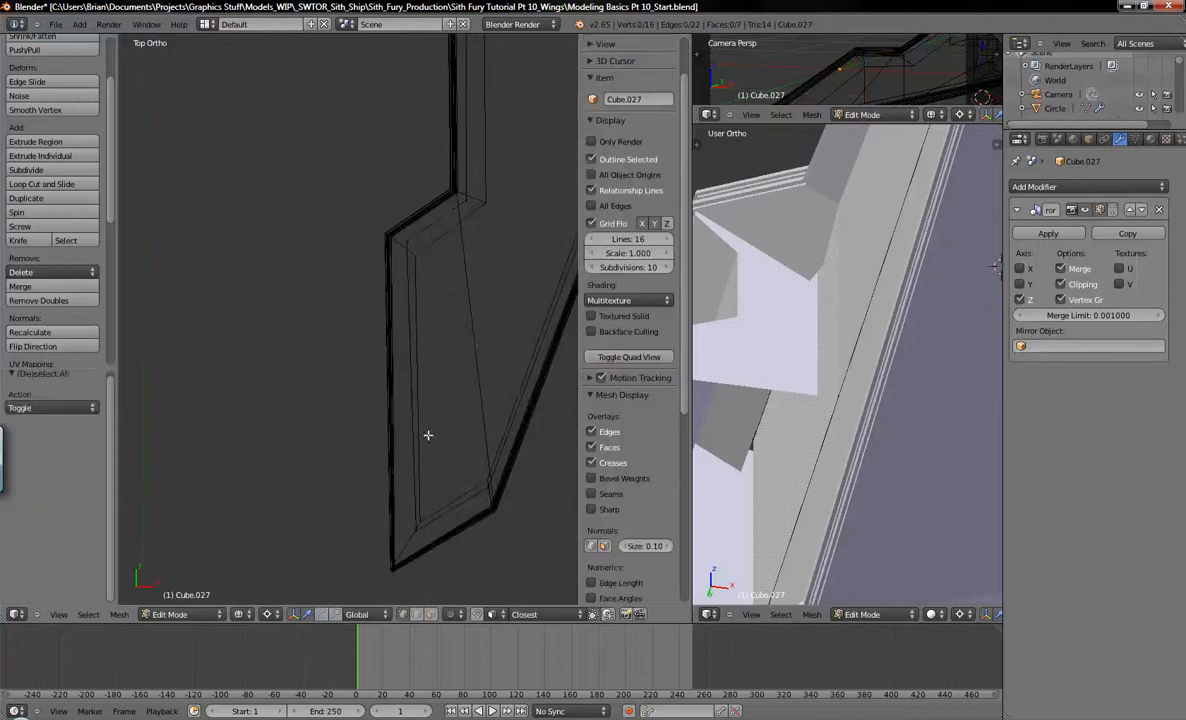
# Move the inner panel's vertices at the wing's lower tip about -0.023 along both X and Y.
pyautogui.moveTo(411, 490); pyautogui.dragTo(412, 498)
pyautogui.press('g')
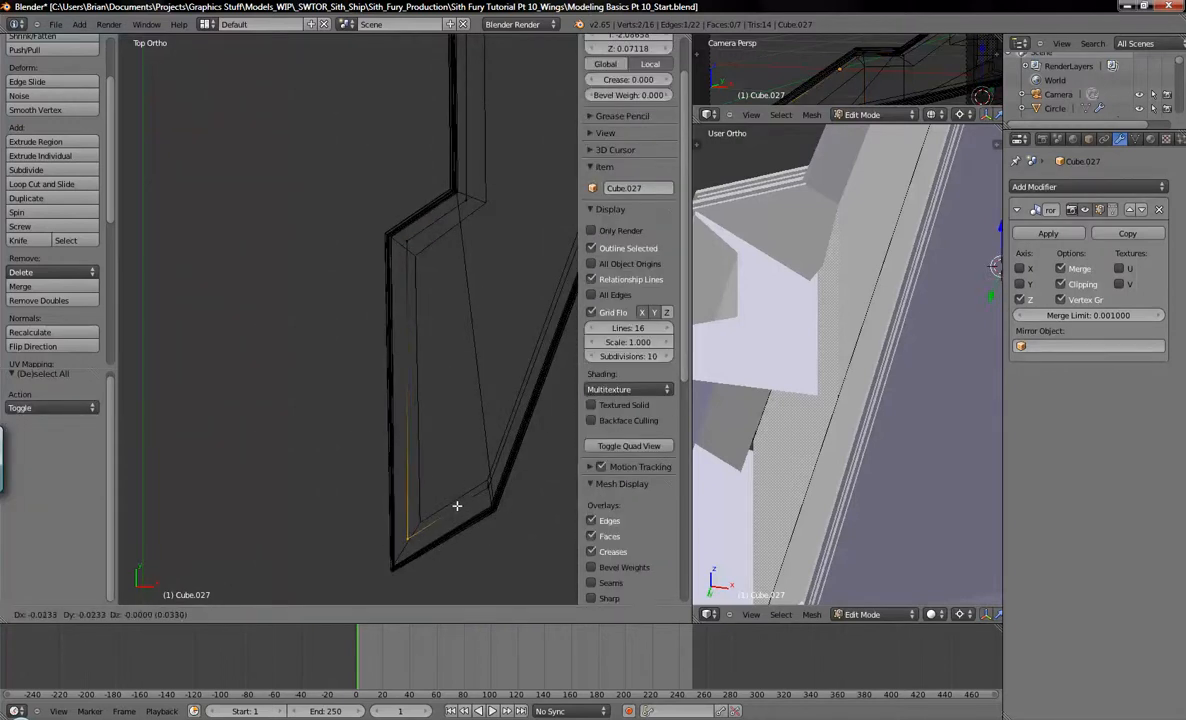
pyautogui.click(455, 506)
pyautogui.press('a')
# Examine the fit between the inner panel, the block and the wing border in solid shading.
pyautogui.keyDown('shift'); pyautogui.moveTo(457, 372); pyautogui.dragTo(458, 505, button='middle'); pyautogui.keyUp('shift')
pyautogui.press('z')
pyautogui.moveTo(453, 424)
pyautogui.mouseDown(button='middle')
pyautogui.moveTo(474, 348)
pyautogui.moveTo(440, 333)
pyautogui.mouseUp(button='middle')
pyautogui.keyDown('shift'); pyautogui.moveTo(244, 429); pyautogui.dragTo(254, 371, button='middle'); pyautogui.keyUp('shift')
pyautogui.keyDown('shift'); pyautogui.moveTo(327, 398); pyautogui.dragTo(323, 422, button='middle'); pyautogui.keyUp('shift')
pyautogui.scroll(4, 323, 422)
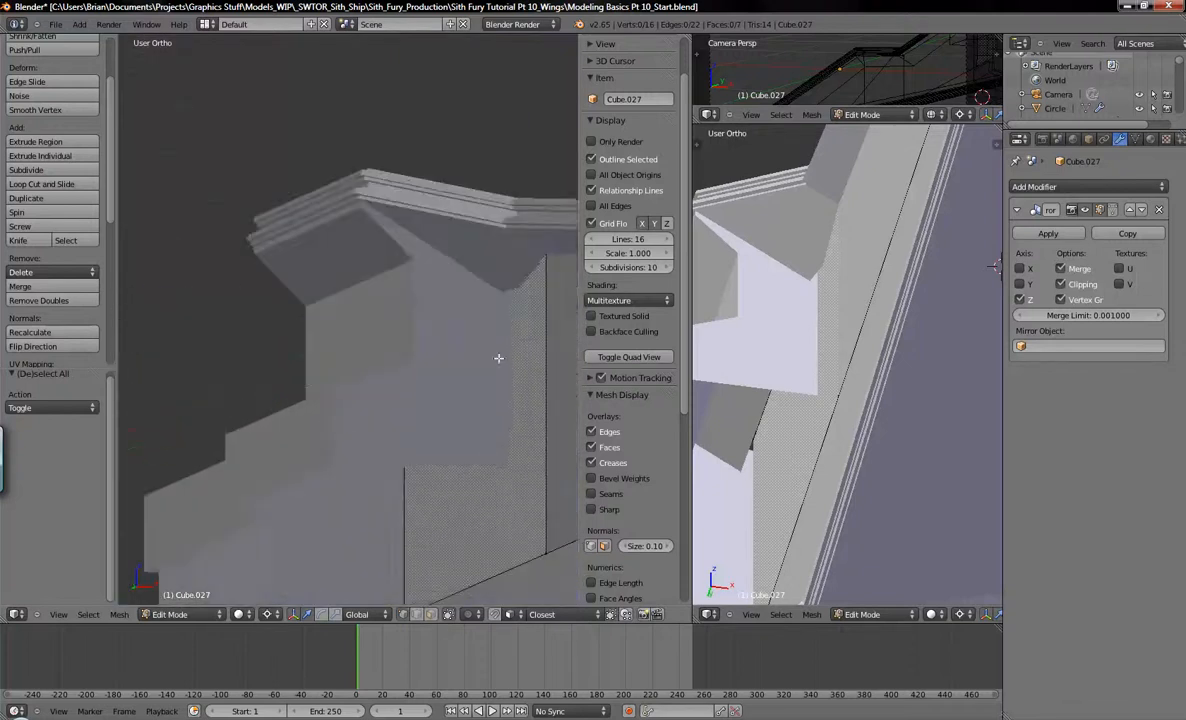
pyautogui.moveTo(498, 357); pyautogui.dragTo(429, 355, button='middle')
pyautogui.moveTo(418, 275); pyautogui.dragTo(469, 487, button='middle')
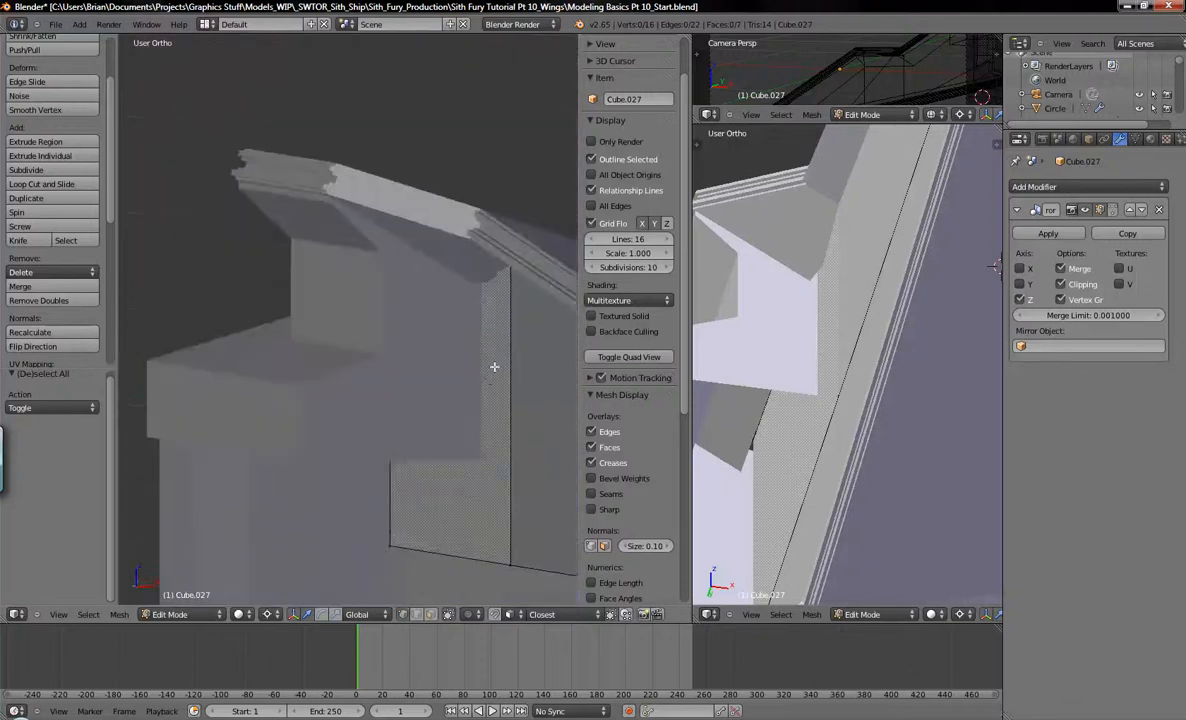
pyautogui.moveTo(492, 363); pyautogui.dragTo(486, 380, button='middle')
# Reopen the wing plate's mesh for editing and show its upper bend in a wireframe top view.
pyautogui.press('Tab')
pyautogui.rightClick(481, 407)
pyautogui.keyDown('shift'); pyautogui.moveTo(520, 440); pyautogui.dragTo(448, 347, button='middle'); pyautogui.keyUp('shift')
pyautogui.scroll(3, 479, 376)
pyautogui.press('Tab')
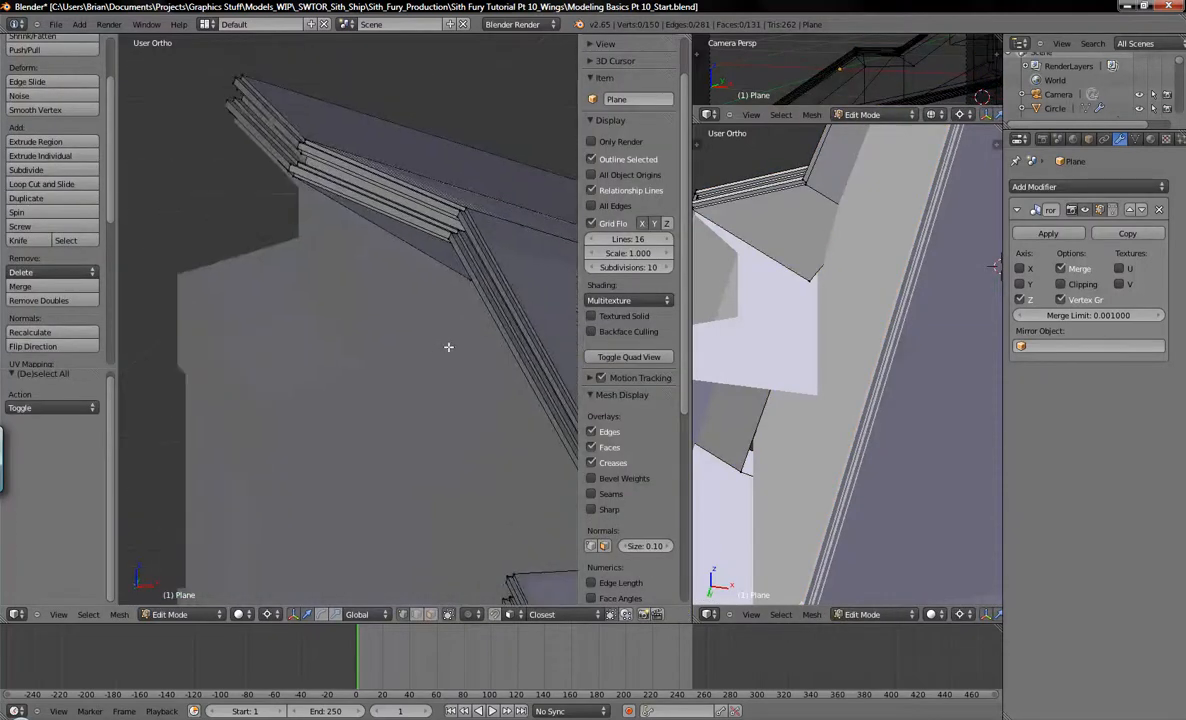
pyautogui.press('KP_7')
pyautogui.scroll(-4, 436, 346)
pyautogui.keyDown('shift'); pyautogui.moveTo(470, 294); pyautogui.dragTo(426, 371, button='middle'); pyautogui.keyUp('shift')
pyautogui.keyDown('shift'); pyautogui.moveTo(417, 264); pyautogui.dragTo(389, 487, button='middle'); pyautogui.keyUp('shift')
pyautogui.press('z')
pyautogui.keyDown('shift'); pyautogui.moveTo(434, 339); pyautogui.dragTo(409, 327, button='middle'); pyautogui.keyUp('shift')
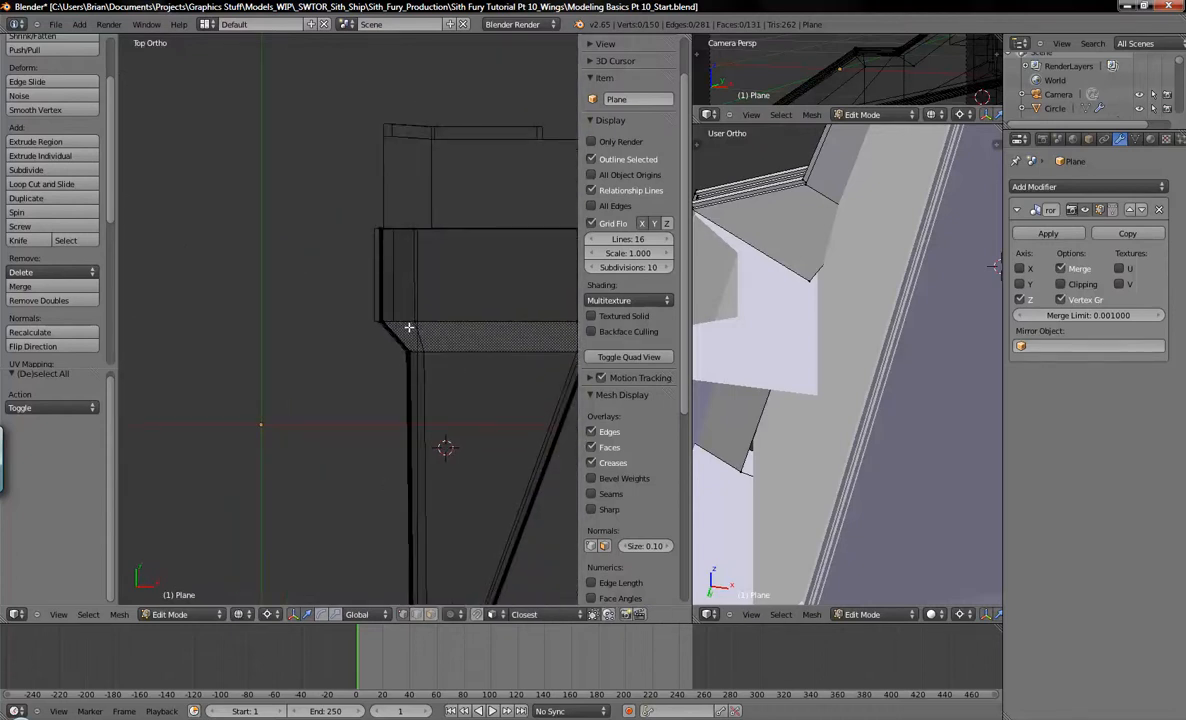
pyautogui.keyDown('shift'); pyautogui.moveTo(420, 333); pyautogui.dragTo(418, 291, button='middle'); pyautogui.keyUp('shift')
pyautogui.press('b')
pyautogui.moveTo(328, 148); pyautogui.dragTo(451, 301)
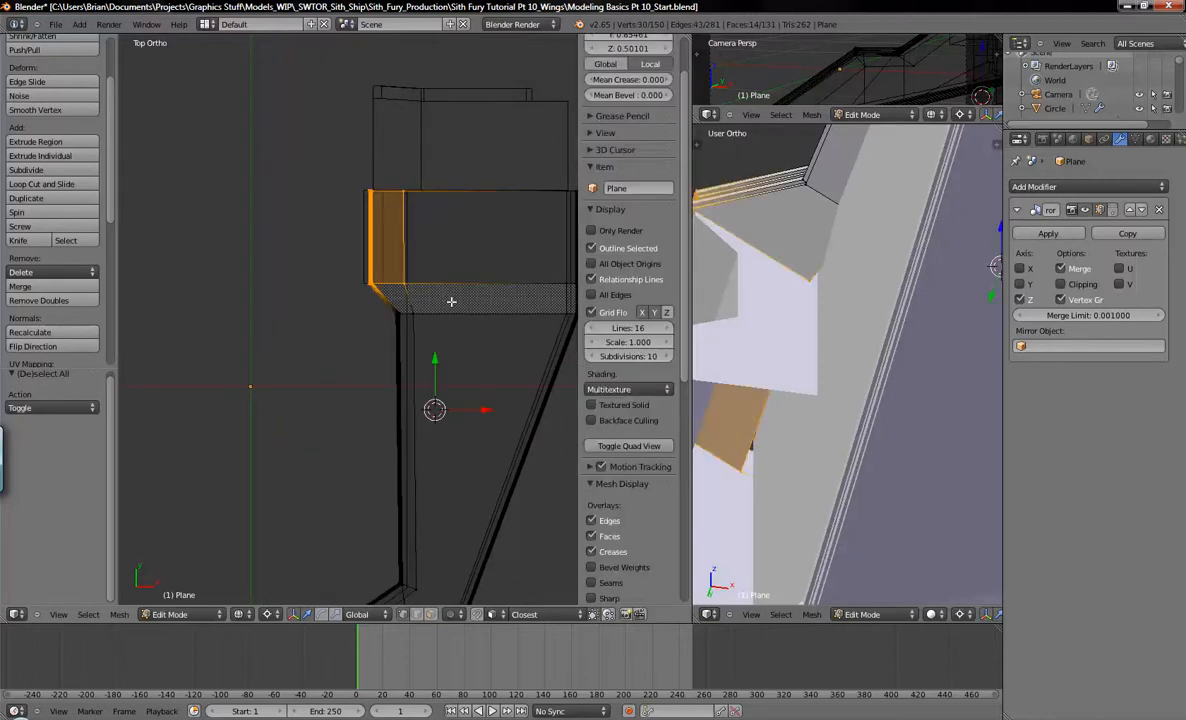
pyautogui.press('g')
pyautogui.press('x')
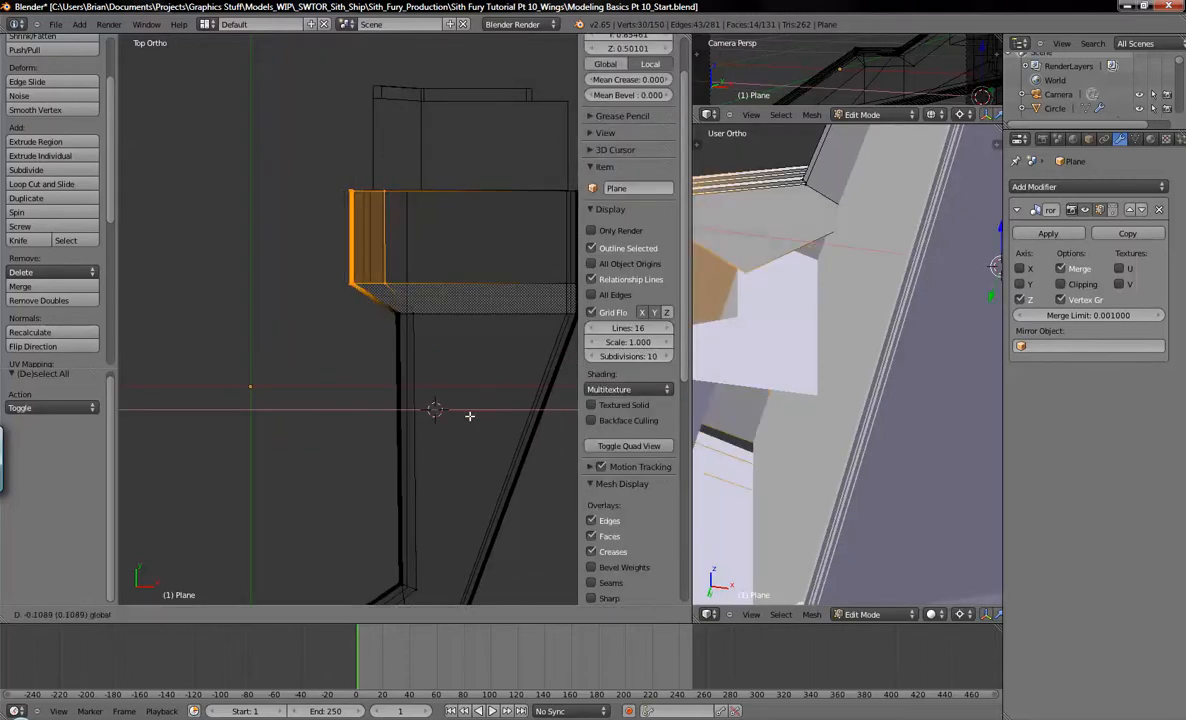
pyautogui.click(484, 414)
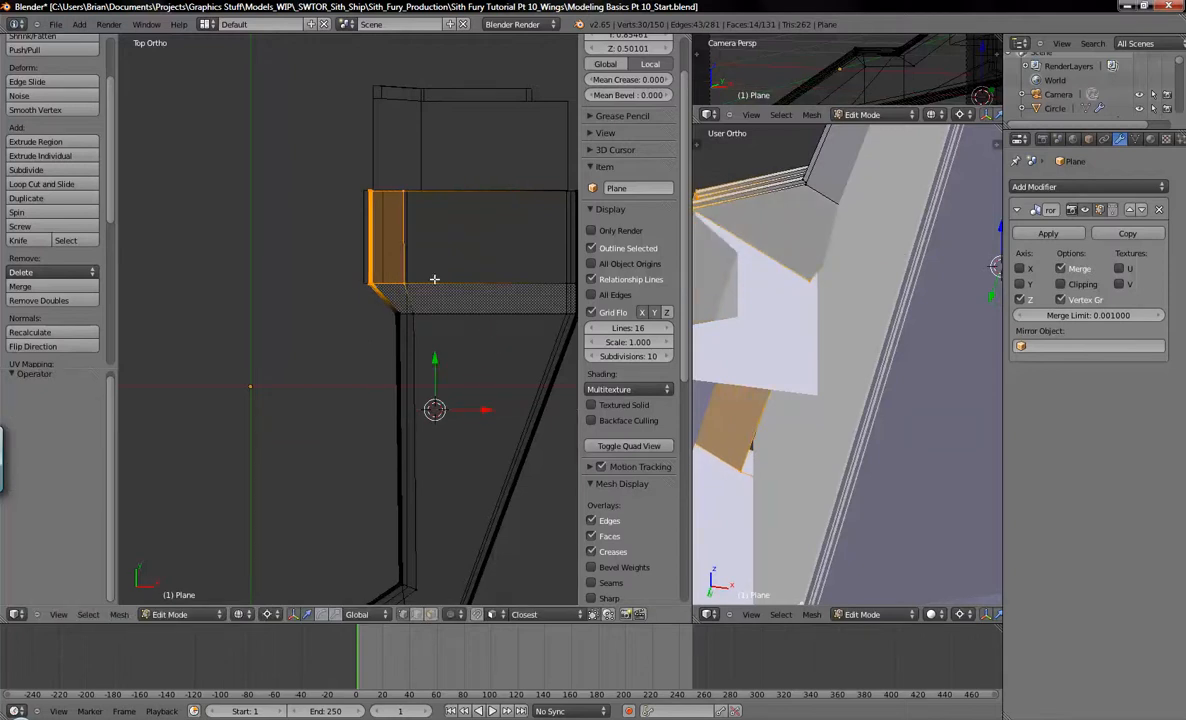
pyautogui.press('a')
# Show the ship's hull alongside the wing and select the wing plate's inner-edge vertices at the upper bend.
pyautogui.hotkey('shift', '1')
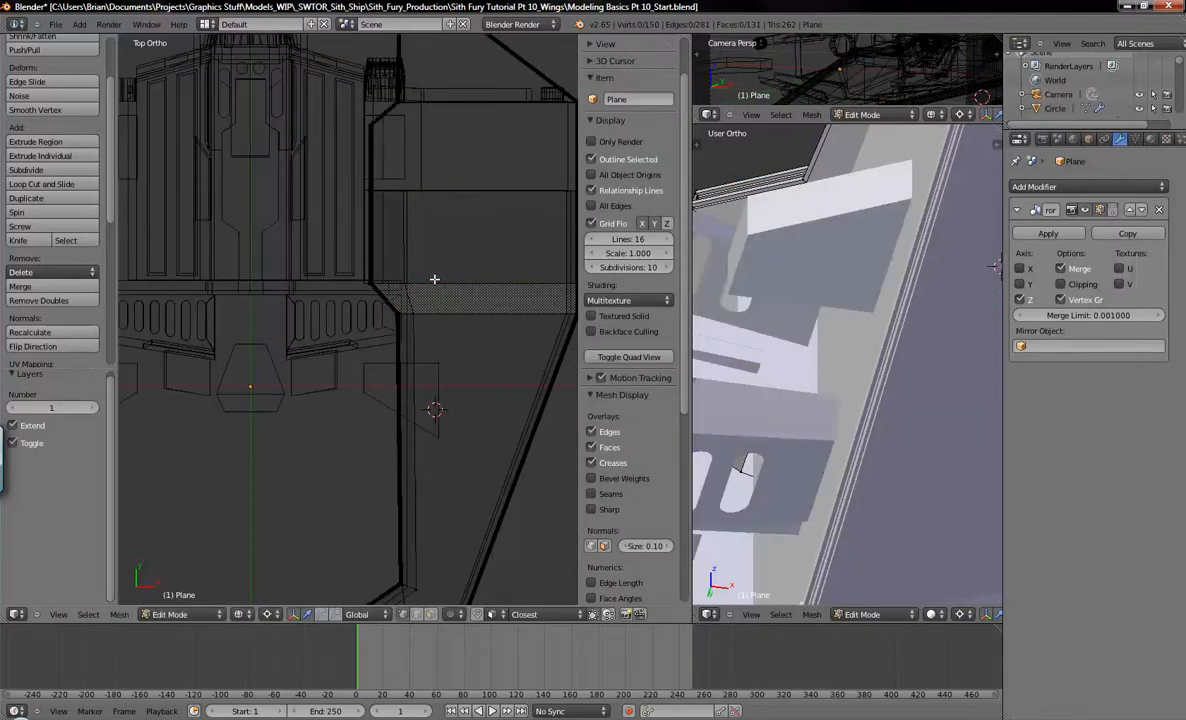
pyautogui.keyDown('shift'); pyautogui.moveTo(462, 245); pyautogui.dragTo(469, 297, button='middle'); pyautogui.keyUp('shift')
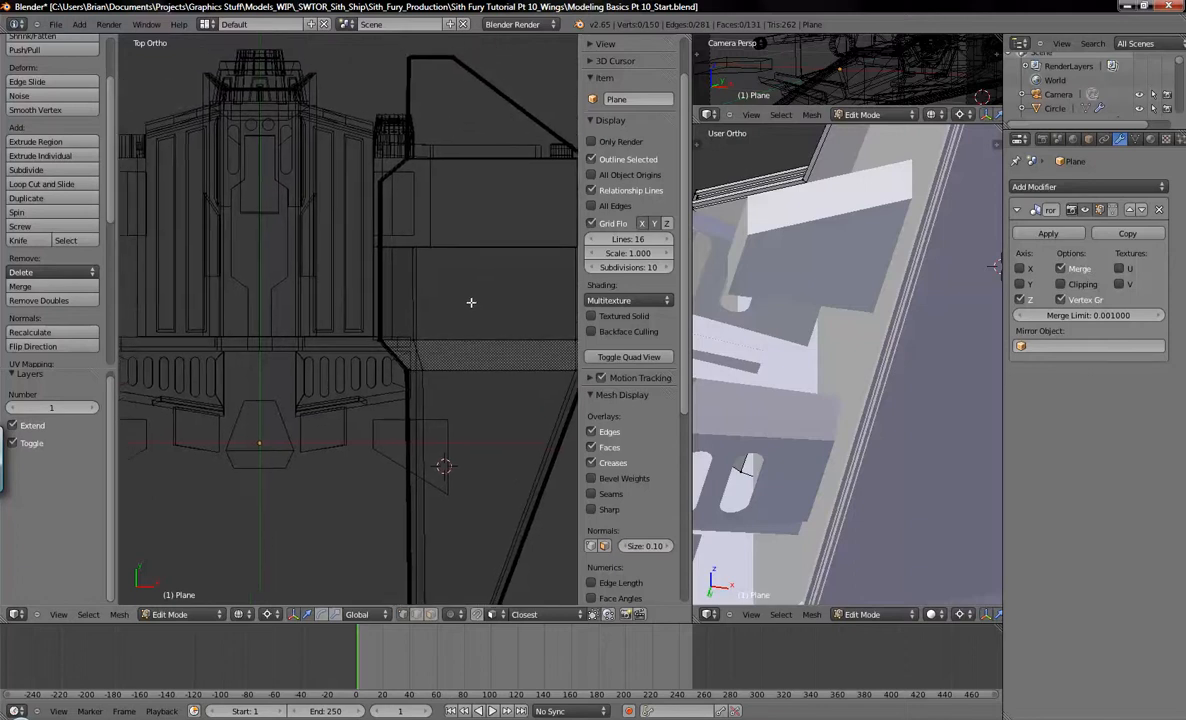
pyautogui.press('b')
pyautogui.moveTo(354, 222); pyautogui.dragTo(436, 350)
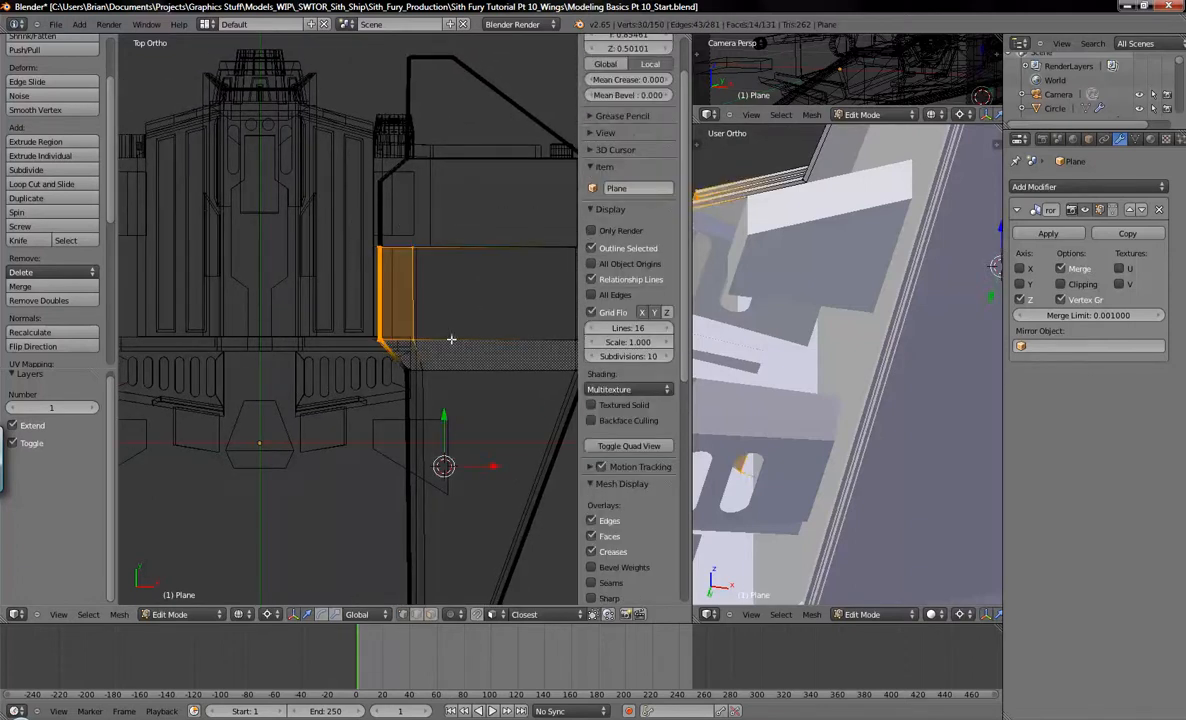
# Using a back view with a top view beside it, move the selected inner-edge vertices about -0.044 along X and 0.014 along Z.
pyautogui.moveTo(498, 402); pyautogui.dragTo(503, 256, button='middle')
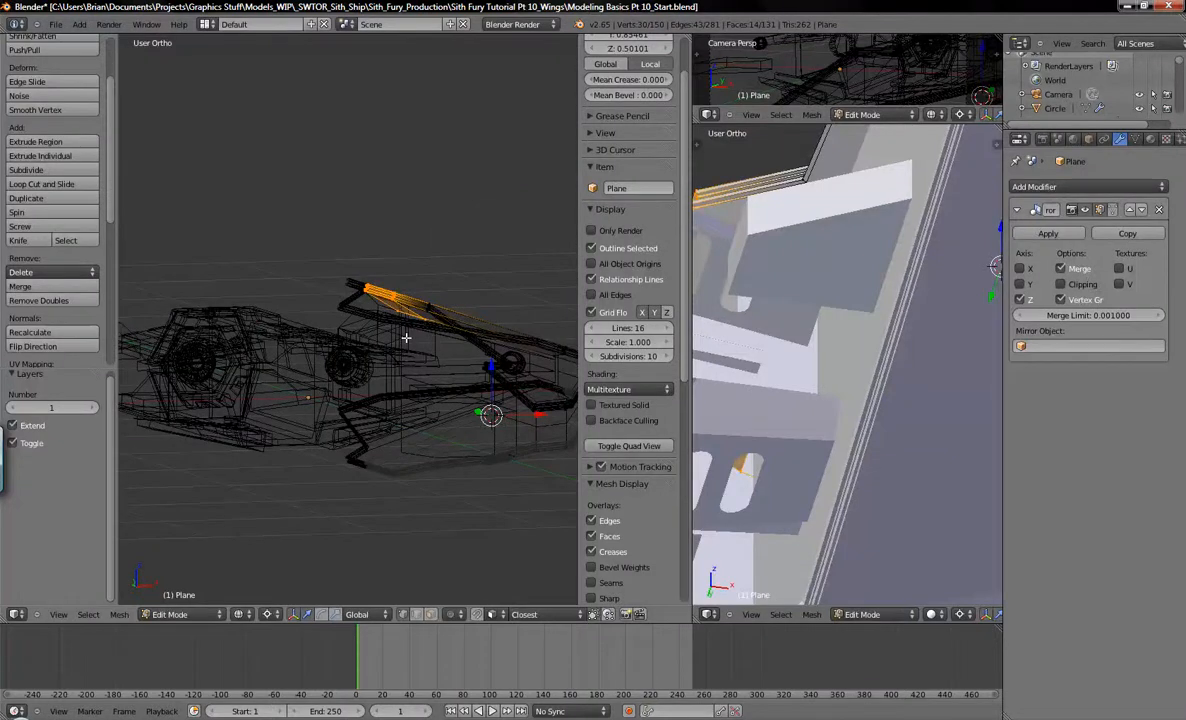
pyautogui.moveTo(380, 400); pyautogui.dragTo(323, 372, button='middle')
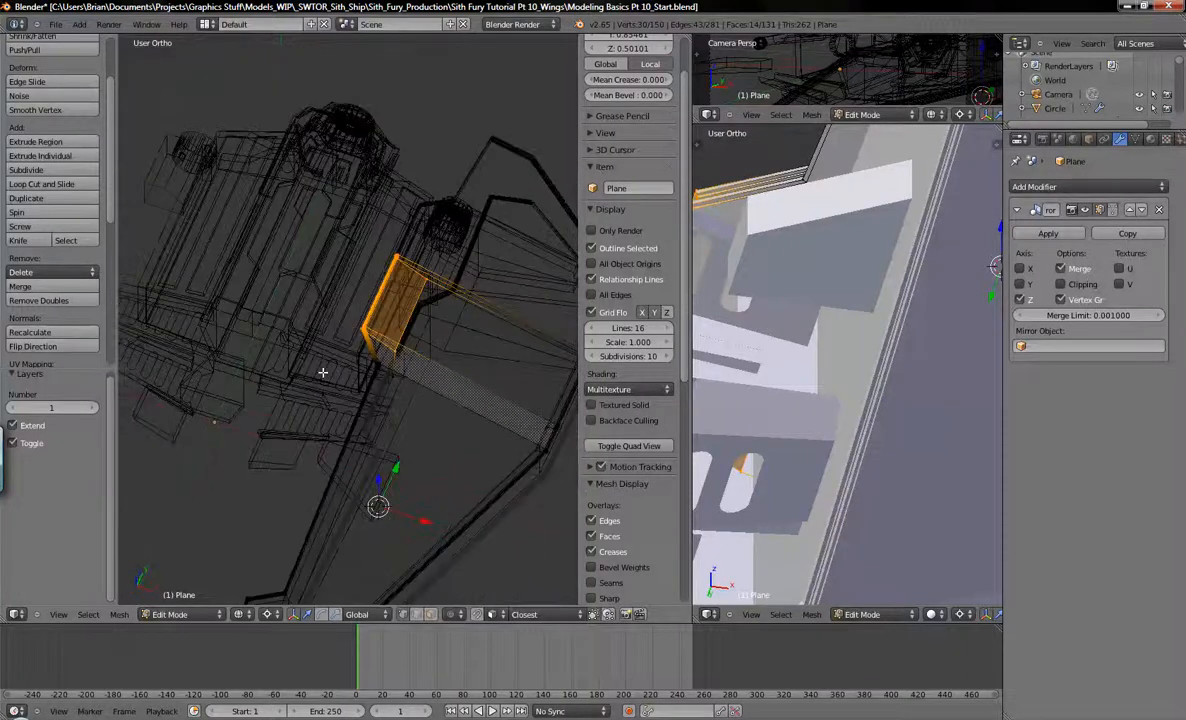
pyautogui.press('ctrl+KP_1')
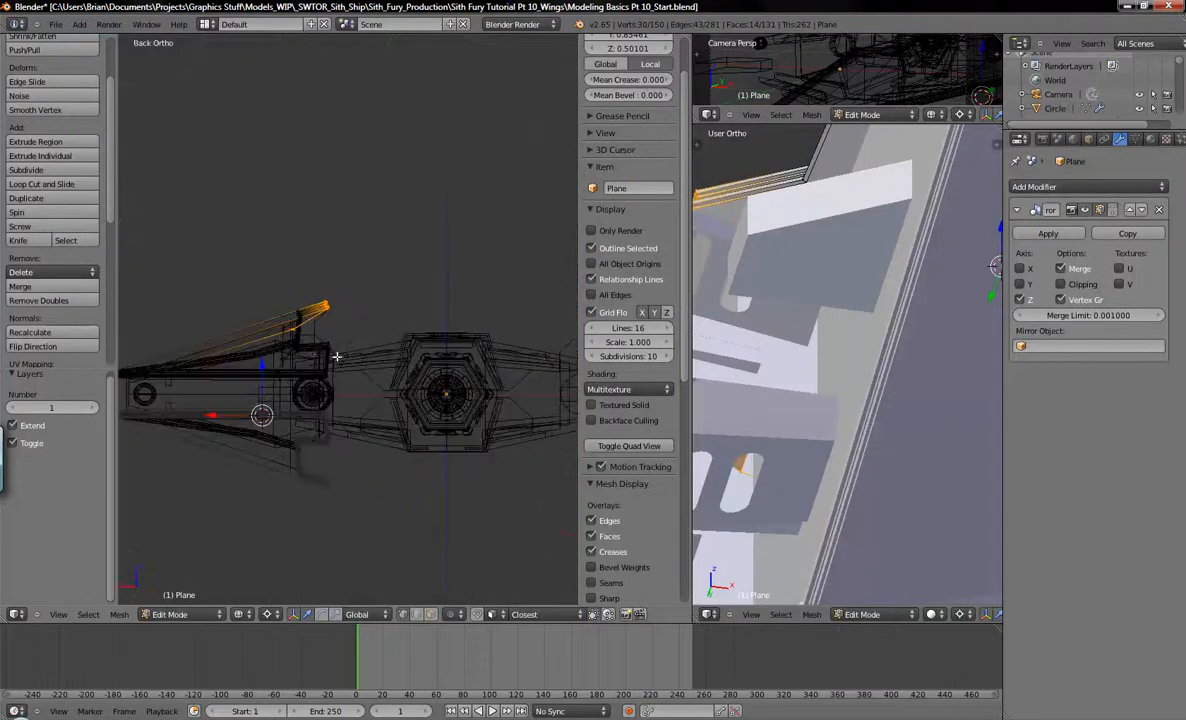
pyautogui.scroll(6, 337, 356)
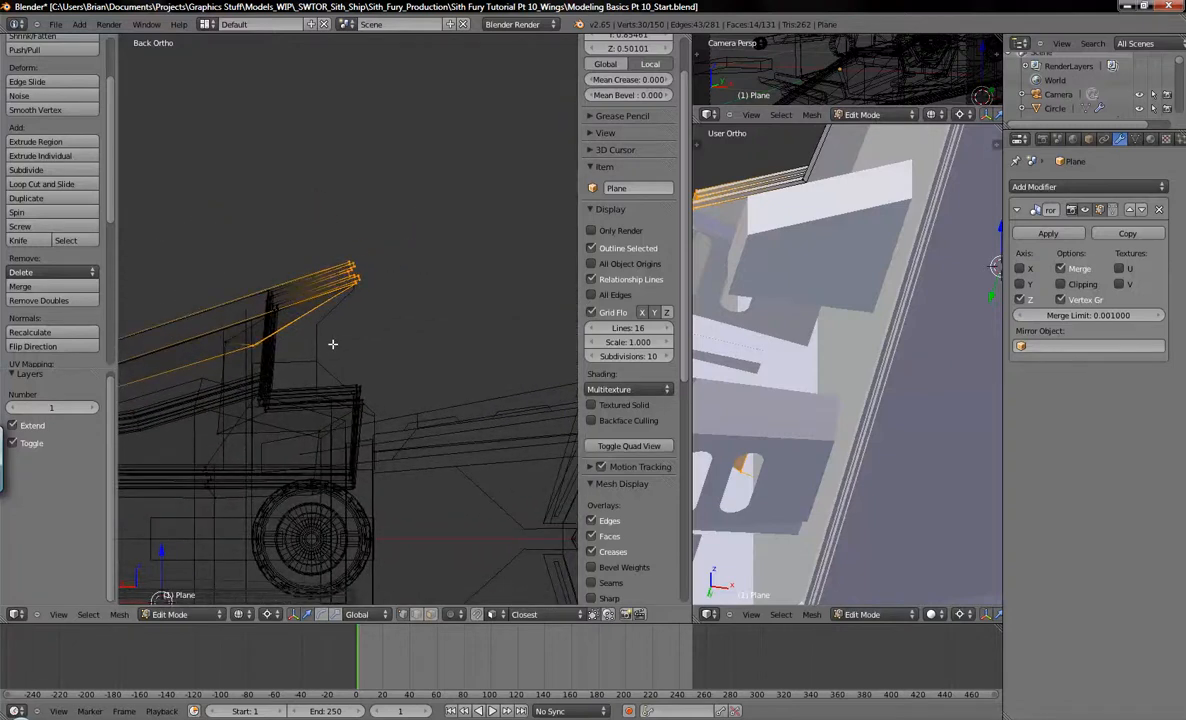
pyautogui.press('b')
pyautogui.press('Escape')
pyautogui.press('KP_7')
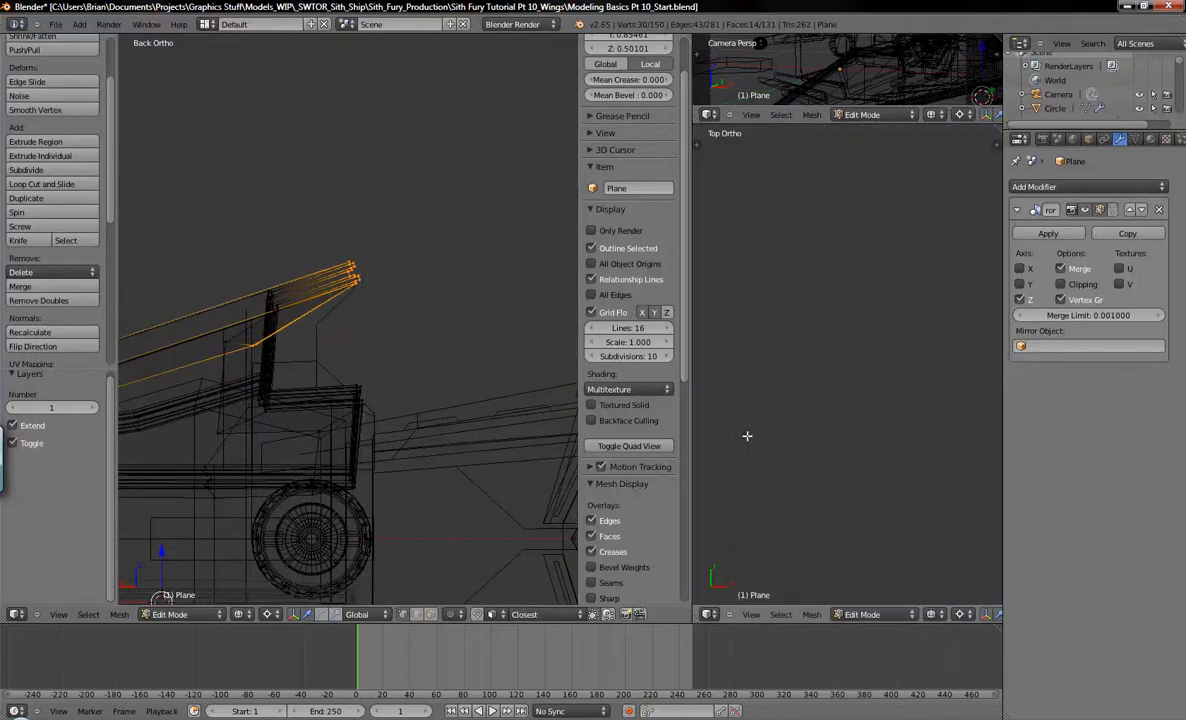
pyautogui.press('KP_Decimal')
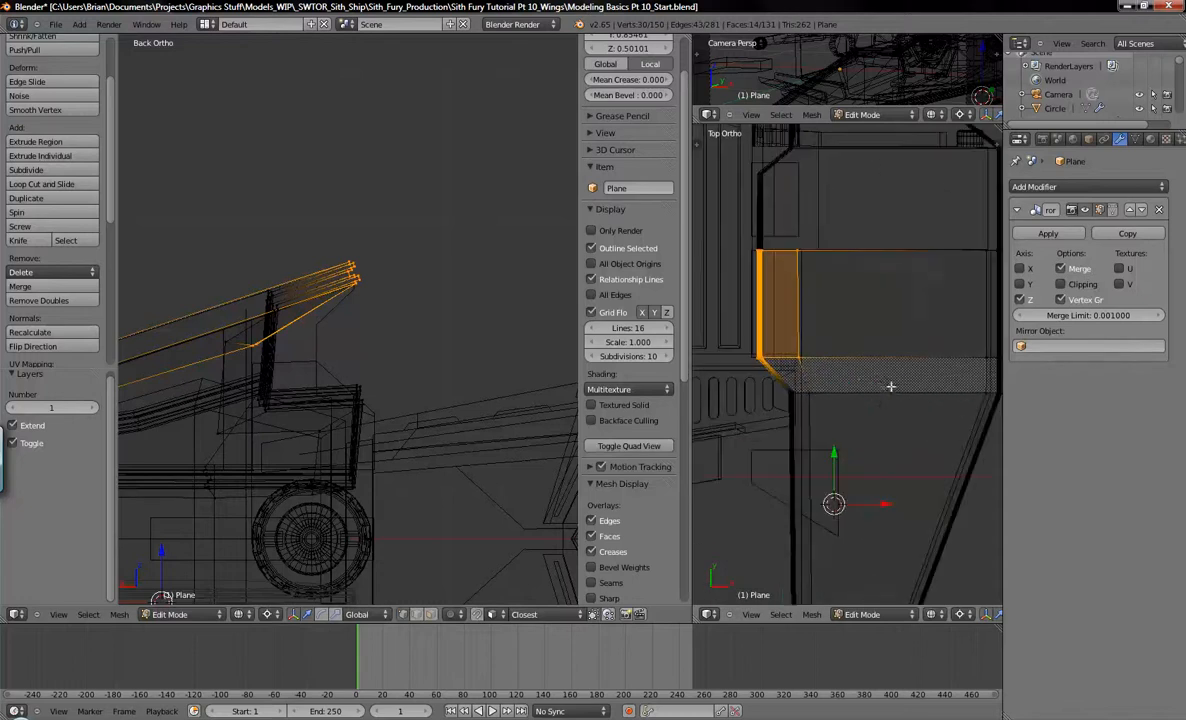
pyautogui.keyDown('shift'); pyautogui.moveTo(838, 352); pyautogui.dragTo(874, 348, button='middle'); pyautogui.keyUp('shift')
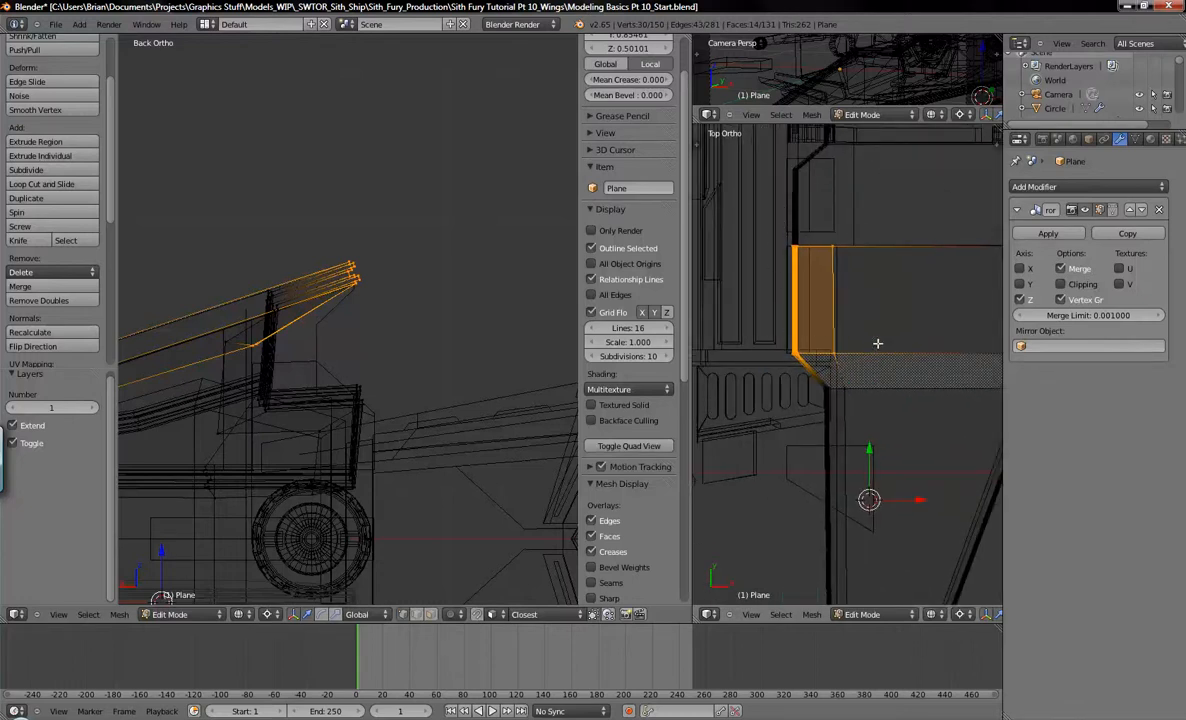
pyautogui.press('g')
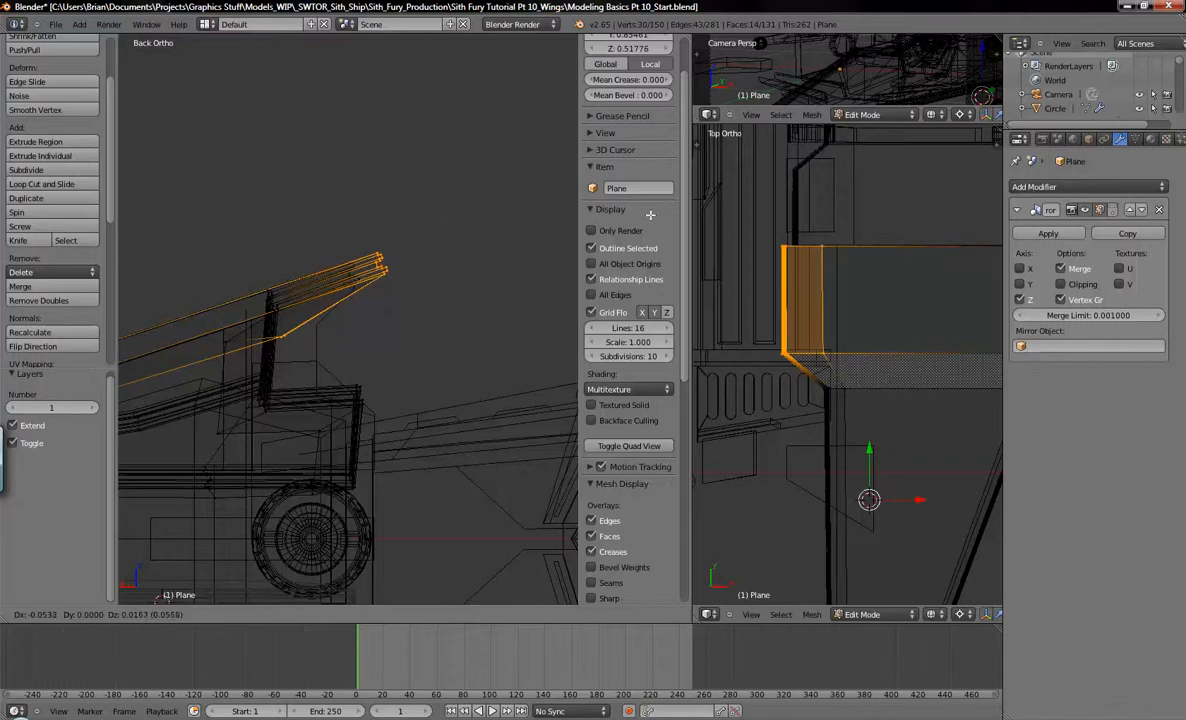
pyautogui.click(598, 230)
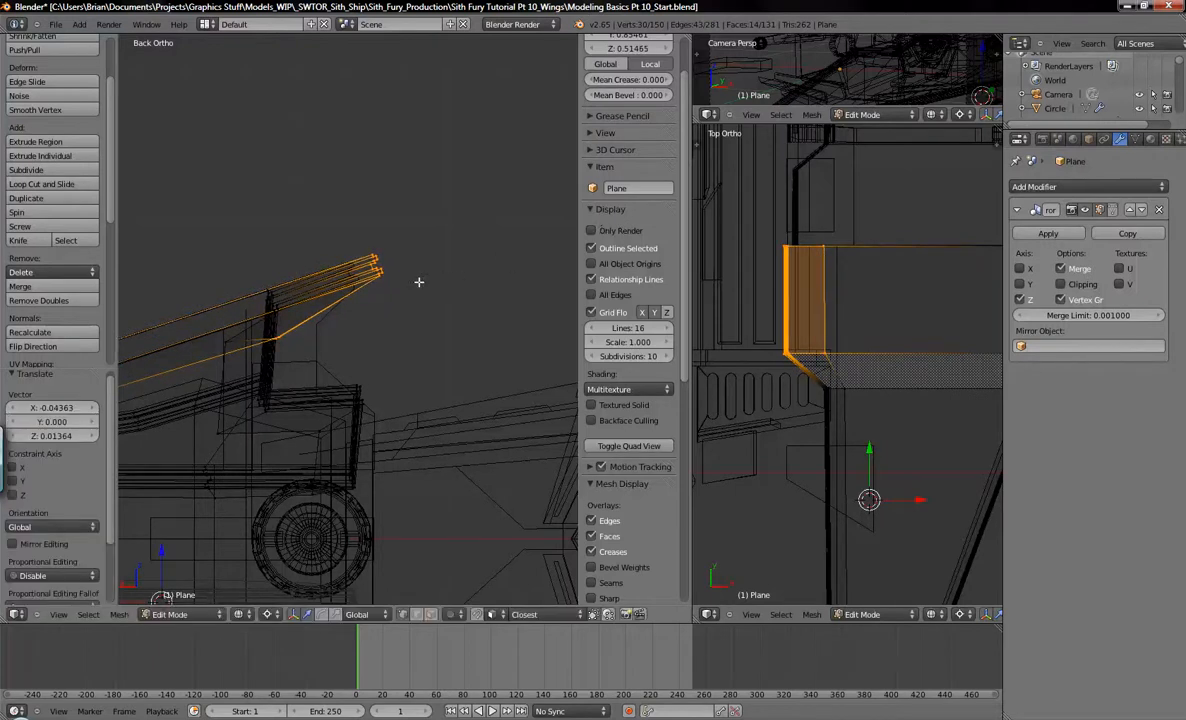
# Move the inner-edge vertices of the adjoining forward wing plate, Plane.002, about -0.042 along X and 0.013 along Z.
pyautogui.press('Tab')
pyautogui.rightClick(728, 232)
pyautogui.press('Tab')
pyautogui.press('Tab')
pyautogui.rightClick(810, 178)
pyautogui.press('Tab')
pyautogui.press('a')
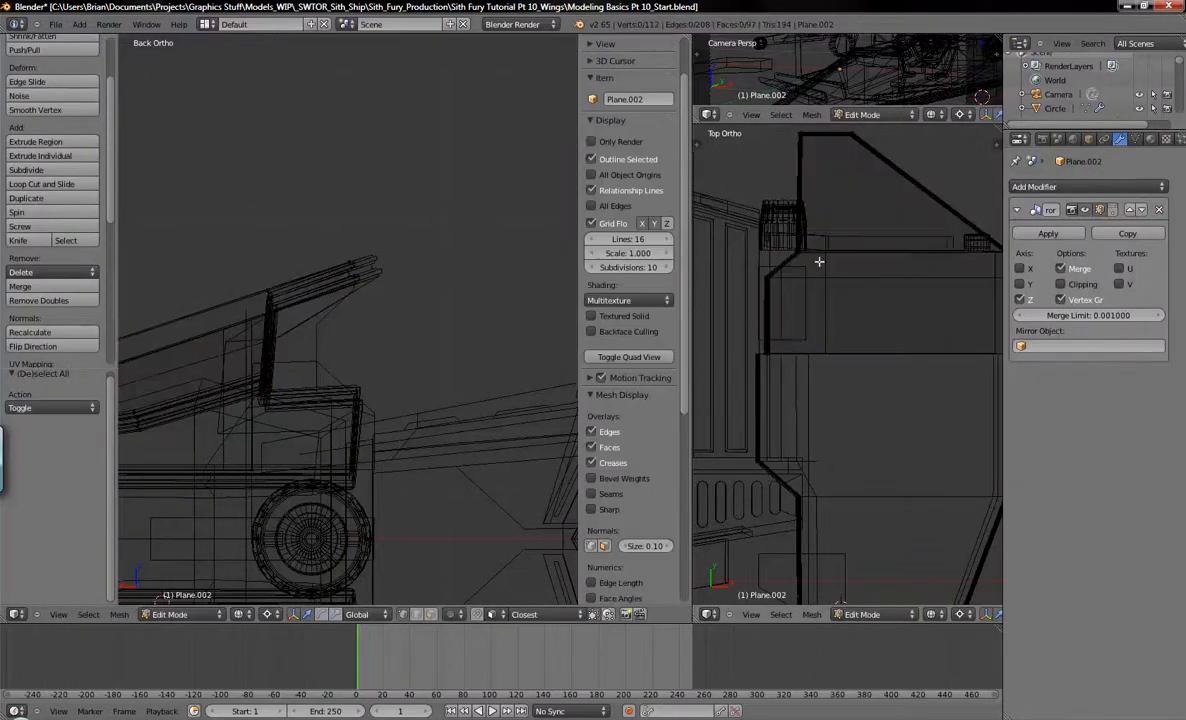
pyautogui.press('b')
pyautogui.moveTo(727, 238); pyautogui.dragTo(785, 370)
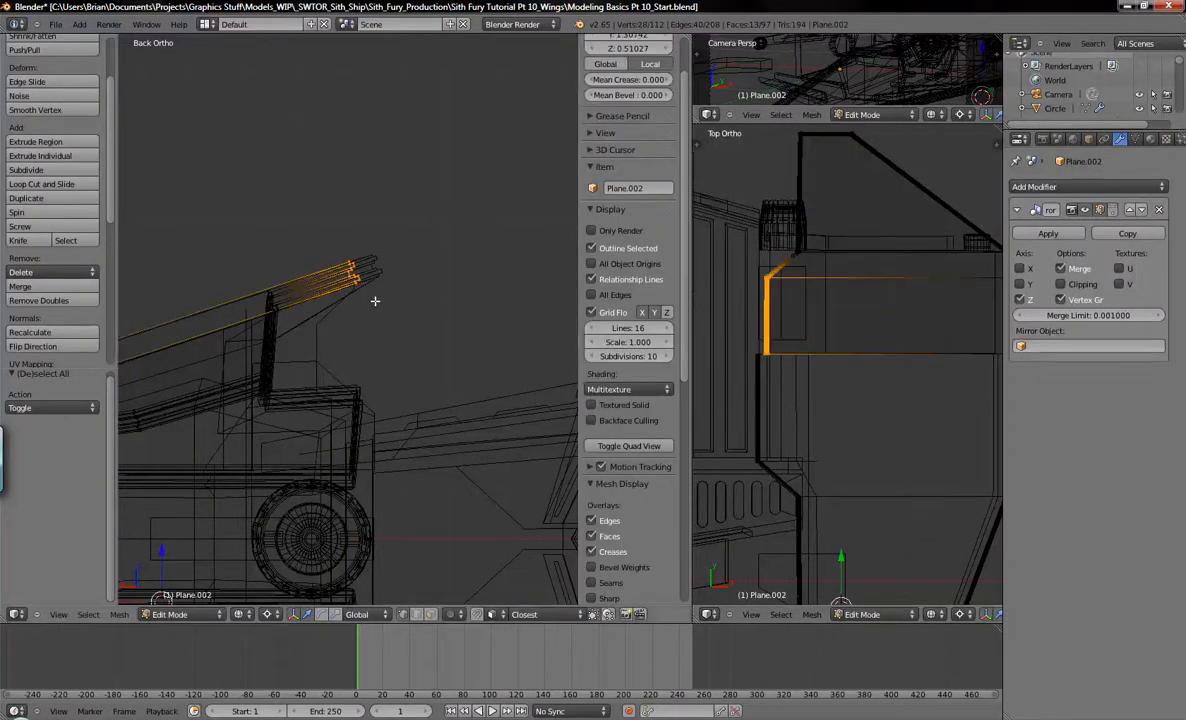
pyautogui.press('g')
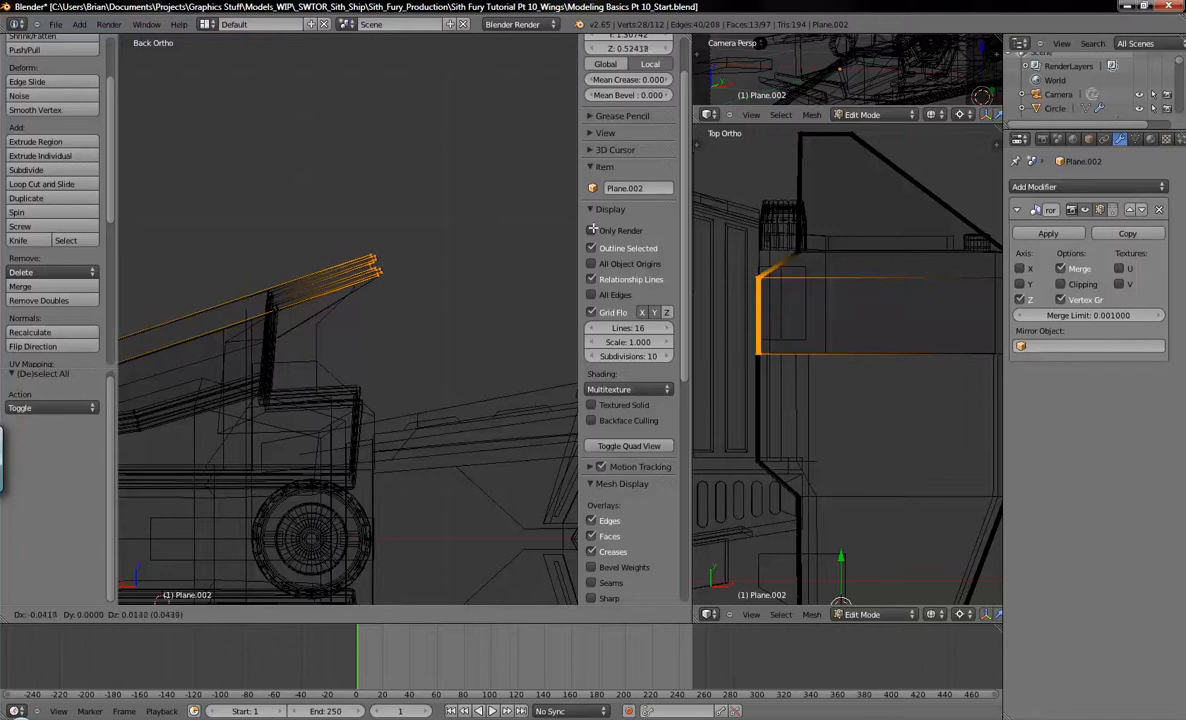
pyautogui.click(593, 229)
pyautogui.press('a')
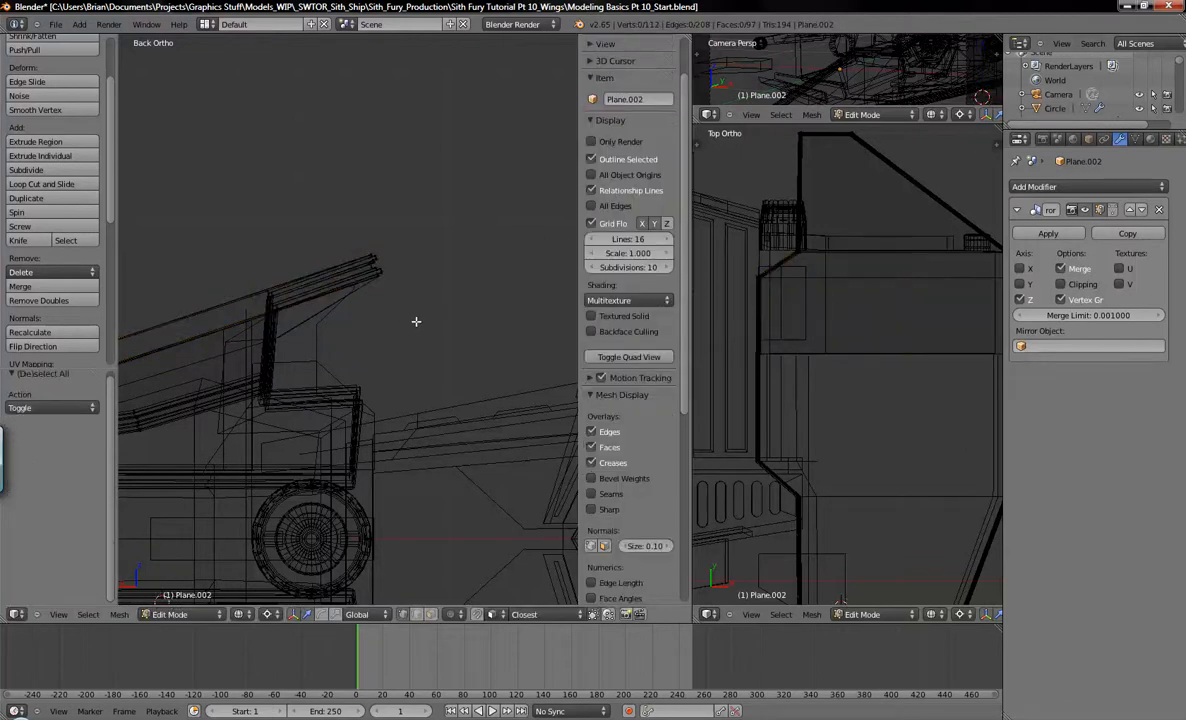
# Examine how the extended wing plates meet the block beneath them in solid shading, with only the wing and block layers shown.
pyautogui.scroll(-2, 416, 321)
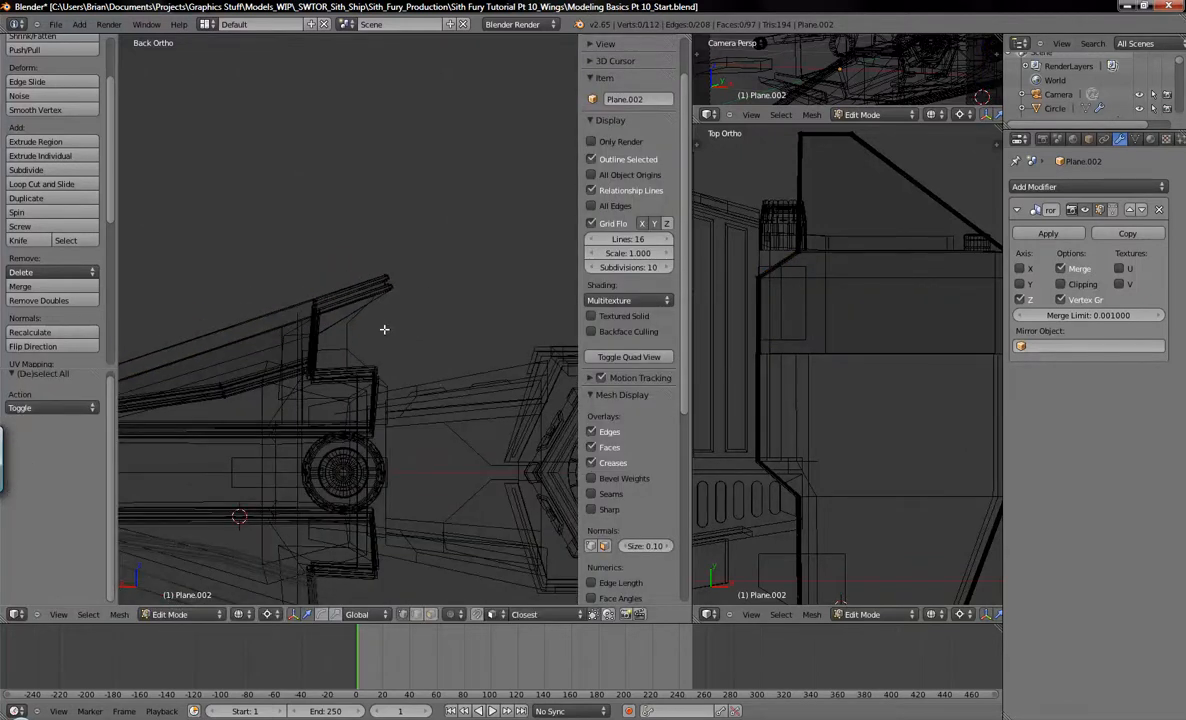
pyautogui.press('4')
pyautogui.moveTo(397, 328)
pyautogui.mouseDown(button='middle')
pyautogui.moveTo(429, 312)
pyautogui.moveTo(384, 339)
pyautogui.moveTo(326, 337)
pyautogui.moveTo(363, 315)
pyautogui.moveTo(368, 371)
pyautogui.moveTo(471, 217)
pyautogui.moveTo(437, 382)
pyautogui.mouseUp(button='middle')
pyautogui.press('z')
pyautogui.press('Tab')
pyautogui.keyDown('shift'); pyautogui.moveTo(474, 291); pyautogui.dragTo(358, 364, button='middle'); pyautogui.keyUp('shift')
pyautogui.press('4')
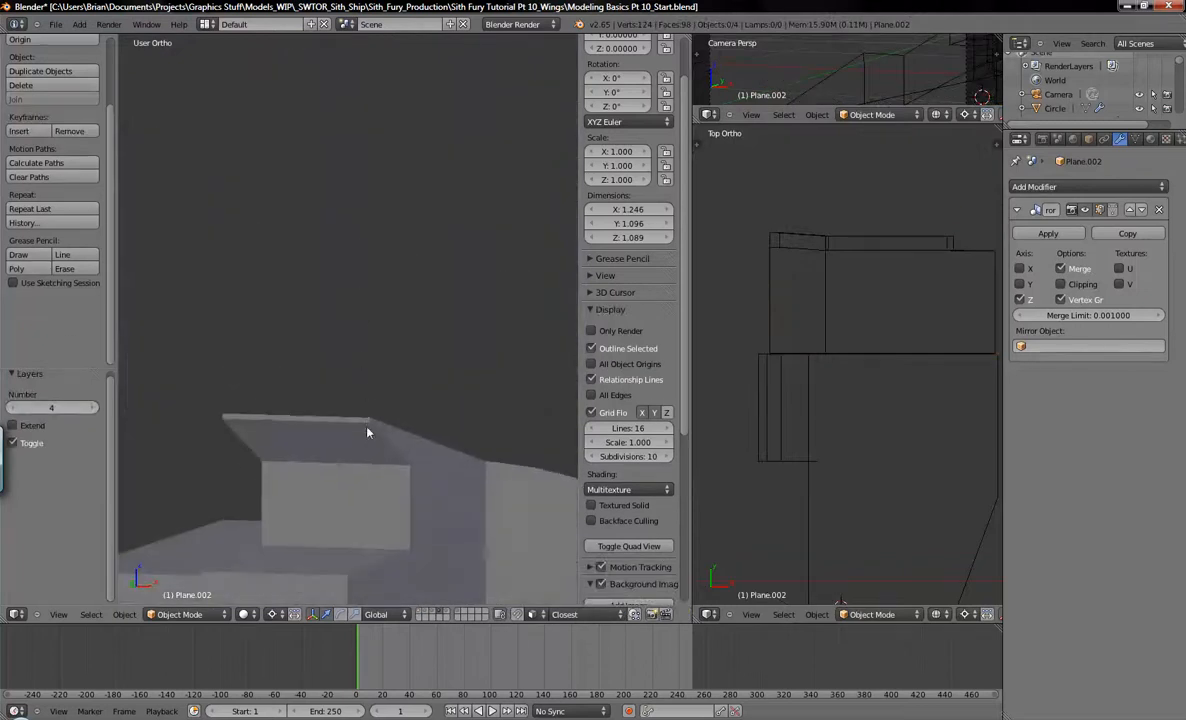
pyautogui.press('6')
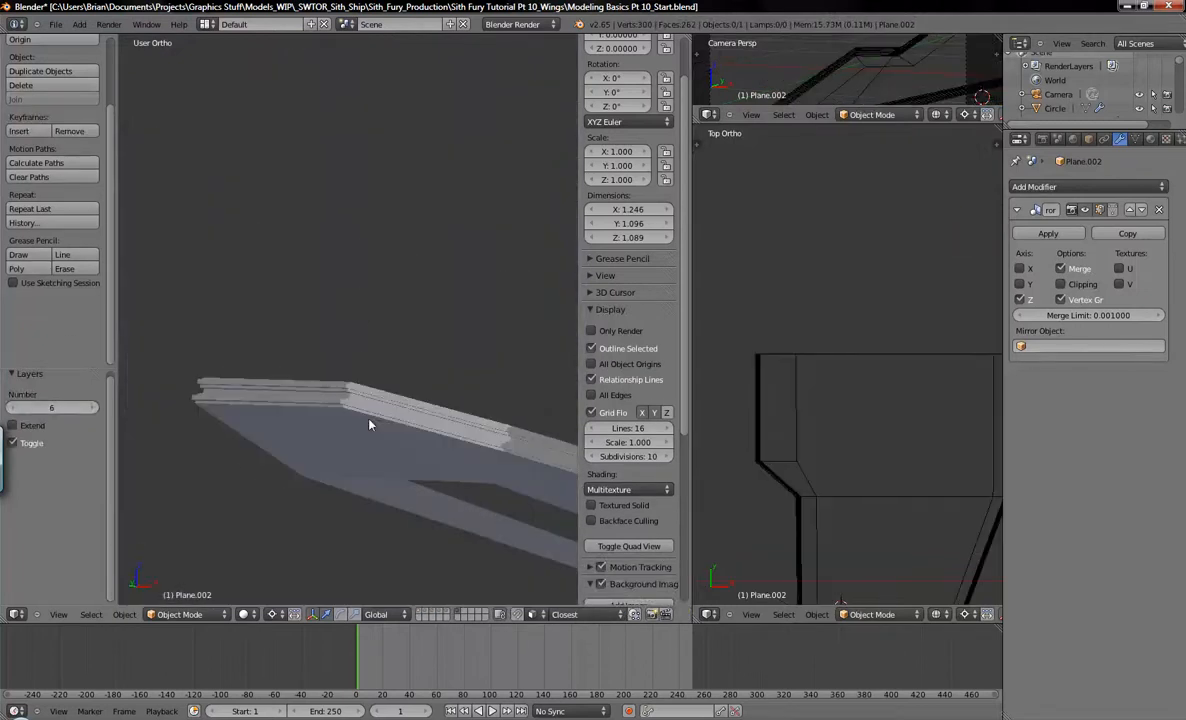
pyautogui.hotkey('shift', '4')
pyautogui.moveTo(370, 423); pyautogui.dragTo(330, 356, button='middle')
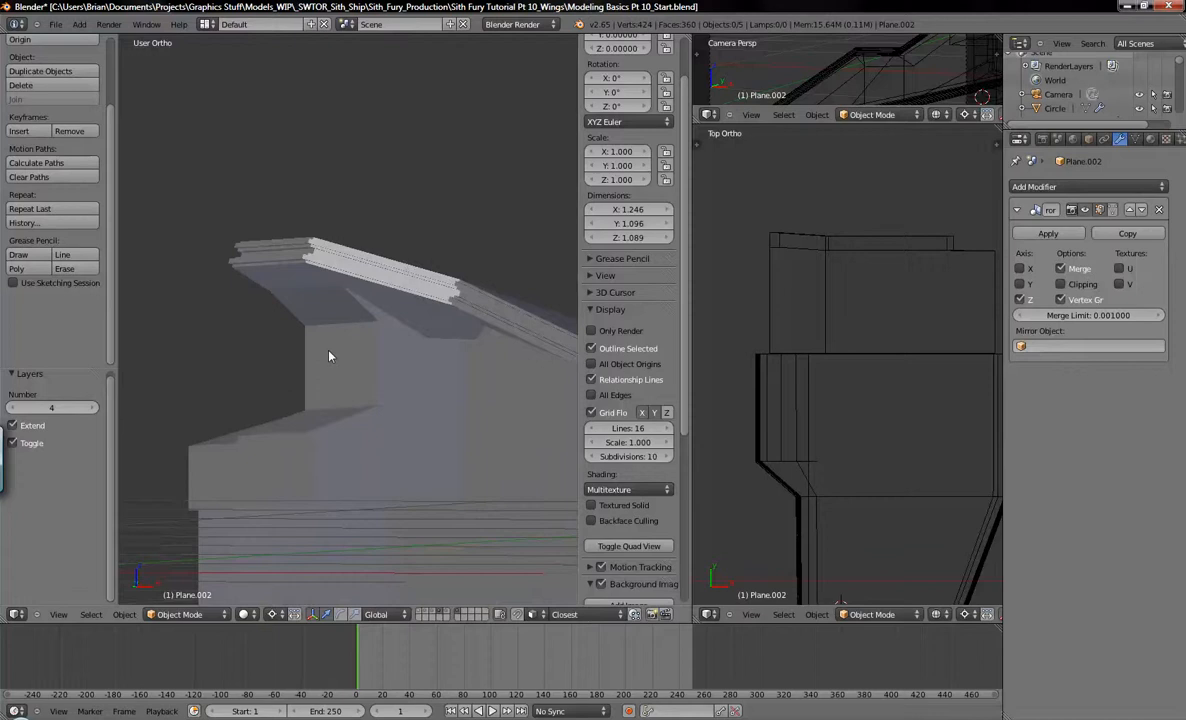
pyautogui.scroll(5, 329, 356)
pyautogui.moveTo(419, 345); pyautogui.dragTo(336, 424, button='middle')
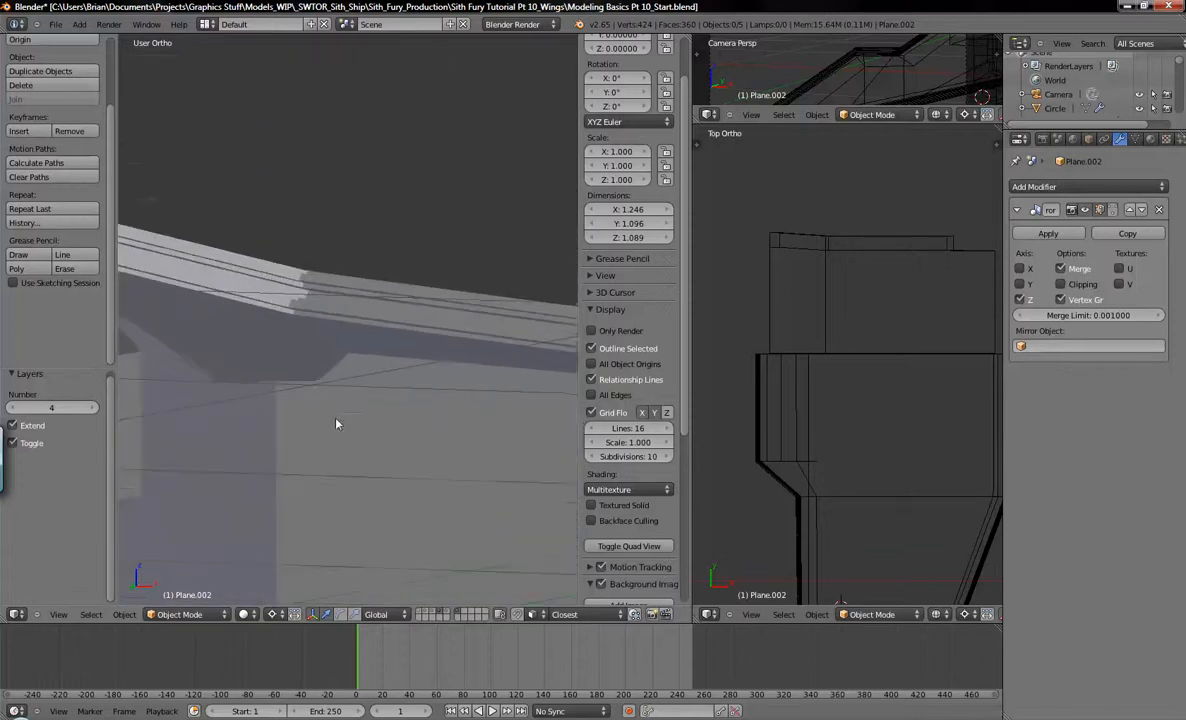
# Clear the remaining vertex selection in the wing plate's mesh.
pyautogui.rightClick(290, 341)
pyautogui.press('Tab')
pyautogui.moveTo(290, 341); pyautogui.dragTo(378, 347, button='middle')
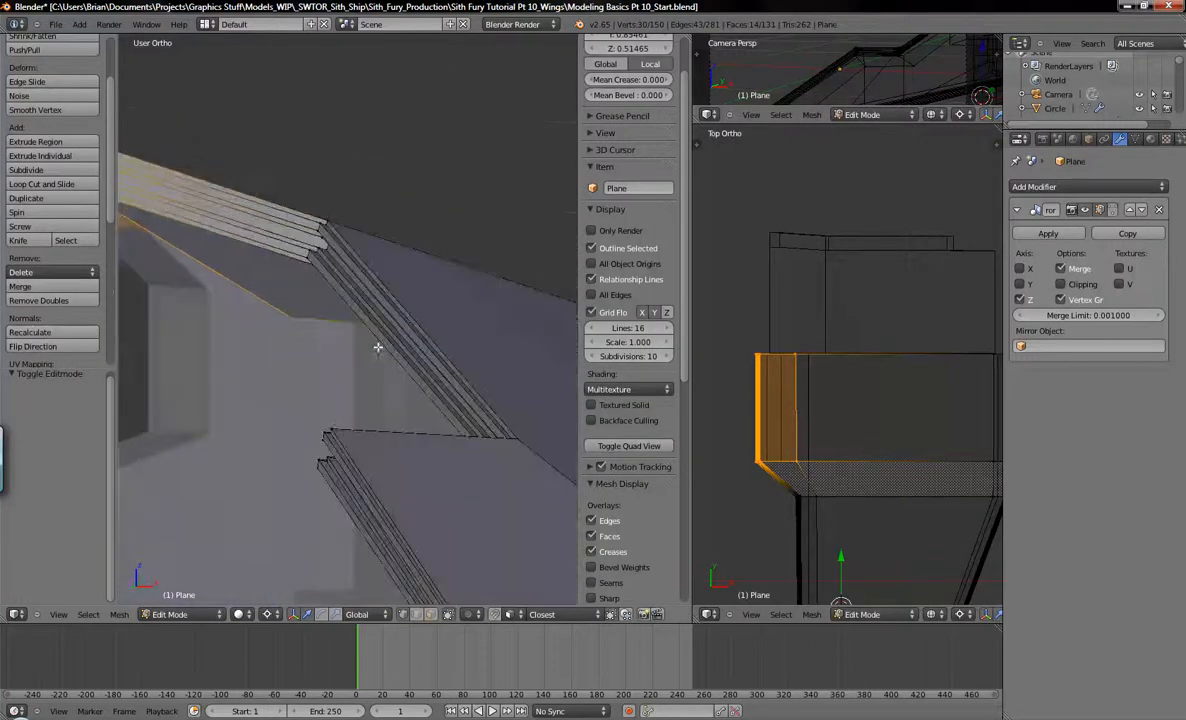
pyautogui.press('a')
pyautogui.moveTo(299, 319); pyautogui.dragTo(384, 280, button='middle')
pyautogui.press('Tab')
# Open the mesh of the block beneath the wing plate for editing in a wireframe back view.
pyautogui.rightClick(384, 283)
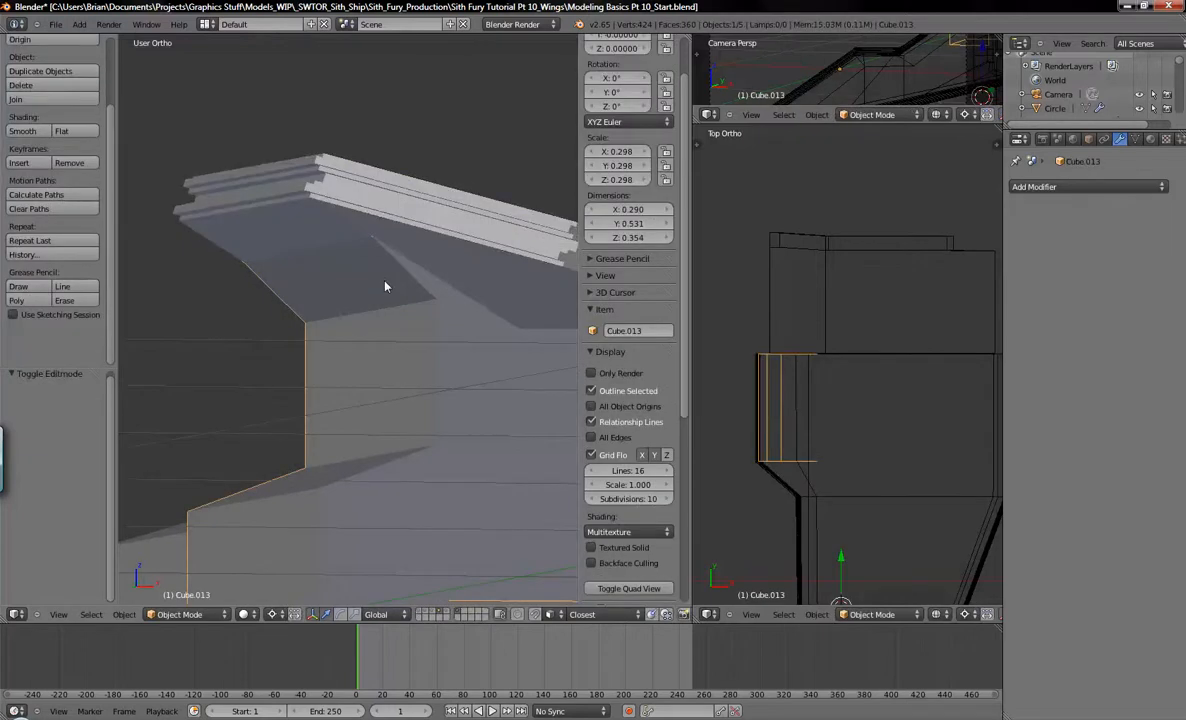
pyautogui.press('ctrl+KP_1')
pyautogui.keyDown('shift'); pyautogui.moveTo(195, 425); pyautogui.dragTo(532, 318, button='middle'); pyautogui.keyUp('shift')
pyautogui.keyDown('shift'); pyautogui.moveTo(363, 298); pyautogui.dragTo(353, 395, button='middle'); pyautogui.keyUp('shift')
pyautogui.press('Tab')
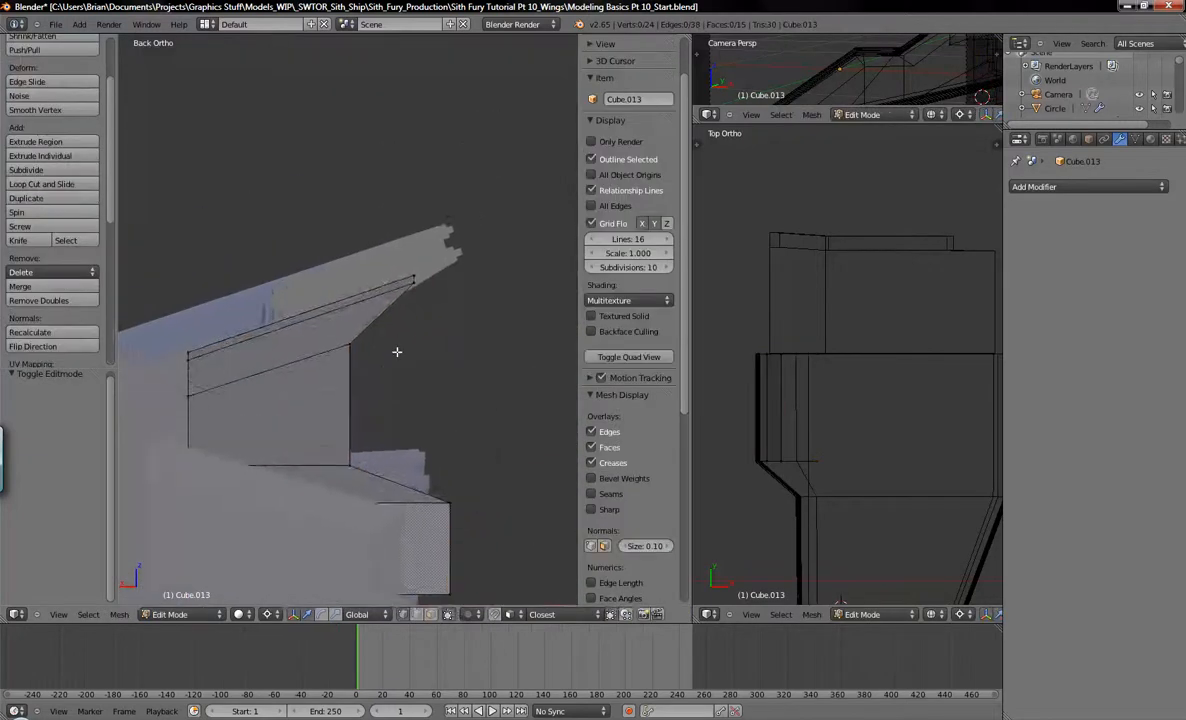
pyautogui.press('z')
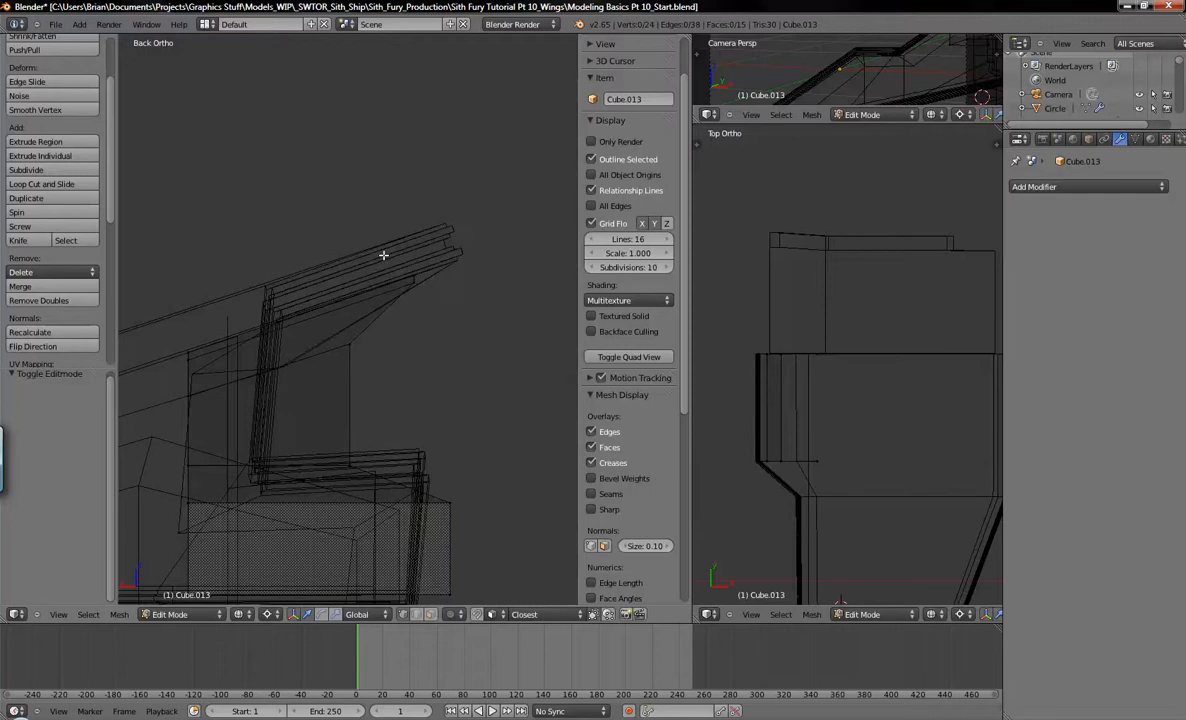
# Move the block's upper inner vertices, including the vertical edge below the overhang, about -0.044 along X and 0.013 along Z.
pyautogui.press('b')
pyautogui.moveTo(350, 235); pyautogui.dragTo(412, 297)
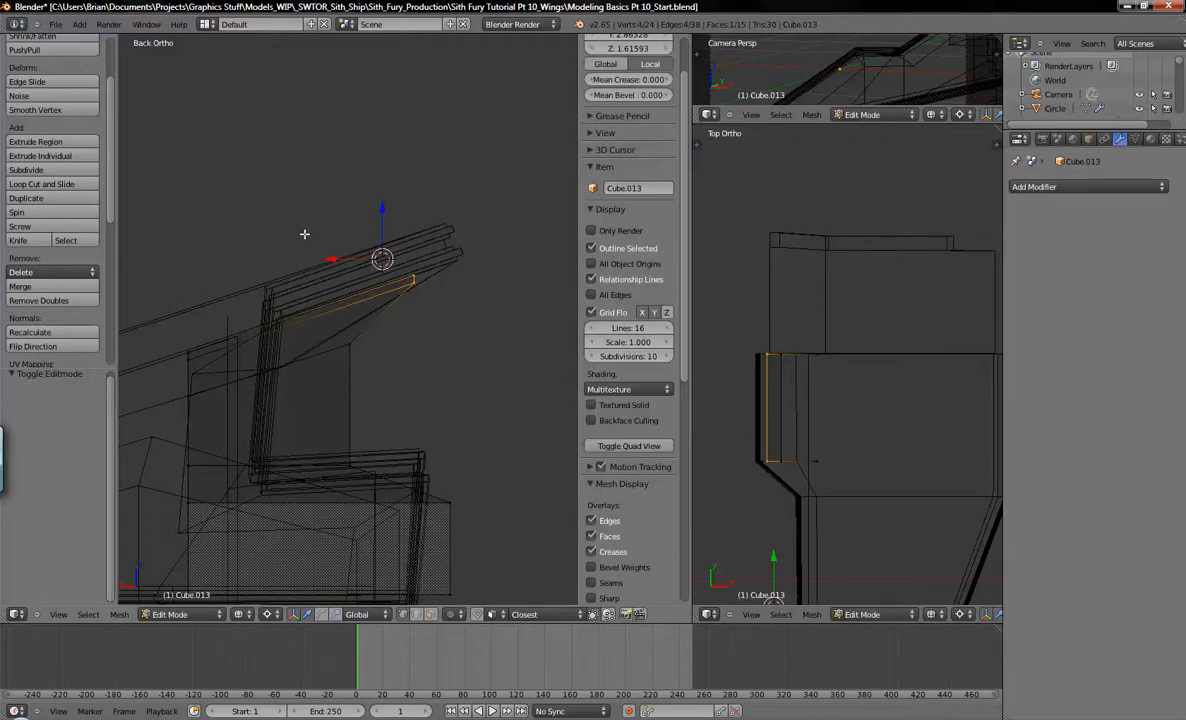
pyautogui.press('e')
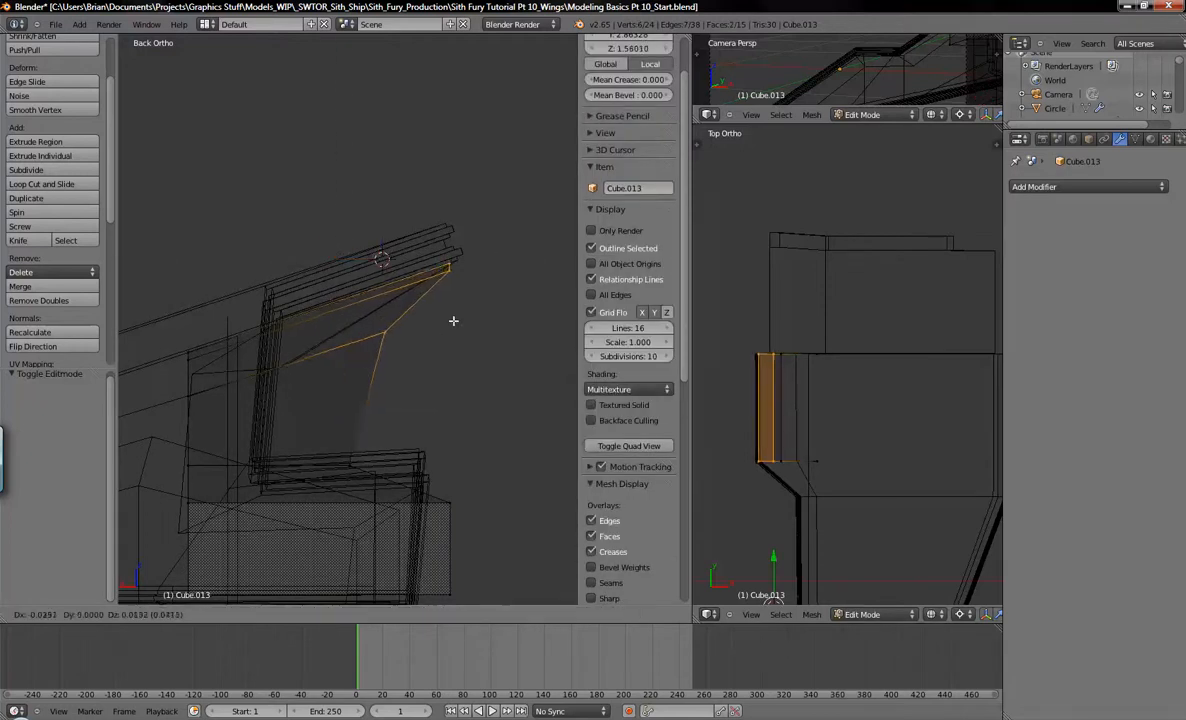
pyautogui.click(417, 334)
pyautogui.press('b')
pyautogui.moveTo(334, 385); pyautogui.dragTo(398, 482)
pyautogui.press('g')
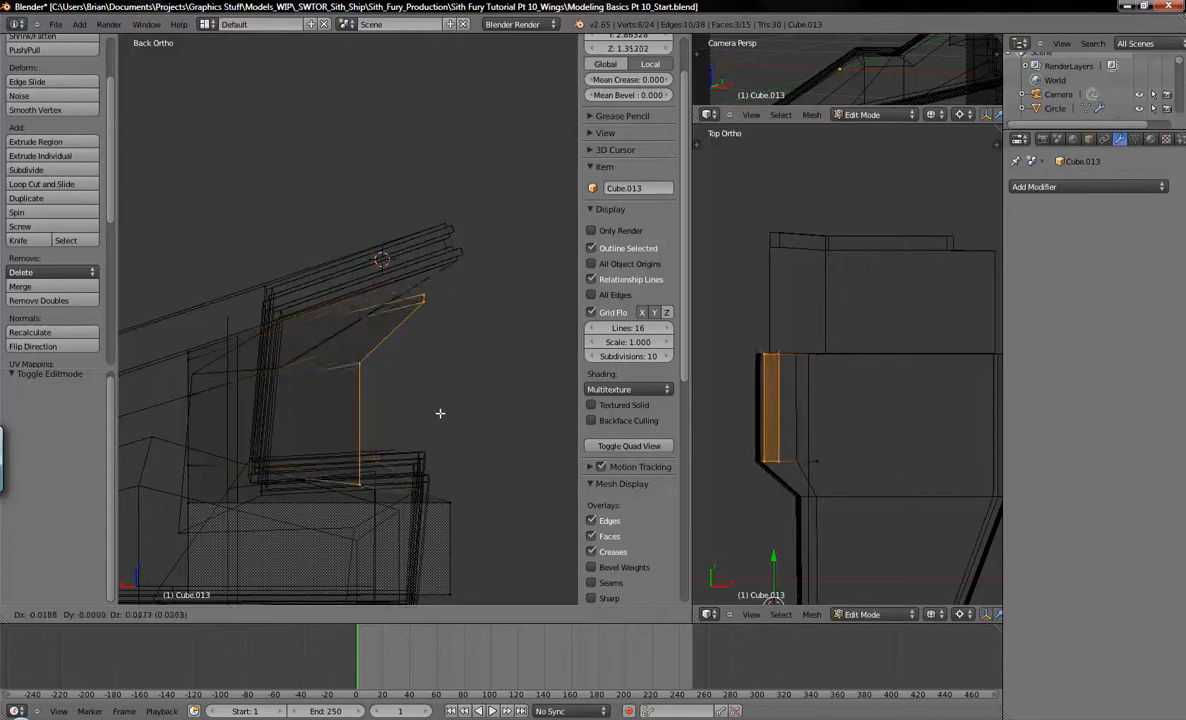
pyautogui.click(478, 371)
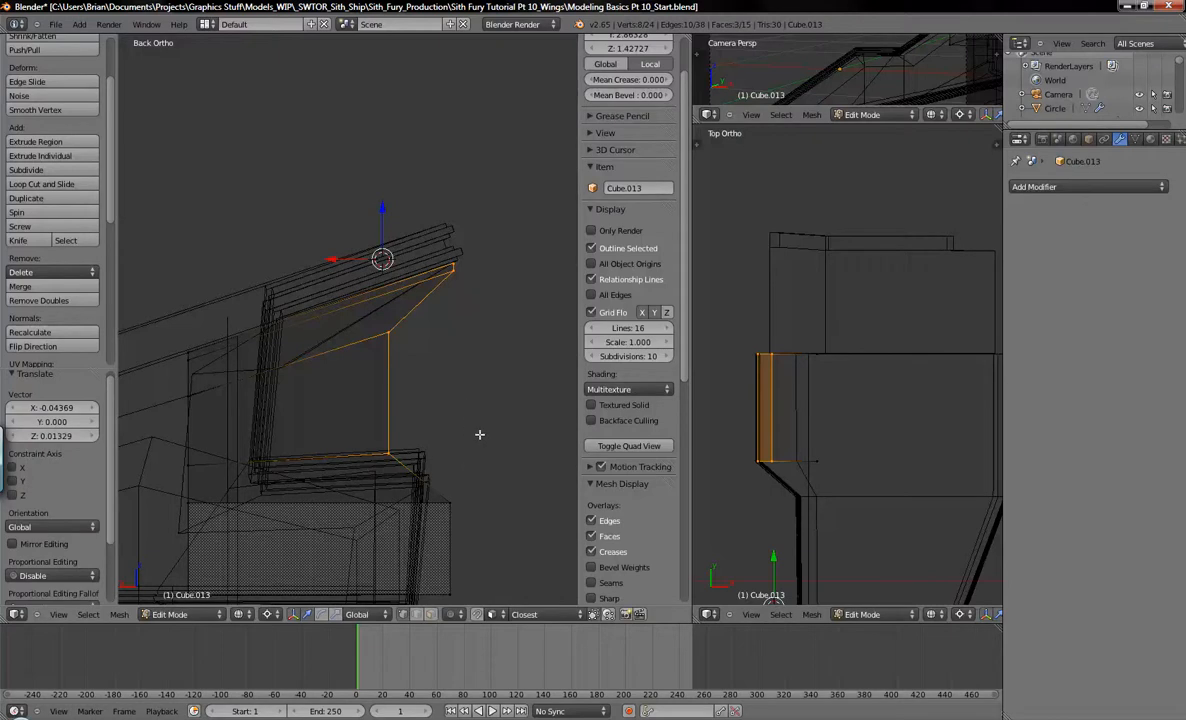
# Move the vertices of the block's vertical edge about 0.024 along X and return to object mode in solid shading.
pyautogui.press('a')
pyautogui.press('b')
pyautogui.moveTo(344, 308); pyautogui.dragTo(395, 458)
pyautogui.moveTo(334, 263); pyautogui.dragTo(322, 265)
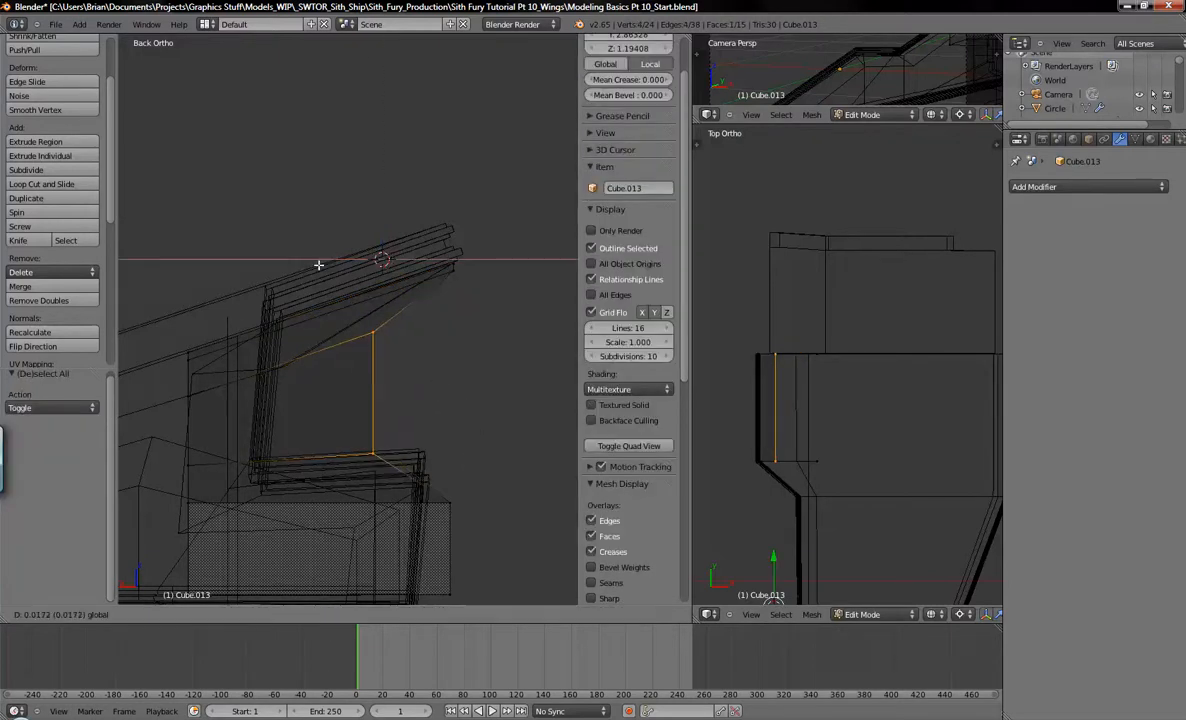
pyautogui.moveTo(312, 264); pyautogui.dragTo(310, 264)
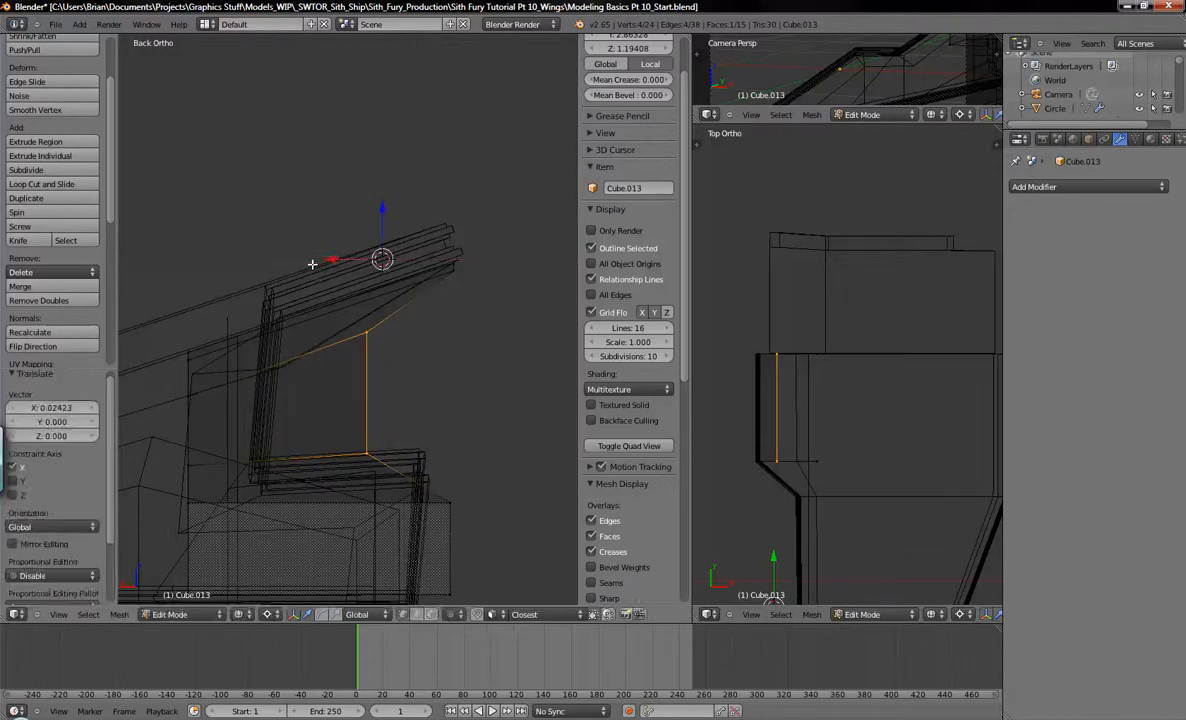
pyautogui.press('Tab')
pyautogui.press('z')
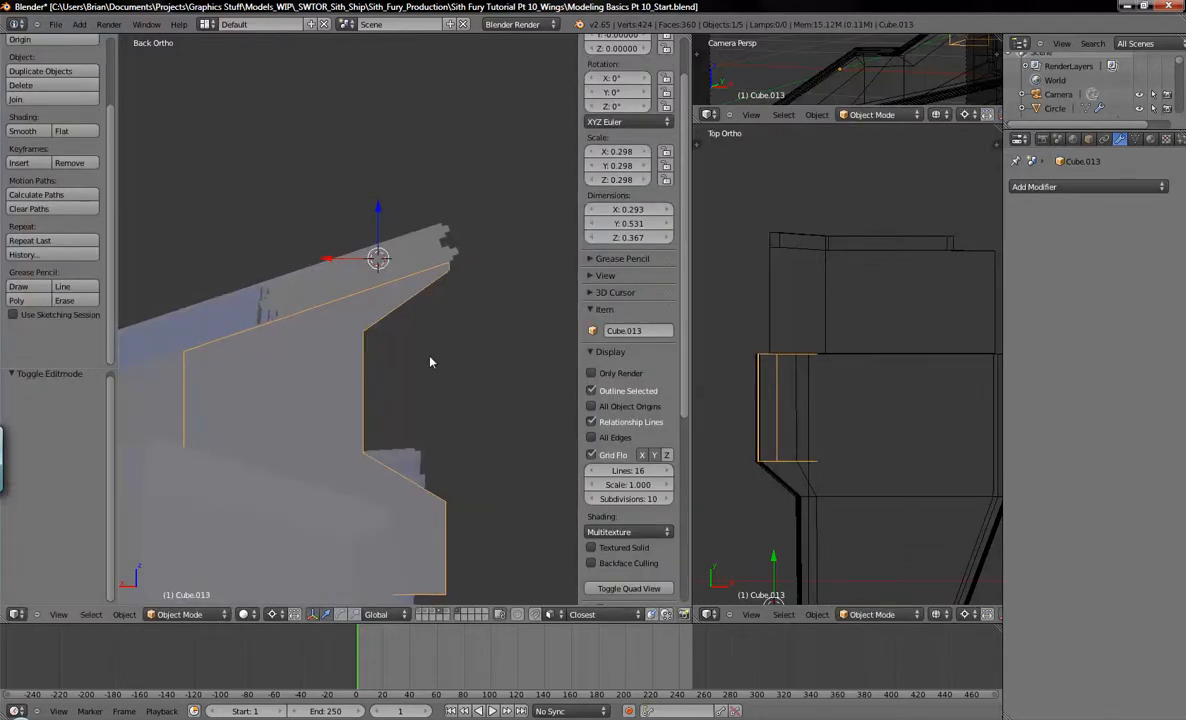
# Open the wing plate's mesh for editing and select the inner underside vertex where the overhang meets the block.
pyautogui.moveTo(397, 368); pyautogui.dragTo(320, 386, button='middle')
pyautogui.press('Tab')
pyautogui.press('a')
pyautogui.moveTo(426, 389); pyautogui.dragTo(342, 338, button='middle')
pyautogui.press('Tab')
pyautogui.rightClick(321, 278)
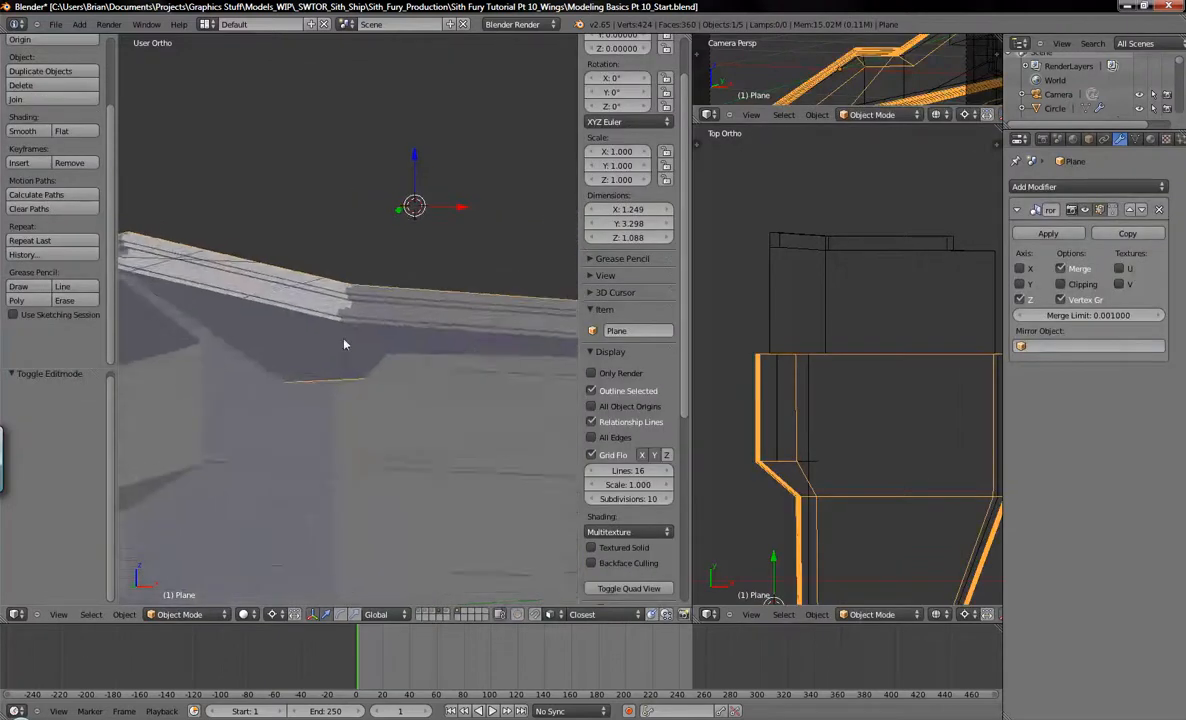
pyautogui.press('Tab')
pyautogui.rightClick(290, 384)
# Try to move the selected underside vertex freely toward the block's edge, checking its position in a back view.
pyautogui.press('g')
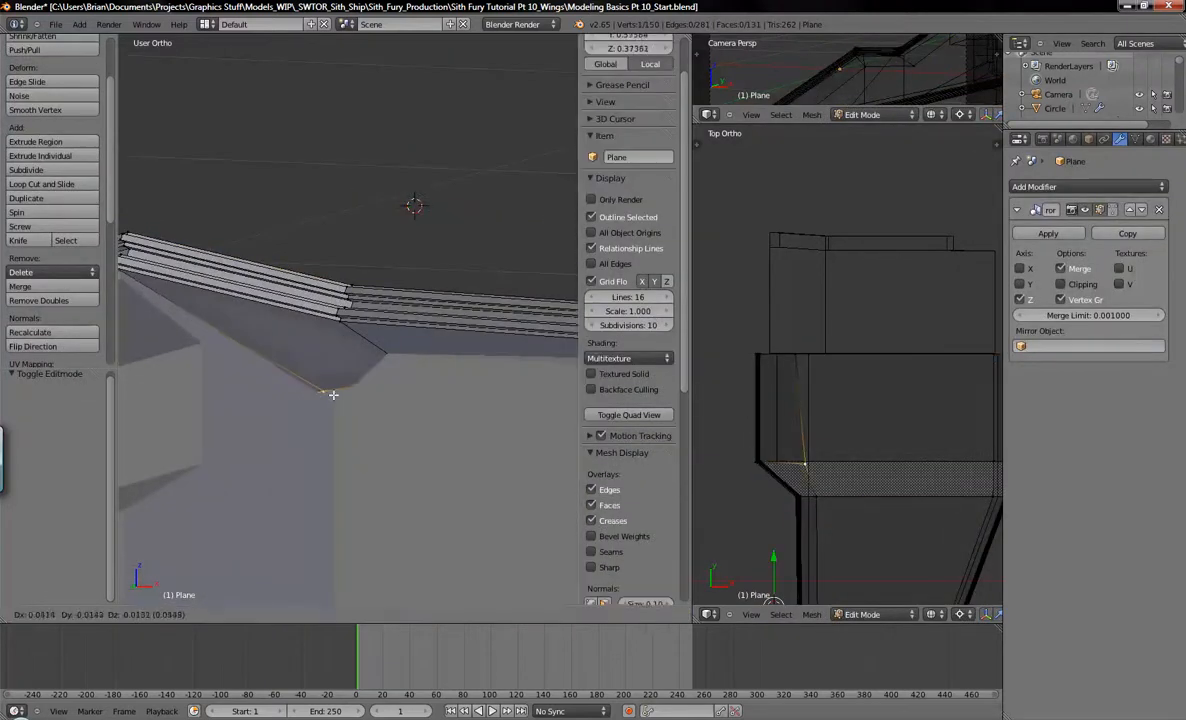
pyautogui.click(343, 394)
pyautogui.moveTo(323, 392)
pyautogui.mouseDown(button='middle')
pyautogui.moveTo(254, 410)
pyautogui.moveTo(310, 413)
pyautogui.mouseUp(button='middle')
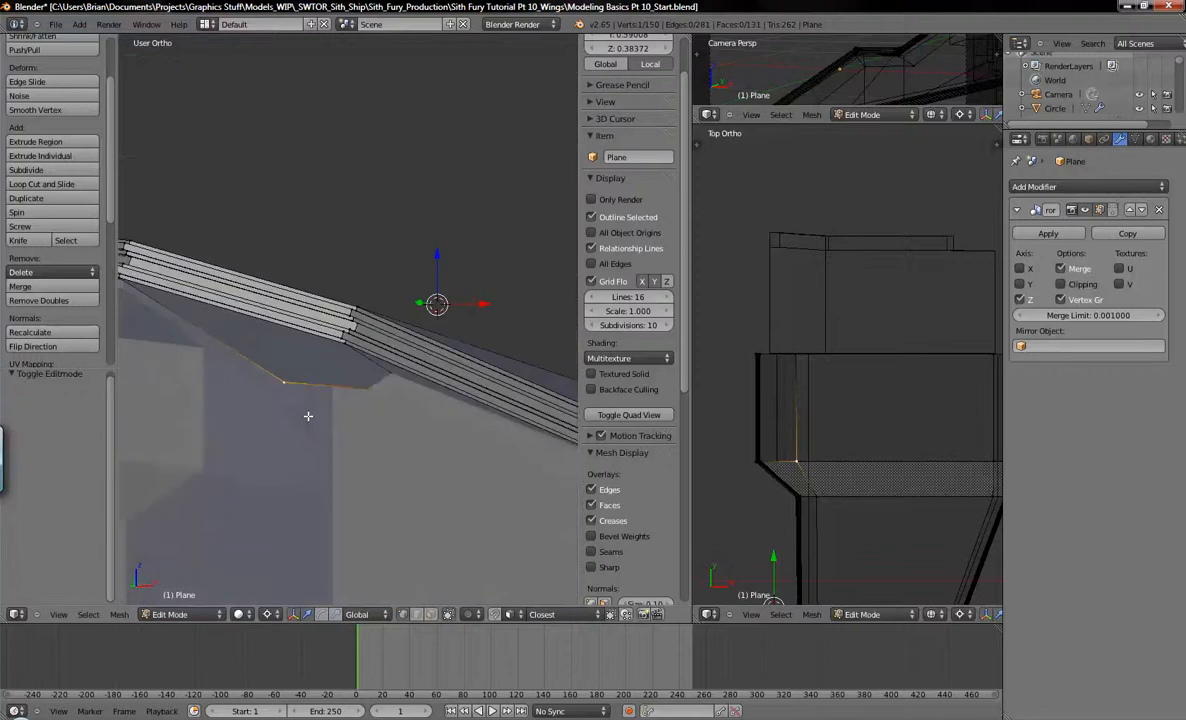
pyautogui.press('ctrl+KP_1')
pyautogui.press('KP_Decimal')
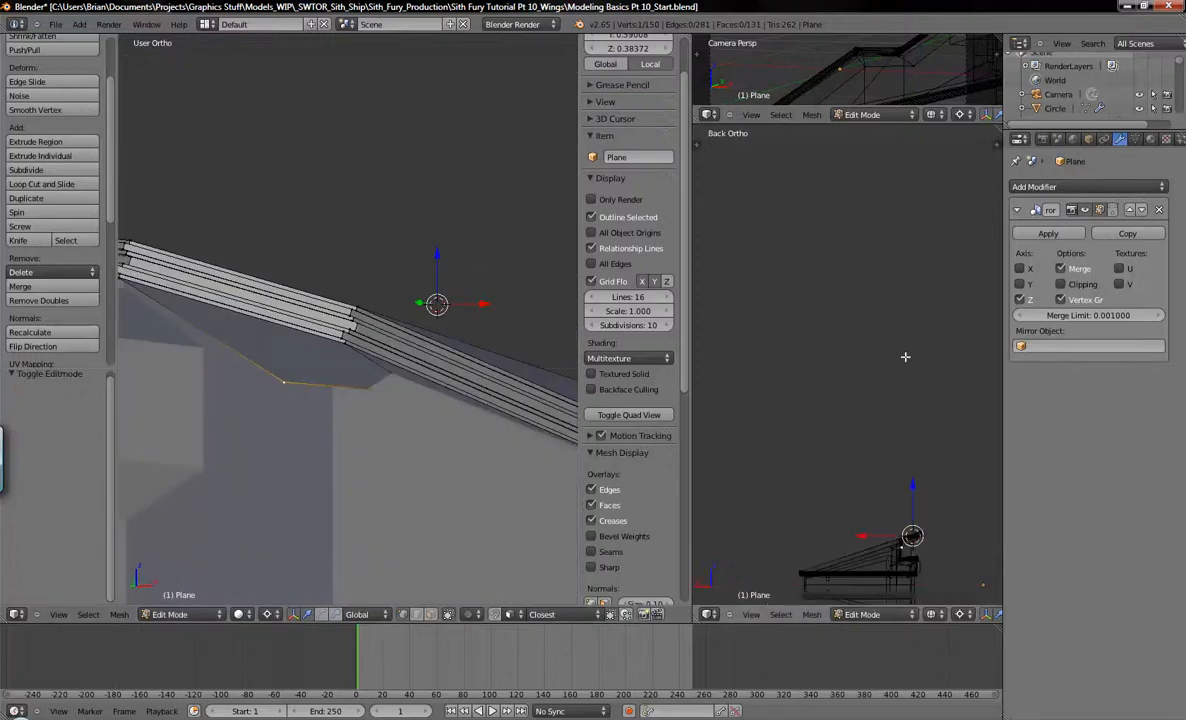
pyautogui.scroll(6, 854, 313)
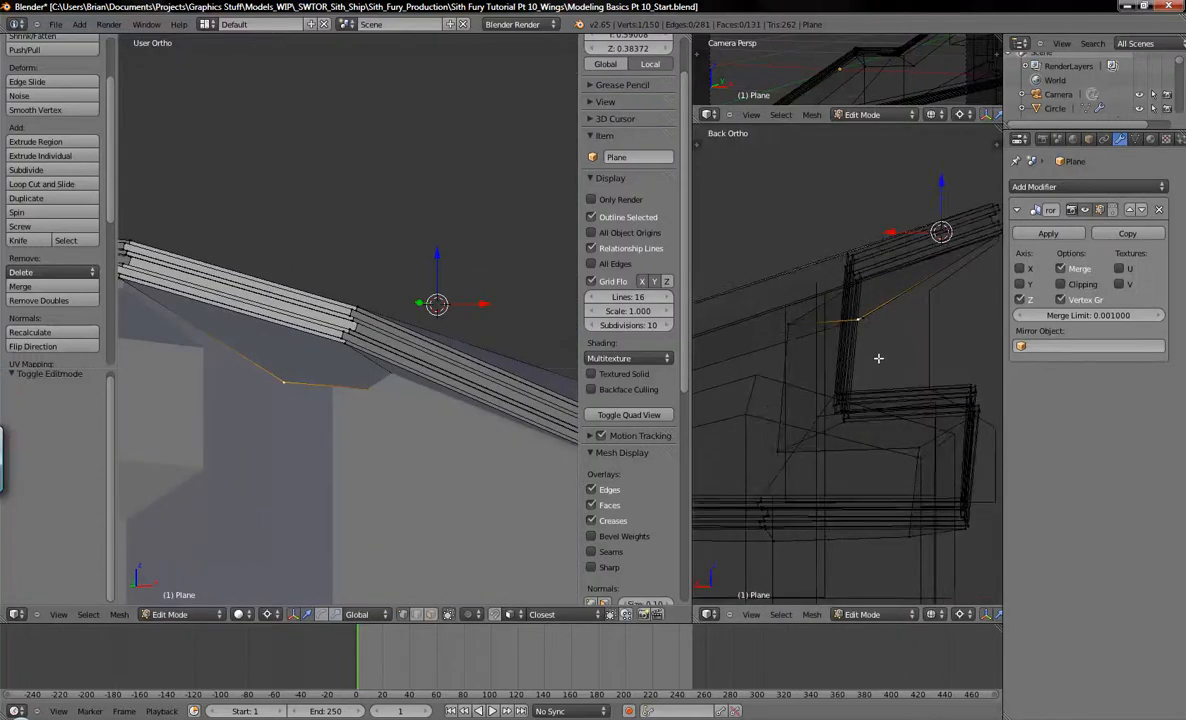
pyautogui.moveTo(322, 370); pyautogui.dragTo(390, 346, button='middle')
pyautogui.press('g')
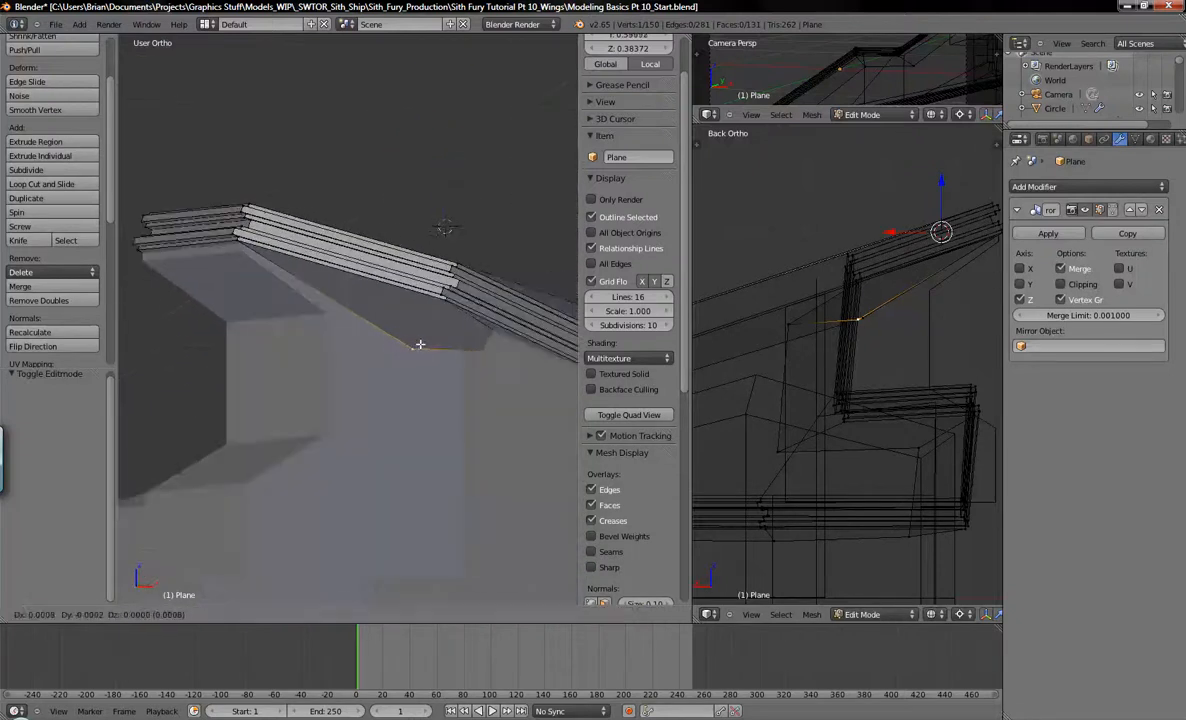
pyautogui.click(462, 348)
pyautogui.moveTo(462, 348); pyautogui.dragTo(482, 345, button='middle')
pyautogui.press('g')
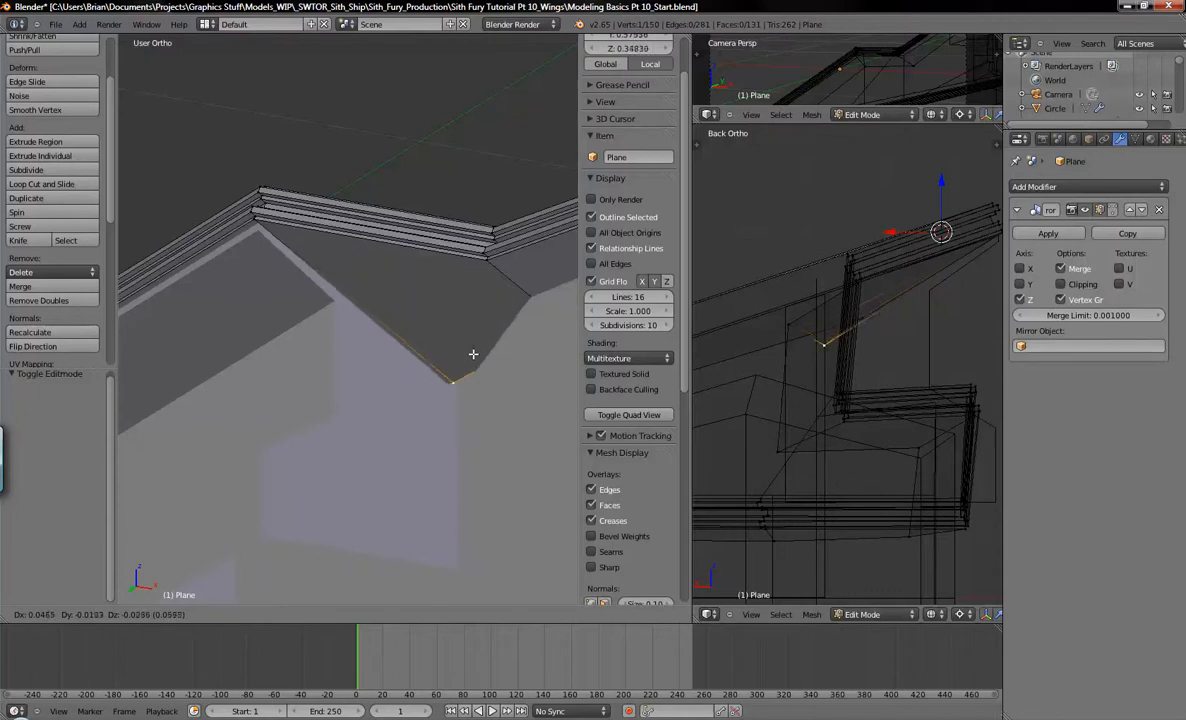
pyautogui.click(455, 352)
pyautogui.moveTo(455, 352)
pyautogui.mouseDown(button='middle')
pyautogui.moveTo(426, 378)
pyautogui.moveTo(443, 367)
pyautogui.mouseUp(button='middle')
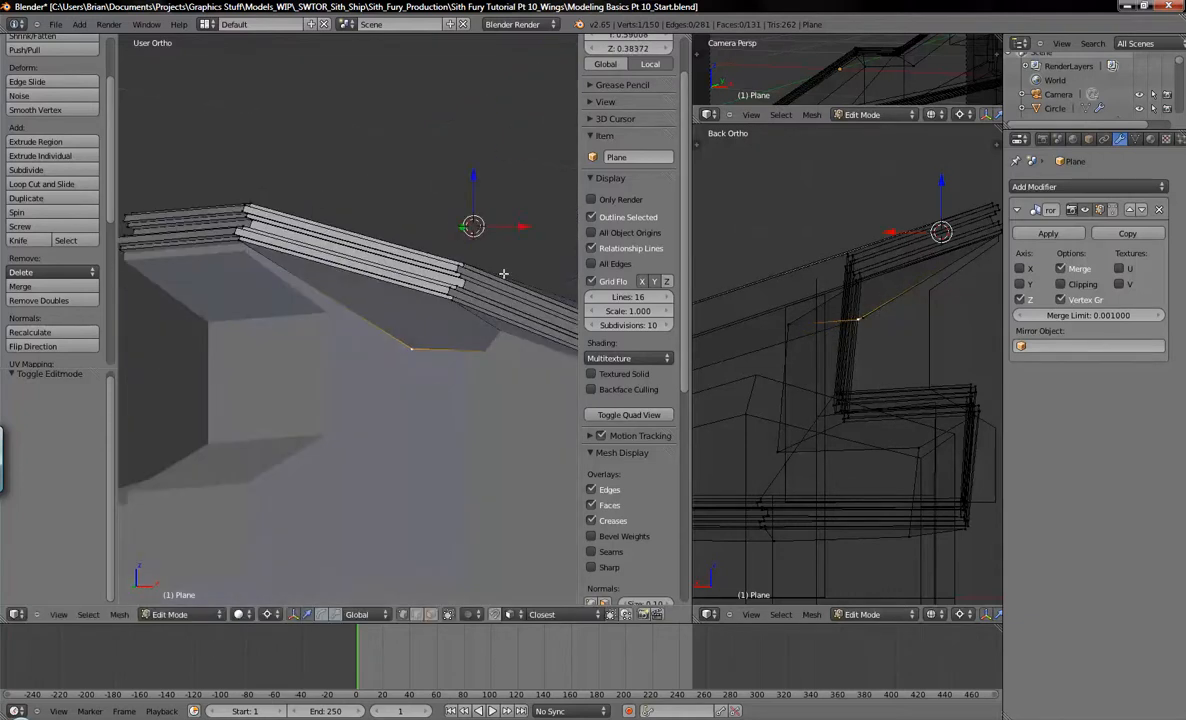
# Move the selected underside vertex about 0.057 along X.
pyautogui.moveTo(521, 223); pyautogui.dragTo(553, 238)
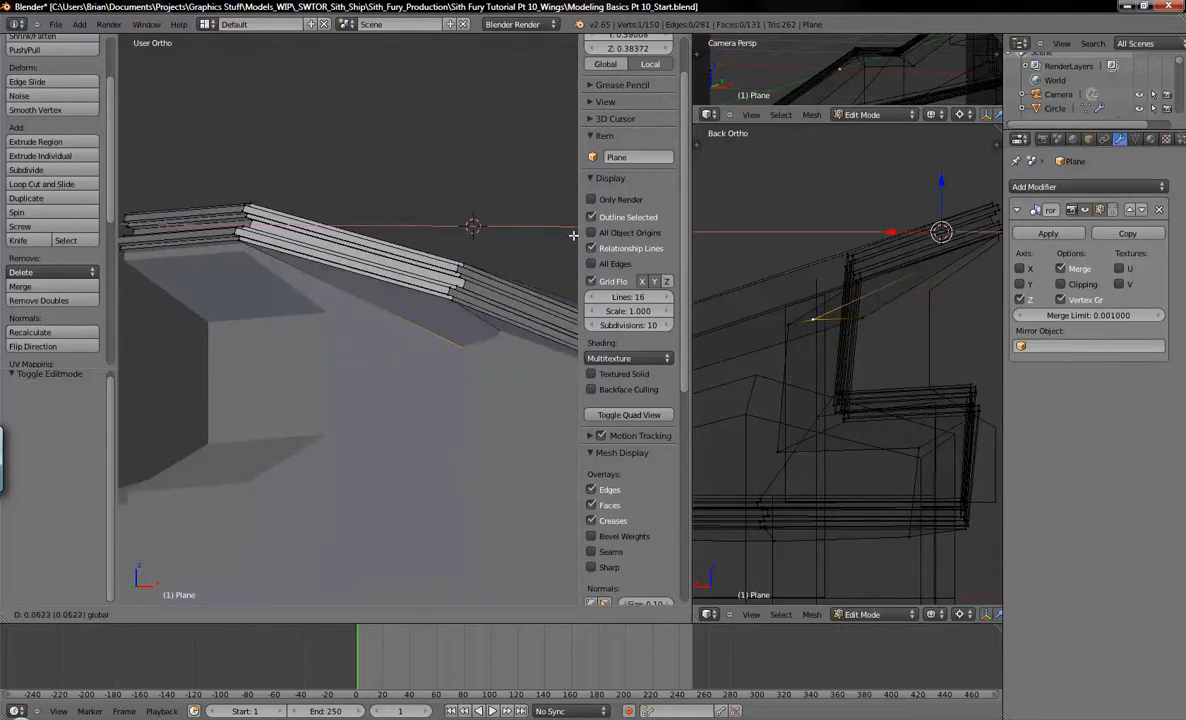
pyautogui.moveTo(570, 236); pyautogui.dragTo(570, 236)
pyautogui.moveTo(570, 236); pyautogui.dragTo(357, 453, button='middle')
# Change the pivot from the 3D cursor to the selection's center and move the underside vertex about -0.022 along Z.
pyautogui.click(270, 614)
pyautogui.click(295, 550)
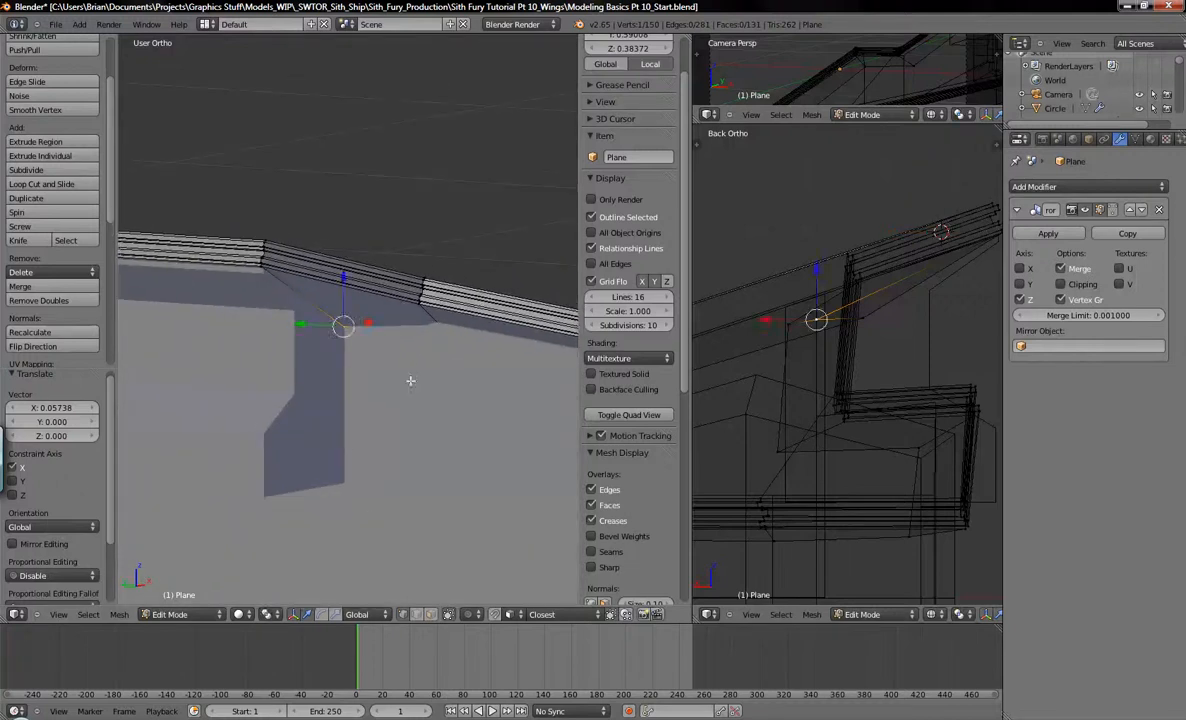
pyautogui.press('g')
pyautogui.press('z')
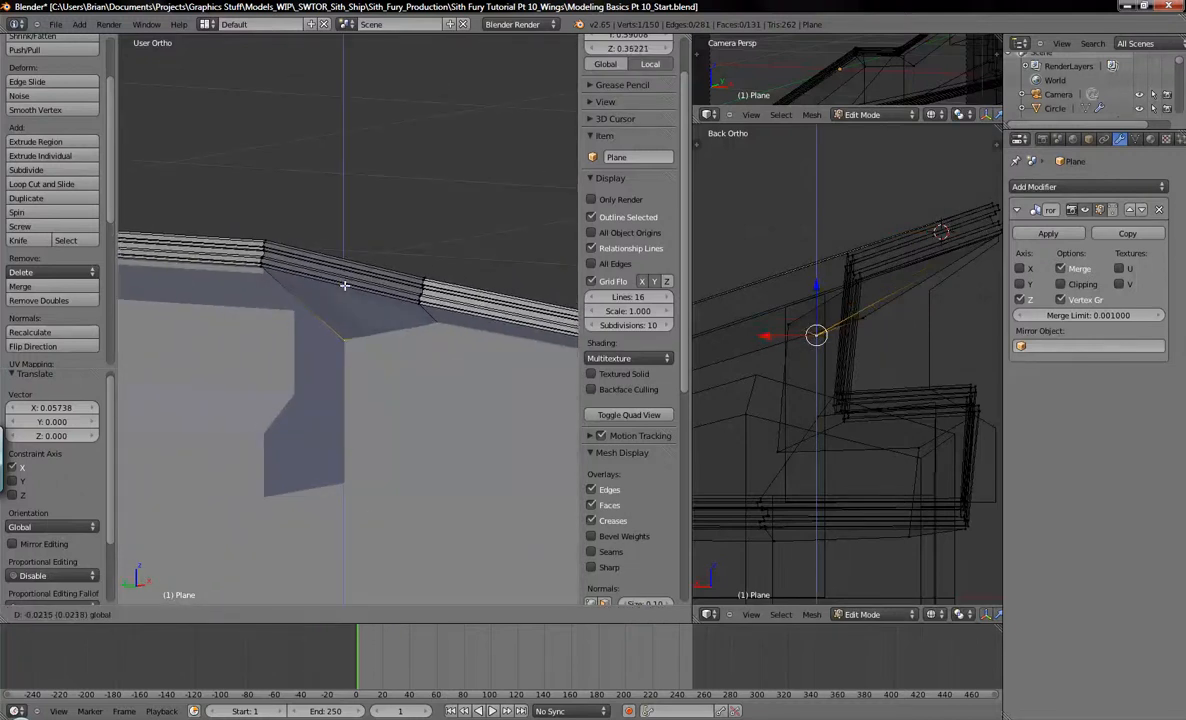
pyautogui.click(344, 288)
pyautogui.moveTo(344, 288); pyautogui.dragTo(394, 303, button='middle')
# Return to object mode and examine the upper wing plate and its mirrored lower half from several sides.
pyautogui.press('a')
pyautogui.press('a')
pyautogui.press('Tab')
pyautogui.press('Tab')
pyautogui.moveTo(442, 354); pyautogui.dragTo(229, 372, button='middle')
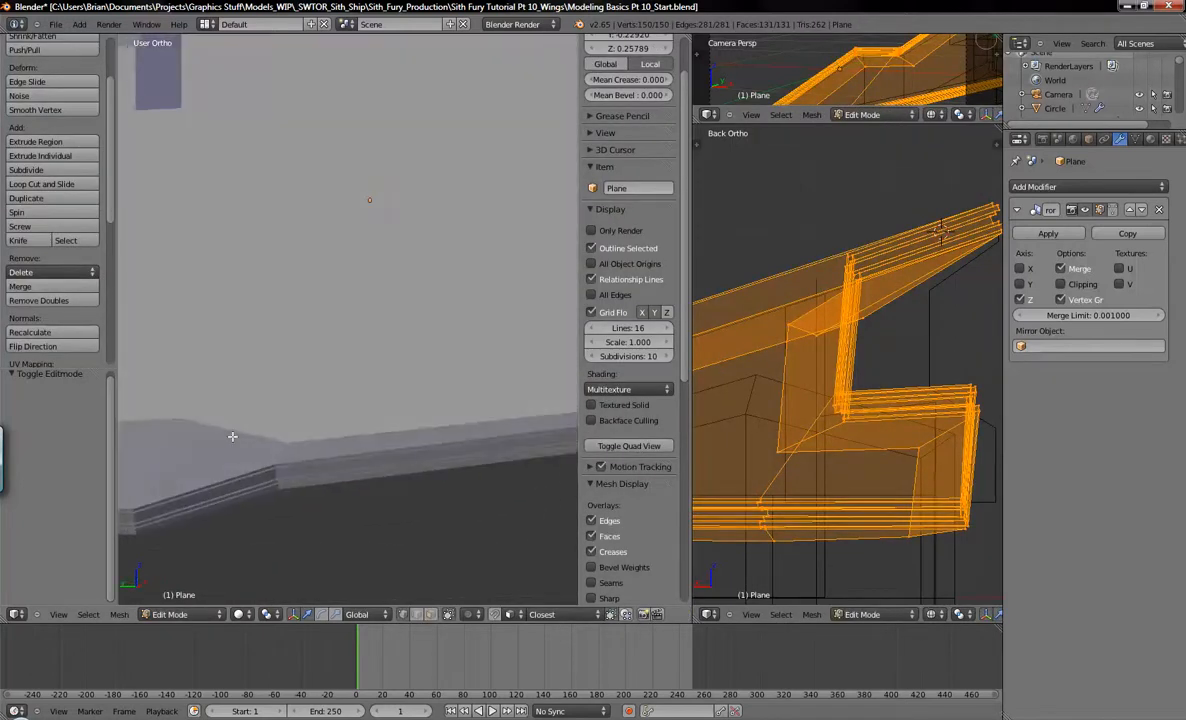
pyautogui.press('Tab')
pyautogui.rightClick(192, 435)
pyautogui.rightClick(230, 439)
pyautogui.scroll(-4, 232, 437)
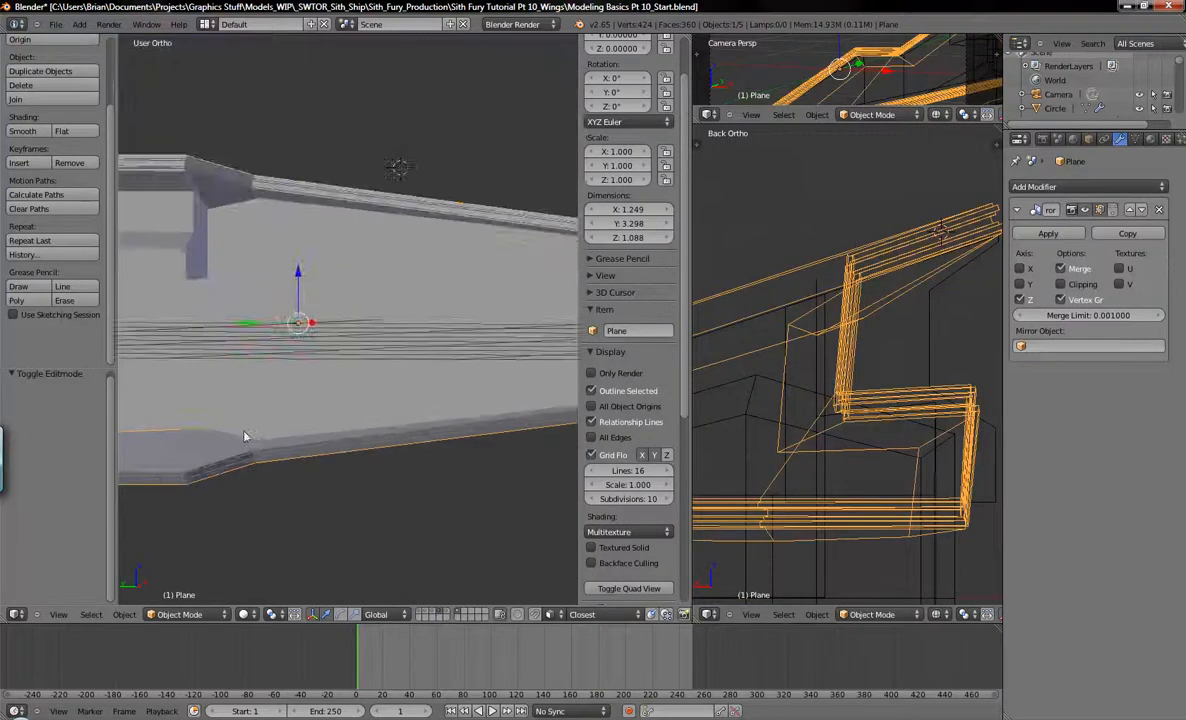
pyautogui.scroll(-2, 238, 441)
pyautogui.press('Tab')
pyautogui.press('Tab')
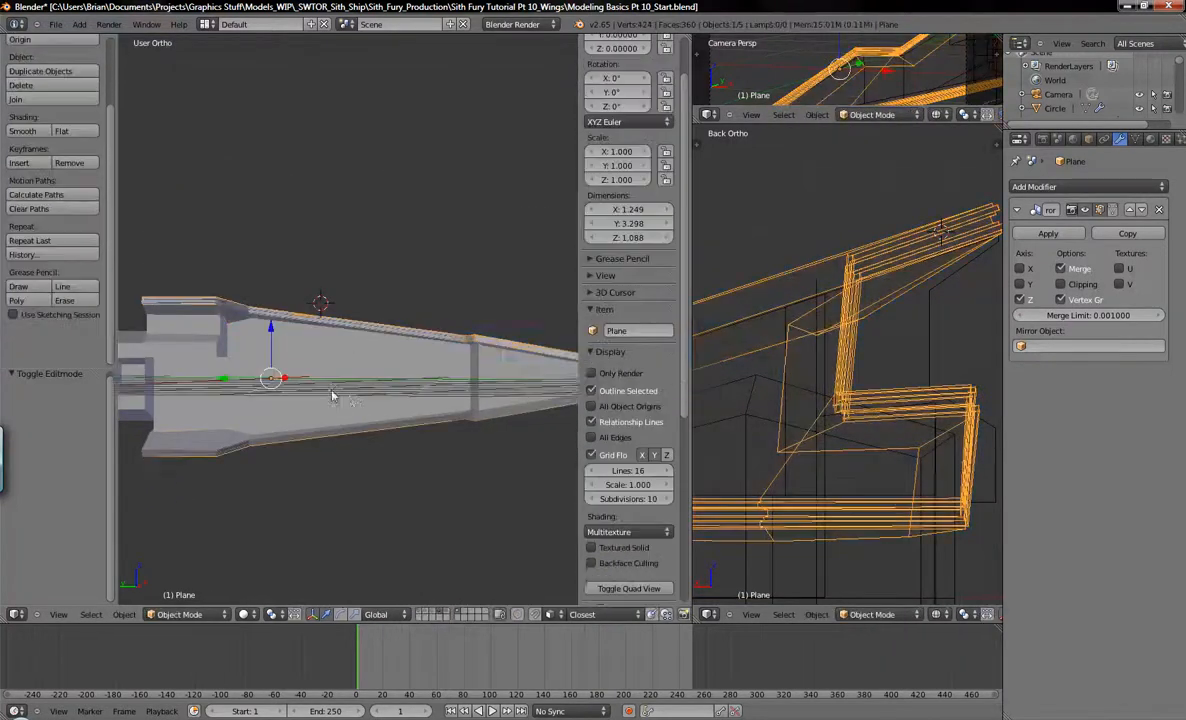
pyautogui.moveTo(328, 410); pyautogui.dragTo(282, 375, button='middle')
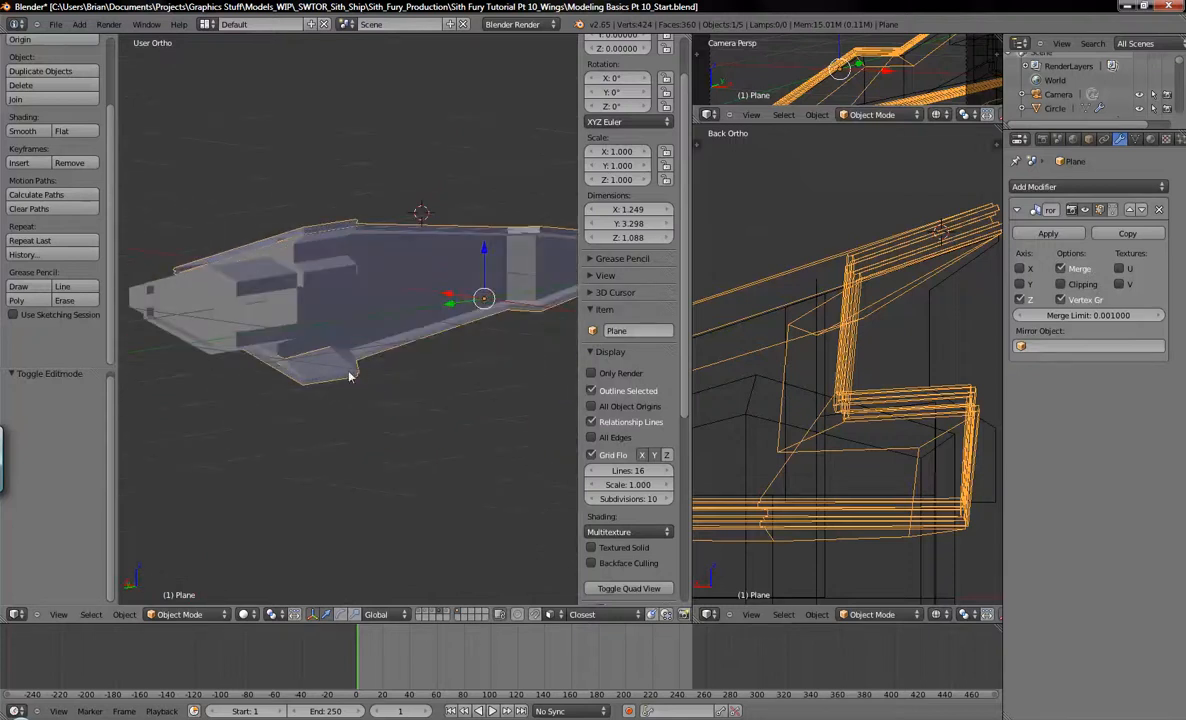
pyautogui.keyDown('shift'); pyautogui.moveTo(360, 371); pyautogui.dragTo(297, 405, button='middle'); pyautogui.keyUp('shift')
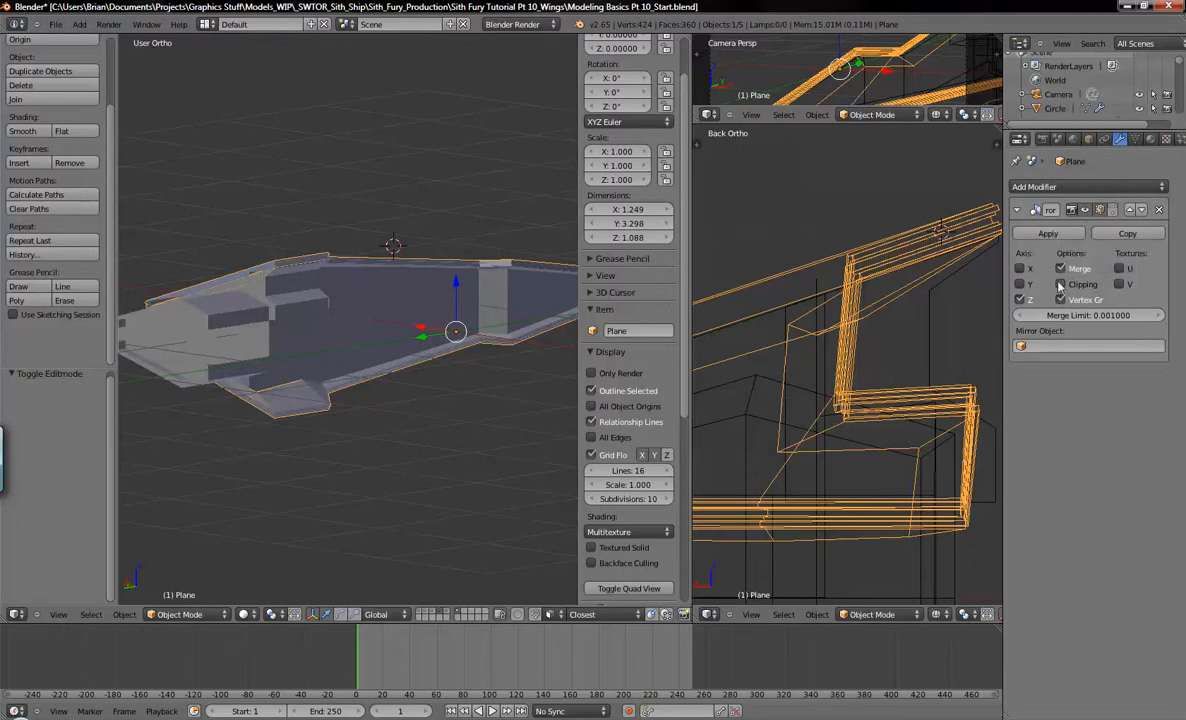
# Apply the wing plate's Mirror modifier and open the mesh in a wireframe right view with nothing selected.
pyautogui.click(1048, 234)
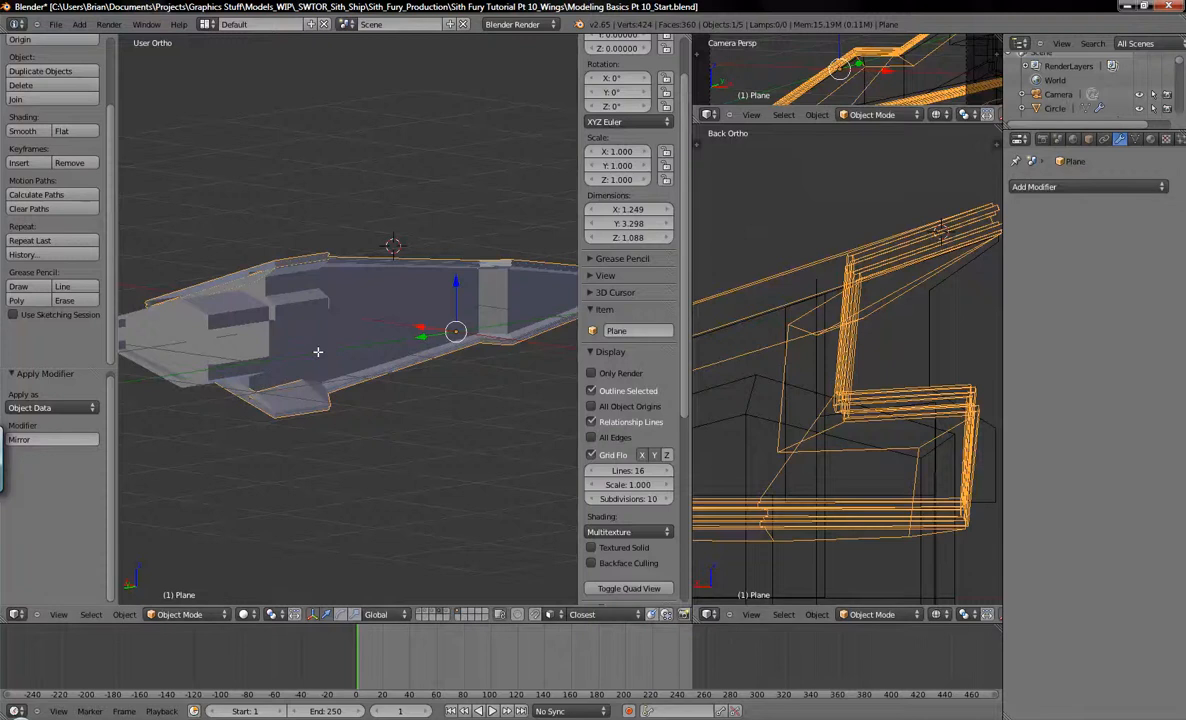
pyautogui.press('Tab')
pyautogui.press('KP_1')
pyautogui.press('KP_3')
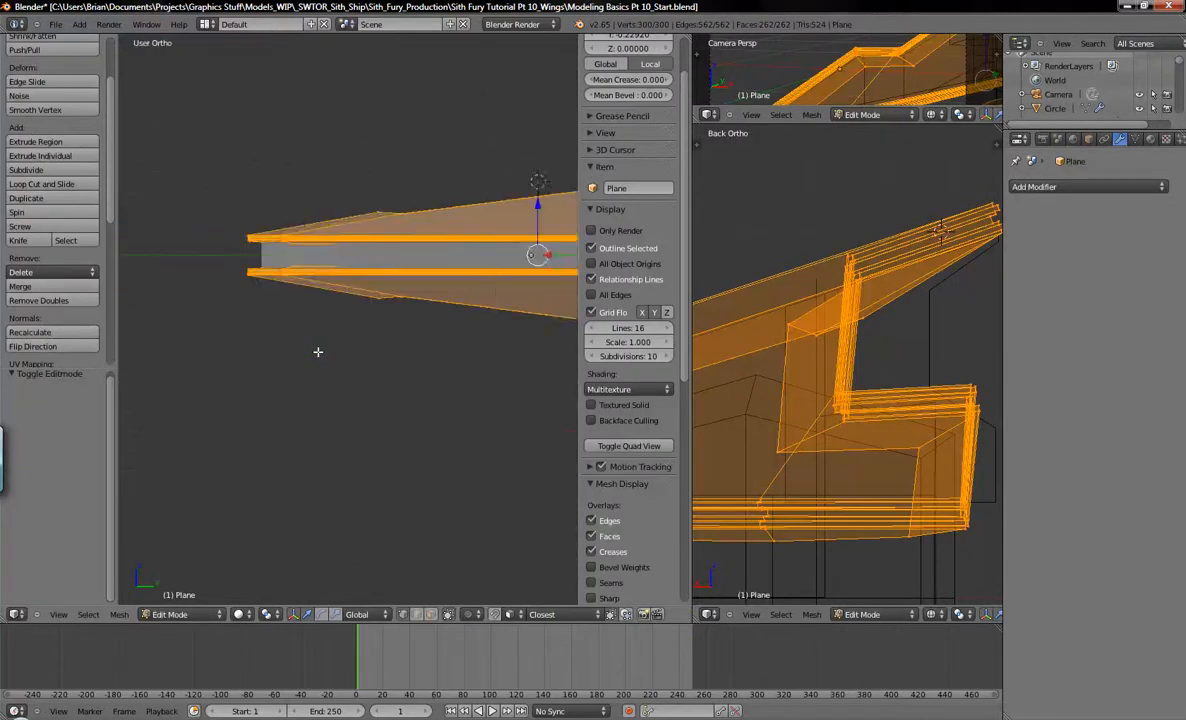
pyautogui.keyDown('shift'); pyautogui.moveTo(358, 350); pyautogui.dragTo(195, 452, button='middle'); pyautogui.keyUp('shift')
pyautogui.press('a')
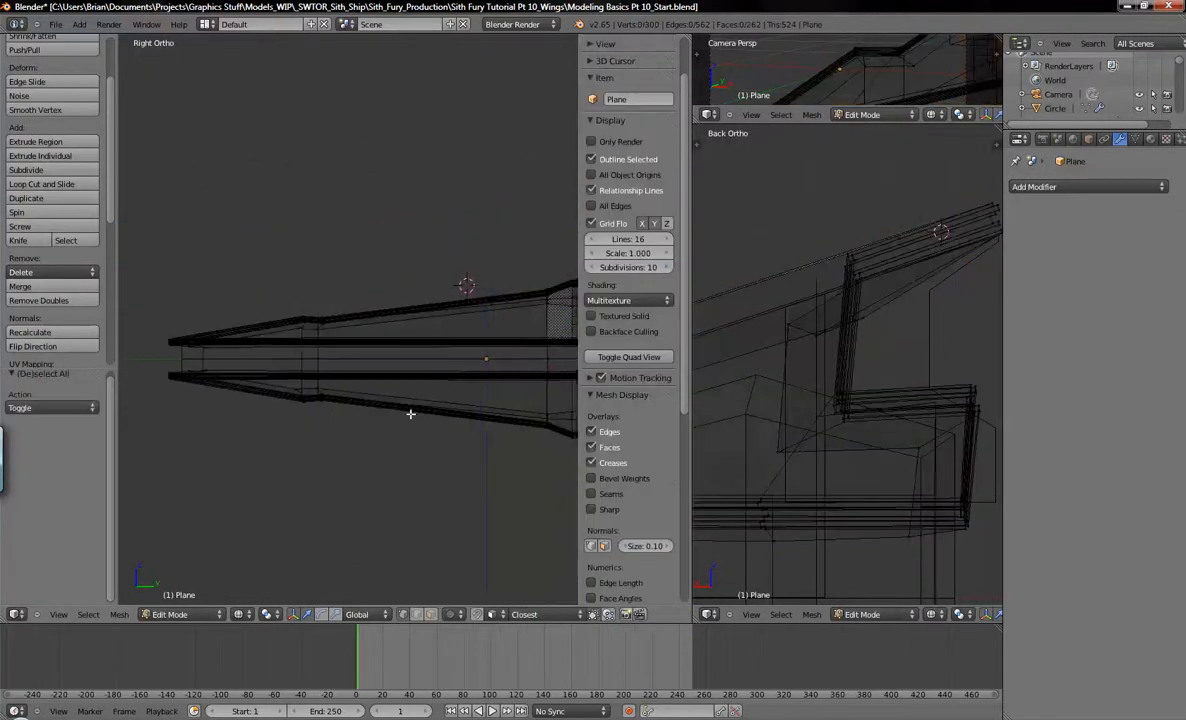
# Separate the lower wing plate's vertices into their own object and return to object mode.
pyautogui.scroll(-2, 336, 408)
pyautogui.press('b')
pyautogui.moveTo(164, 378); pyautogui.dragTo(542, 492)
pyautogui.press('g')
pyautogui.rightClick(469, 456)
pyautogui.press('p')
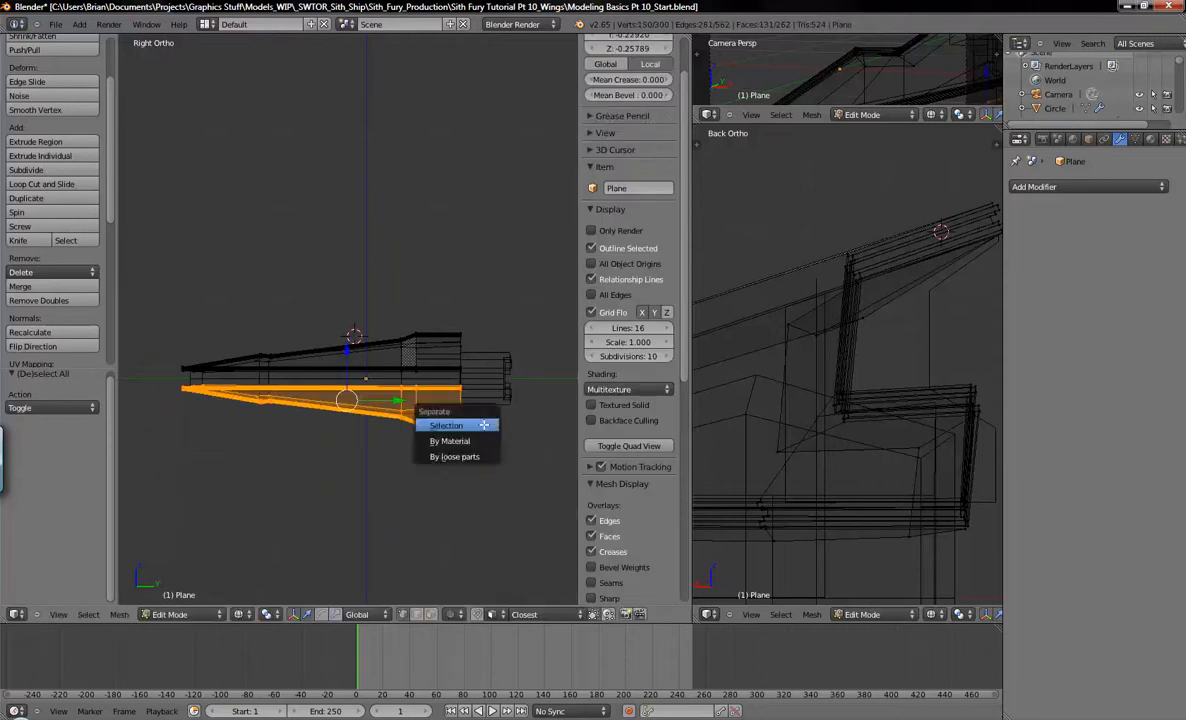
pyautogui.click(483, 424)
pyautogui.press('Tab')
# Open the lower wing plate's mesh, select its inner underside vertex, and examine the overhang from several sides.
pyautogui.rightClick(462, 396)
pyautogui.moveTo(462, 396); pyautogui.dragTo(250, 421, button='middle')
pyautogui.scroll(5, 250, 421)
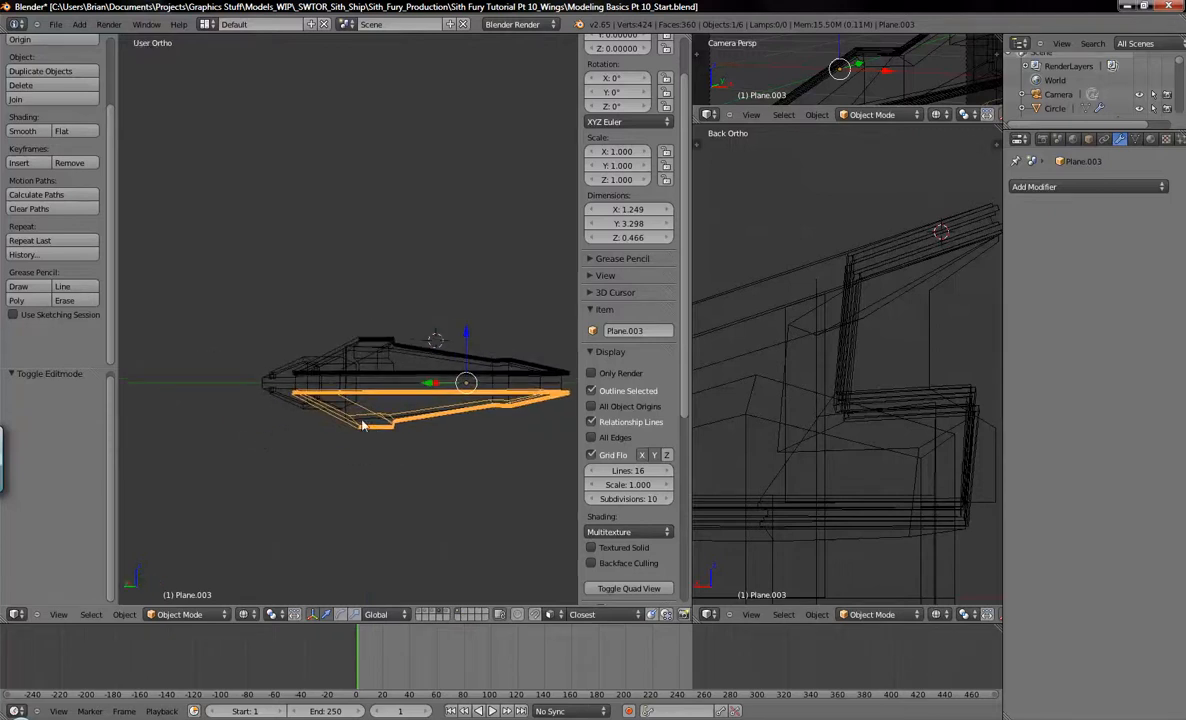
pyautogui.press('Tab')
pyautogui.rightClick(316, 418)
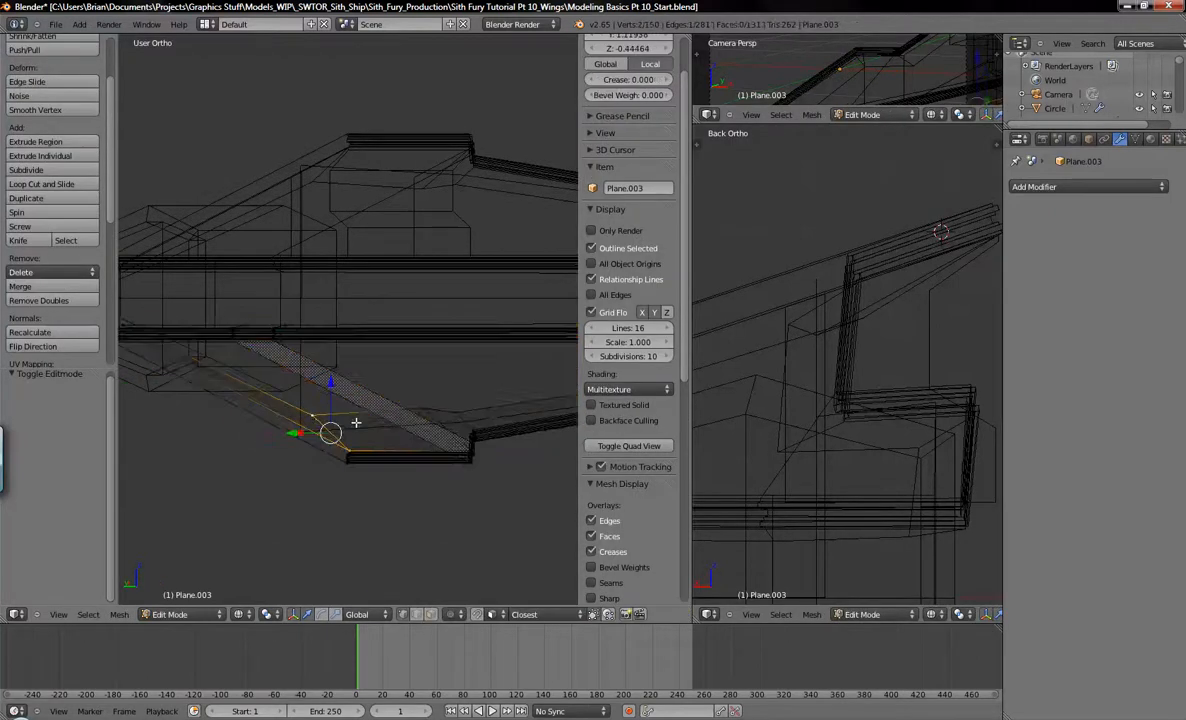
pyautogui.scroll(2, 406, 428)
pyautogui.moveTo(410, 416)
pyautogui.mouseDown(button='middle')
pyautogui.moveTo(326, 419)
pyautogui.moveTo(380, 419)
pyautogui.moveTo(291, 405)
pyautogui.moveTo(328, 400)
pyautogui.moveTo(315, 399)
pyautogui.mouseUp(button='middle')
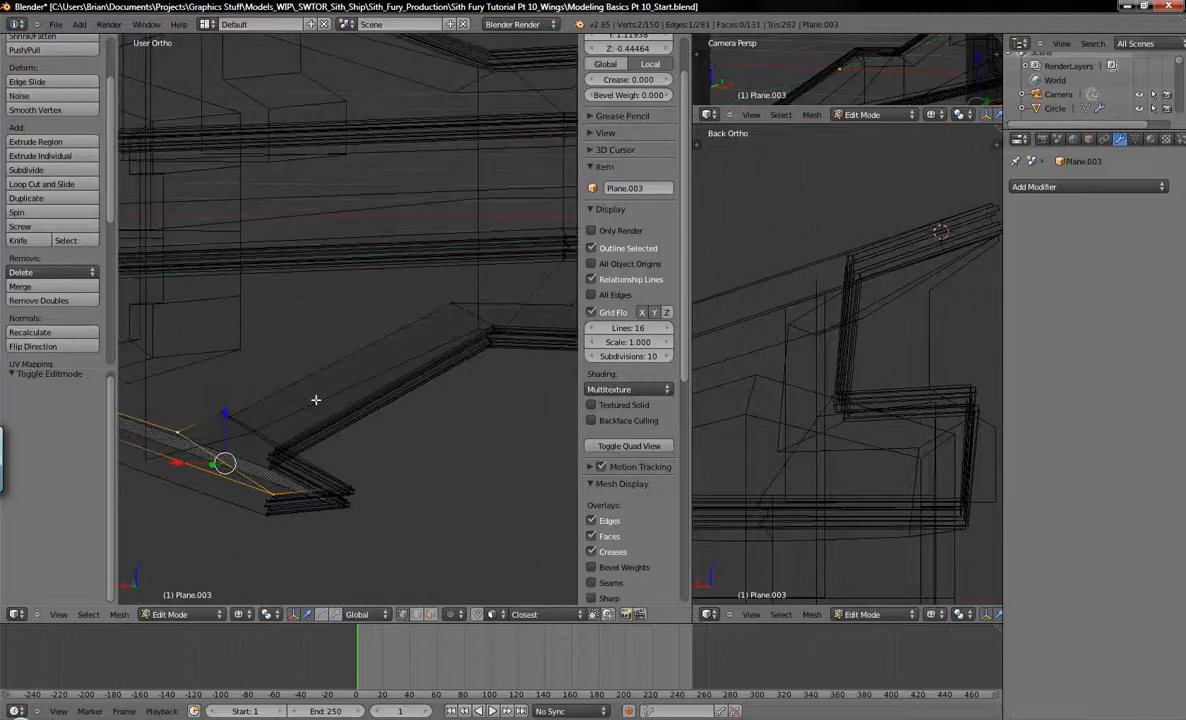
pyautogui.press('KP_1')
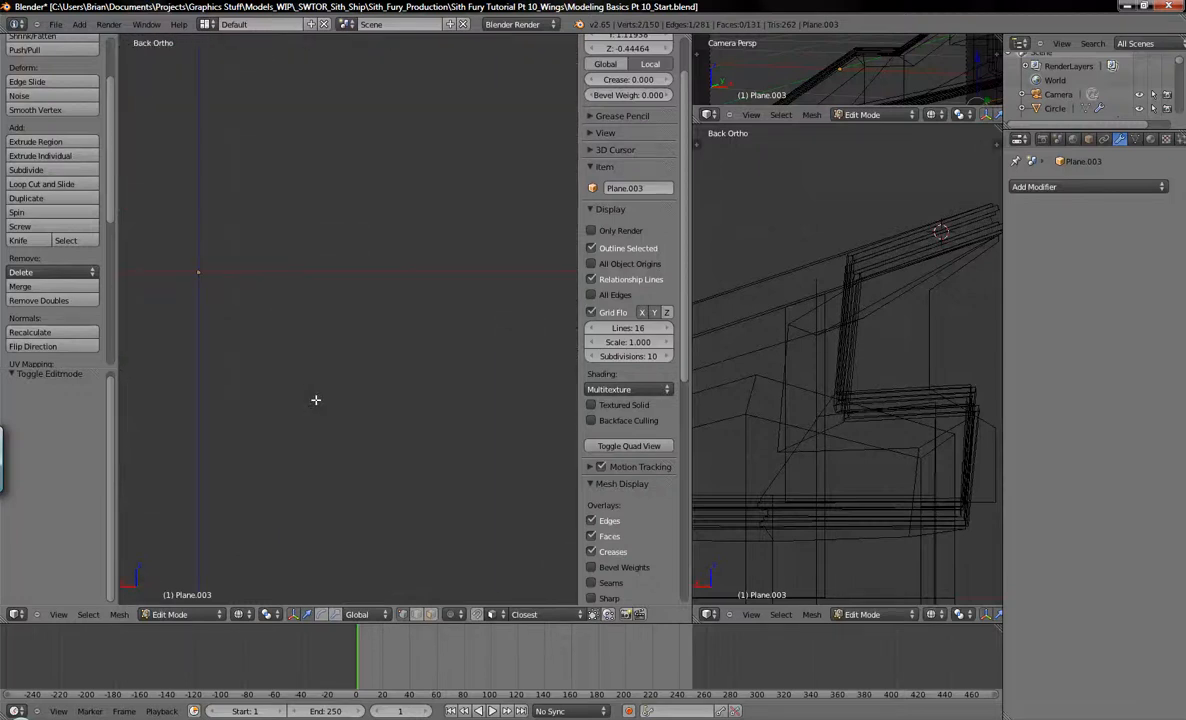
pyautogui.moveTo(353, 439)
pyautogui.mouseDown(button='middle')
pyautogui.moveTo(363, 429)
pyautogui.moveTo(402, 439)
pyautogui.moveTo(339, 453)
pyautogui.moveTo(366, 446)
pyautogui.mouseUp(button='middle')
pyautogui.scroll(3, 363, 446)
pyautogui.keyDown('shift'); pyautogui.moveTo(286, 393); pyautogui.dragTo(321, 426, button='middle'); pyautogui.keyUp('shift')
pyautogui.moveTo(413, 403)
pyautogui.mouseDown()
pyautogui.moveTo(426, 357)
pyautogui.moveTo(423, 403)
pyautogui.mouseUp()
pyautogui.click(423, 403)
pyautogui.moveTo(423, 403); pyautogui.dragTo(269, 481, button='middle')
pyautogui.moveTo(408, 446); pyautogui.dragTo(334, 466, button='middle')
pyautogui.scroll(5, 336, 468)
pyautogui.rightClick(398, 401)
pyautogui.moveTo(398, 401); pyautogui.dragTo(401, 443, button='middle')
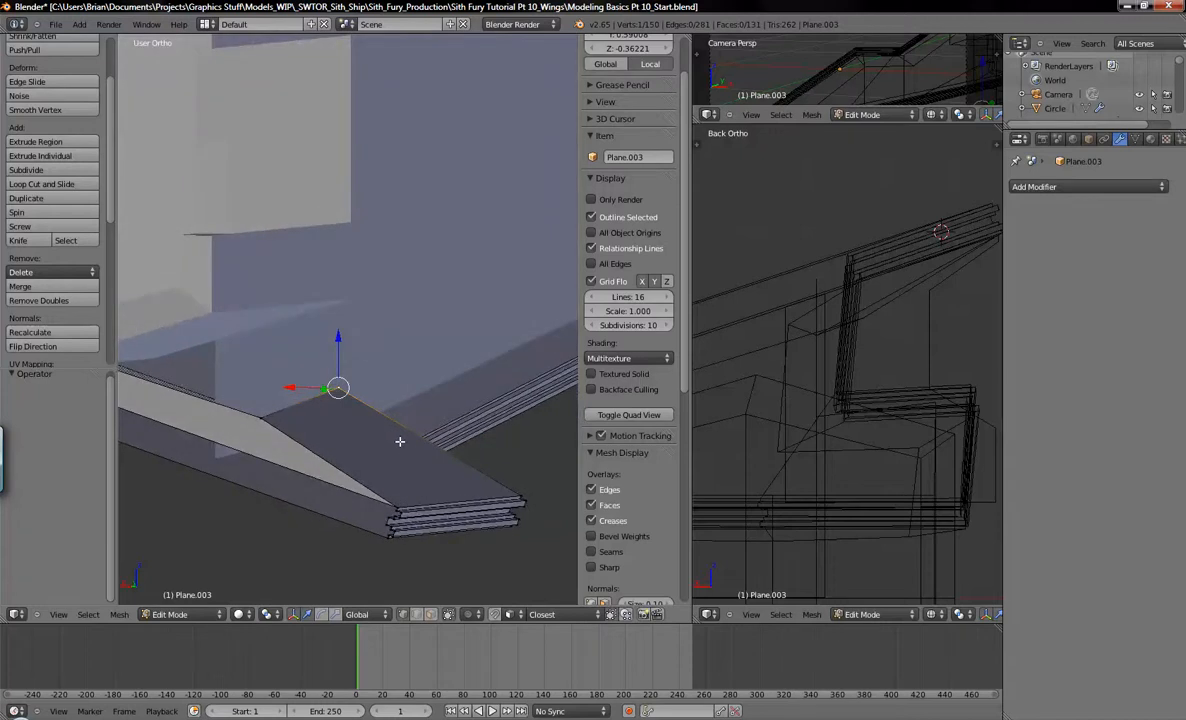
pyautogui.moveTo(400, 441); pyautogui.dragTo(368, 413, button='middle')
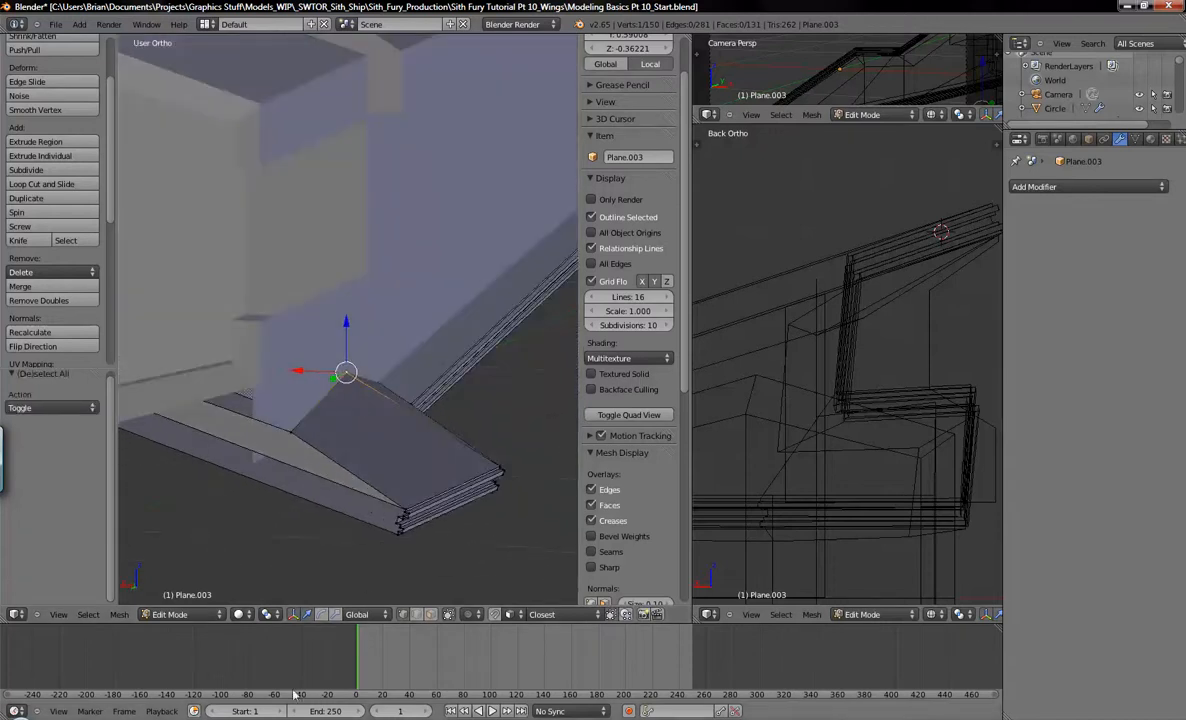
# Open the mesh of the mirrored block between the two wing plates for editing in a back view.
pyautogui.hotkey('alt', 'Tab')
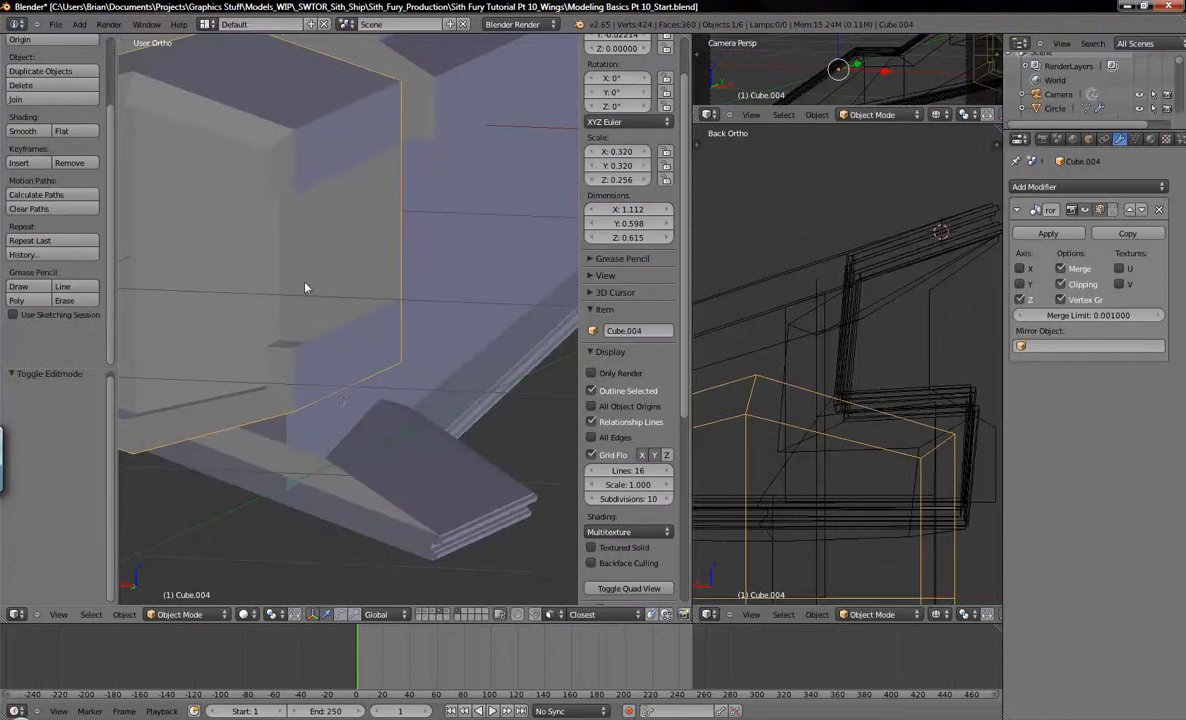
pyautogui.press('ctrl+KP_1')
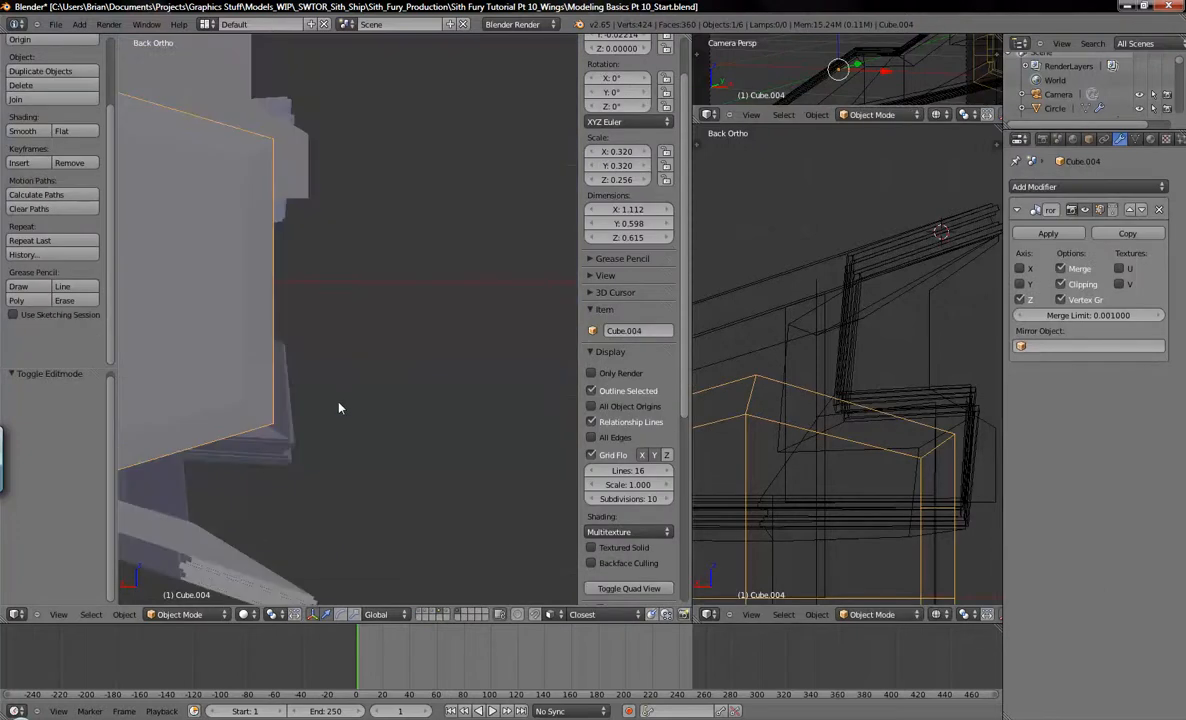
pyautogui.press('z')
pyautogui.scroll(-1, 437, 437)
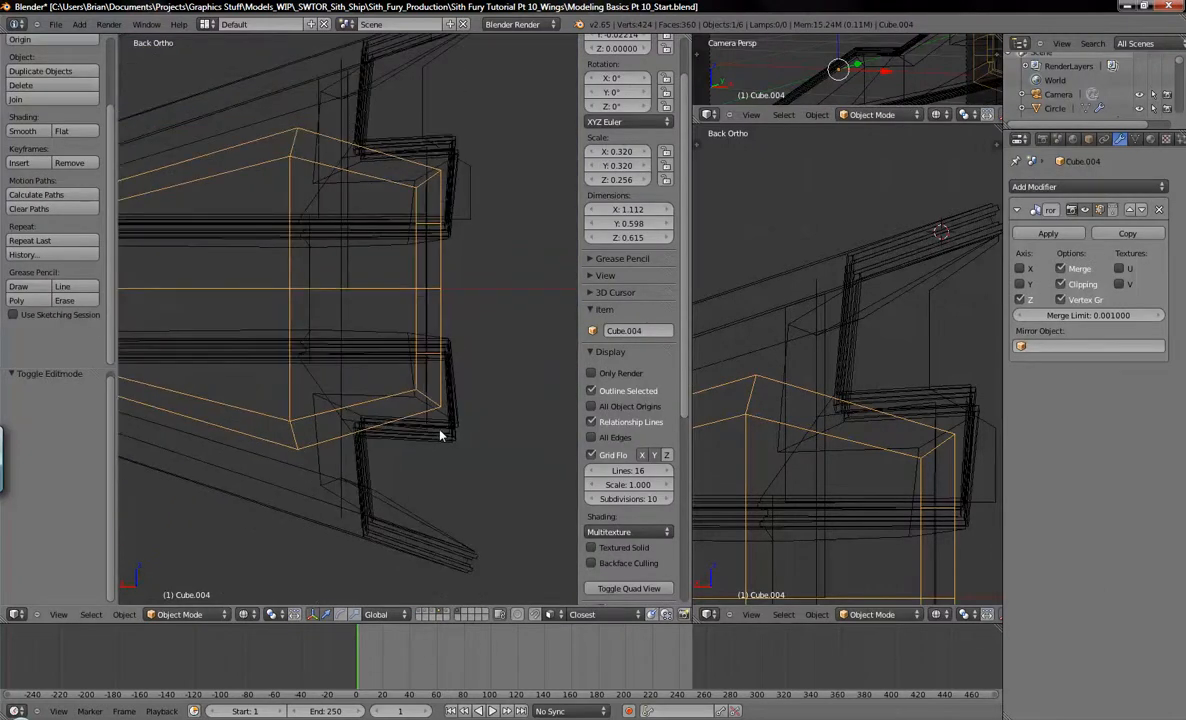
pyautogui.keyDown('shift'); pyautogui.moveTo(447, 420); pyautogui.dragTo(450, 439, button='middle'); pyautogui.keyUp('shift')
pyautogui.press('z')
pyautogui.press('z')
pyautogui.moveTo(829, 446)
pyautogui.mouseDown(button='middle')
pyautogui.moveTo(895, 384)
pyautogui.moveTo(831, 402)
pyautogui.moveTo(817, 471)
pyautogui.moveTo(903, 405)
pyautogui.moveTo(810, 394)
pyautogui.moveTo(770, 426)
pyautogui.moveTo(762, 389)
pyautogui.moveTo(842, 405)
pyautogui.moveTo(731, 418)
pyautogui.moveTo(808, 449)
pyautogui.moveTo(792, 445)
pyautogui.moveTo(794, 429)
pyautogui.moveTo(842, 508)
pyautogui.moveTo(850, 495)
pyautogui.mouseUp(button='middle')
pyautogui.press('Tab')
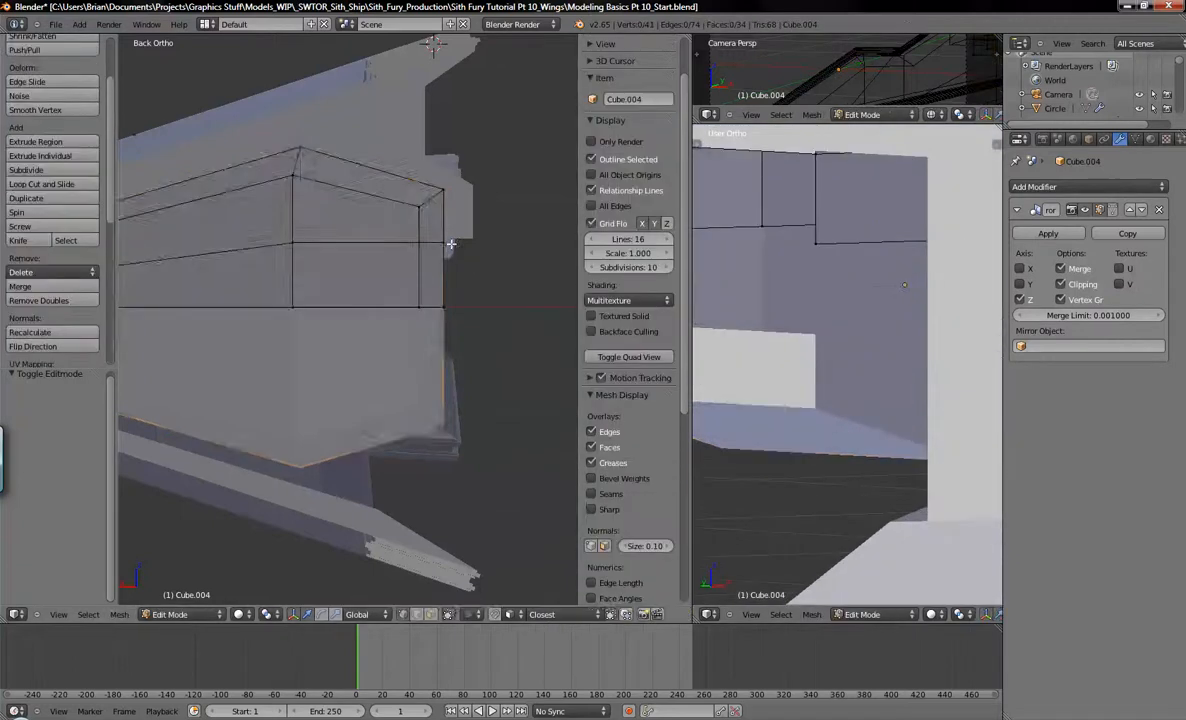
# Move all vertices at the mirrored block's inner end about 0.181 along X in wireframe.
pyautogui.press('z')
pyautogui.press('b')
pyautogui.moveTo(357, 131); pyautogui.dragTo(536, 405)
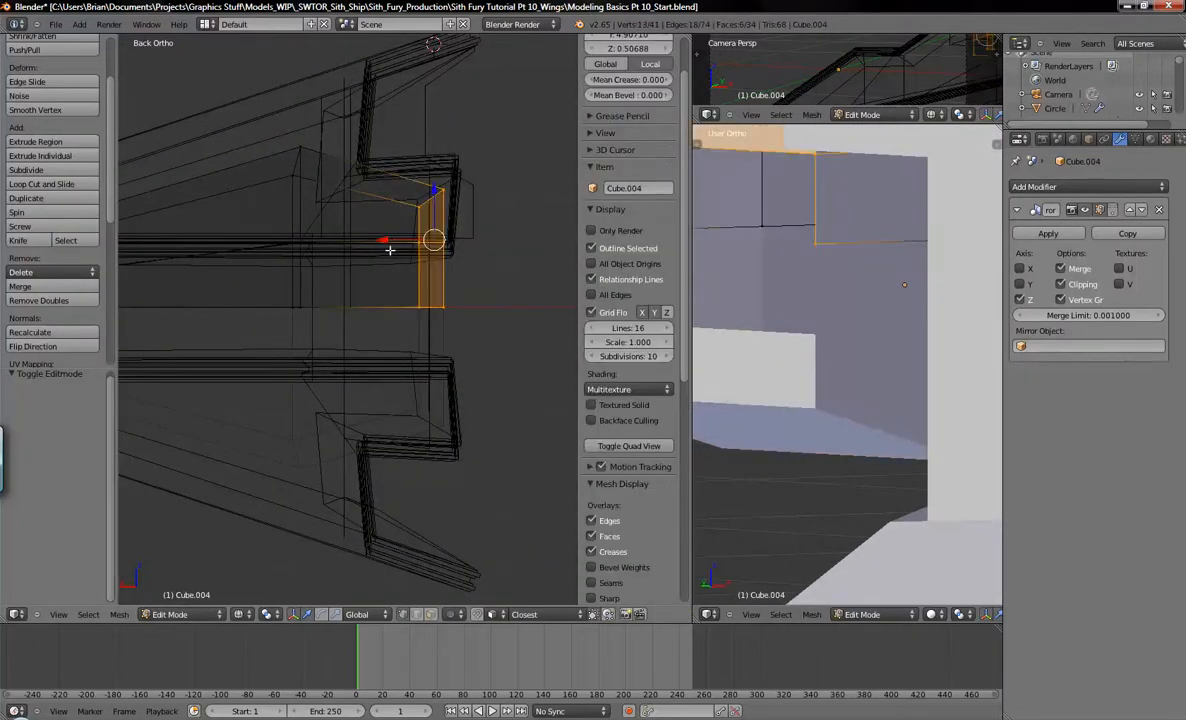
pyautogui.moveTo(381, 238); pyautogui.dragTo(285, 240)
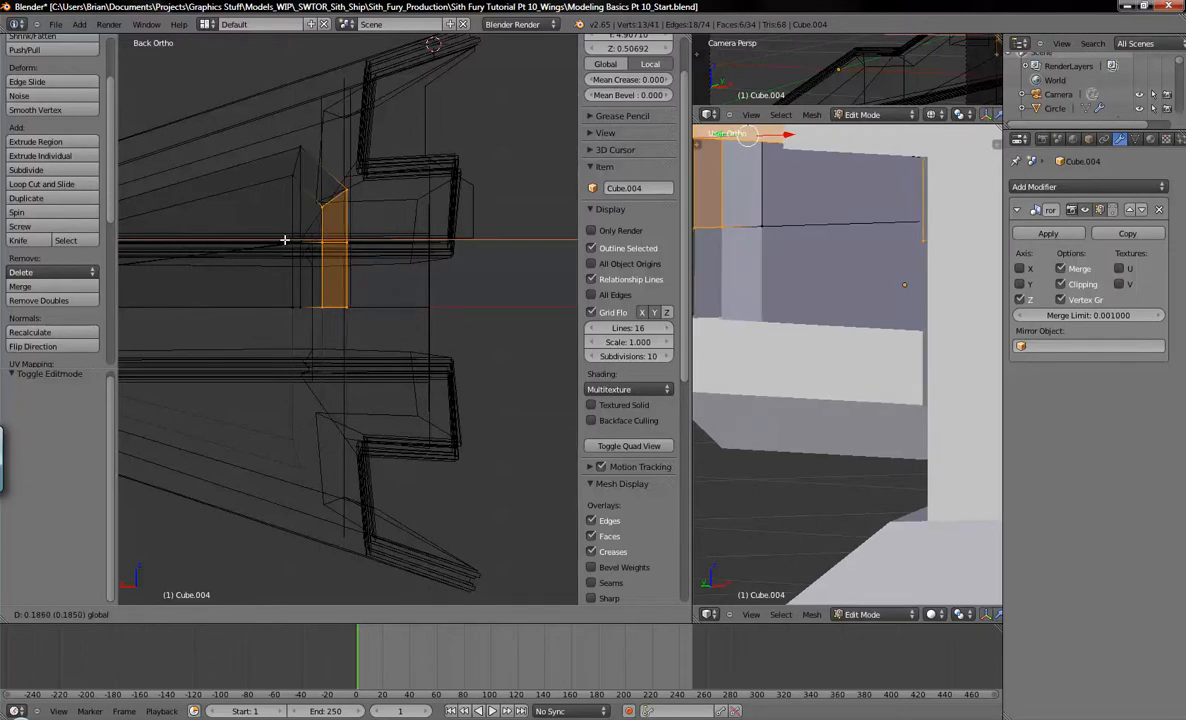
pyautogui.click(289, 238)
pyautogui.keyDown('shift'); pyautogui.moveTo(291, 246); pyautogui.dragTo(365, 246, button='middle'); pyautogui.keyUp('shift')
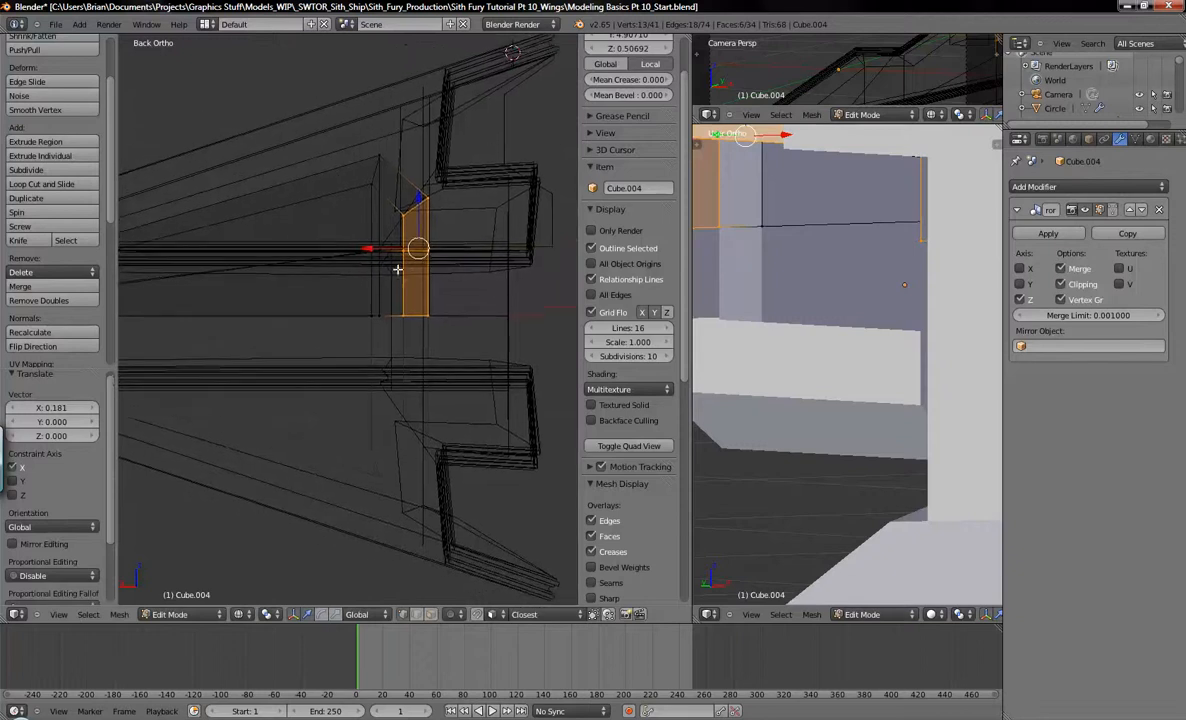
# Move the vertical column of vertices at the mirrored block's peak outward along X.
pyautogui.press('a')
pyautogui.press('b')
pyautogui.moveTo(339, 119); pyautogui.dragTo(388, 358)
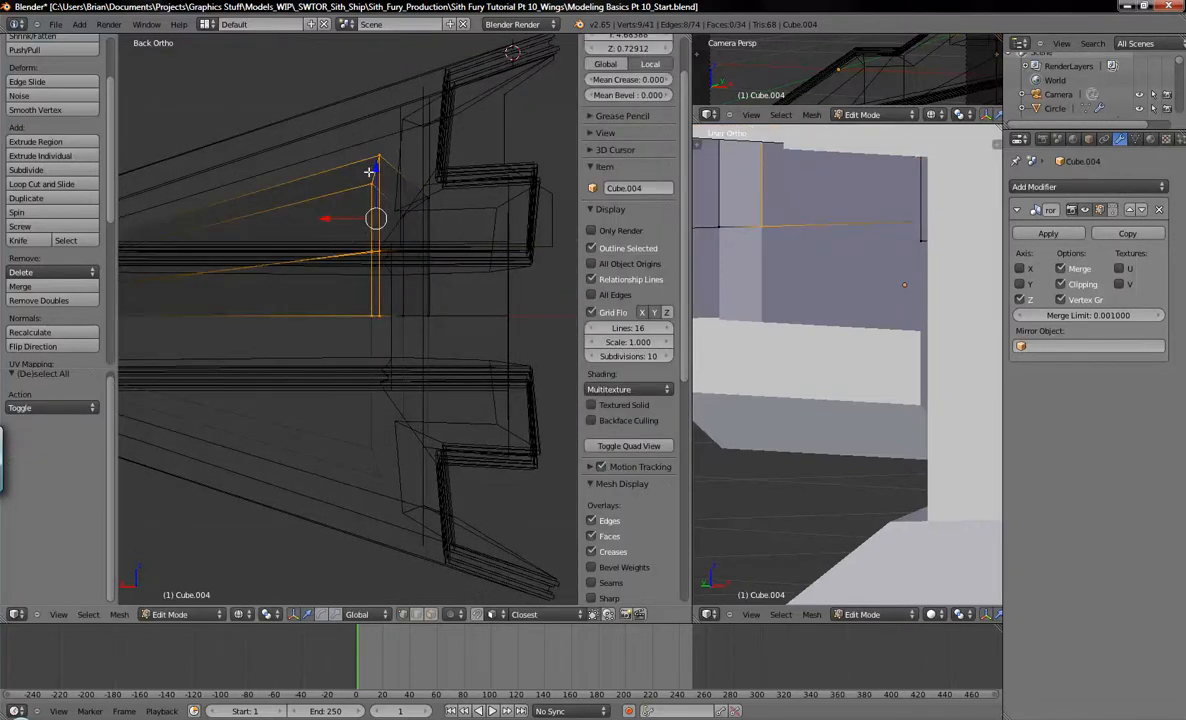
pyautogui.moveTo(332, 216); pyautogui.dragTo(270, 240)
pyautogui.click(270, 240)
pyautogui.moveTo(270, 240); pyautogui.dragTo(503, 273, button='middle')
# Raise the upper vertices at the mirrored block's narrow outer end about 0.0014 along Z in a back view.
pyautogui.press('ctrl+KP_1')
pyautogui.keyDown('shift'); pyautogui.moveTo(350, 306); pyautogui.dragTo(455, 352, button='middle'); pyautogui.keyUp('shift')
pyautogui.press('a')
pyautogui.press('b')
pyautogui.moveTo(138, 298); pyautogui.dragTo(240, 336)
pyautogui.press('b')
pyautogui.moveTo(228, 256); pyautogui.dragTo(390, 334)
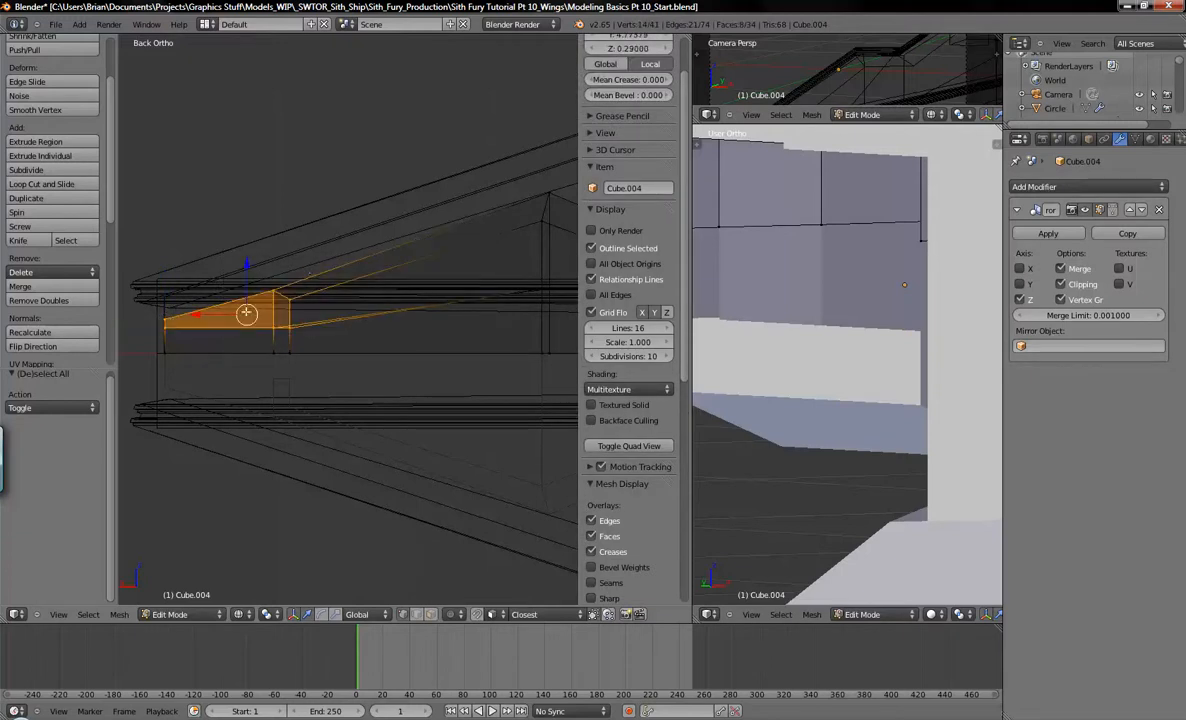
pyautogui.press('g')
pyautogui.press('z')
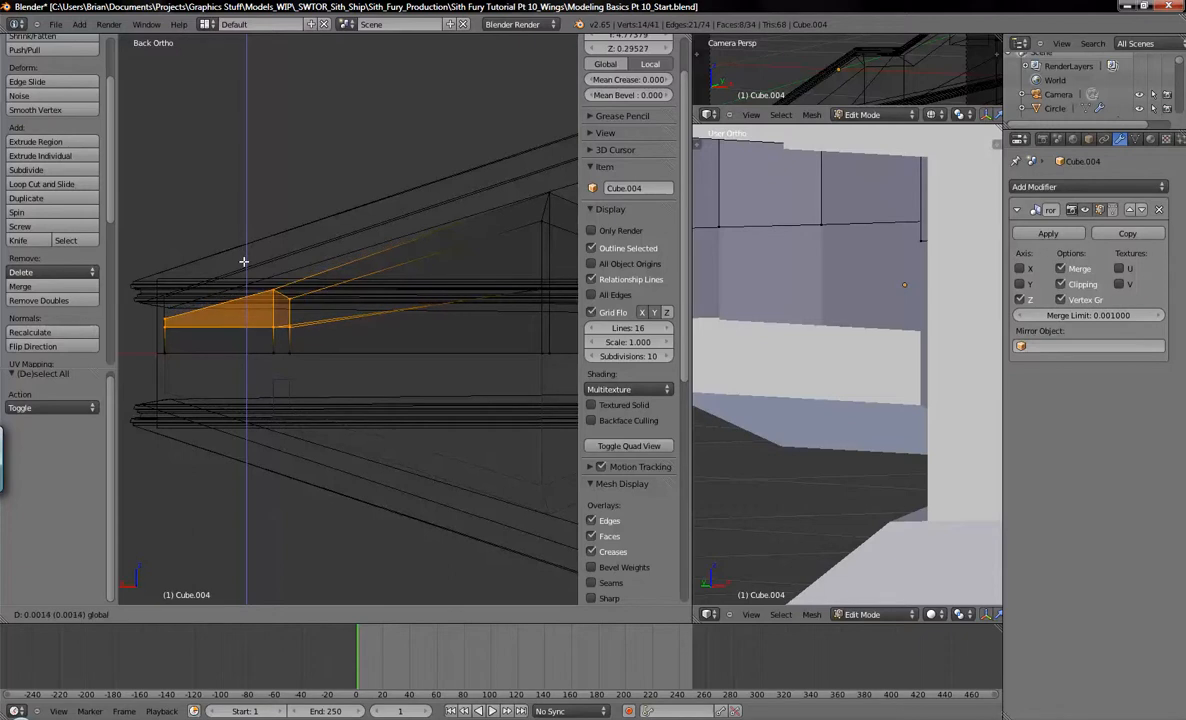
pyautogui.click(244, 262)
pyautogui.press('a')
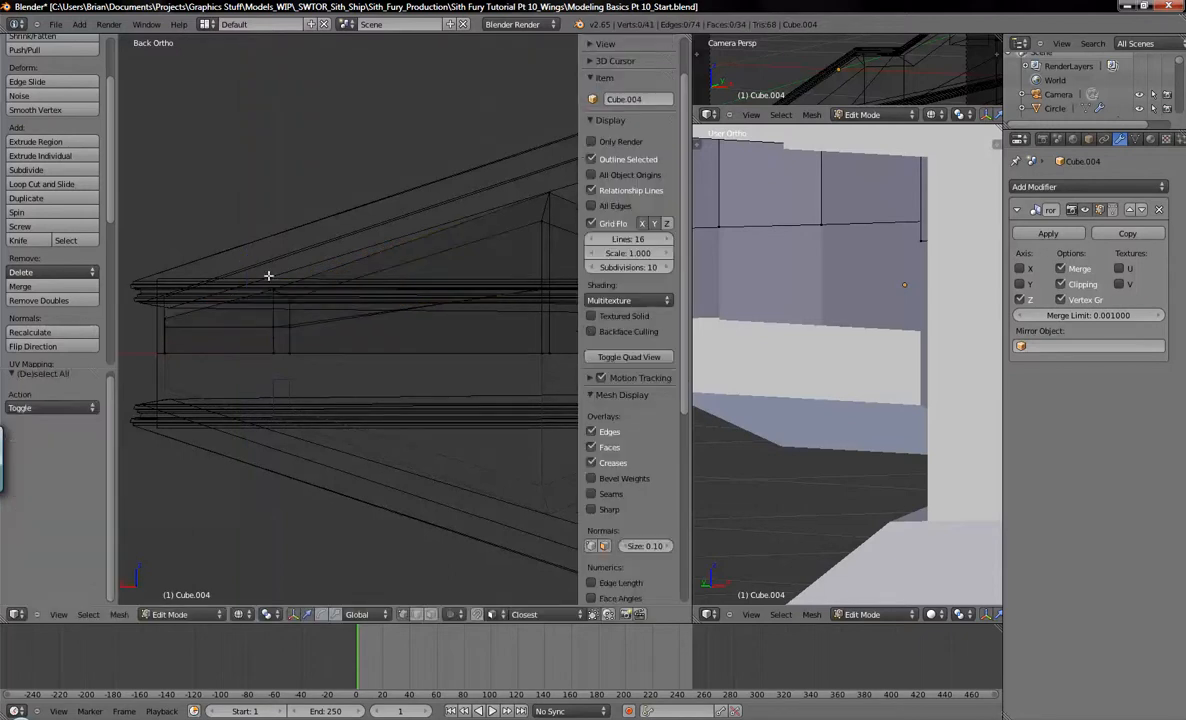
# Raise only the top vertices at the bend near the block's outer end slightly along Z.
pyautogui.press('b')
pyautogui.moveTo(262, 266); pyautogui.dragTo(310, 307)
pyautogui.press('g')
pyautogui.press('z')
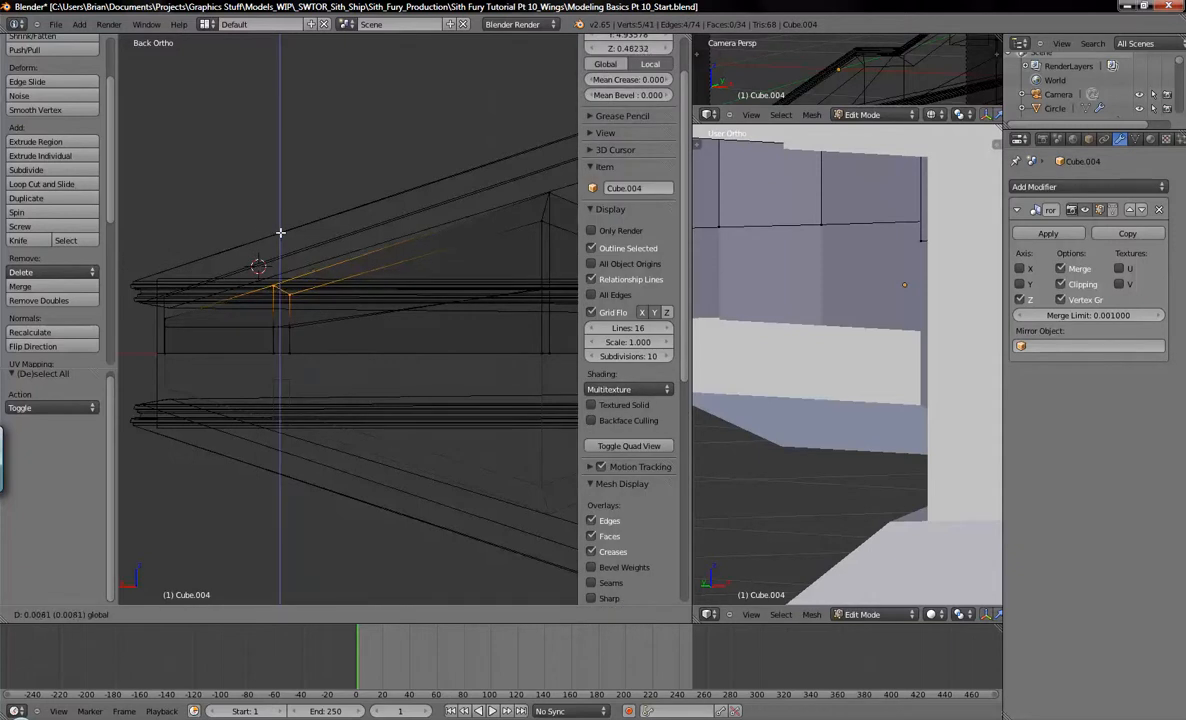
pyautogui.click(279, 241)
pyautogui.press('a')
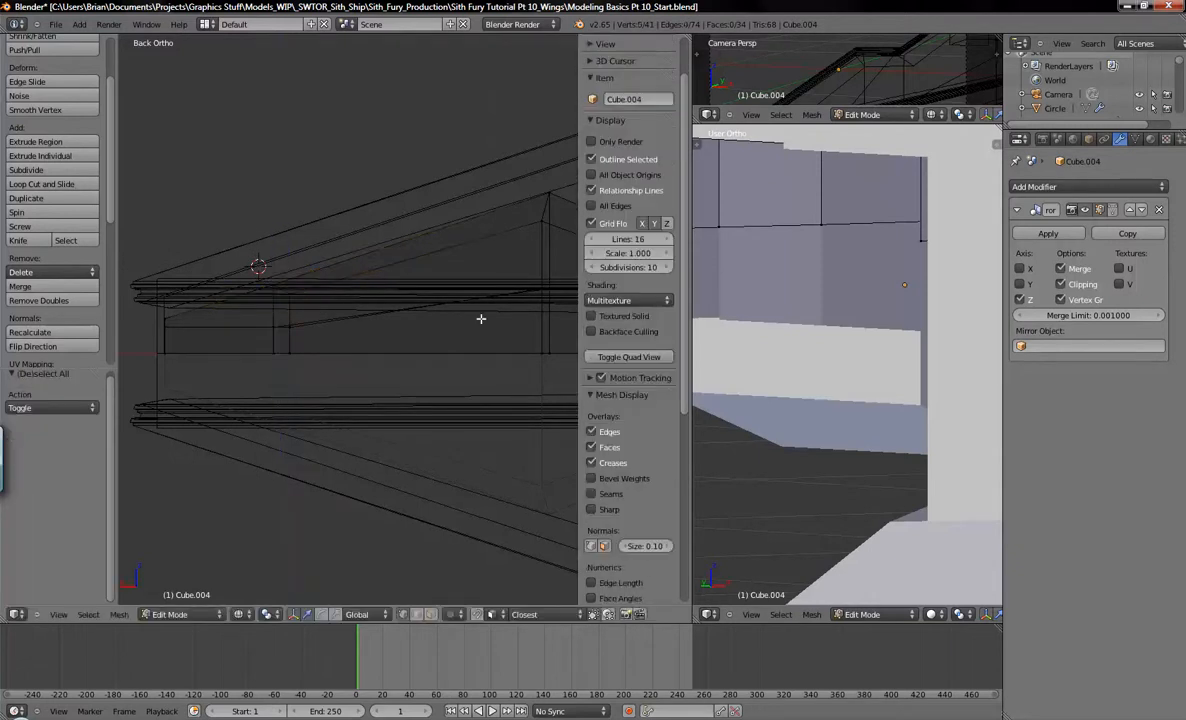
# Lower the mirrored block's peak vertices about 0.016 along Z, then finish editing its mesh and return to solid shading.
pyautogui.keyDown('shift'); pyautogui.moveTo(464, 323); pyautogui.dragTo(373, 326, button='middle'); pyautogui.keyUp('shift')
pyautogui.press('b')
pyautogui.moveTo(420, 160); pyautogui.dragTo(478, 260)
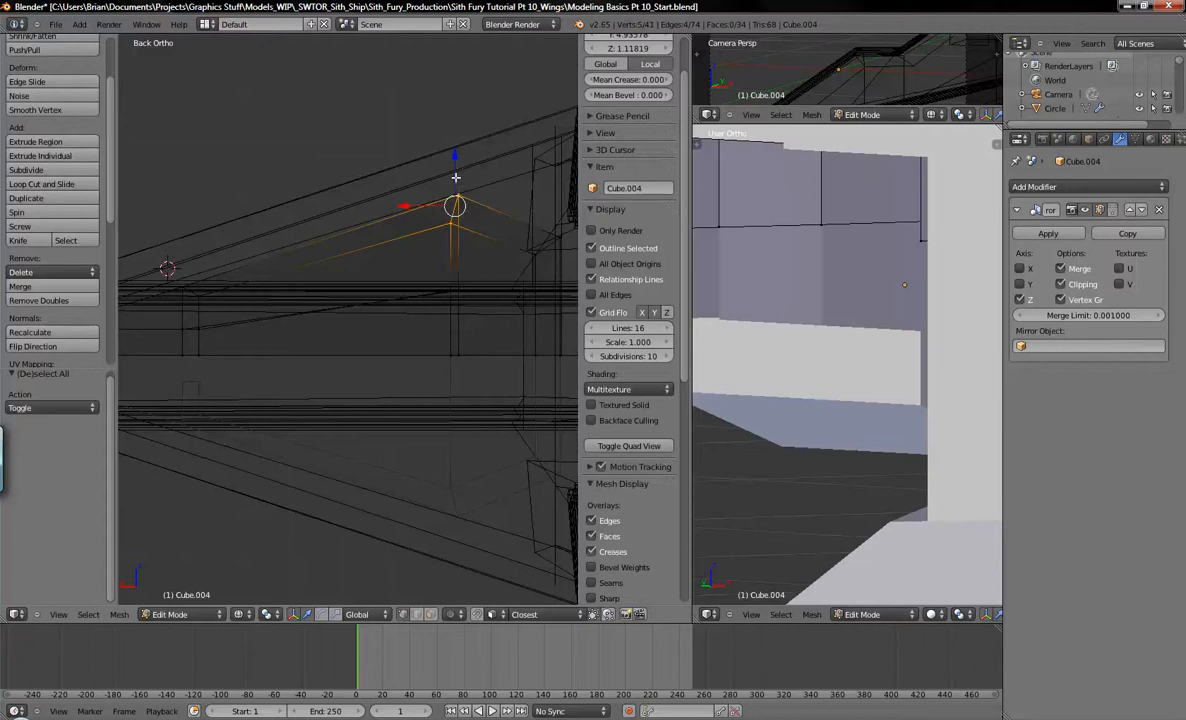
pyautogui.press('g')
pyautogui.press('z')
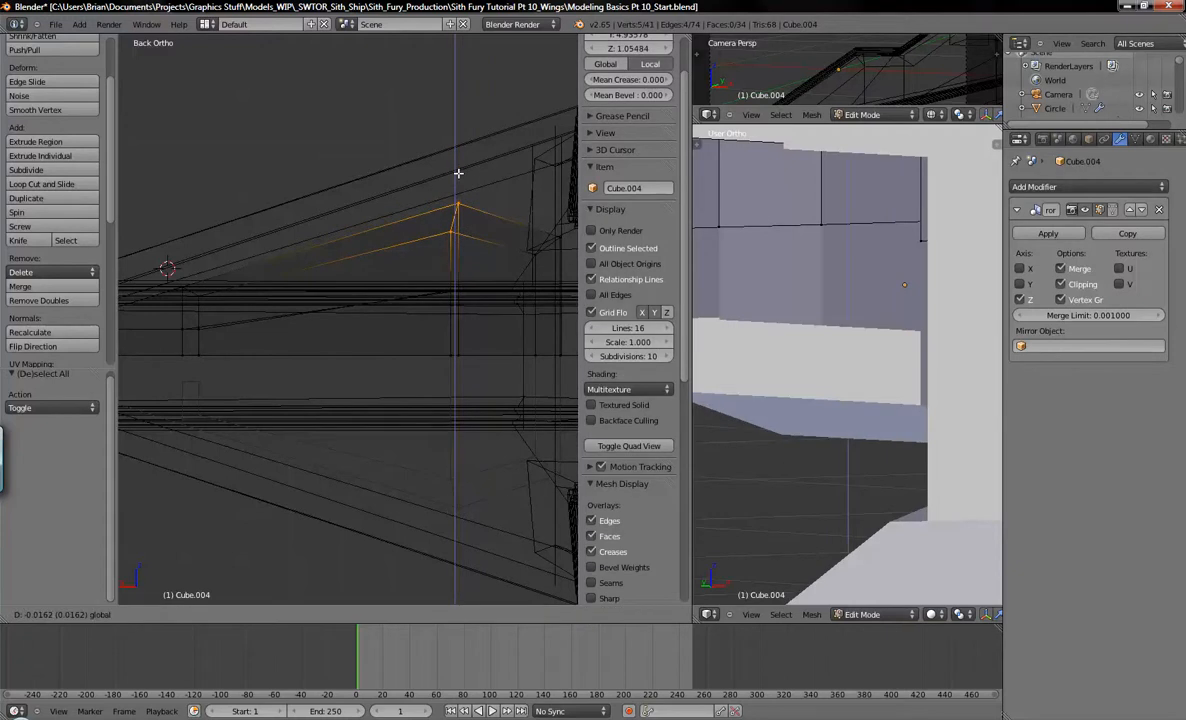
pyautogui.click(458, 173)
pyautogui.press('a')
pyautogui.keyDown('shift'); pyautogui.moveTo(510, 311); pyautogui.dragTo(476, 322, button='middle'); pyautogui.keyUp('shift')
pyautogui.press('Tab')
pyautogui.press('z')
# Open the lower wing plate's mesh for editing in a wireframe back view around its inner overhang.
pyautogui.moveTo(484, 416)
pyautogui.mouseDown(button='middle')
pyautogui.moveTo(445, 371)
pyautogui.moveTo(418, 362)
pyautogui.moveTo(416, 376)
pyautogui.moveTo(391, 362)
pyautogui.moveTo(386, 405)
pyautogui.moveTo(410, 479)
pyautogui.moveTo(339, 389)
pyautogui.moveTo(312, 405)
pyautogui.moveTo(320, 380)
pyautogui.moveTo(323, 405)
pyautogui.moveTo(302, 397)
pyautogui.moveTo(322, 396)
pyautogui.mouseUp(button='middle')
pyautogui.rightClick(418, 362)
pyautogui.rightClick(378, 428)
pyautogui.press('Tab')
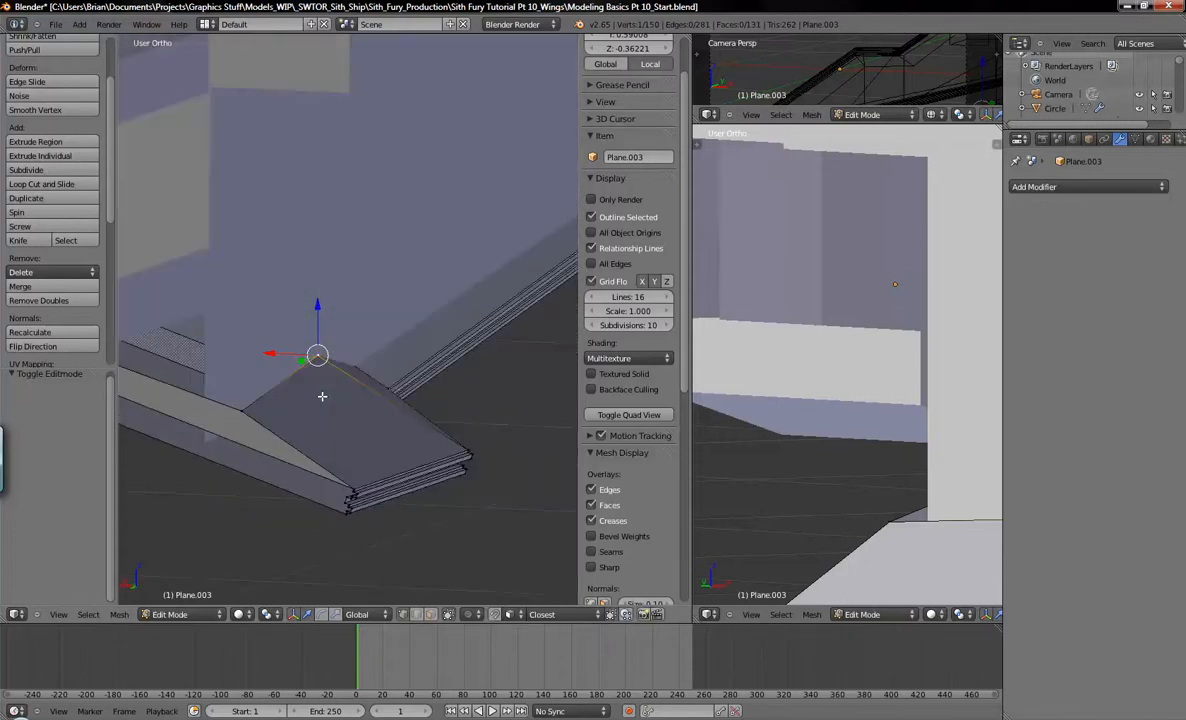
pyautogui.press('ctrl+KP_1')
pyautogui.keyDown('shift'); pyautogui.moveTo(175, 437); pyautogui.dragTo(370, 373, button='middle'); pyautogui.keyUp('shift')
pyautogui.scroll(3, 352, 376)
pyautogui.keyDown('shift'); pyautogui.moveTo(334, 421); pyautogui.dragTo(339, 401, button='middle'); pyautogui.keyUp('shift')
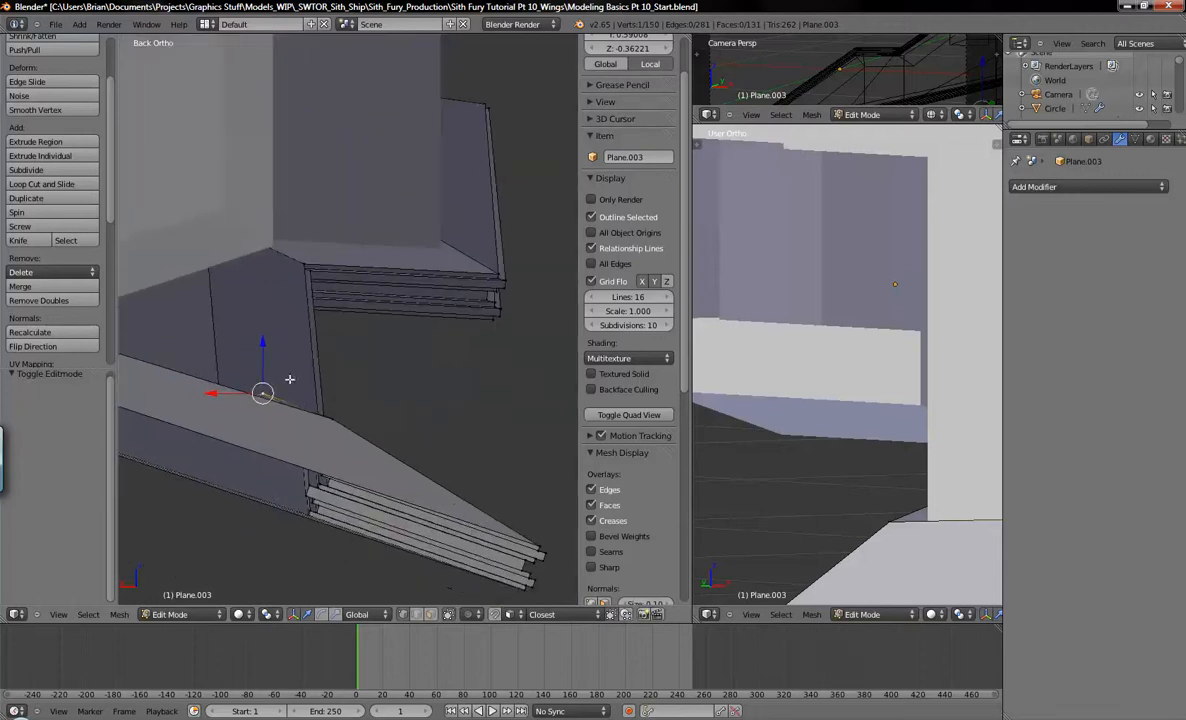
pyautogui.press('z')
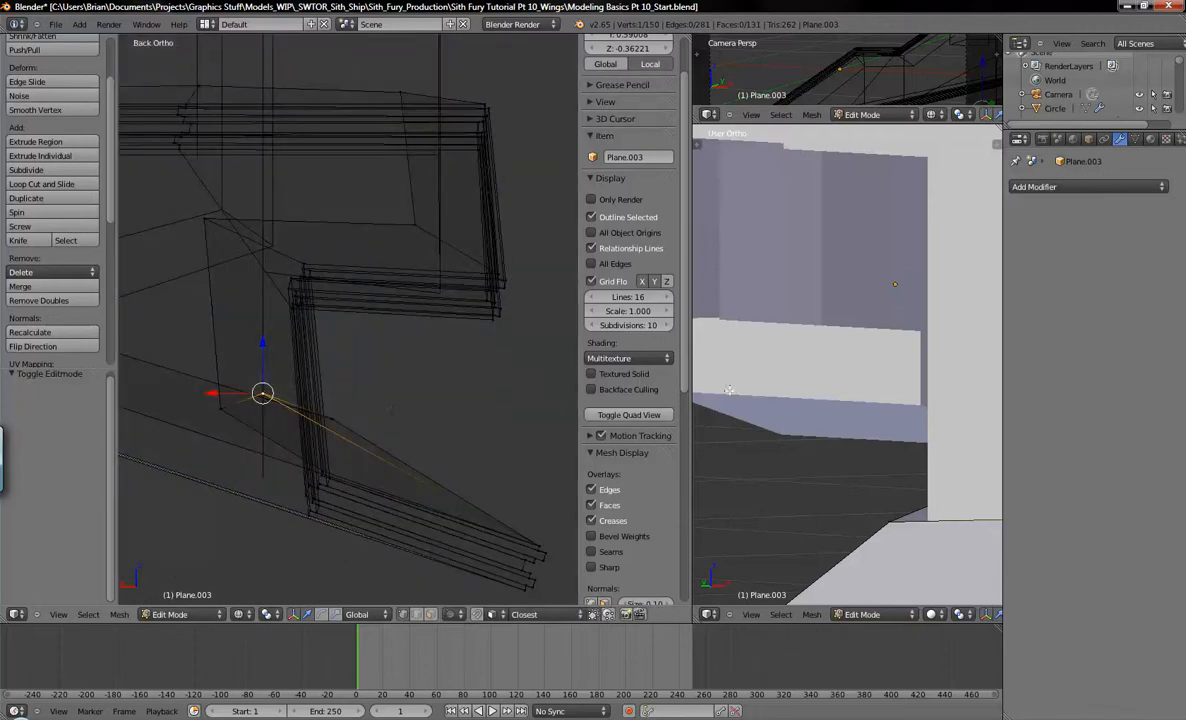
# Move the lower plate's selected inner overhang vertex about -0.064 along X and -0.024 along Z.
pyautogui.scroll(-5, 778, 400)
pyautogui.keyDown('shift'); pyautogui.moveTo(837, 430); pyautogui.dragTo(796, 407, button='middle'); pyautogui.keyUp('shift')
pyautogui.keyDown('shift'); pyautogui.moveTo(913, 382); pyautogui.dragTo(868, 415, button='middle'); pyautogui.keyUp('shift')
pyautogui.scroll(2, 855, 439)
pyautogui.press('g')
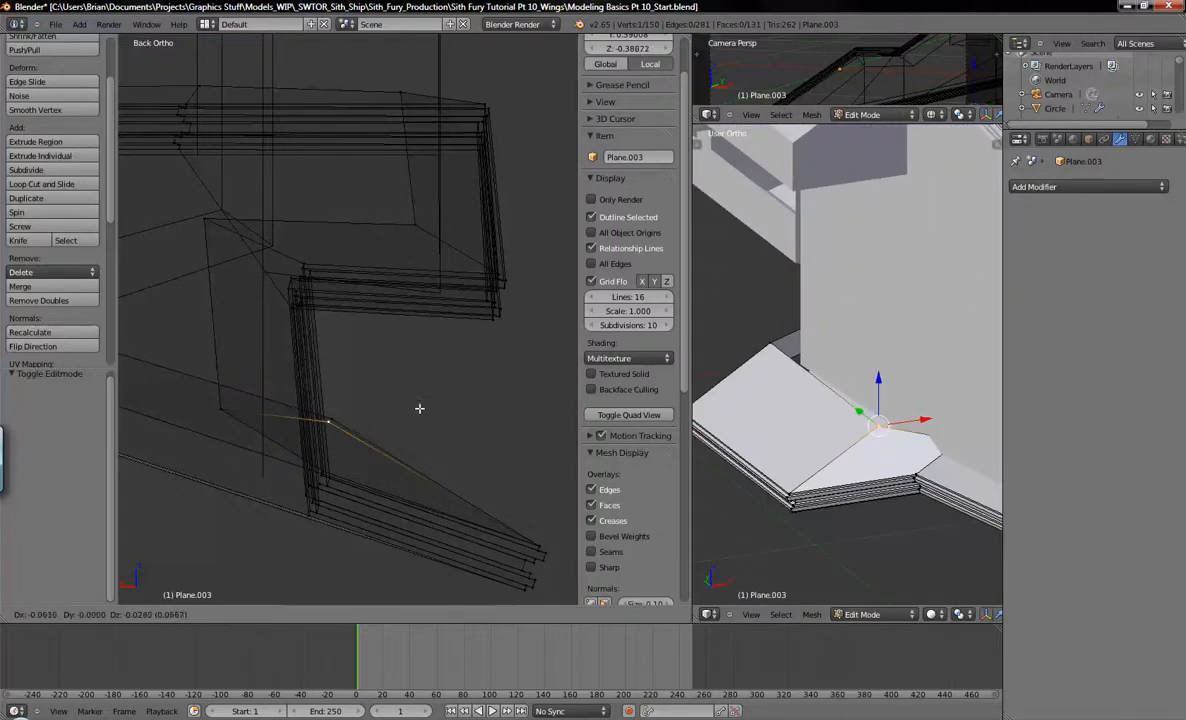
pyautogui.click(446, 382)
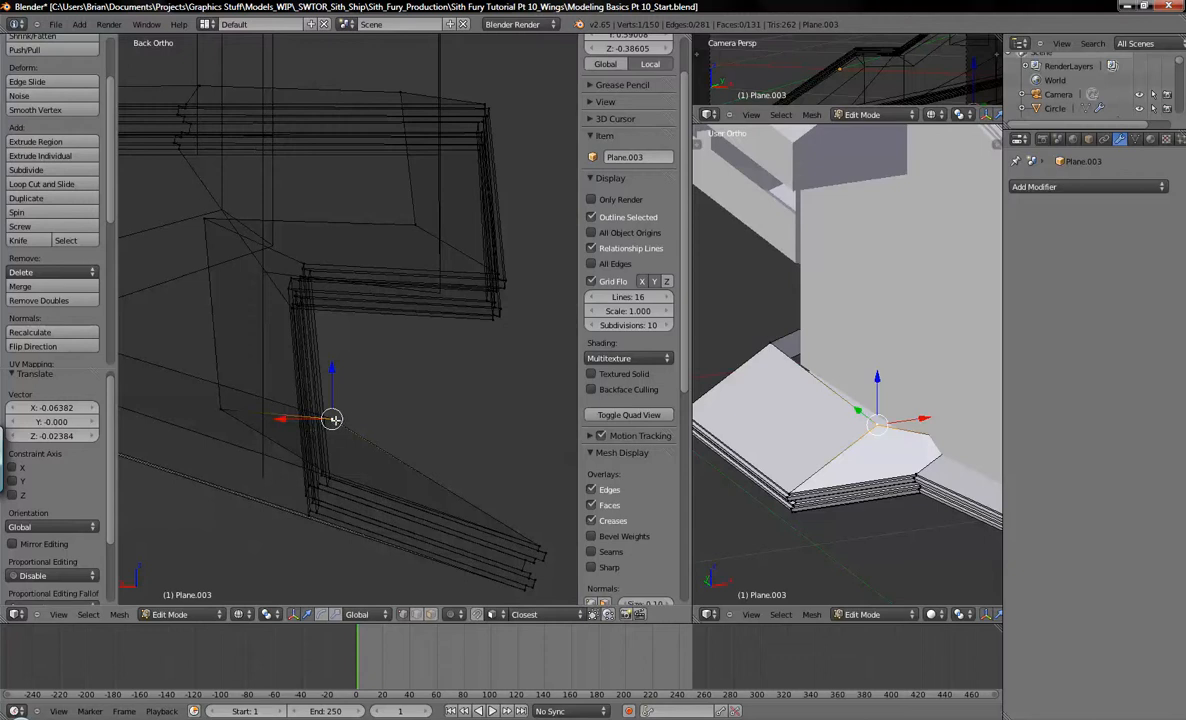
pyautogui.press('g')
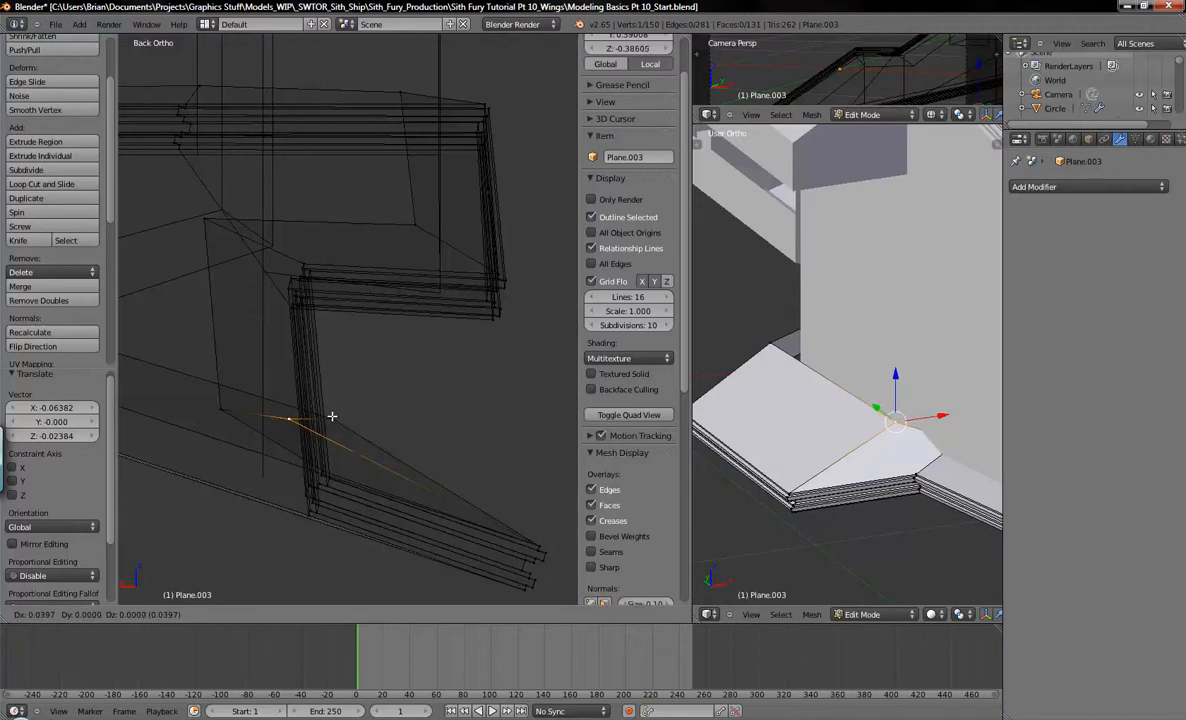
pyautogui.click(388, 422)
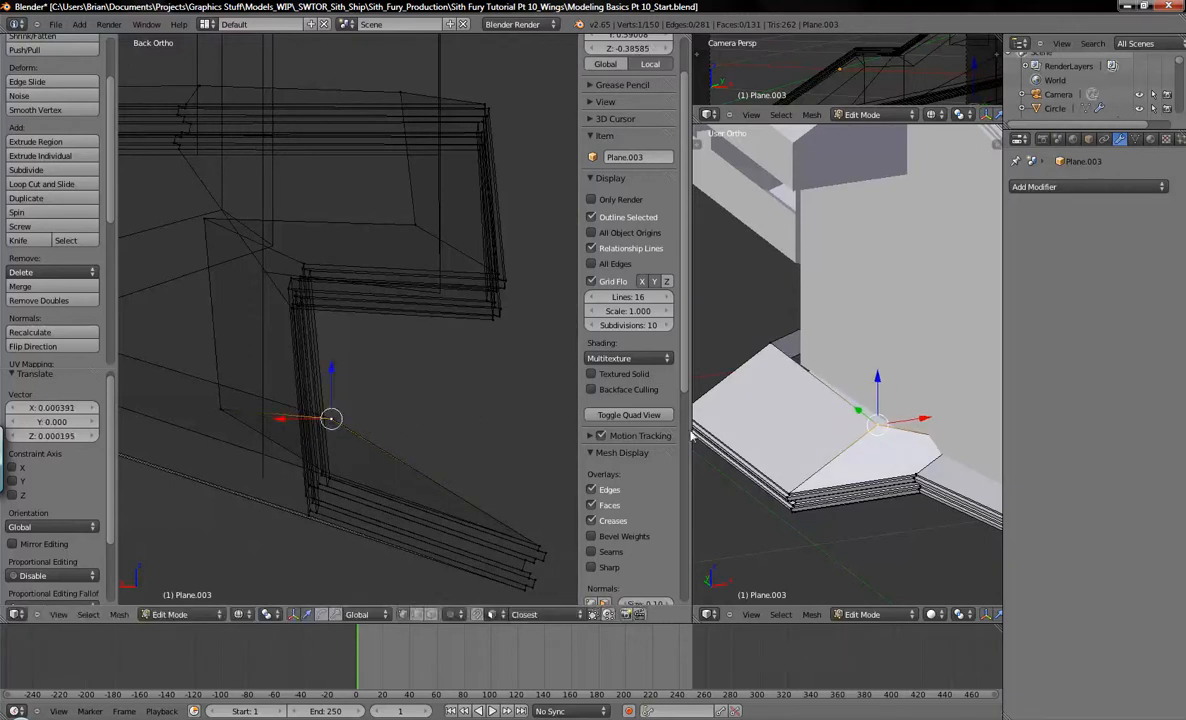
# Add the overhang edge's other end vertex to the selection and move both about -0.190 along X and -0.109 along Z.
pyautogui.keyDown('shift'); pyautogui.rightClick(767, 372); pyautogui.keyUp('shift')
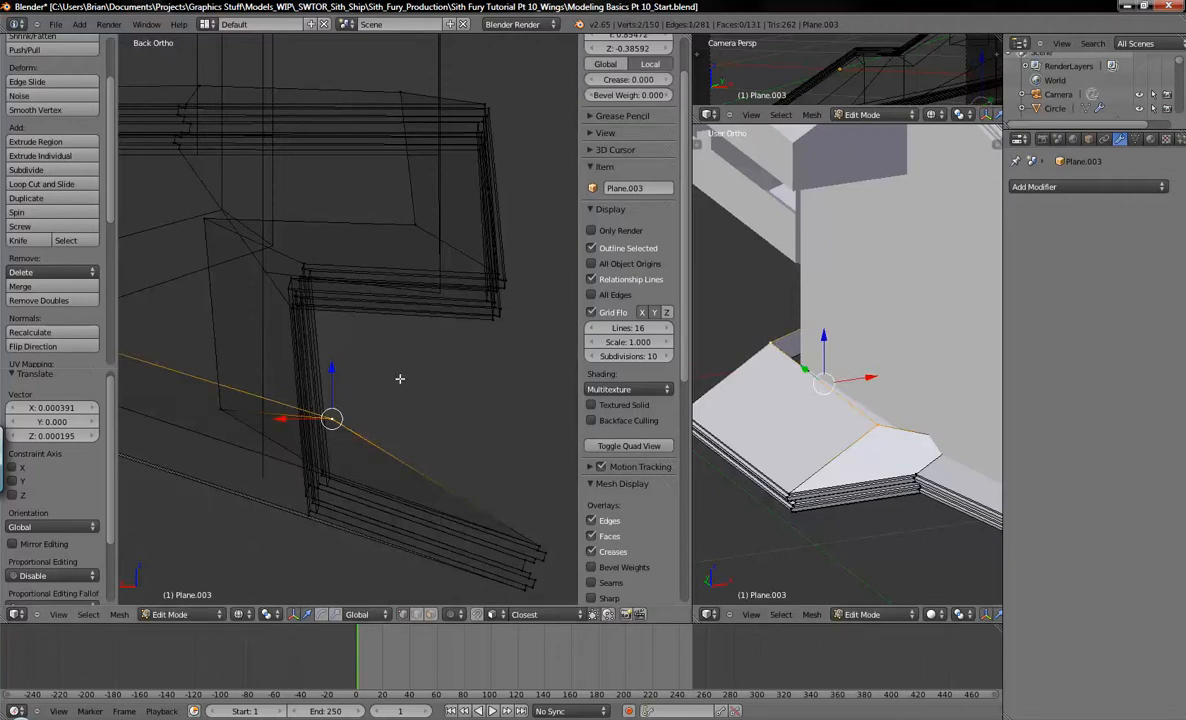
pyautogui.press('g')
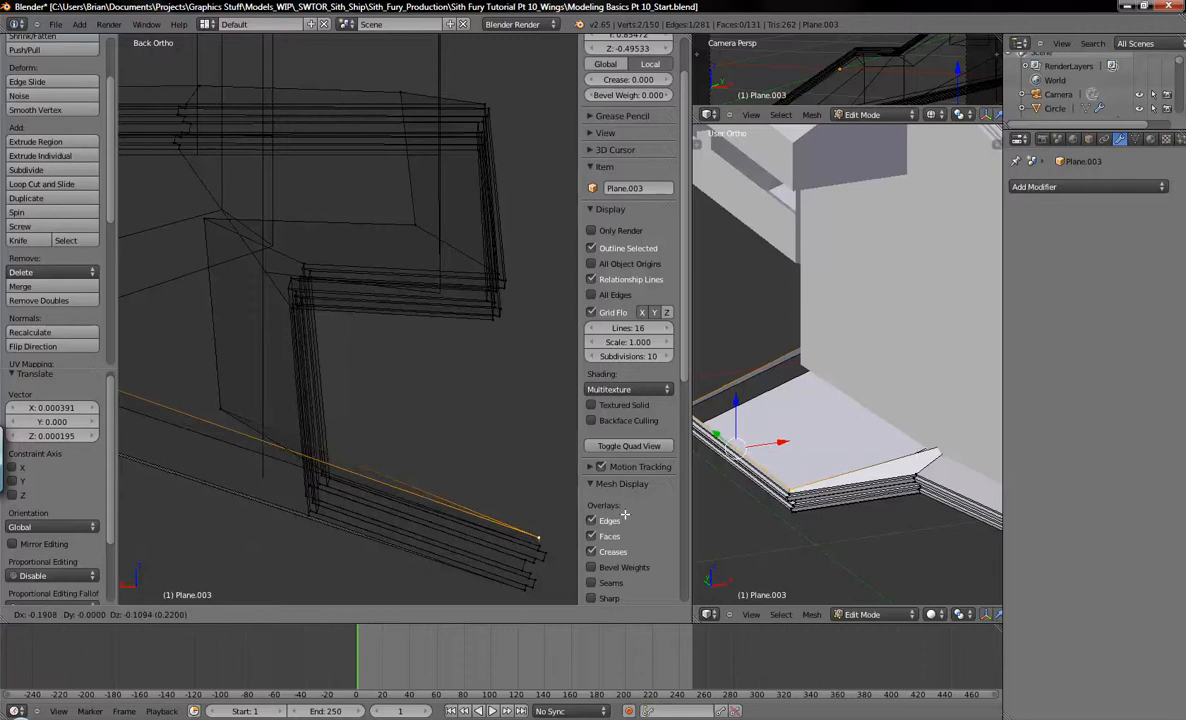
pyautogui.click(625, 513)
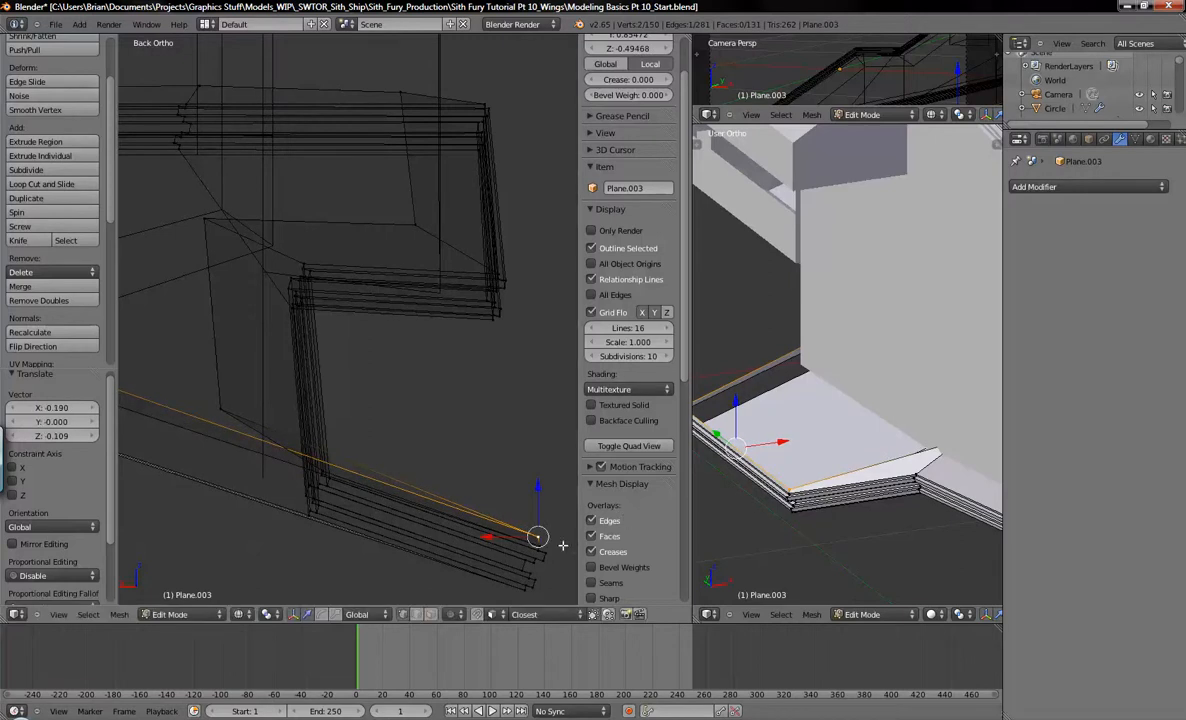
# Extrude the moved overhang edge about 0.298 along X and 0.176 along Z to form a new sloping face.
pyautogui.moveTo(521, 432); pyautogui.dragTo(443, 476, button='middle')
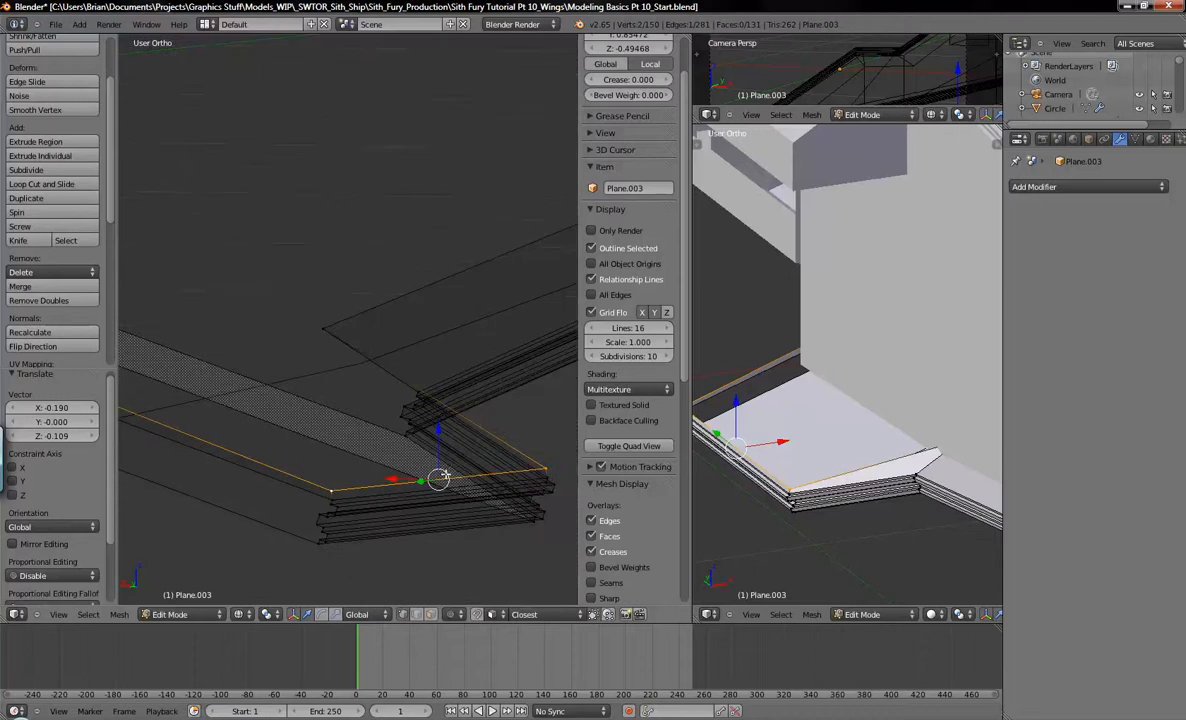
pyautogui.click(416, 615)
pyautogui.moveTo(357, 490); pyautogui.dragTo(418, 483, button='middle')
pyautogui.press('ctrl+KP_1')
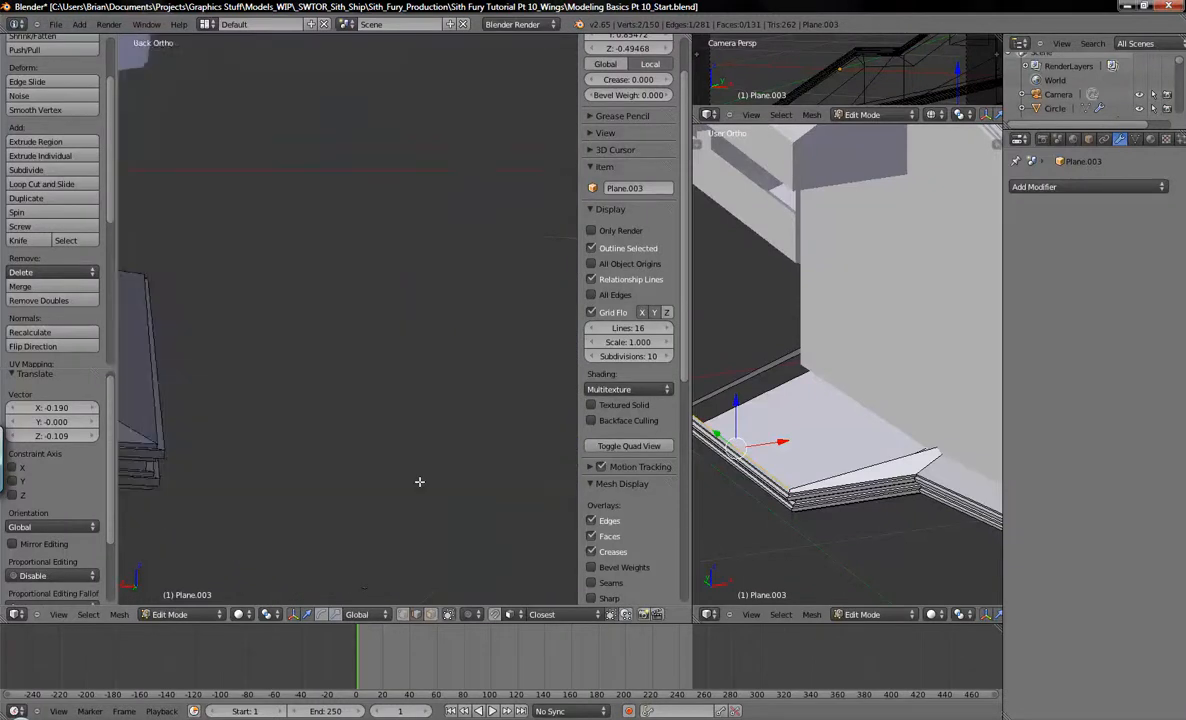
pyautogui.keyDown('shift'); pyautogui.moveTo(250, 430); pyautogui.dragTo(426, 400, button='middle'); pyautogui.keyUp('shift')
pyautogui.keyDown('shift'); pyautogui.moveTo(250, 385); pyautogui.dragTo(455, 450, button='middle'); pyautogui.keyUp('shift')
pyautogui.keyDown('shift'); pyautogui.moveTo(430, 540); pyautogui.dragTo(396, 341, button='middle'); pyautogui.keyUp('shift')
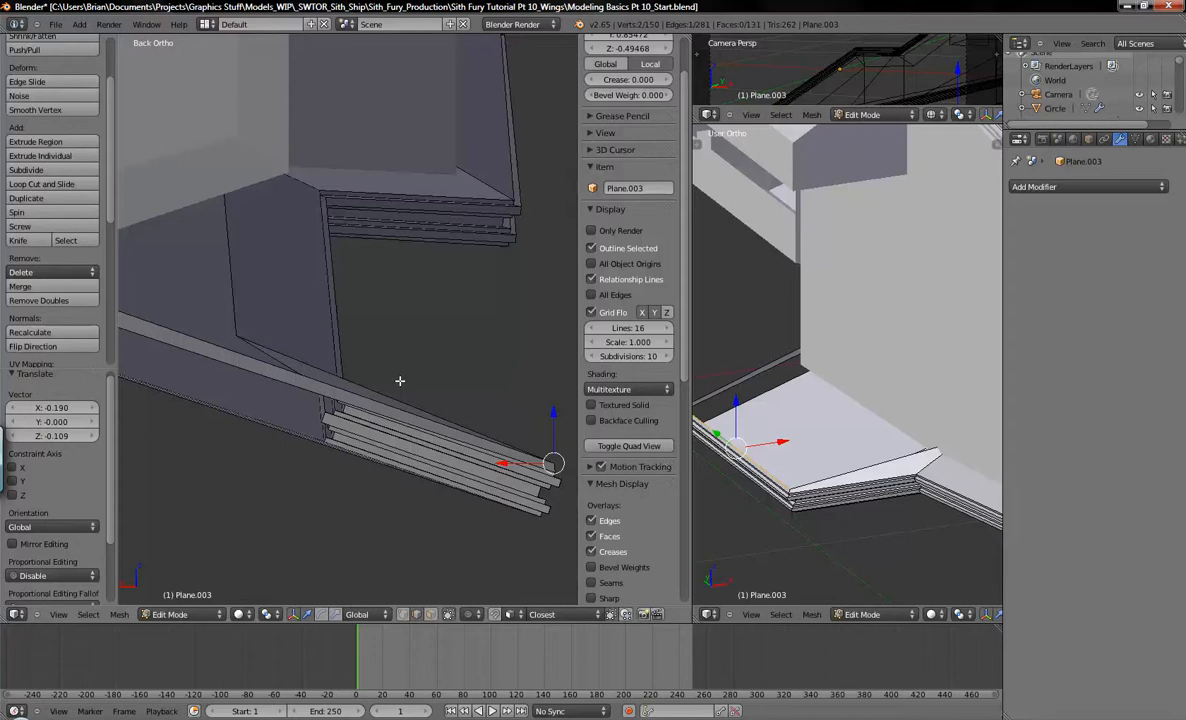
pyautogui.press('e')
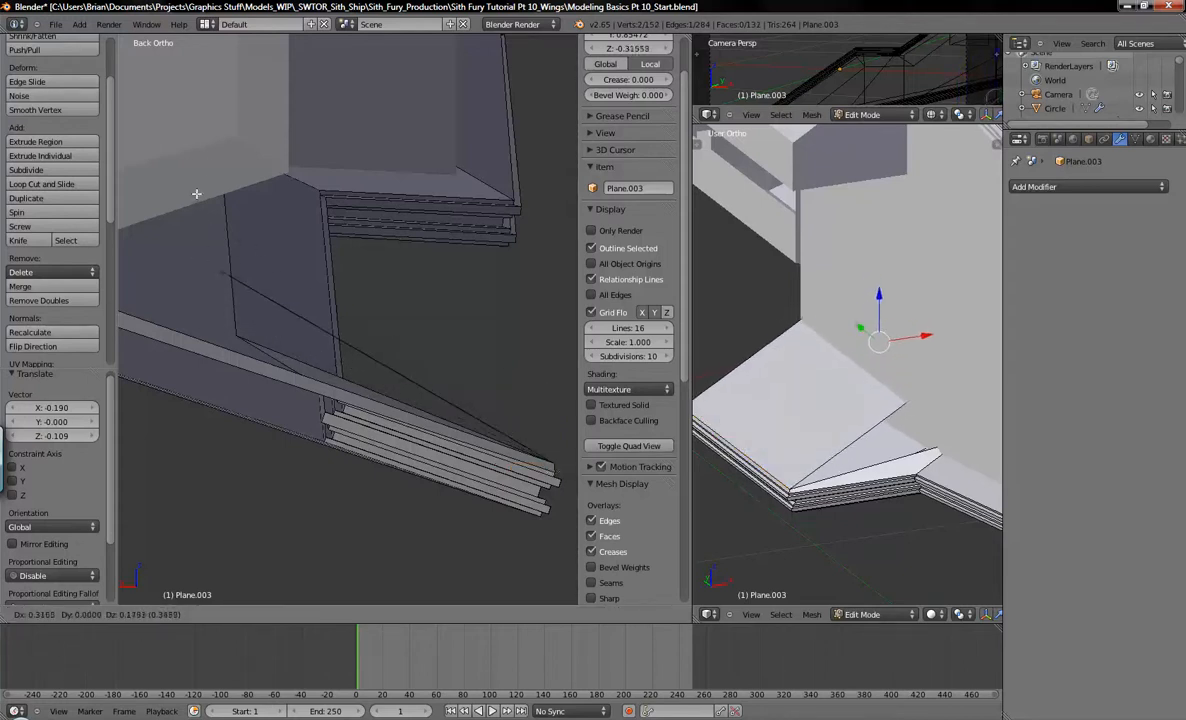
pyautogui.click(210, 197)
pyautogui.moveTo(330, 330); pyautogui.dragTo(396, 399, button='middle')
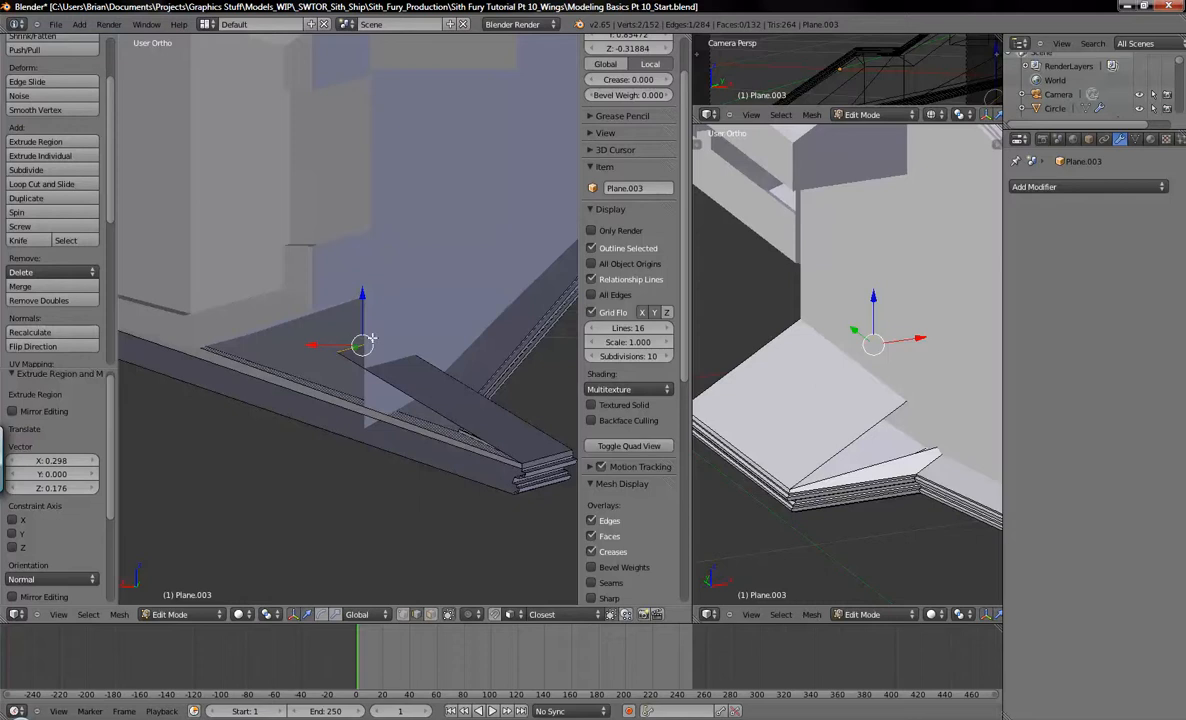
# Shift the extruded edge about -0.026 along X and -0.001 along Z in the back view.
pyautogui.press('ctrl+KP_1')
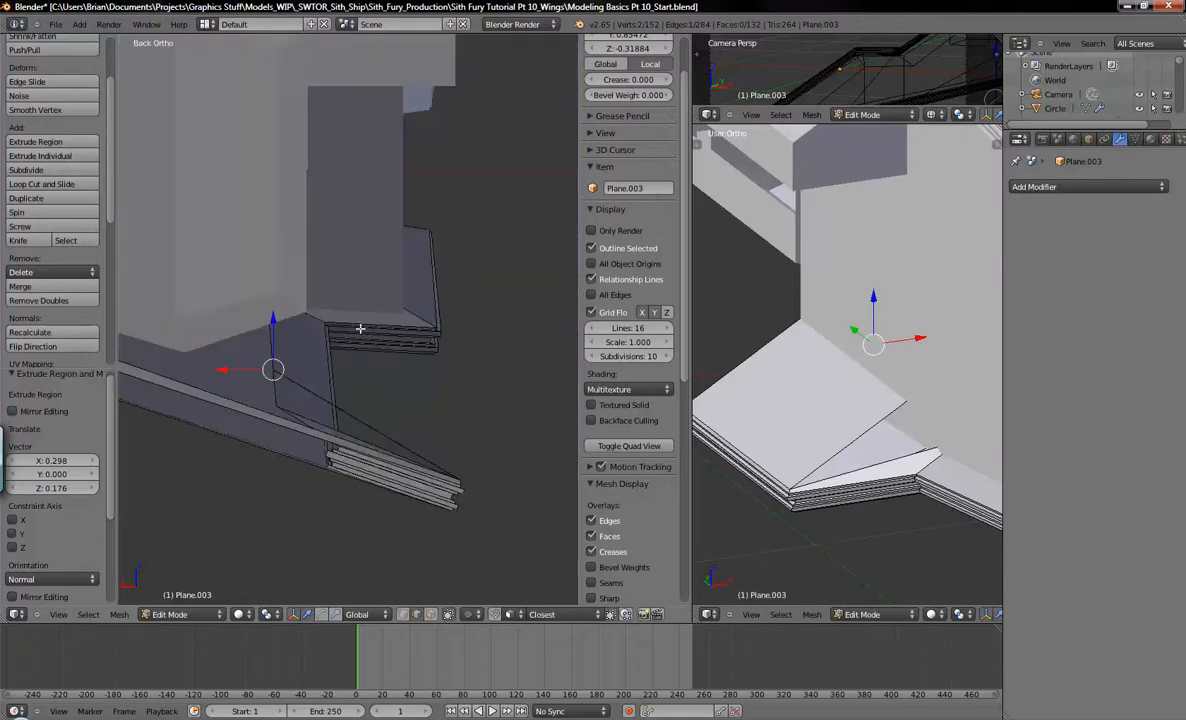
pyautogui.press('g')
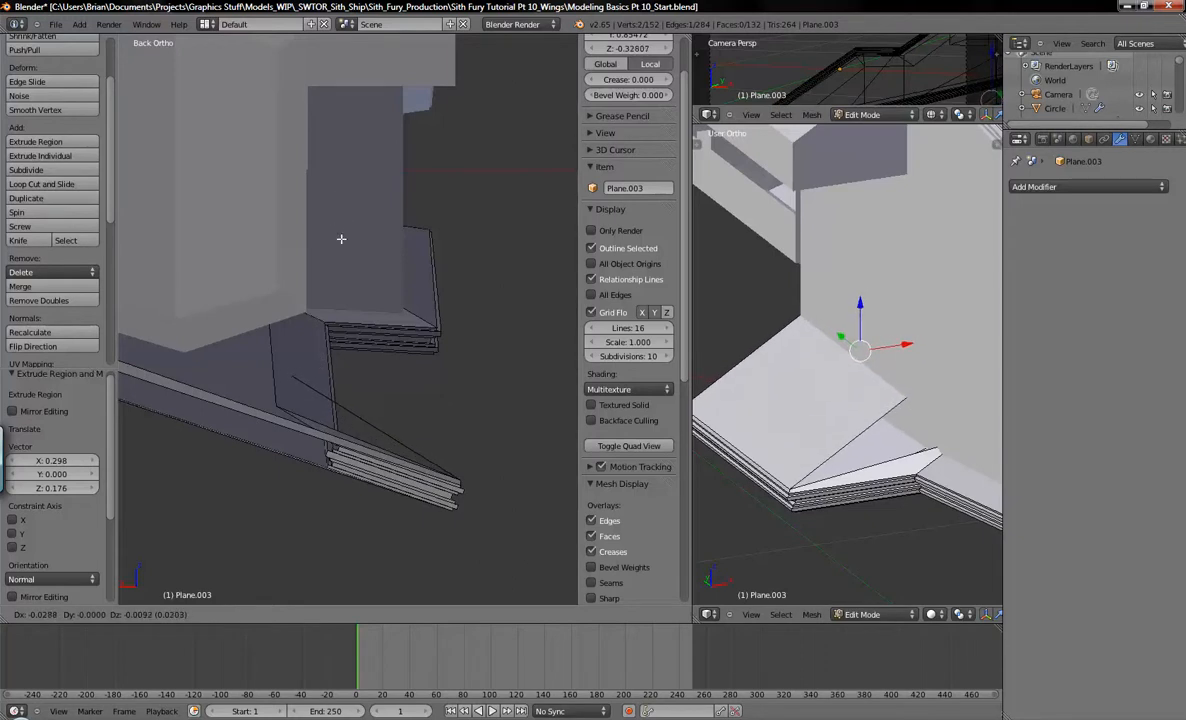
pyautogui.click(327, 202)
# Fill the triangular gap between the new sloping face's corner, the notch vertex and the lower plate's corner with a face.
pyautogui.moveTo(337, 230)
pyautogui.mouseDown(button='middle')
pyautogui.moveTo(244, 320)
pyautogui.moveTo(95, 323)
pyautogui.moveTo(127, 397)
pyautogui.moveTo(146, 402)
pyautogui.mouseUp(button='middle')
pyautogui.press('z')
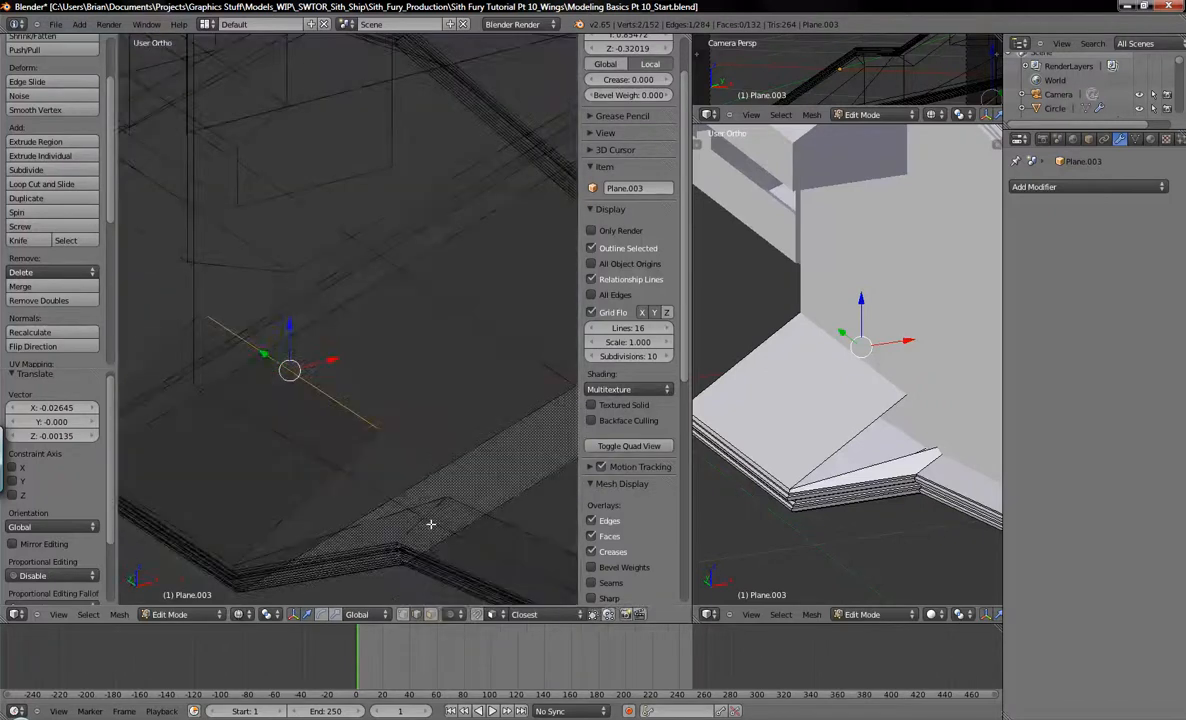
pyautogui.moveTo(431, 524); pyautogui.dragTo(424, 511, button='middle')
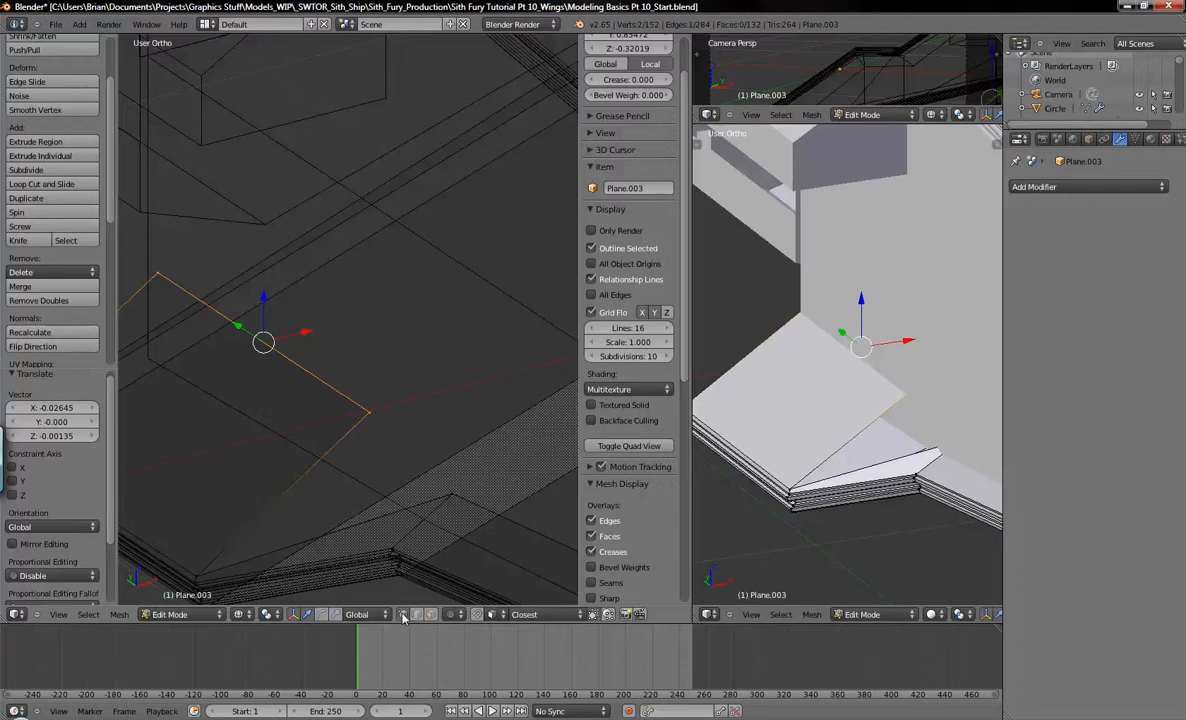
pyautogui.rightClick(372, 428)
pyautogui.keyDown('shift'); pyautogui.rightClick(450, 497); pyautogui.keyUp('shift')
pyautogui.moveTo(464, 502); pyautogui.dragTo(432, 482, button='middle')
pyautogui.press('f')
pyautogui.keyDown('shift'); pyautogui.rightClick(194, 548); pyautogui.keyUp('shift')
pyautogui.press('f')
pyautogui.moveTo(305, 503)
pyautogui.mouseDown(button='middle')
pyautogui.moveTo(383, 515)
pyautogui.moveTo(349, 559)
pyautogui.moveTo(450, 447)
pyautogui.moveTo(342, 453)
pyautogui.moveTo(390, 478)
pyautogui.moveTo(410, 455)
pyautogui.moveTo(357, 426)
pyautogui.moveTo(331, 427)
pyautogui.moveTo(359, 415)
pyautogui.moveTo(299, 408)
pyautogui.moveTo(286, 349)
pyautogui.moveTo(365, 395)
pyautogui.mouseUp(button='middle')
pyautogui.press('z')
pyautogui.press('a')
pyautogui.press('Tab')
# Examine how the lower plate's new sloping face meets the panels and blocks between the two wing plates.
pyautogui.press('Tab')
pyautogui.rightClick(352, 420)
pyautogui.scroll(1, 369, 390)
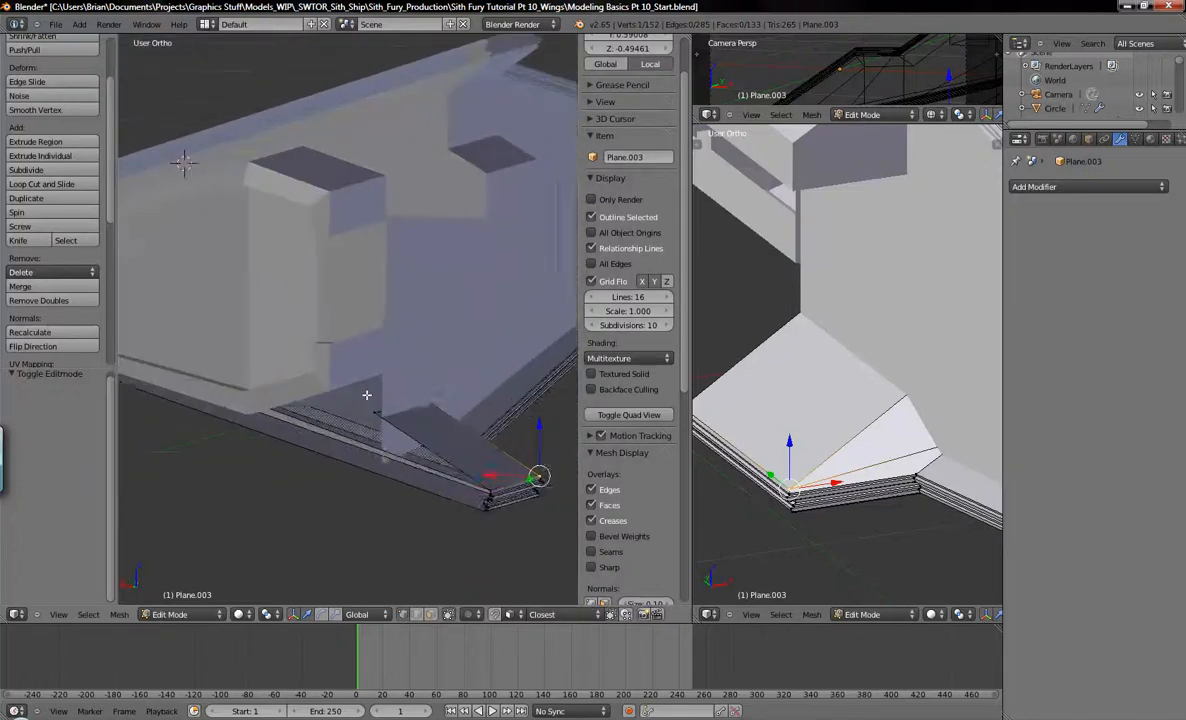
pyautogui.press('Tab')
pyautogui.rightClick(393, 371)
pyautogui.press('Tab')
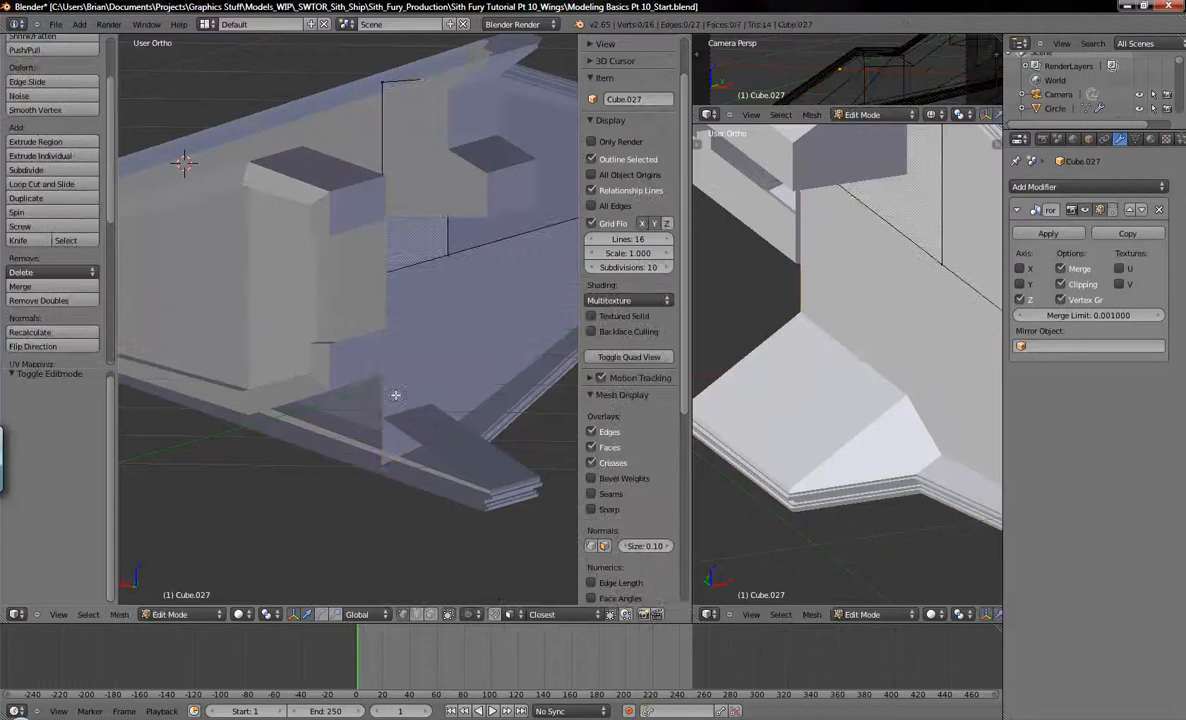
pyautogui.scroll(-5, 403, 421)
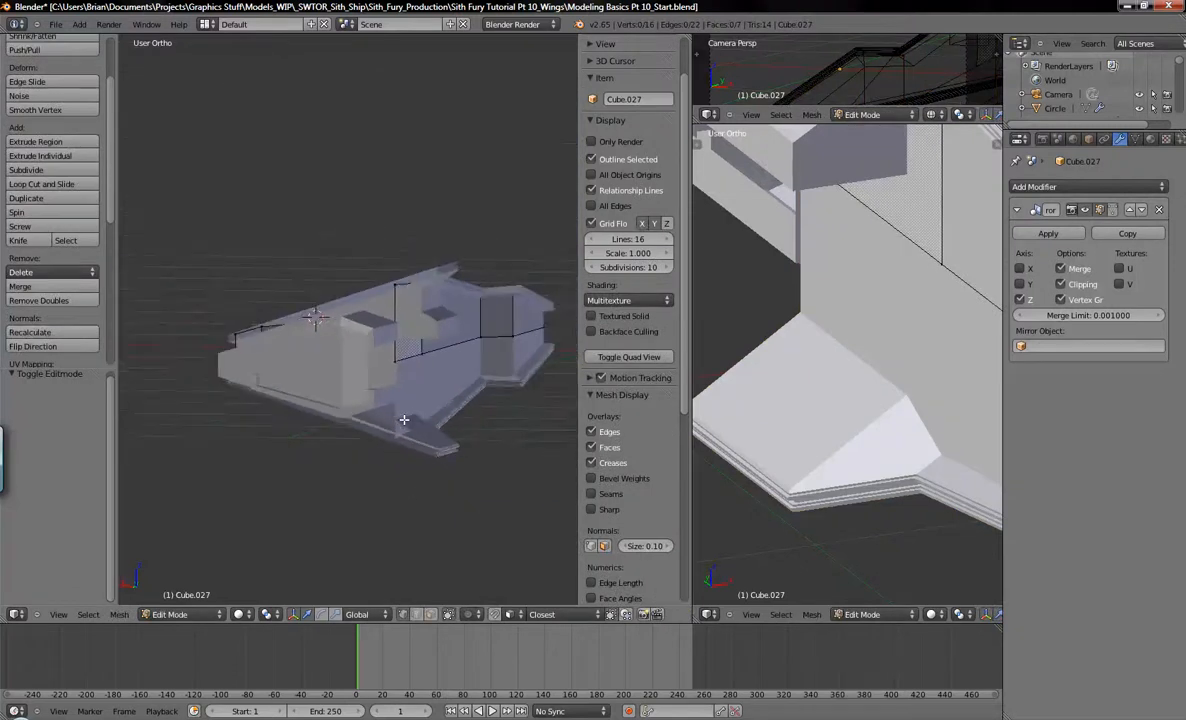
pyautogui.moveTo(403, 420)
pyautogui.mouseDown(button='middle')
pyautogui.moveTo(378, 402)
pyautogui.moveTo(399, 397)
pyautogui.moveTo(356, 397)
pyautogui.moveTo(412, 405)
pyautogui.mouseUp(button='middle')
pyautogui.scroll(3, 407, 390)
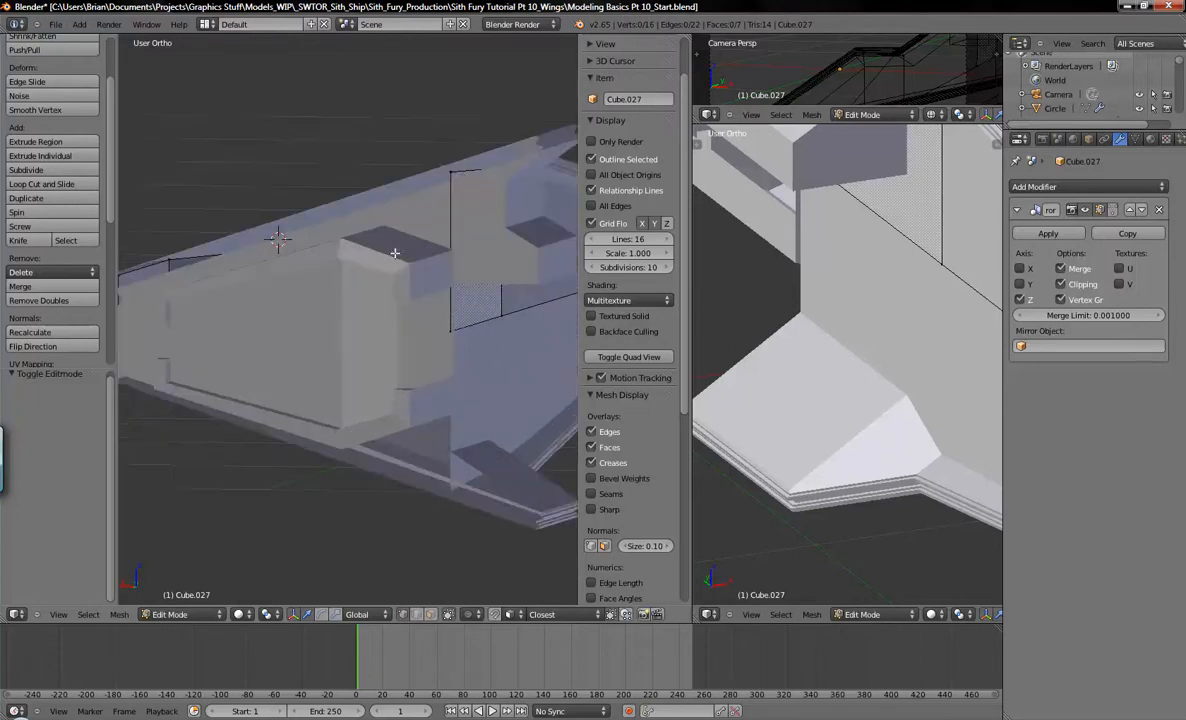
pyautogui.press('Tab')
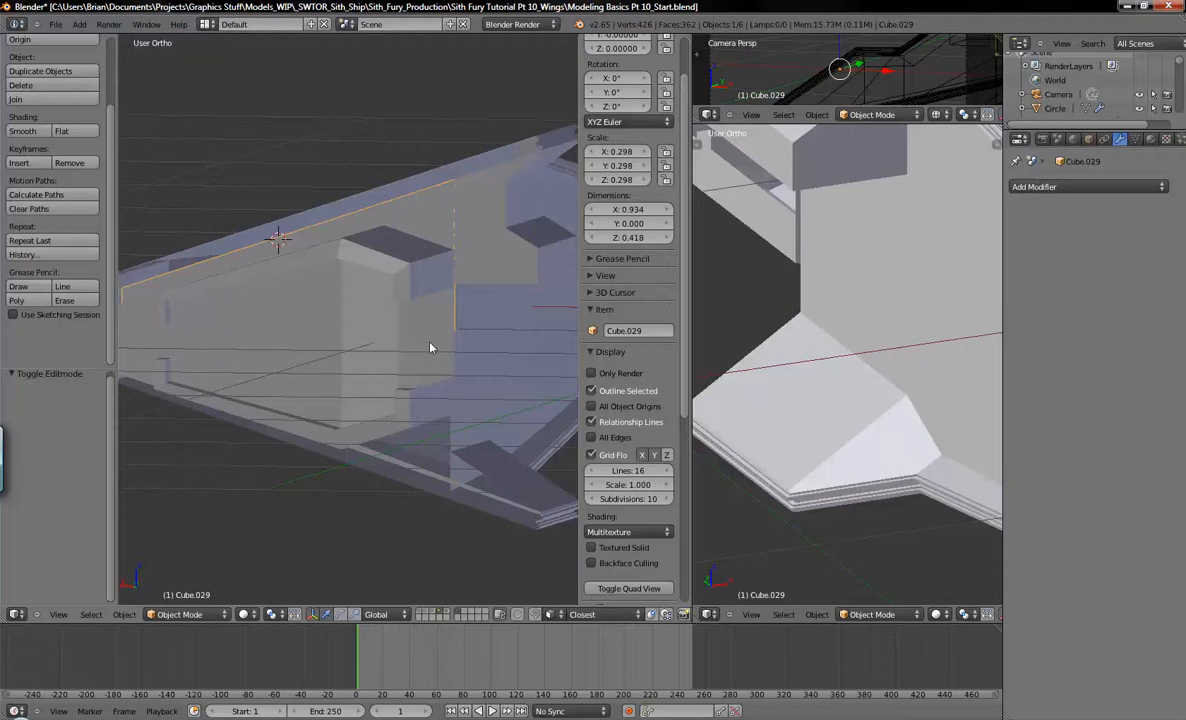
# Set the Z coordinate of the inner panel's lower vertex at the notched end to 0.
pyautogui.press('ctrl+KP_1')
pyautogui.press('z')
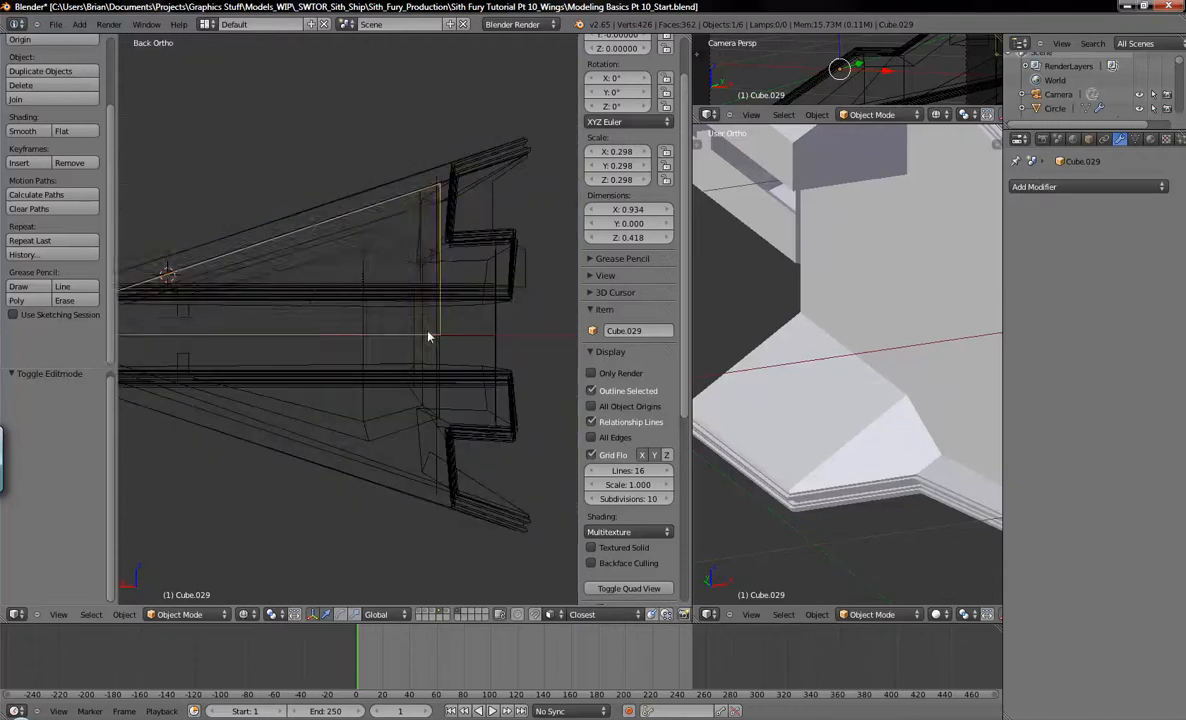
pyautogui.press('Tab')
pyautogui.keyDown('shift'); pyautogui.moveTo(407, 337); pyautogui.dragTo(463, 333, button='middle'); pyautogui.keyUp('shift')
pyautogui.rightClick(499, 330)
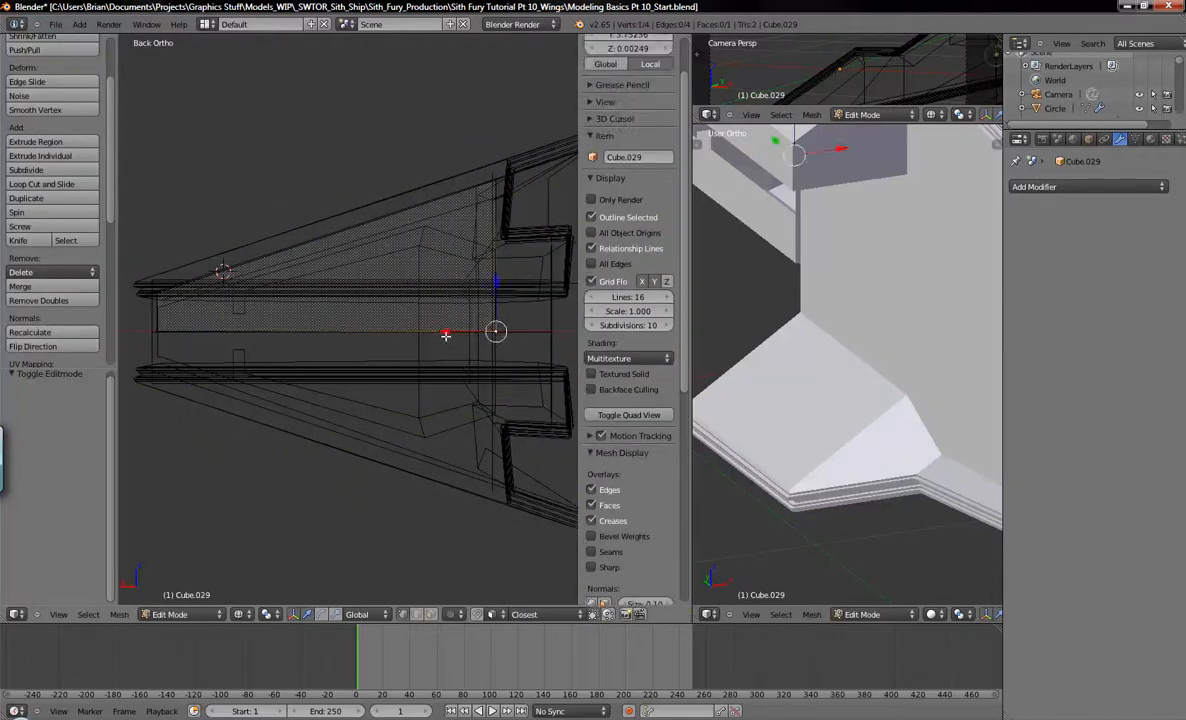
pyautogui.press('b')
pyautogui.moveTo(145, 296); pyautogui.dragTo(519, 345)
pyautogui.moveTo(500, 355); pyautogui.dragTo(450, 405, button='middle')
pyautogui.press('ctrl+KP_1')
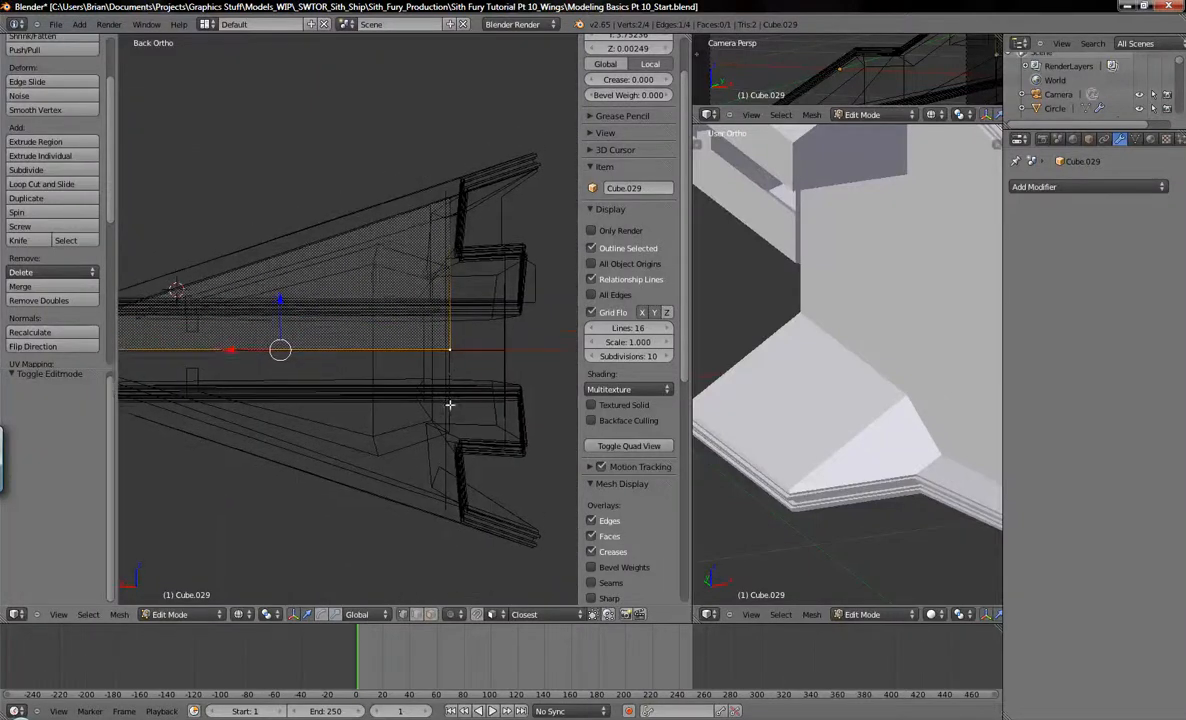
pyautogui.scroll(3, 676, 291)
pyautogui.rightClick(466, 383)
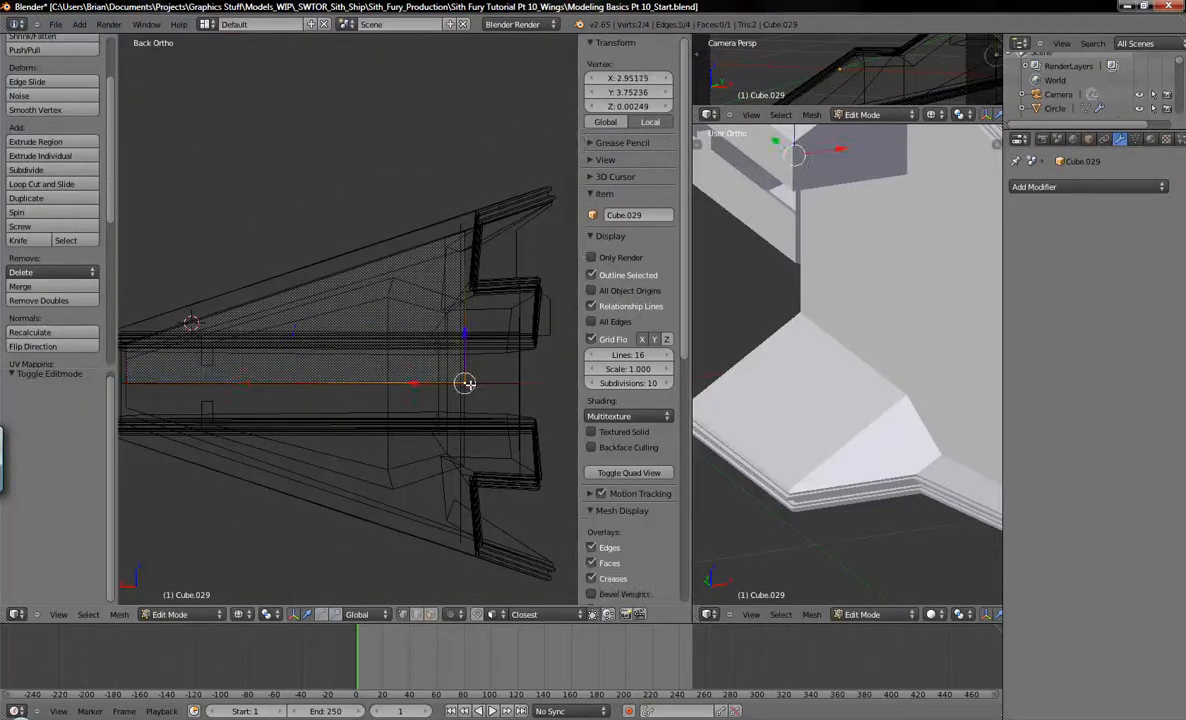
pyautogui.doubleClick(628, 106)
pyautogui.write('0')
pyautogui.press('Return')
# Set the Z coordinate of the inner panel's other lower vertex, near the wing's narrow end, to 0.
pyautogui.keyDown('shift'); pyautogui.moveTo(378, 225); pyautogui.dragTo(478, 215, button='middle'); pyautogui.keyUp('shift')
pyautogui.rightClick(241, 372)
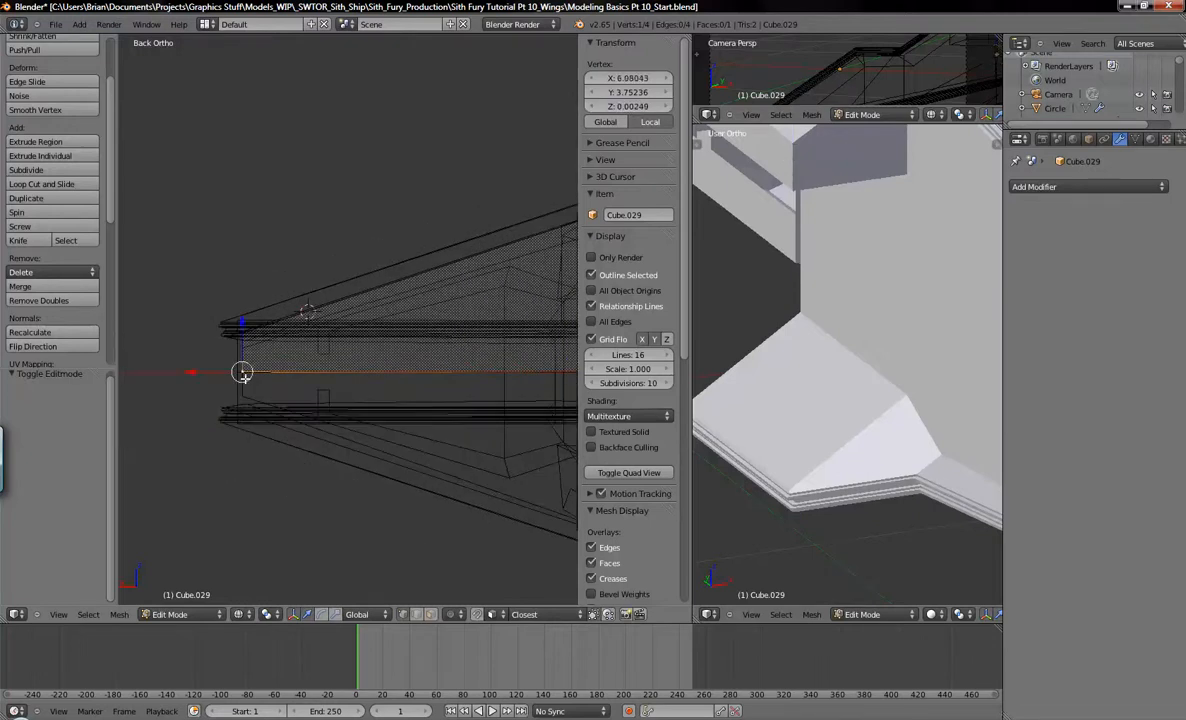
pyautogui.doubleClick(632, 106)
pyautogui.write('0')
pyautogui.press('Return')
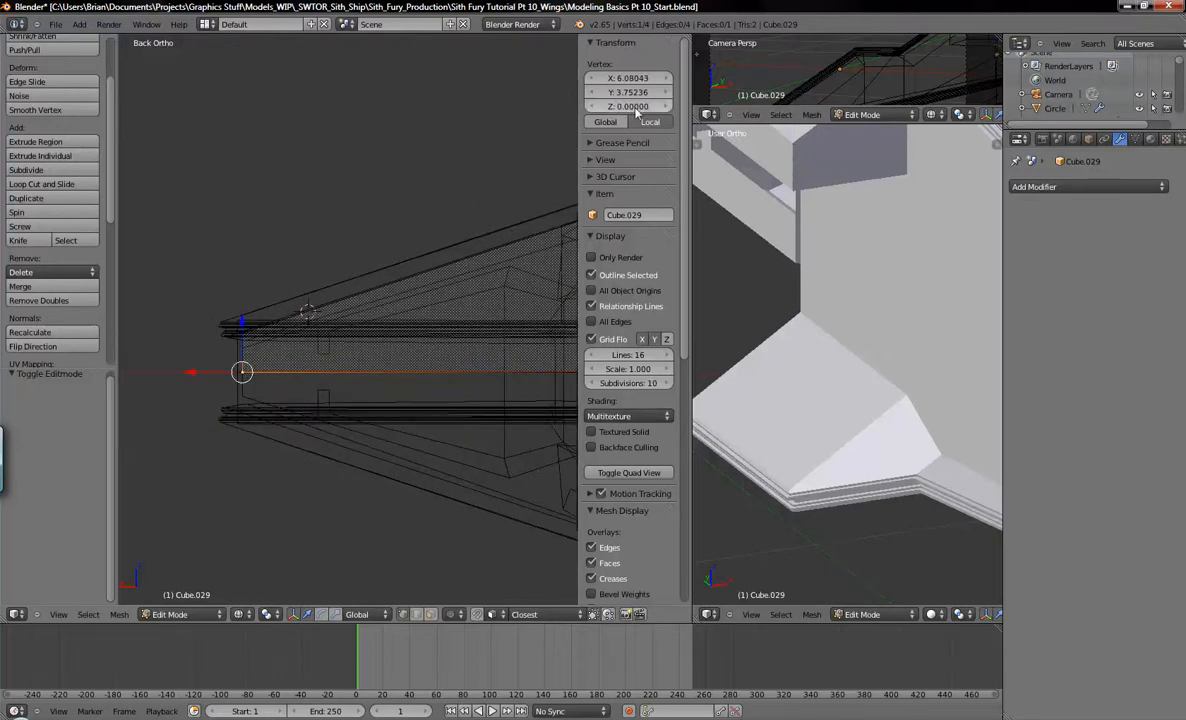
pyautogui.keyDown('shift'); pyautogui.moveTo(440, 297); pyautogui.dragTo(305, 297, button='middle'); pyautogui.keyUp('shift')
pyautogui.press('a')
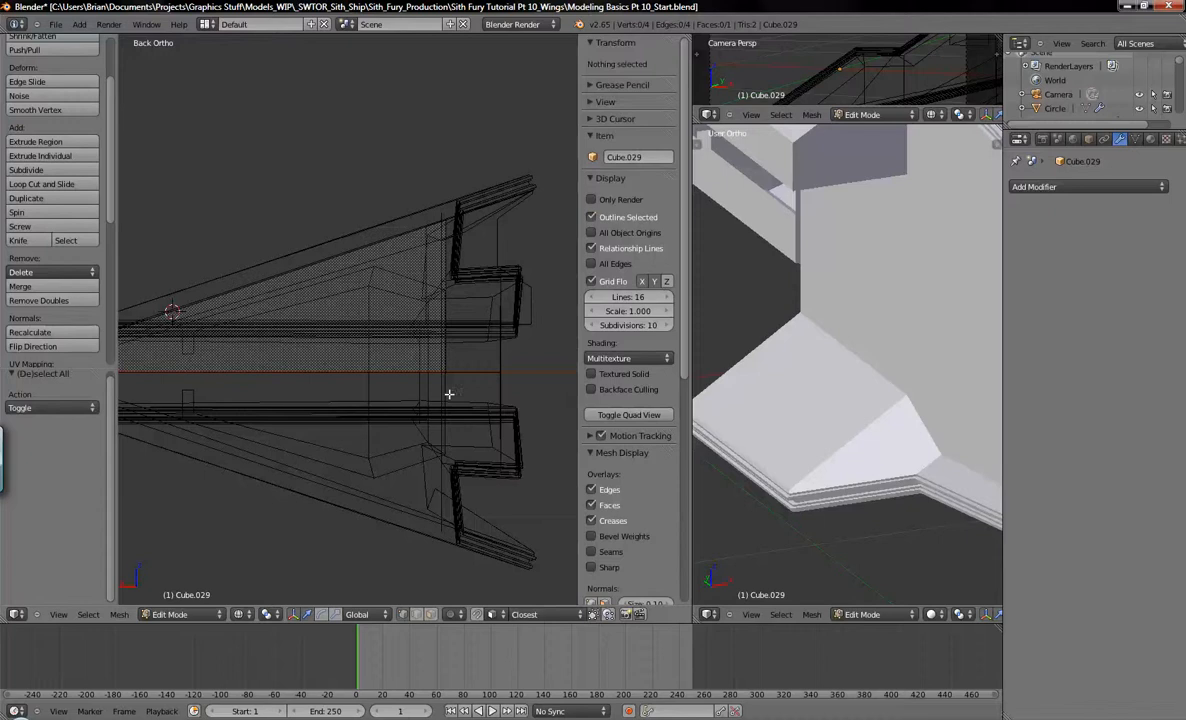
# Add a Mirror modifier to the inner panel and mirror it across the Z axis.
pyautogui.moveTo(449, 394); pyautogui.dragTo(463, 371, button='middle')
pyautogui.press('Tab')
pyautogui.click(1036, 190)
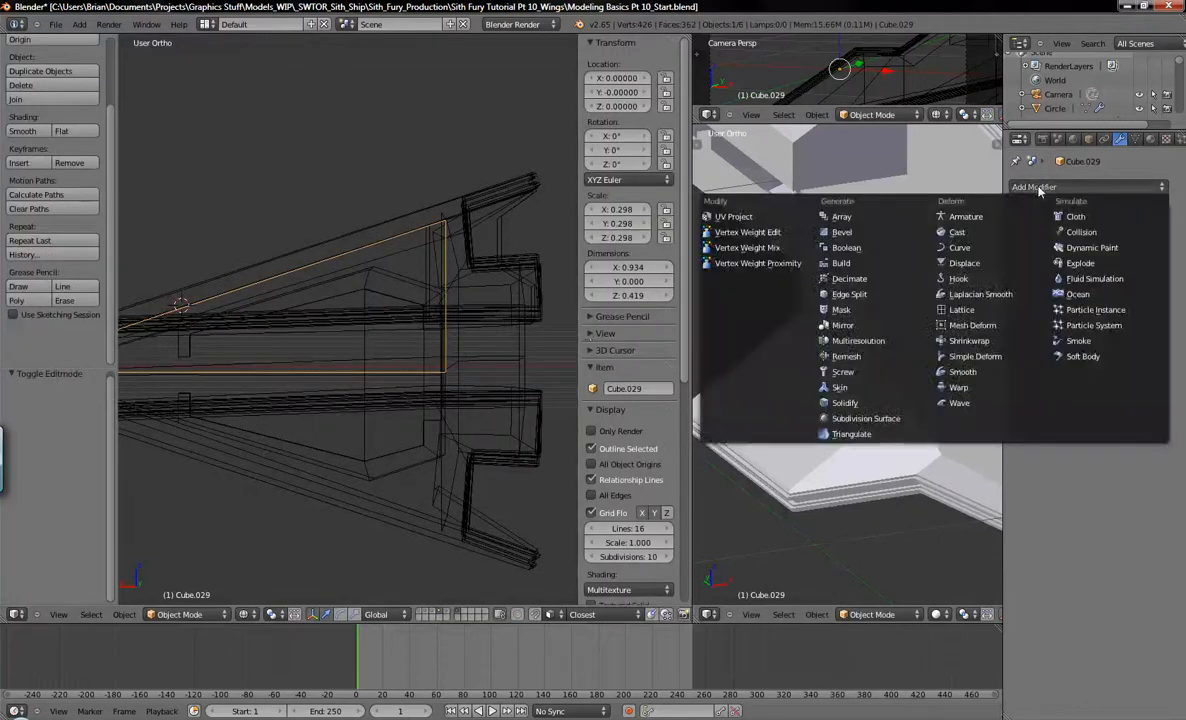
pyautogui.click(798, 305)
pyautogui.click(1020, 300)
# Select the lower wing plate and open its mesh for editing near the sloping face.
pyautogui.moveTo(433, 385)
pyautogui.mouseDown(button='middle')
pyautogui.moveTo(484, 336)
pyautogui.moveTo(508, 357)
pyautogui.moveTo(442, 388)
pyautogui.mouseUp(button='middle')
pyautogui.press('z')
pyautogui.moveTo(393, 448)
pyautogui.mouseDown(button='middle')
pyautogui.moveTo(299, 476)
pyautogui.moveTo(410, 450)
pyautogui.moveTo(339, 446)
pyautogui.mouseUp(button='middle')
pyautogui.scroll(3, 362, 467)
pyautogui.rightClick(355, 488)
pyautogui.press('Tab')
# Examine the open area beside the lower plate's sloping face in both wireframe and solid shading.
pyautogui.press('z')
pyautogui.press('z')
pyautogui.press('z')
pyautogui.press('z')
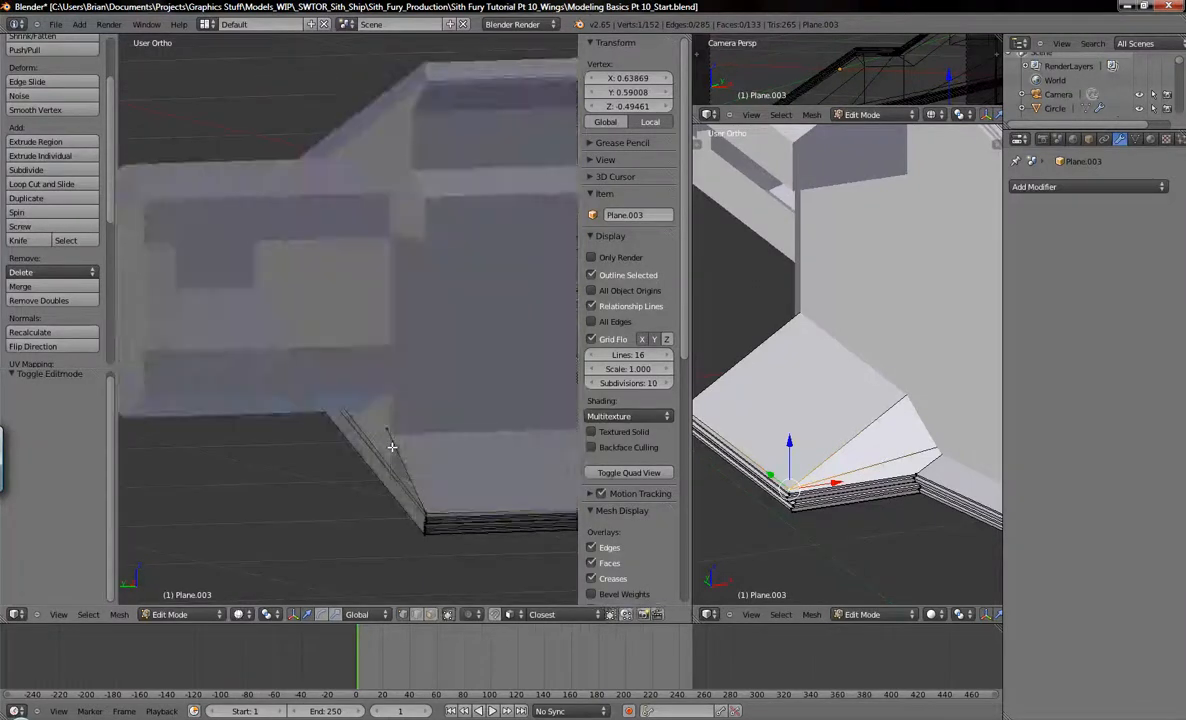
pyautogui.press('z')
pyautogui.press('a')
pyautogui.press('z')
pyautogui.press('z')
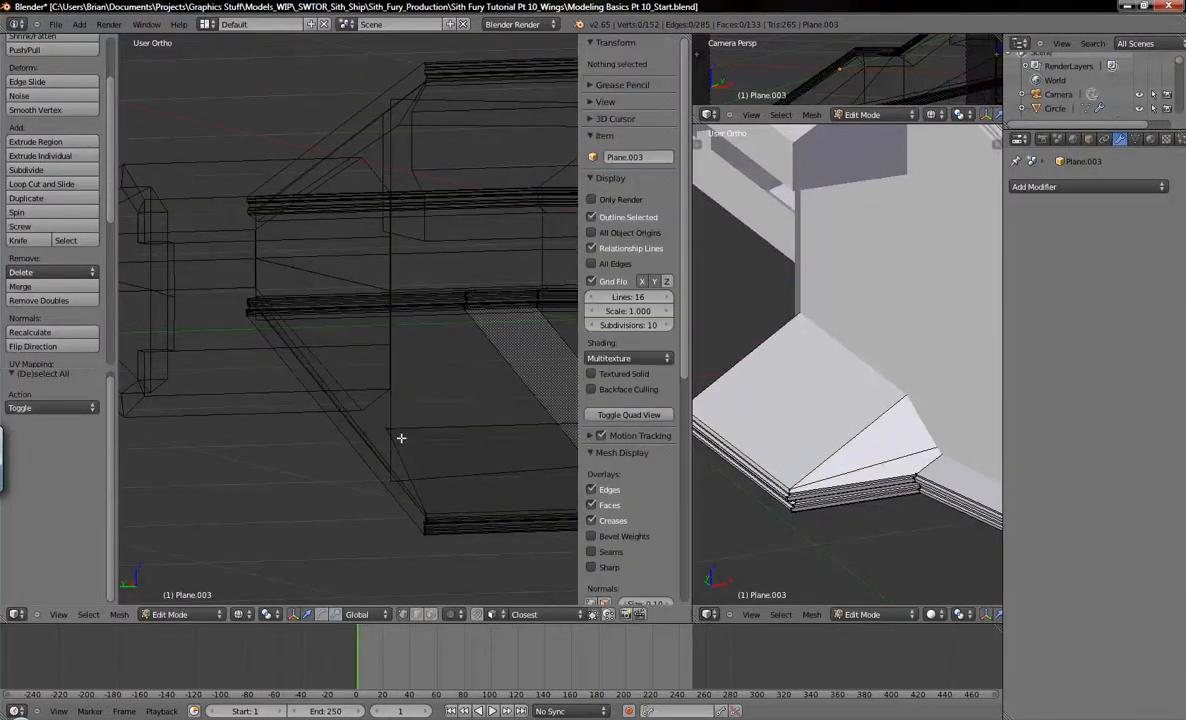
pyautogui.press('z')
pyautogui.press('a')
pyautogui.press('a')
pyautogui.press('z')
# Fill the triangle between the sloping face's free corner and the two ends of the lower plate's slanted edge with a face.
pyautogui.rightClick(388, 429)
pyautogui.scroll(8, 300, 331)
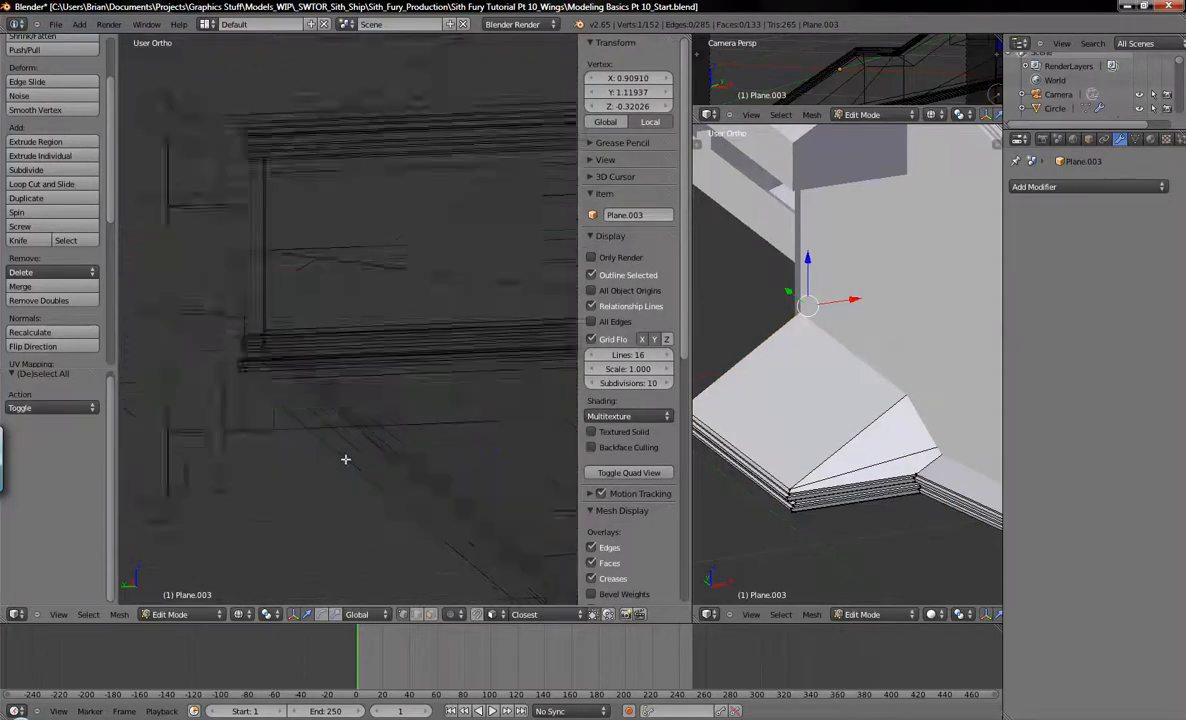
pyautogui.keyDown('shift'); pyautogui.moveTo(256, 338); pyautogui.dragTo(288, 416, button='middle'); pyautogui.keyUp('shift')
pyautogui.keyDown('shift'); pyautogui.rightClick(211, 273); pyautogui.keyUp('shift')
pyautogui.scroll(-8, 334, 400)
pyautogui.keyDown('shift'); pyautogui.moveTo(398, 423); pyautogui.dragTo(258, 237, button='middle'); pyautogui.keyUp('shift')
pyautogui.keyDown('shift'); pyautogui.rightClick(446, 424); pyautogui.keyUp('shift')
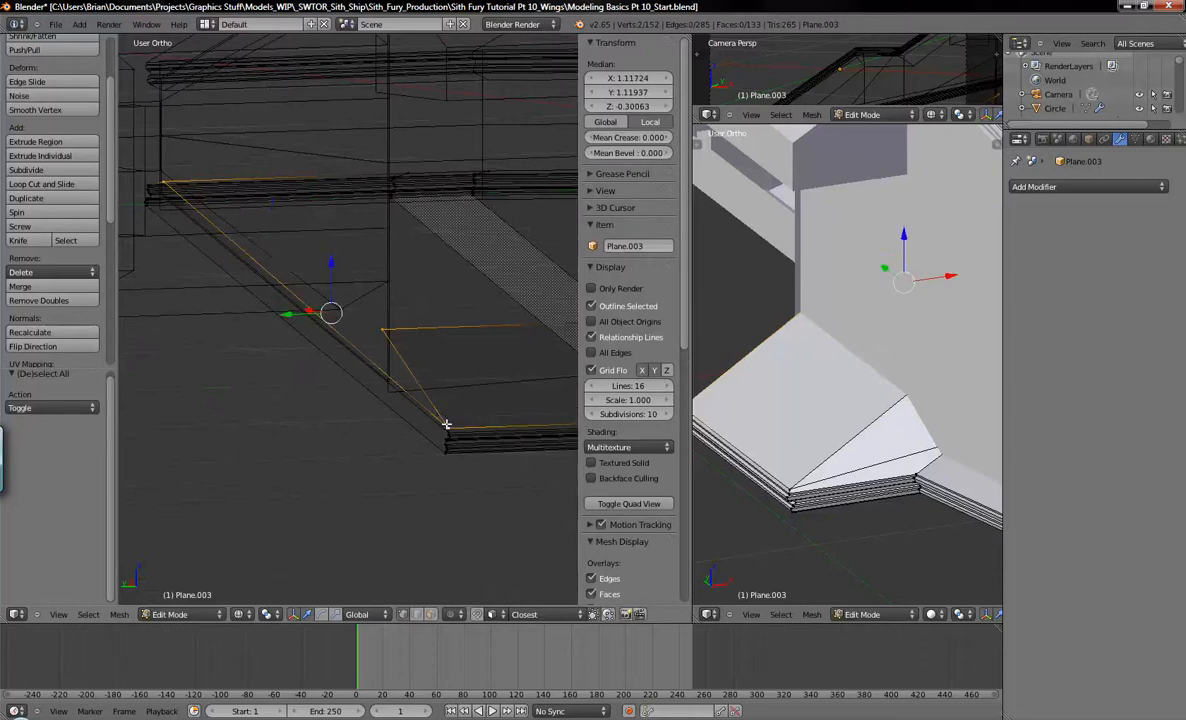
pyautogui.press('f')
pyautogui.press('a')
pyautogui.press('z')
pyautogui.moveTo(418, 363)
pyautogui.keyDown('shift'); pyautogui.mouseDown(button='middle')
pyautogui.moveTo(438, 341)
pyautogui.moveTo(468, 344)
pyautogui.mouseUp(button='middle'); pyautogui.keyUp('shift')
pyautogui.press('a')
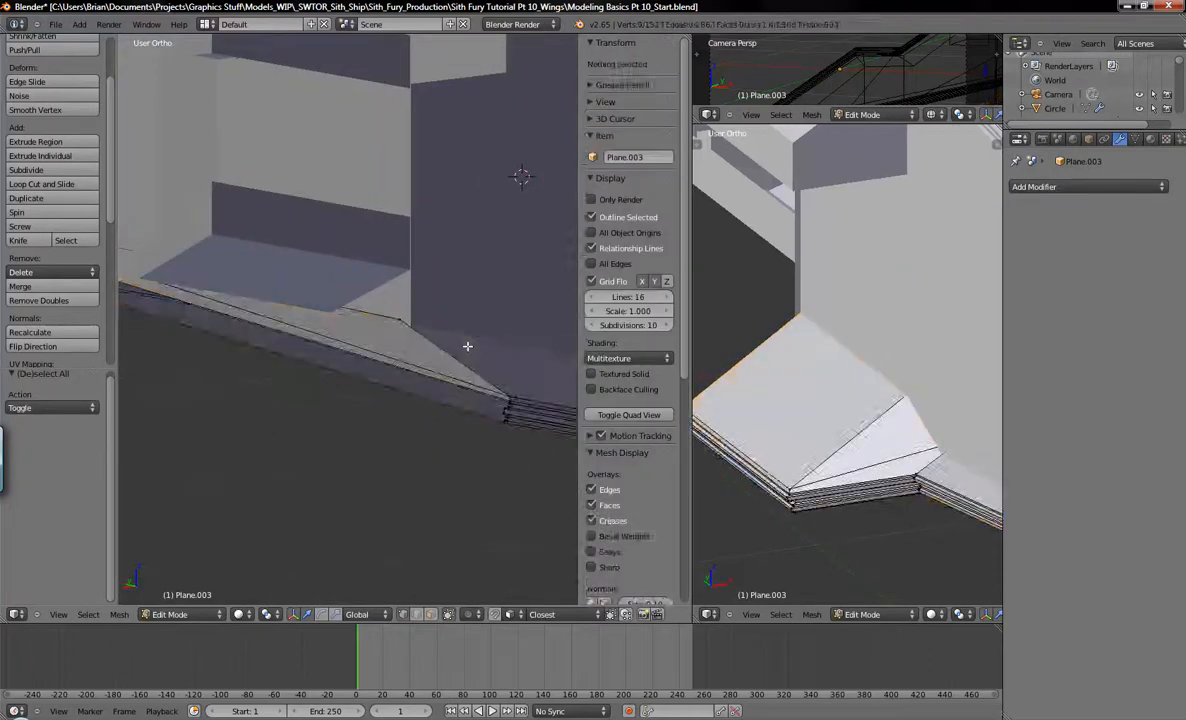
pyautogui.press('Tab')
# Inspect the assembled wing's plates, panels and blocks from several sides and clear the selection.
pyautogui.keyDown('shift'); pyautogui.moveTo(460, 373); pyautogui.dragTo(328, 360, button='middle'); pyautogui.keyUp('shift')
pyautogui.moveTo(418, 410); pyautogui.dragTo(380, 428, button='middle')
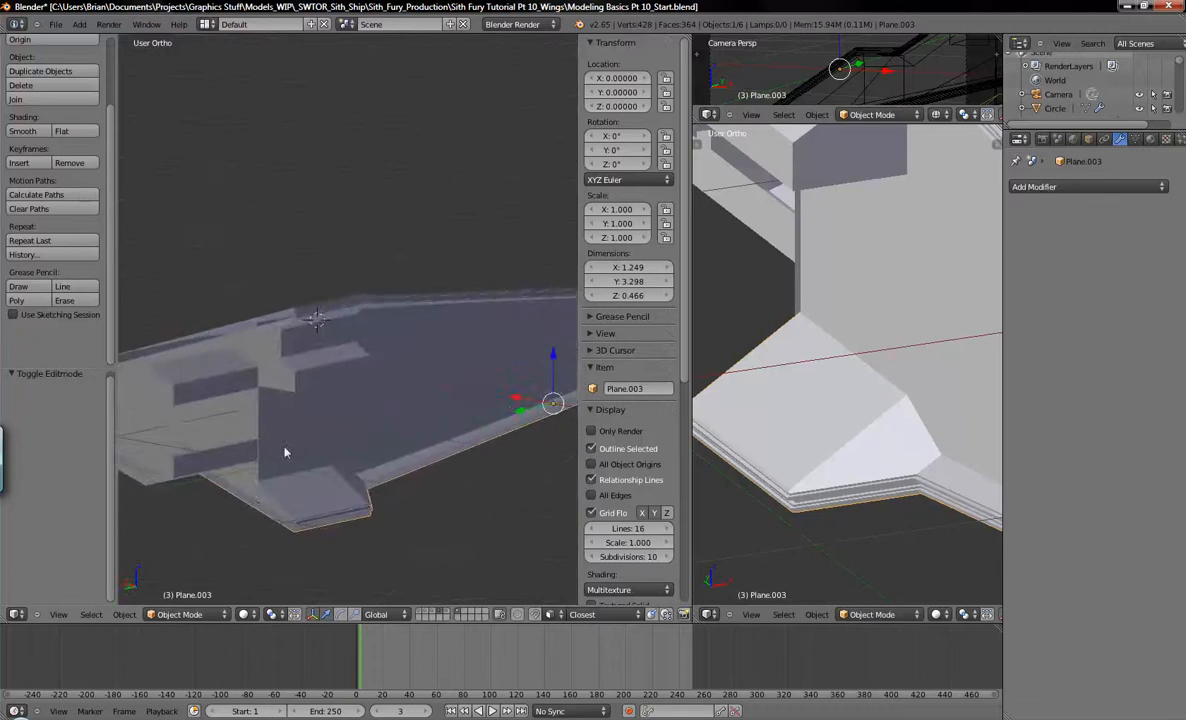
pyautogui.moveTo(335, 291); pyautogui.dragTo(327, 421, button='middle')
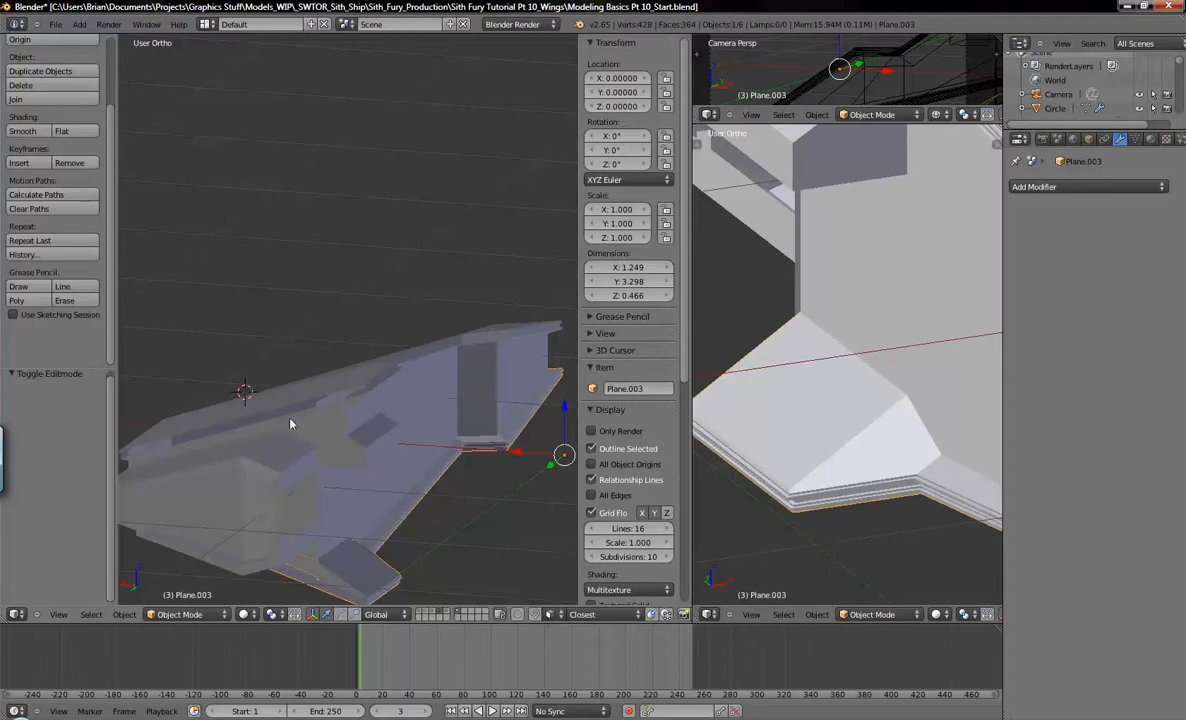
pyautogui.moveTo(356, 407); pyautogui.dragTo(336, 434, button='middle')
pyautogui.press('Tab')
pyautogui.press('Tab')
pyautogui.press('a')
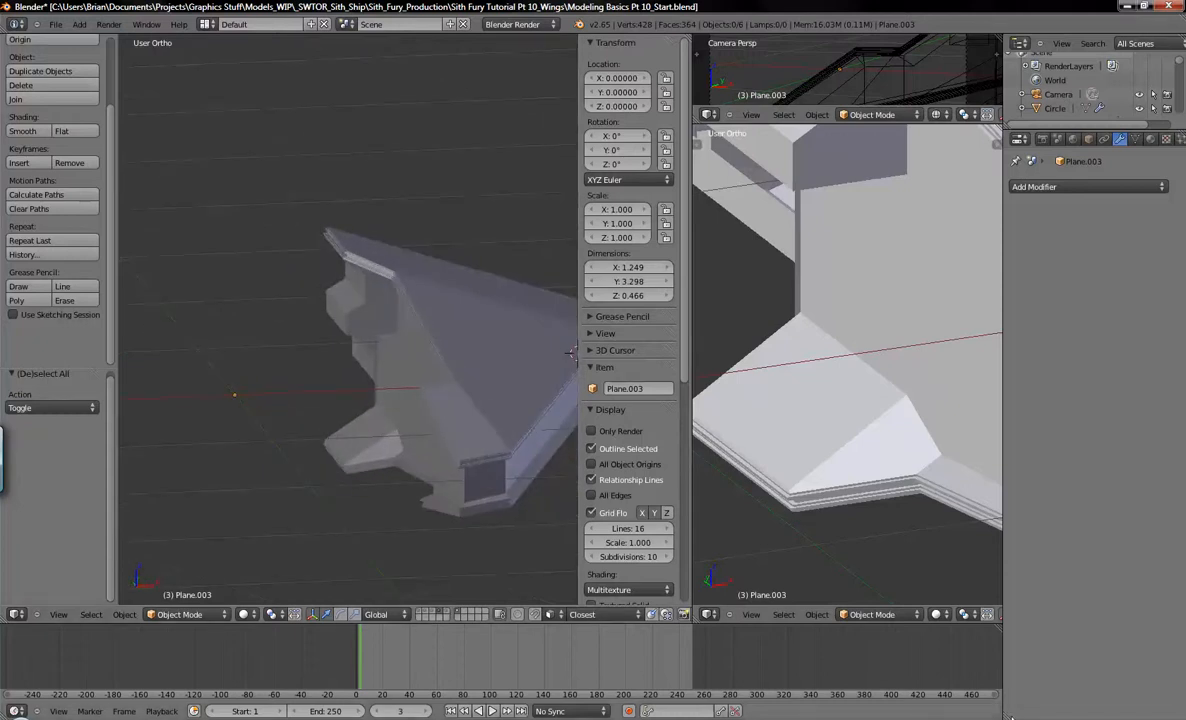
# Switch the properties area and the secondary 3D view to text editors.
pyautogui.hotkey('shift', 'F11')
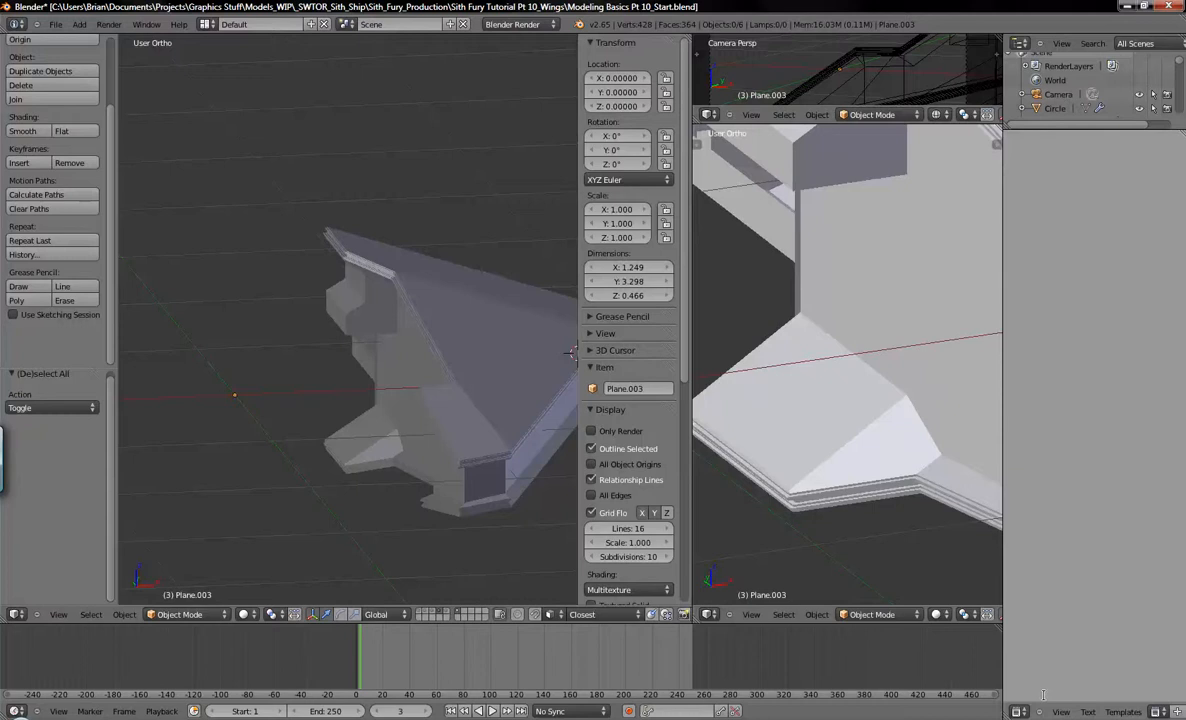
pyautogui.hotkey('shift', 'F11')
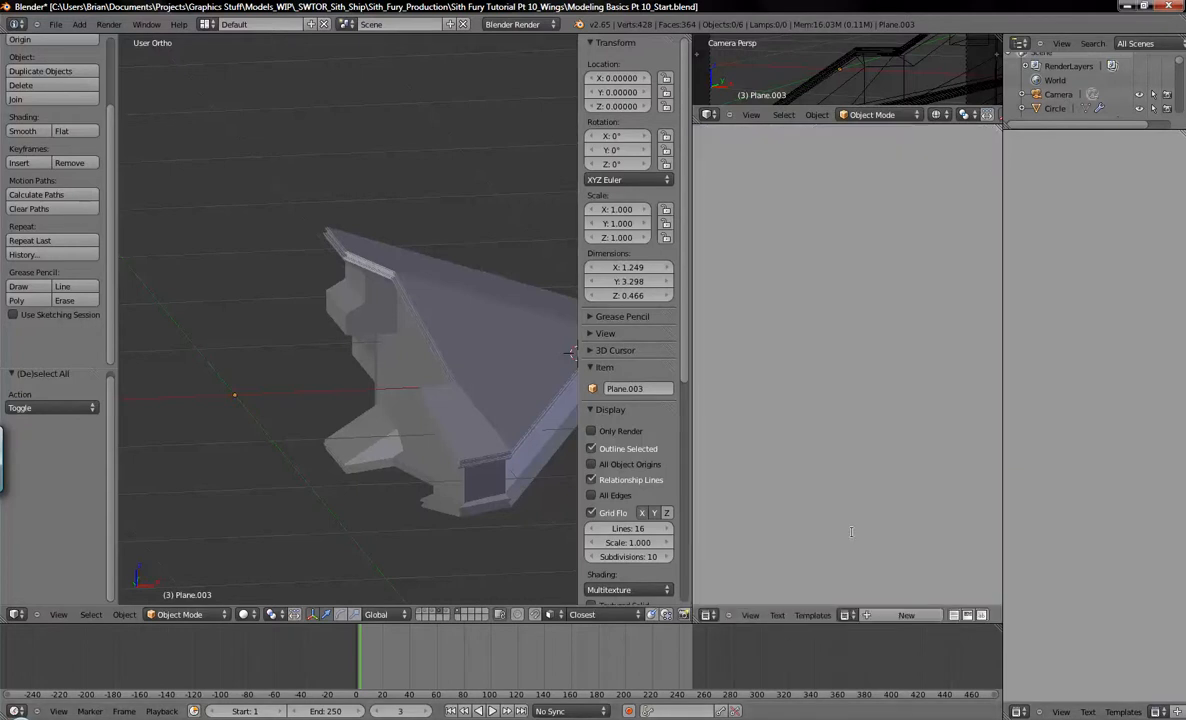